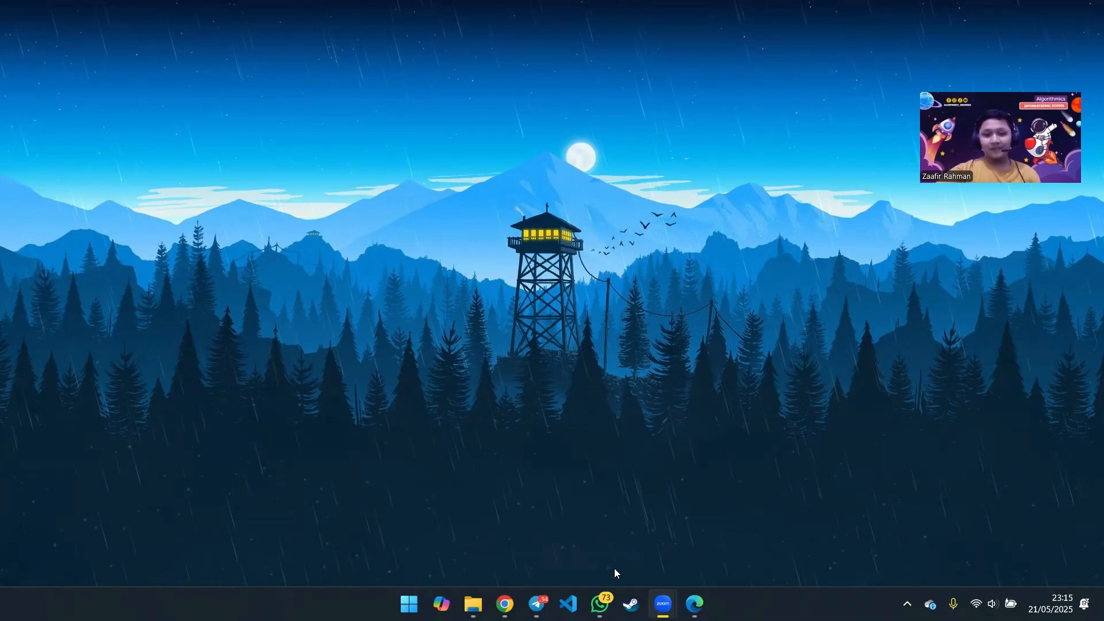
- Launch CorelDRAW 2021 (64-Bit)
{"action": "mouse_move", "coordinate": [600, 604]}
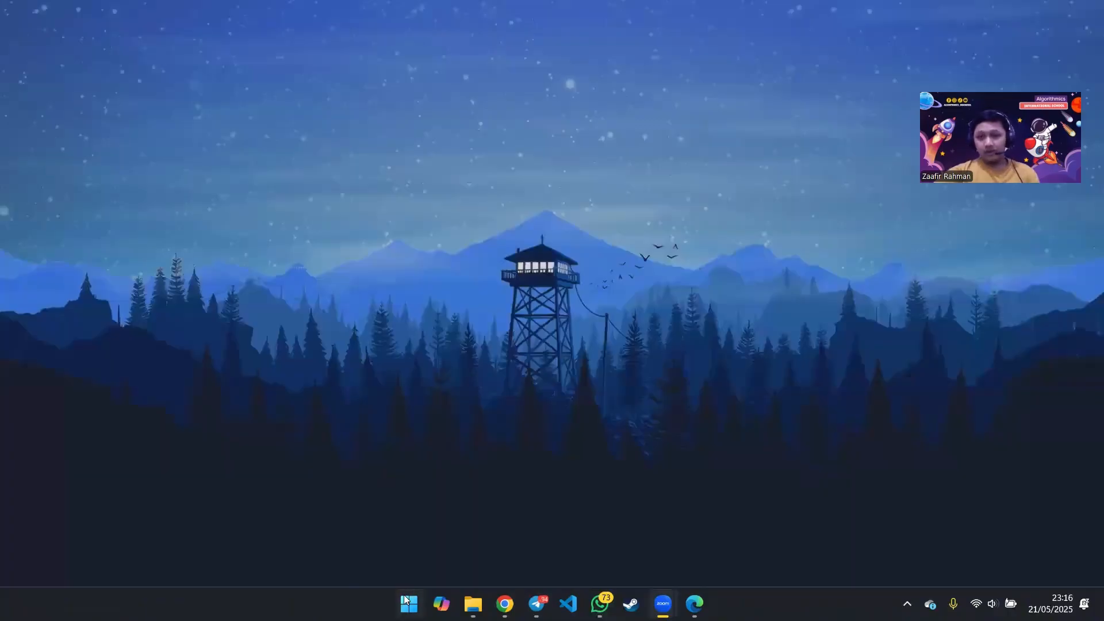
{"action": "left_click", "coordinate": [409, 603]}
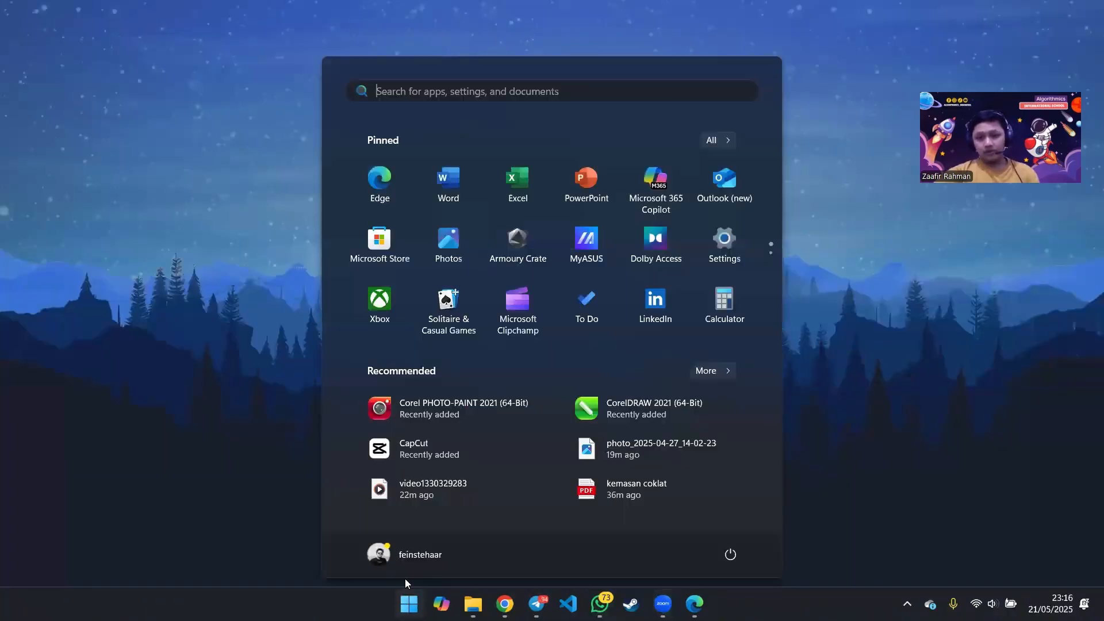
{"action": "left_click", "coordinate": [609, 420]}
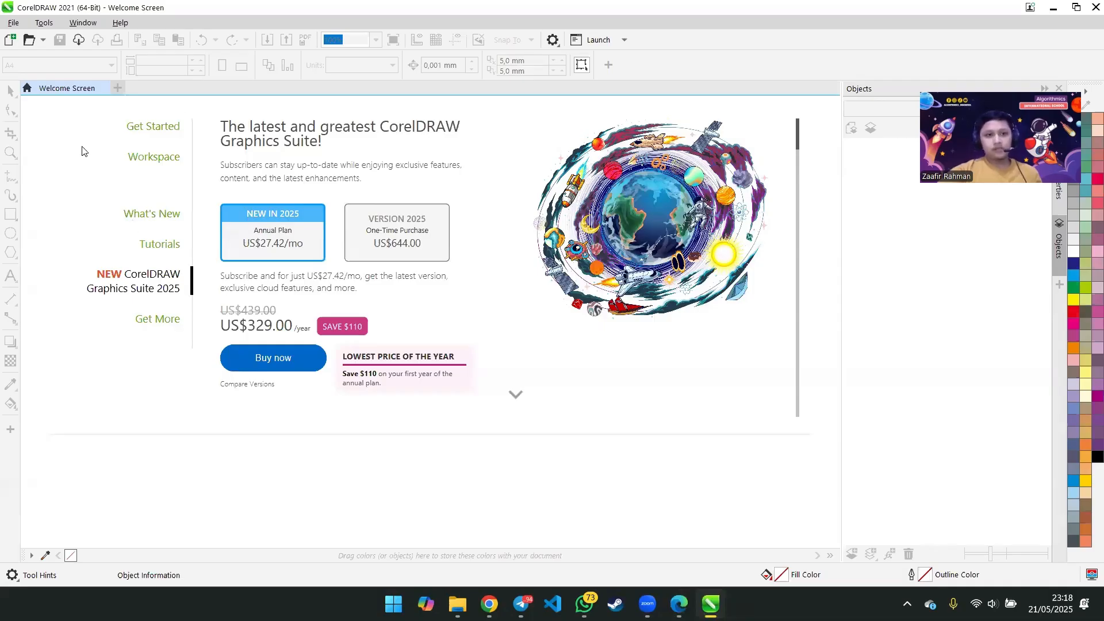
- Create a new document with the A4 page size in portrait orientation at 300 dpi
{"action": "left_click", "coordinate": [14, 40]}
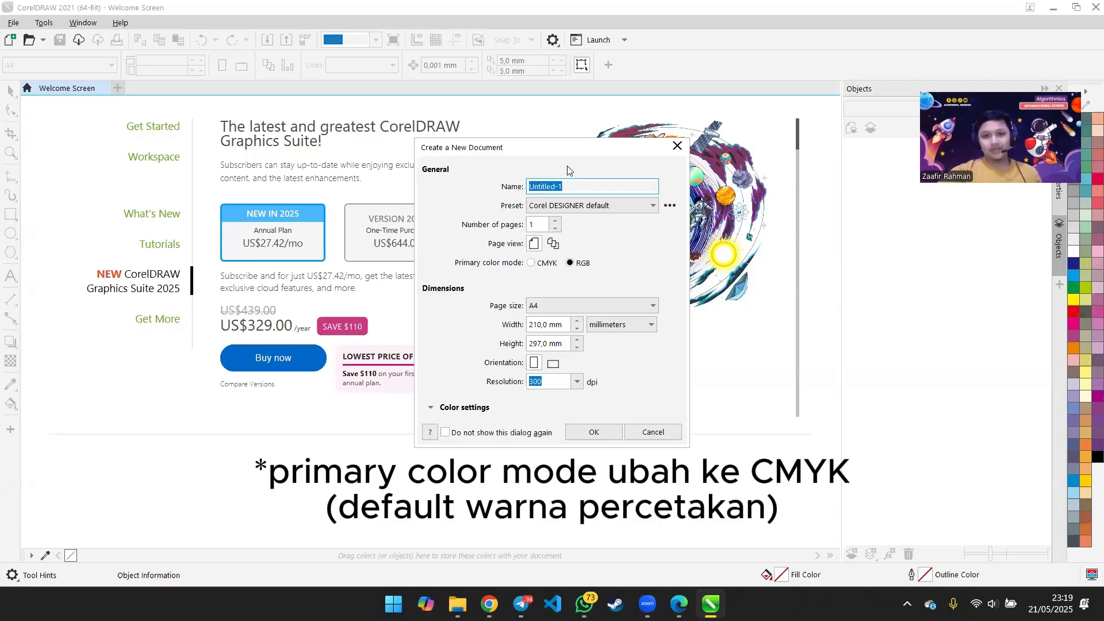
{"action": "left_click", "coordinate": [611, 305]}
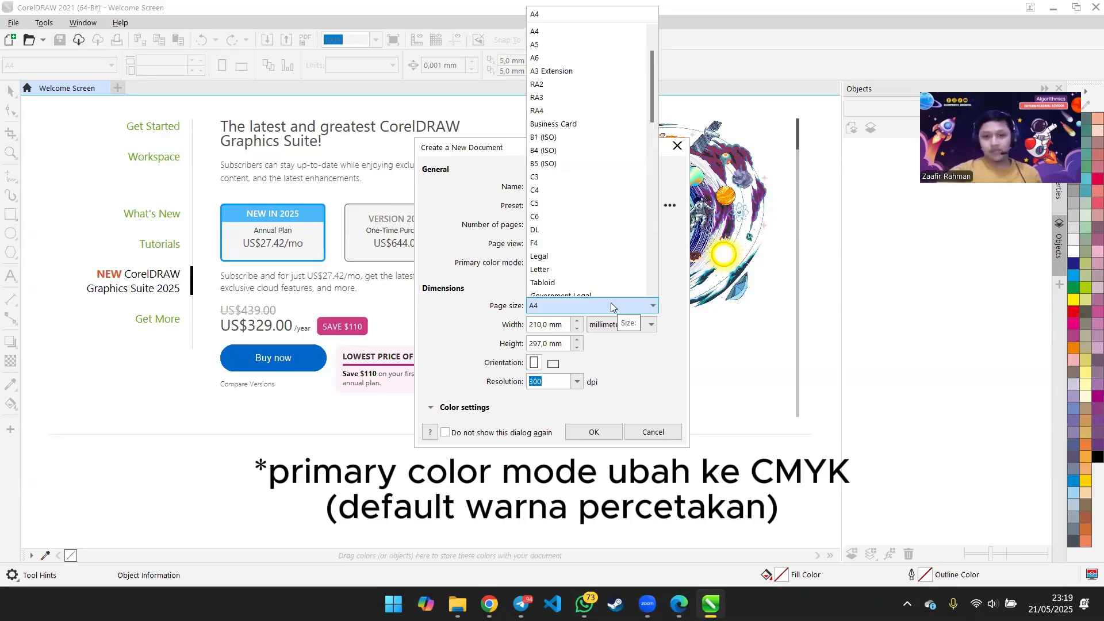
{"action": "left_click", "coordinate": [555, 303]}
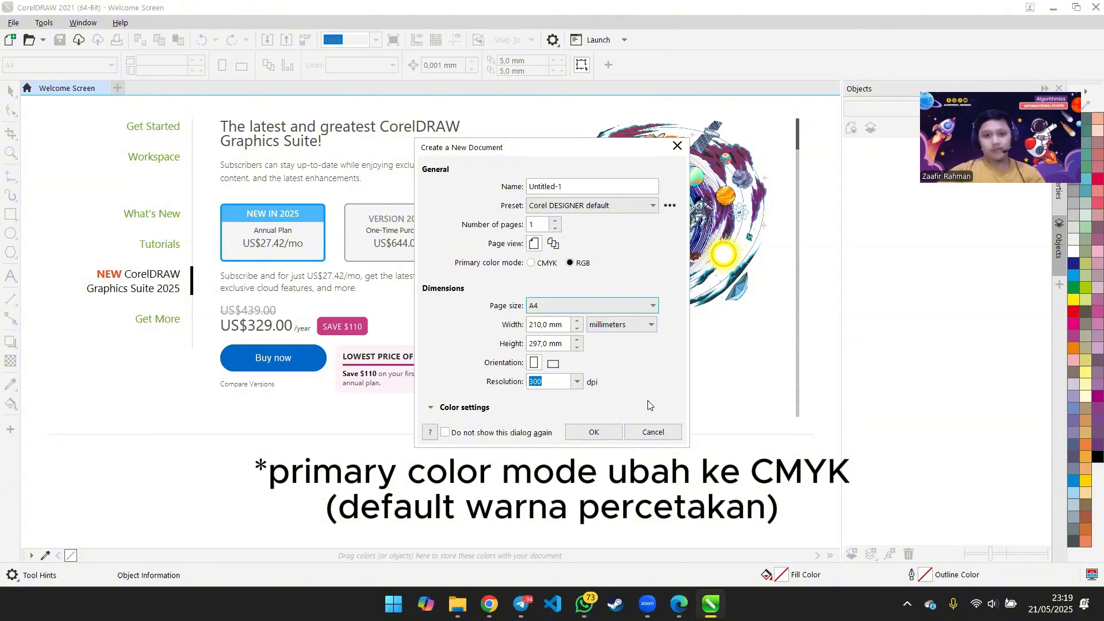
{"action": "left_click", "coordinate": [598, 432]}
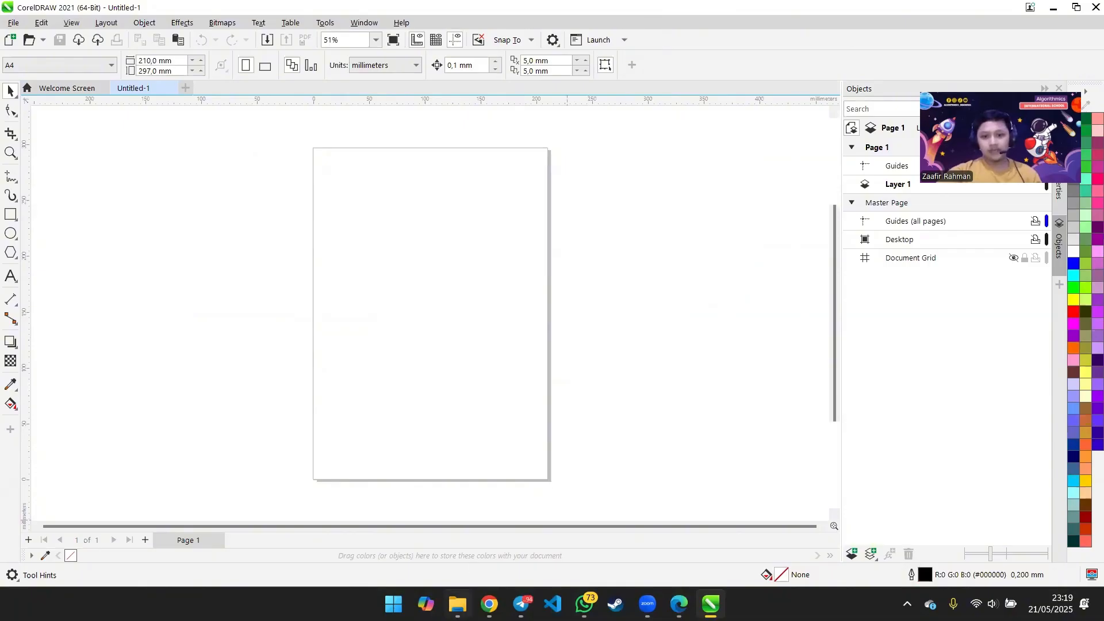
- Open the finished packaging design kemasan.cdr from the HD24 folder and examine its panel layout
{"action": "mouse_move", "coordinate": [463, 603]}
{"action": "left_click", "coordinate": [481, 545]}
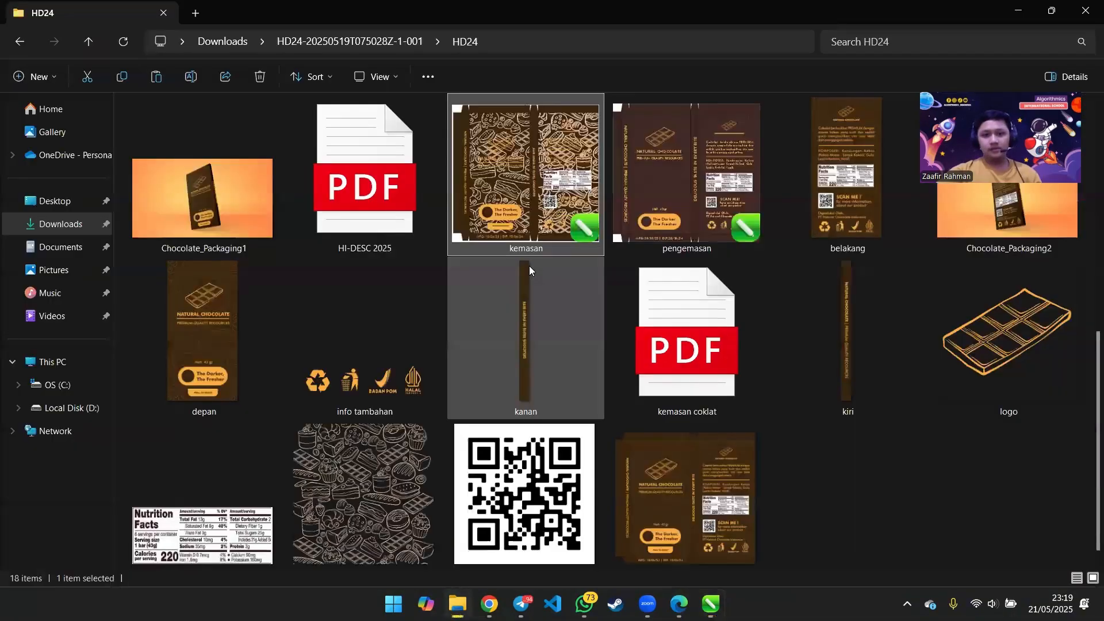
{"action": "double_click", "coordinate": [506, 197]}
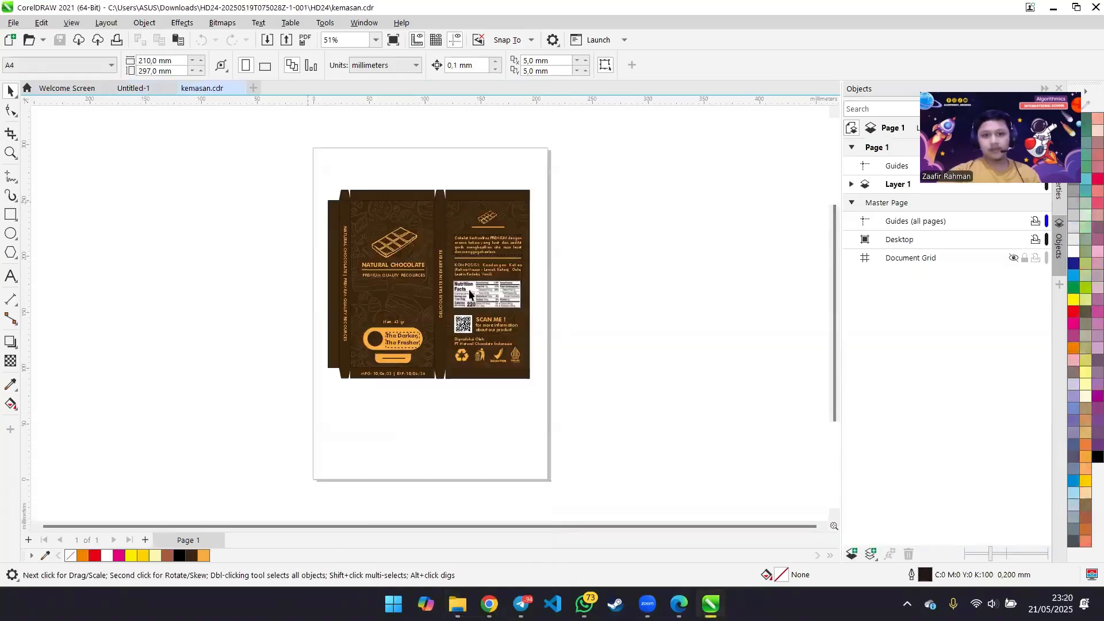
{"action": "scroll", "coordinate": [470, 293], "scroll_direction": "up", "scroll_amount": 3}
{"action": "left_click_drag", "start_coordinate": [834, 324], "coordinate": [835, 311]}
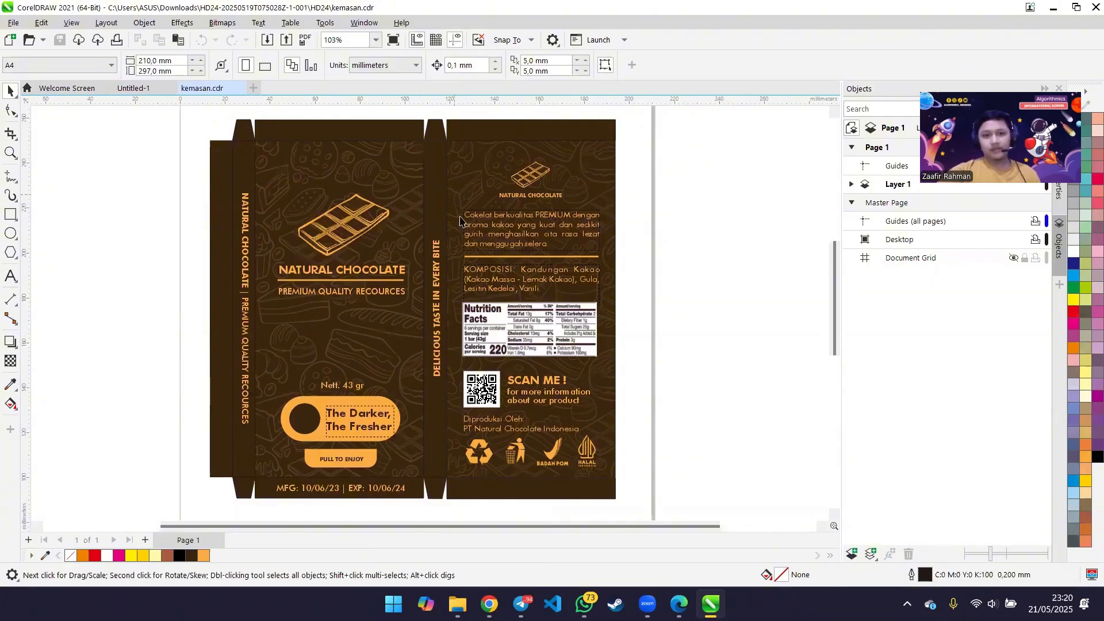
- Sketch a rectangle about 130 mm wide and 217 mm high on the page of the blank Untitled-1 document
{"action": "left_click", "coordinate": [133, 88]}
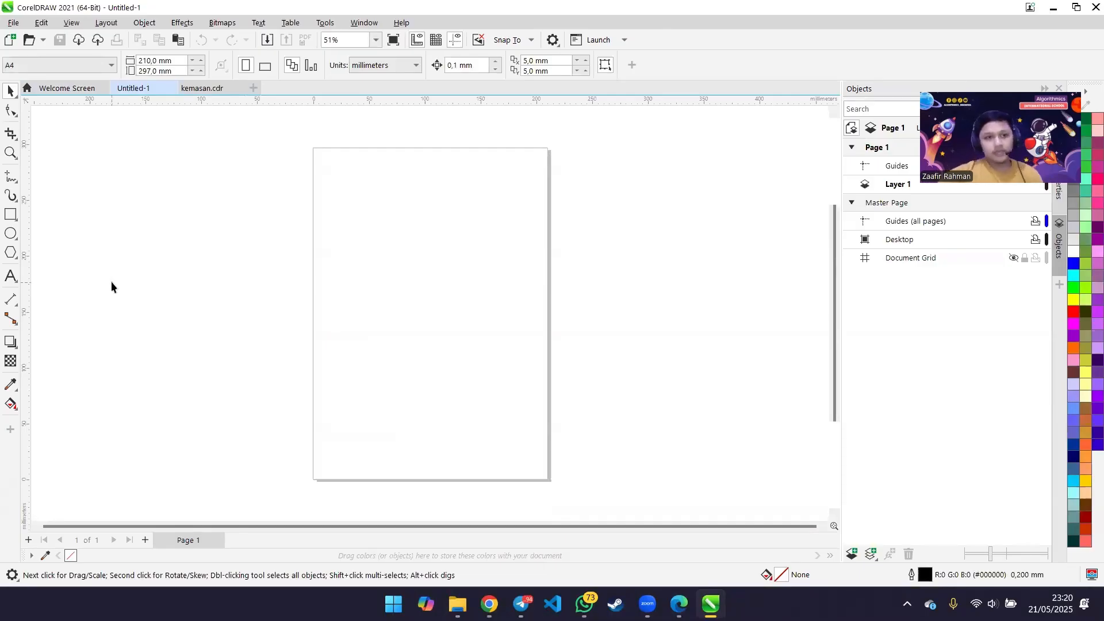
{"action": "left_click", "coordinate": [8, 215]}
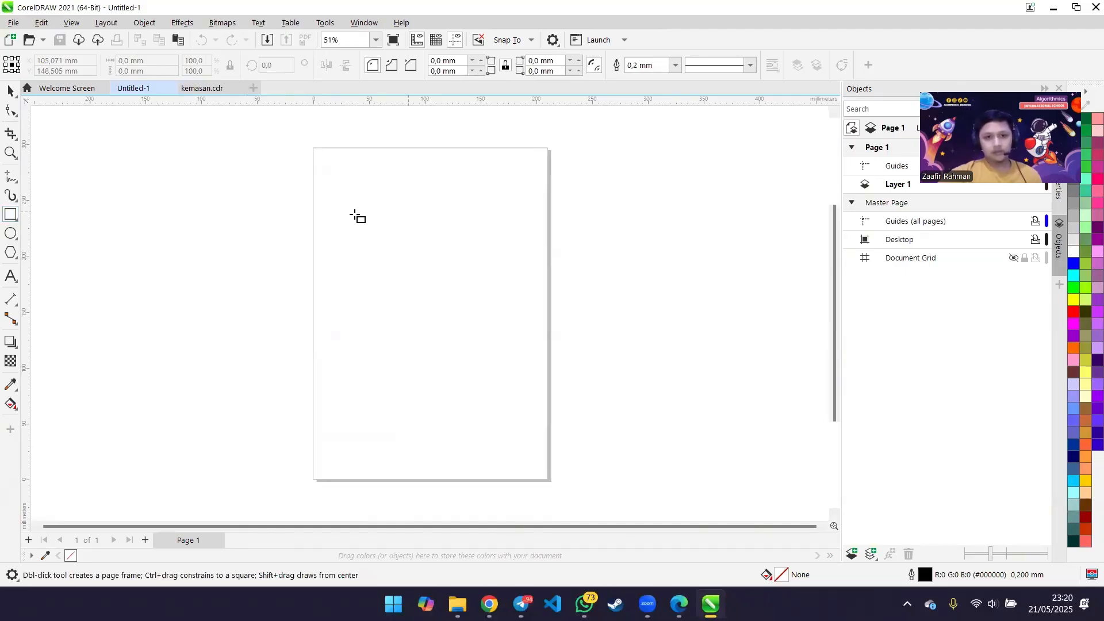
{"action": "left_click_drag", "start_coordinate": [516, 435], "coordinate": [516, 435]}
{"action": "left_click_drag", "start_coordinate": [349, 207], "coordinate": [495, 449]}
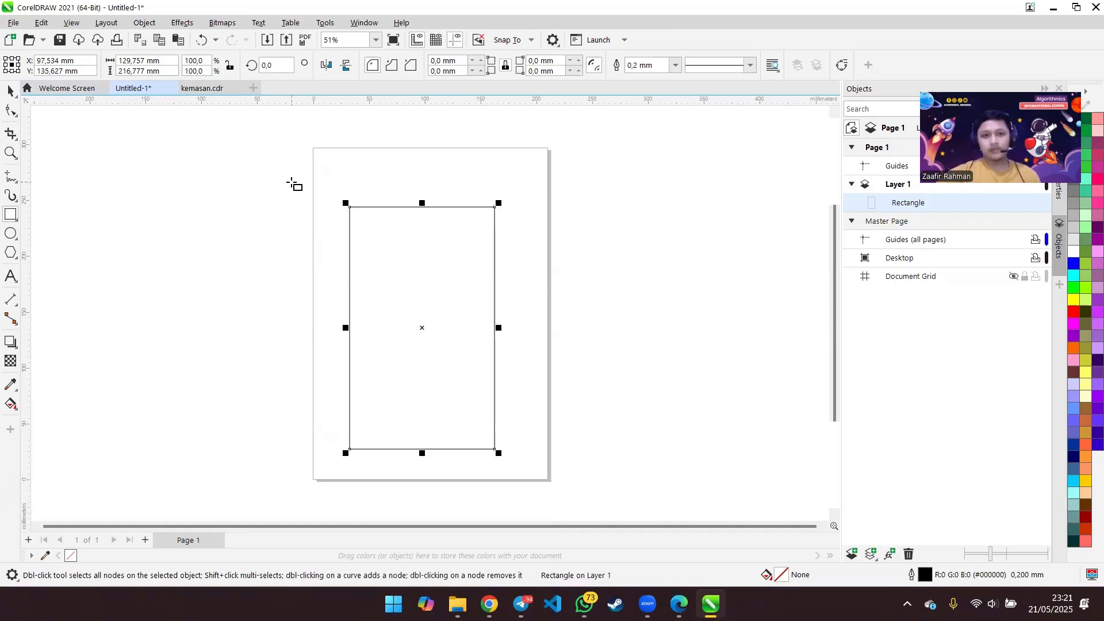
- Set the rectangle's height to 150 mm and its width to 75 mm
{"action": "double_click", "coordinate": [142, 71]}
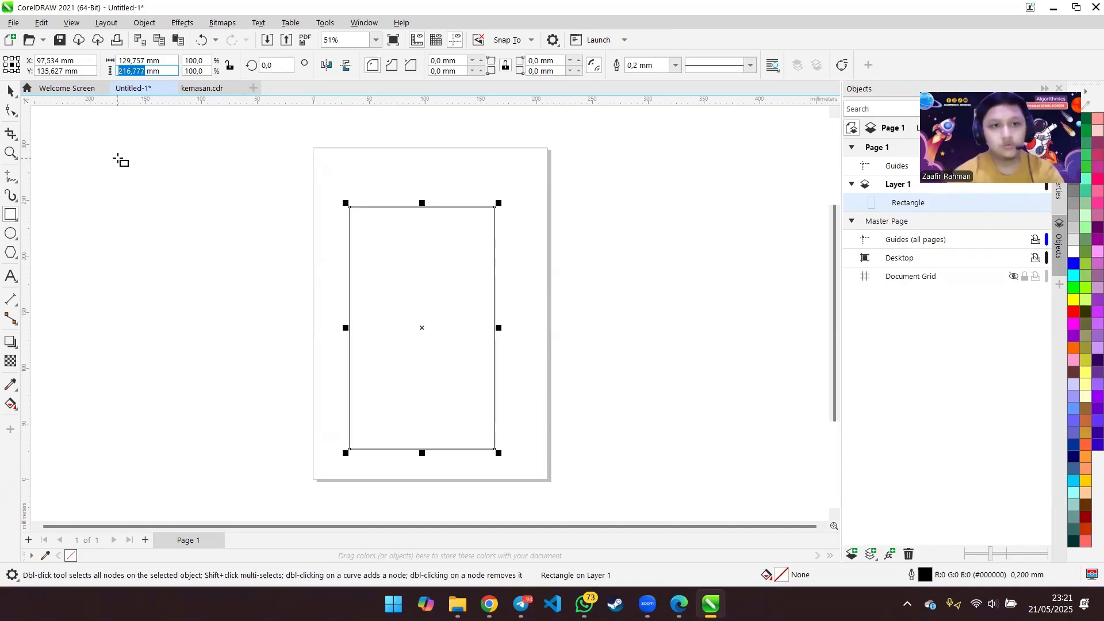
{"action": "type", "text": "150"}
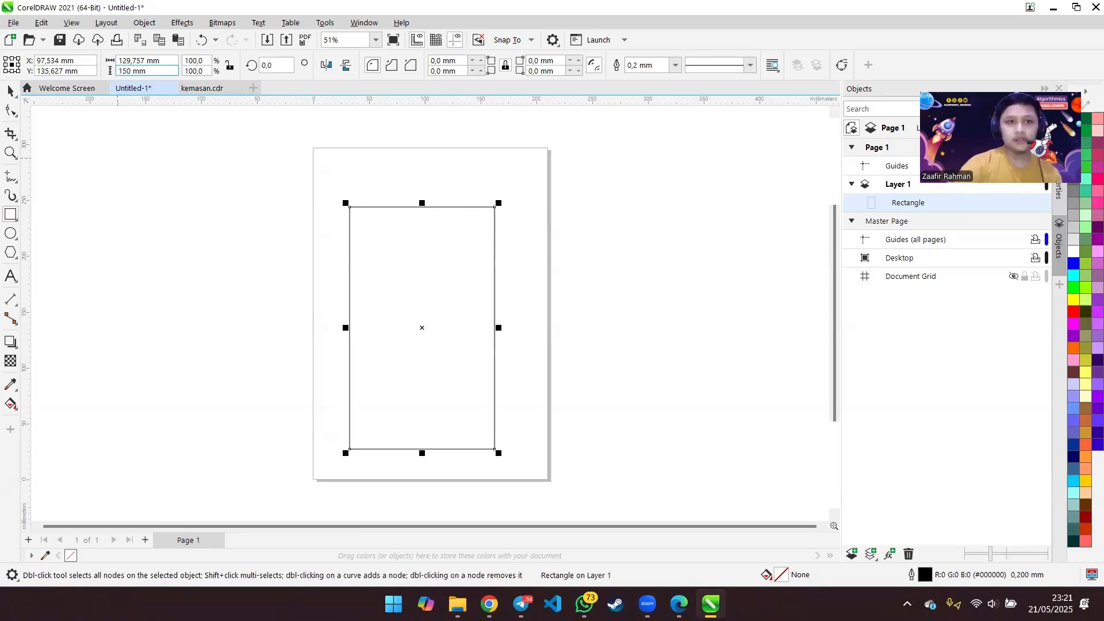
{"action": "key", "text": "Return"}
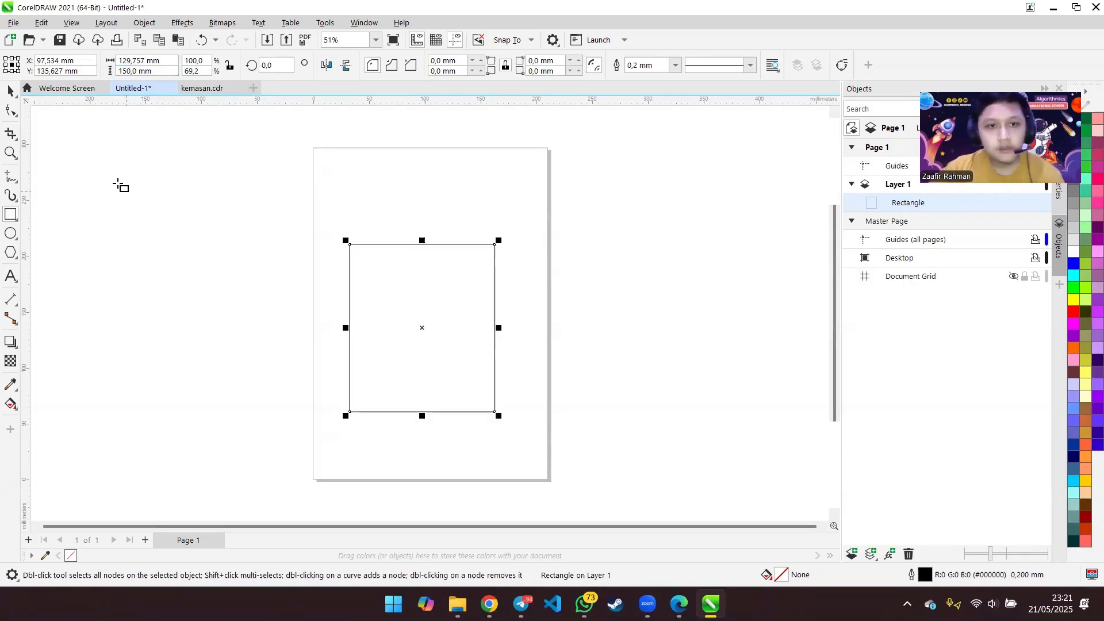
{"action": "left_click", "coordinate": [133, 61]}
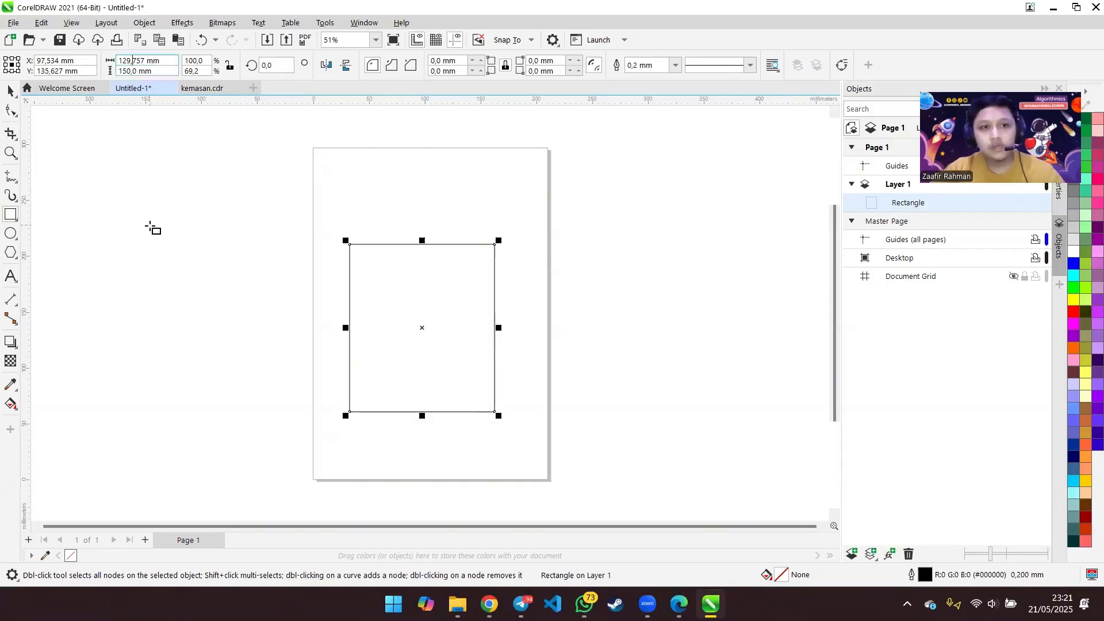
{"action": "key", "text": "ctrl+a"}
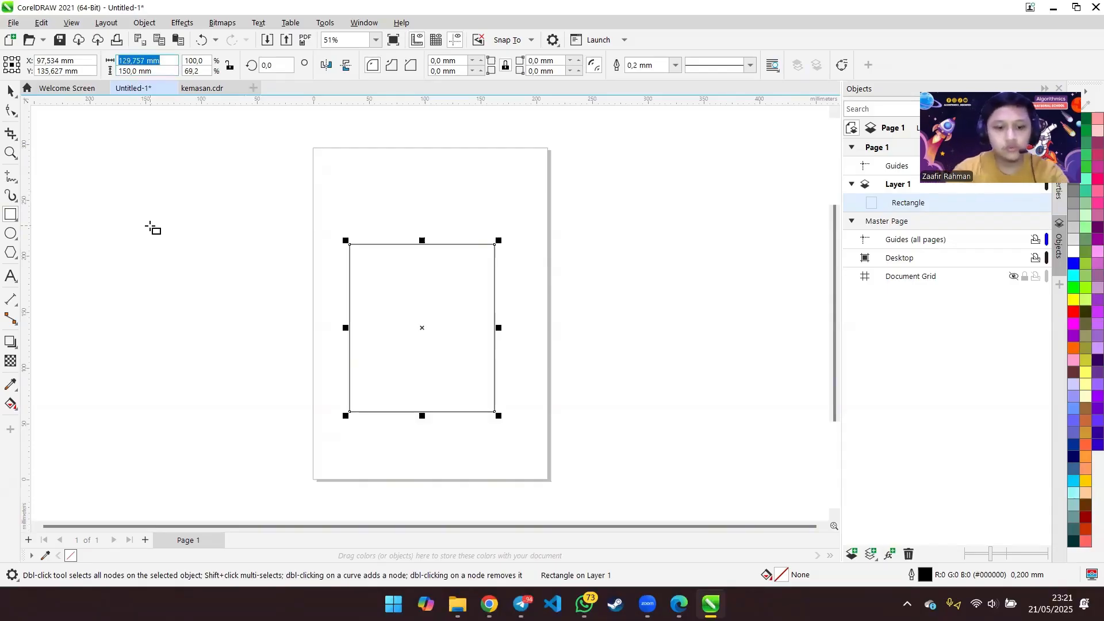
{"action": "type", "text": "75"}
{"action": "key", "text": "Return"}
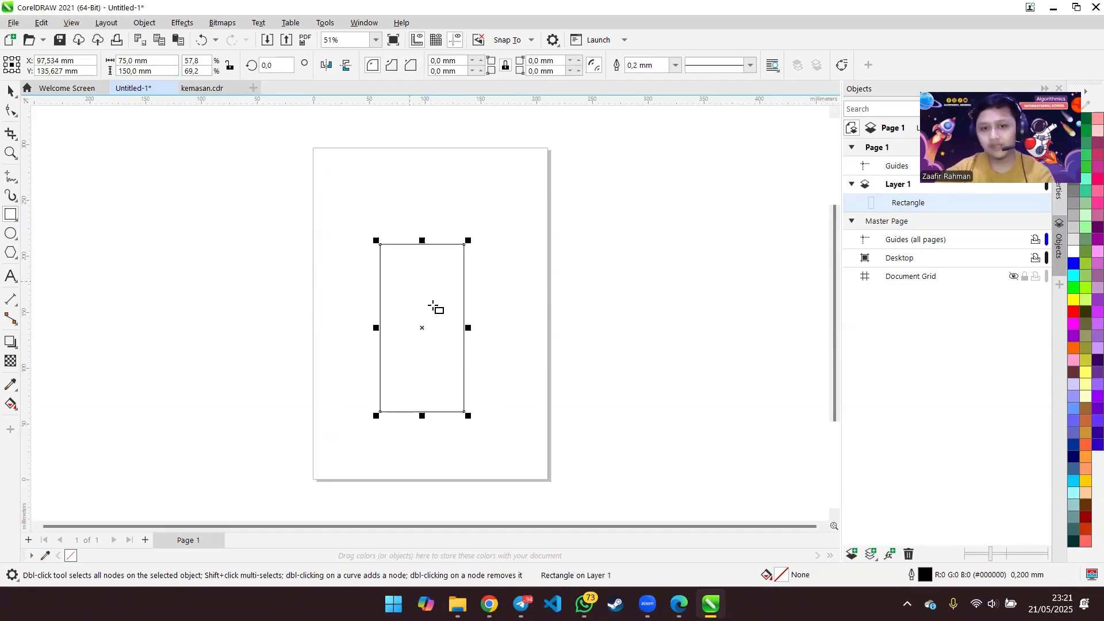
- Move the rectangle up and to the left on the page, centring it at about X 64 mm, Y 157 mm
{"action": "left_click_drag", "start_coordinate": [434, 284], "coordinate": [514, 315]}
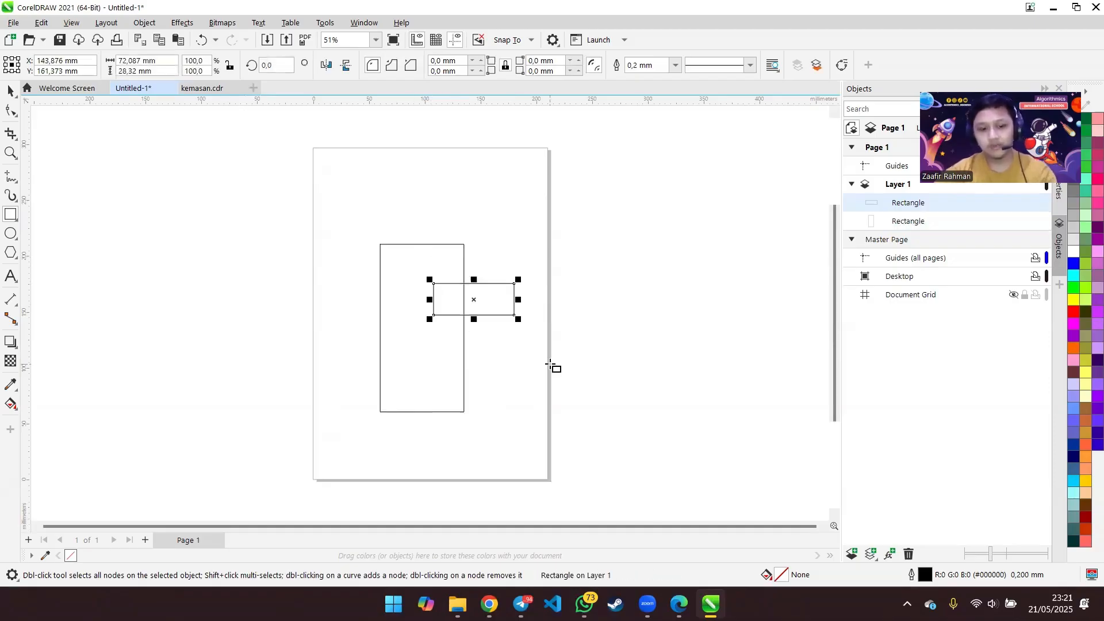
{"action": "key", "text": "ctrl+z"}
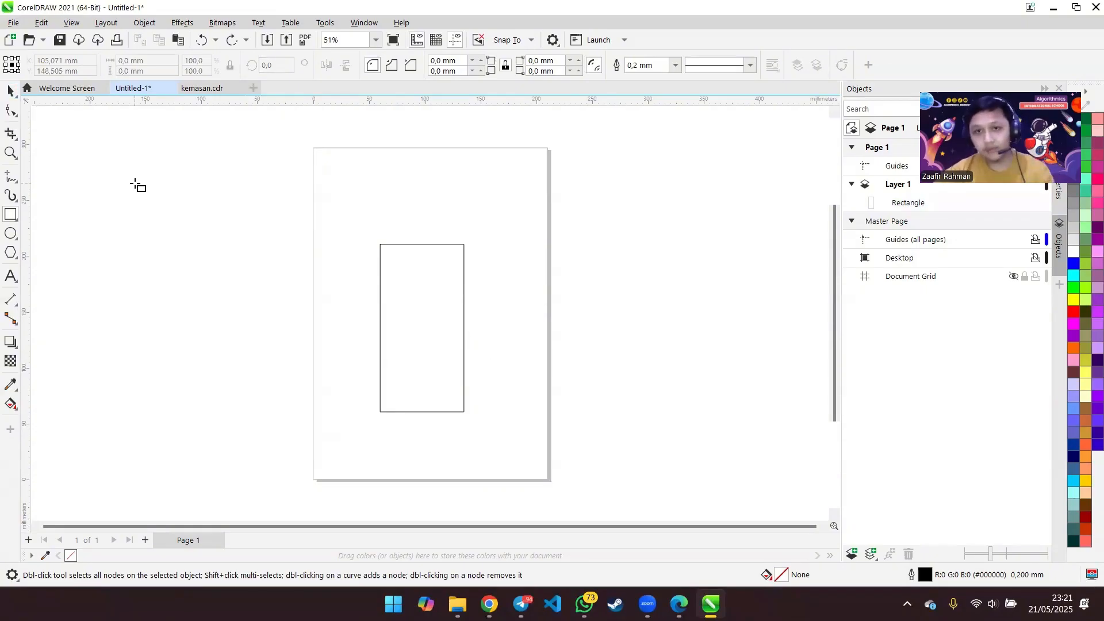
{"action": "left_click", "coordinate": [10, 90]}
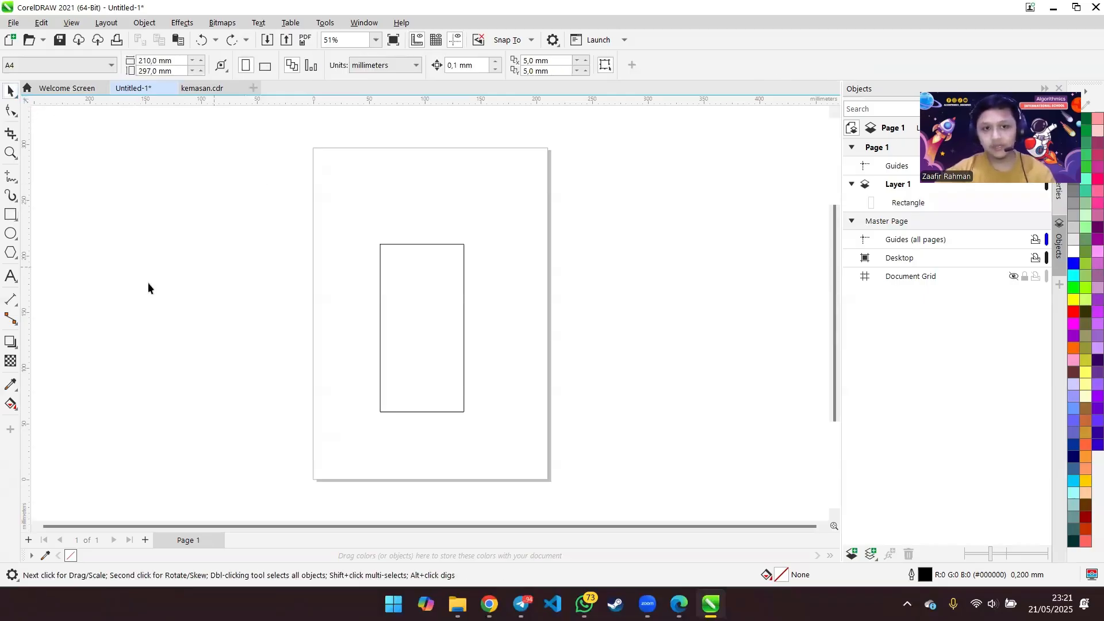
{"action": "left_click", "coordinate": [422, 308]}
{"action": "left_click_drag", "start_coordinate": [412, 299], "coordinate": [376, 277]}
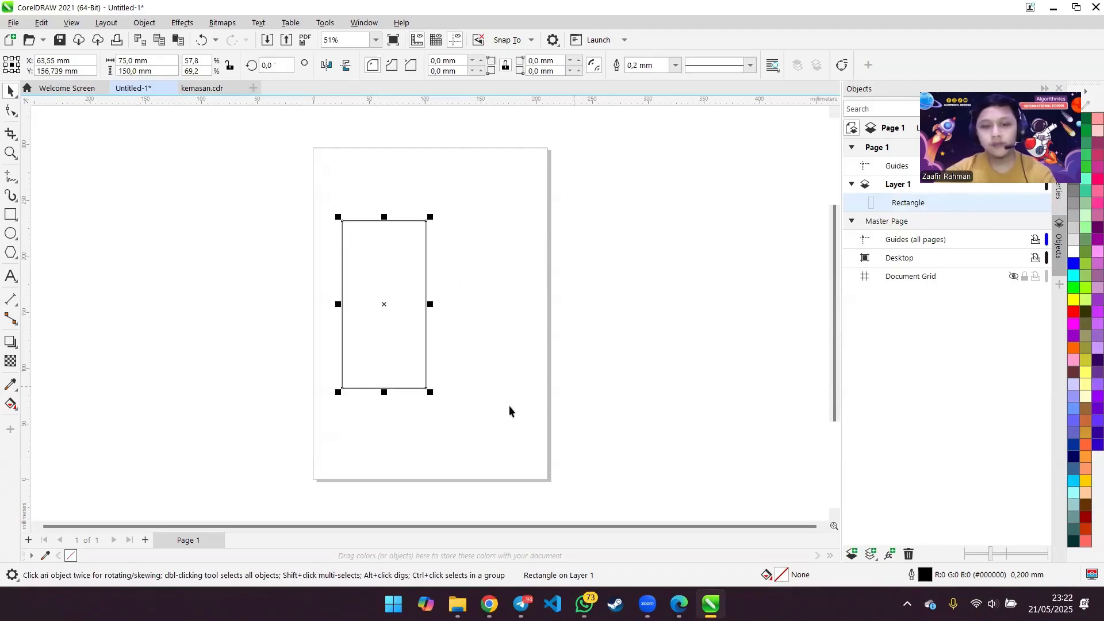
{"action": "left_click", "coordinate": [481, 413]}
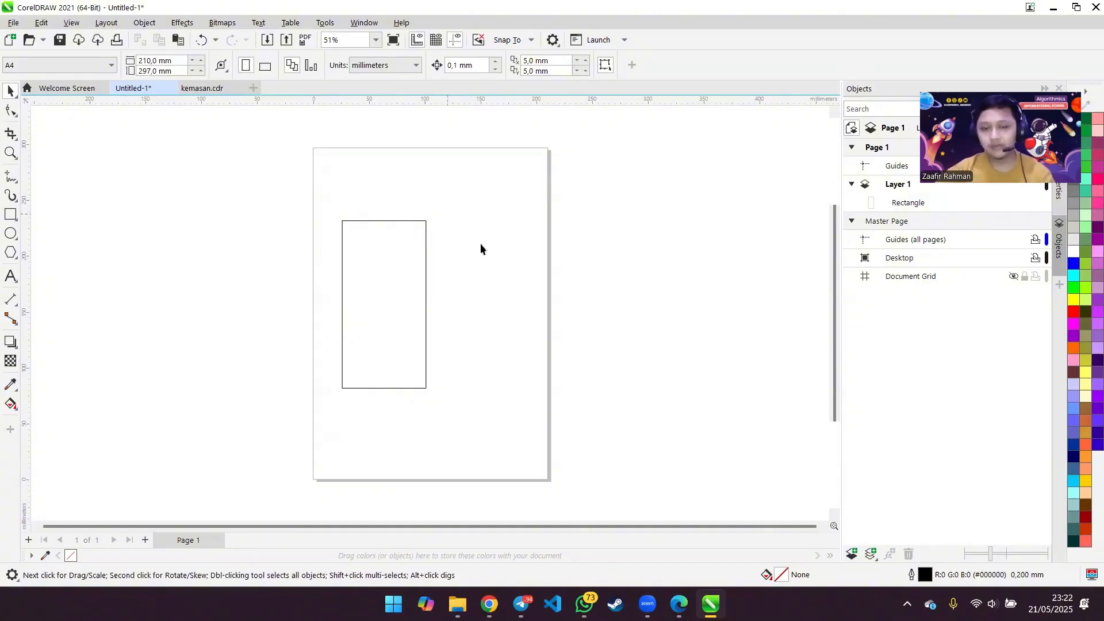
- Duplicate the rectangle and snap the copy flush against the original's right edge with their top corners aligned
{"action": "scroll", "coordinate": [482, 279], "scroll_direction": "up", "scroll_amount": 1}
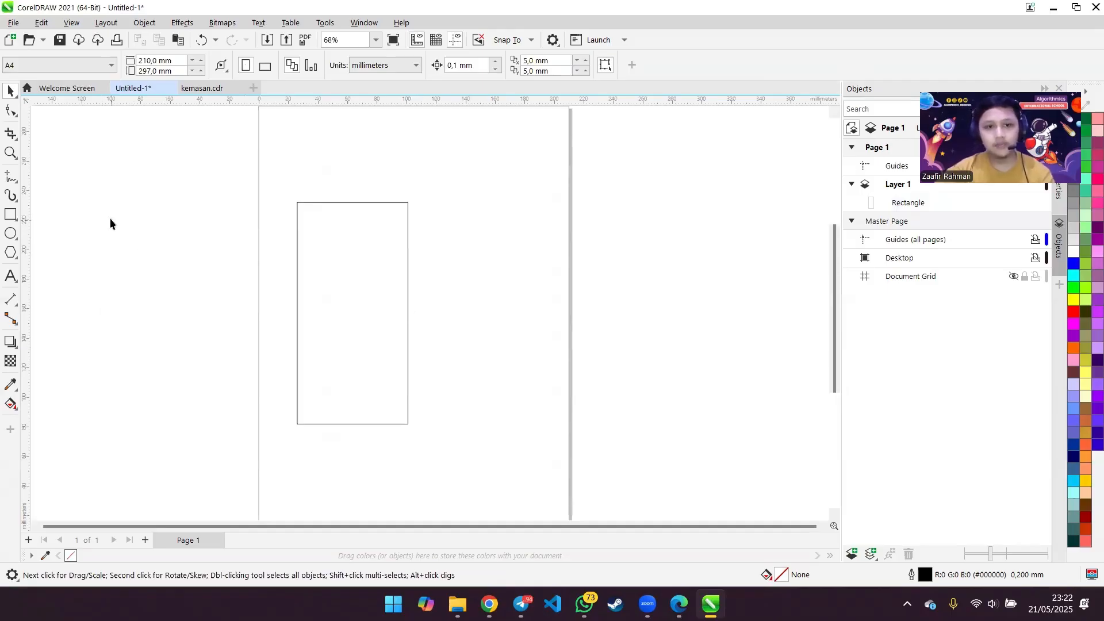
{"action": "left_click", "coordinate": [328, 290]}
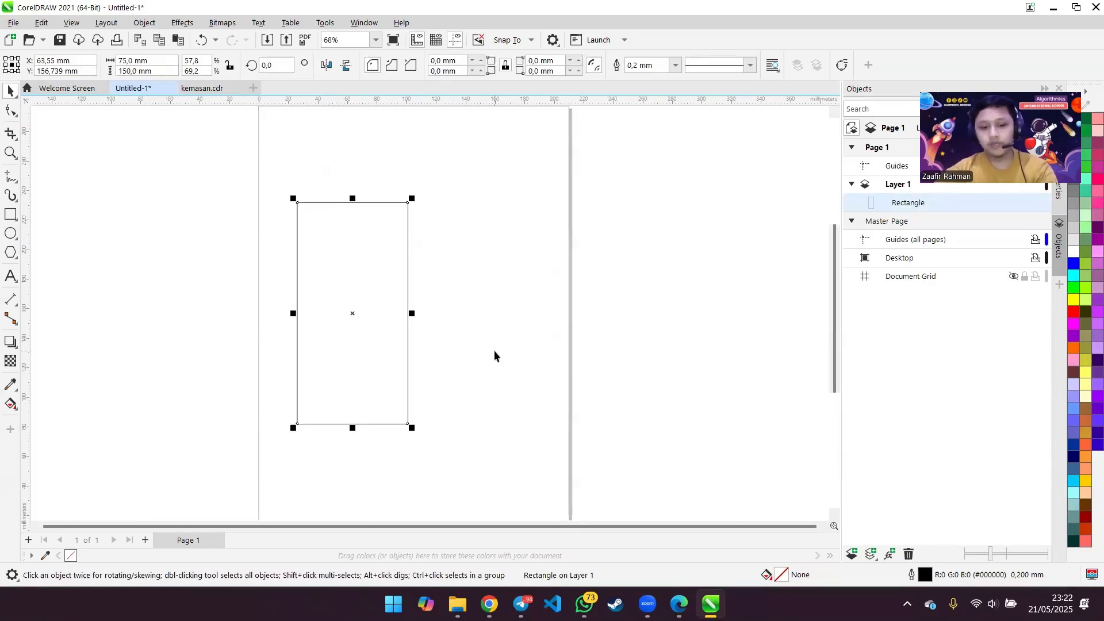
{"action": "key", "text": "ctrl+c"}
{"action": "key", "text": "ctrl+v"}
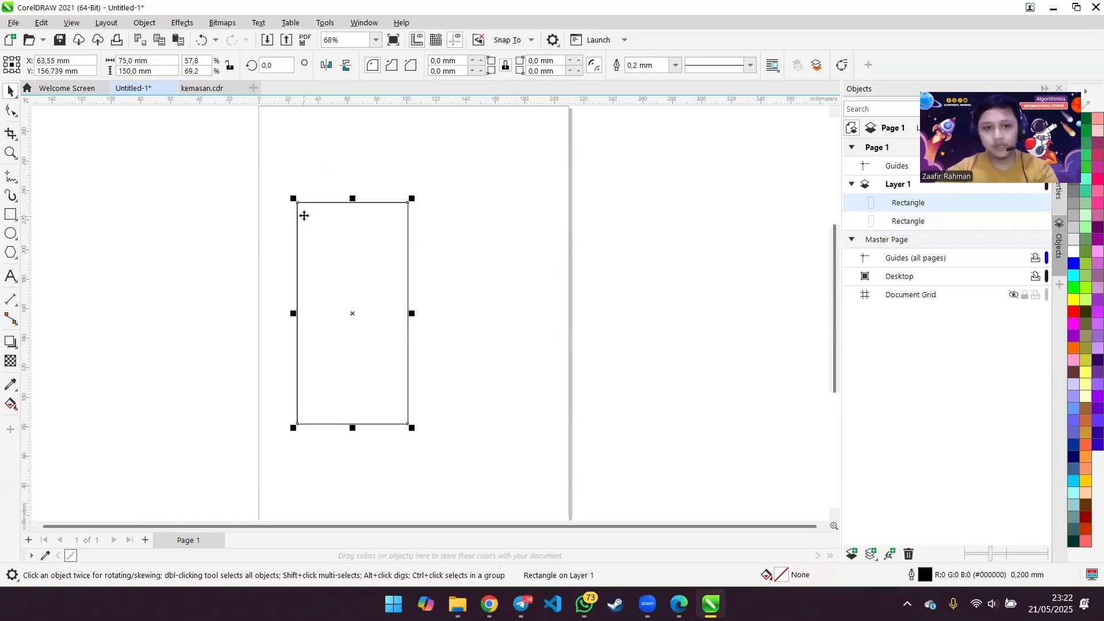
{"action": "scroll", "coordinate": [296, 204], "scroll_direction": "up", "scroll_amount": 3}
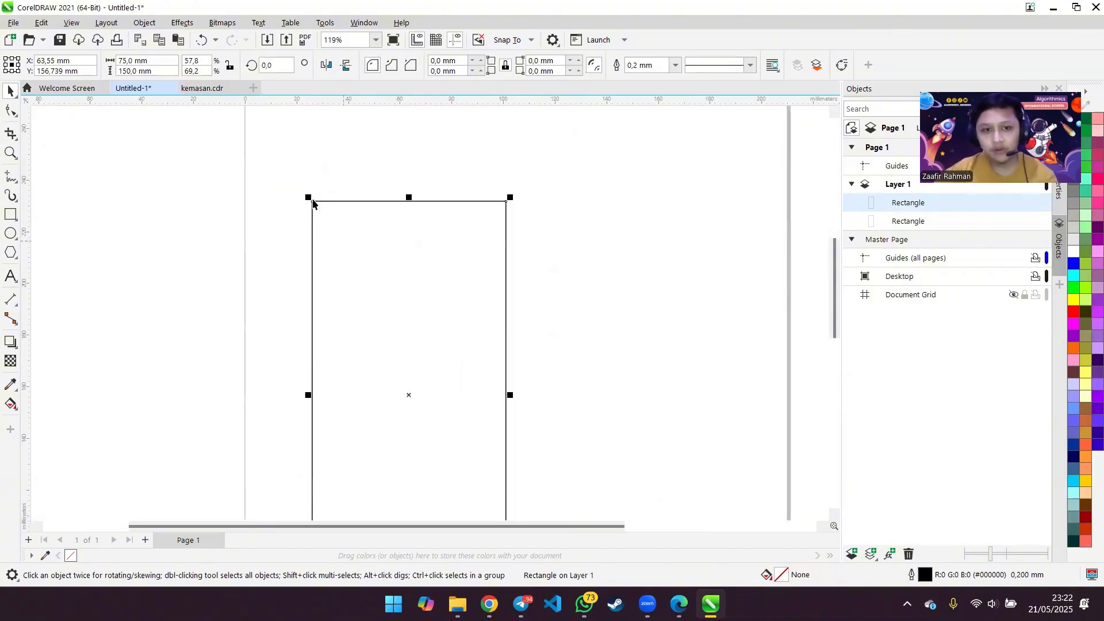
{"action": "left_click_drag", "start_coordinate": [312, 201], "coordinate": [506, 202]}
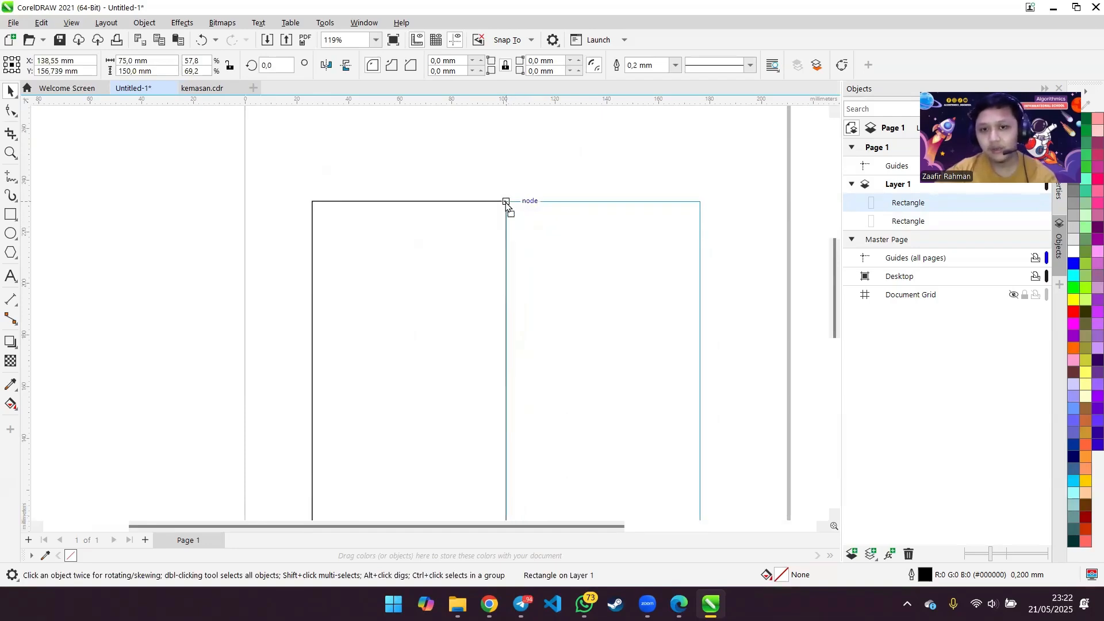
{"action": "left_click_drag", "start_coordinate": [506, 202], "coordinate": [506, 202]}
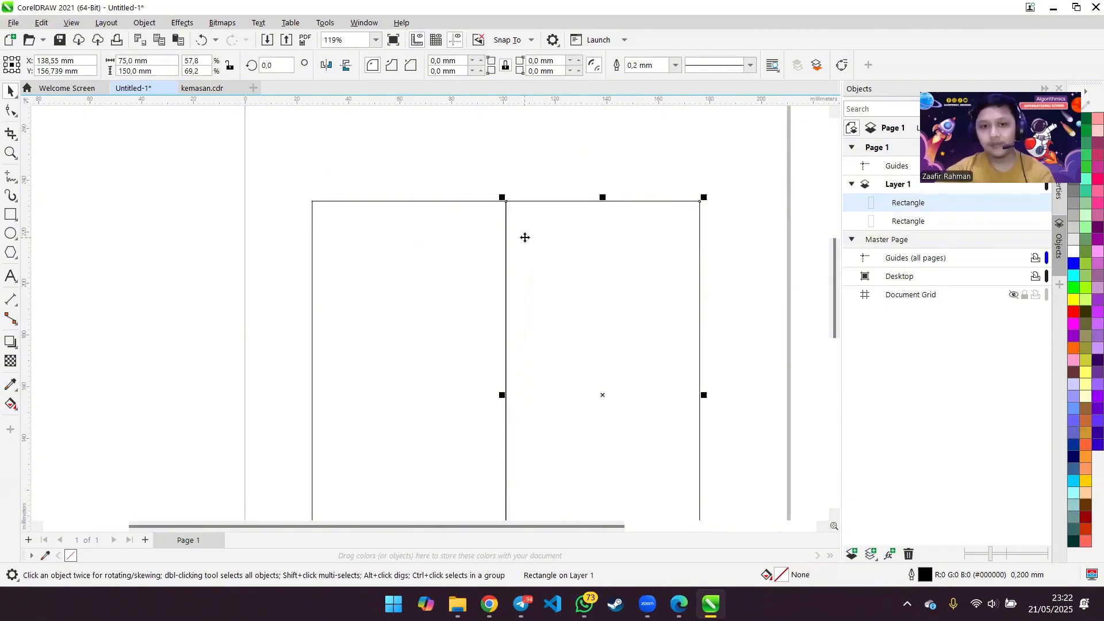
{"action": "scroll", "coordinate": [601, 367], "scroll_direction": "left", "scroll_amount": 1}
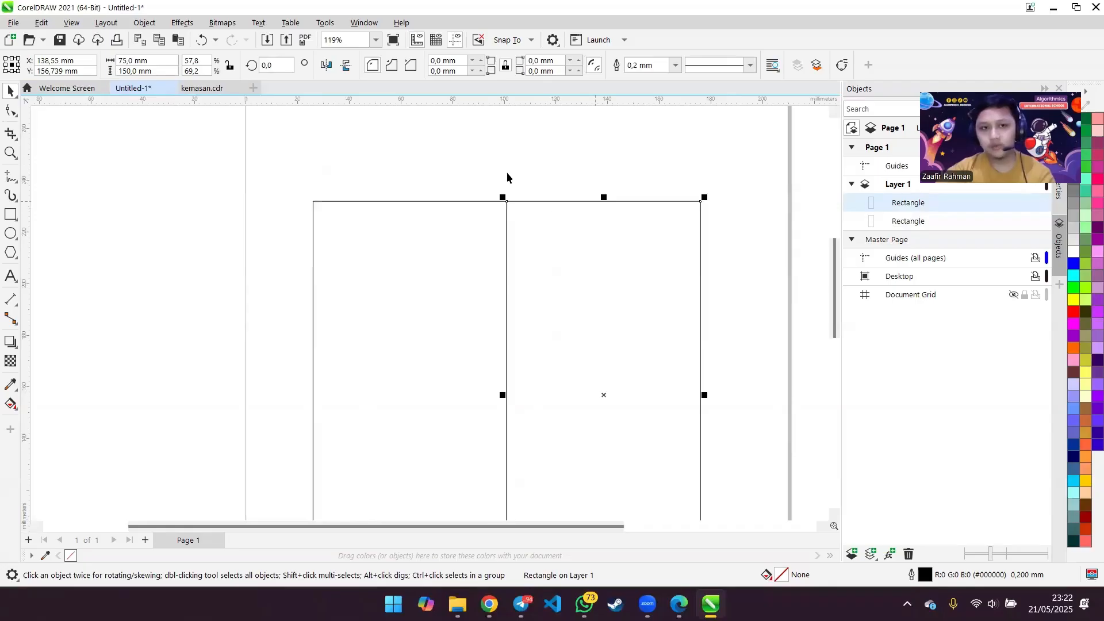
- Check the side panel in kemasan.cdr and set the copied rectangle's width in Untitled-1 to 10 mm
{"action": "left_click", "coordinate": [183, 91]}
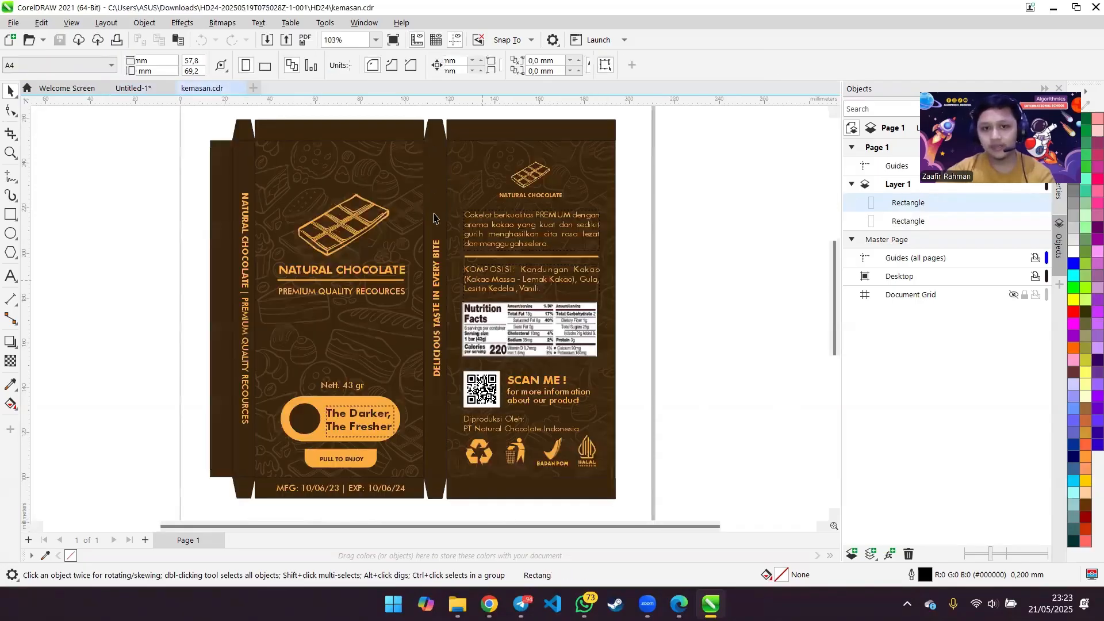
{"action": "left_click", "coordinate": [137, 91]}
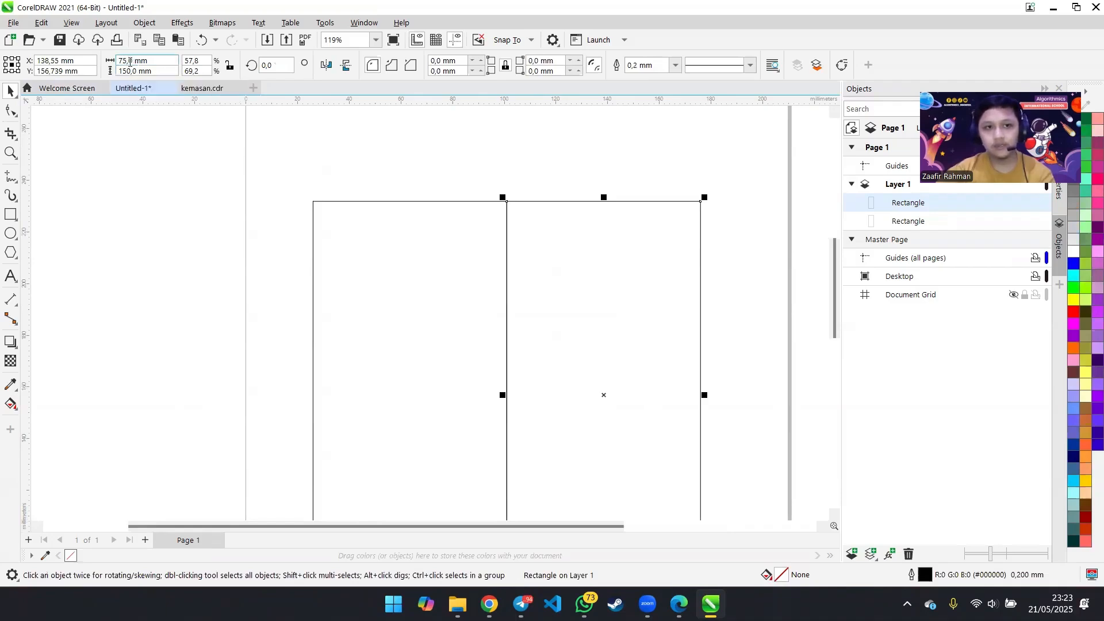
{"action": "double_click", "coordinate": [132, 61]}
{"action": "type", "text": "10"}
{"action": "key", "text": "Return"}
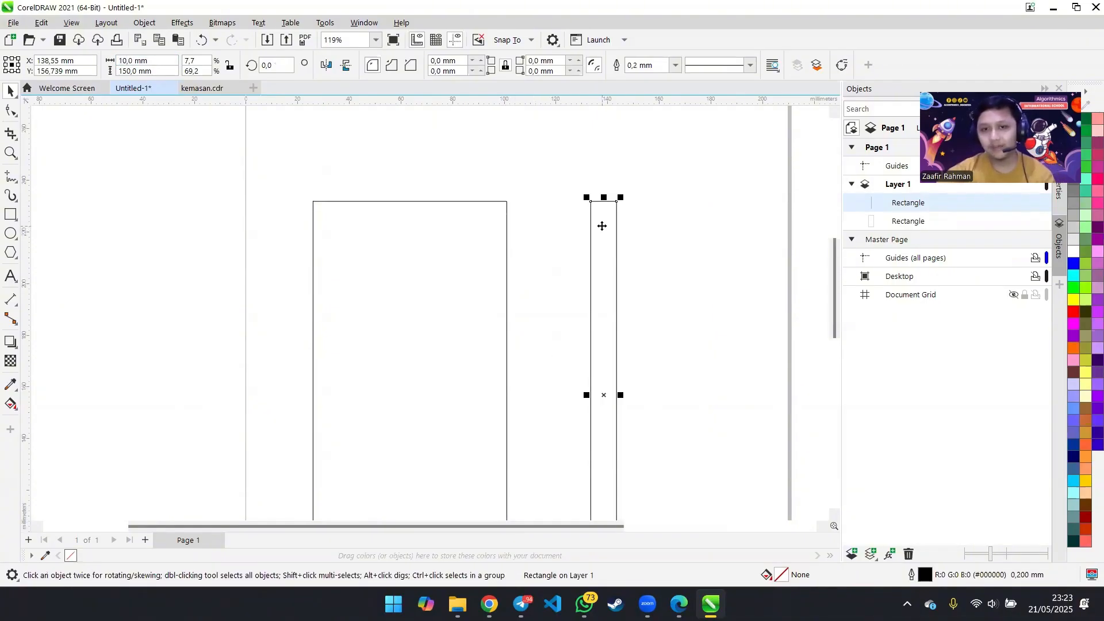
- Move the narrow rectangle flush against the large rectangle's right edge with their tops aligned
{"action": "left_click_drag", "start_coordinate": [592, 204], "coordinate": [508, 206]}
{"action": "left_click", "coordinate": [646, 363]}
{"action": "scroll", "coordinate": [641, 364], "scroll_direction": "down", "scroll_amount": 2}
{"action": "scroll", "coordinate": [640, 364], "scroll_direction": "up", "scroll_amount": 1}
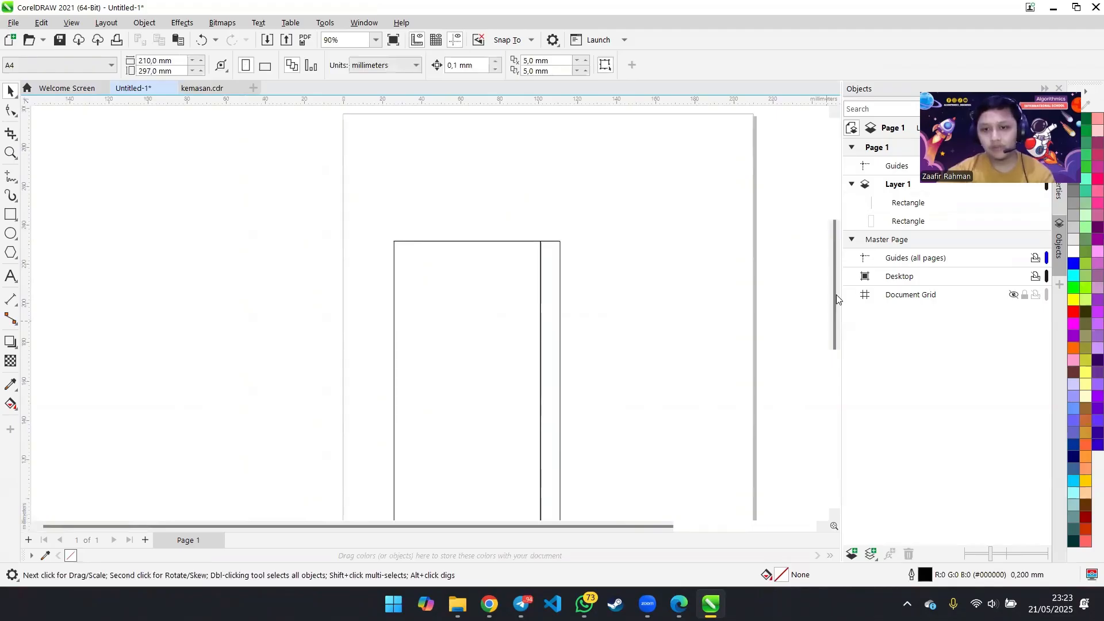
- Check the panel layout in kemasan.cdr, then duplicate the large rectangle in Untitled-1 and snap the copy flush against the narrow strip's right edge
{"action": "left_click", "coordinate": [201, 88]}
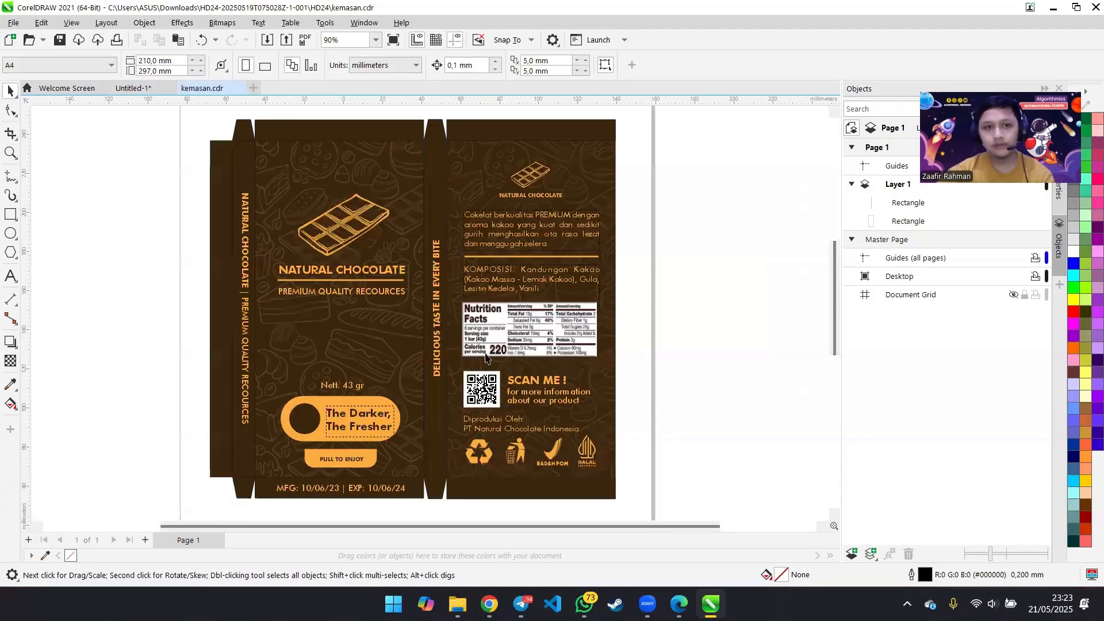
{"action": "left_click", "coordinate": [133, 88]}
{"action": "left_click", "coordinate": [527, 370]}
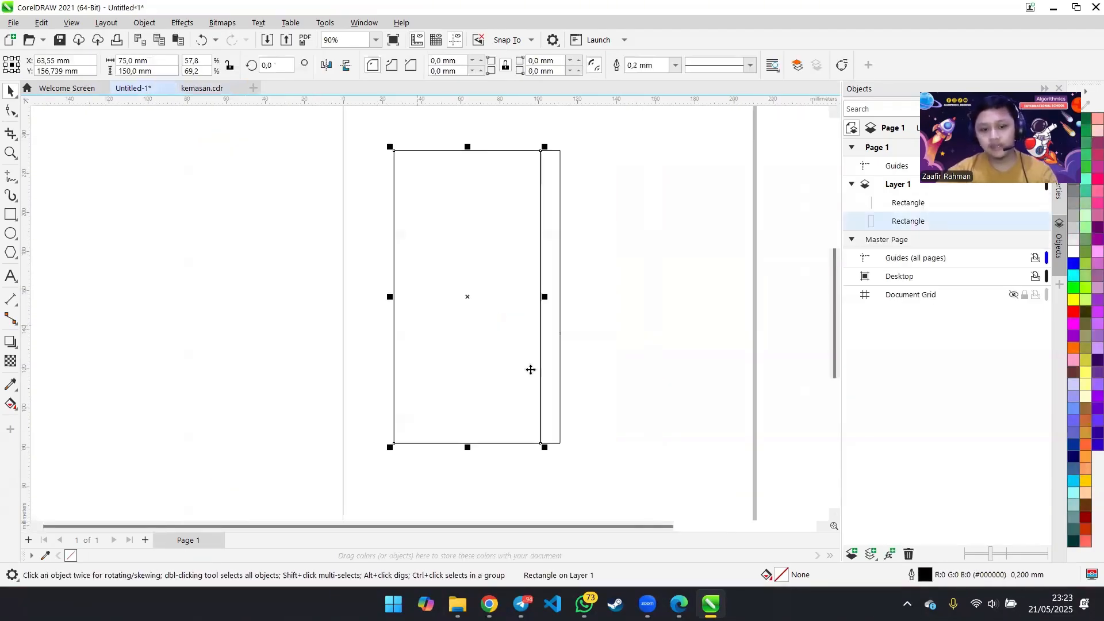
{"action": "key", "text": "ctrl+c"}
{"action": "key", "text": "ctrl+v"}
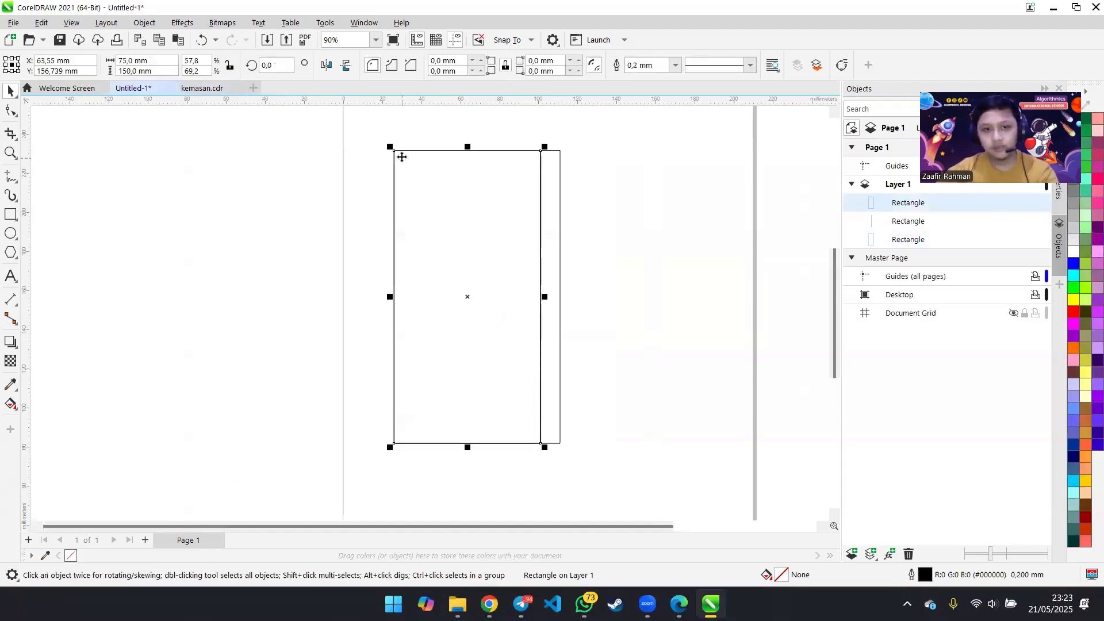
{"action": "left_click_drag", "start_coordinate": [394, 152], "coordinate": [562, 157]}
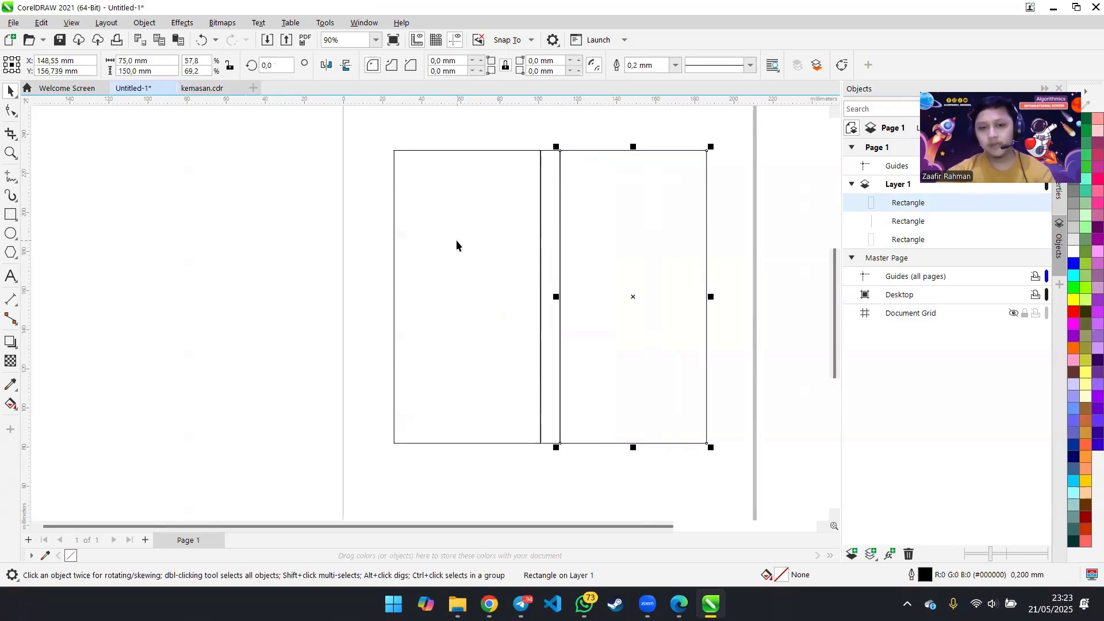
- Duplicate the narrow strip between the two large panels and snap the copy flush against the second large panel's right edge
{"action": "left_click", "coordinate": [550, 208]}
{"action": "key", "text": "ctrl+c"}
{"action": "key", "text": "ctrl+v"}
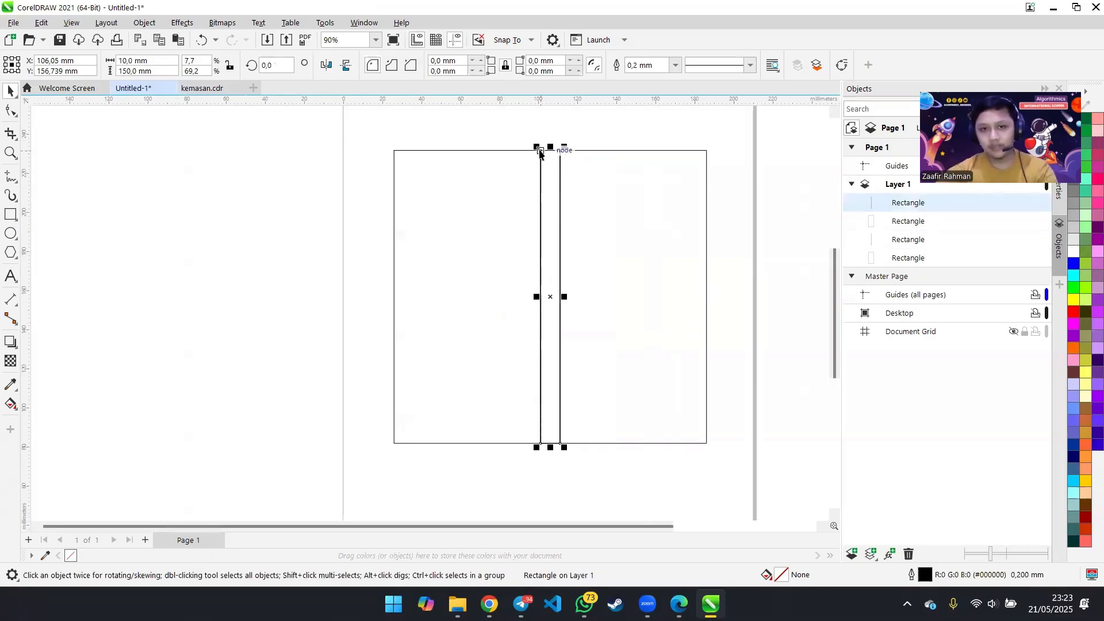
{"action": "mouse_move", "coordinate": [539, 151]}
{"action": "left_mouse_down"}
{"action": "mouse_move", "coordinate": [599, 198]}
{"action": "mouse_move", "coordinate": [707, 151]}
{"action": "left_mouse_up"}
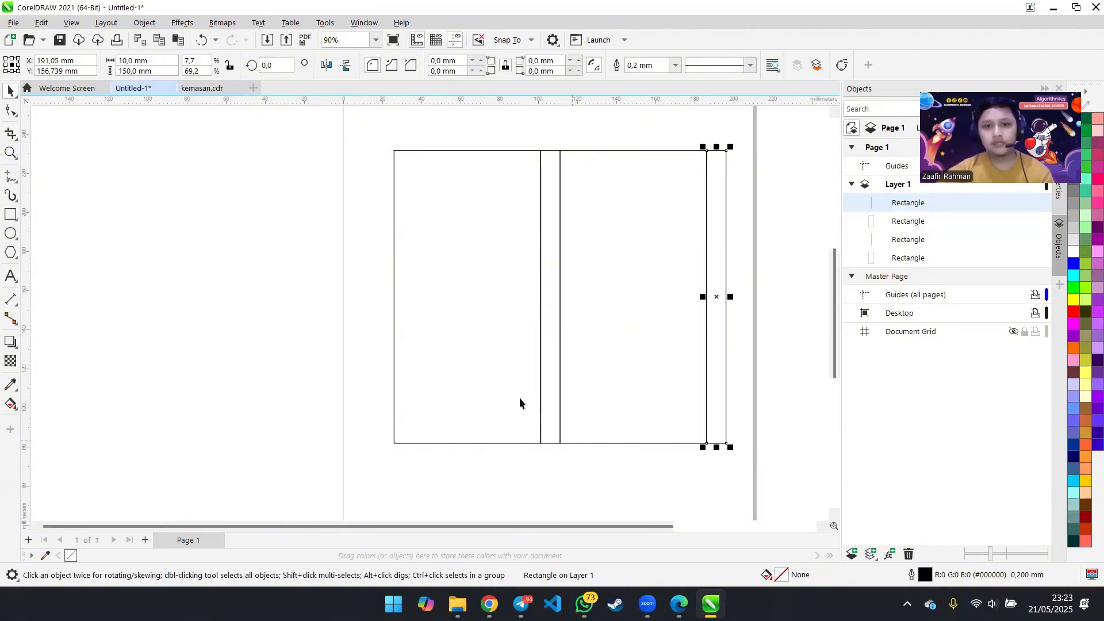
- Check the side strip's position in kemasan.cdr and move the outer narrow strip flush against the first large panel's left edge
{"action": "left_click", "coordinate": [216, 88]}
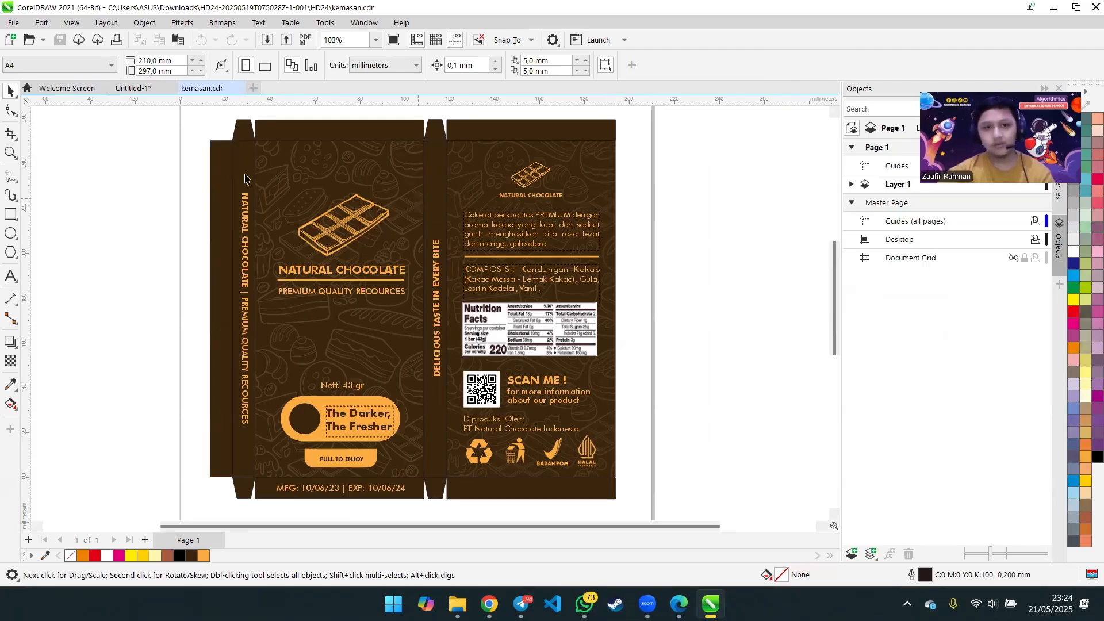
{"action": "left_click", "coordinate": [152, 88]}
{"action": "left_click", "coordinate": [710, 196]}
{"action": "left_click_drag", "start_coordinate": [724, 151], "coordinate": [394, 153]}
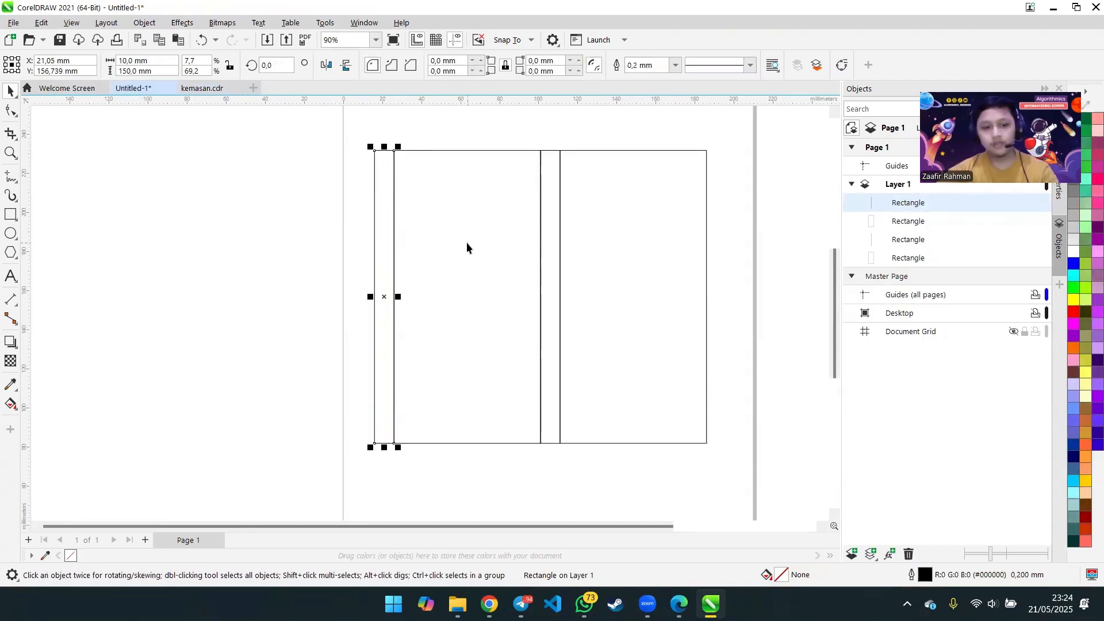
- Duplicate the leftmost narrow strip and snap the copy flush against its left edge as the glue flap
{"action": "key", "text": "ctrl+c"}
{"action": "key", "text": "ctrl+v"}
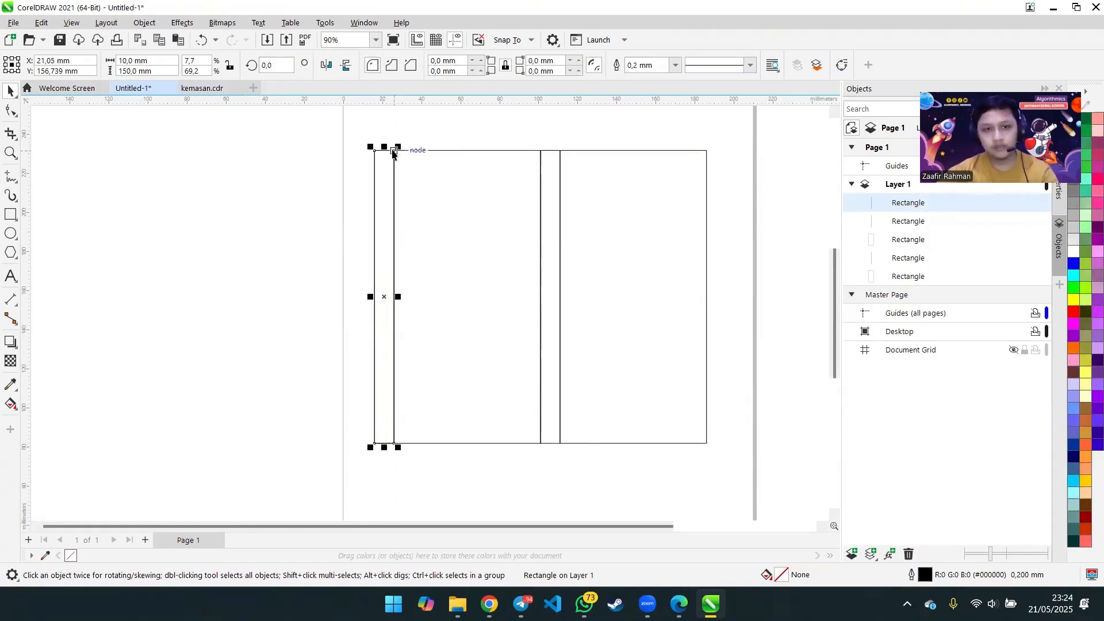
{"action": "left_click_drag", "start_coordinate": [393, 150], "coordinate": [374, 151]}
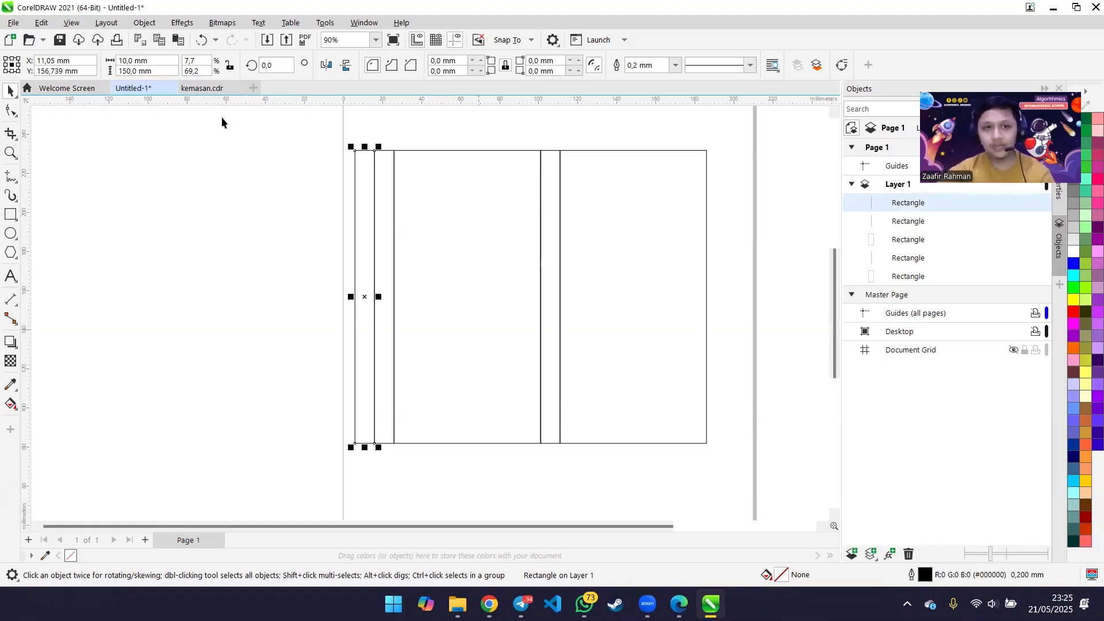
- Check the top flap in kemasan.cdr, duplicate the left large panel in Untitled-1 and set the copy's height to 10 mm
{"action": "left_click", "coordinate": [218, 89]}
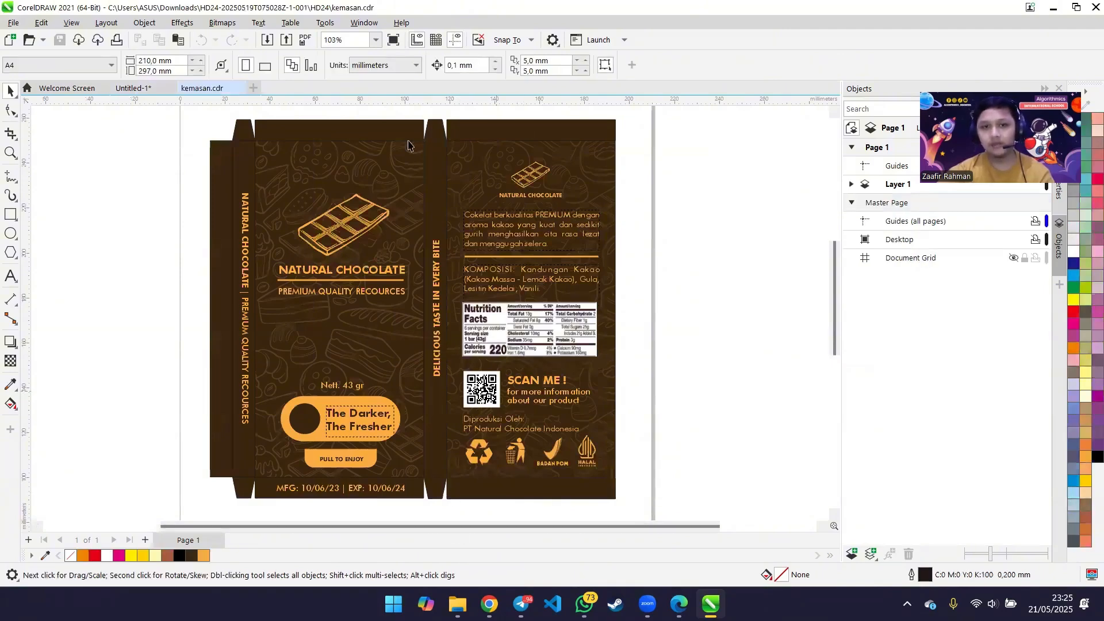
{"action": "left_click", "coordinate": [134, 88]}
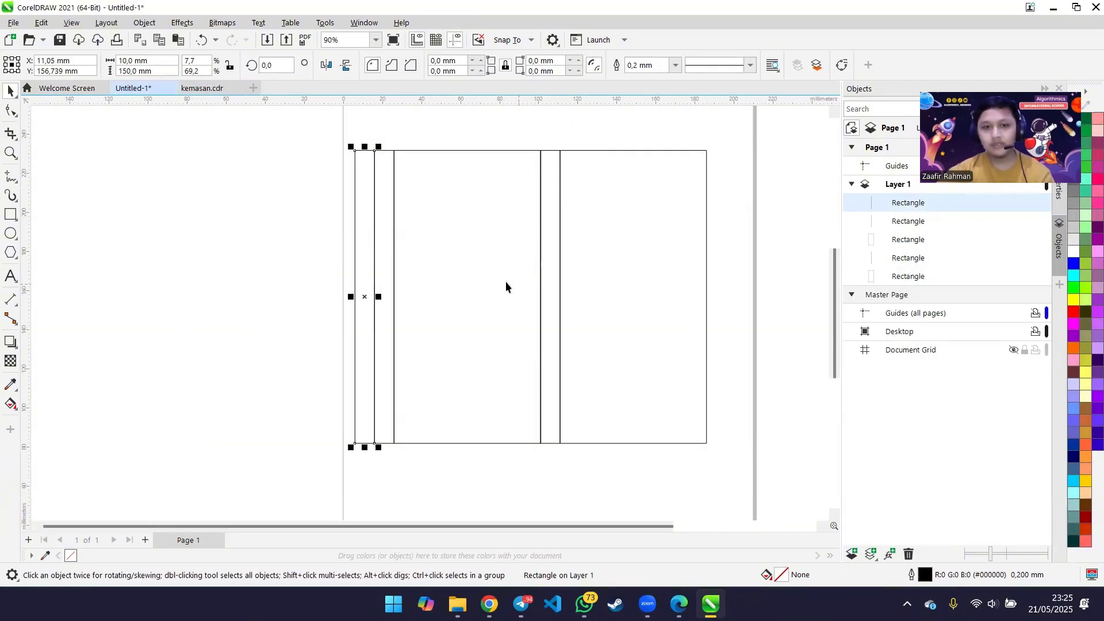
{"action": "left_click", "coordinate": [451, 278]}
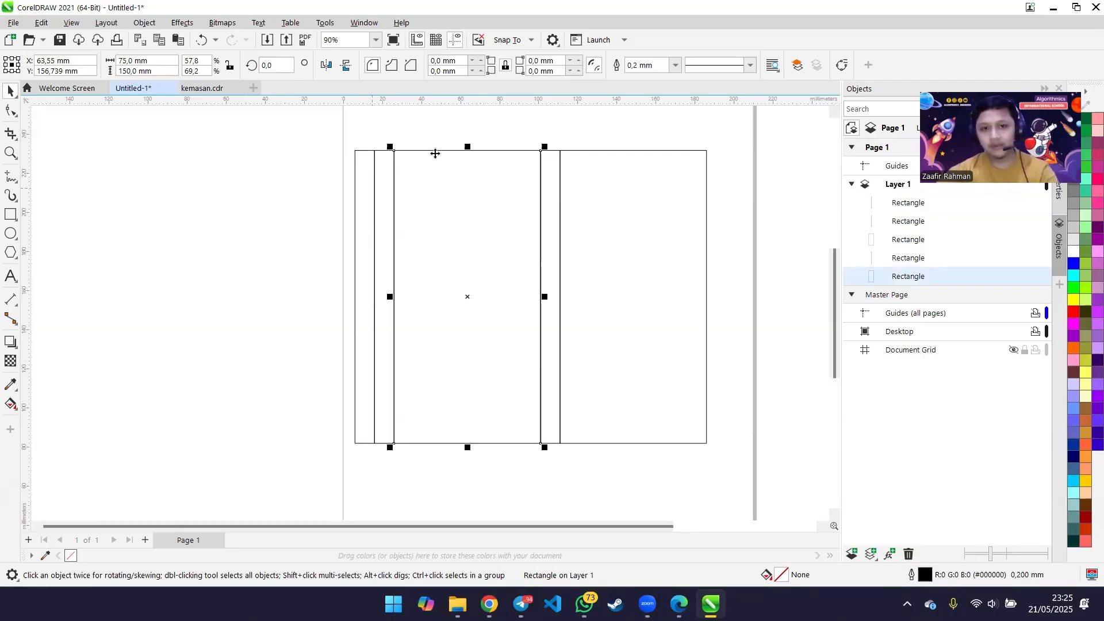
{"action": "key", "text": "ctrl+c"}
{"action": "key", "text": "ctrl+v"}
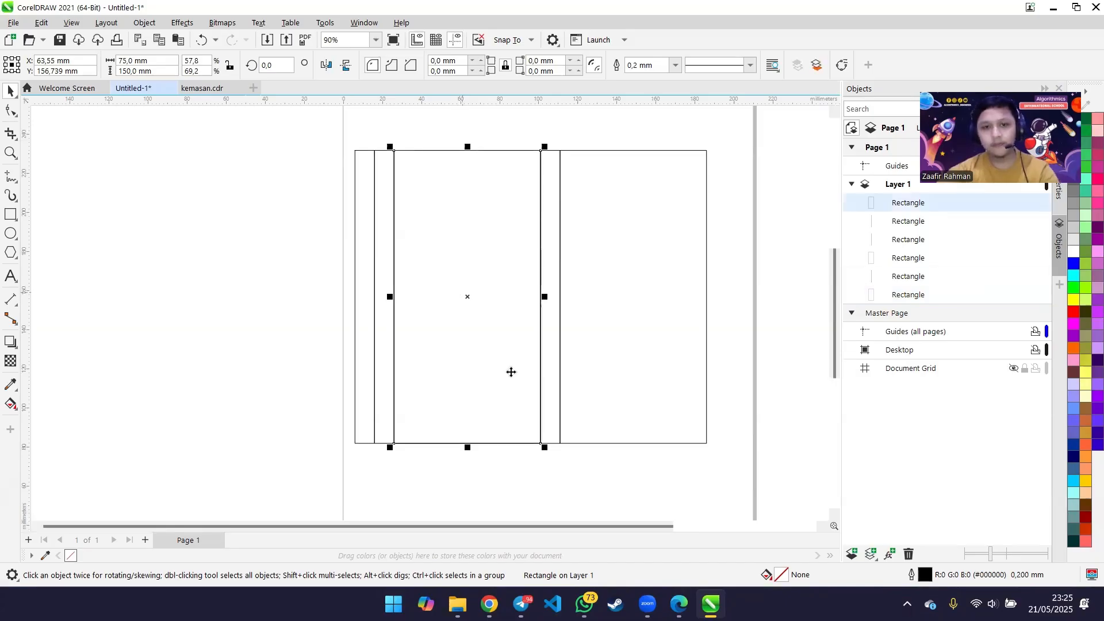
{"action": "left_click", "coordinate": [144, 71]}
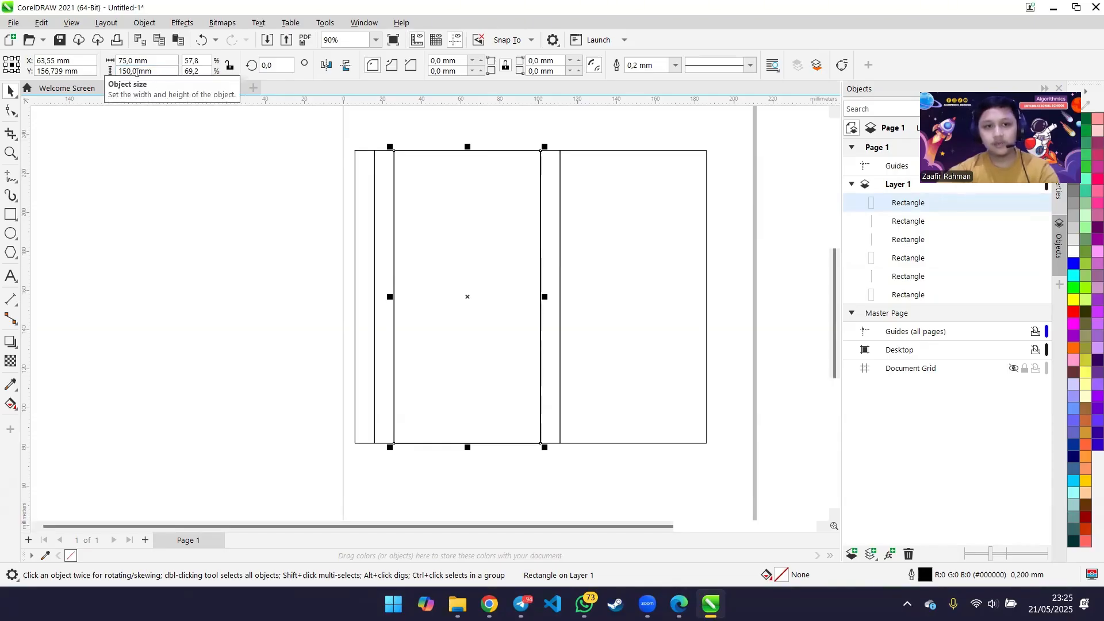
{"action": "key", "text": "Return"}
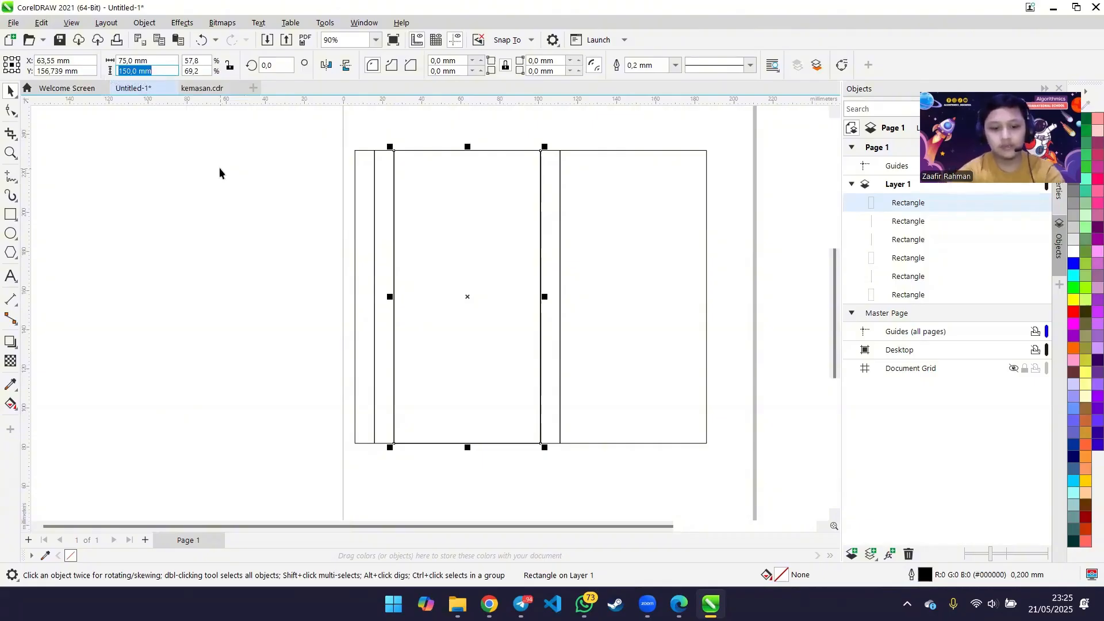
{"action": "type", "text": "10"}
{"action": "key", "text": "Return"}
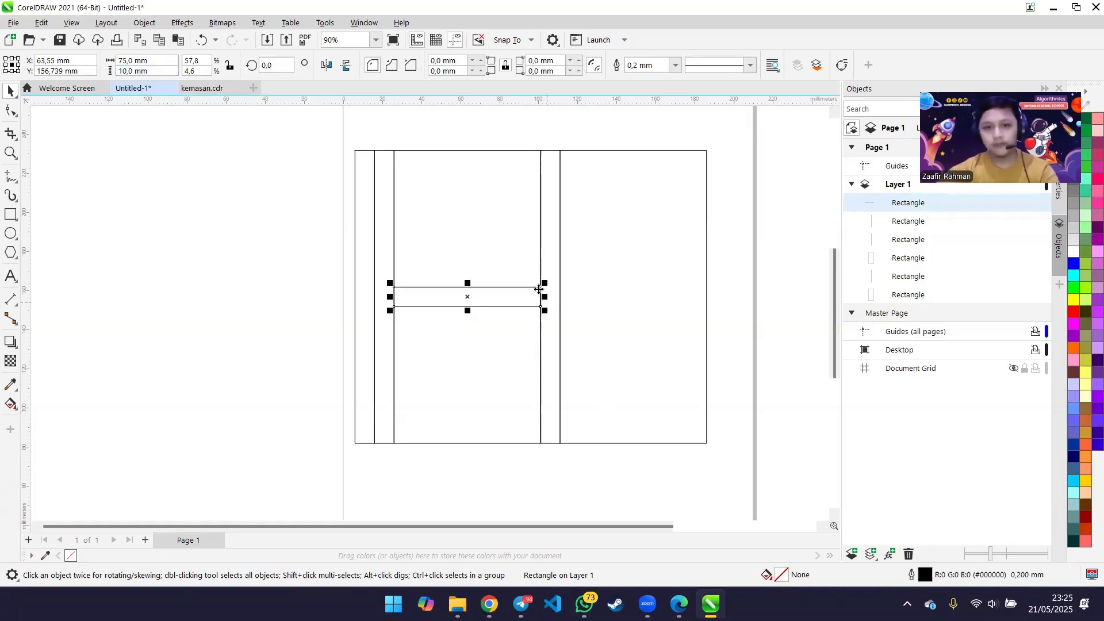
- Snap the flap onto the left large panel's top edge and place a duplicate on the right large panel's top edge
{"action": "left_click_drag", "start_coordinate": [541, 306], "coordinate": [541, 151]}
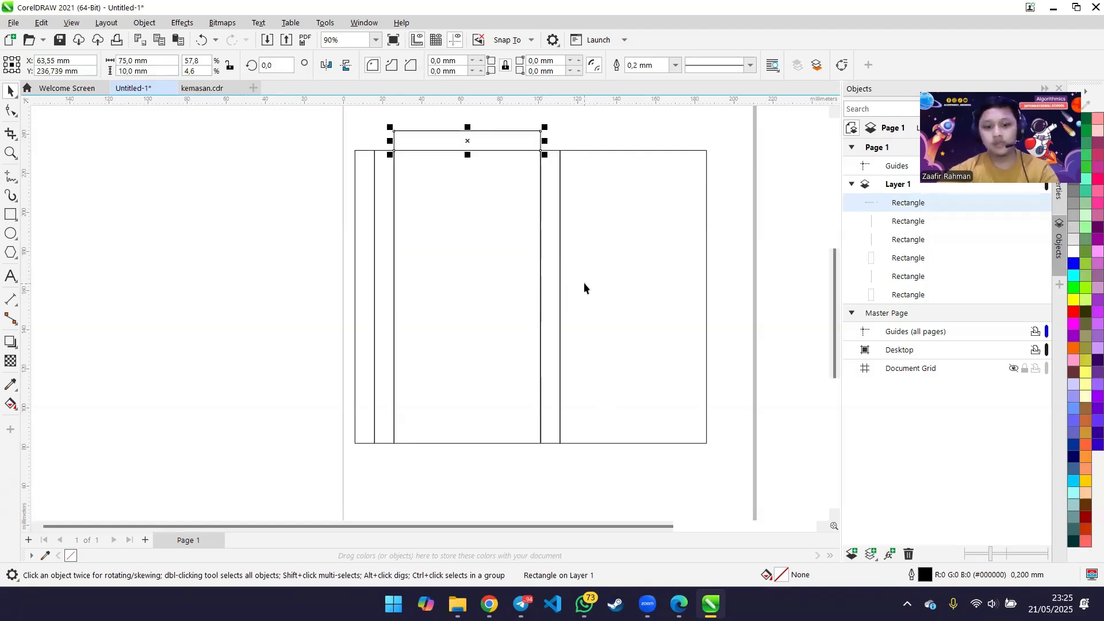
{"action": "key", "text": "ctrl+v"}
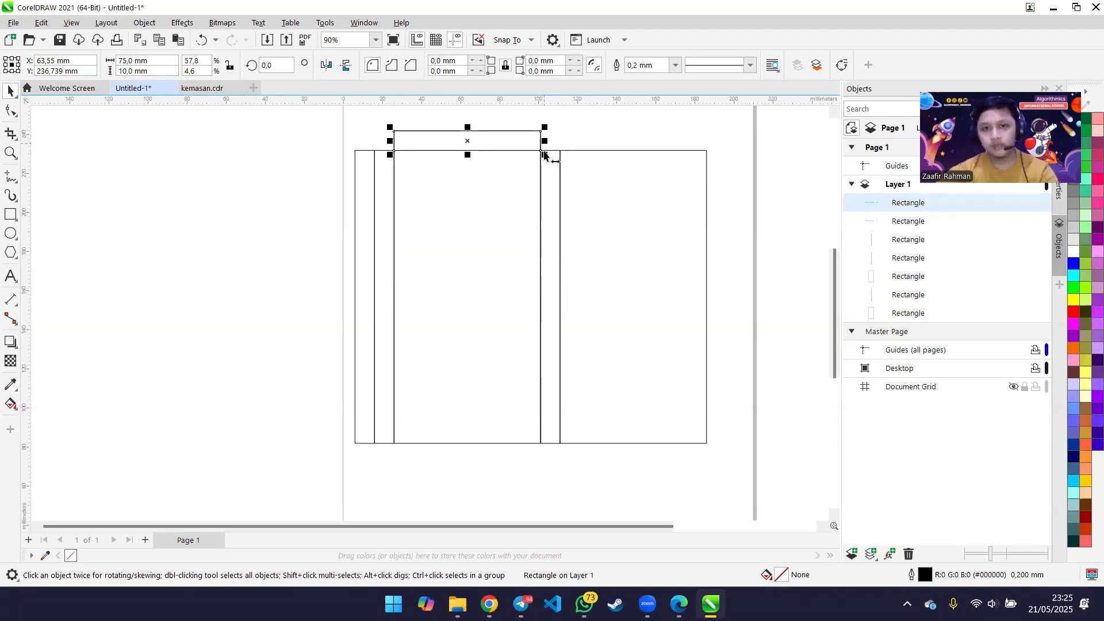
{"action": "left_click_drag", "start_coordinate": [544, 153], "coordinate": [707, 151]}
{"action": "left_click", "coordinate": [740, 218]}
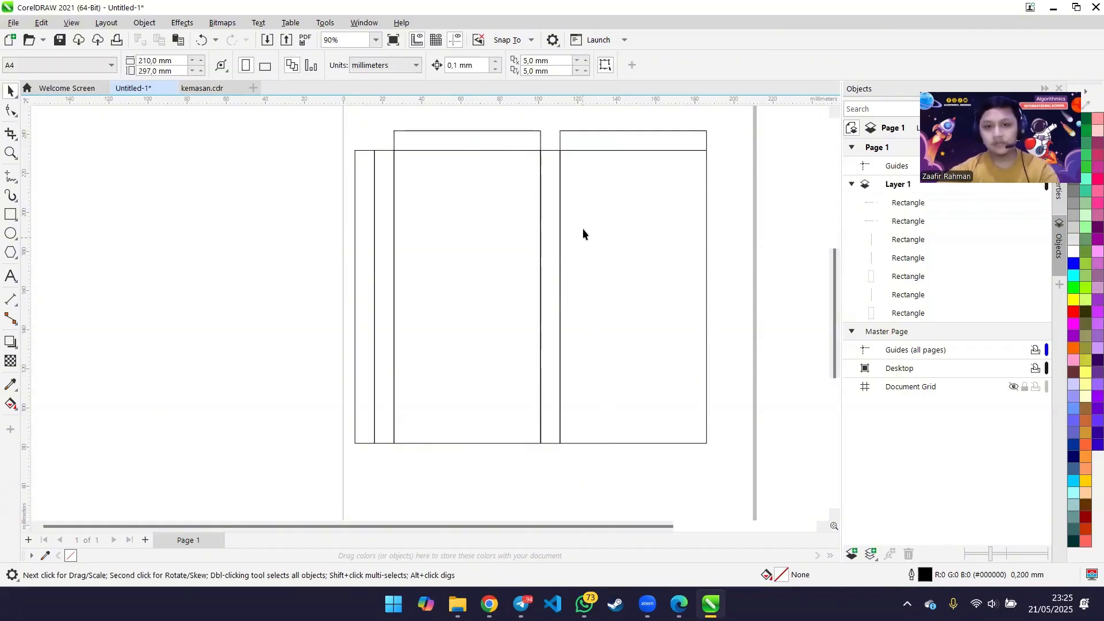
- Duplicate both top flaps together and snap the copies onto the bottom edges of the two large panels
{"action": "left_click", "coordinate": [502, 139]}
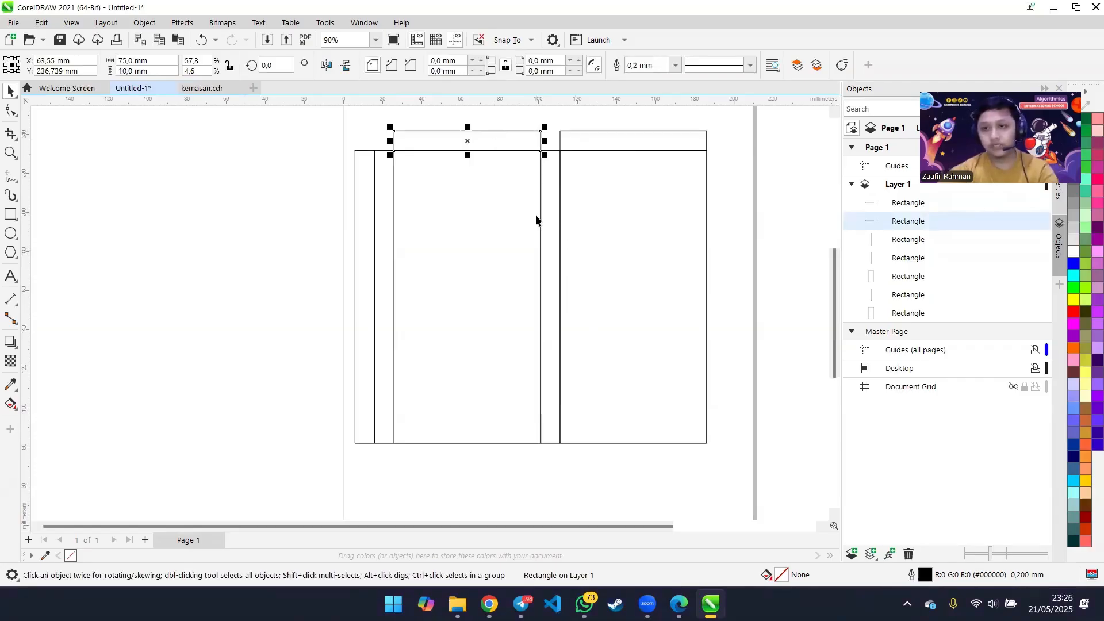
{"action": "left_click", "coordinate": [590, 143], "text": "shift"}
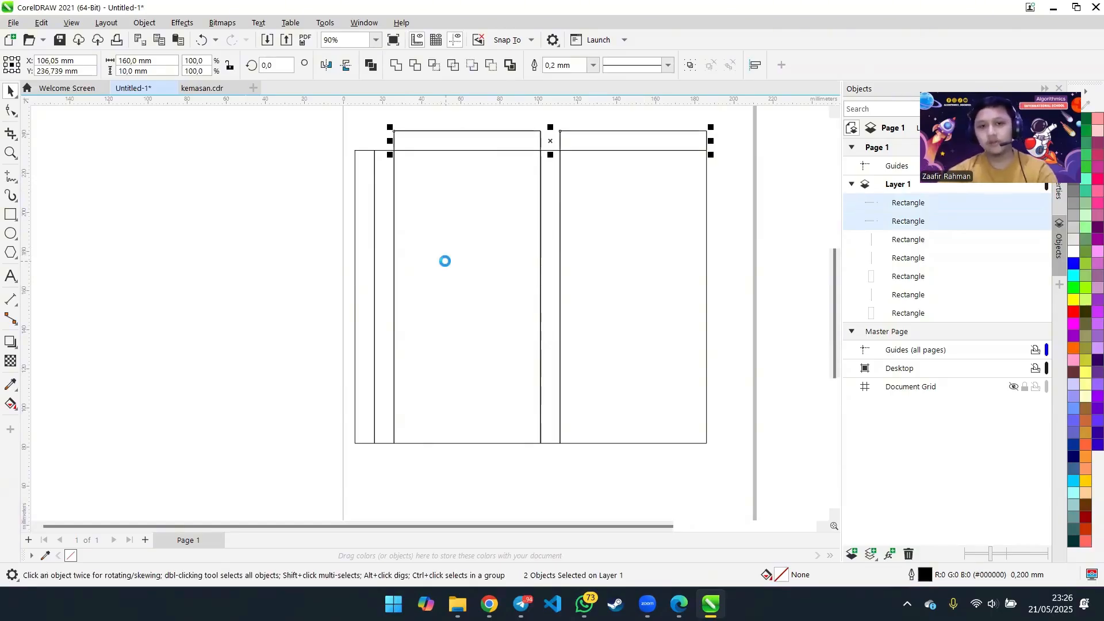
{"action": "left_click_drag", "start_coordinate": [707, 131], "coordinate": [707, 444]}
{"action": "left_click", "coordinate": [734, 336]}
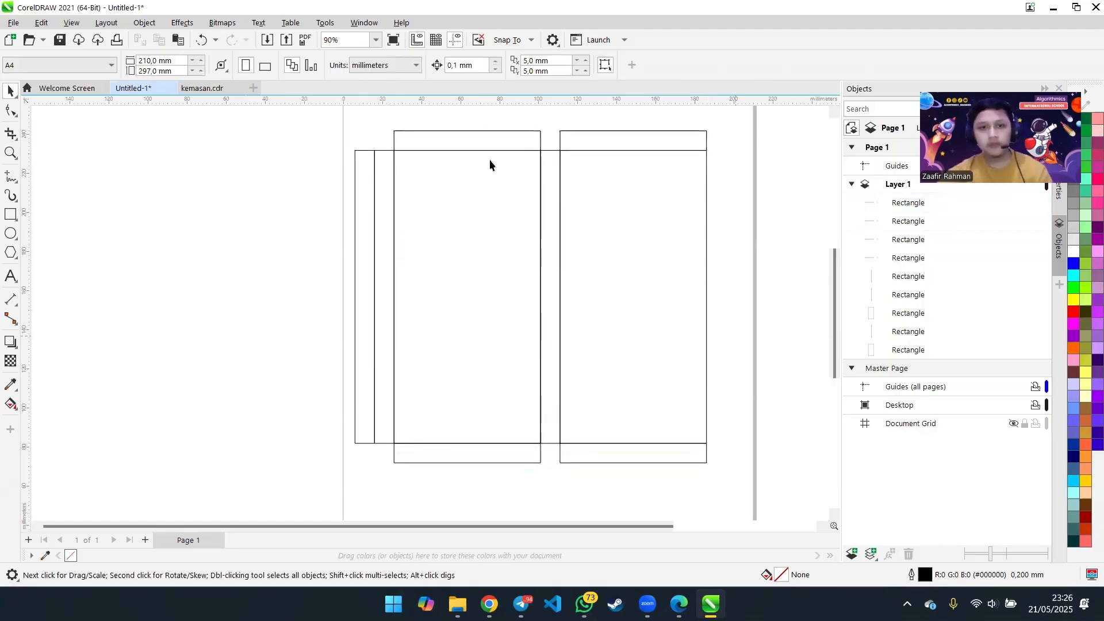
- Move all the rectangles right, centring them at about X 103 mm, Y 157 mm, and compare the layout with kemasan.cdr
{"action": "left_click_drag", "start_coordinate": [324, 128], "coordinate": [715, 493]}
{"action": "left_click_drag", "start_coordinate": [611, 257], "coordinate": [626, 255]}
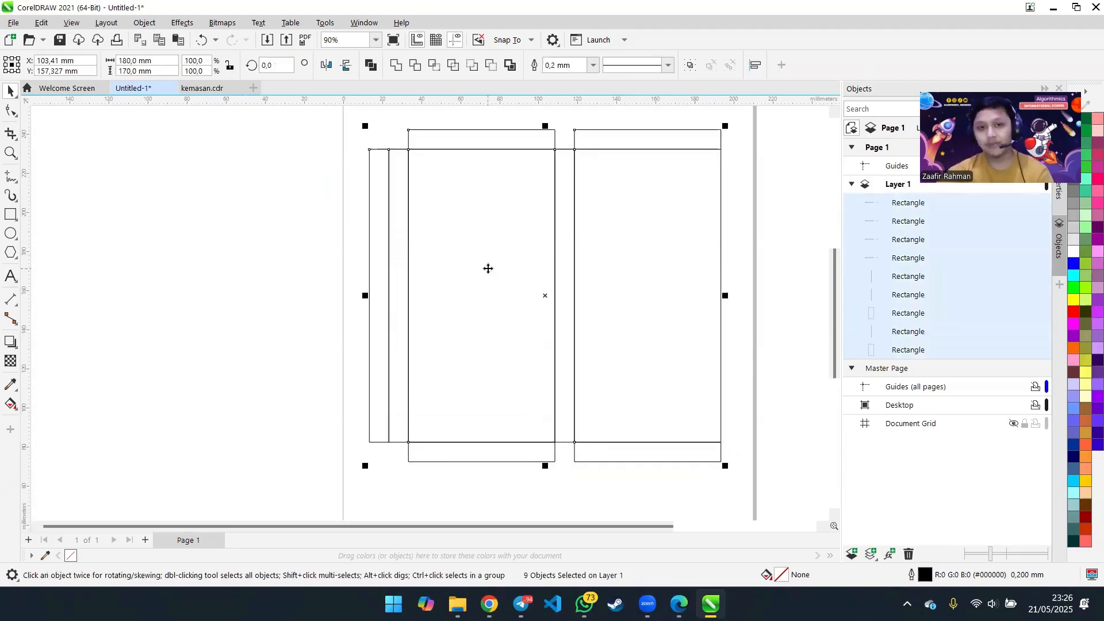
{"action": "left_click", "coordinate": [227, 90]}
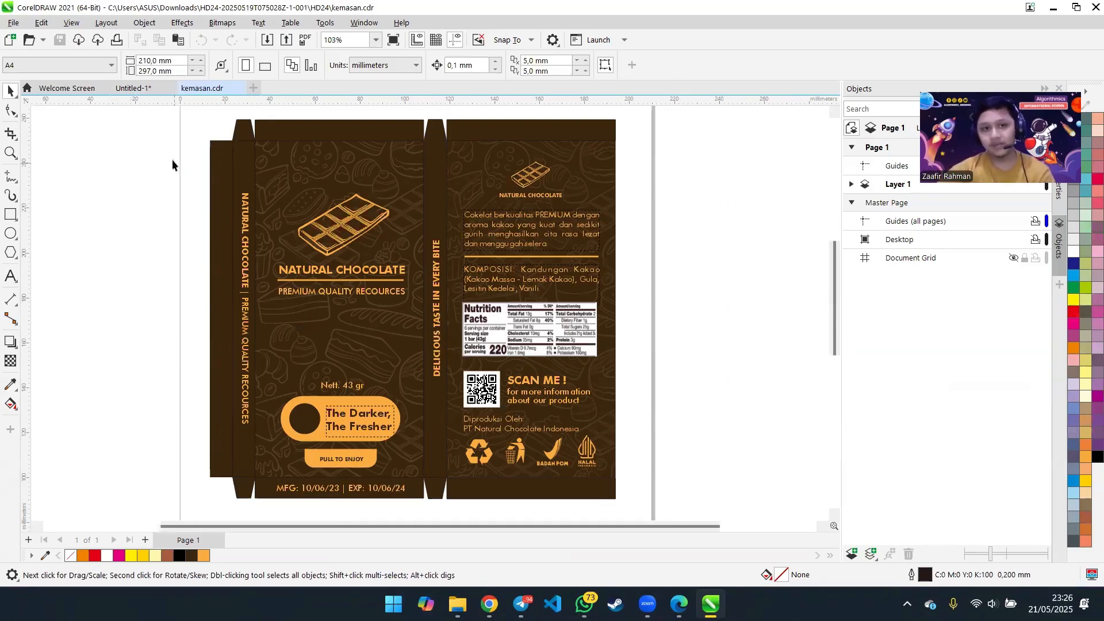
{"action": "left_click", "coordinate": [146, 89]}
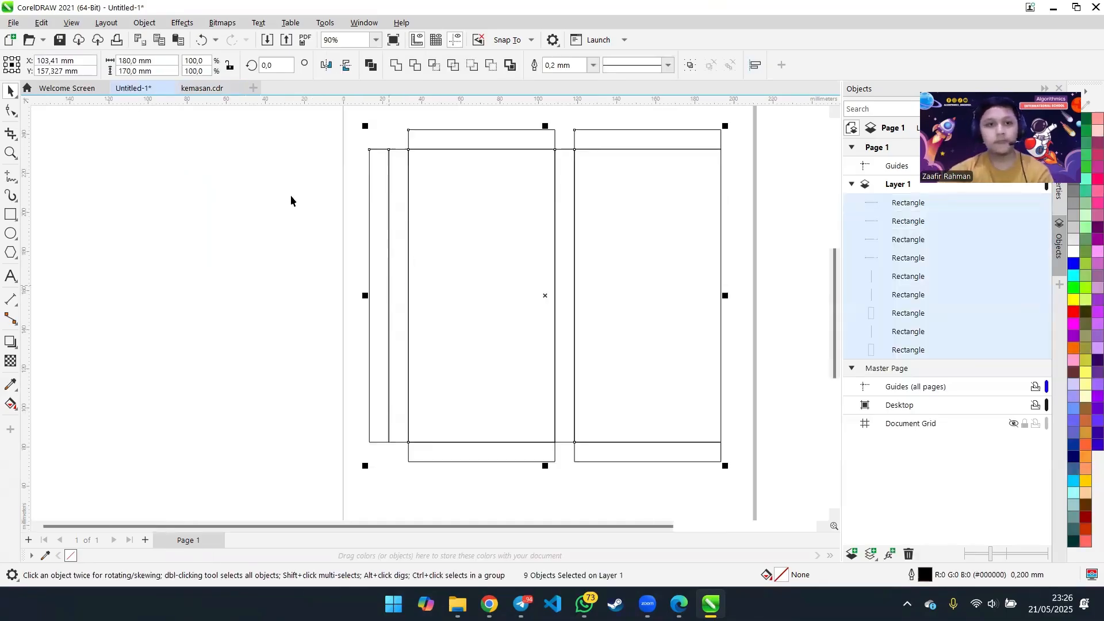
{"action": "left_click", "coordinate": [317, 232]}
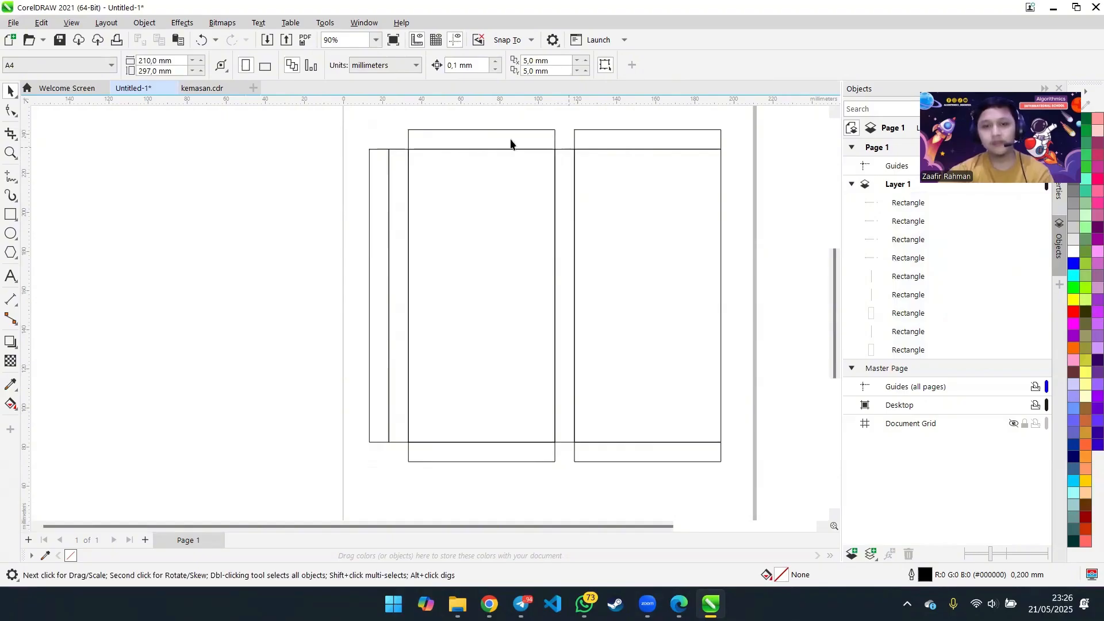
- Duplicate the left panel's top flap, set the copy's width to 10 mm and snap it above the middle narrow strip
{"action": "left_click", "coordinate": [547, 136]}
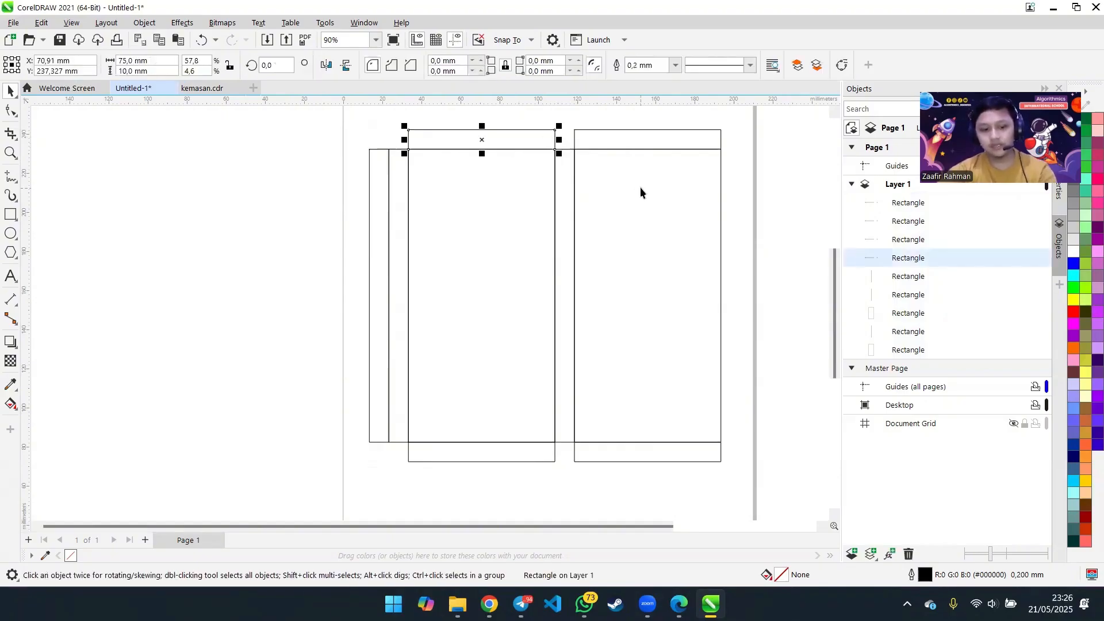
{"action": "key", "text": "ctrl+v"}
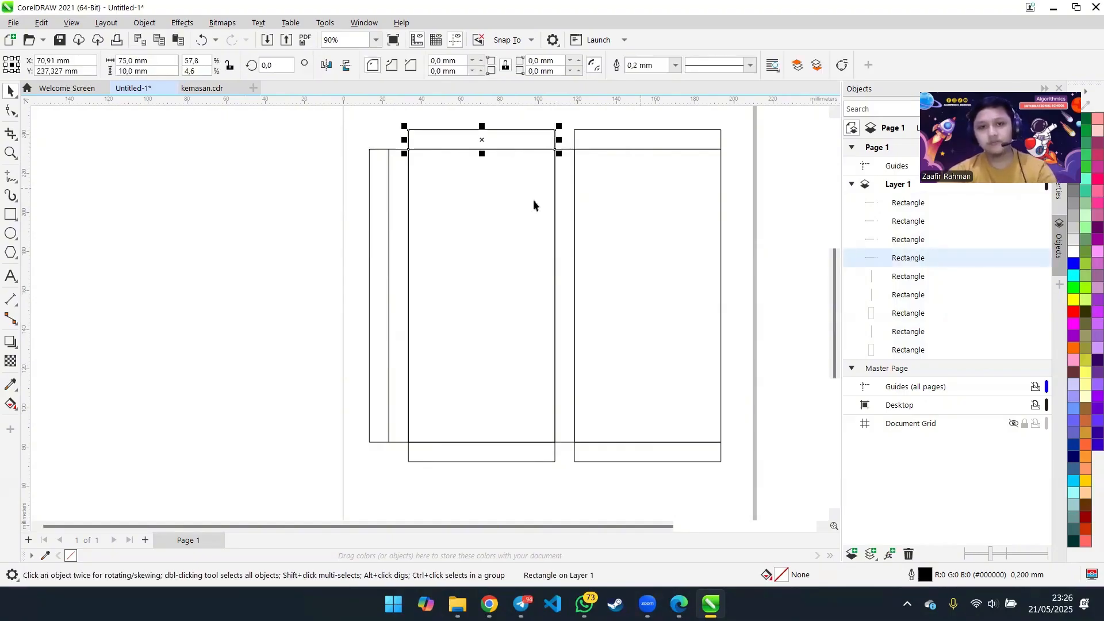
{"action": "left_click", "coordinate": [143, 61]}
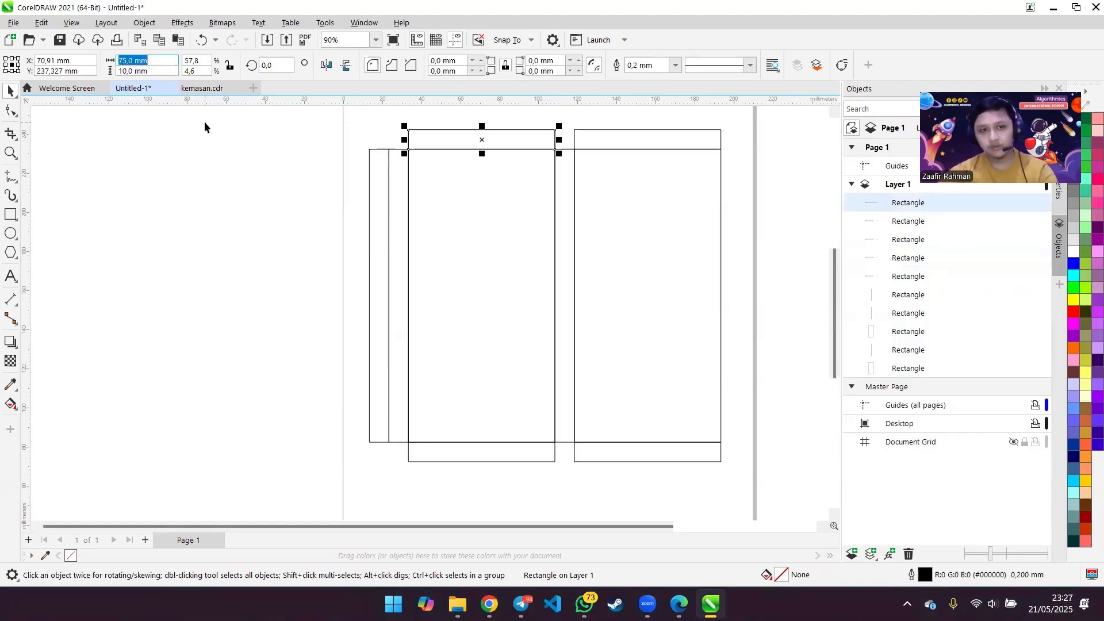
{"action": "type", "text": "10"}
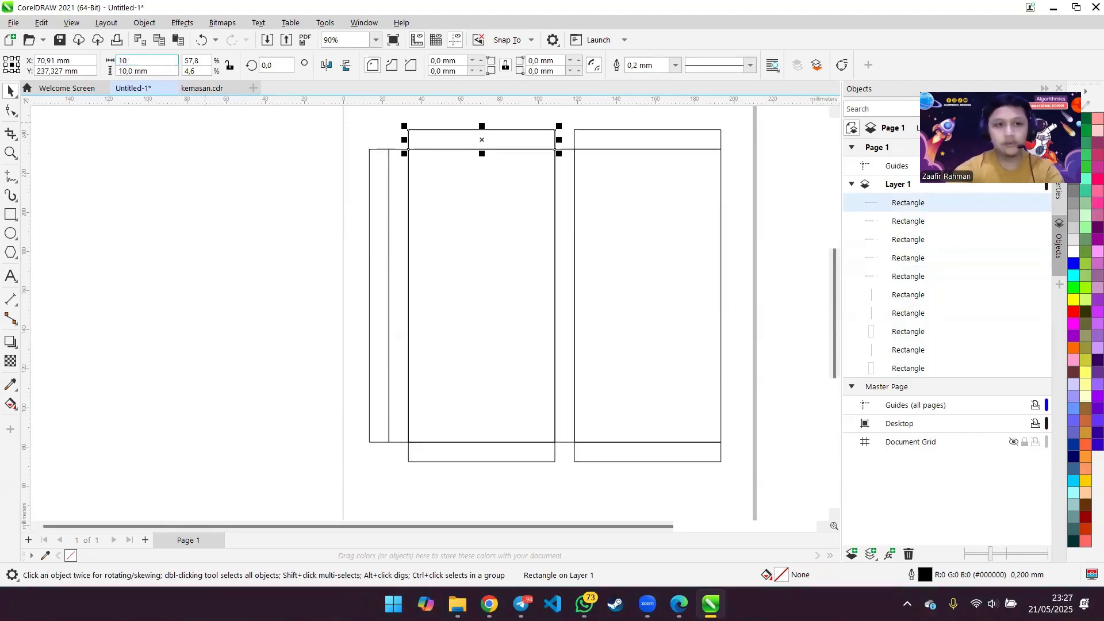
{"action": "key", "text": "Return"}
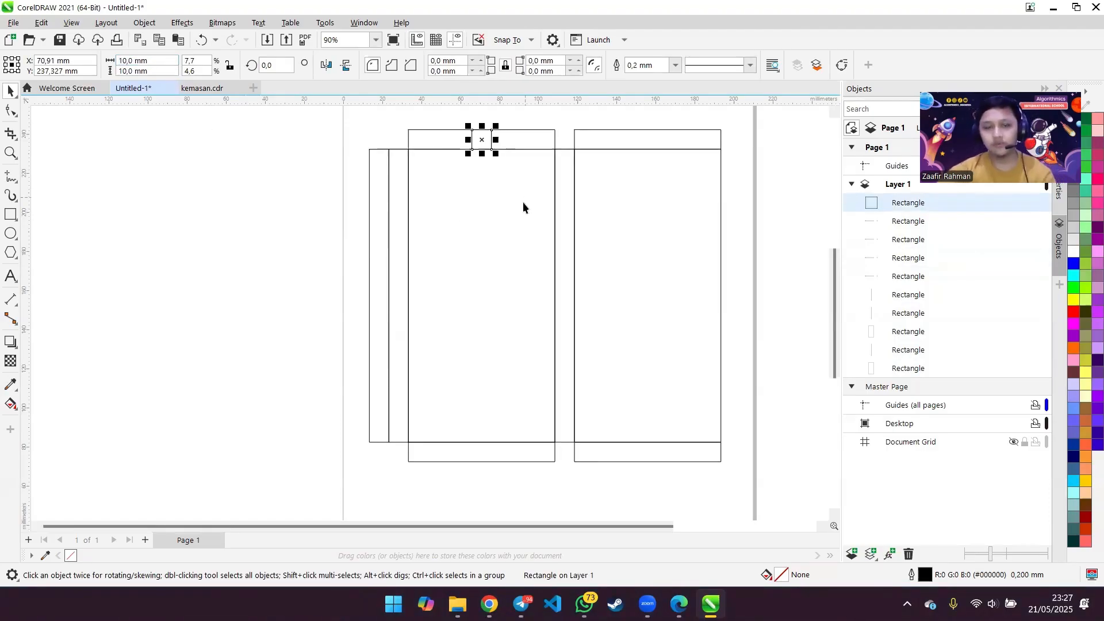
{"action": "left_click_drag", "start_coordinate": [493, 148], "coordinate": [575, 150]}
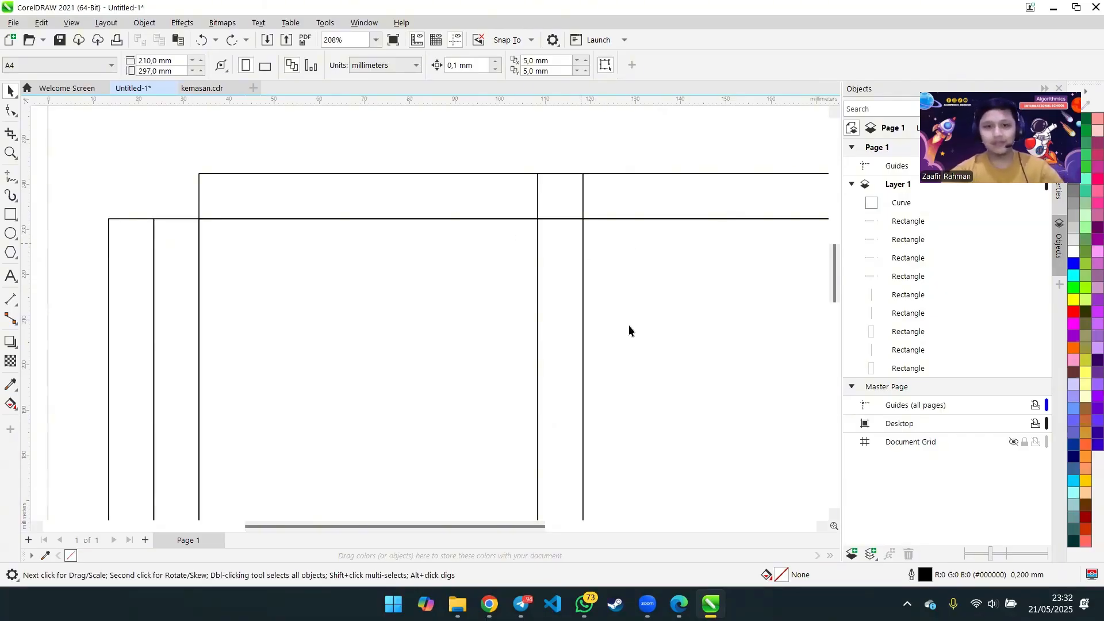
- Select the small square flap above the middle narrow strip, check its nodes and delete it
{"action": "left_click", "coordinate": [570, 198]}
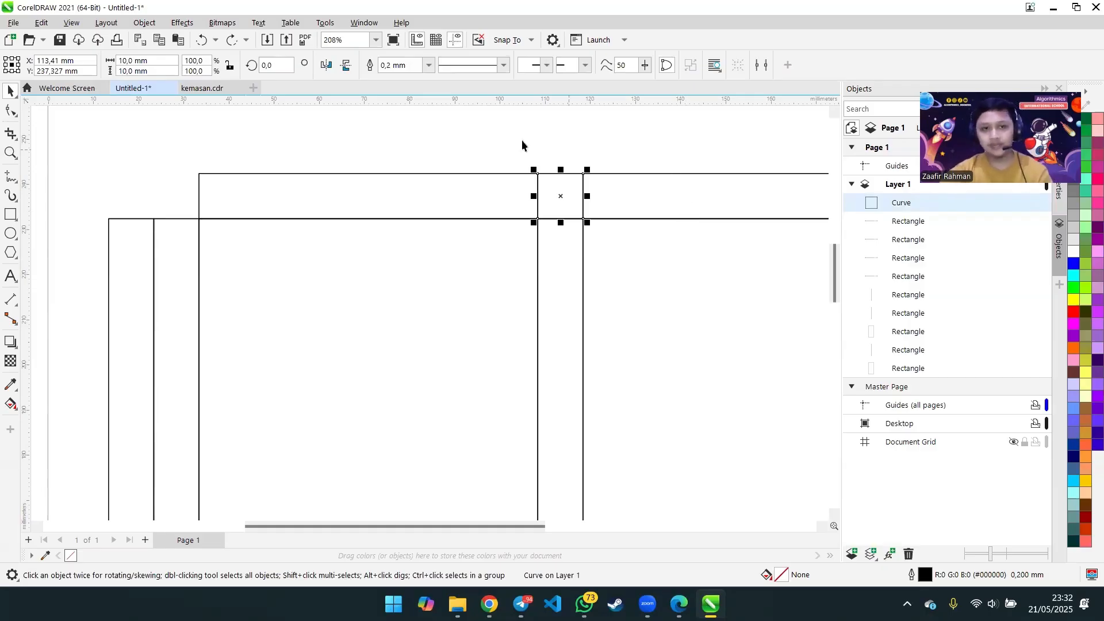
{"action": "left_click", "coordinate": [10, 114]}
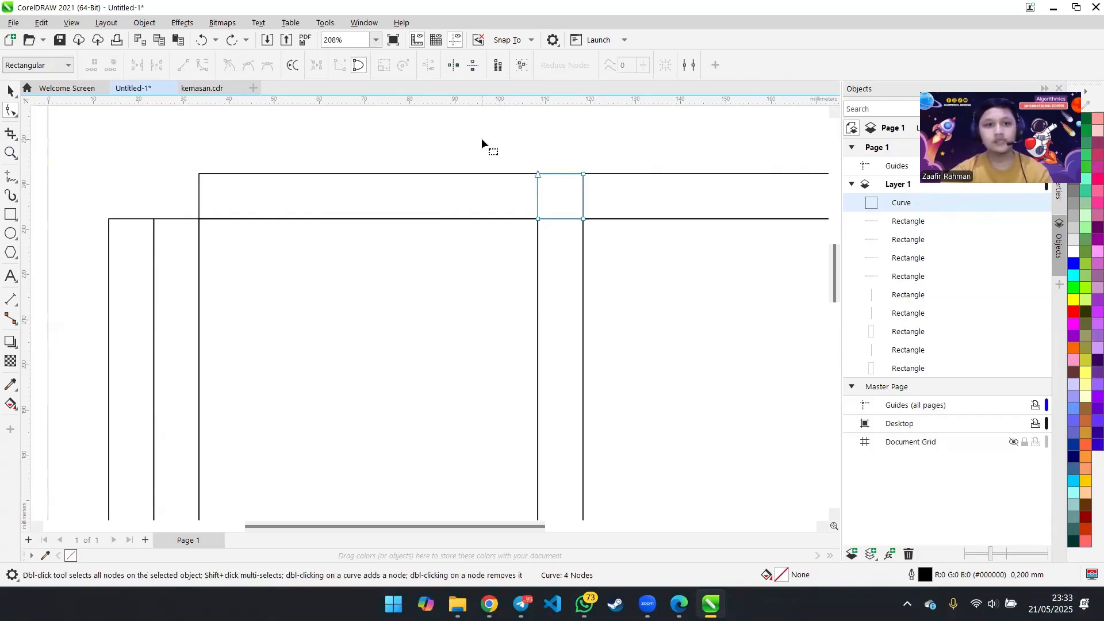
{"action": "left_click", "coordinate": [11, 90]}
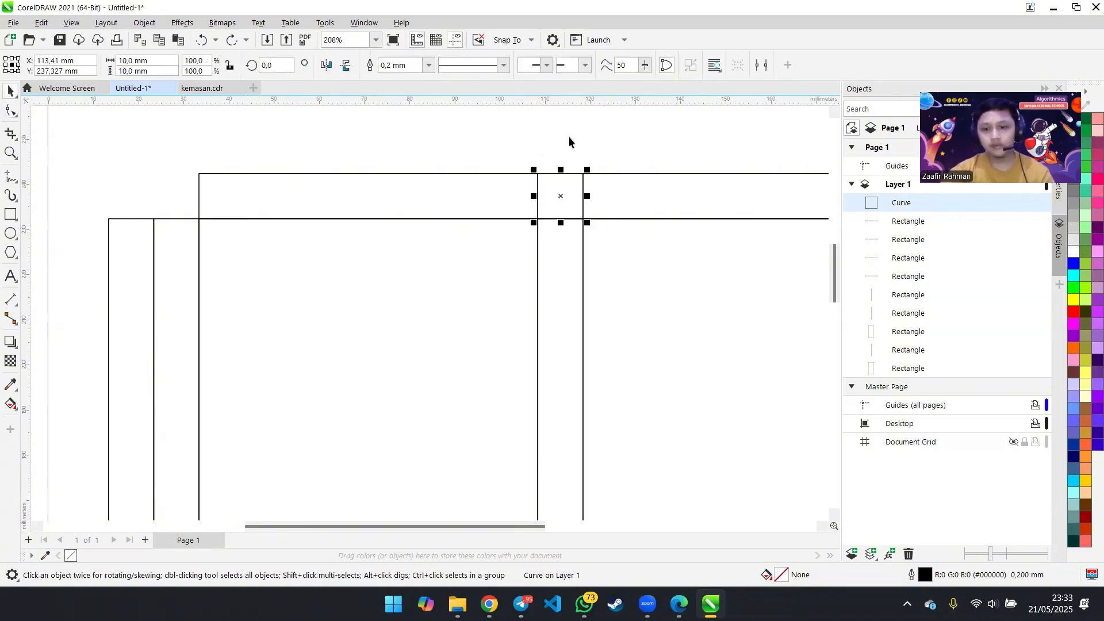
{"action": "key", "text": "Delete"}
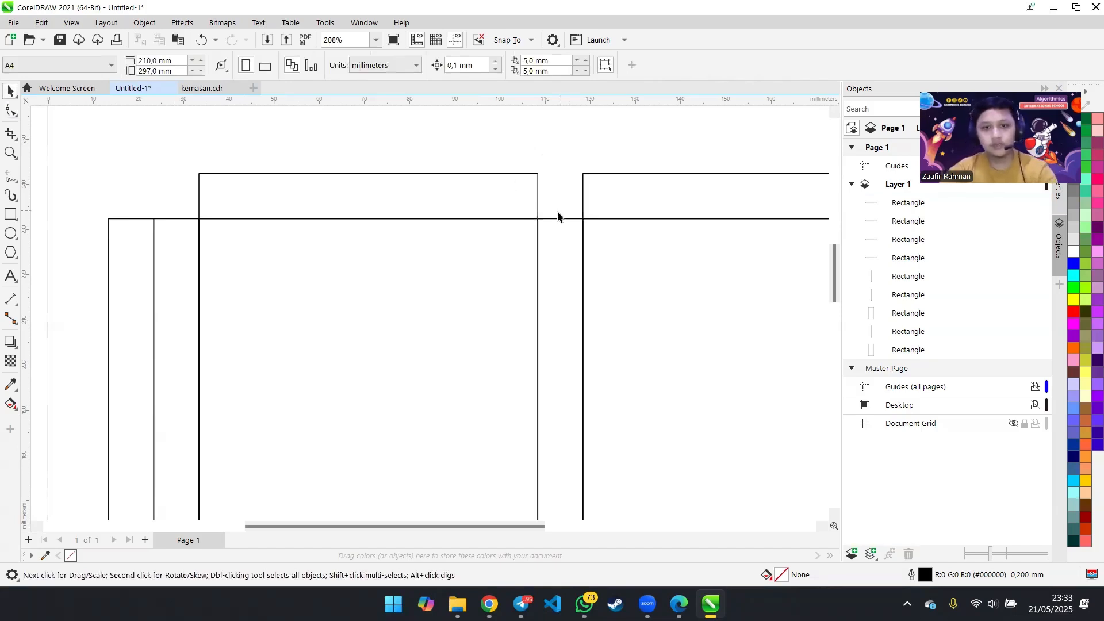
- Duplicate the left large panel's top flap, set the copy's width to 10 mm and snap it above the middle narrow strip
{"action": "left_click", "coordinate": [502, 197]}
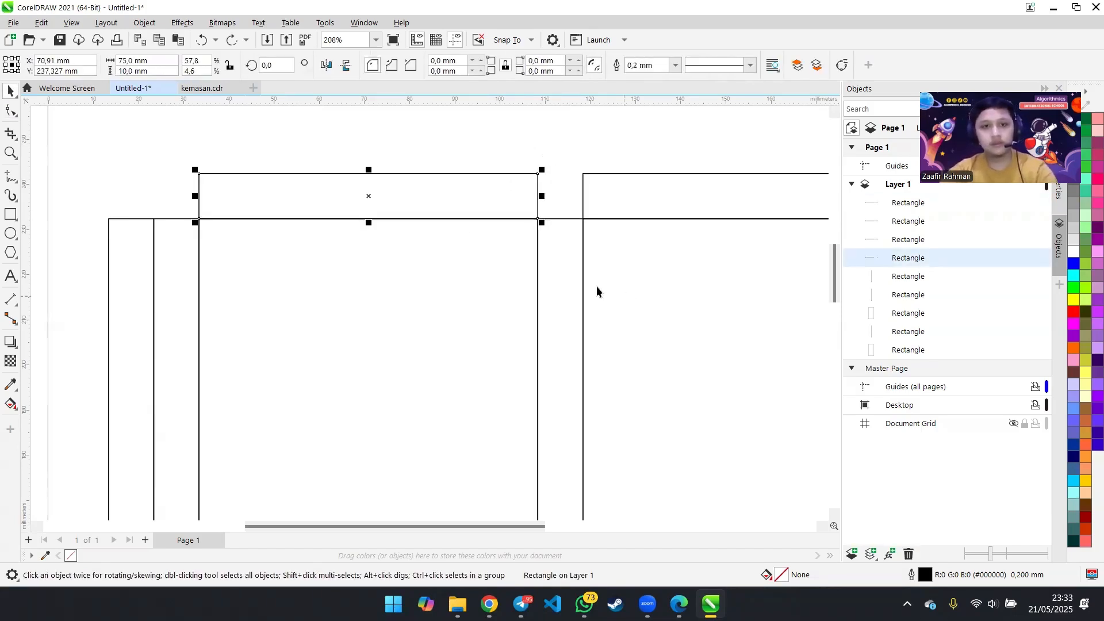
{"action": "key", "text": "ctrl+c"}
{"action": "key", "text": "ctrl+v"}
{"action": "left_click", "coordinate": [151, 63]}
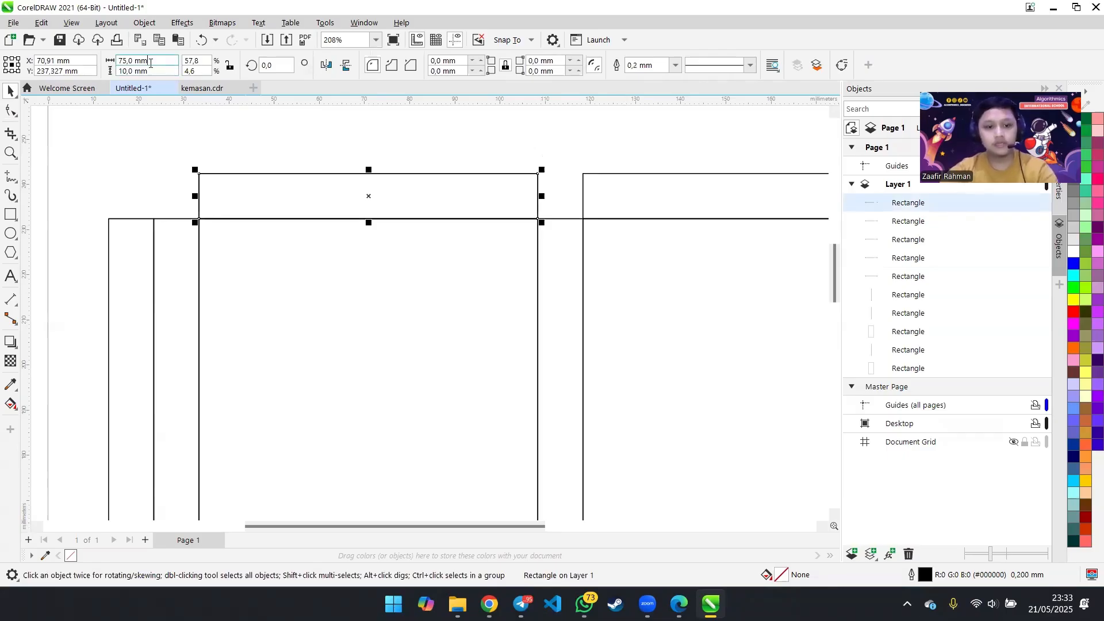
{"action": "double_click", "coordinate": [151, 63]}
{"action": "type", "text": "10"}
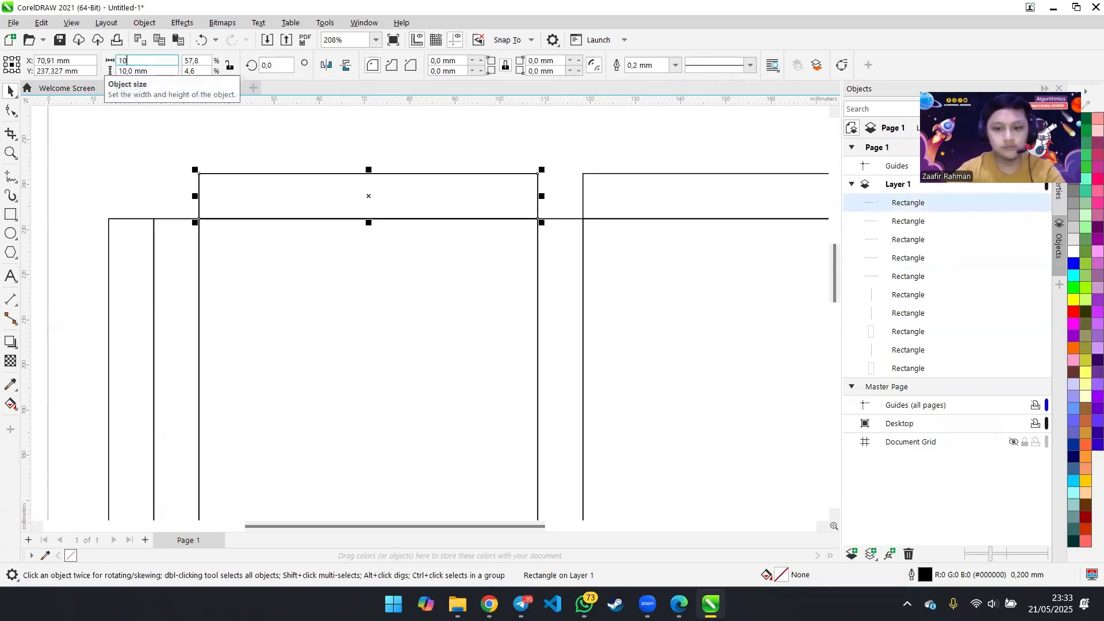
{"action": "key", "text": "Return"}
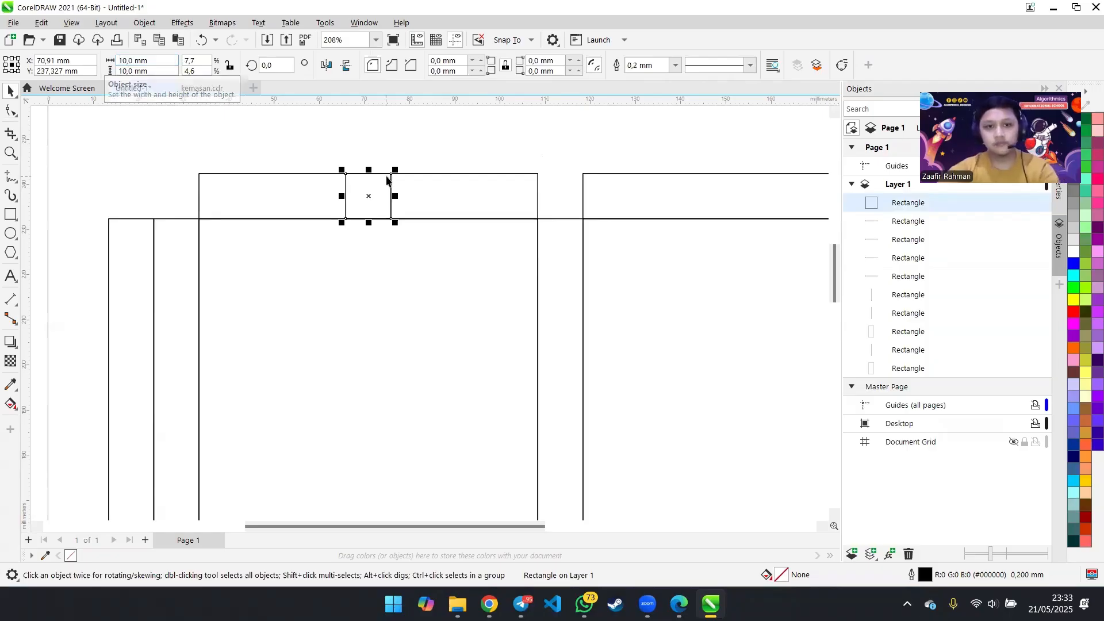
{"action": "left_click_drag", "start_coordinate": [395, 217], "coordinate": [545, 216]}
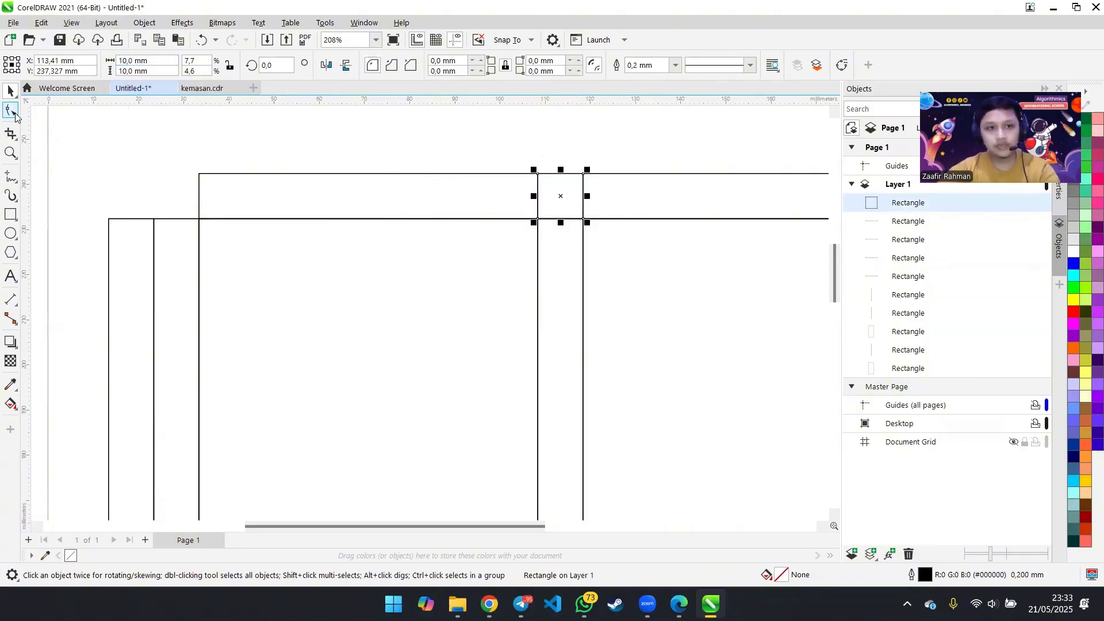
- Convert the small flap above the middle strip to curves and pull both top corners inward to form a trapezoid
{"action": "left_click", "coordinate": [10, 111]}
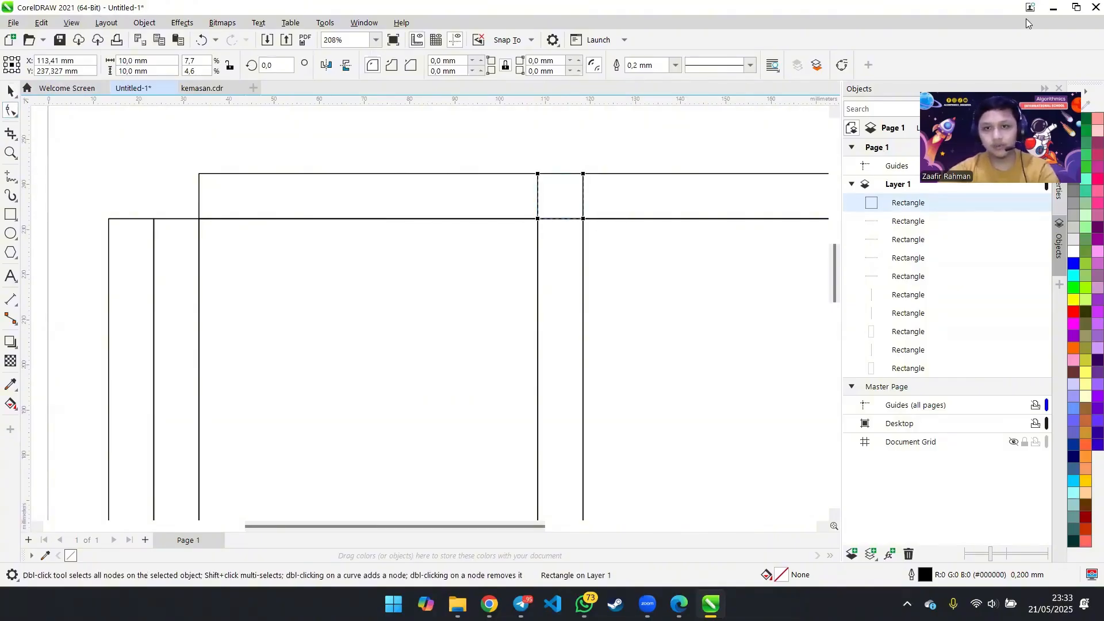
{"action": "left_click", "coordinate": [843, 65]}
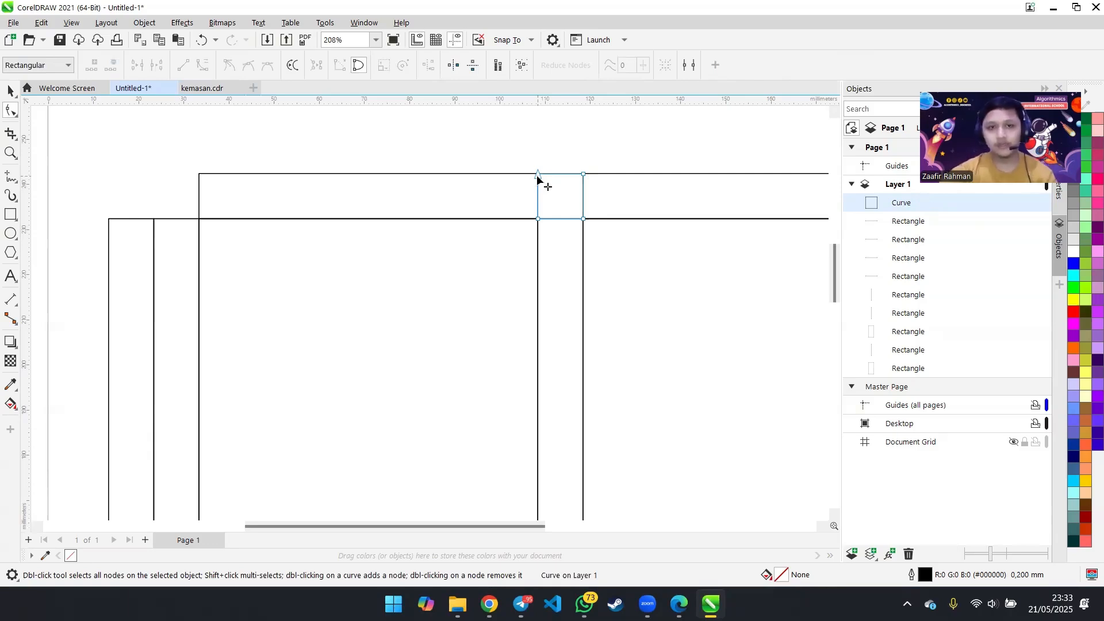
{"action": "left_click_drag", "start_coordinate": [540, 175], "coordinate": [574, 174]}
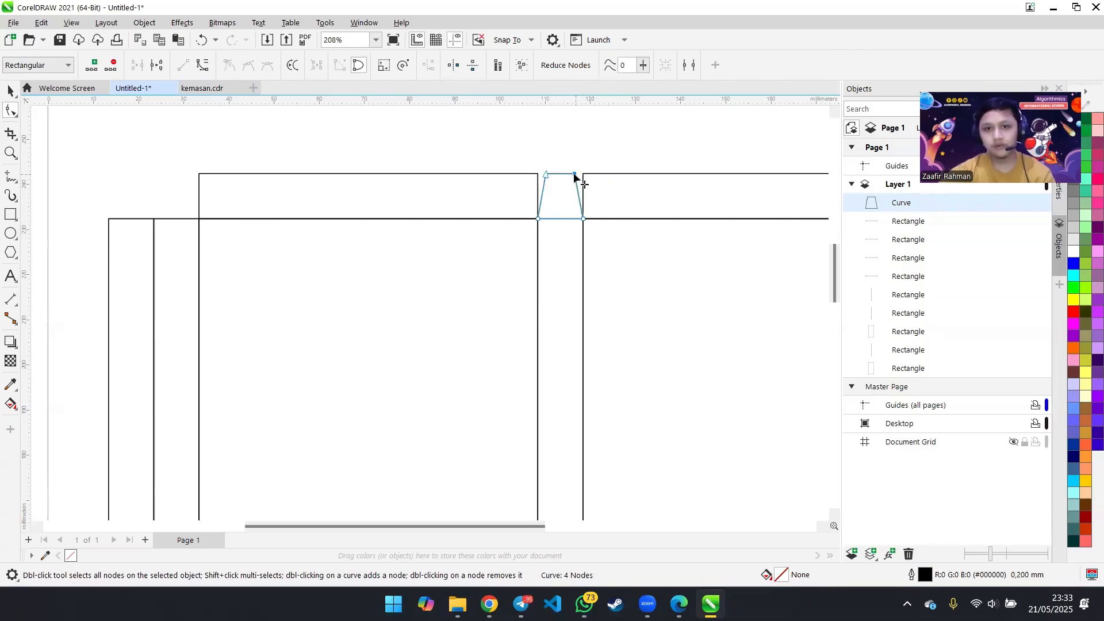
{"action": "left_click_drag", "start_coordinate": [578, 174], "coordinate": [577, 174]}
{"action": "left_click", "coordinate": [626, 186]}
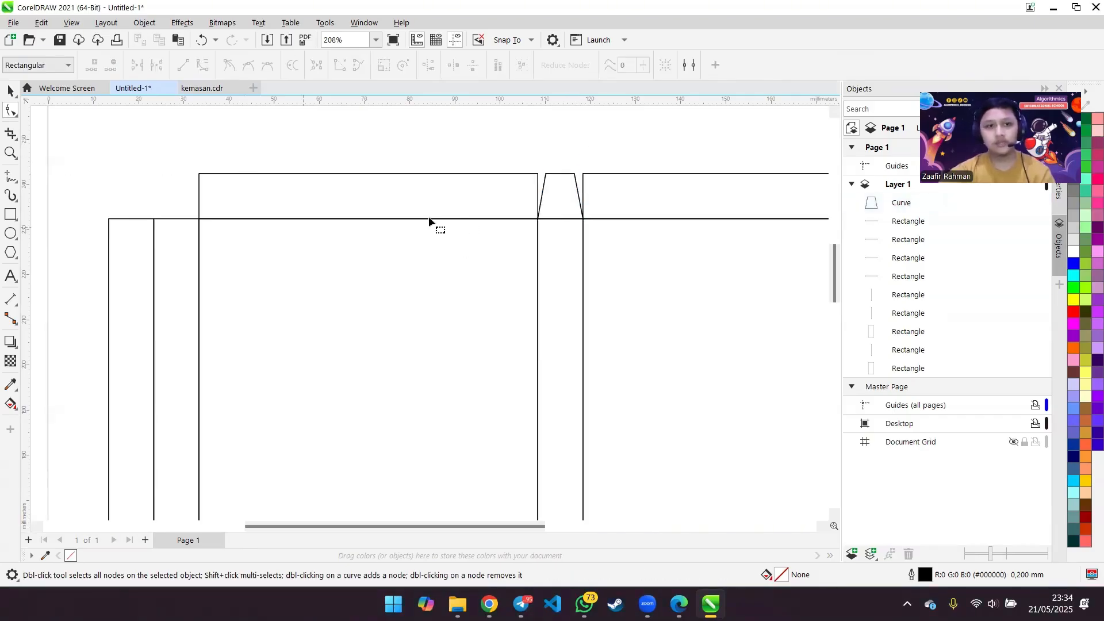
{"action": "left_click", "coordinate": [11, 90]}
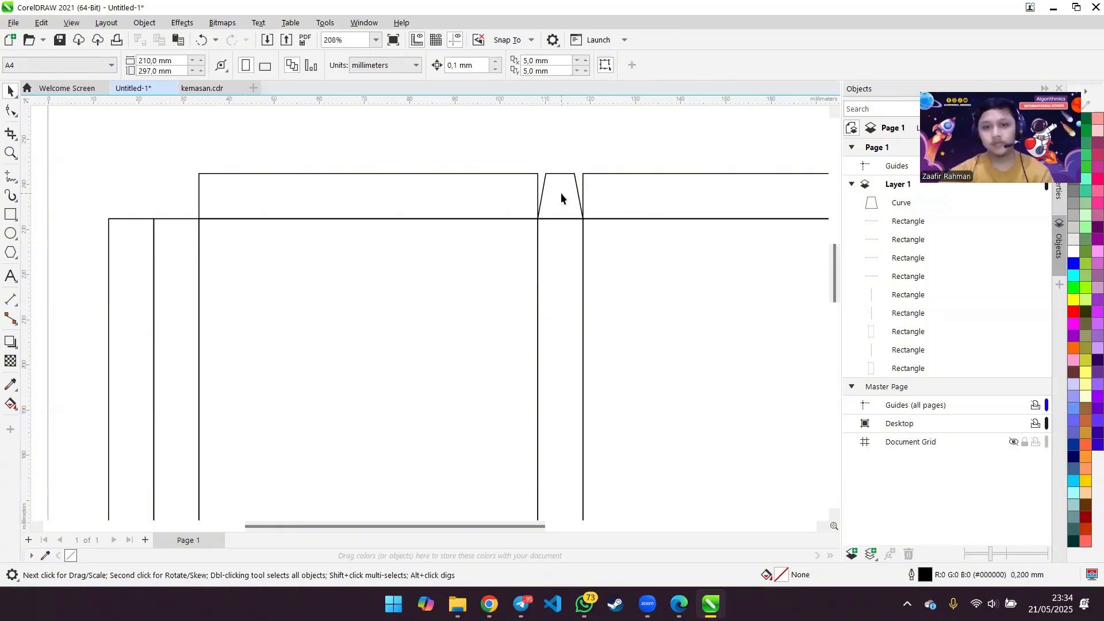
- Duplicate the trapezoid flap and snap the copy above the narrow strip immediately left of the left large panel
{"action": "left_click", "coordinate": [562, 198]}
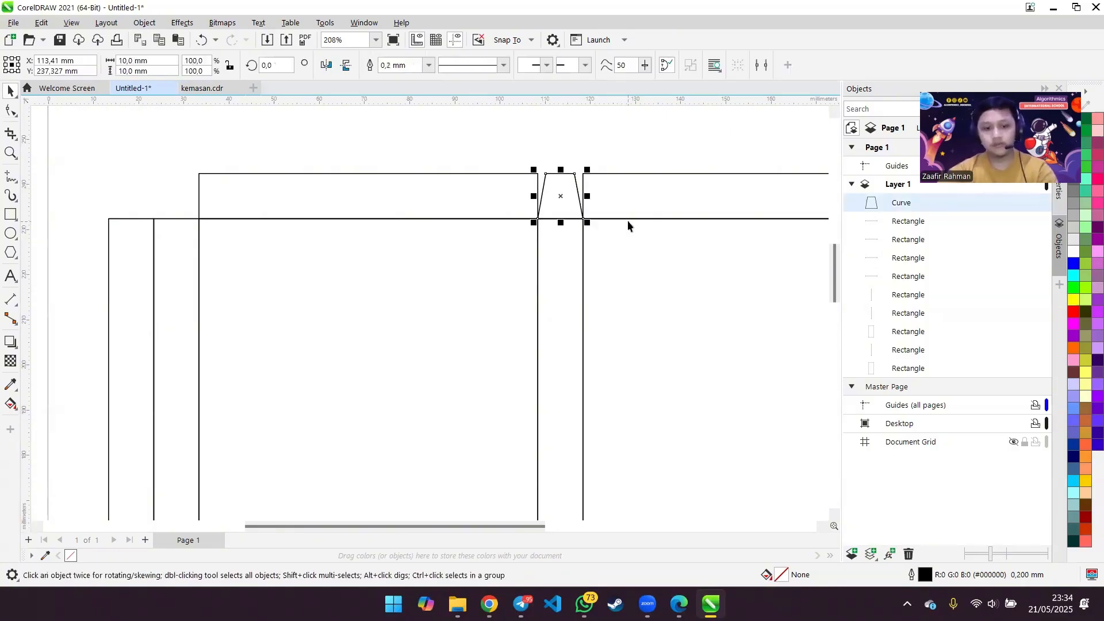
{"action": "key", "text": "ctrl+c"}
{"action": "key", "text": "ctrl+v"}
{"action": "left_click_drag", "start_coordinate": [536, 222], "coordinate": [155, 220]}
{"action": "key", "text": "ctrl+z"}
{"action": "left_click_drag", "start_coordinate": [535, 221], "coordinate": [156, 220]}
{"action": "scroll", "coordinate": [475, 207], "scroll_direction": "down", "scroll_amount": 2}
{"action": "scroll", "coordinate": [475, 207], "scroll_direction": "down", "scroll_amount": 2}
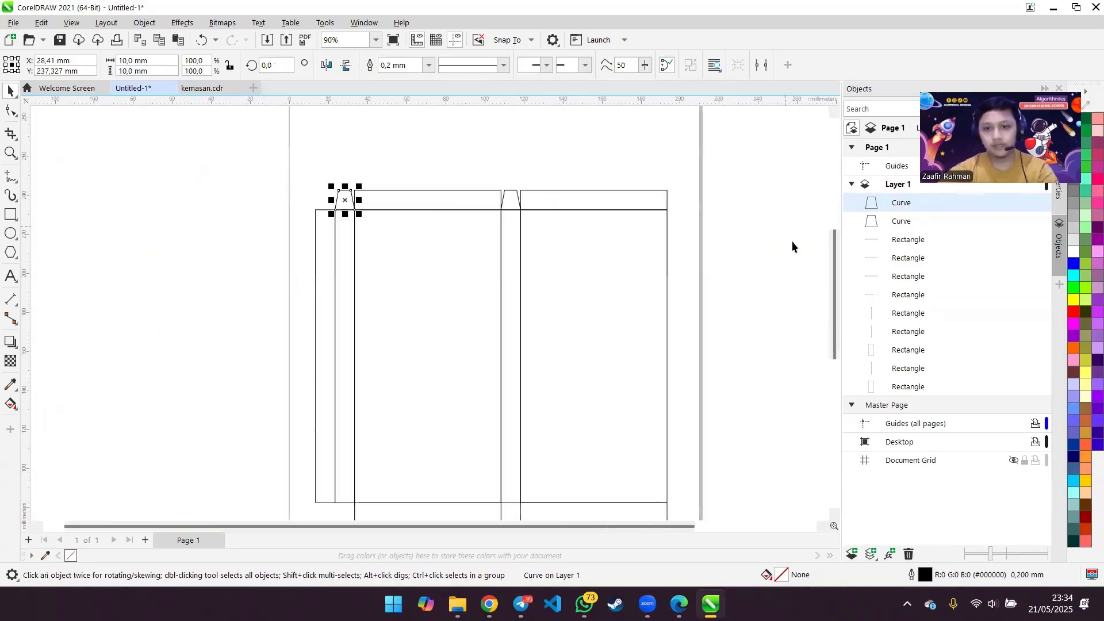
{"action": "scroll", "coordinate": [835, 282], "scroll_direction": "down", "scroll_amount": 1}
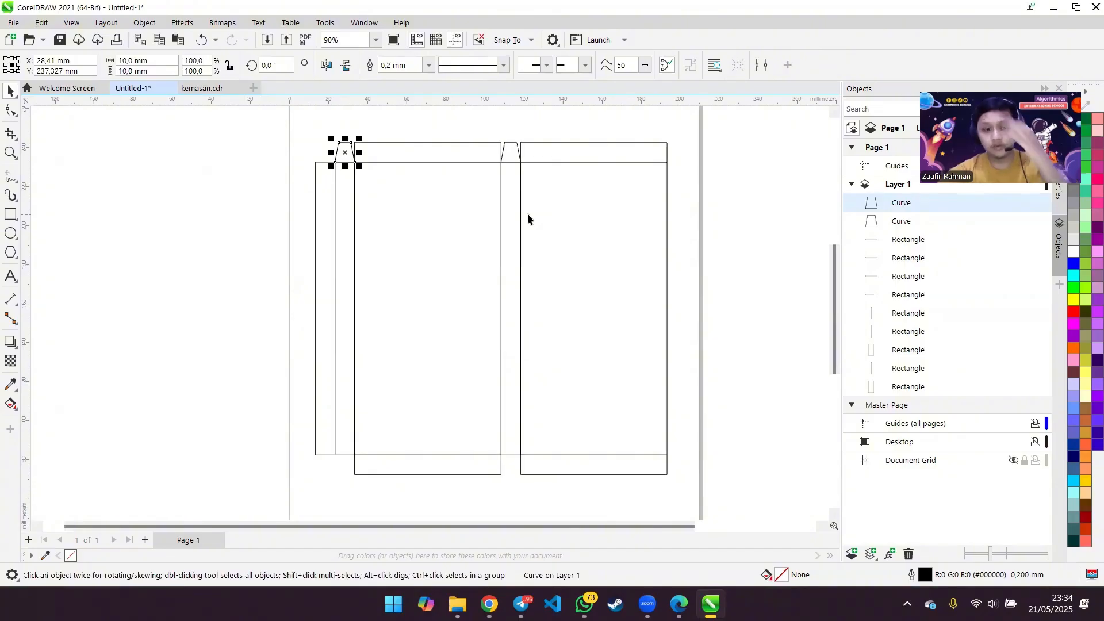
- Try rotating both trapezoid top flaps together by 180 degrees, and undo the rotation
{"action": "left_click", "coordinate": [509, 156], "text": "shift"}
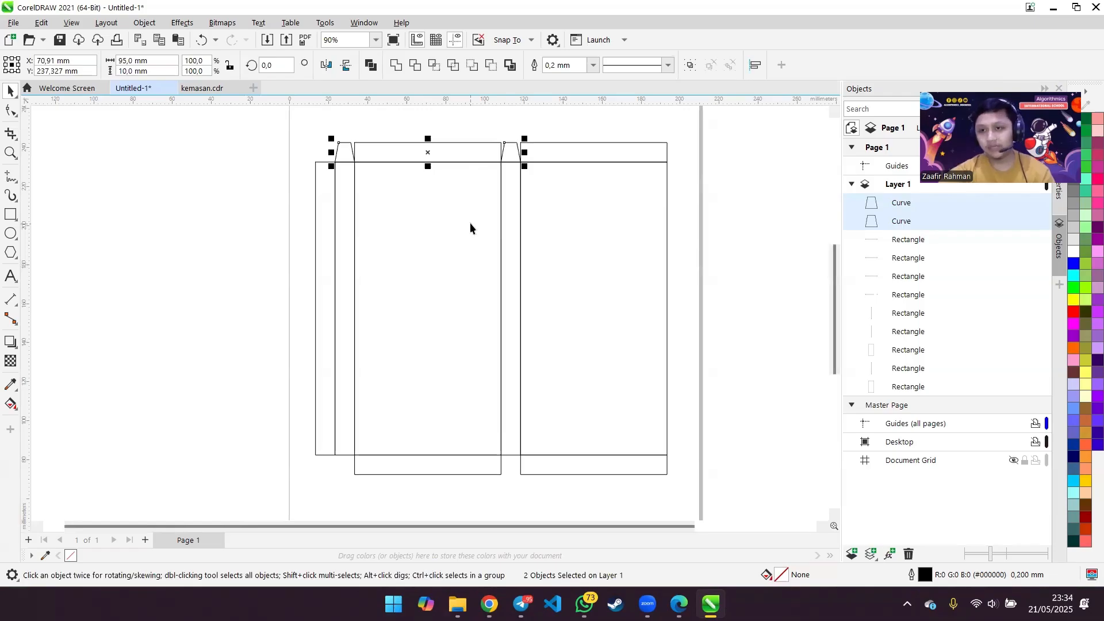
{"action": "left_click", "coordinate": [427, 153]}
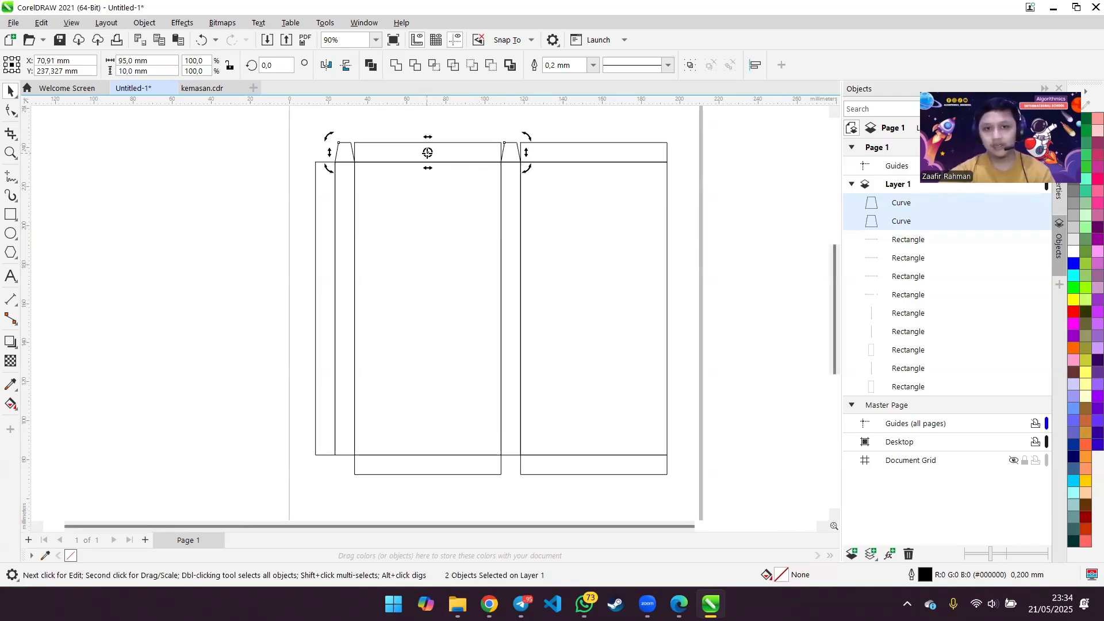
{"action": "left_click_drag", "start_coordinate": [529, 171], "coordinate": [327, 146]}
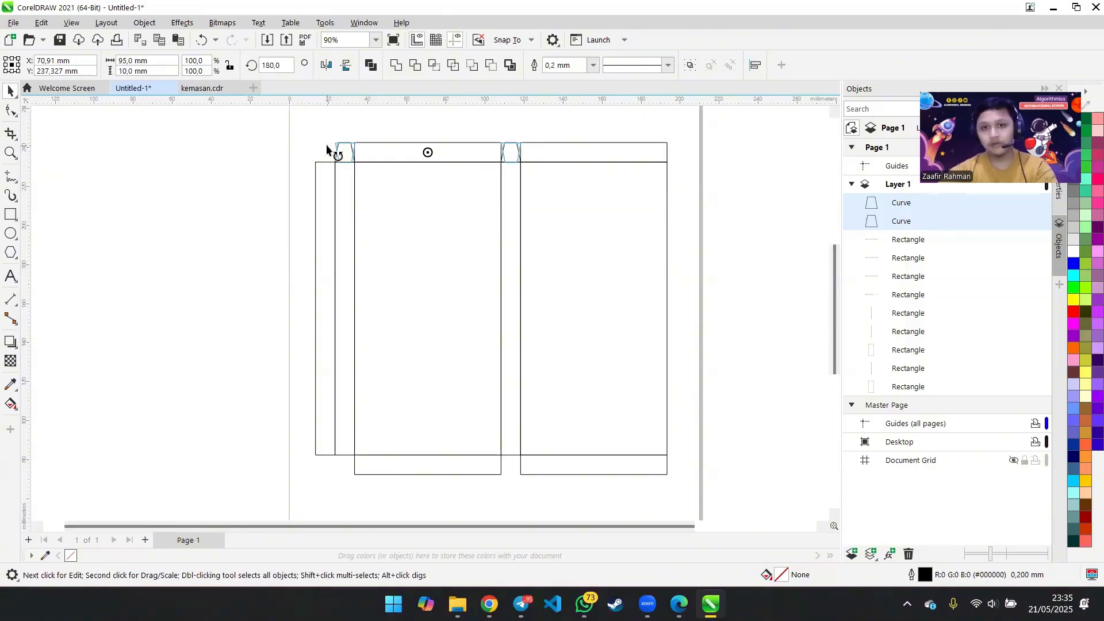
{"action": "mouse_move", "coordinate": [327, 161]}
{"action": "left_mouse_down"}
{"action": "mouse_move", "coordinate": [335, 123]}
{"action": "mouse_move", "coordinate": [335, 167]}
{"action": "mouse_move", "coordinate": [329, 149]}
{"action": "left_mouse_up"}
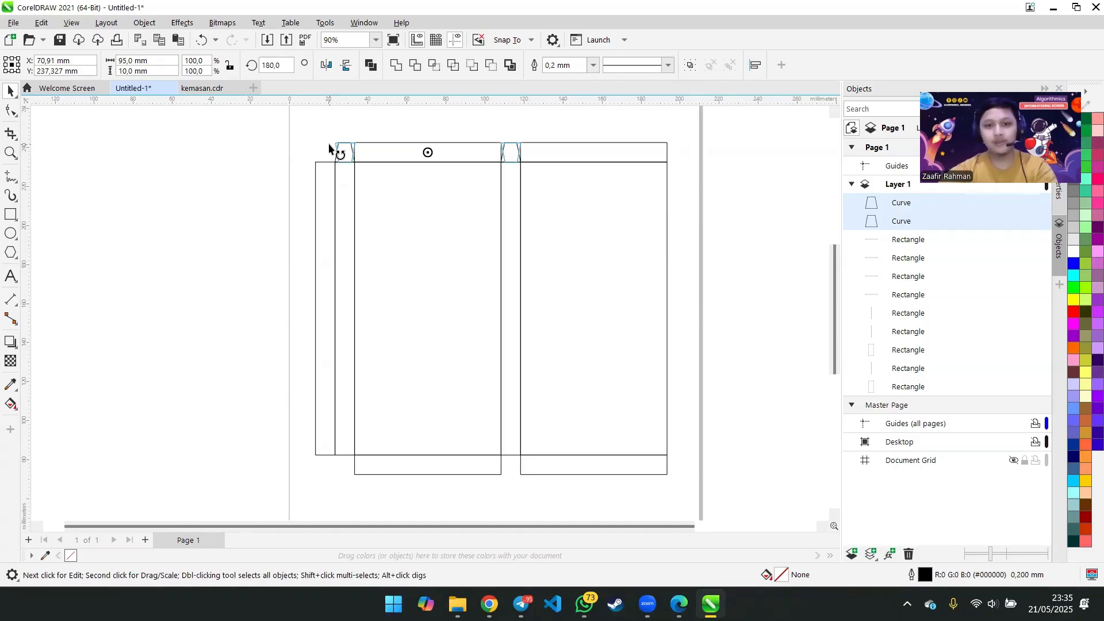
{"action": "left_click", "coordinate": [330, 148]}
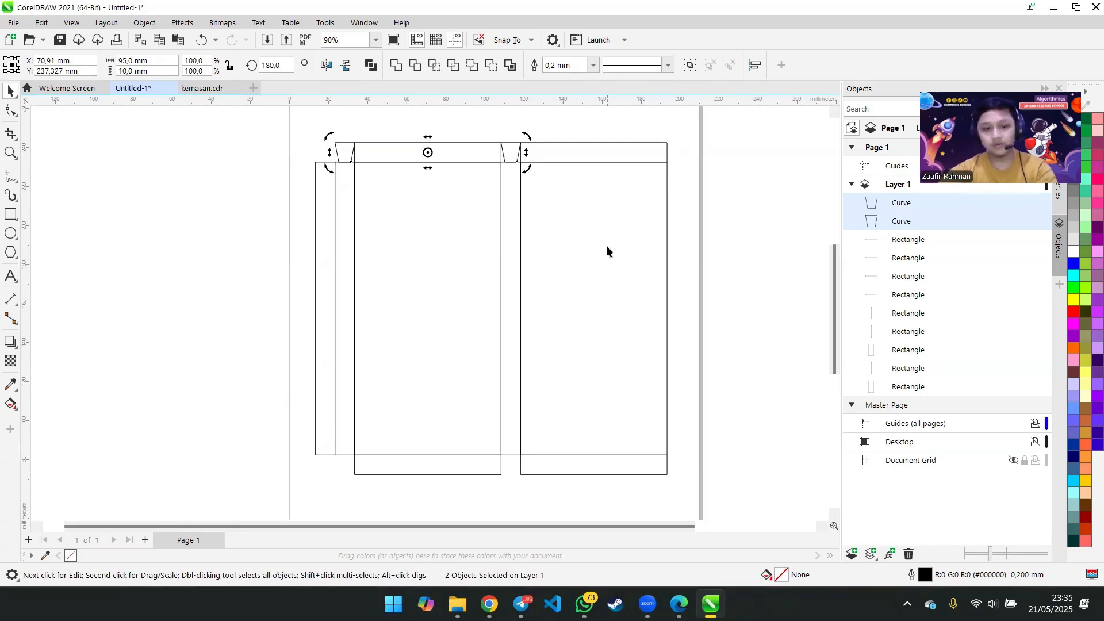
{"action": "key", "text": "ctrl+z"}
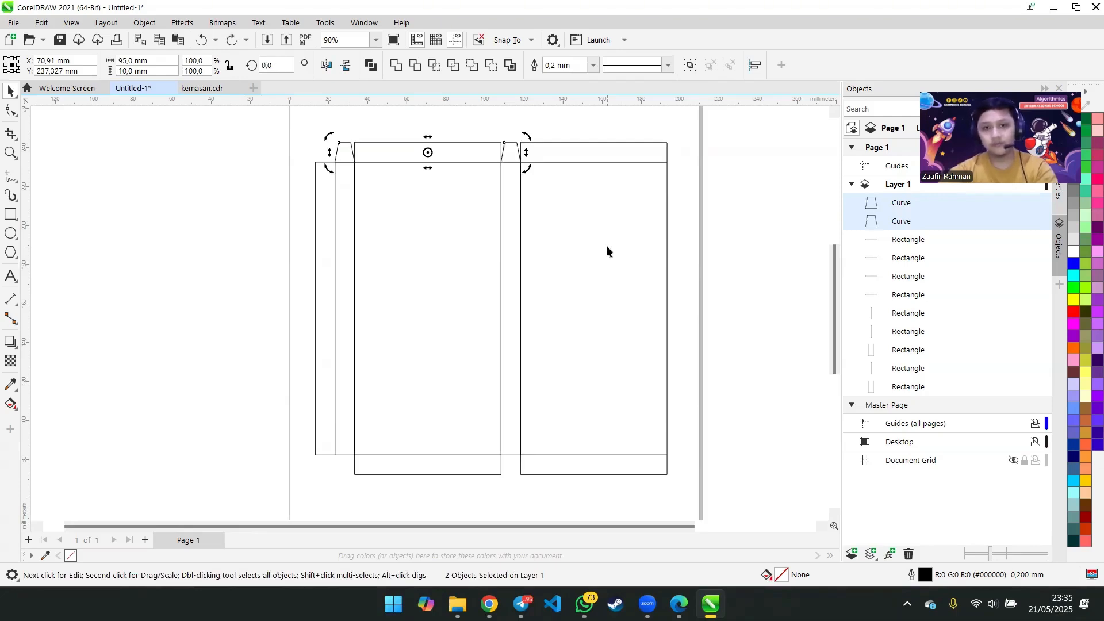
- Duplicate both trapezoid top flaps in place and rotate the copies by 180 degrees
{"action": "left_click", "coordinate": [314, 183]}
{"action": "left_click", "coordinate": [340, 151]}
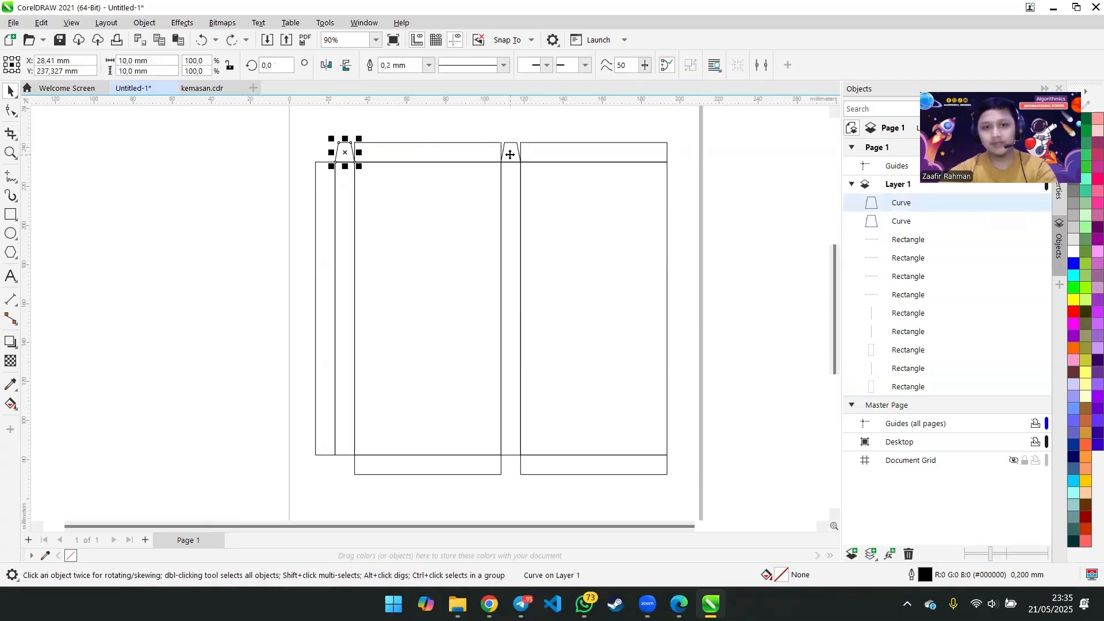
{"action": "left_click", "coordinate": [510, 153], "text": "shift"}
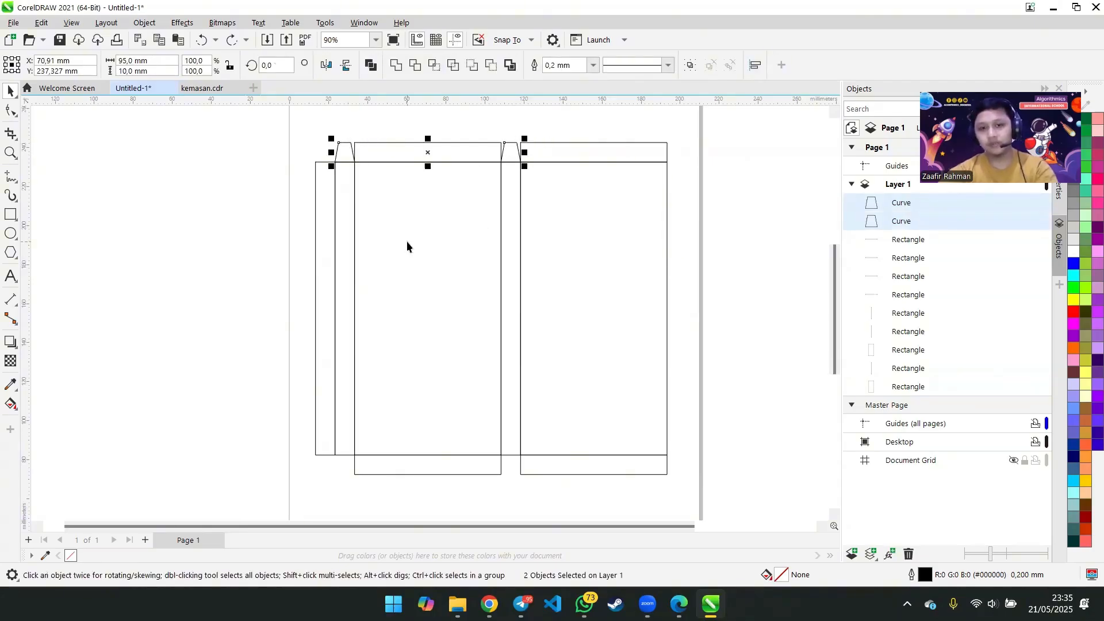
{"action": "key", "text": "ctrl+c"}
{"action": "key", "text": "ctrl+v"}
{"action": "left_click_drag", "start_coordinate": [425, 151], "coordinate": [333, 129]}
{"action": "left_click", "coordinate": [510, 177]}
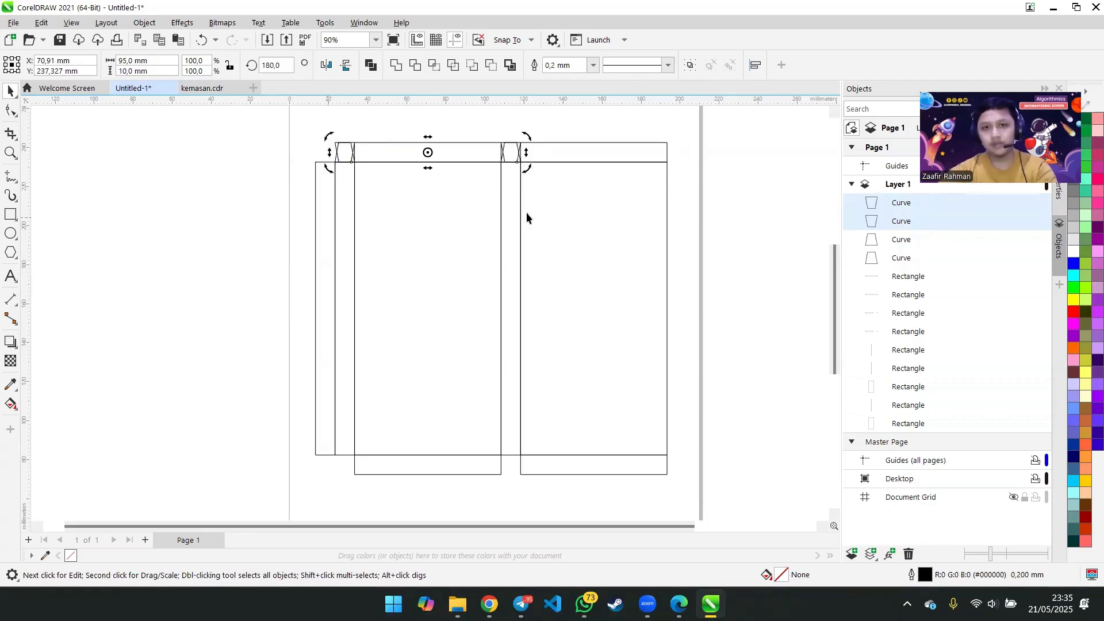
- Select both rotated trapezoid copies and snap them onto the bottom edges of the two narrow strips
{"action": "left_click", "coordinate": [419, 121]}
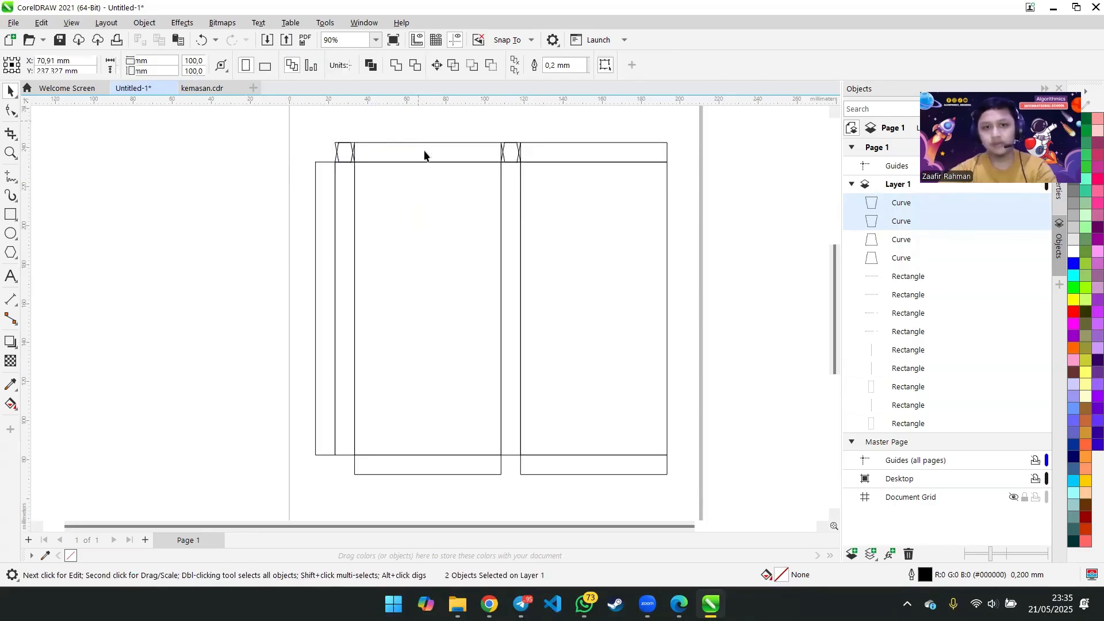
{"action": "left_click", "coordinate": [429, 162]}
{"action": "left_click", "coordinate": [345, 151]}
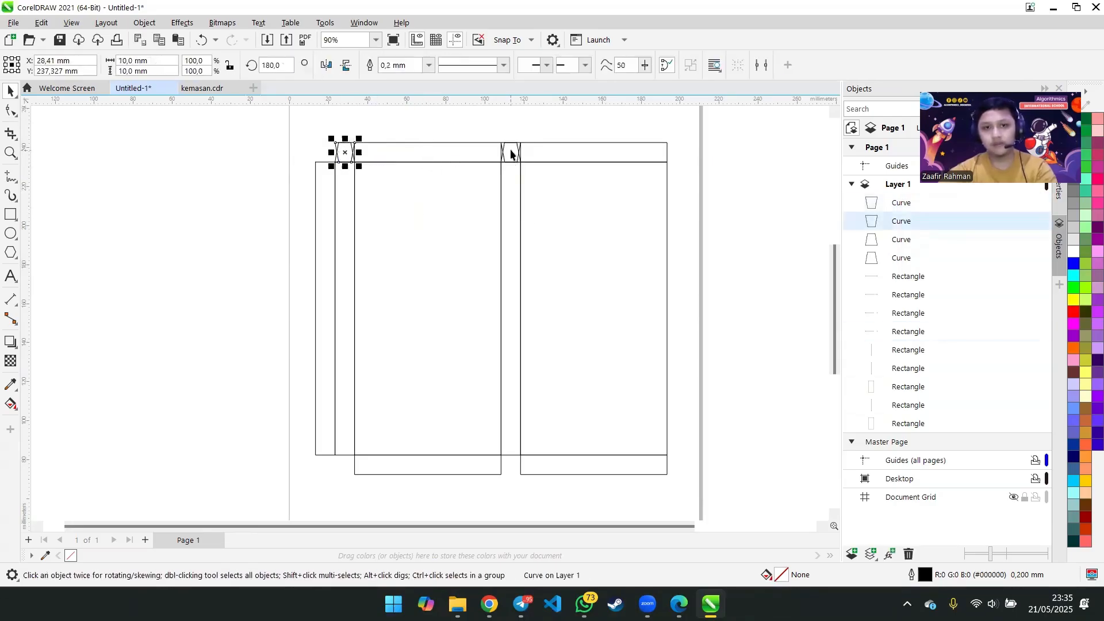
{"action": "left_click", "coordinate": [511, 155], "text": "shift"}
{"action": "left_click_drag", "start_coordinate": [520, 144], "coordinate": [520, 458]}
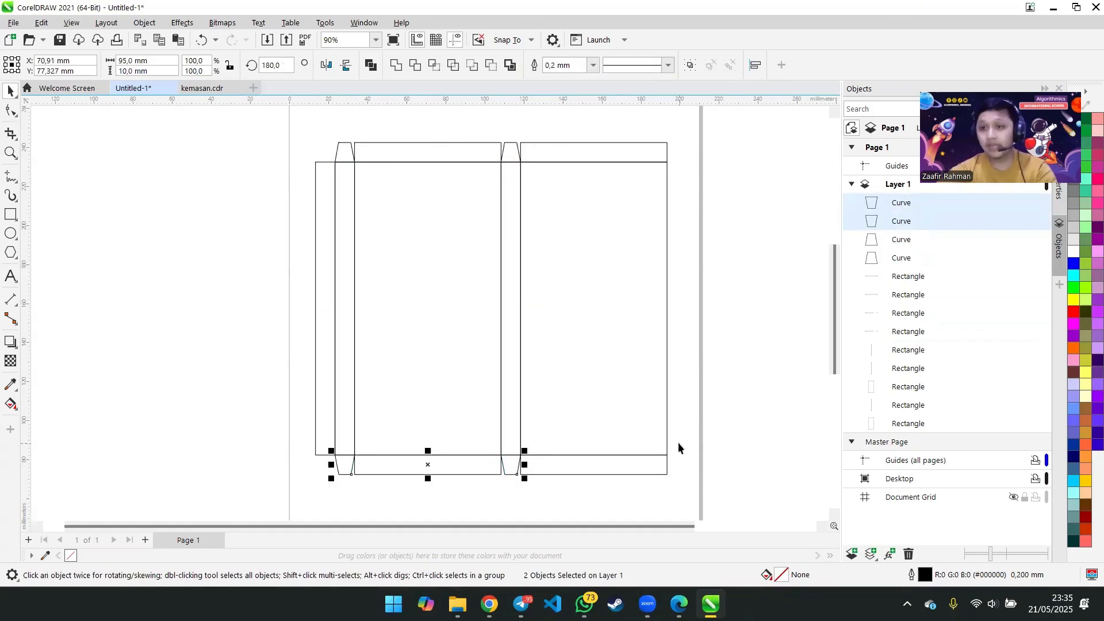
- Undo the move, rotation and pasting of the trapezoid flap copies
{"action": "key", "text": "ctrl+z"}
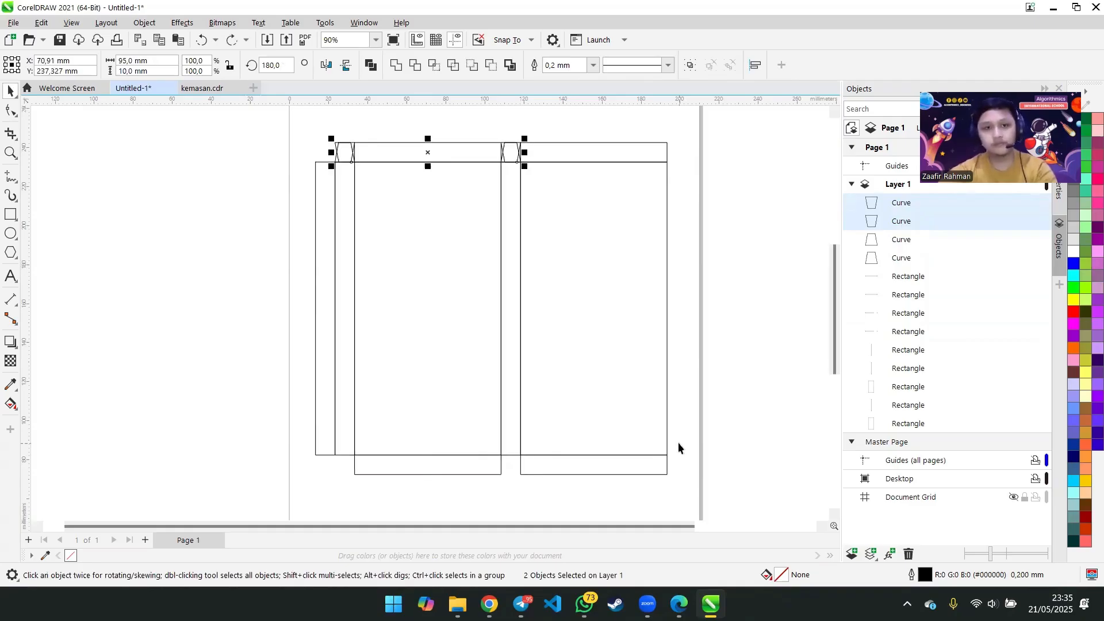
{"action": "key", "text": "ctrl+z"}
{"action": "key", "text": "ctrl+z"}
- Duplicate both trapezoid top flaps, mirror the copies vertically and snap them onto the bottom edges of the two narrow strips
{"action": "left_click", "coordinate": [348, 153]}
{"action": "left_click", "coordinate": [514, 156], "text": "shift"}
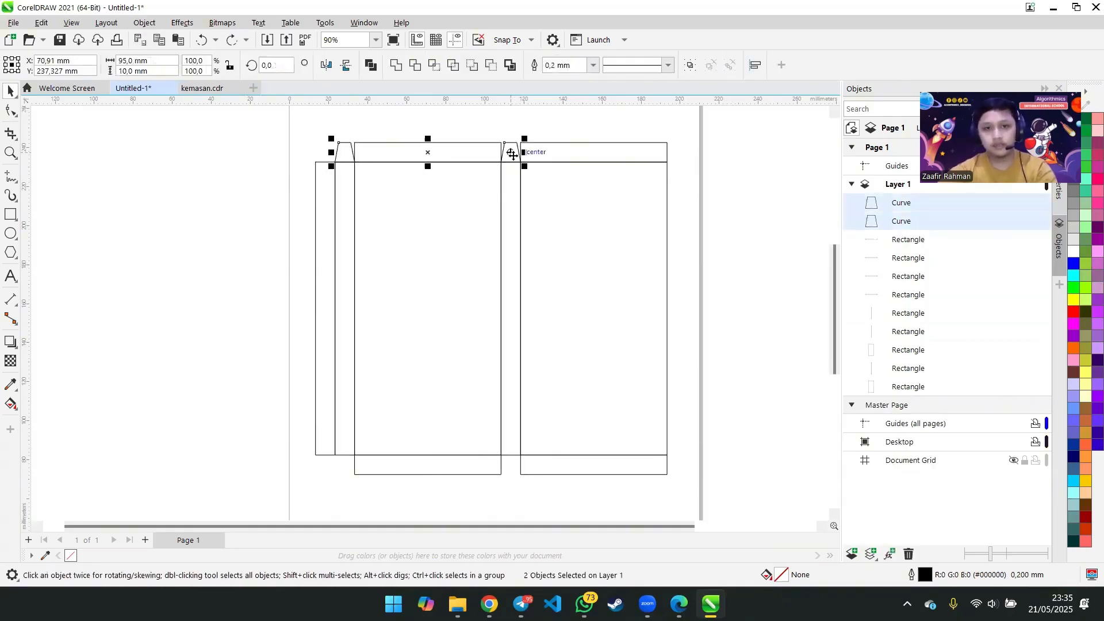
{"action": "key", "text": "ctrl+v"}
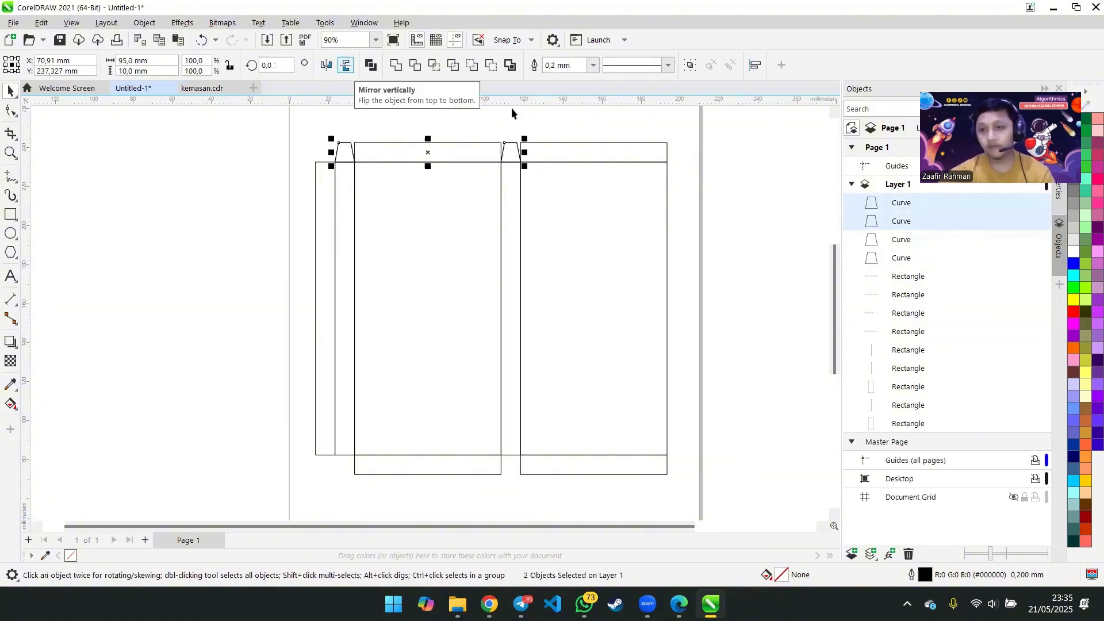
{"action": "left_click", "coordinate": [345, 65]}
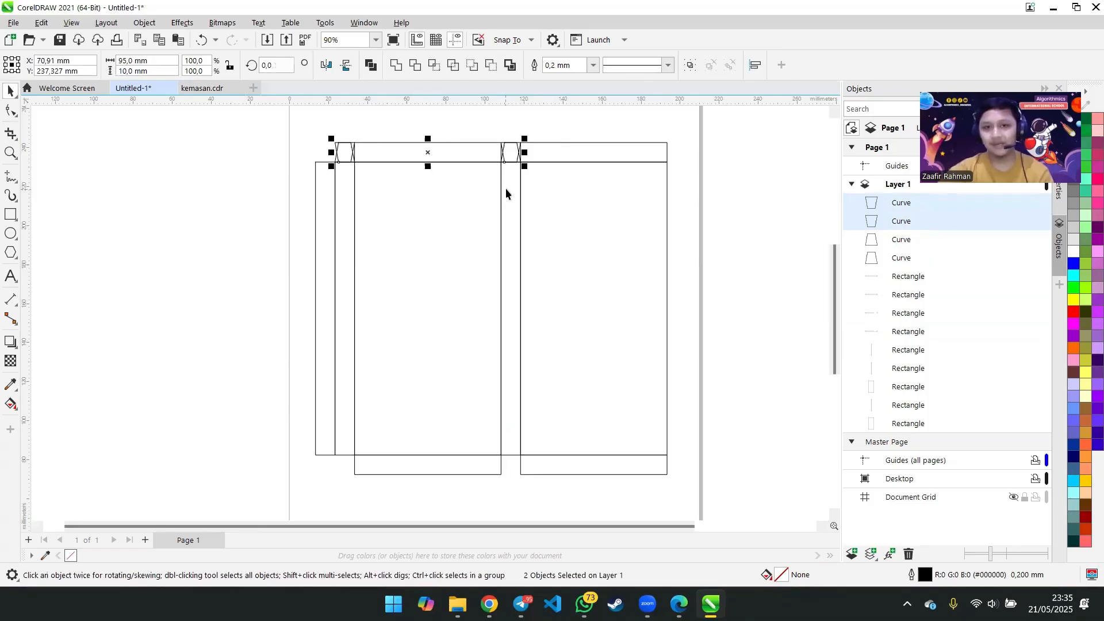
{"action": "left_click_drag", "start_coordinate": [523, 150], "coordinate": [520, 457]}
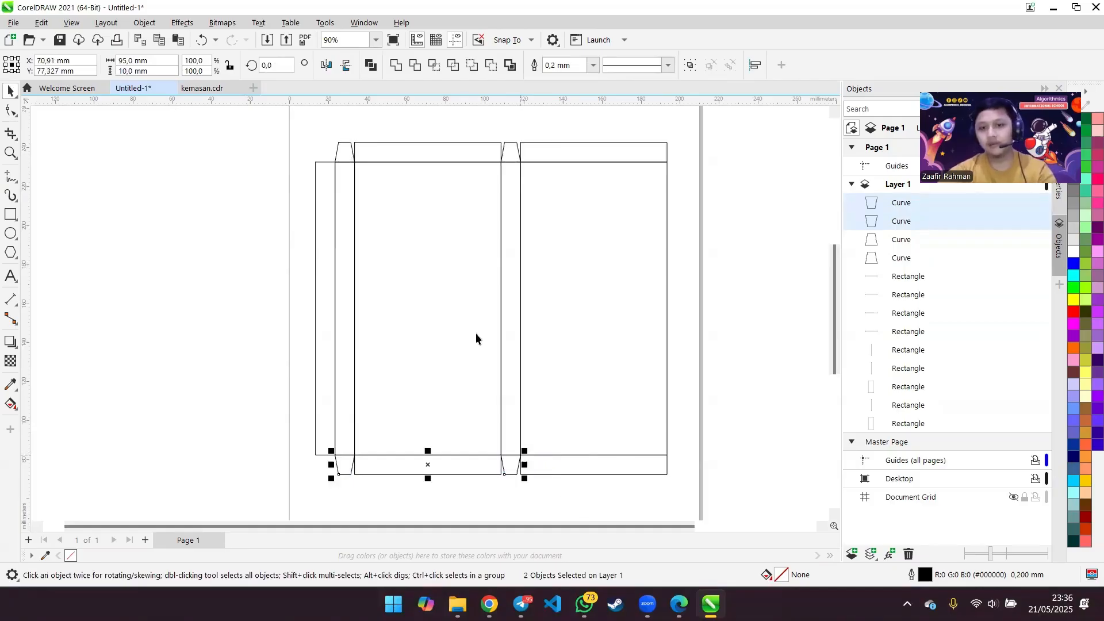
{"action": "left_click", "coordinate": [221, 271]}
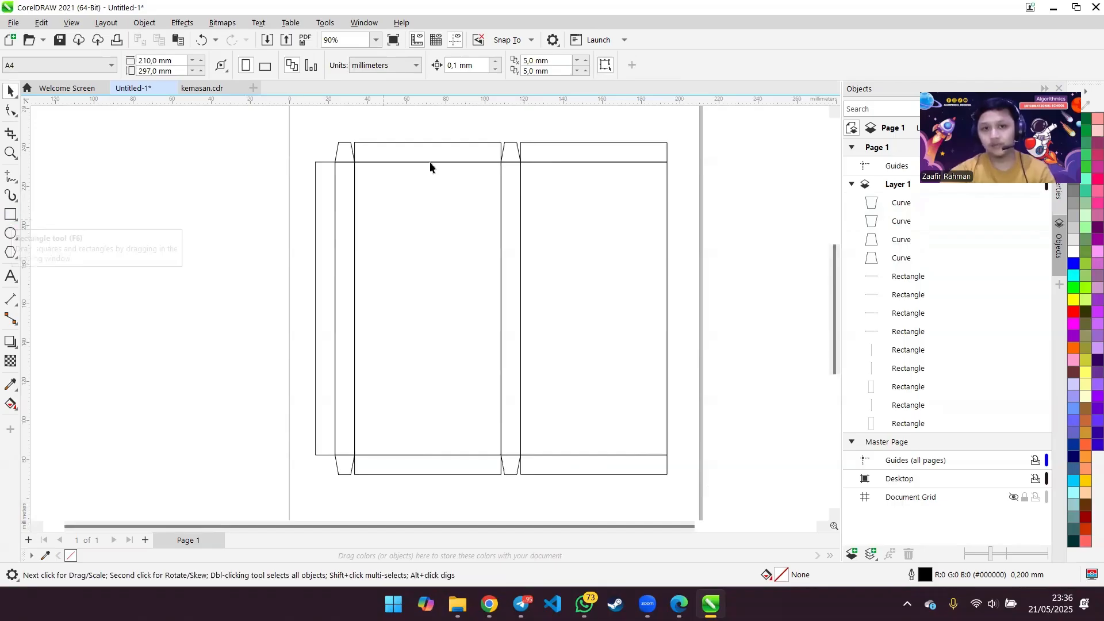
- Draw a test ellipse of about 51 × 61 mm and a circle about 63 mm across beside the dieline, and delete both
{"action": "left_click", "coordinate": [9, 234]}
{"action": "left_click_drag", "start_coordinate": [119, 181], "coordinate": [217, 300]}
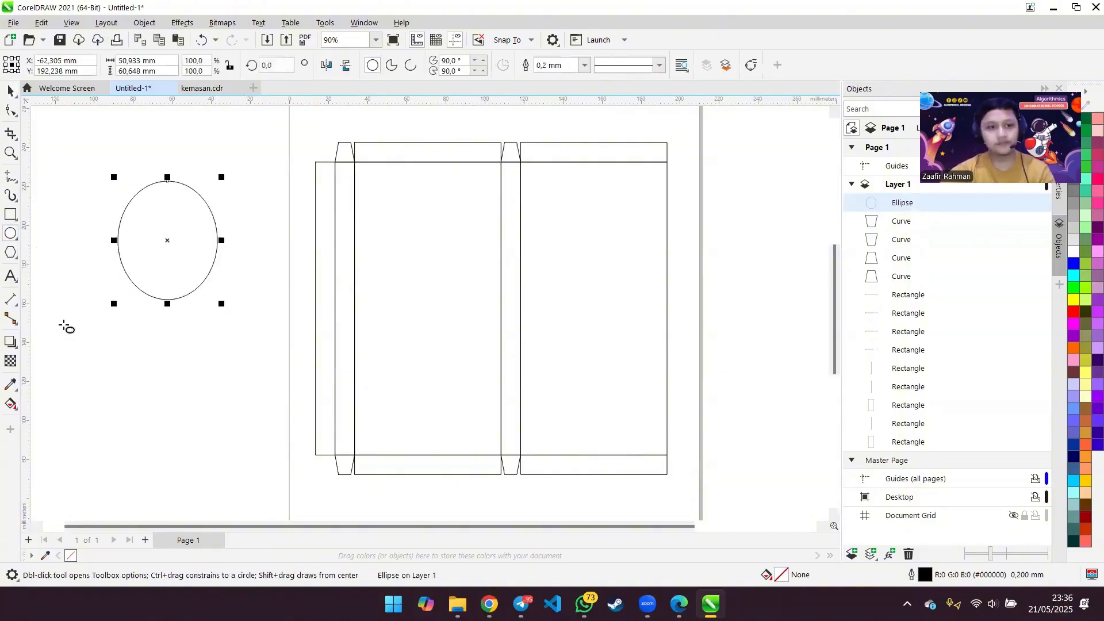
{"action": "left_click", "coordinate": [74, 340]}
{"action": "left_click_drag", "start_coordinate": [71, 336], "coordinate": [199, 445]}
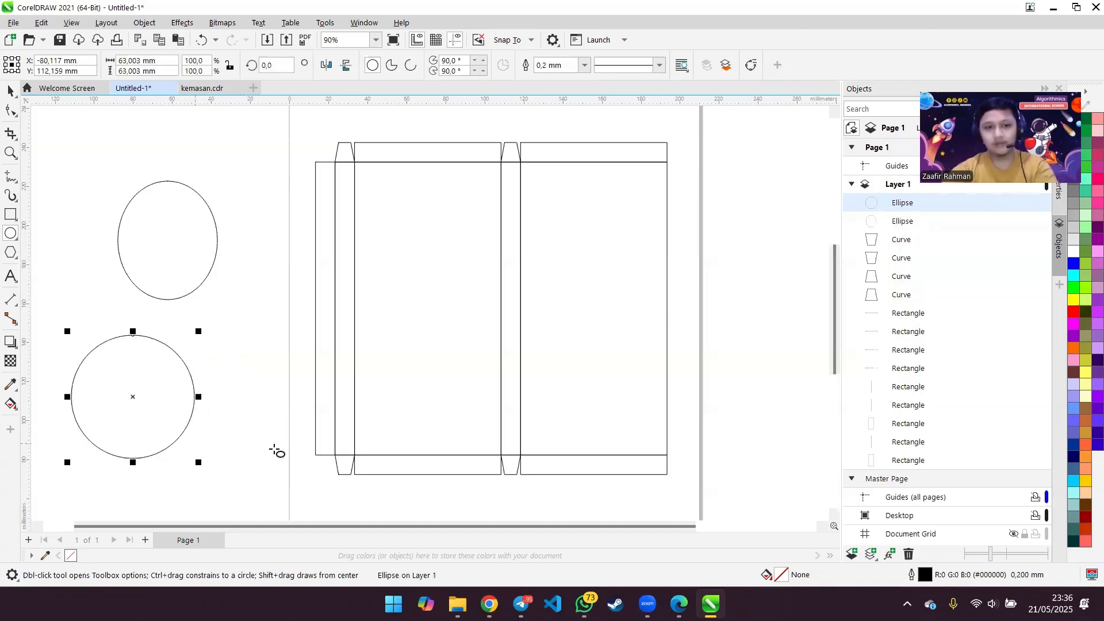
{"action": "key", "text": "Delete"}
{"action": "key", "text": "Delete"}
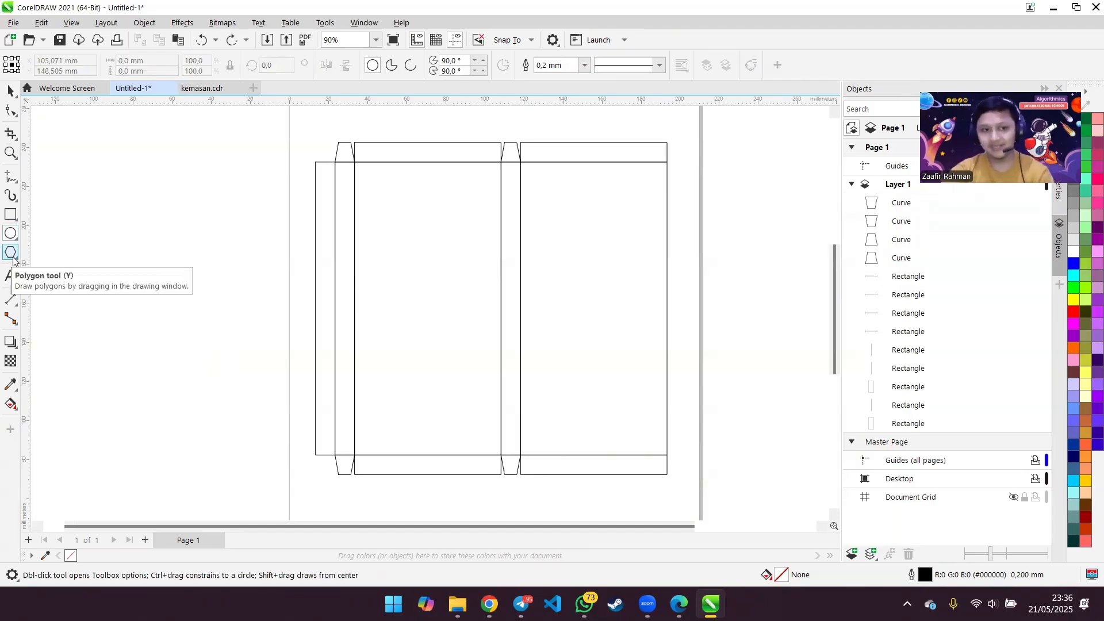
- Draw a test polygon beside the dieline, raise its number of sides to 9, and delete it
{"action": "left_click", "coordinate": [10, 252]}
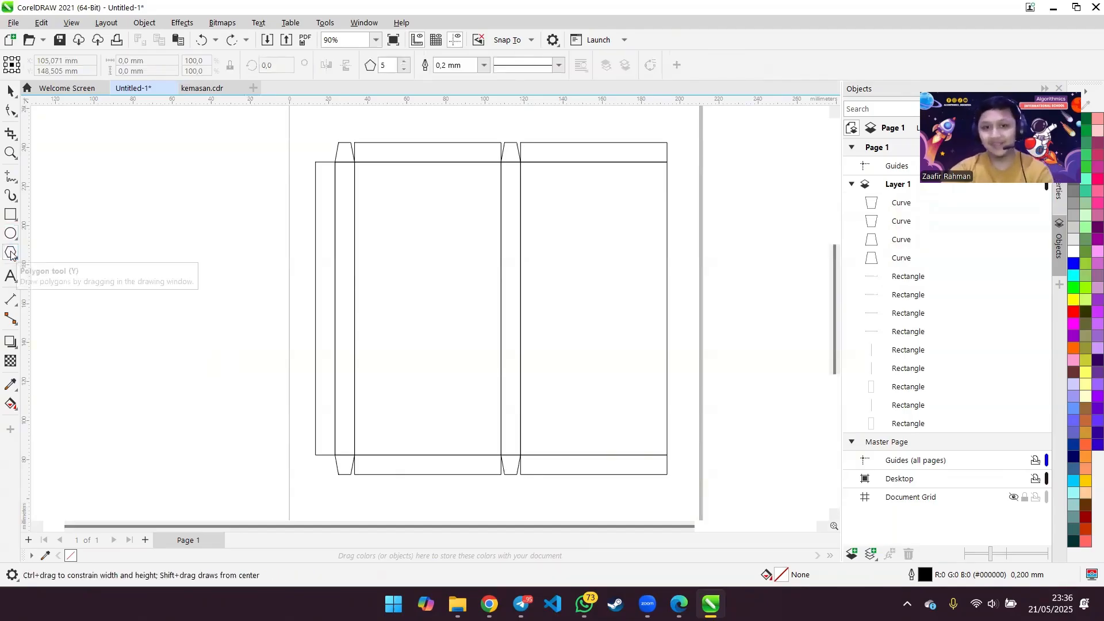
{"action": "left_click_drag", "start_coordinate": [81, 219], "coordinate": [131, 280]}
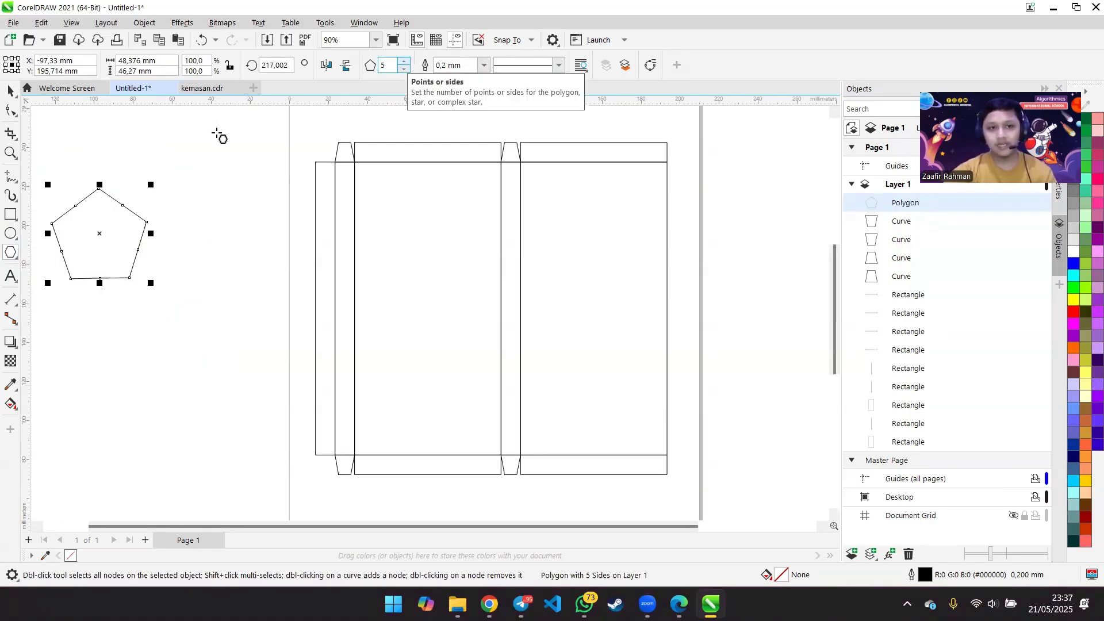
{"action": "left_click", "coordinate": [404, 61]}
{"action": "left_click", "coordinate": [404, 60]}
{"action": "left_click", "coordinate": [404, 61]}
{"action": "left_click", "coordinate": [403, 61]}
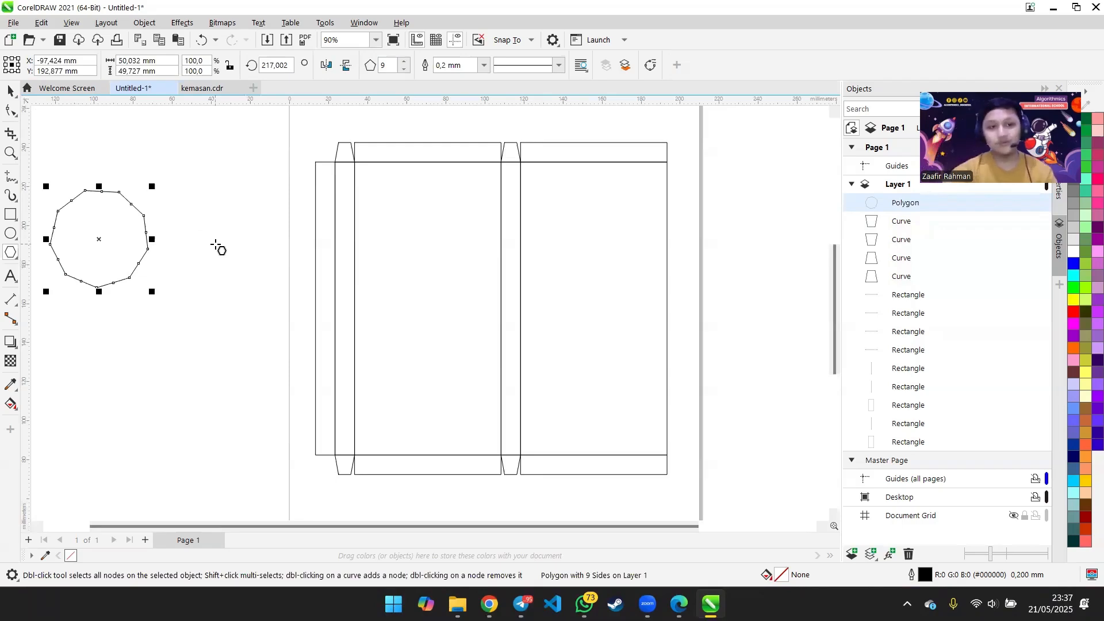
{"action": "left_click", "coordinate": [10, 91]}
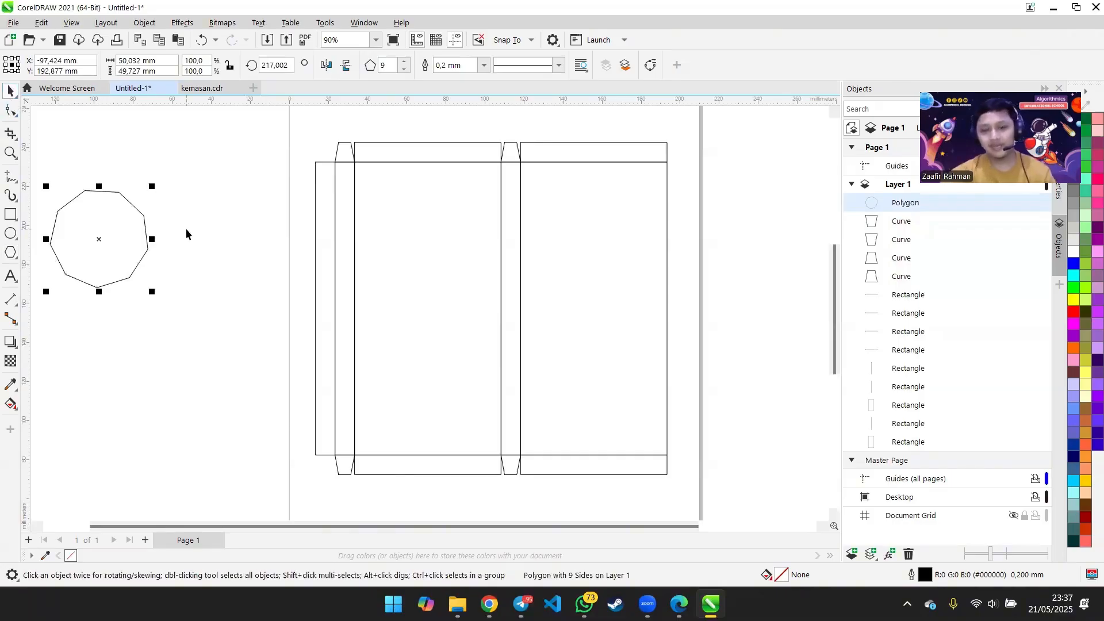
{"action": "key", "text": "Delete"}
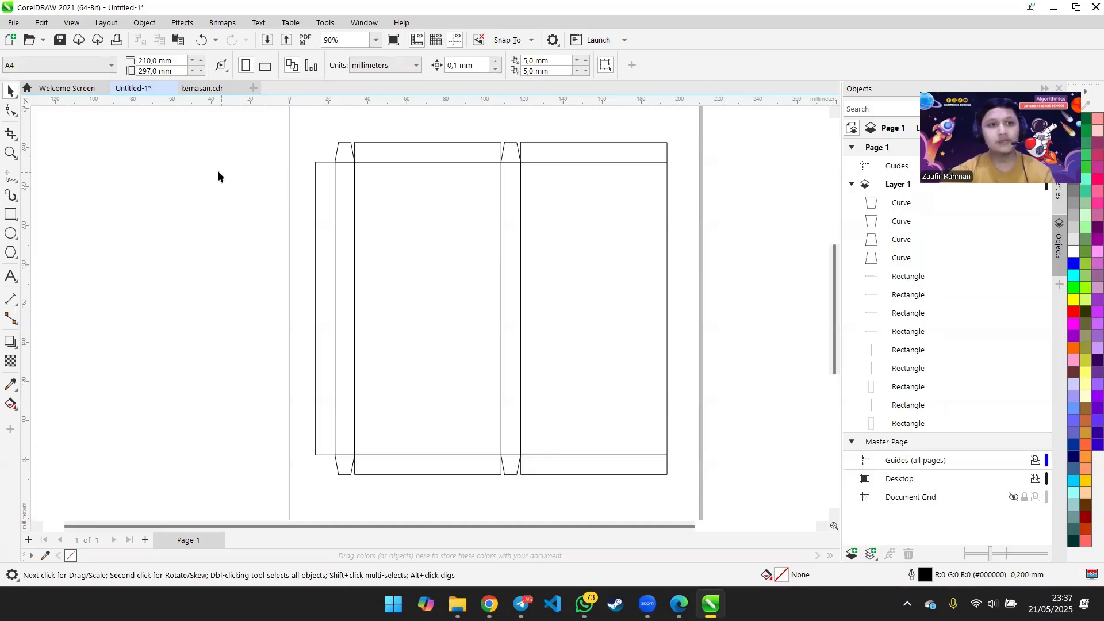
- Check the colours in kemasan.cdr and fill the large front panel of the Untitled-1 dieline with dark brown (#663300)
{"action": "left_click", "coordinate": [203, 89]}
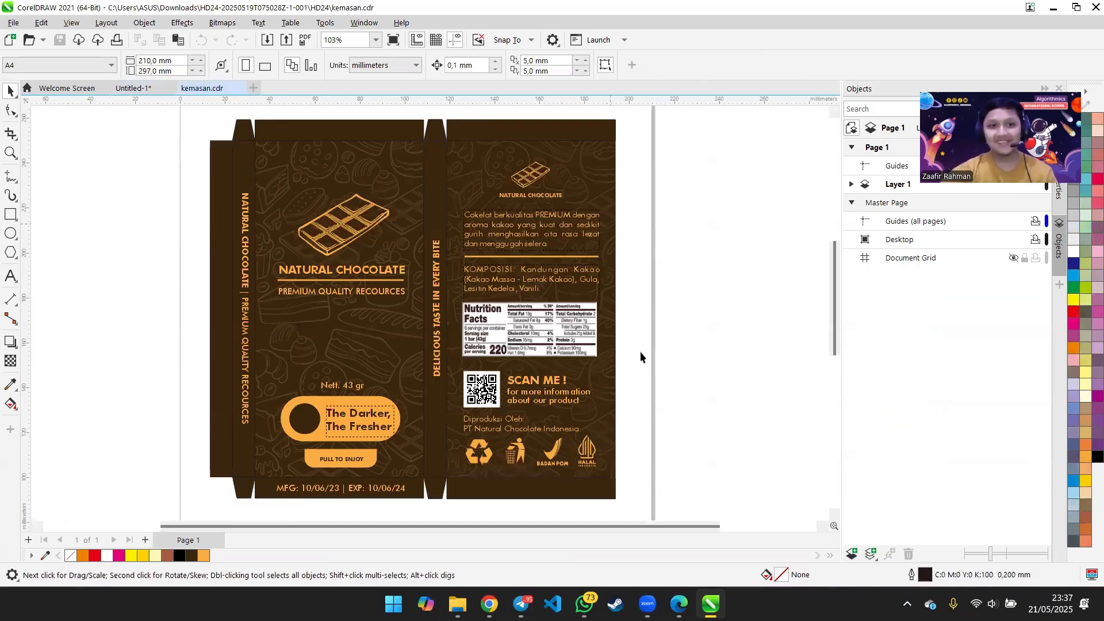
{"action": "left_click", "coordinate": [146, 89]}
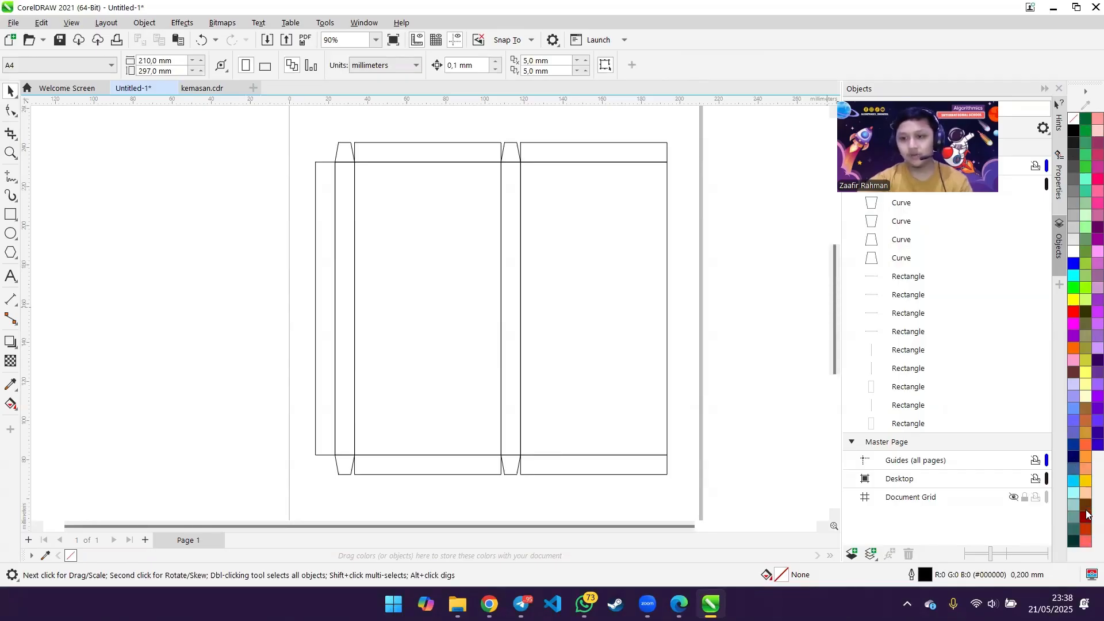
{"action": "left_click", "coordinate": [1087, 510]}
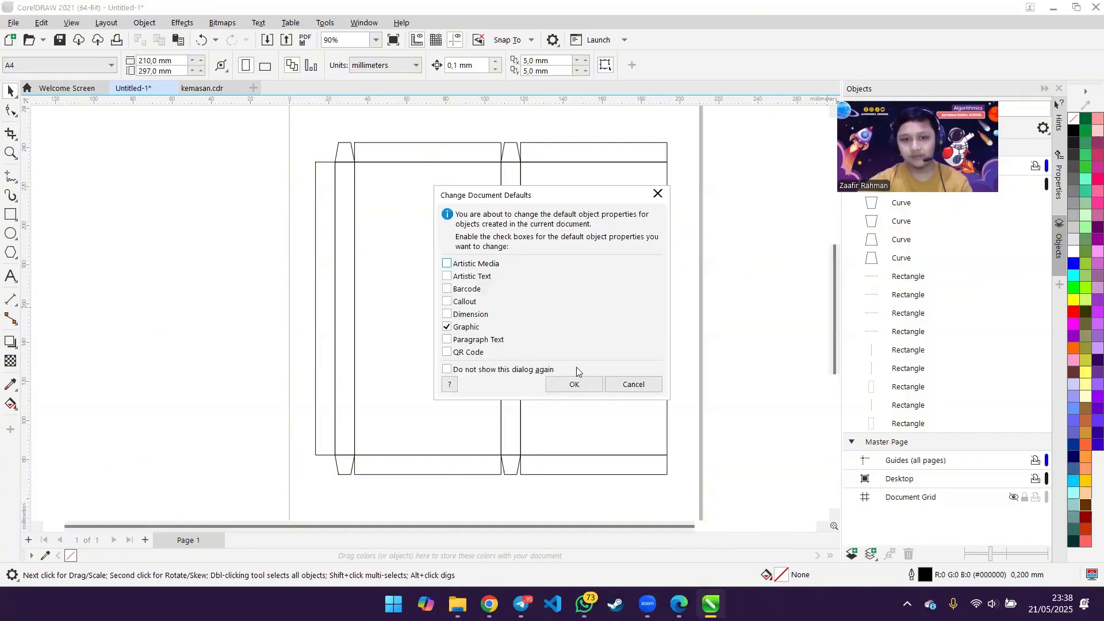
{"action": "left_click", "coordinate": [658, 193]}
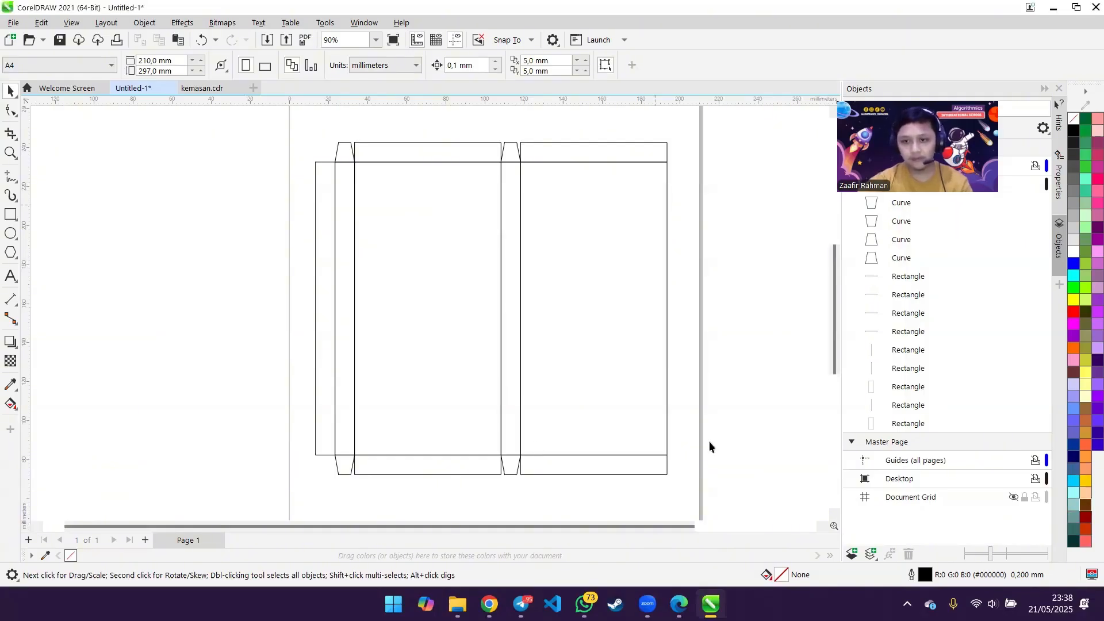
{"action": "left_click", "coordinate": [501, 345]}
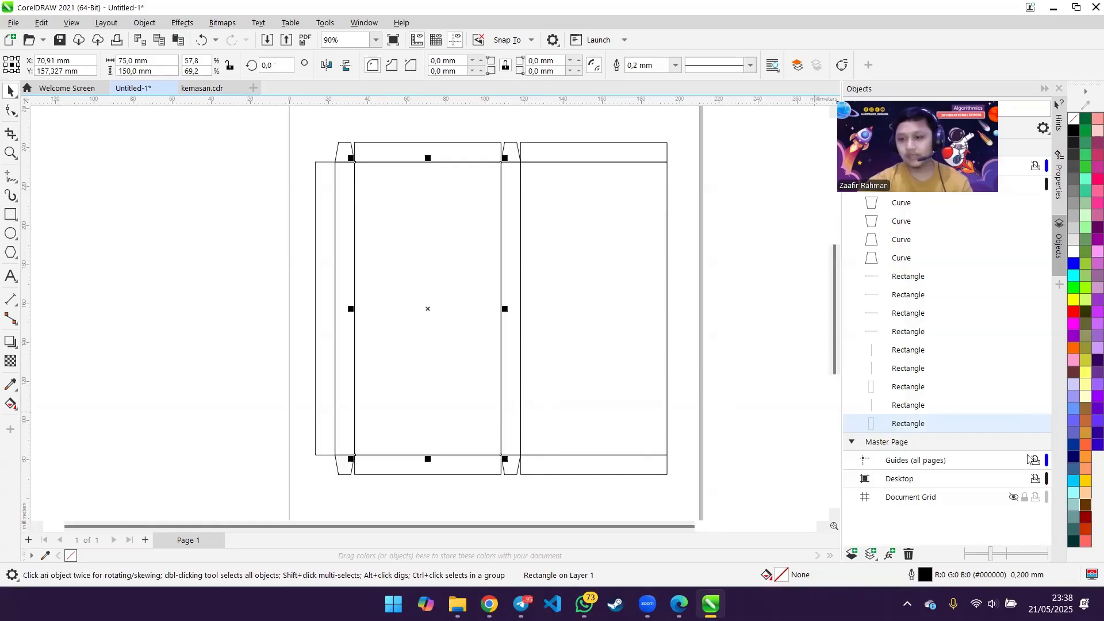
{"action": "left_click", "coordinate": [1085, 506]}
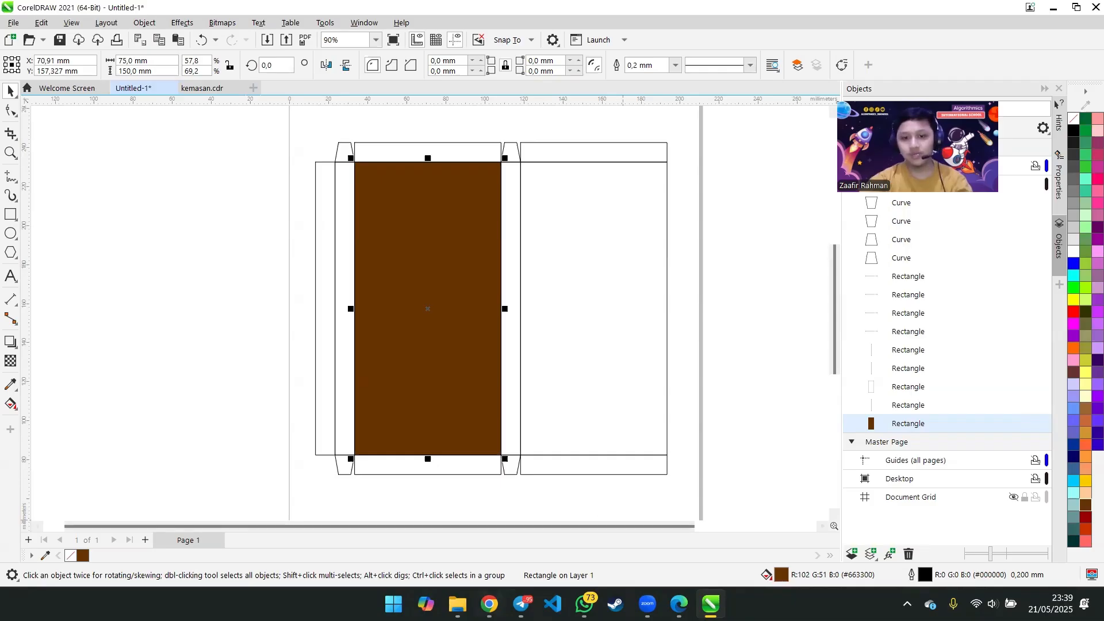
- Switch to Chrome and search Google in a new tab for "kemasan keren" to look over packaging designs
{"action": "mouse_move", "coordinate": [458, 604]}
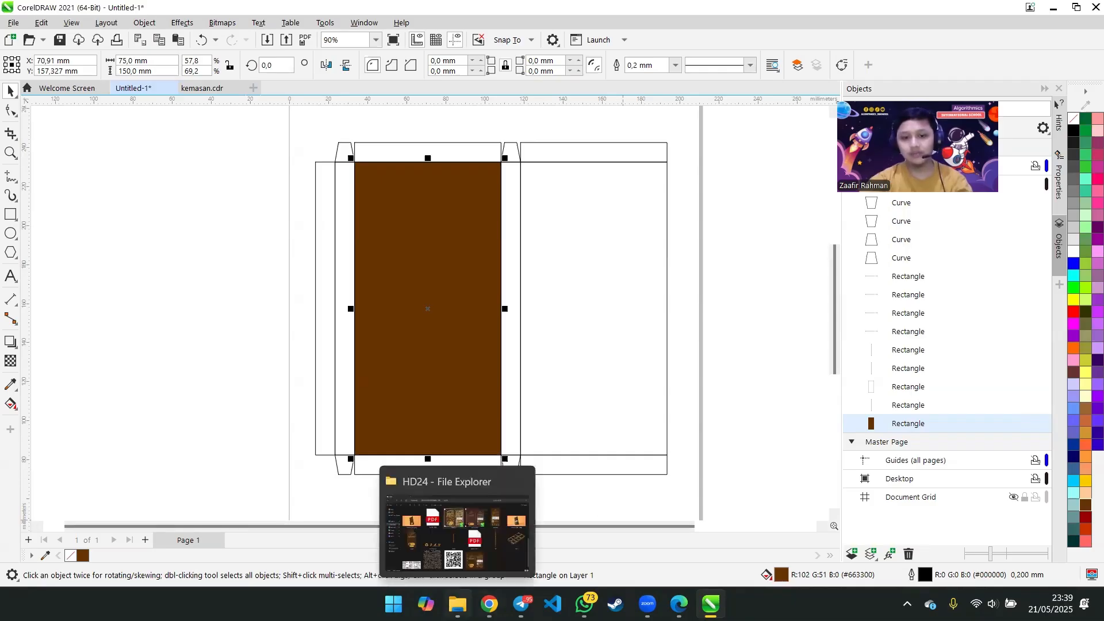
{"action": "left_click", "coordinate": [490, 604]}
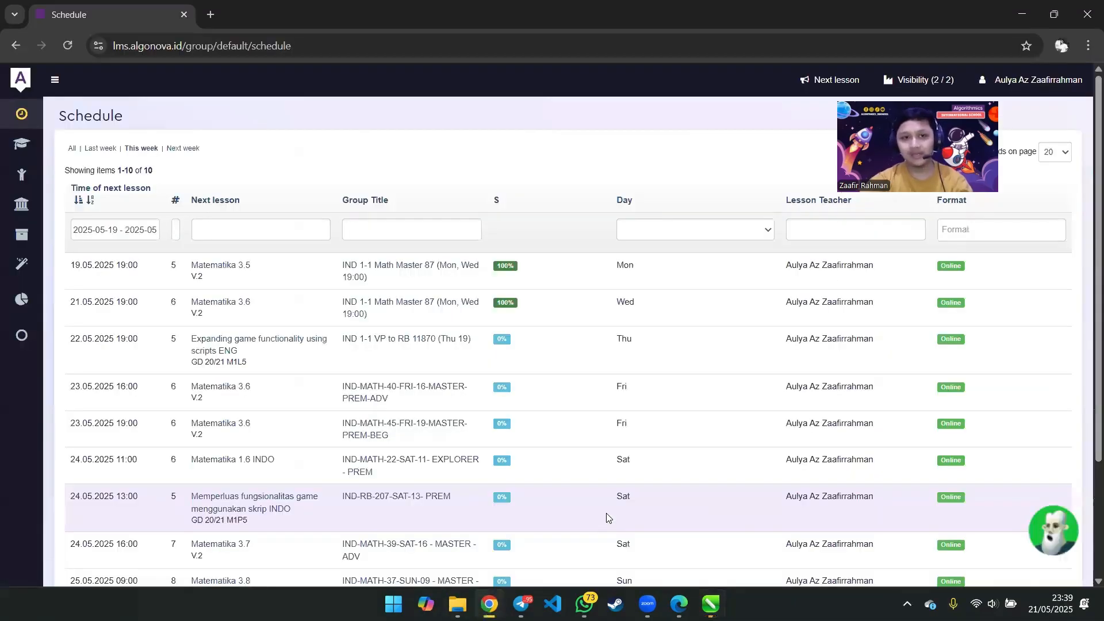
{"action": "left_click", "coordinate": [210, 12]}
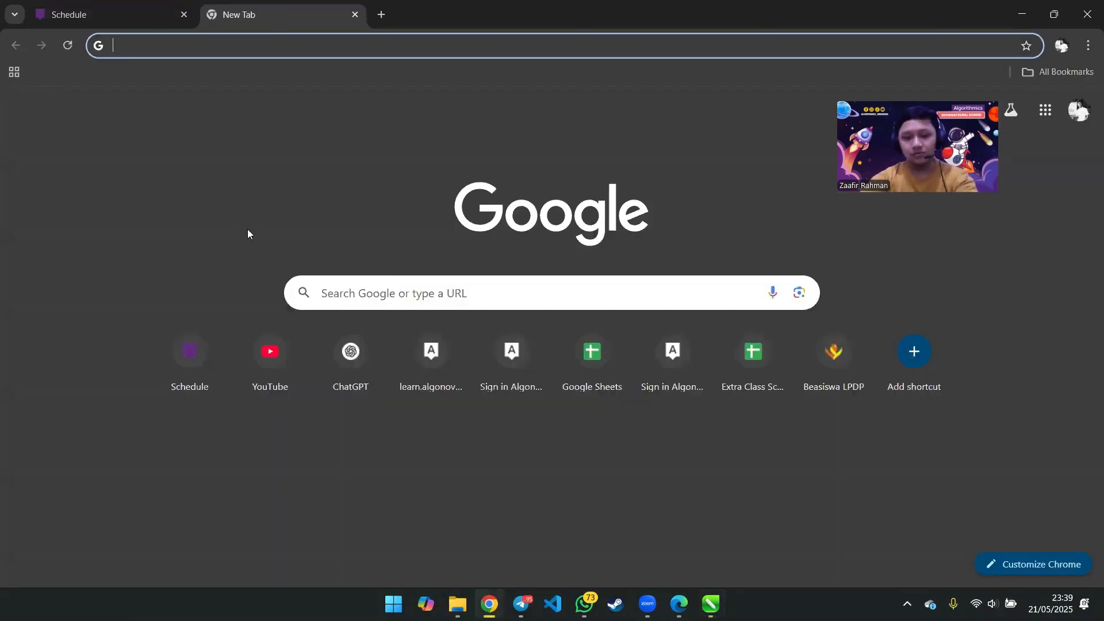
{"action": "type", "text": "kem"}
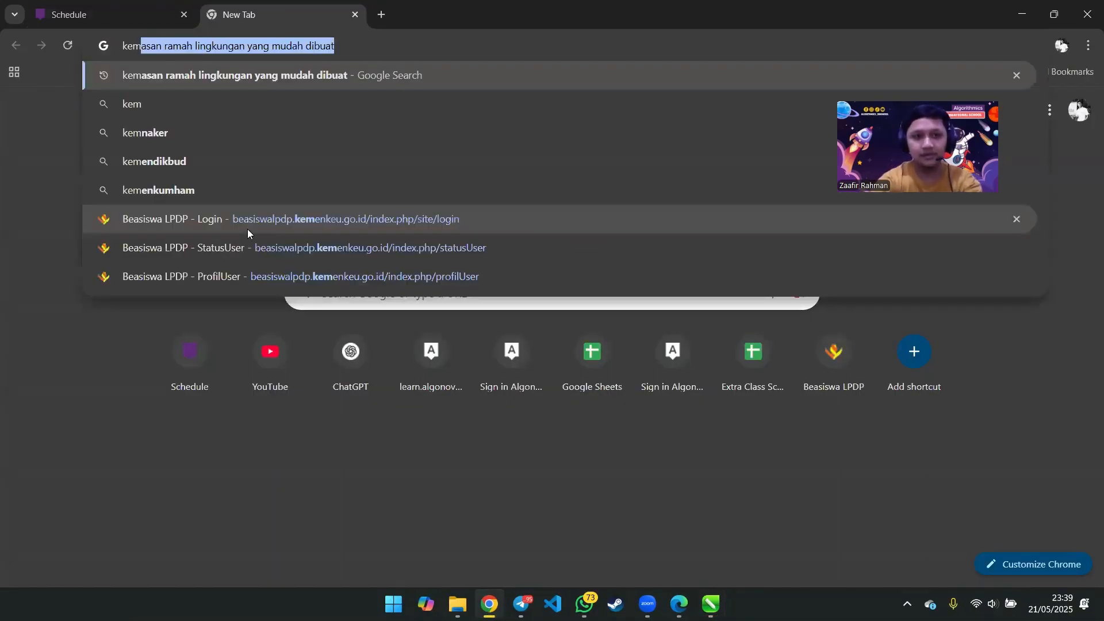
{"action": "type", "text": "asan keren"}
{"action": "key", "text": "Return"}
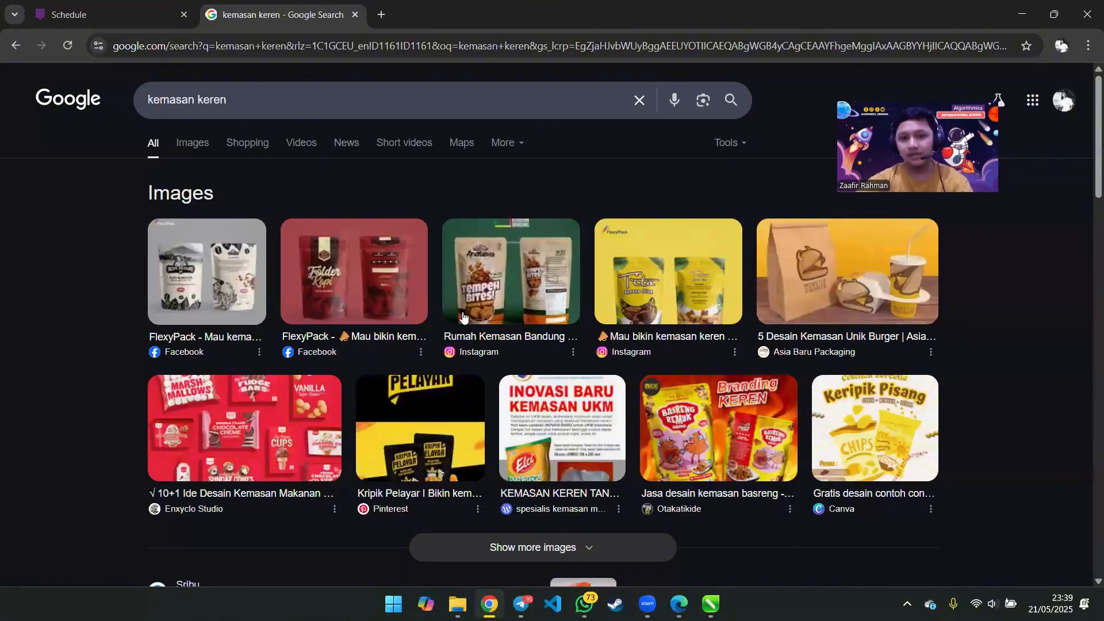
{"action": "scroll", "coordinate": [555, 389], "scroll_direction": "down", "scroll_amount": 3}
{"action": "scroll", "coordinate": [555, 390], "scroll_direction": "up", "scroll_amount": 3}
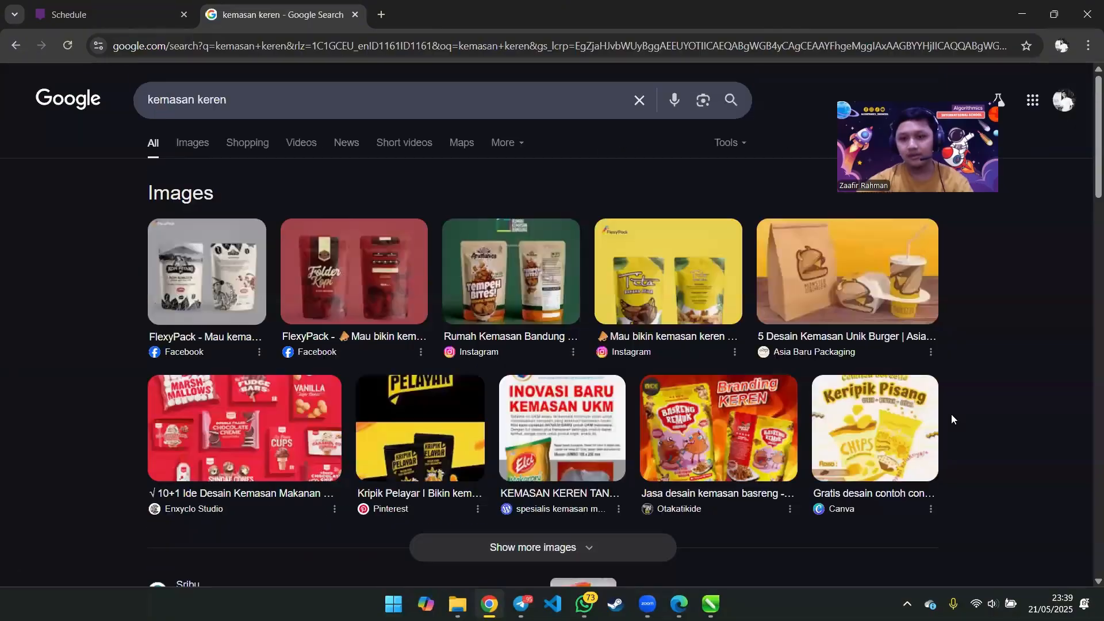
- Open the orange Tang Tang potato chip packaging among the related images and capture its front design as a screenshot
{"action": "left_click", "coordinate": [858, 420]}
{"action": "scroll", "coordinate": [874, 426], "scroll_direction": "down", "scroll_amount": 3}
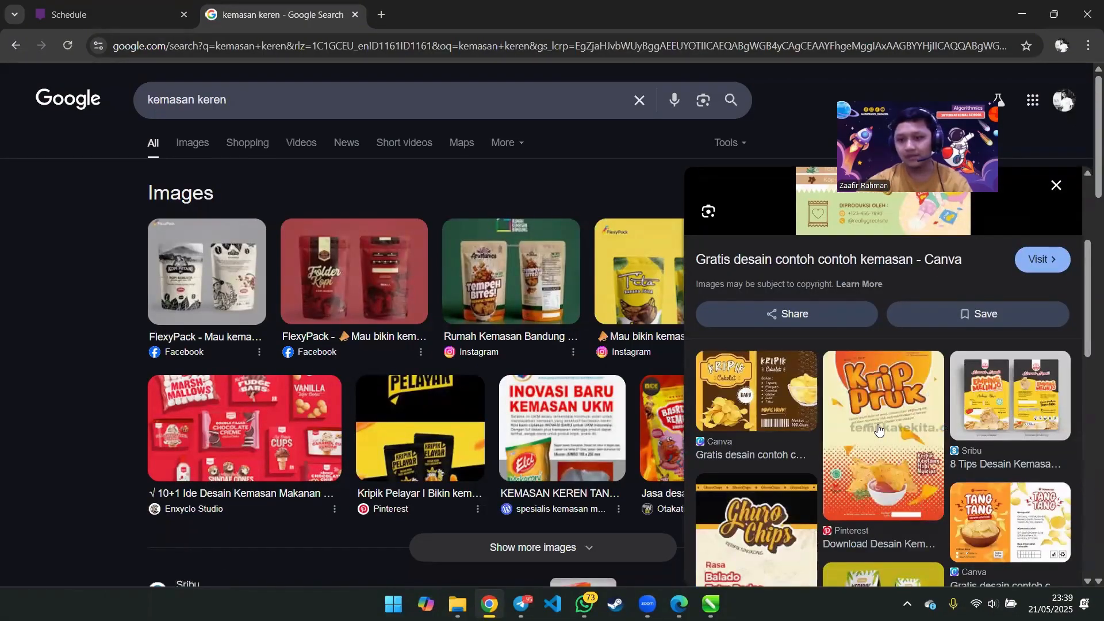
{"action": "left_click", "coordinate": [973, 528]}
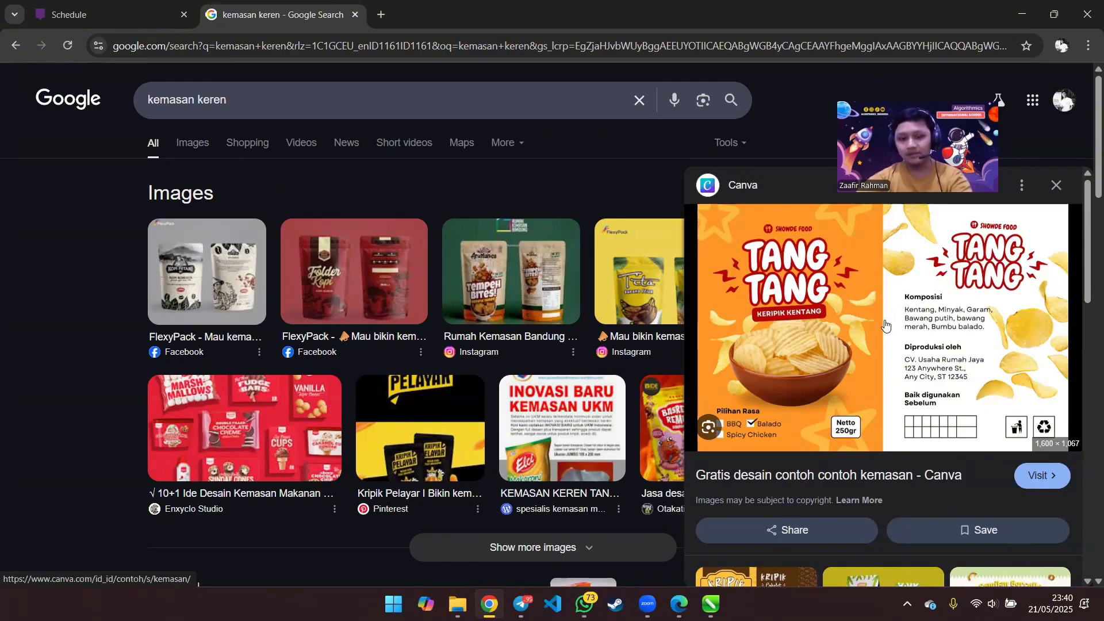
{"action": "key", "text": "super+shift+s"}
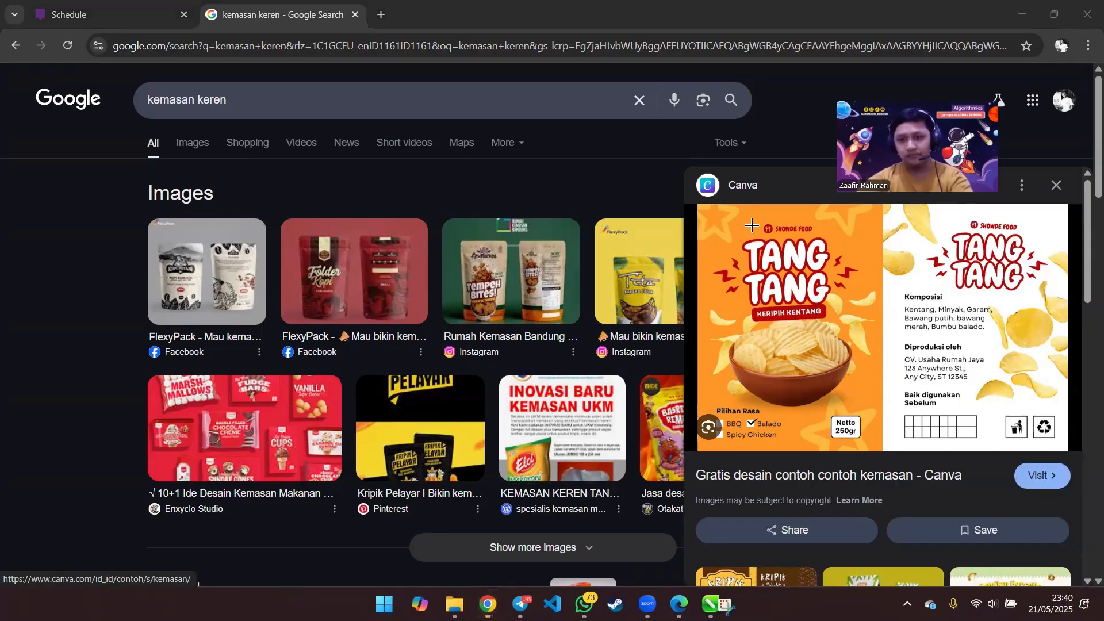
{"action": "left_click_drag", "start_coordinate": [697, 219], "coordinate": [878, 389]}
{"action": "mouse_move", "coordinate": [711, 604]}
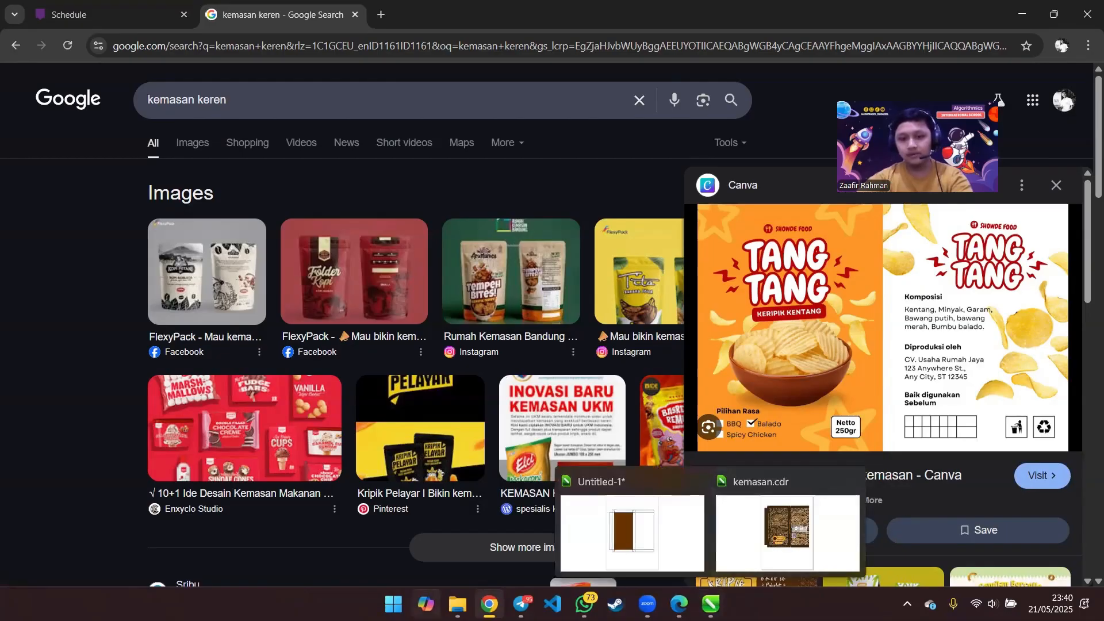
{"action": "mouse_move", "coordinate": [458, 604]}
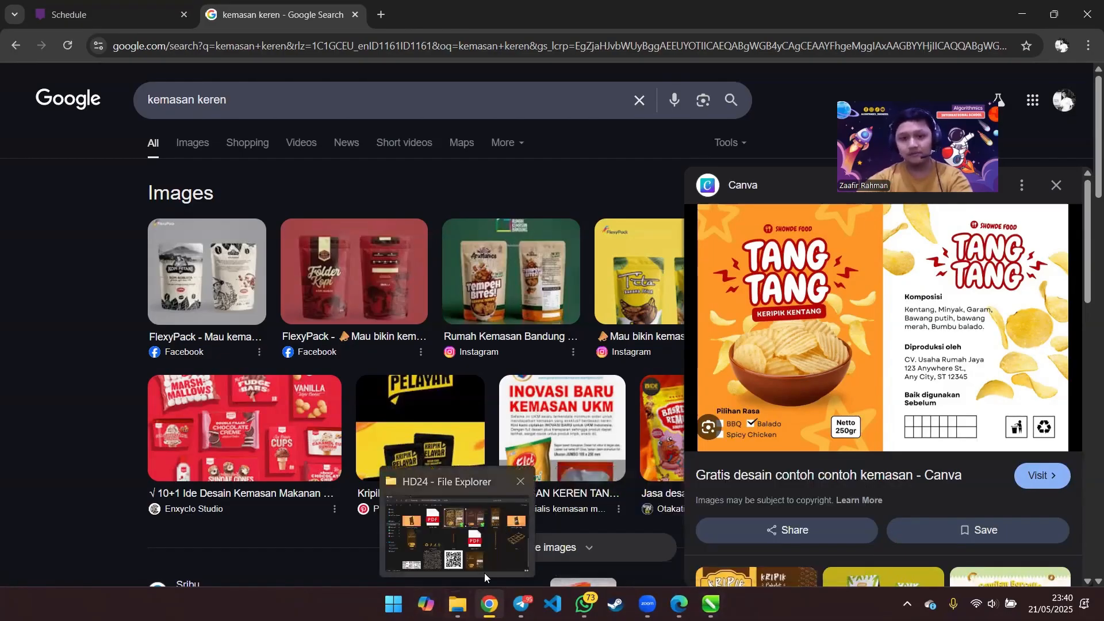
{"action": "left_click", "coordinate": [405, 470]}
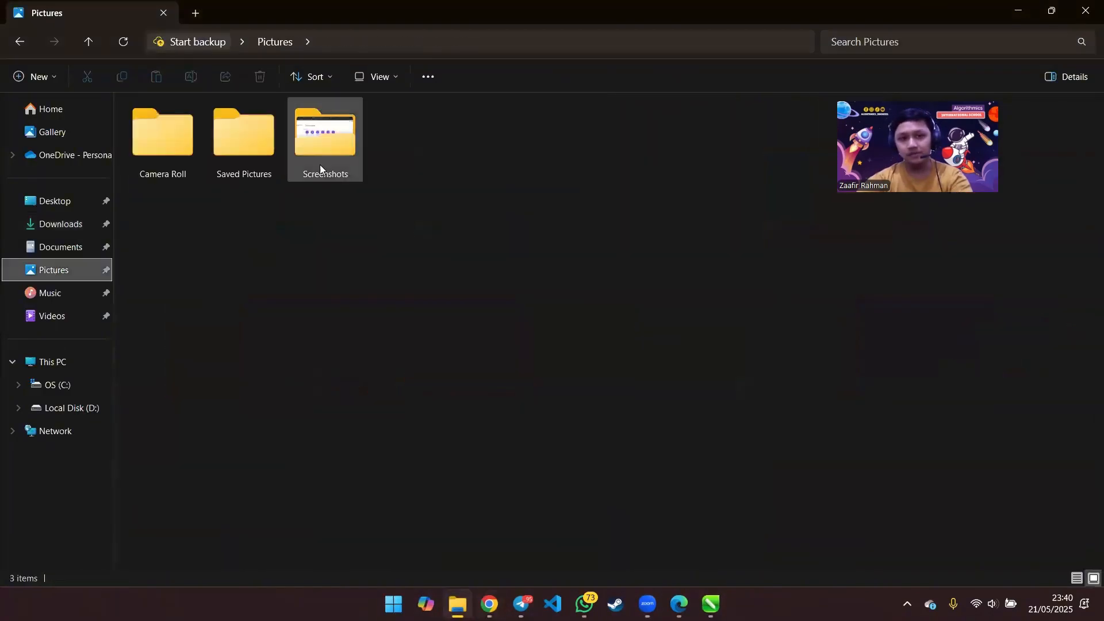
{"action": "double_click", "coordinate": [321, 166]}
{"action": "left_click_drag", "start_coordinate": [1097, 247], "coordinate": [1086, 518]}
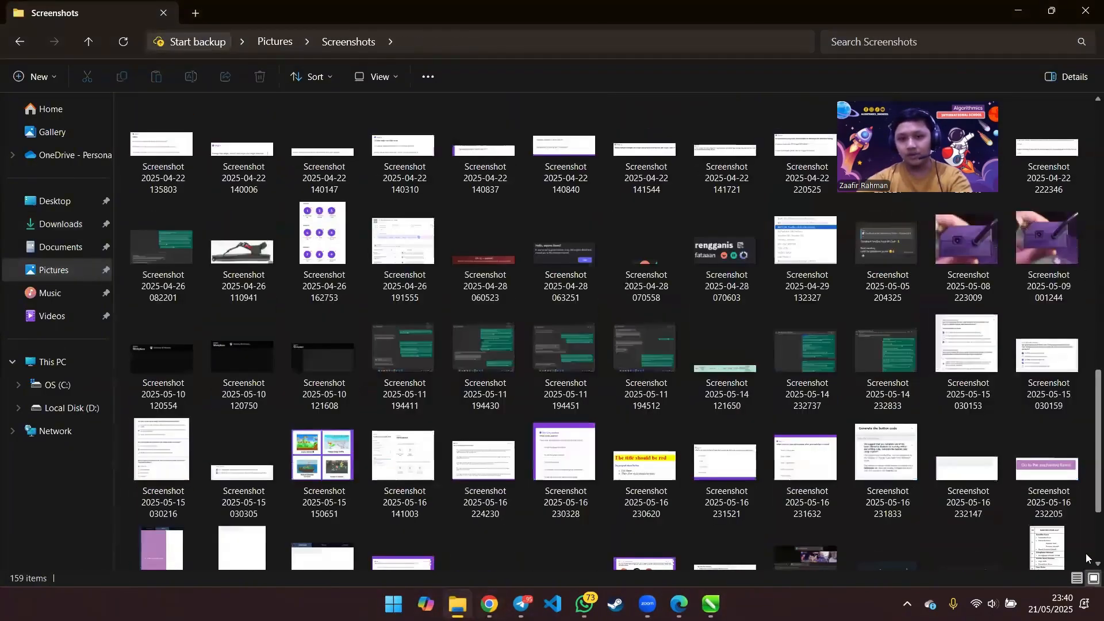
{"action": "scroll", "coordinate": [1086, 553], "scroll_direction": "down", "scroll_amount": 3}
{"action": "left_click", "coordinate": [260, 508]}
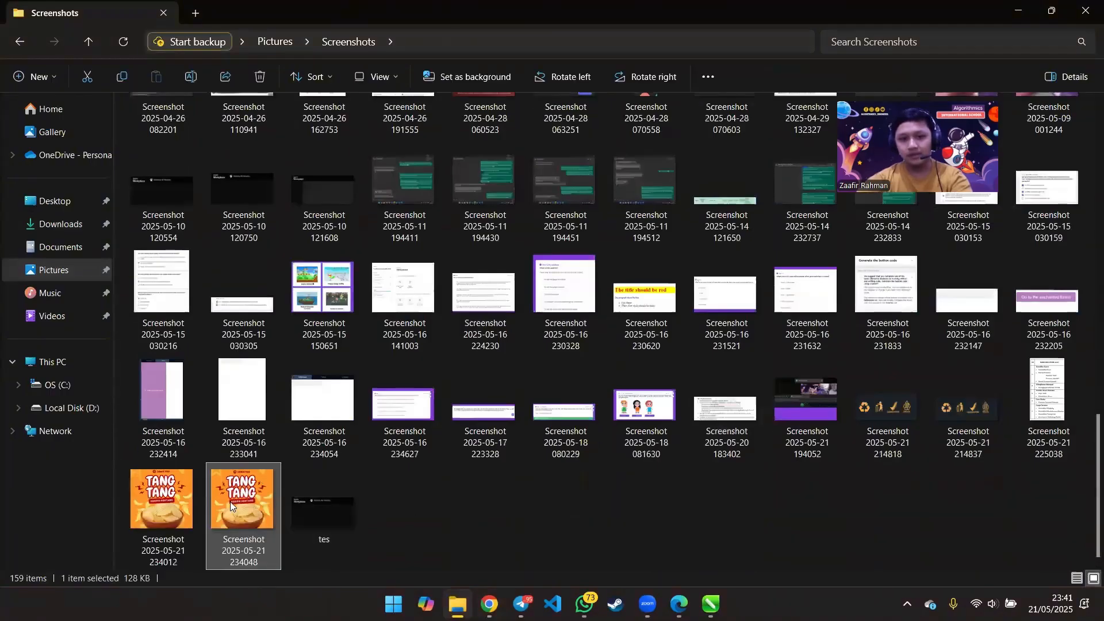
{"action": "left_click_drag", "start_coordinate": [234, 505], "coordinate": [596, 382]}
{"action": "left_click_drag", "start_coordinate": [626, 337], "coordinate": [247, 331]}
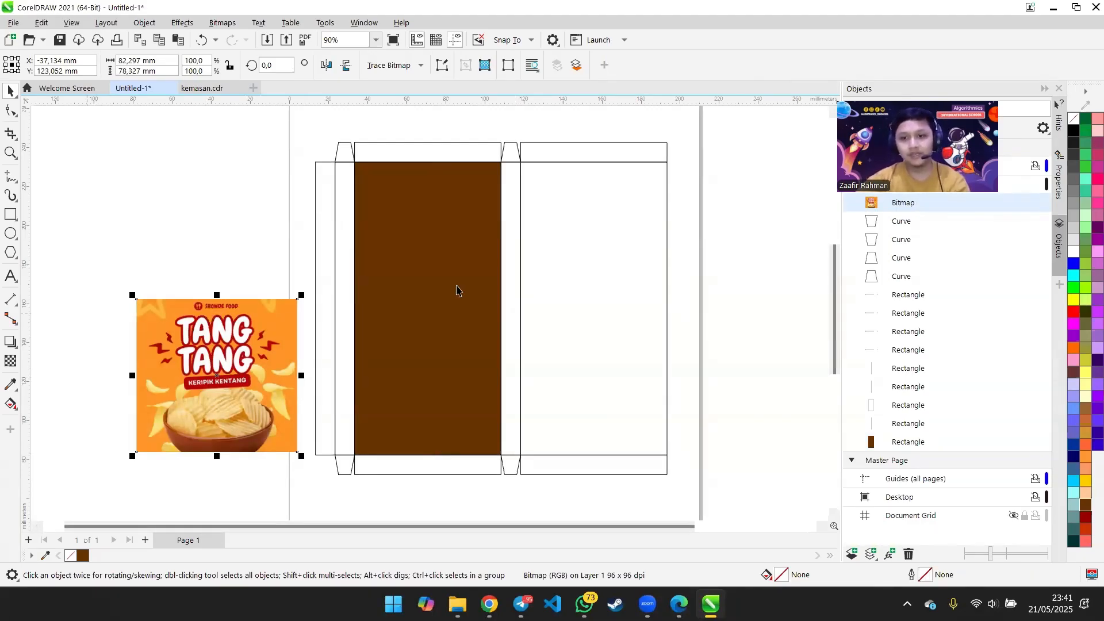
- Fill the large back panel with the orange sampled from the Tang Tang image's background, and delete the image
{"action": "left_click", "coordinate": [10, 384]}
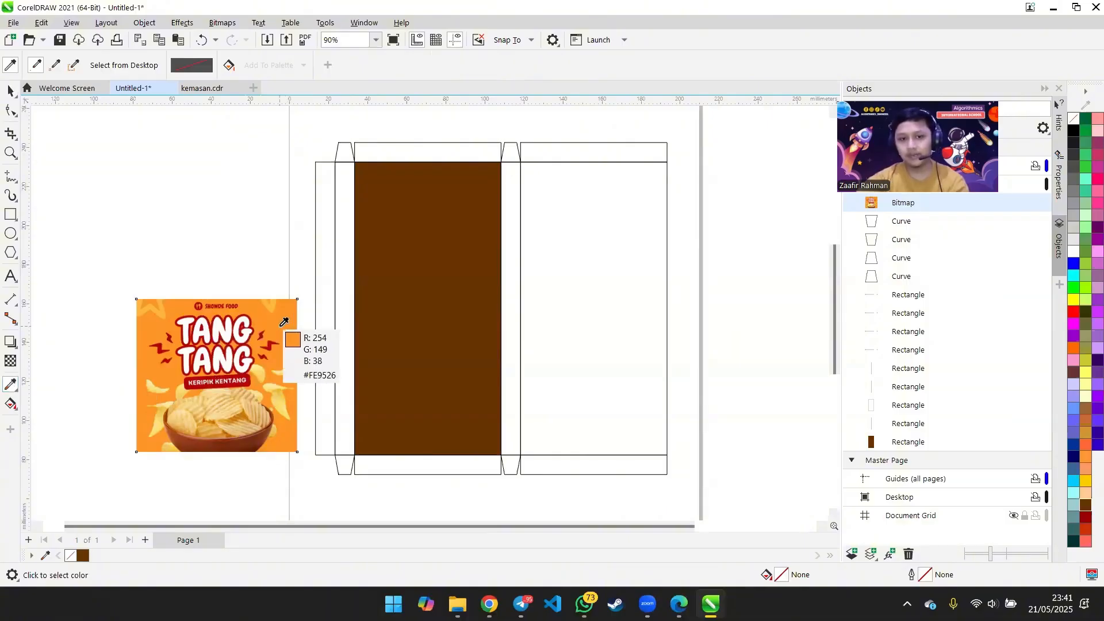
{"action": "left_click", "coordinate": [287, 378]}
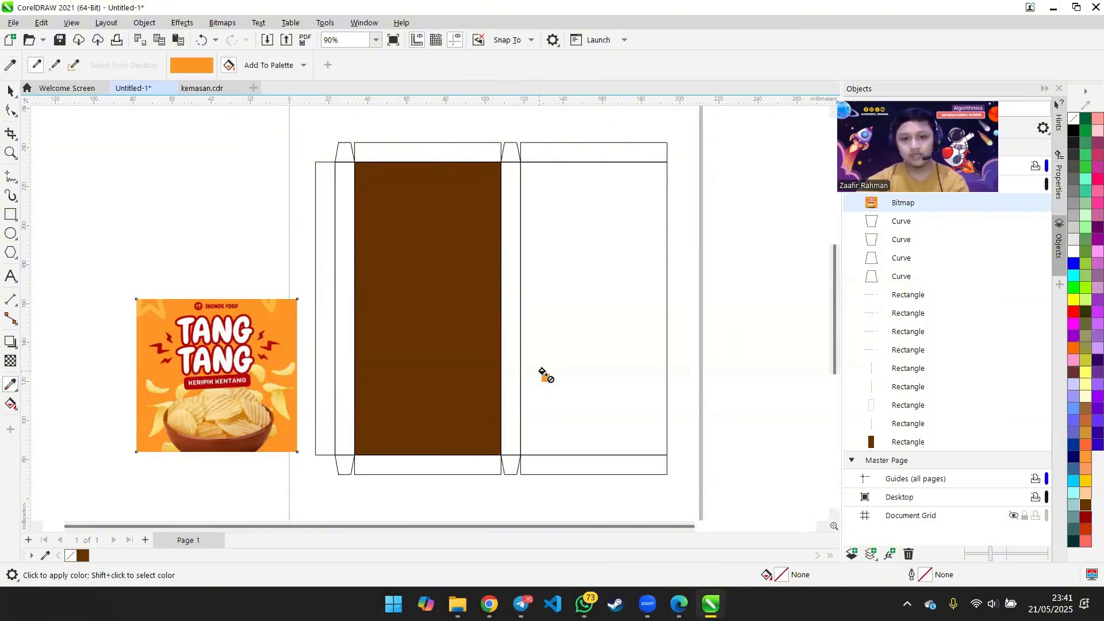
{"action": "left_click", "coordinate": [549, 387]}
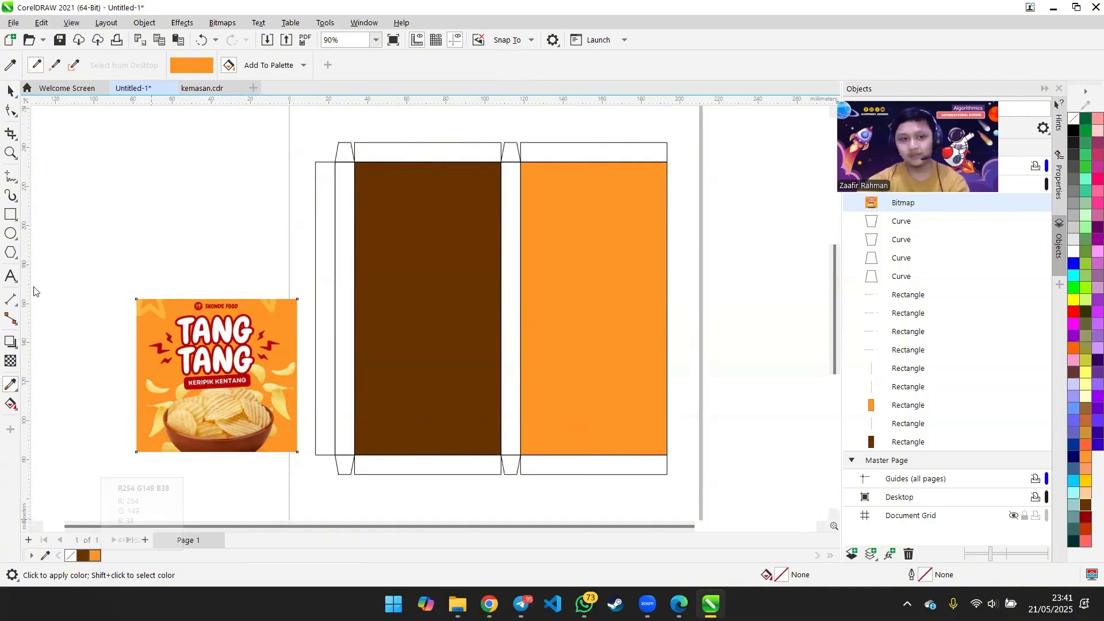
{"action": "left_click", "coordinate": [10, 90]}
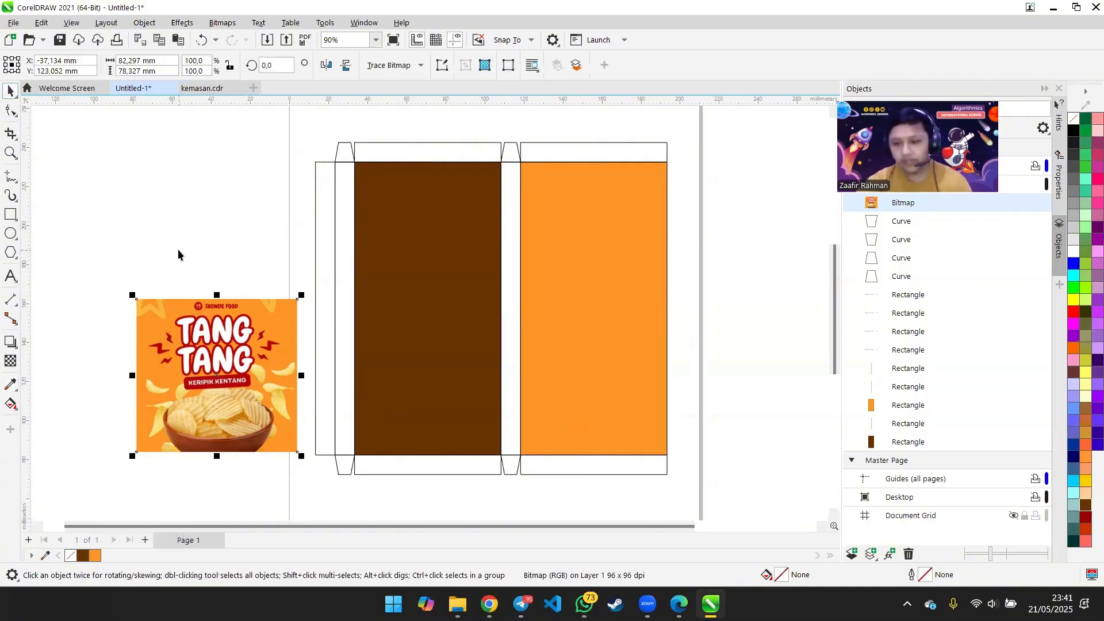
{"action": "key", "text": "Delete"}
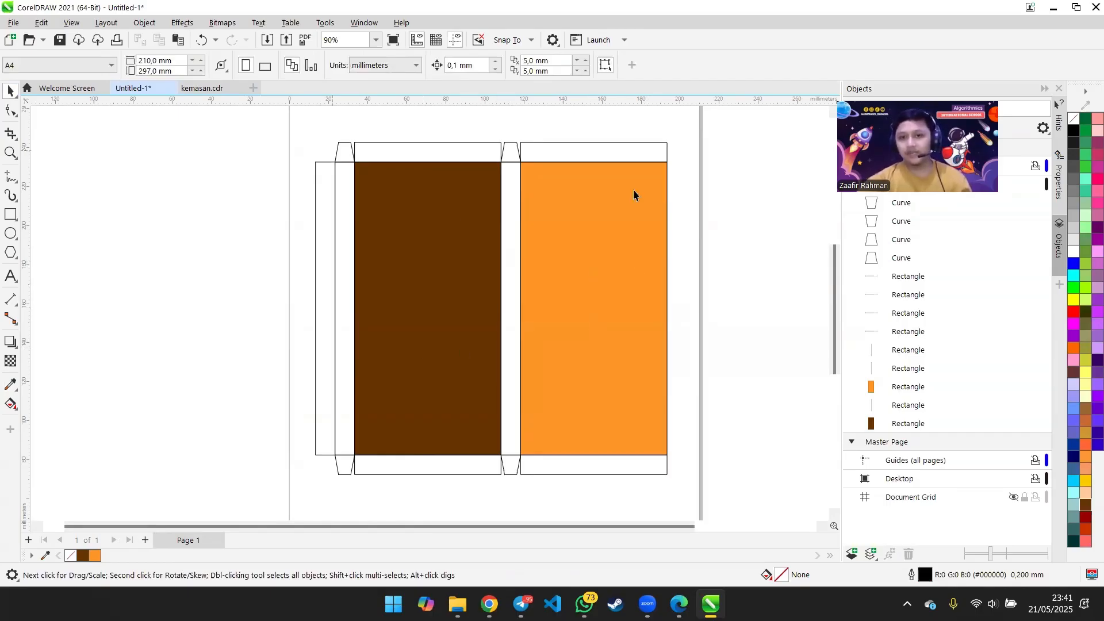
- Copy the dark brown glue flap rectangle from kemasan.cdr into the Untitled-1 document and place it beside the dieline
{"action": "left_click", "coordinate": [210, 89]}
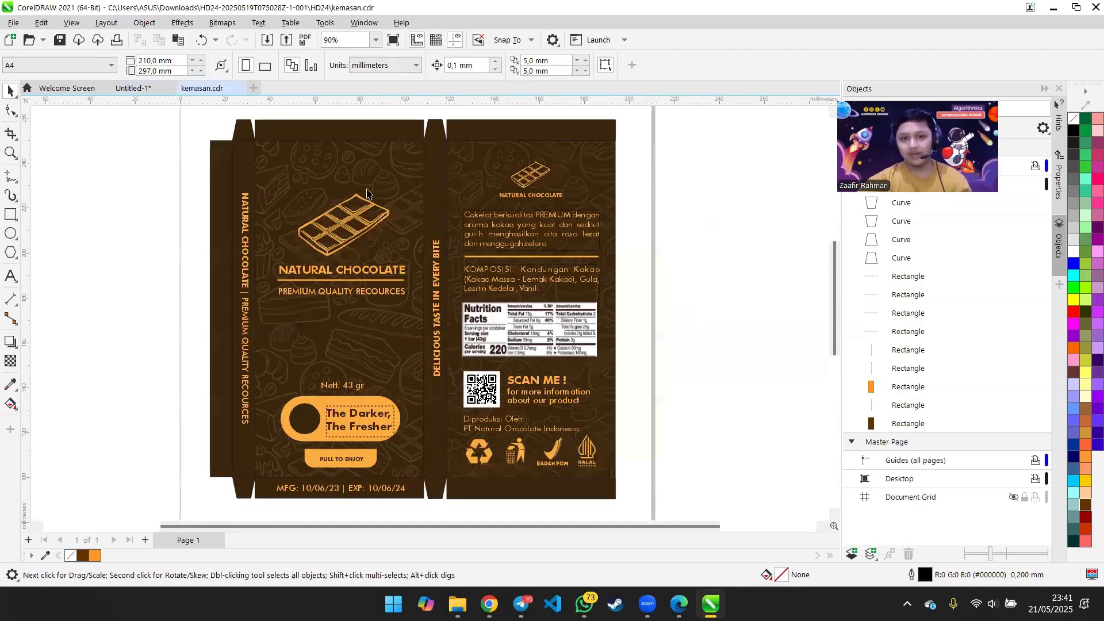
{"action": "left_click", "coordinate": [217, 253]}
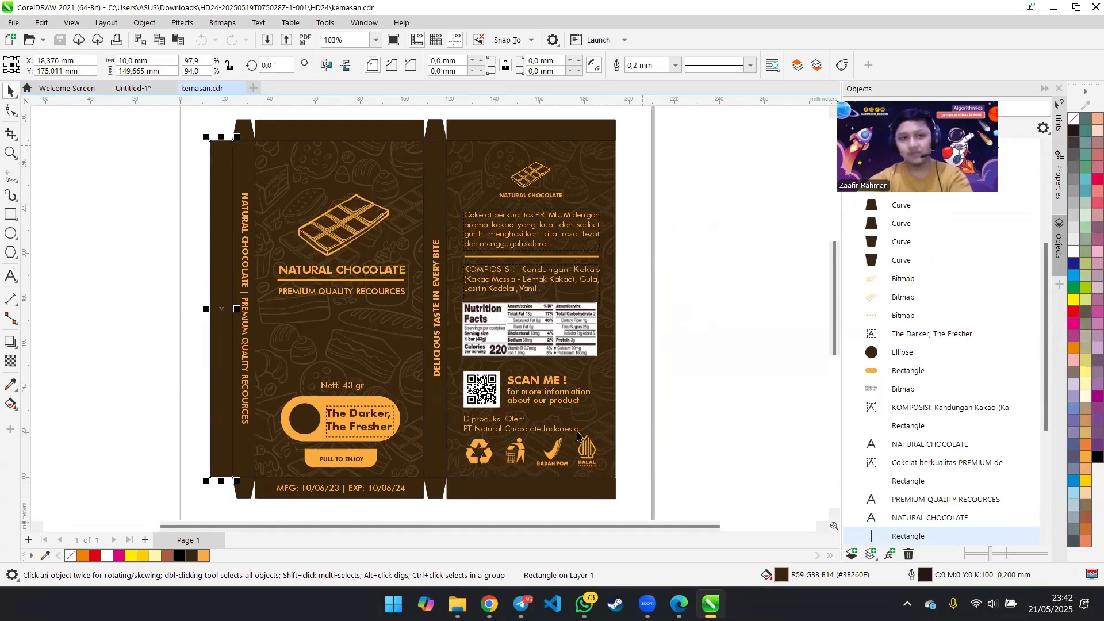
{"action": "left_click", "coordinate": [142, 89]}
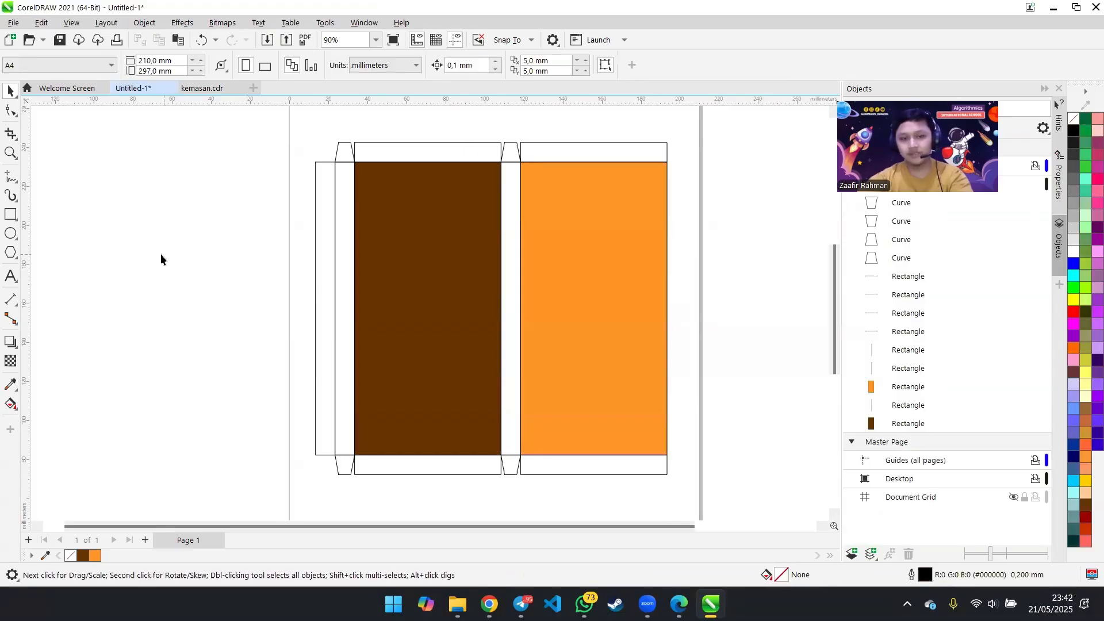
{"action": "left_click", "coordinate": [221, 88]}
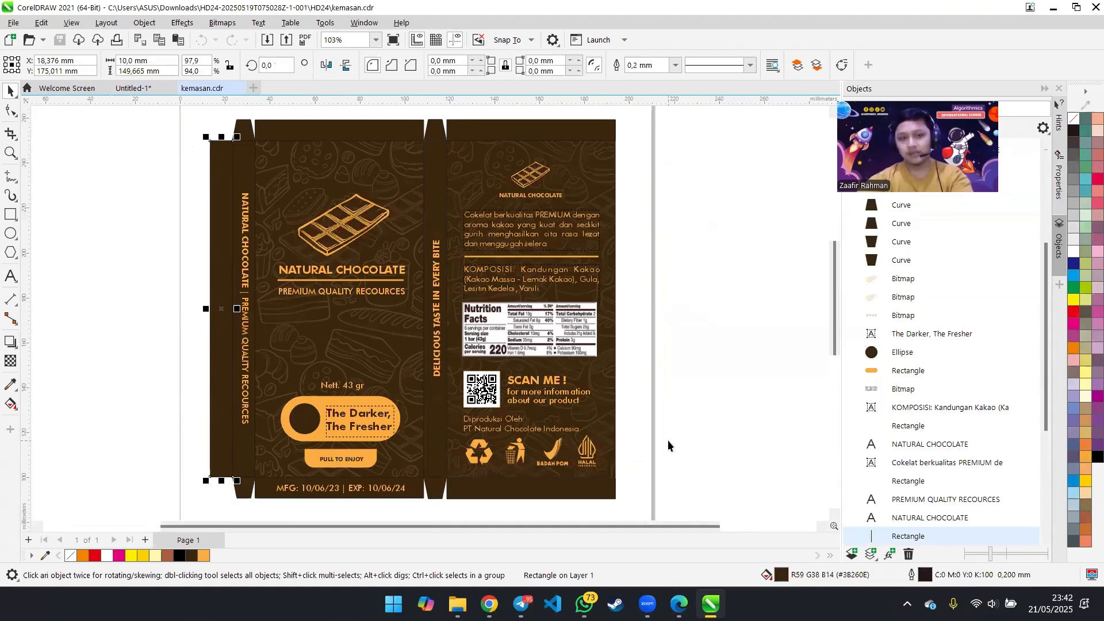
{"action": "left_click", "coordinate": [141, 88]}
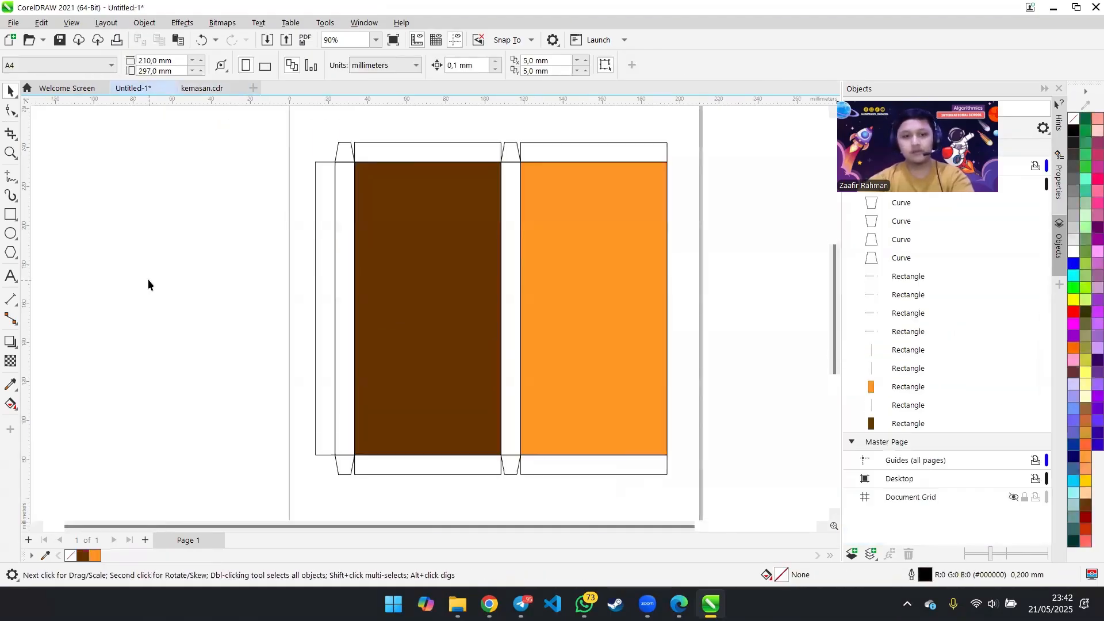
{"action": "key", "text": "ctrl+v"}
{"action": "left_click_drag", "start_coordinate": [322, 193], "coordinate": [172, 279]}
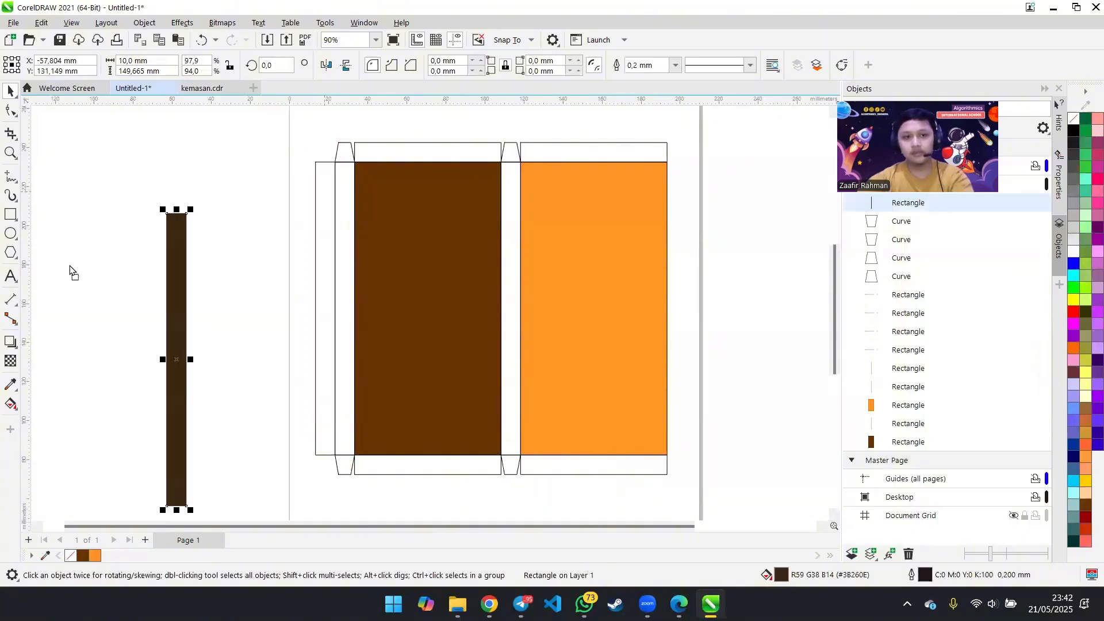
- Fill the large front panel with the dark brown sampled from the pasted strip, and delete the strip
{"action": "left_click", "coordinate": [10, 384]}
{"action": "left_click", "coordinate": [176, 360]}
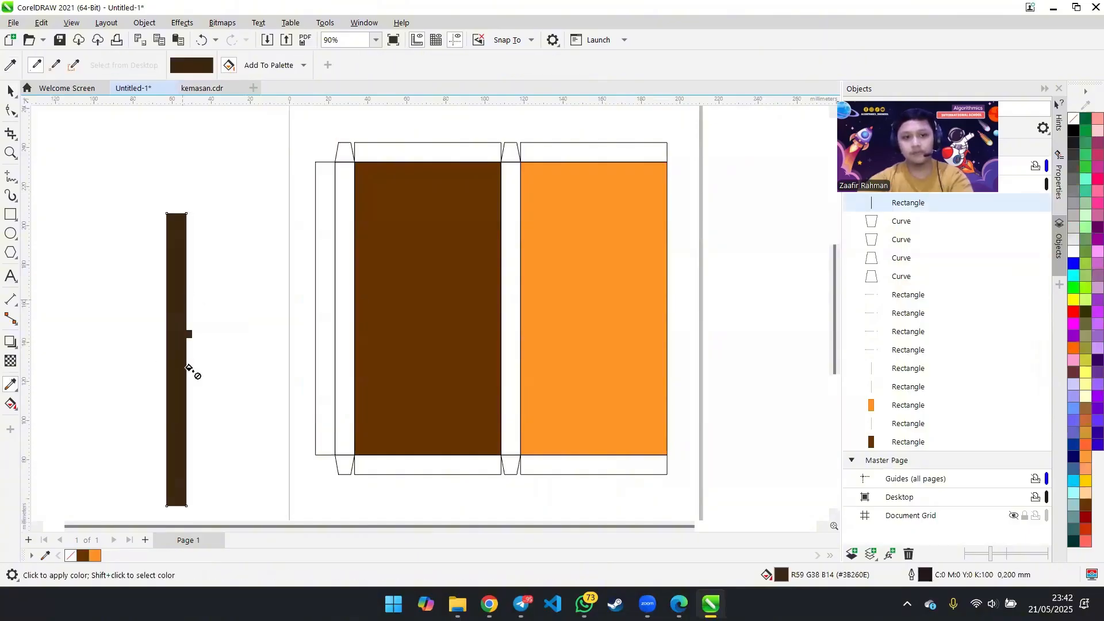
{"action": "left_click", "coordinate": [388, 267]}
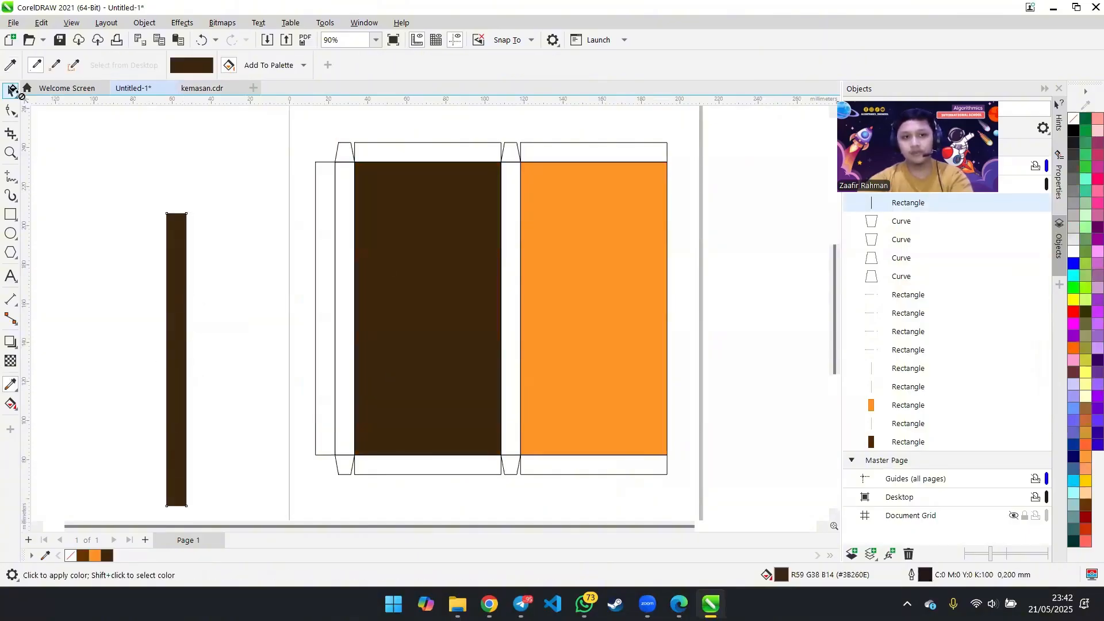
{"action": "left_click", "coordinate": [10, 91]}
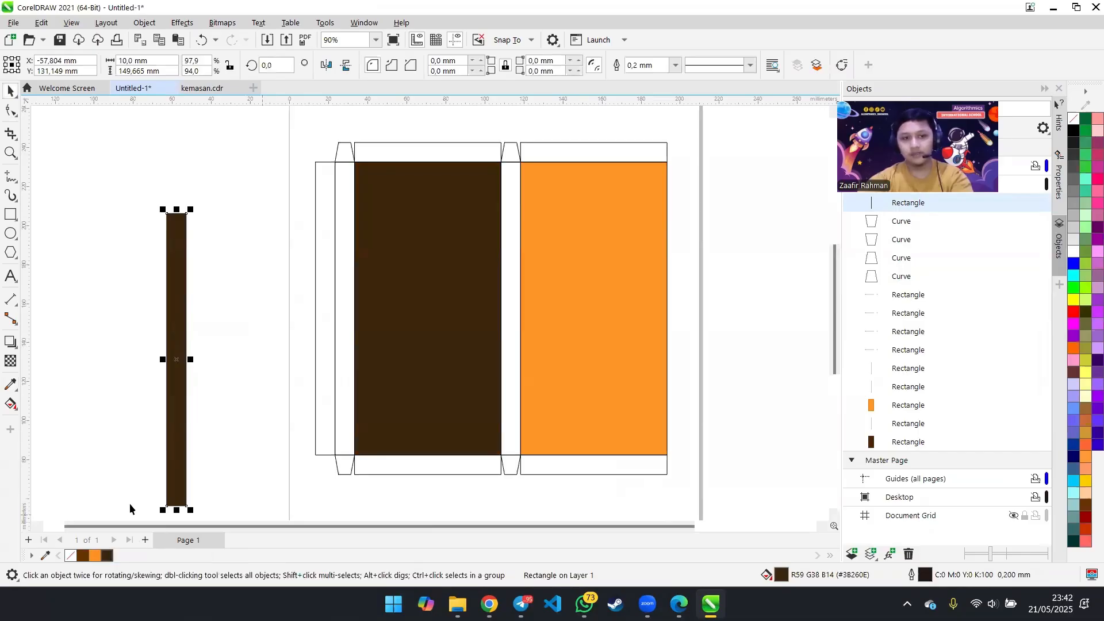
{"action": "key", "text": "Delete"}
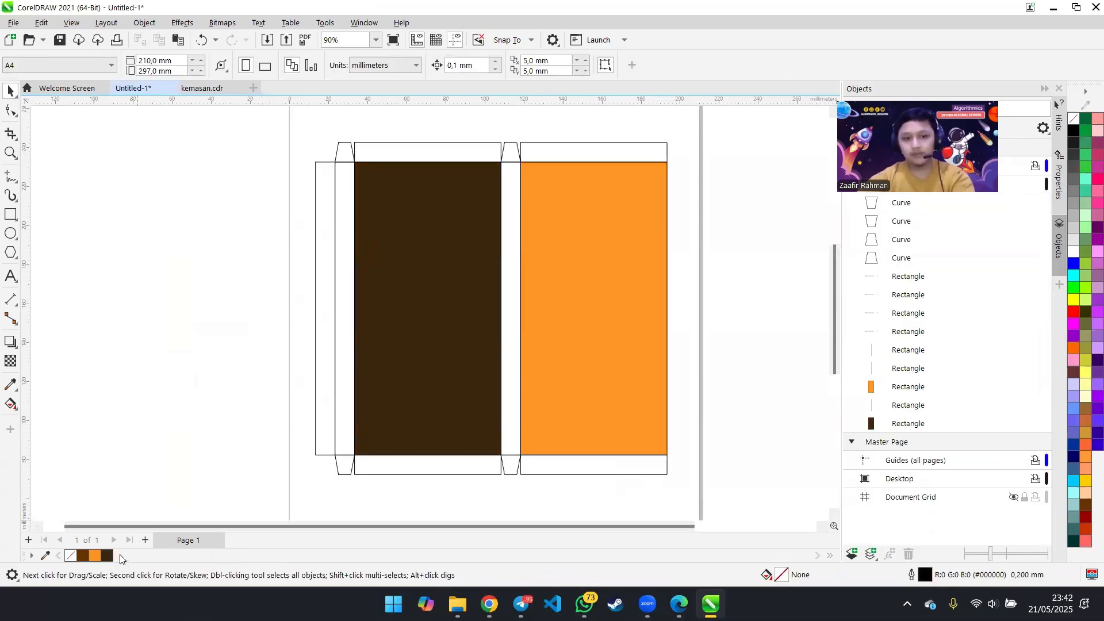
- Fill the large back panel and all remaining panels and flaps of the dieline with the dark brown R59 G38 B14
{"action": "left_click", "coordinate": [595, 384]}
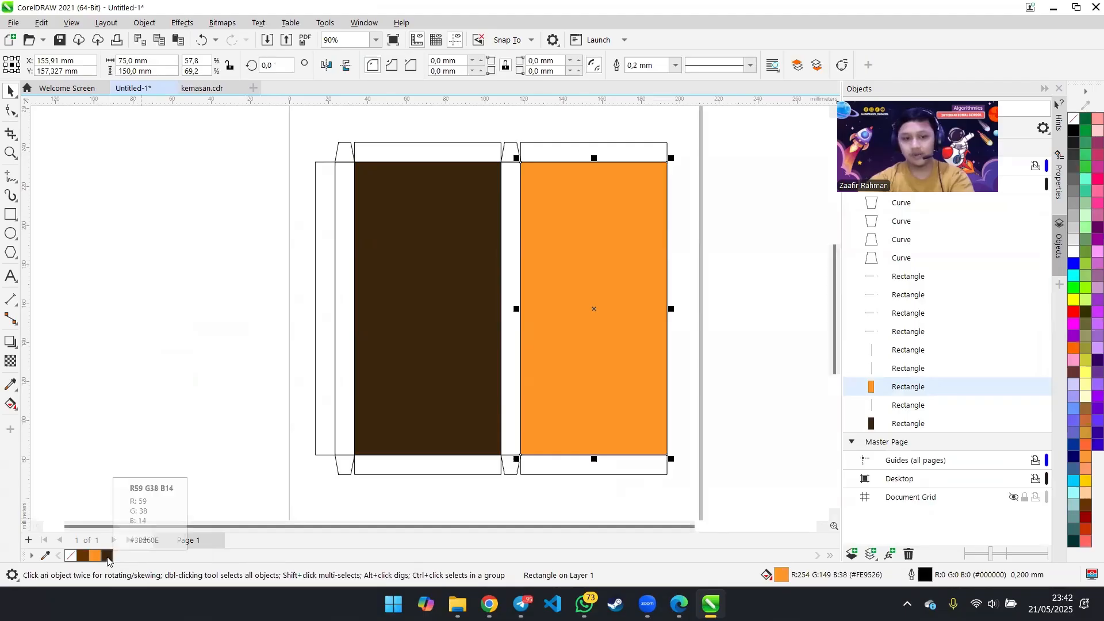
{"action": "left_click", "coordinate": [107, 556]}
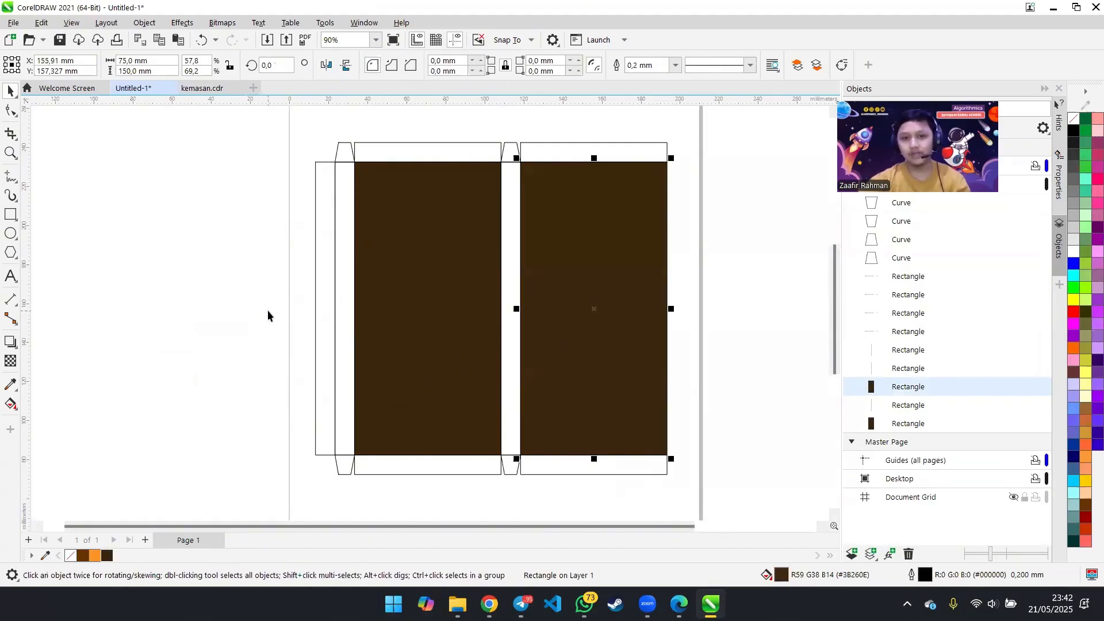
{"action": "left_click_drag", "start_coordinate": [290, 123], "coordinate": [716, 497]}
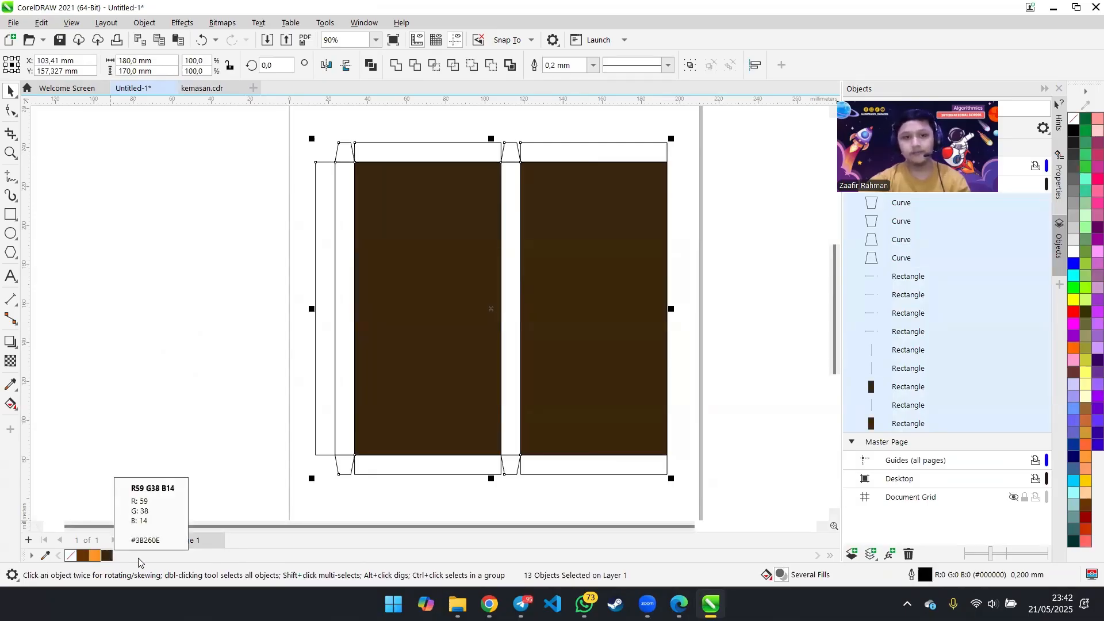
{"action": "left_click", "coordinate": [108, 560]}
{"action": "left_click", "coordinate": [463, 136]}
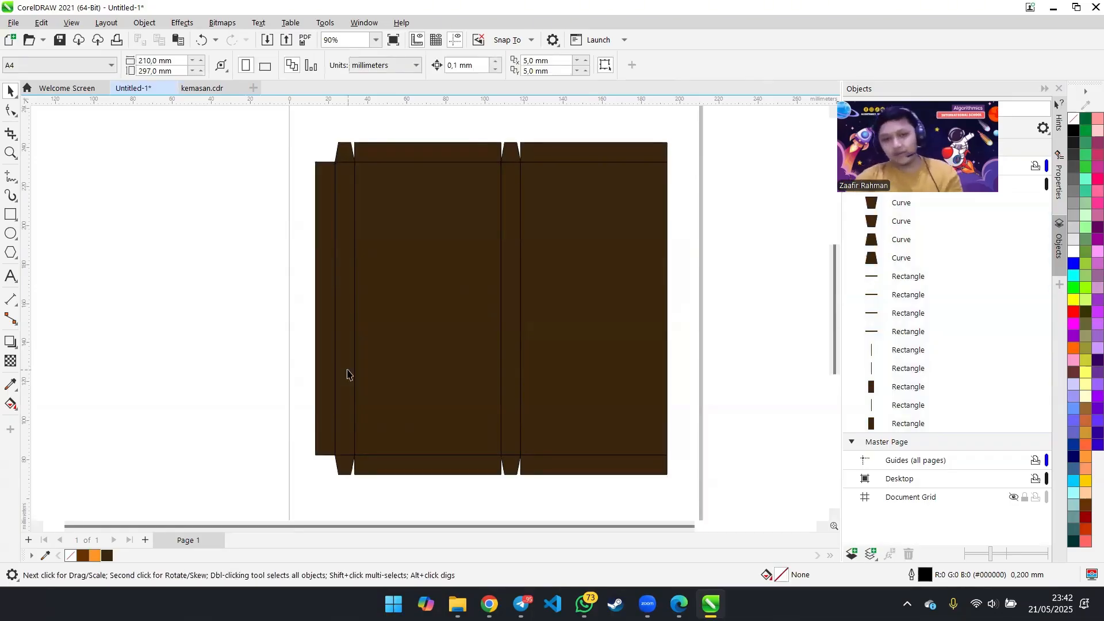
- Check the pattern in kemasan.cdr, switch to Chrome and find the Vecteezy website through a Google search in a new tab
{"action": "left_click", "coordinate": [217, 88]}
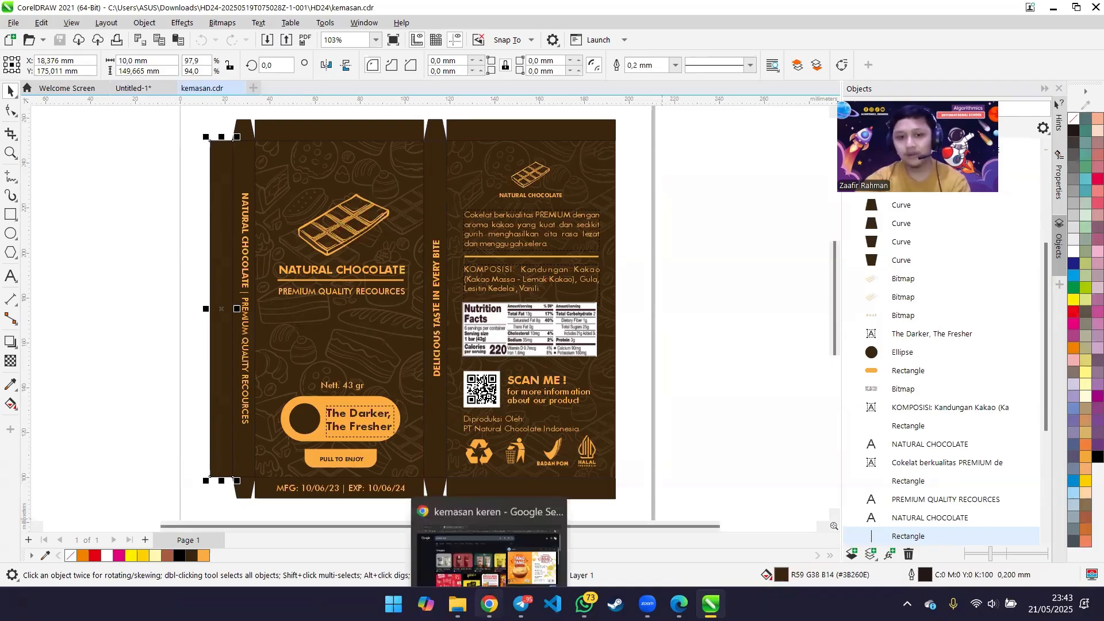
{"action": "left_click", "coordinate": [489, 604]}
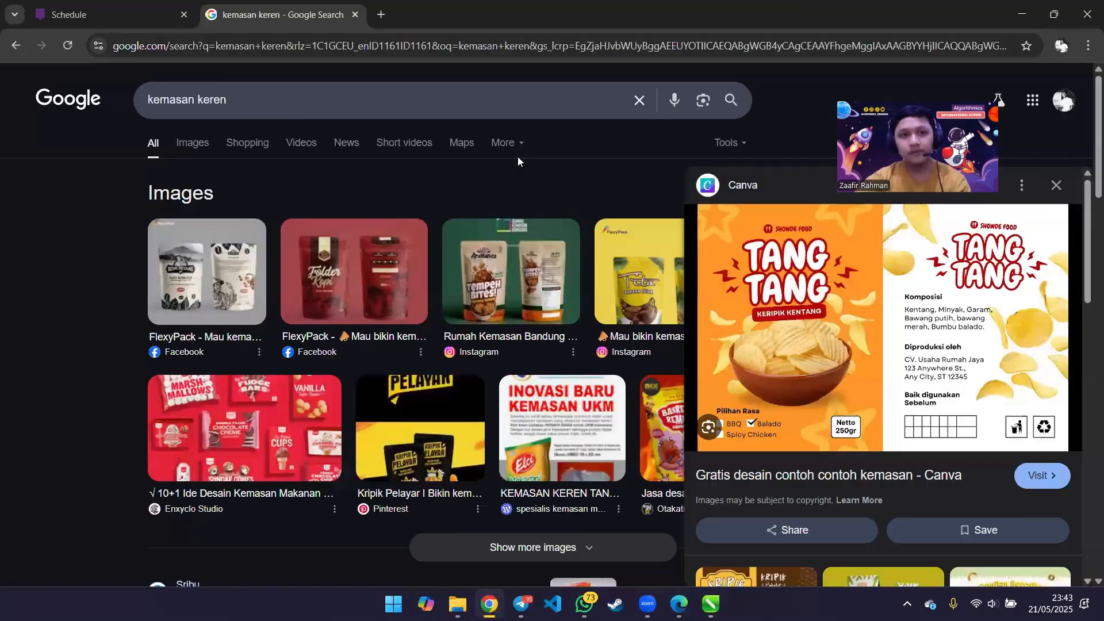
{"action": "left_click", "coordinate": [379, 15]}
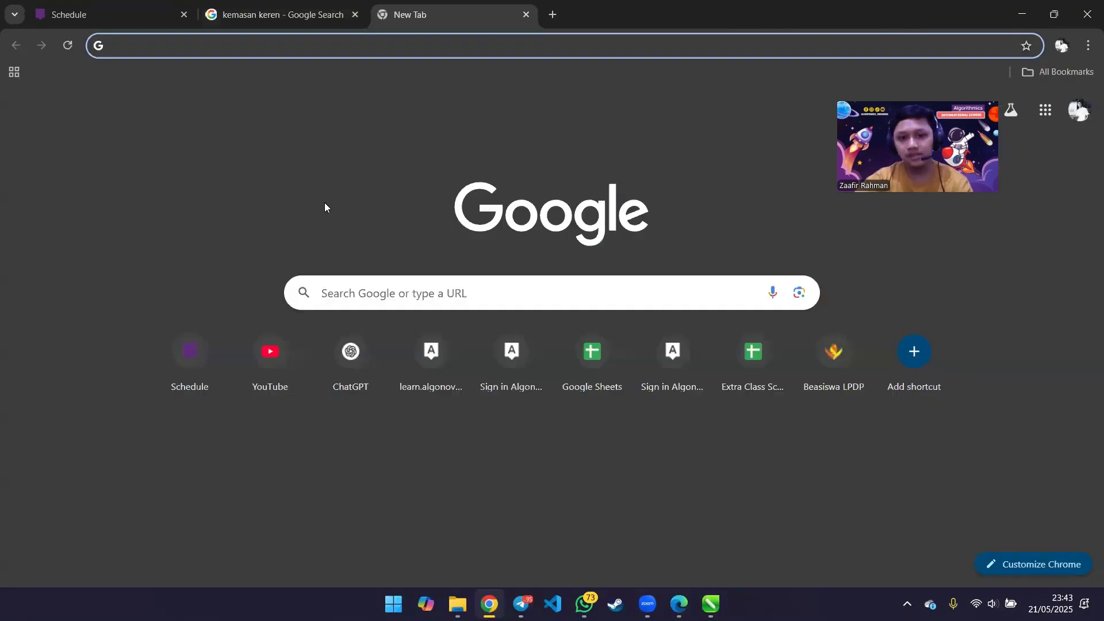
{"action": "type", "text": "vectee"}
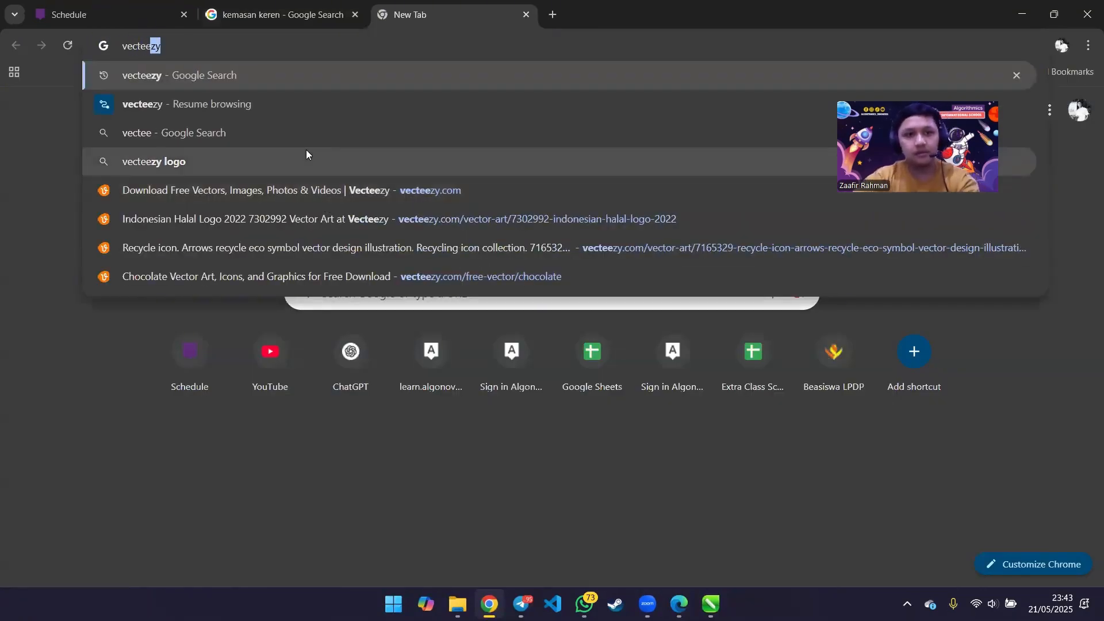
{"action": "key", "text": "Return"}
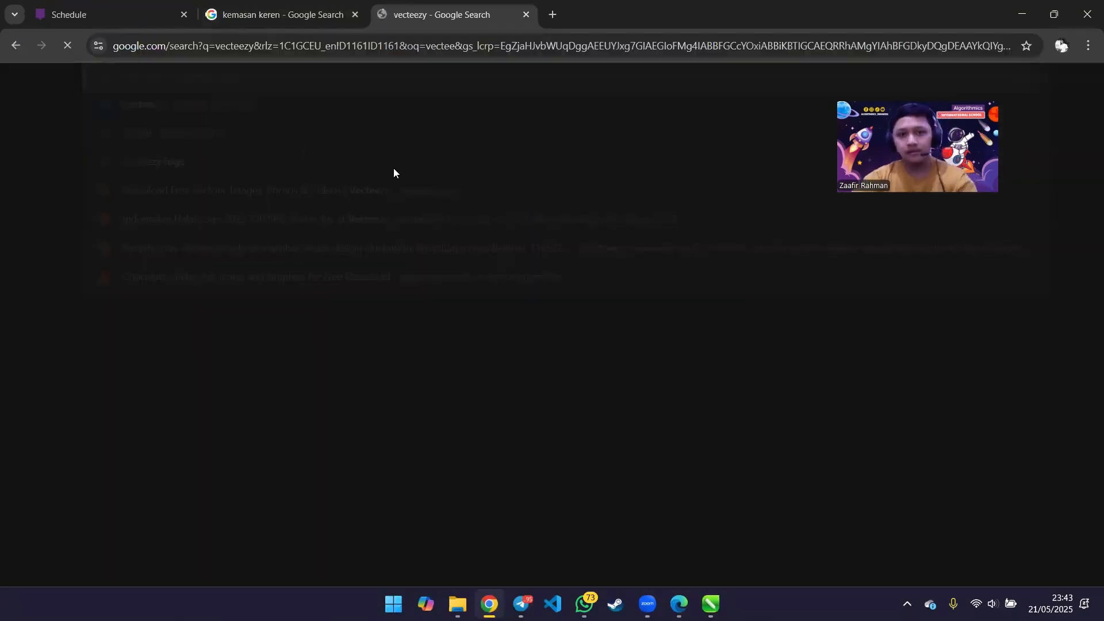
{"action": "left_click", "coordinate": [370, 229]}
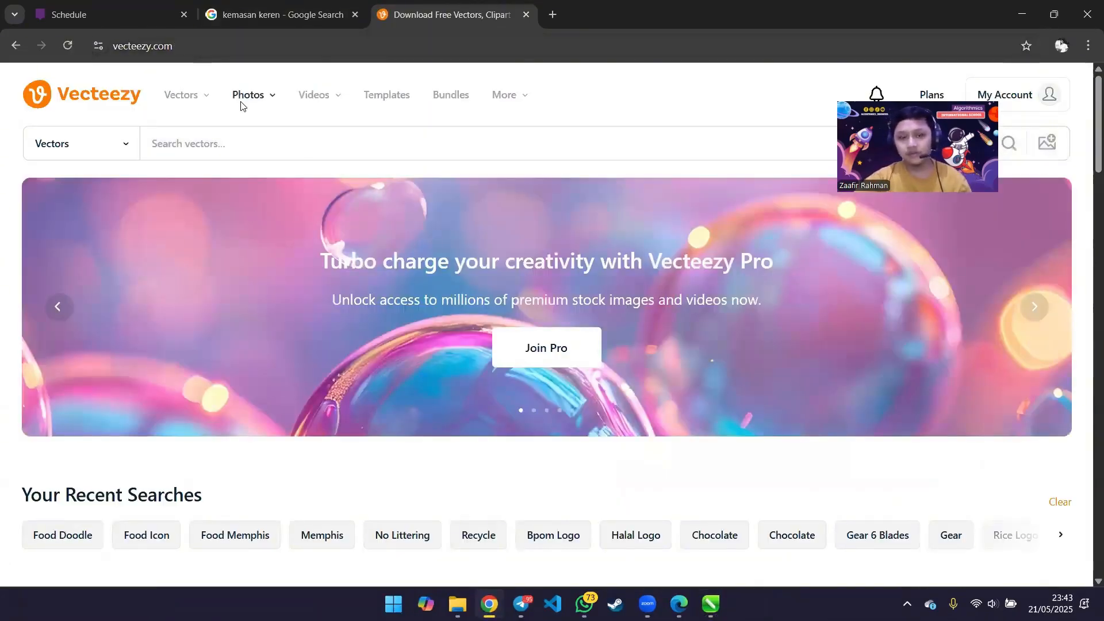
- Search Vecteezy for "food pattern" with the asset type kept on Vectors
{"action": "left_click", "coordinate": [118, 148]}
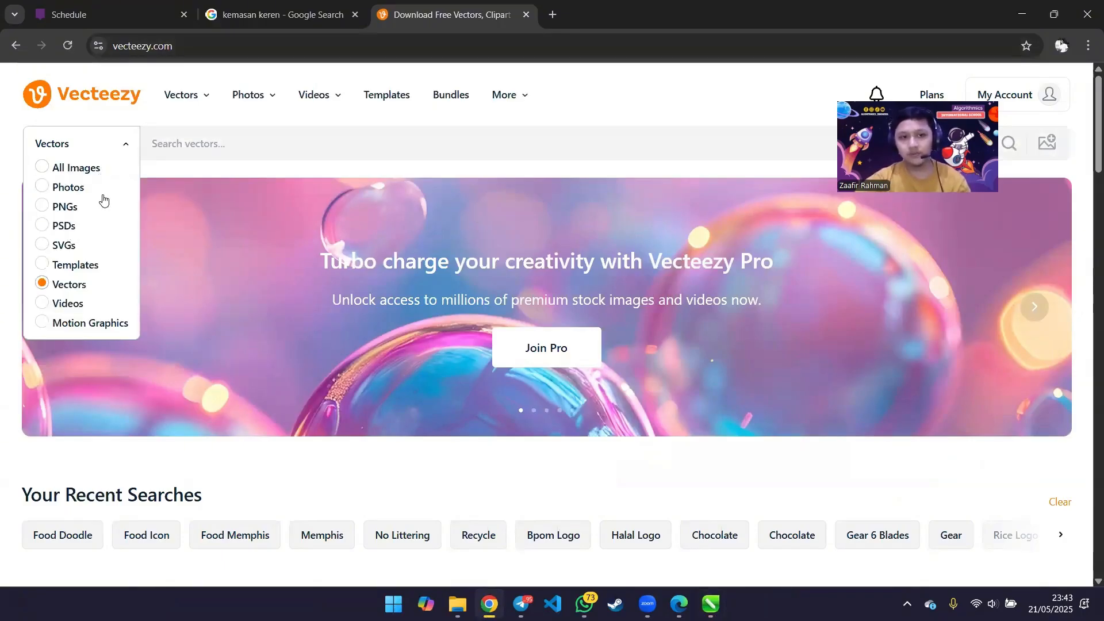
{"action": "left_click", "coordinate": [176, 173]}
{"action": "left_click", "coordinate": [111, 142]}
{"action": "left_click", "coordinate": [198, 143]}
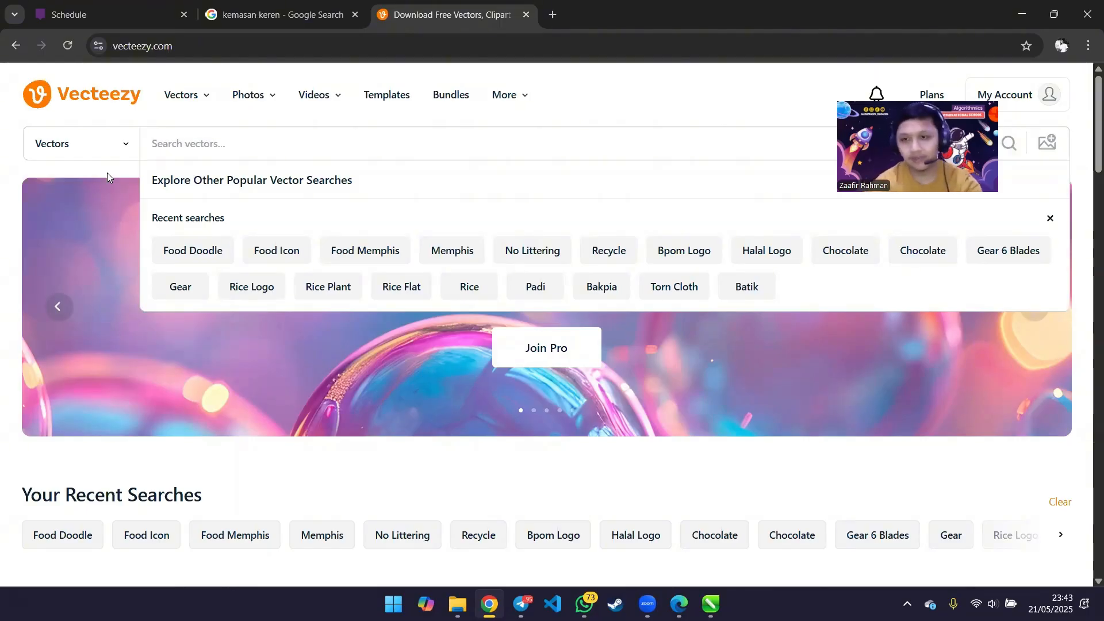
{"action": "type", "text": "f"}
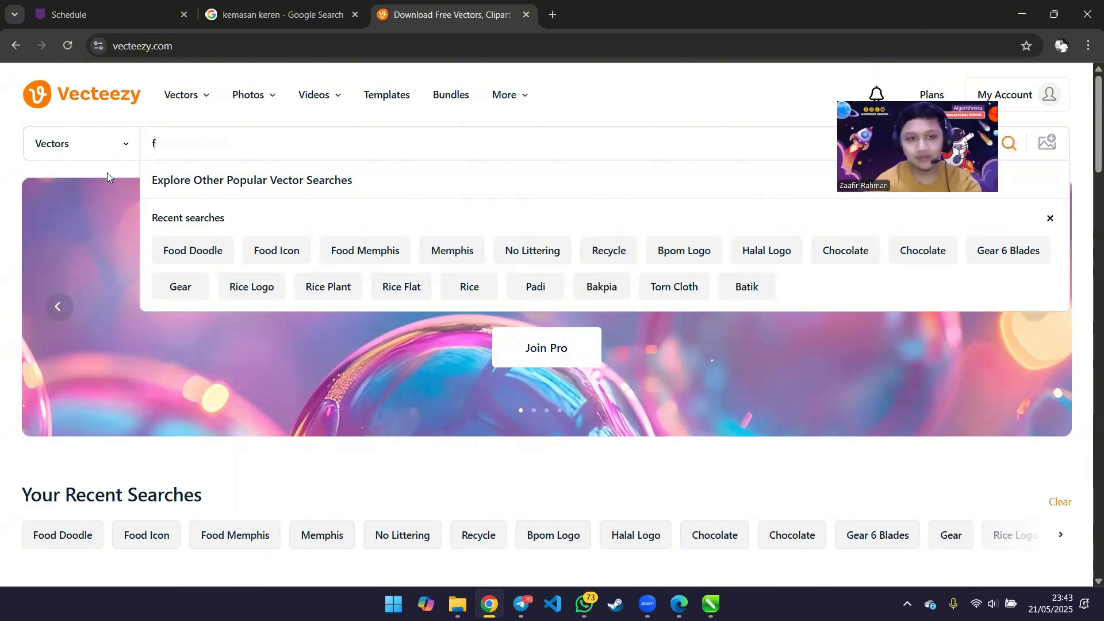
{"action": "type", "text": "ood pattern"}
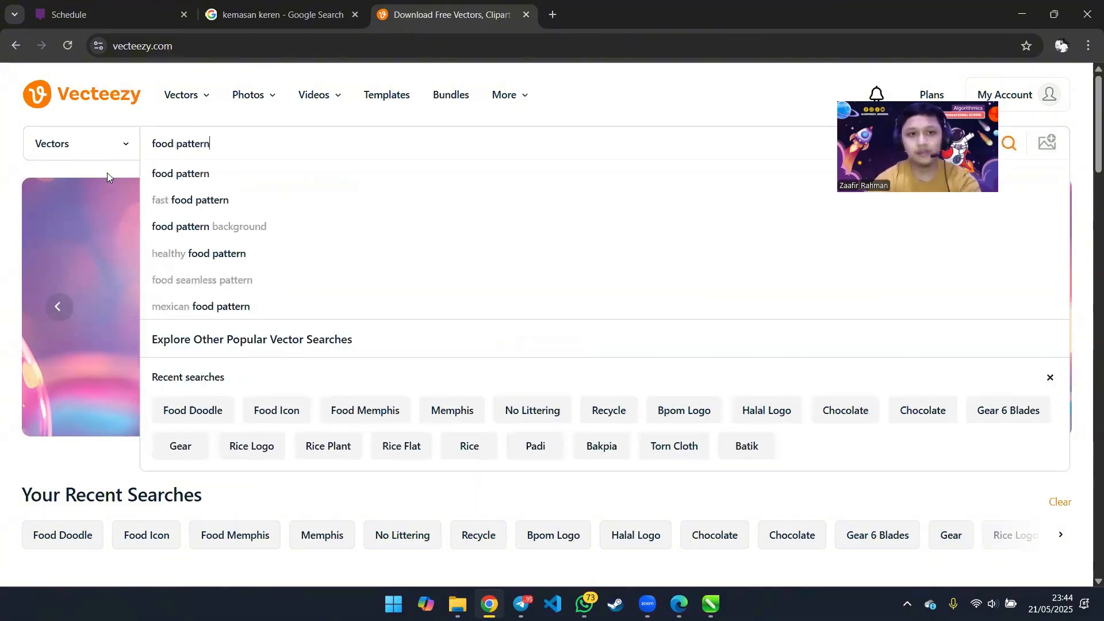
{"action": "key", "text": "Return"}
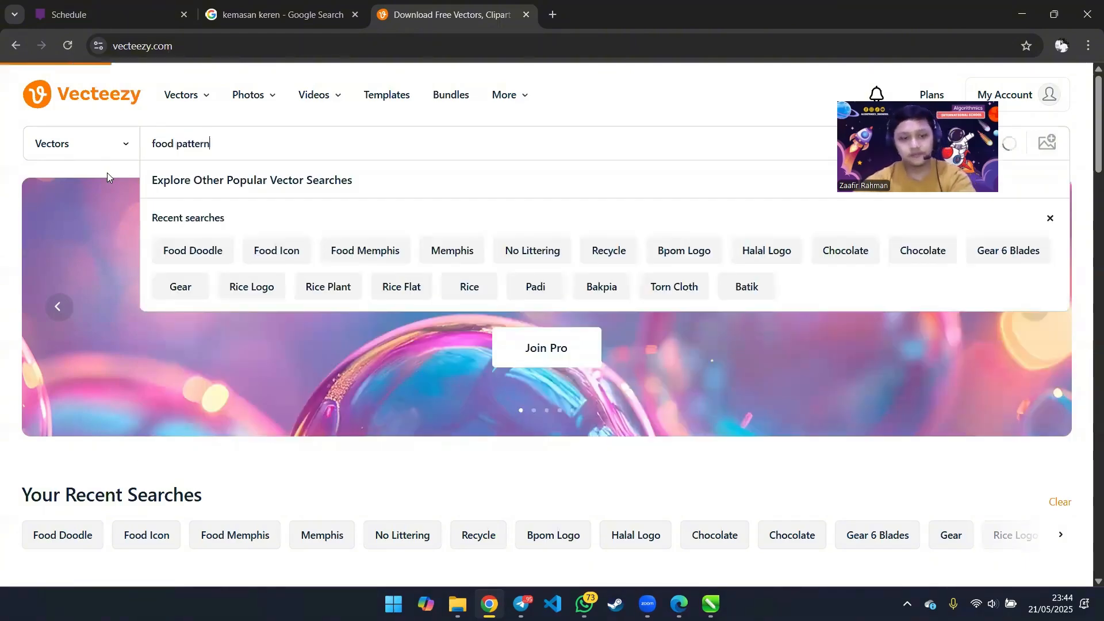
- Browse the food pattern results and open the free hand-drawn healthy organic food seamless pattern with vegetables
{"action": "scroll", "coordinate": [565, 348], "scroll_direction": "down", "scroll_amount": 5}
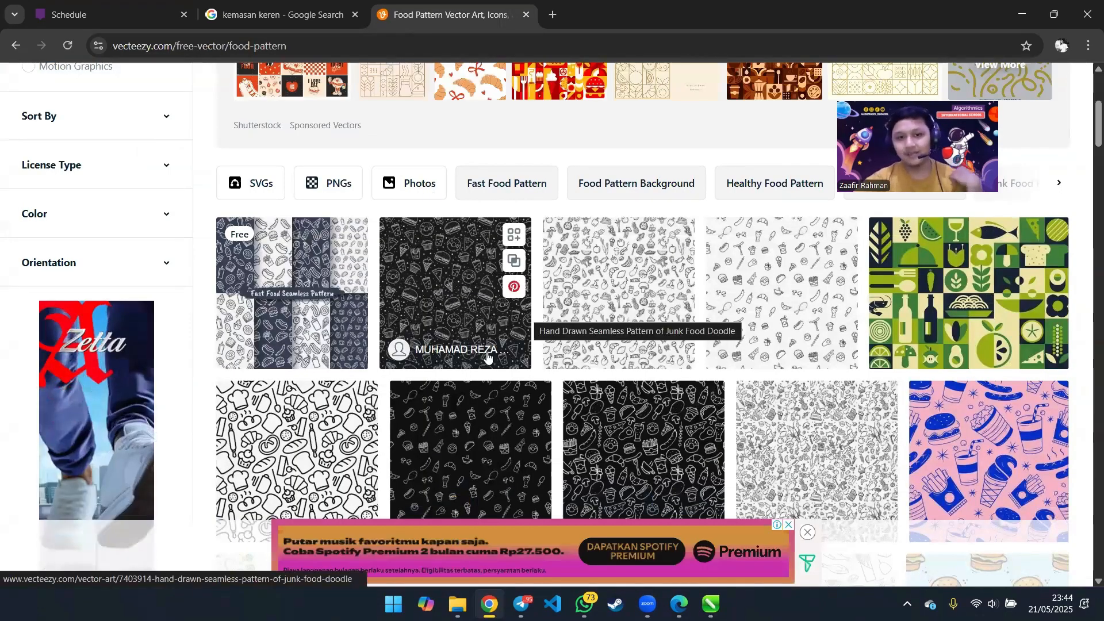
{"action": "scroll", "coordinate": [561, 405], "scroll_direction": "up", "scroll_amount": 3}
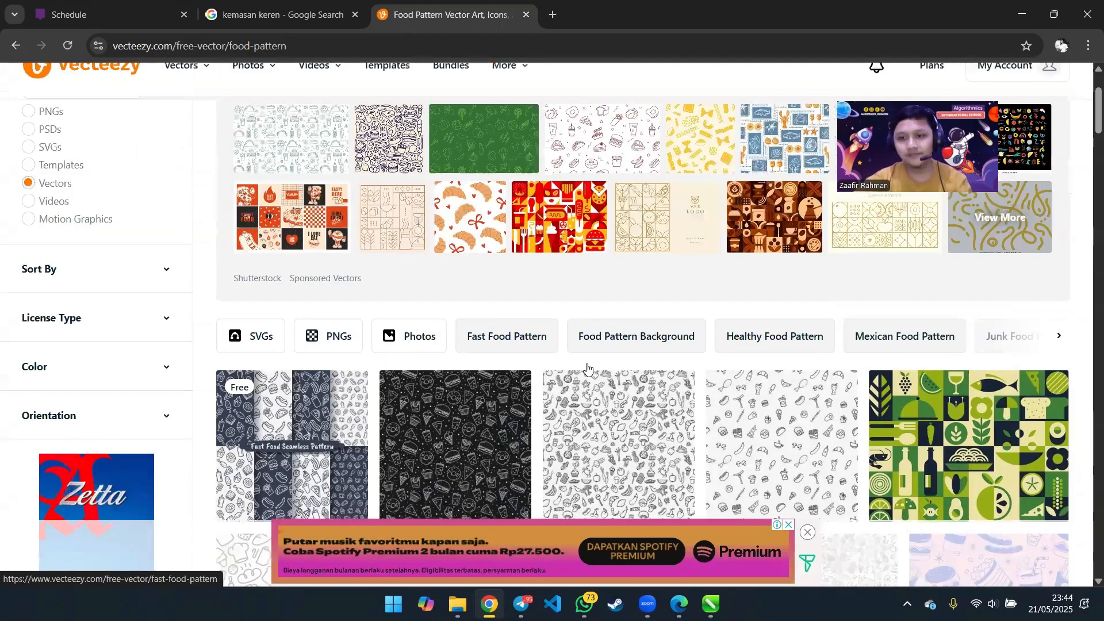
{"action": "scroll", "coordinate": [560, 406], "scroll_direction": "down", "scroll_amount": 2}
{"action": "scroll", "coordinate": [557, 379], "scroll_direction": "down", "scroll_amount": 4}
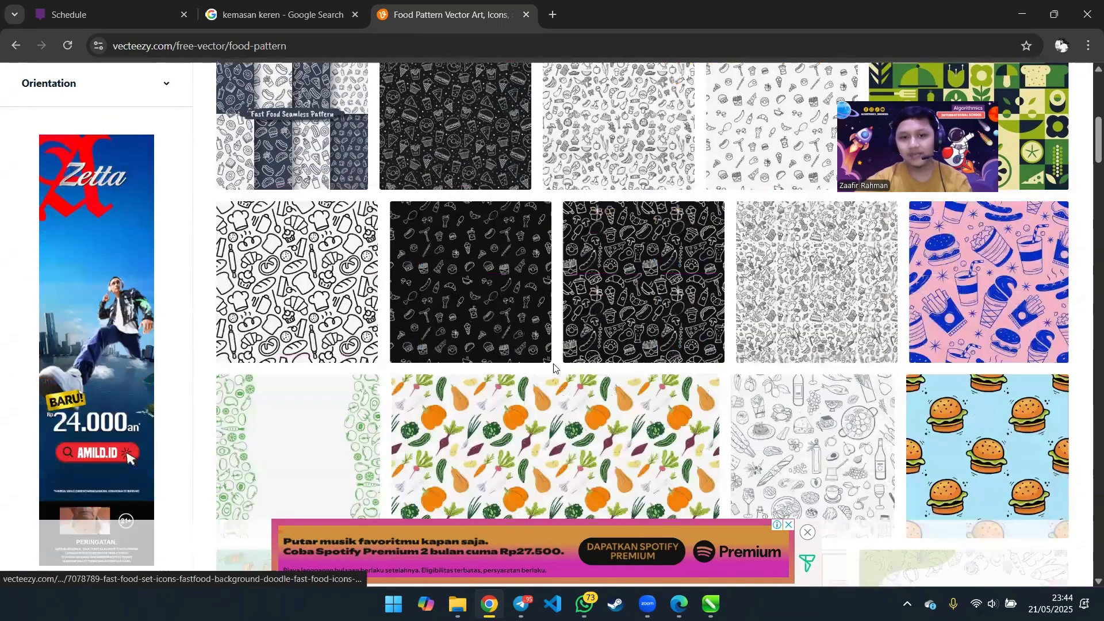
{"action": "scroll", "coordinate": [551, 373], "scroll_direction": "down", "scroll_amount": 1}
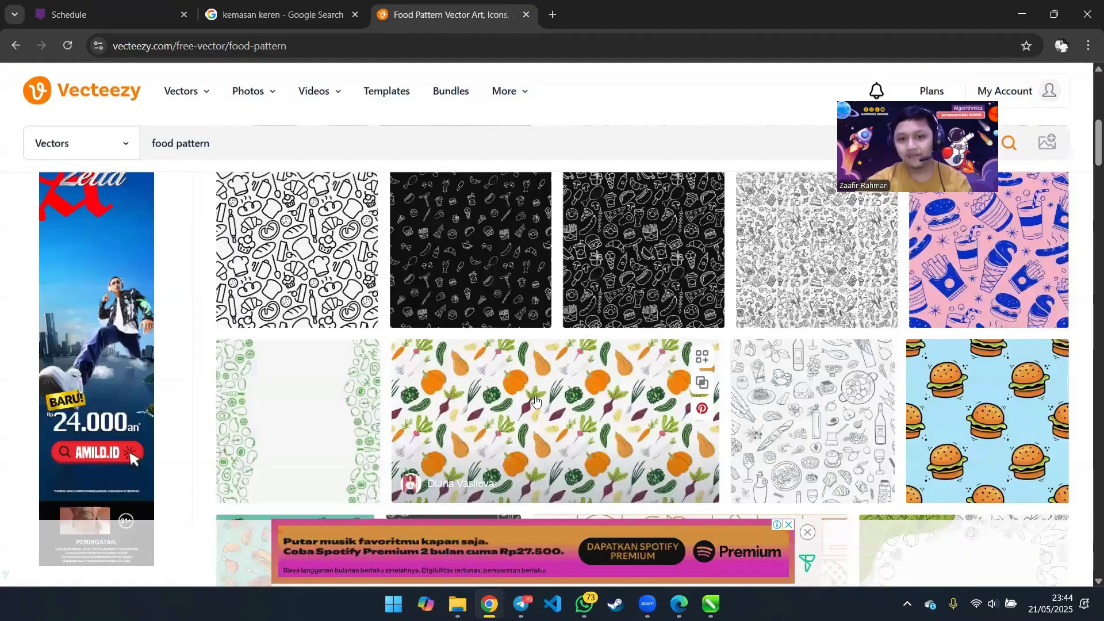
{"action": "scroll", "coordinate": [536, 401], "scroll_direction": "down", "scroll_amount": 9}
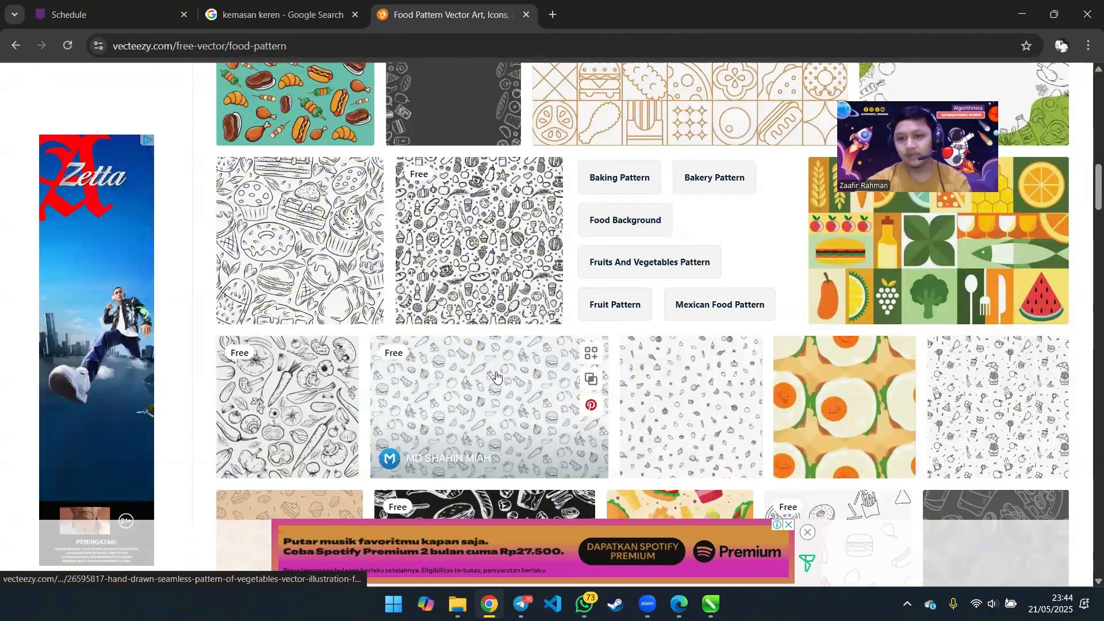
{"action": "scroll", "coordinate": [492, 377], "scroll_direction": "down", "scroll_amount": 5}
{"action": "scroll", "coordinate": [489, 391], "scroll_direction": "up", "scroll_amount": 4}
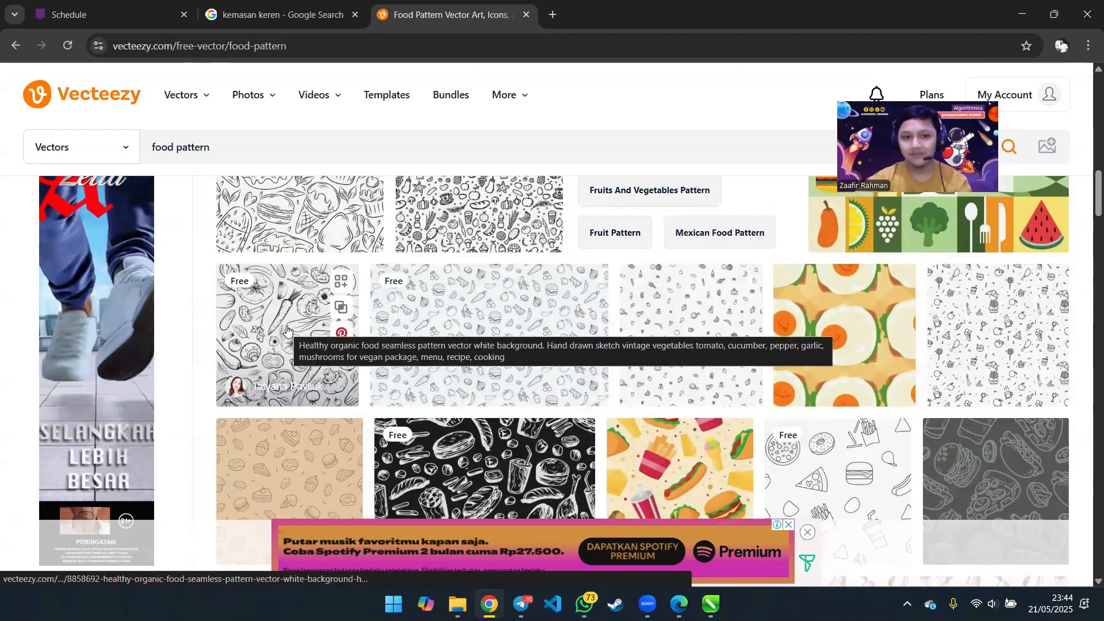
{"action": "left_click", "coordinate": [486, 376]}
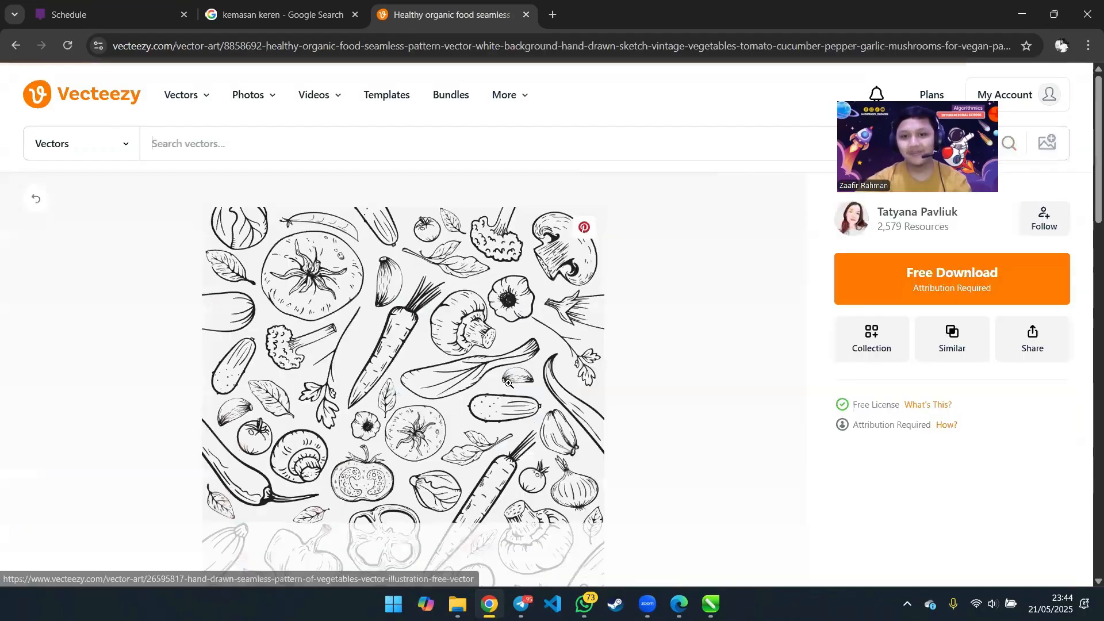
- Download the free vegetable pattern and check the zip file in Chrome's download history
{"action": "left_click", "coordinate": [881, 289]}
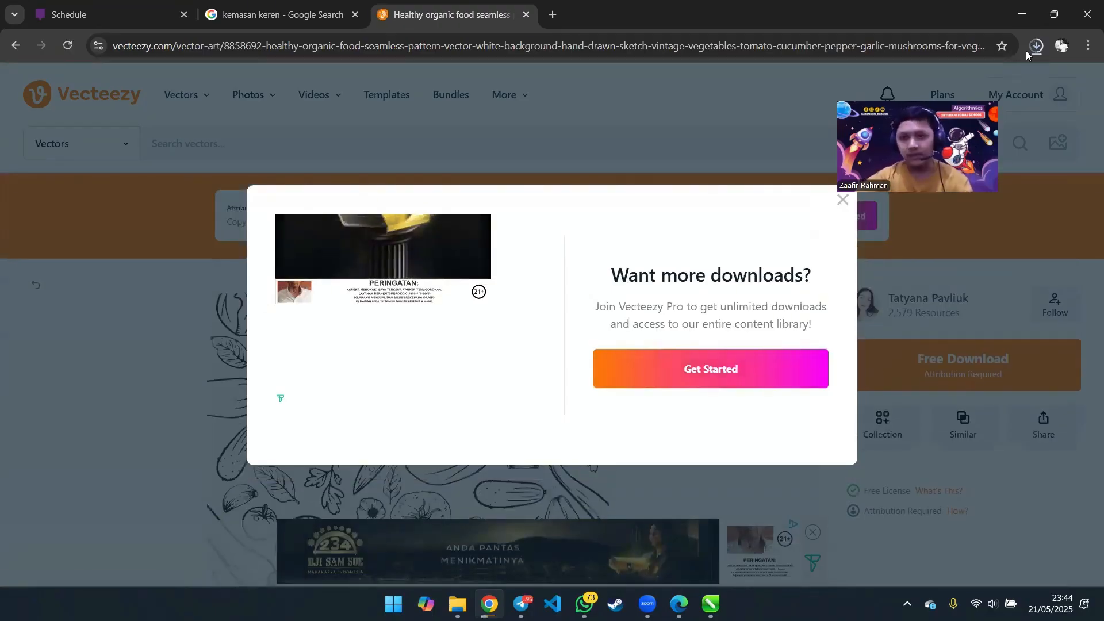
{"action": "key", "text": "ctrl+j"}
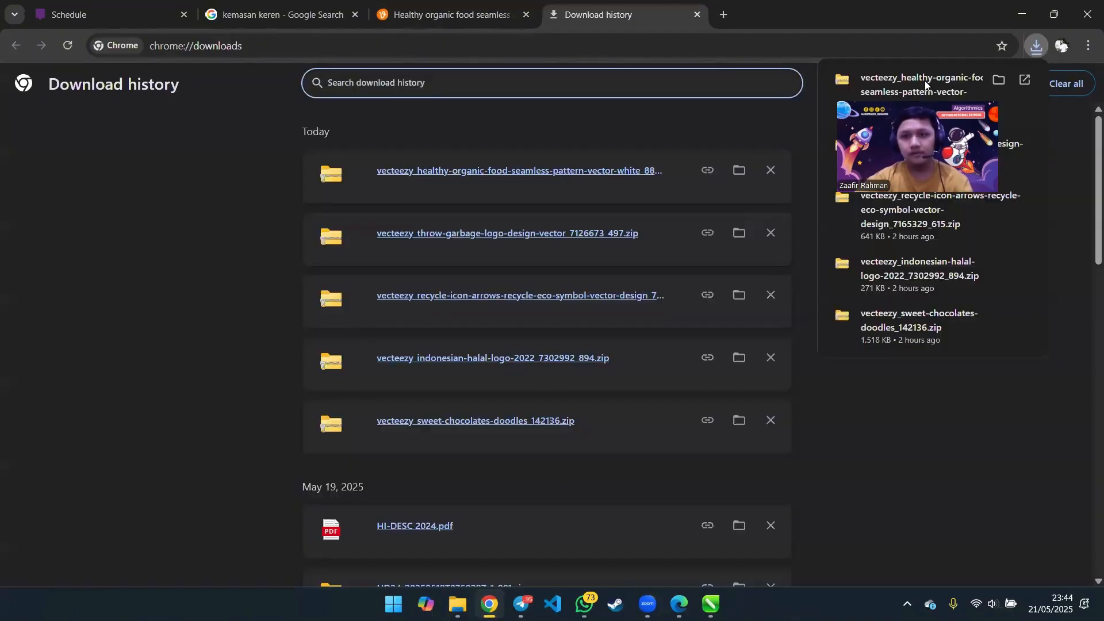
{"action": "left_click", "coordinate": [1036, 46]}
{"action": "left_click", "coordinate": [521, 6]}
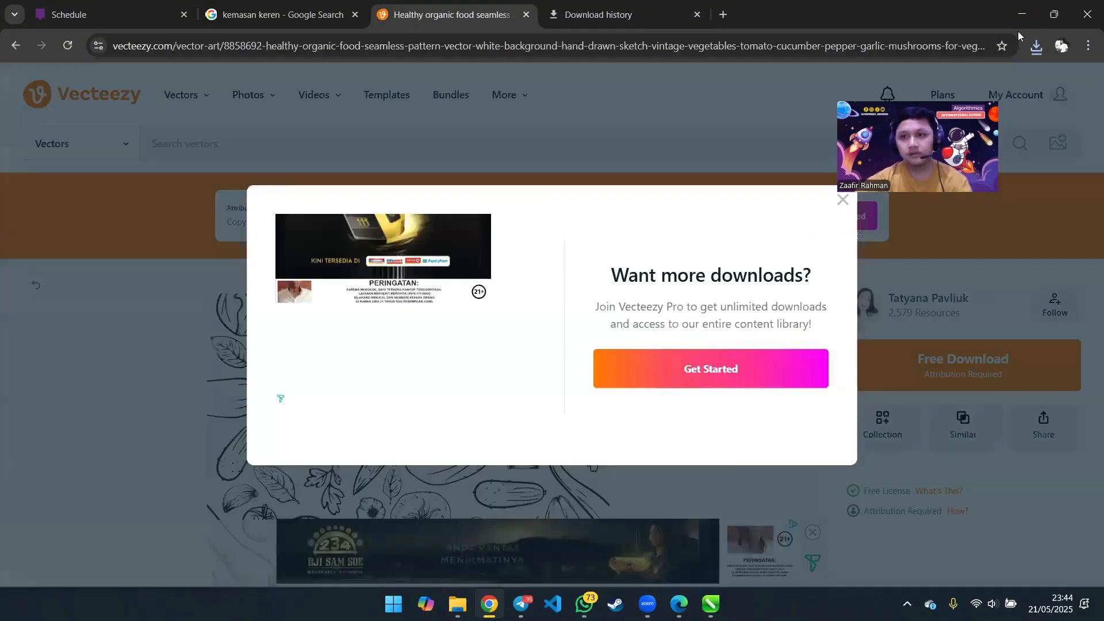
- Check the EPS file in the extracted Vecteezy pattern folder and switch to CorelDRAW
{"action": "left_click", "coordinate": [1038, 55]}
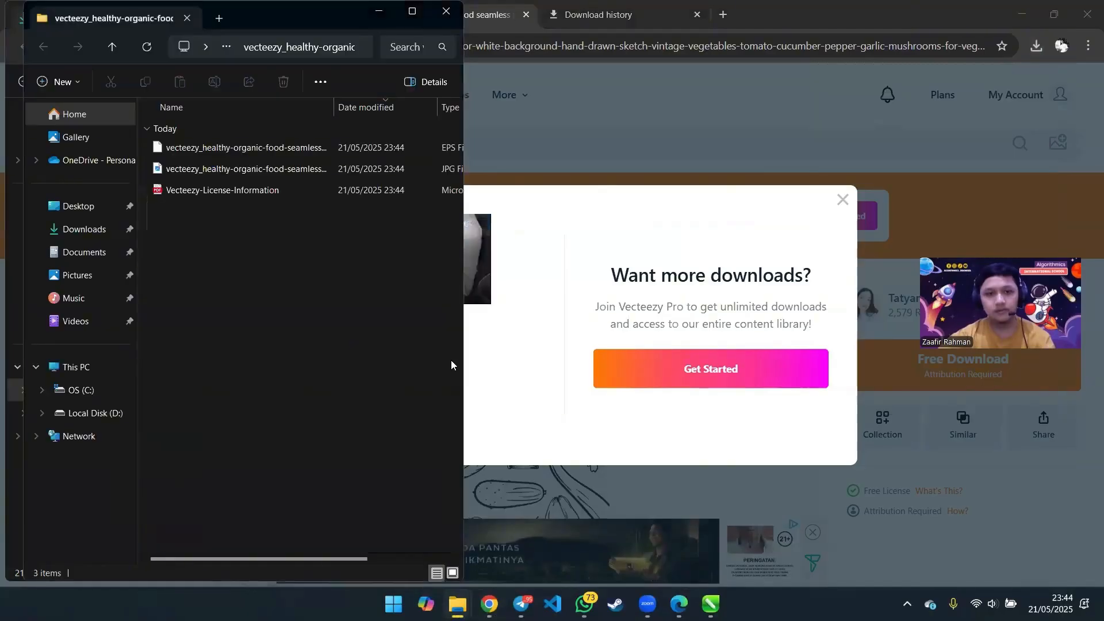
{"action": "left_click", "coordinate": [248, 149]}
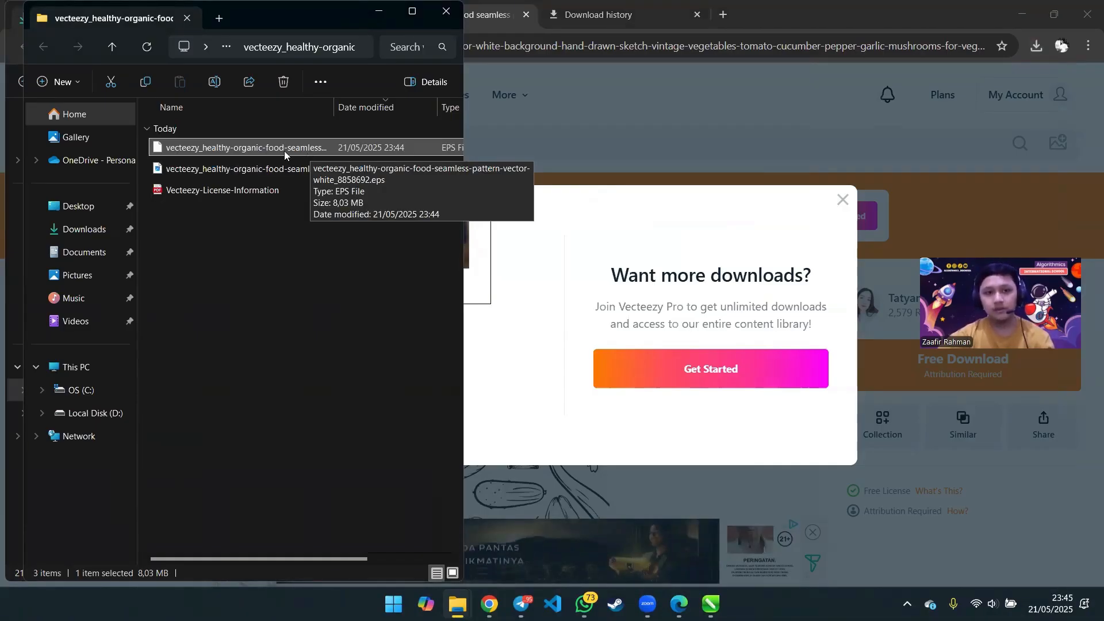
{"action": "key", "text": "alt+Tab"}
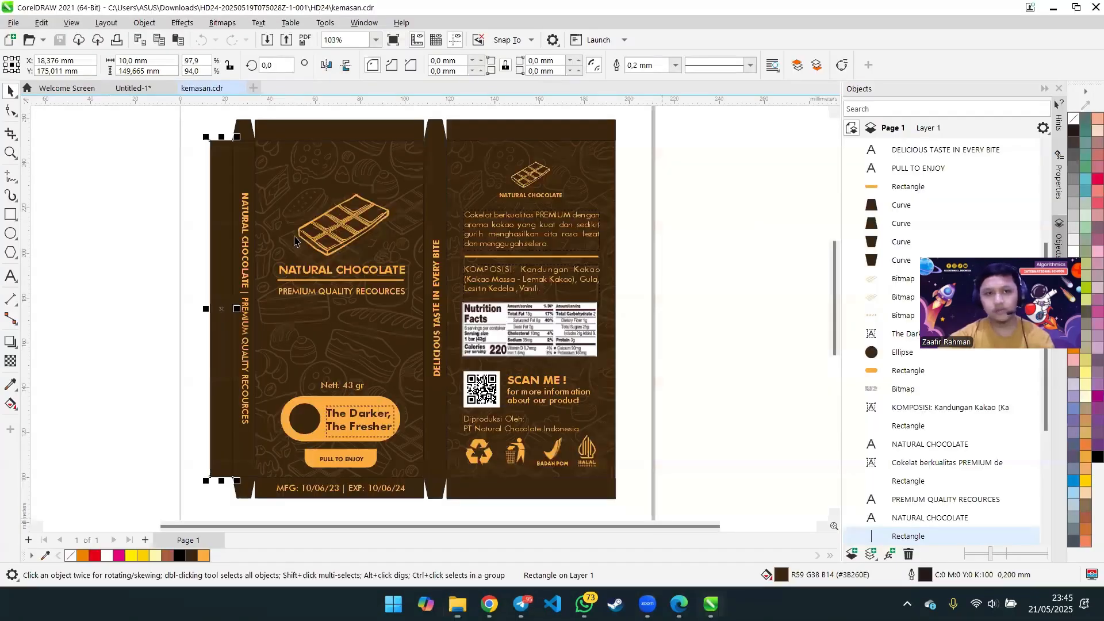
{"action": "left_click", "coordinate": [128, 143]}
- Open the healthy organic food pattern EPS from its extracted folder in Downloads, importing its text as curves
{"action": "left_click", "coordinate": [11, 39]}
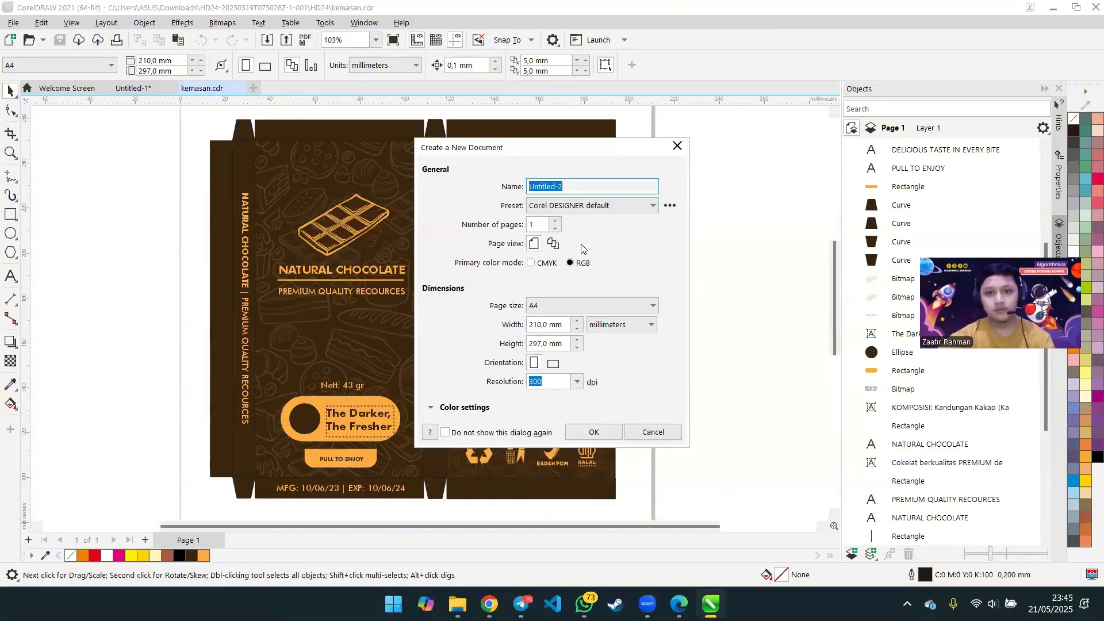
{"action": "left_click", "coordinate": [677, 146]}
{"action": "left_click", "coordinate": [12, 22]}
{"action": "left_click", "coordinate": [24, 65]}
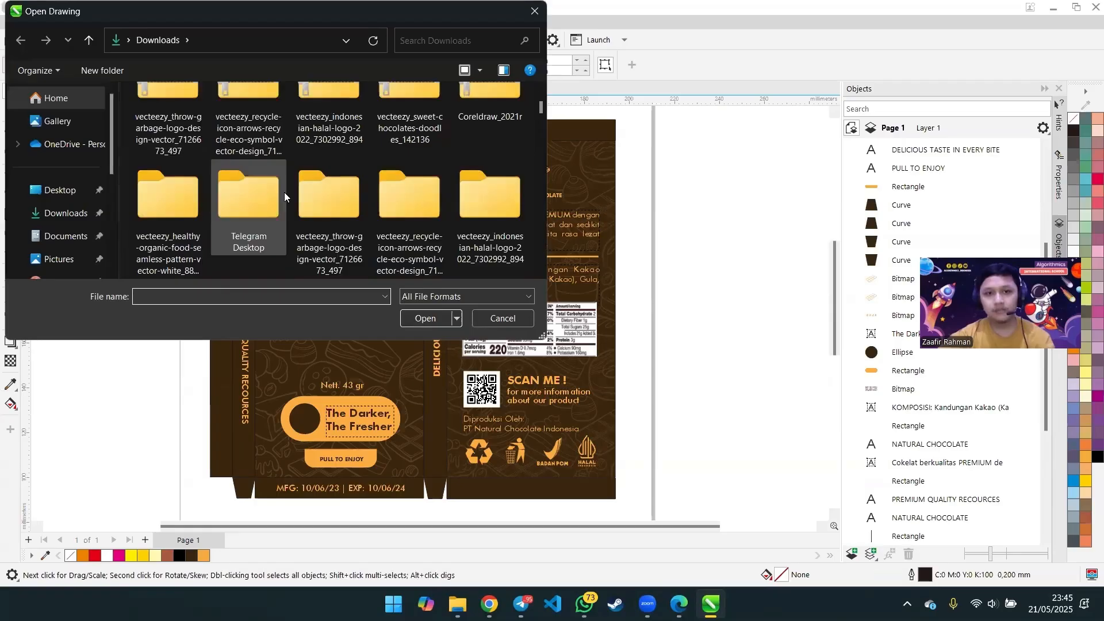
{"action": "scroll", "coordinate": [284, 192], "scroll_direction": "up", "scroll_amount": 1}
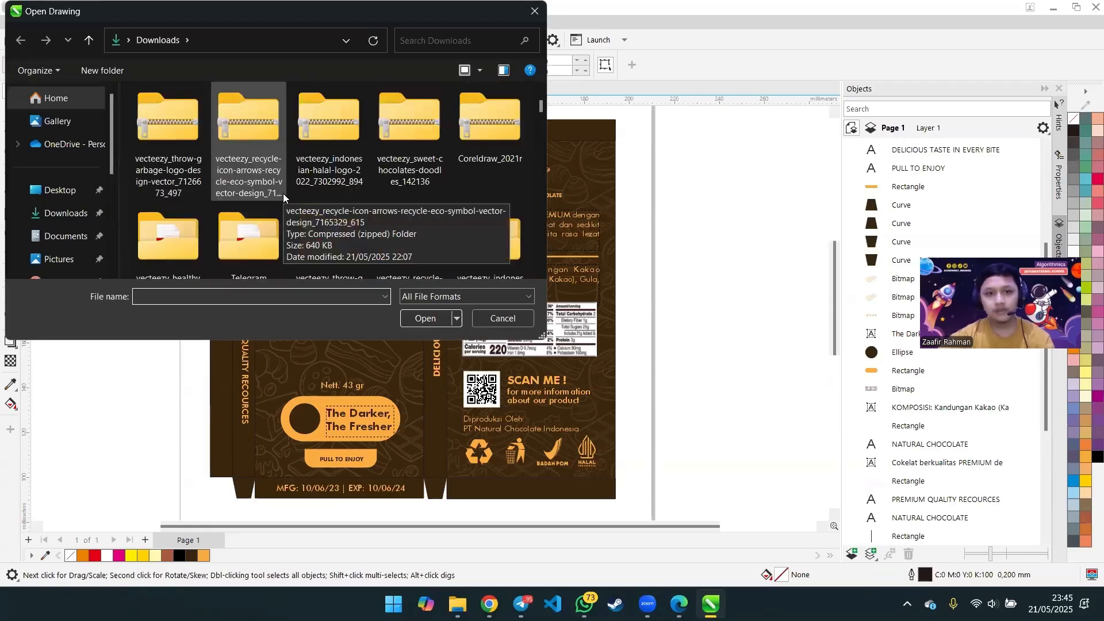
{"action": "scroll", "coordinate": [235, 180], "scroll_direction": "down", "scroll_amount": 2}
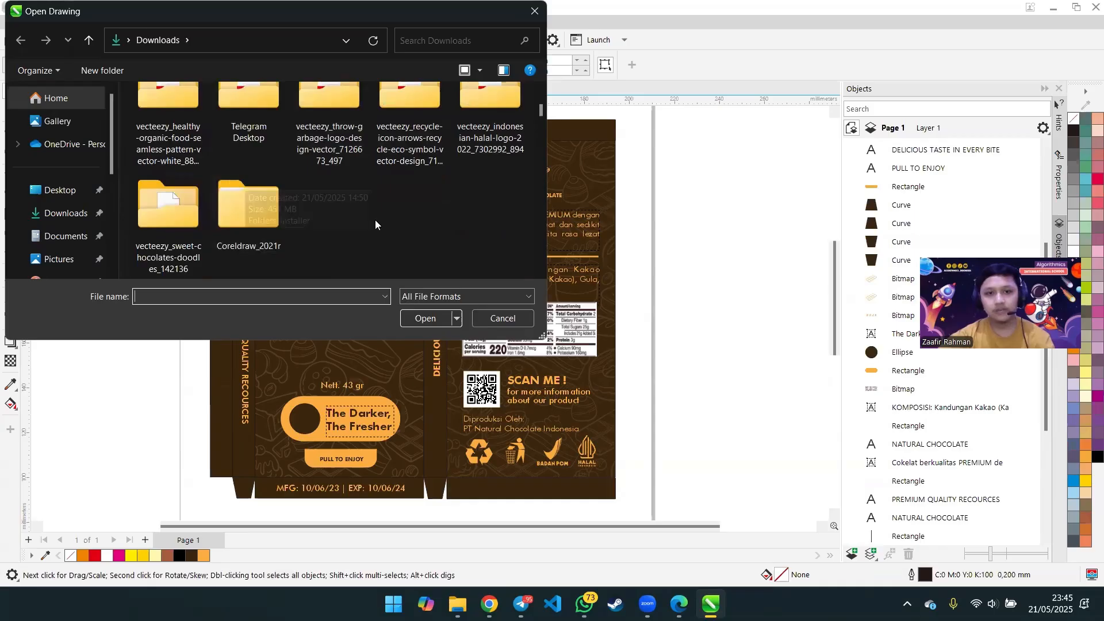
{"action": "double_click", "coordinate": [185, 135]}
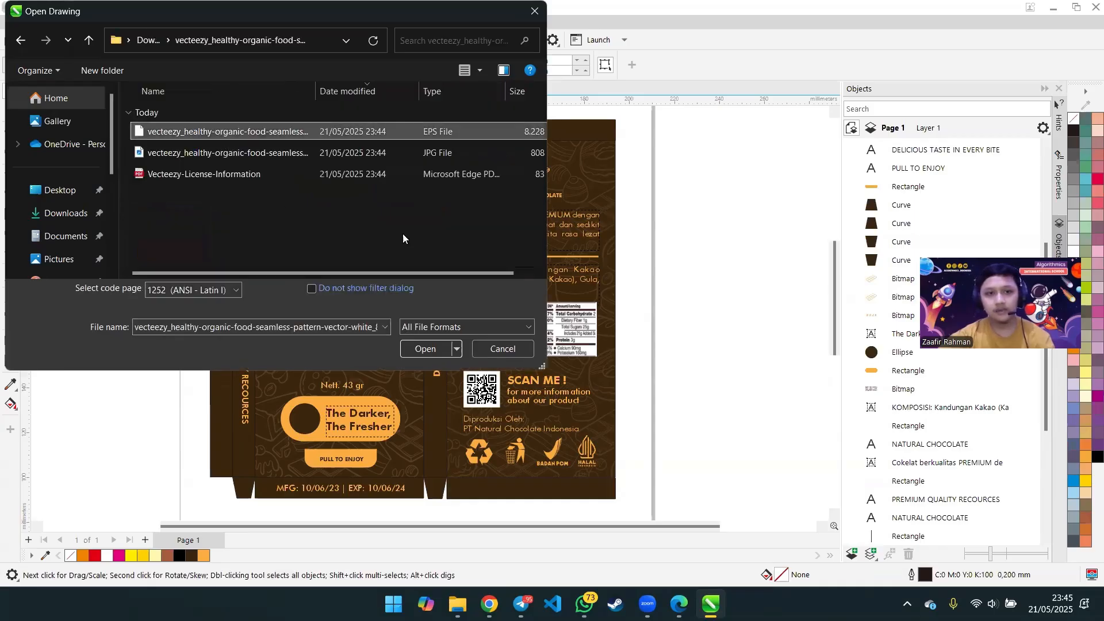
{"action": "left_click", "coordinate": [443, 349]}
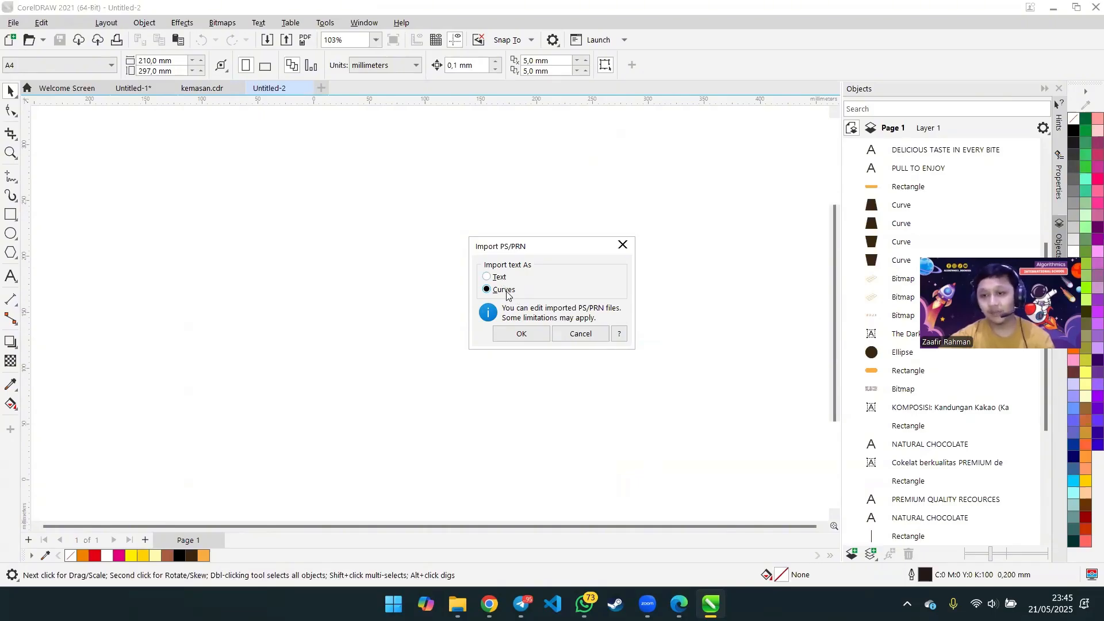
{"action": "left_click", "coordinate": [510, 276]}
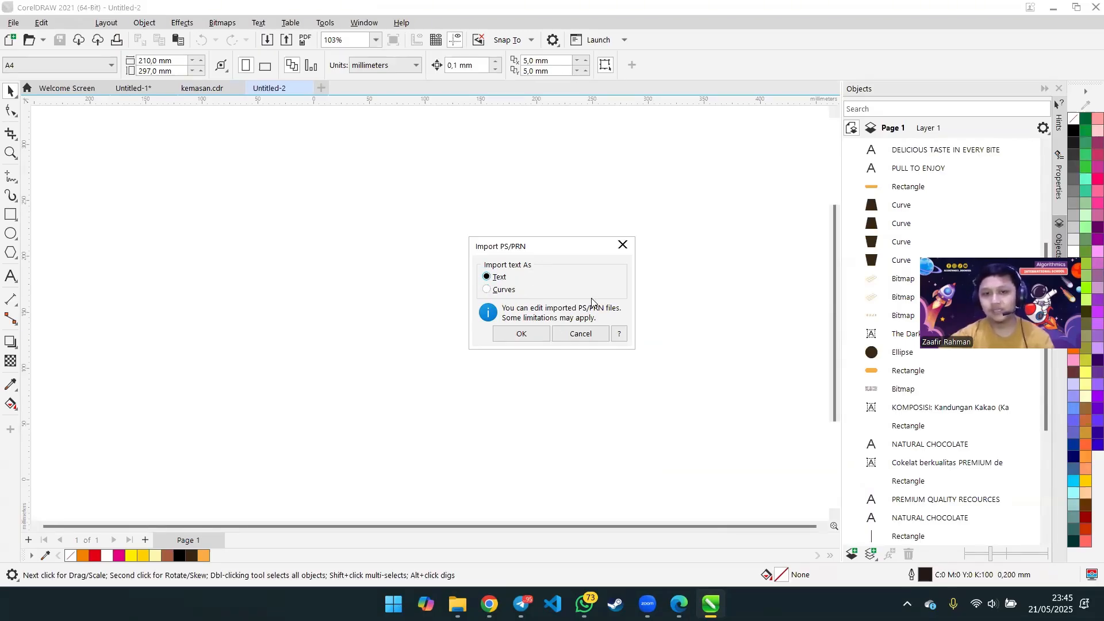
{"action": "left_click", "coordinate": [506, 291]}
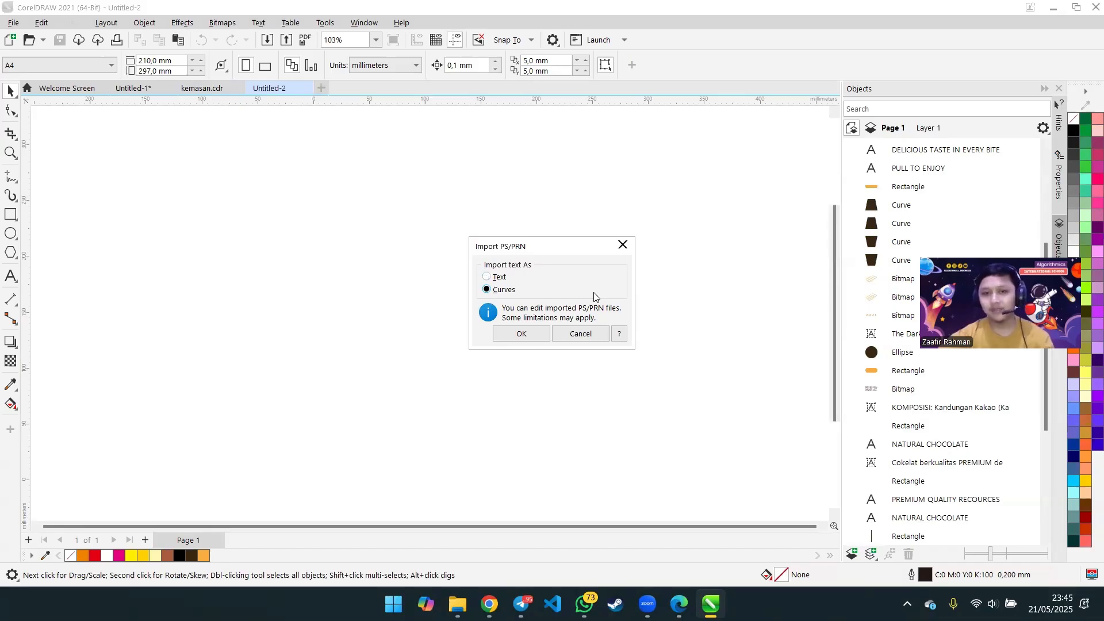
{"action": "left_click", "coordinate": [520, 334]}
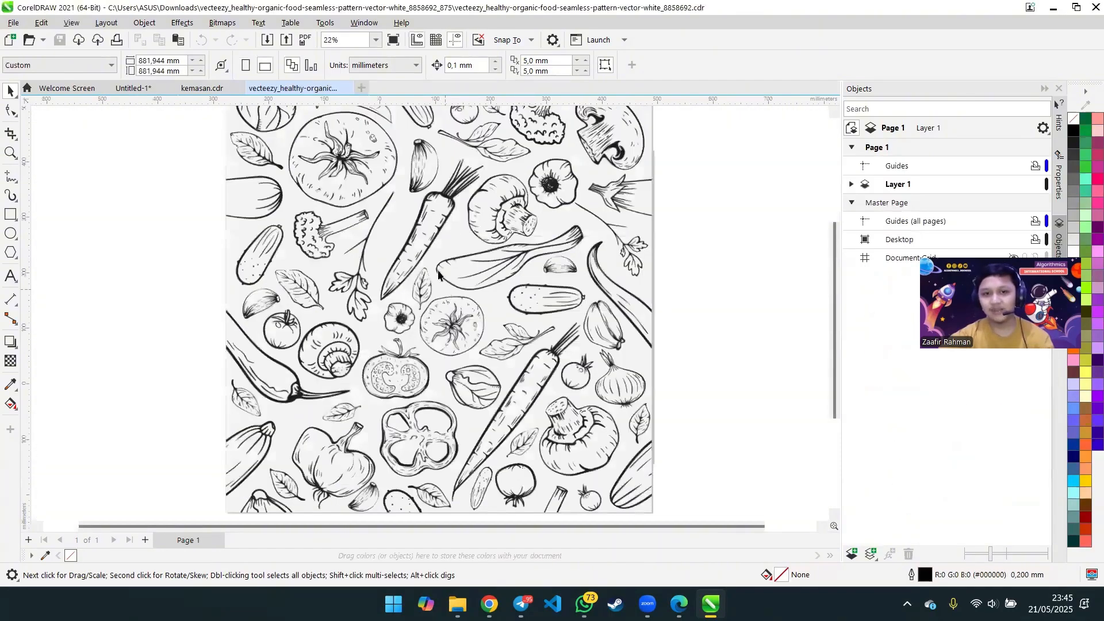
- Move the light grey background square clear of the vegetable pattern and select all the vegetable drawings
{"action": "left_click", "coordinate": [456, 252]}
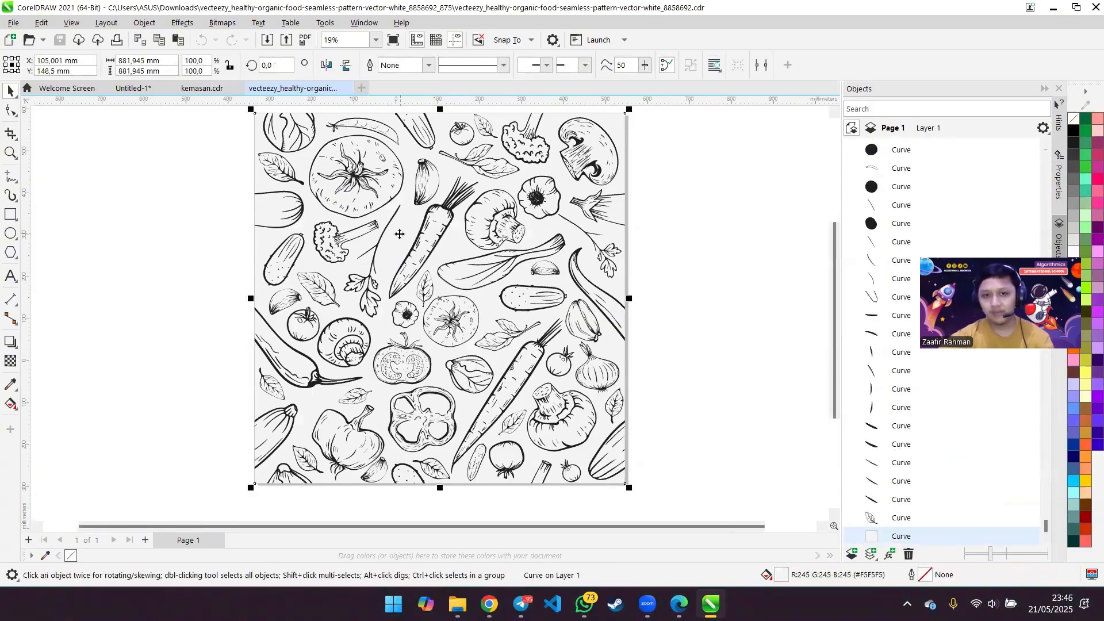
{"action": "left_click_drag", "start_coordinate": [399, 235], "coordinate": [748, 360]}
{"action": "left_click_drag", "start_coordinate": [693, 289], "coordinate": [782, 331]}
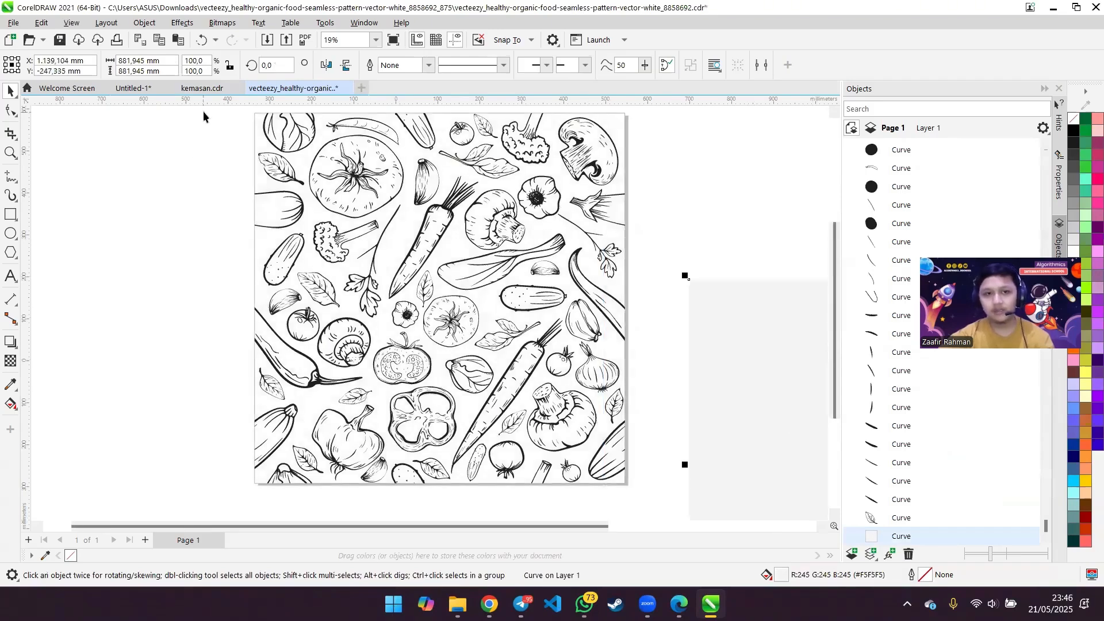
{"action": "left_click_drag", "start_coordinate": [208, 113], "coordinate": [644, 496]}
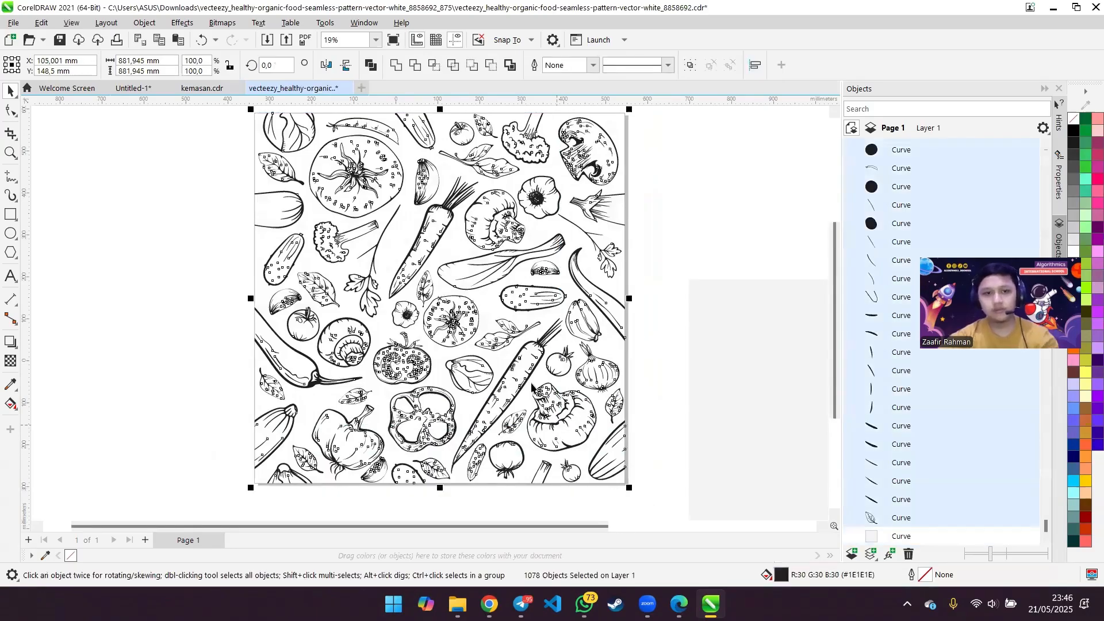
- Try to paste the ungrouped vegetable drawings into Untitled-1 and scale them down
{"action": "left_click", "coordinate": [134, 88]}
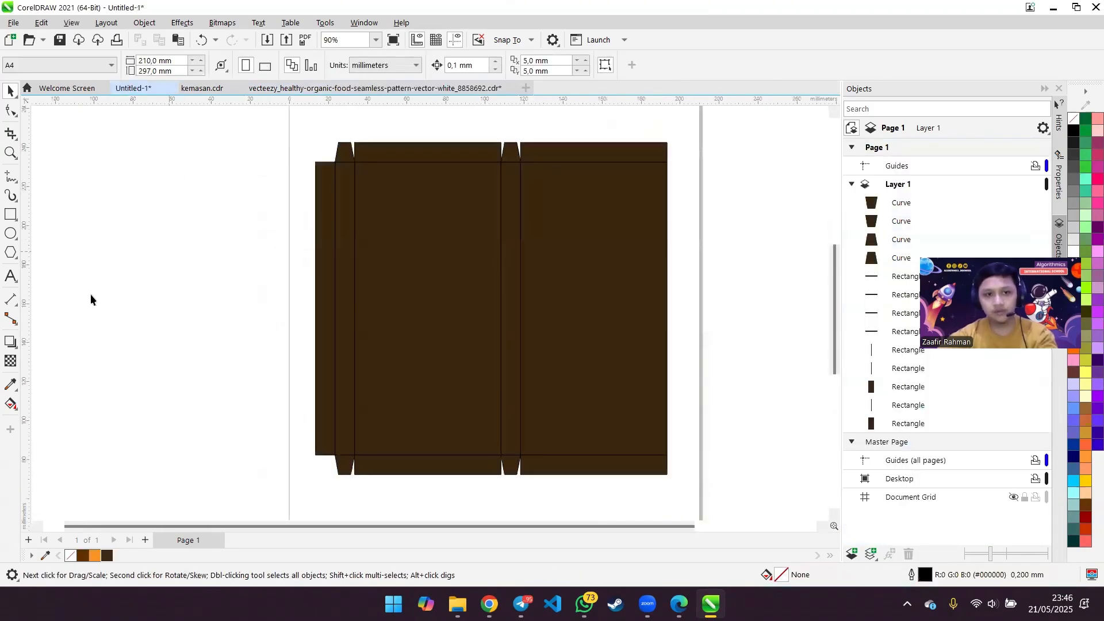
{"action": "key", "text": "ctrl+v"}
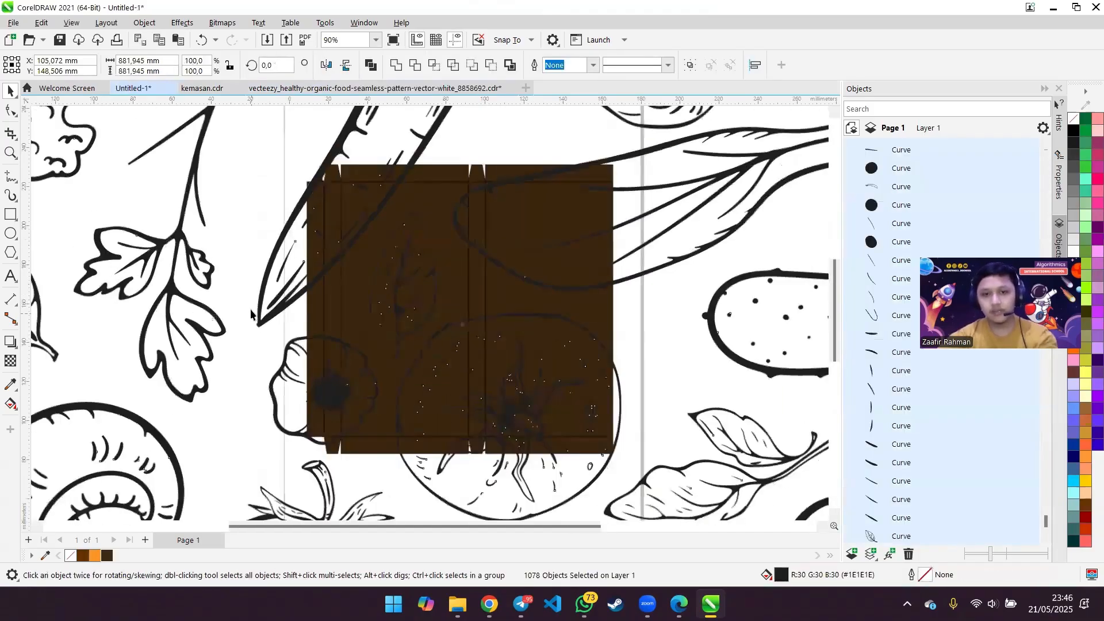
{"action": "scroll", "coordinate": [251, 314], "scroll_direction": "down", "scroll_amount": 5}
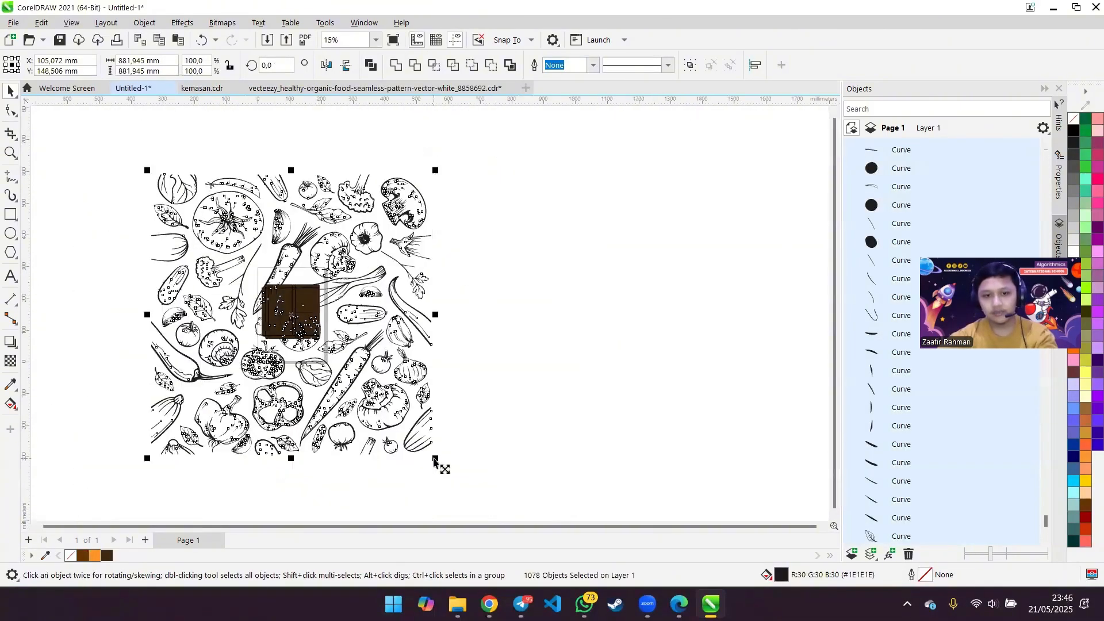
{"action": "left_click_drag", "start_coordinate": [435, 457], "coordinate": [339, 369]}
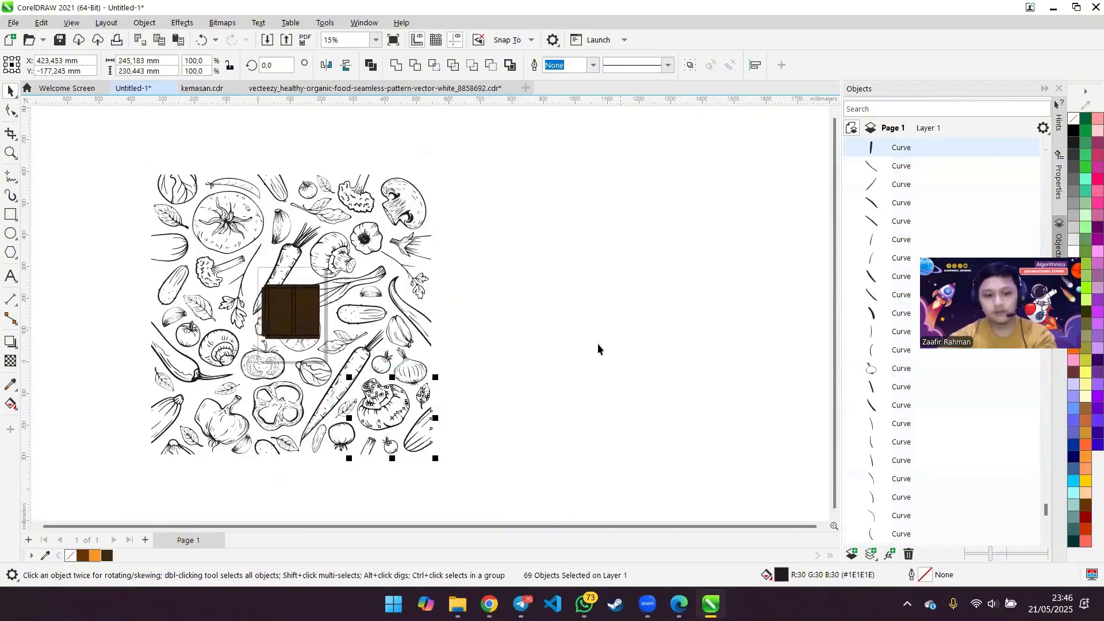
{"action": "key", "text": "ctrl+z"}
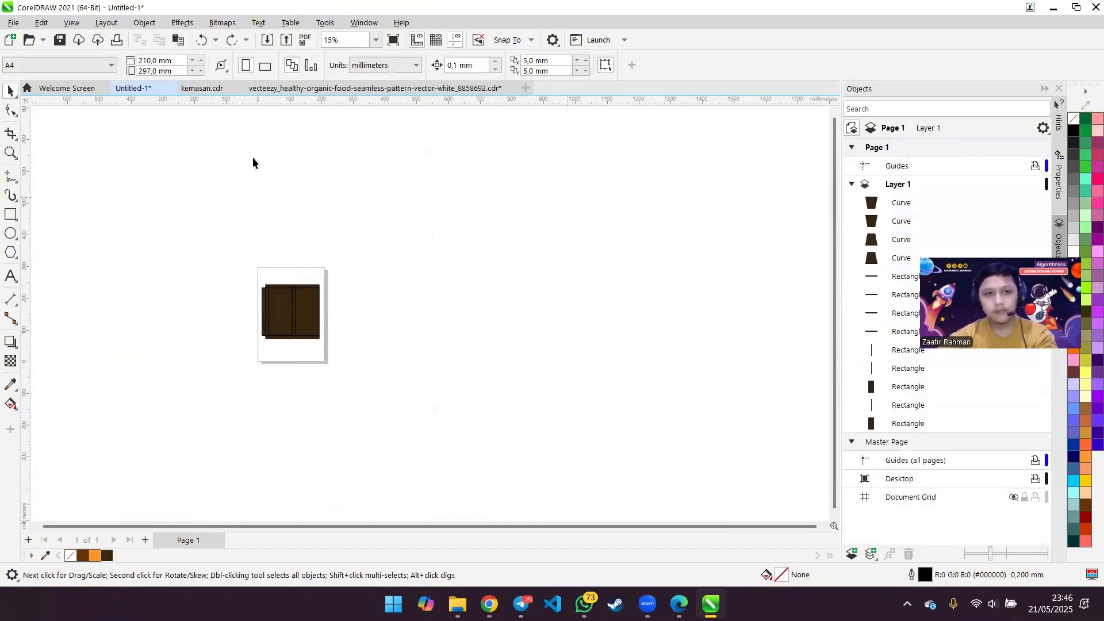
- Group all the vegetable drawings in the Vecteezy pattern document and copy the group
{"action": "left_click", "coordinate": [318, 89]}
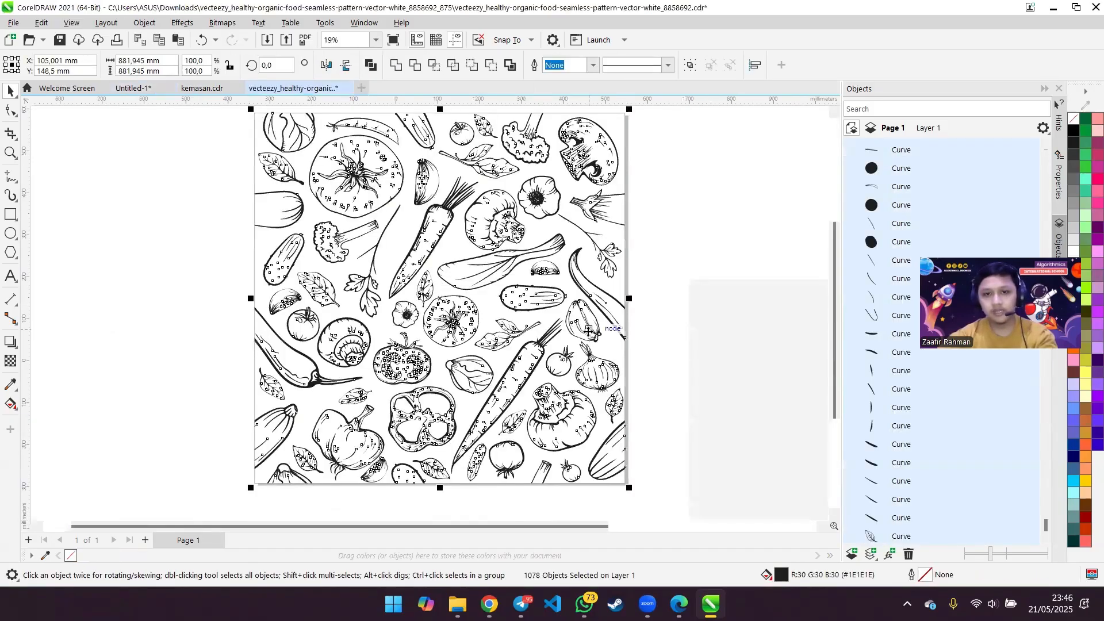
{"action": "key", "text": "ctrl+g"}
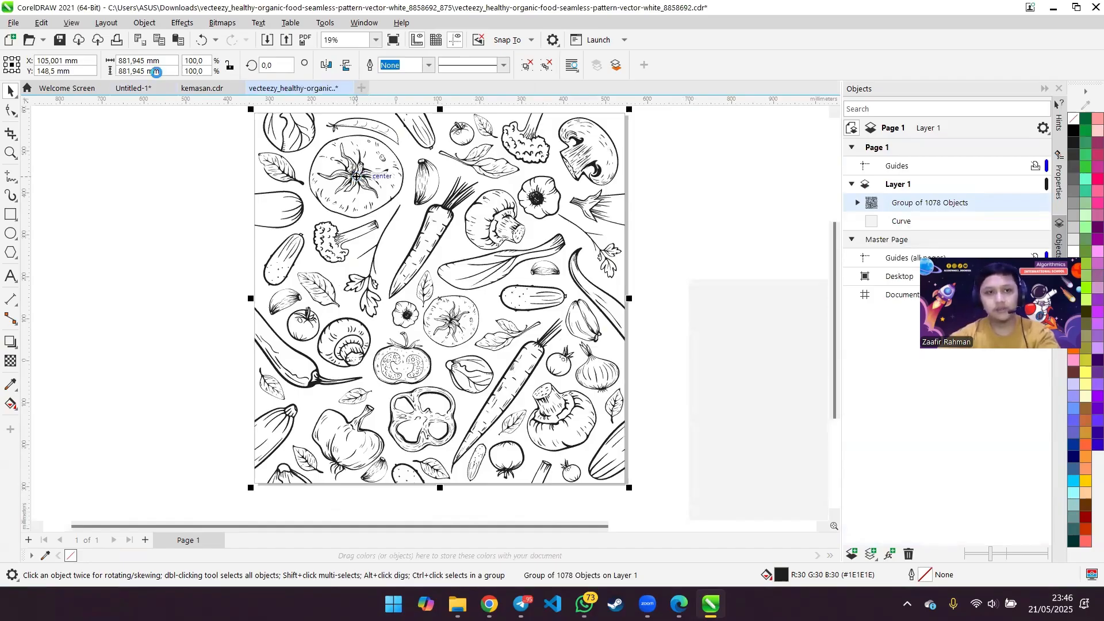
{"action": "key", "text": "ctrl+c"}
{"action": "key", "text": "ctrl+v"}
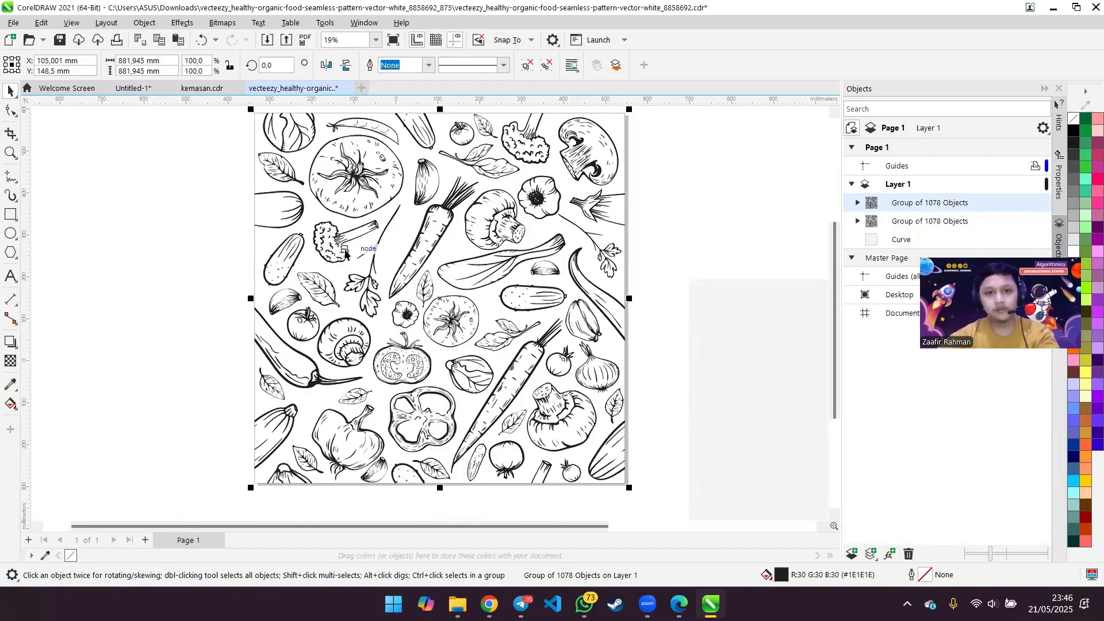
- Paste the grouped vegetable pattern into Untitled-1, scale it to about 257 mm square and place it beside the page
{"action": "left_click", "coordinate": [135, 89]}
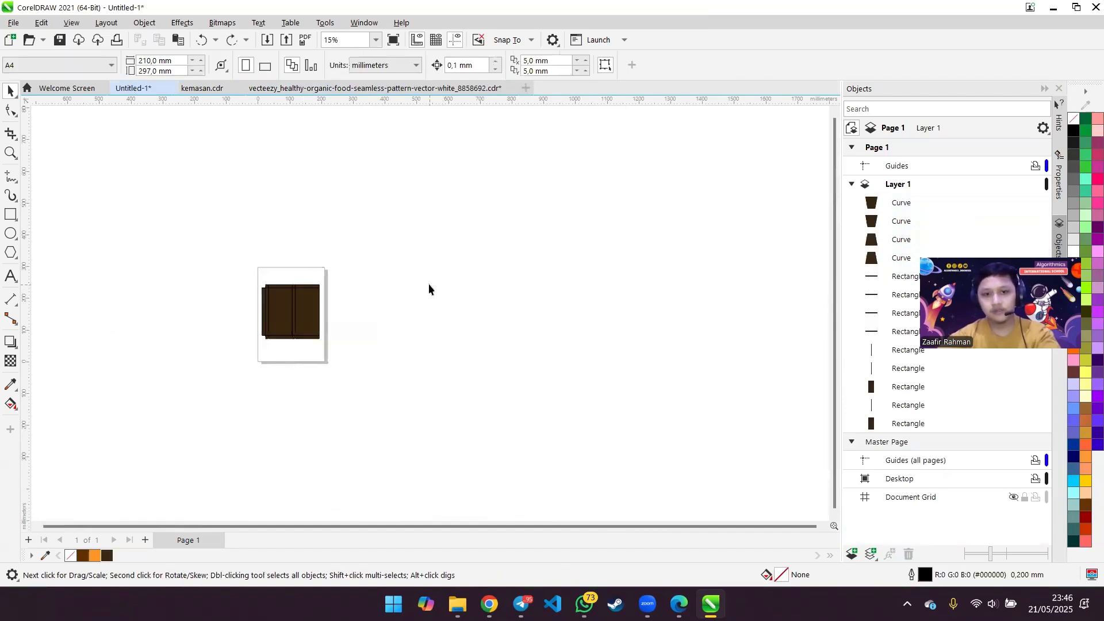
{"action": "key", "text": "ctrl+v"}
{"action": "left_click_drag", "start_coordinate": [435, 172], "coordinate": [237, 371]}
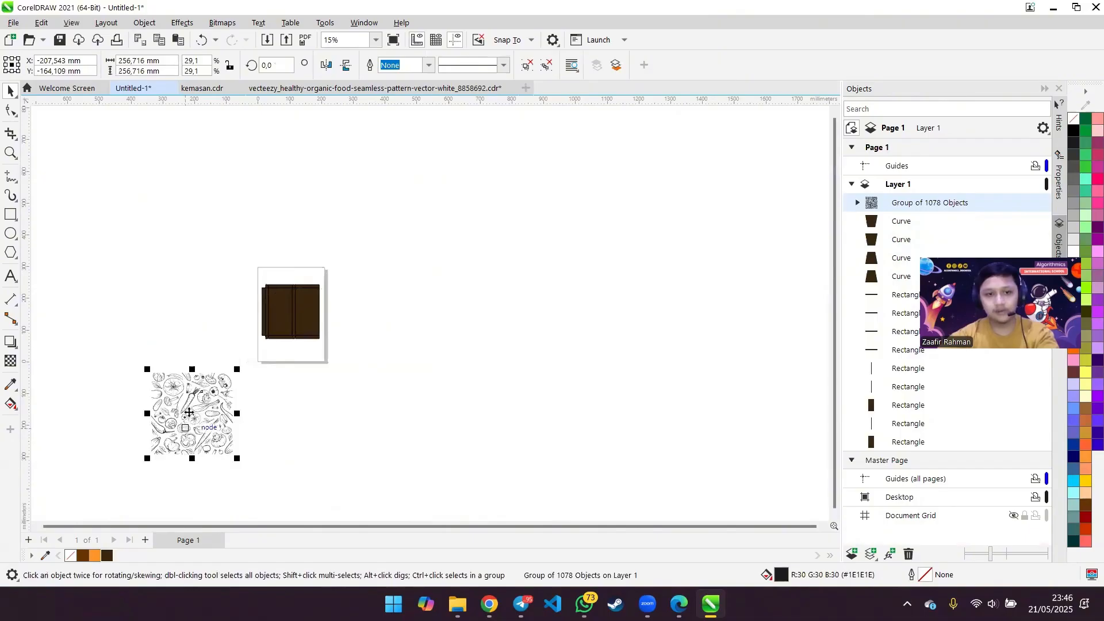
{"action": "scroll", "coordinate": [185, 427], "scroll_direction": "up", "scroll_amount": 2}
{"action": "left_click_drag", "start_coordinate": [216, 429], "coordinate": [264, 213]}
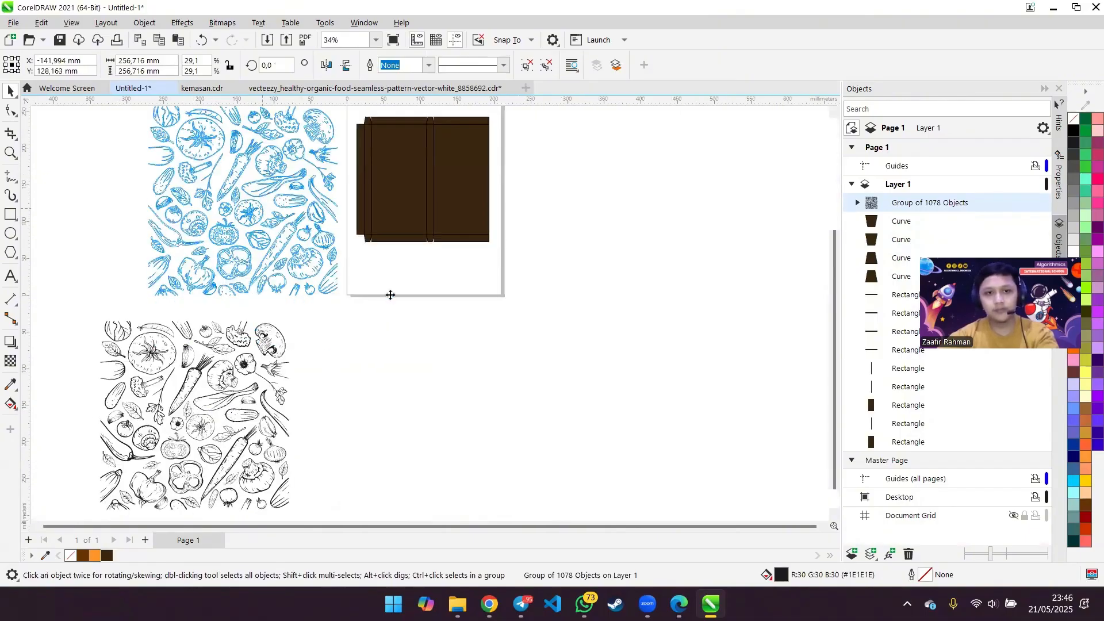
{"action": "scroll", "coordinate": [312, 268], "scroll_direction": "up", "scroll_amount": 1}
{"action": "scroll", "coordinate": [834, 374], "scroll_direction": "up", "scroll_amount": 1}
{"action": "left_click_drag", "start_coordinate": [835, 378], "coordinate": [838, 324]}
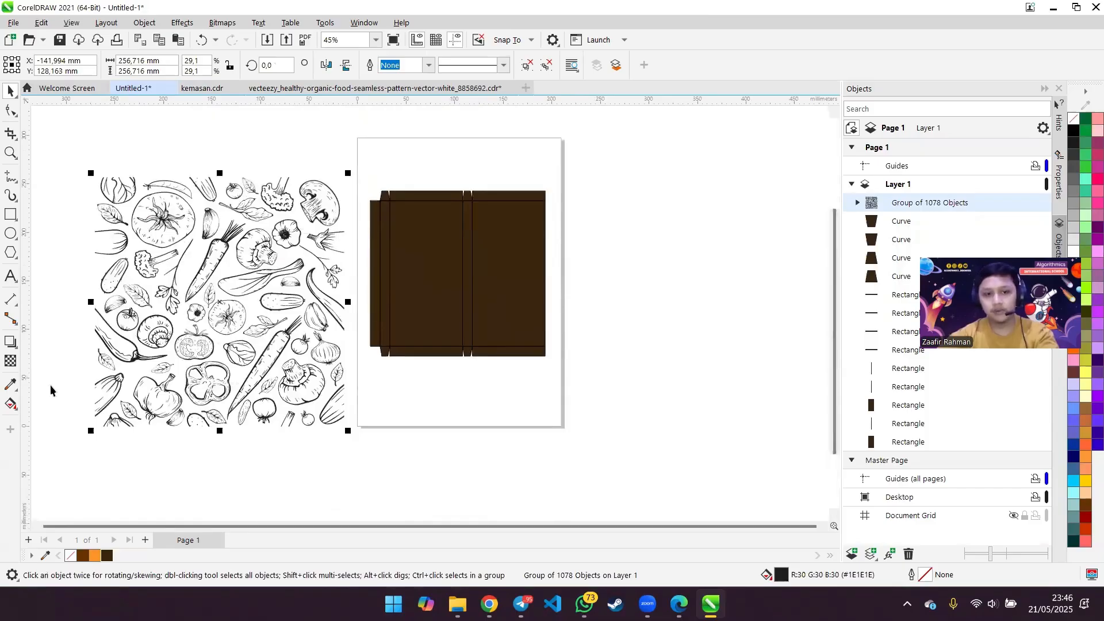
- Try the vegetable pattern in orange #FE9526 over the brown dieline and delete it
{"action": "left_click", "coordinate": [95, 556]}
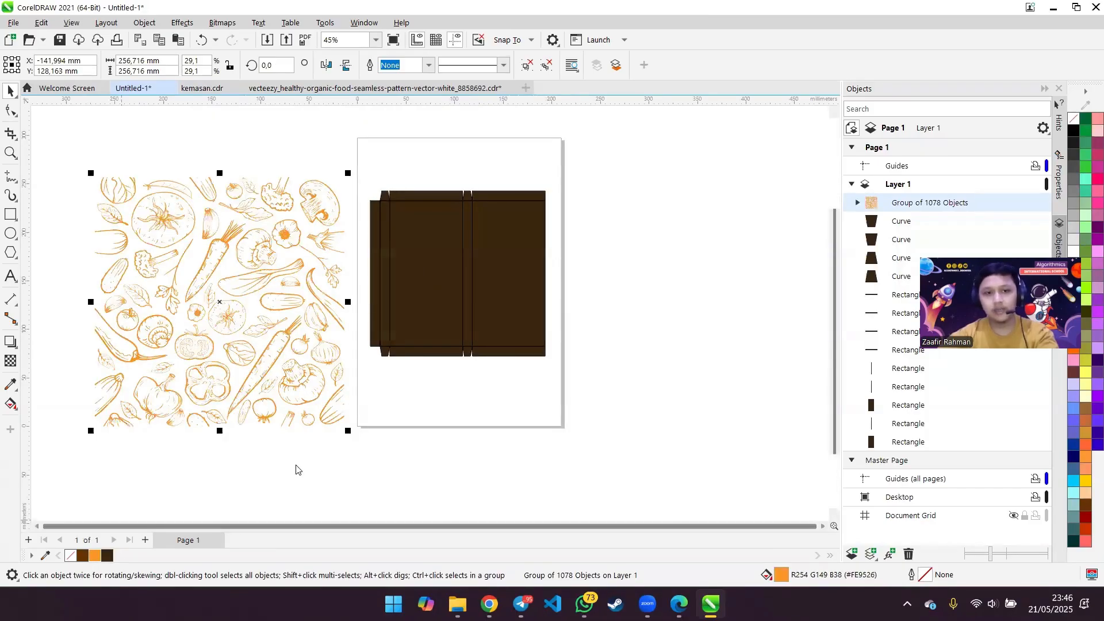
{"action": "left_click_drag", "start_coordinate": [219, 270], "coordinate": [444, 256]}
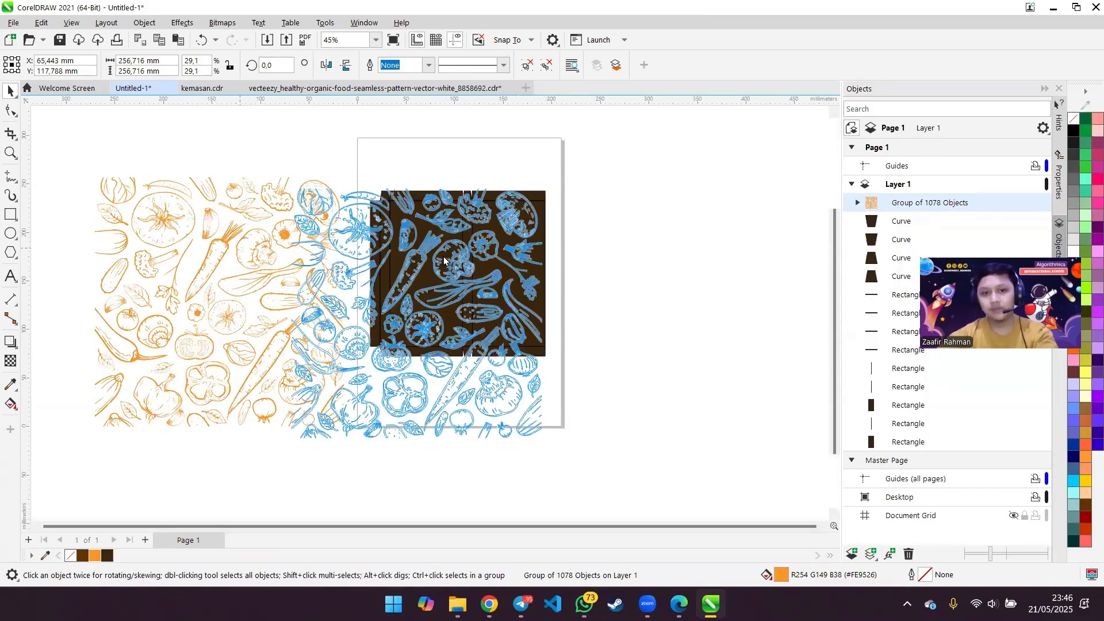
{"action": "left_click_drag", "start_coordinate": [441, 303], "coordinate": [273, 290]}
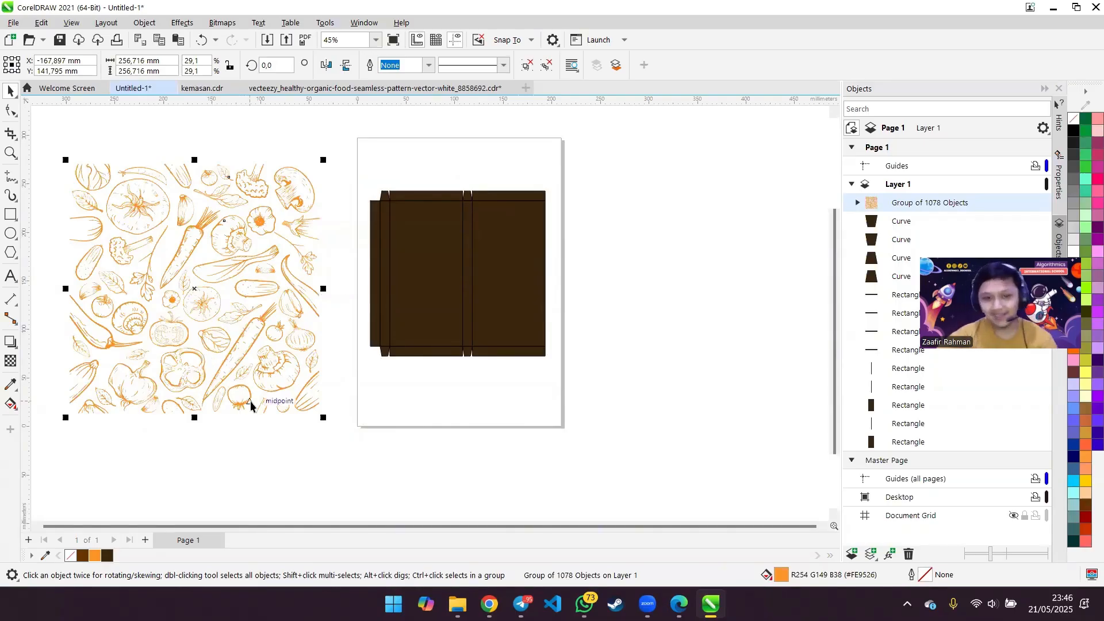
{"action": "key", "text": "Delete"}
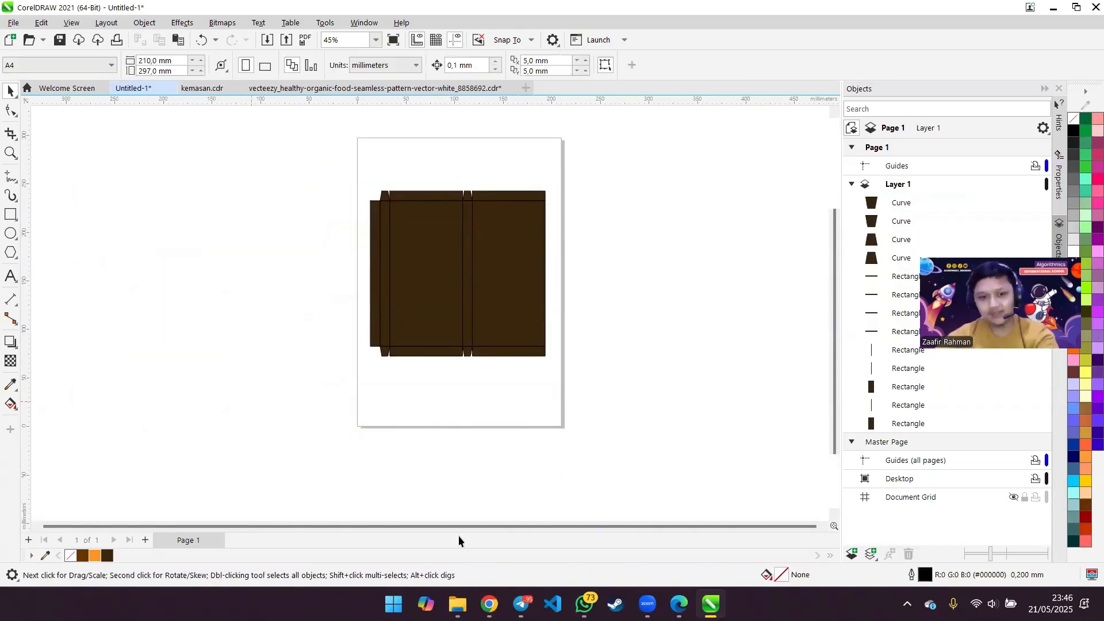
{"action": "mouse_move", "coordinate": [457, 604]}
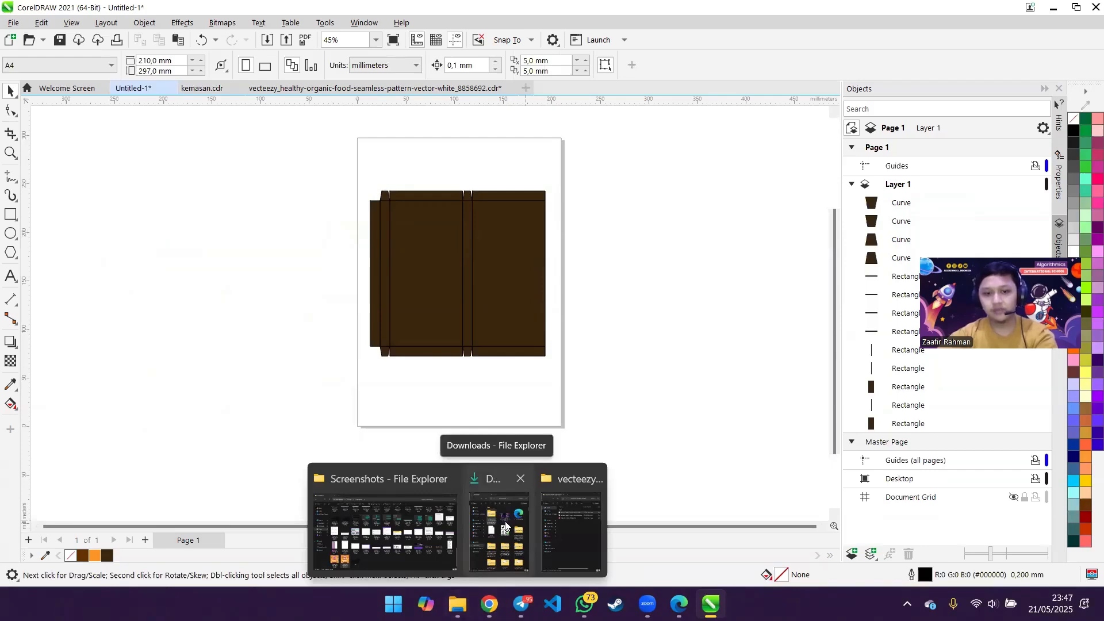
{"action": "left_click", "coordinate": [468, 522]}
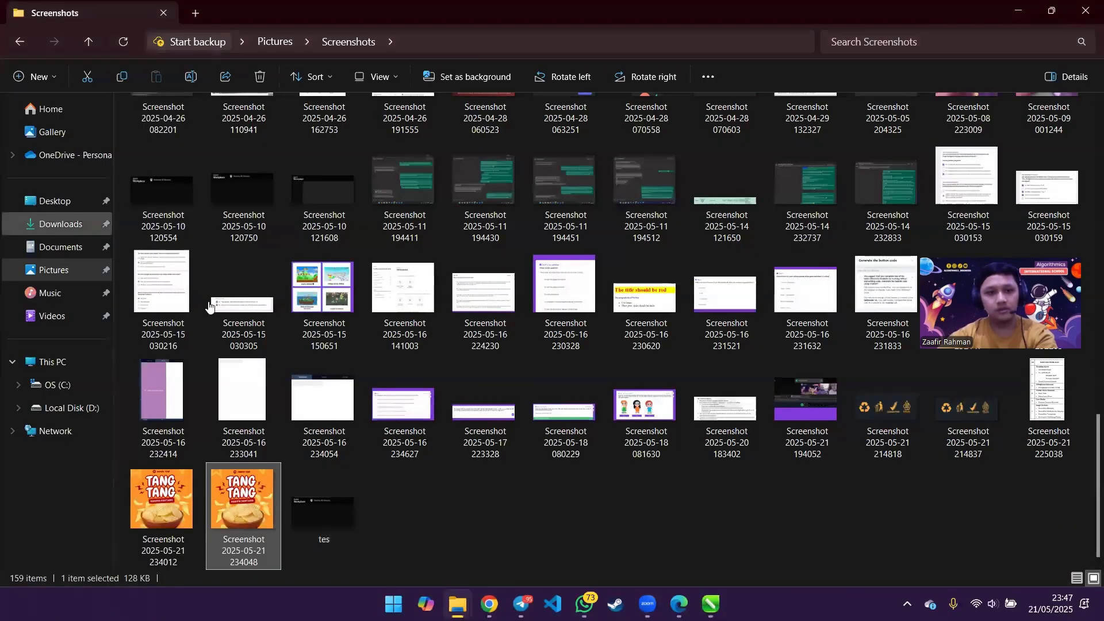
{"action": "left_click", "coordinate": [55, 224]}
{"action": "left_click", "coordinate": [655, 291]}
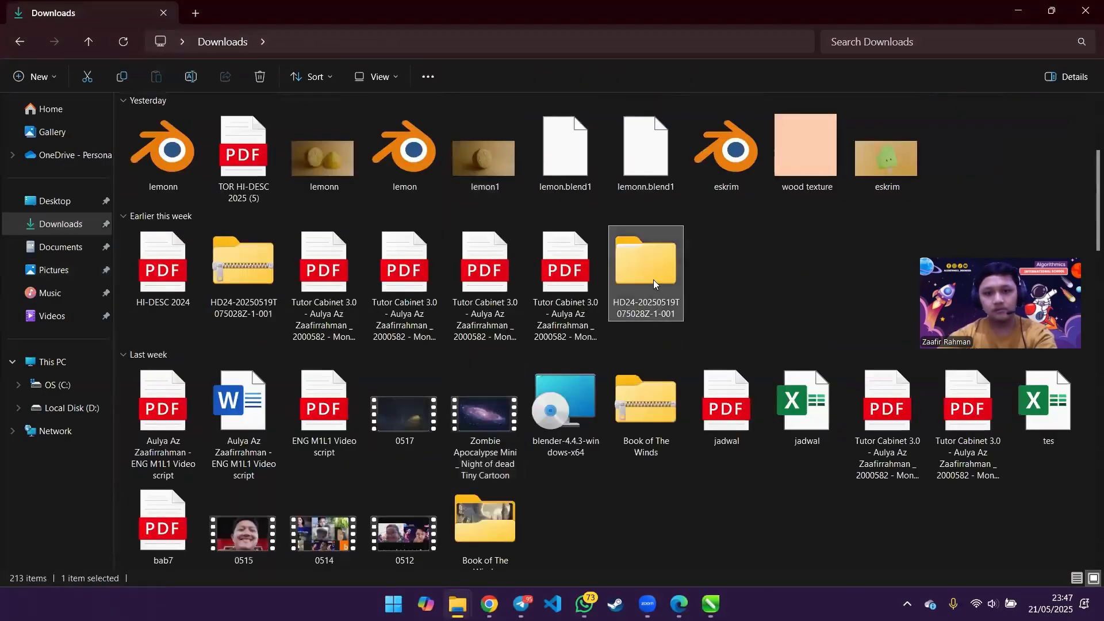
{"action": "key", "text": "Return"}
{"action": "double_click", "coordinate": [218, 147]}
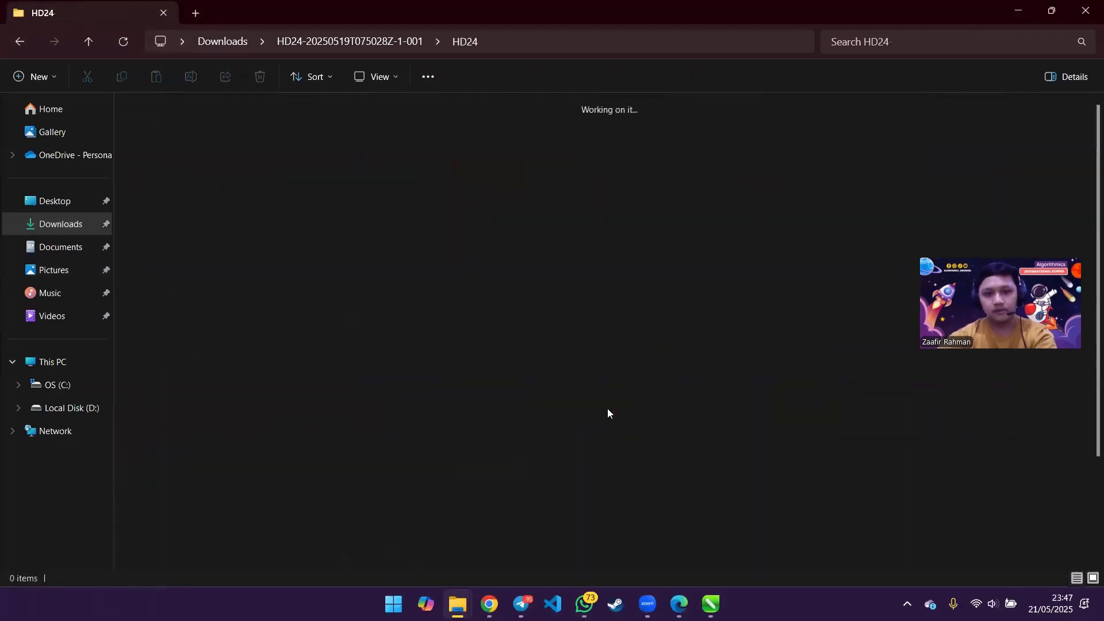
- Bring the pattern image from the HD24 folder into Untitled-1 in CorelDRAW and place it beside the page
{"action": "scroll", "coordinate": [607, 409], "scroll_direction": "down", "scroll_amount": 3}
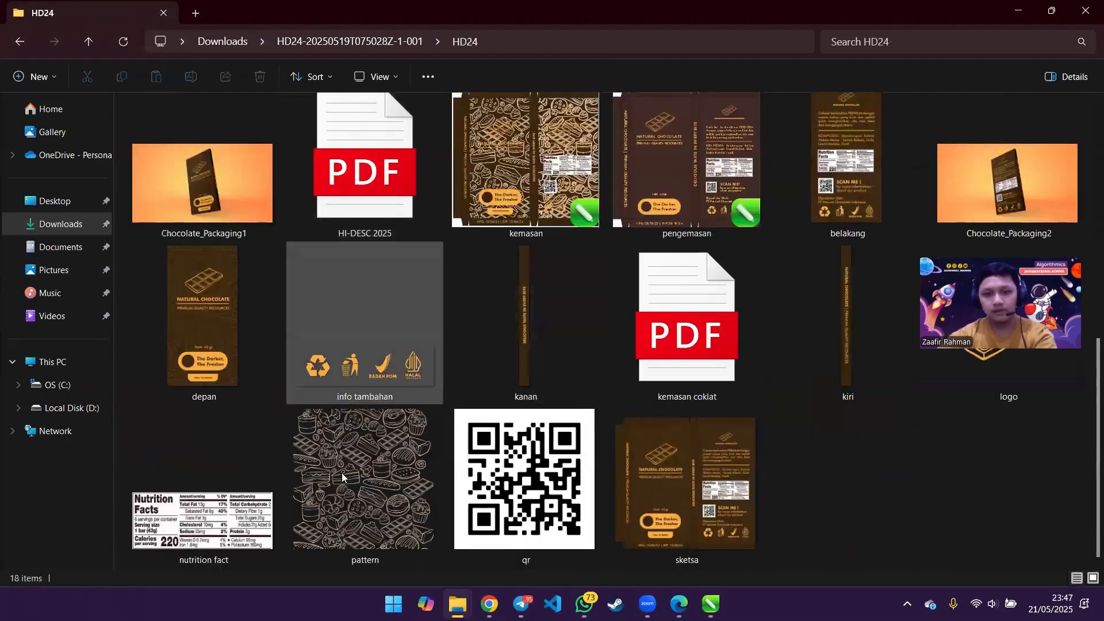
{"action": "left_click", "coordinate": [362, 477]}
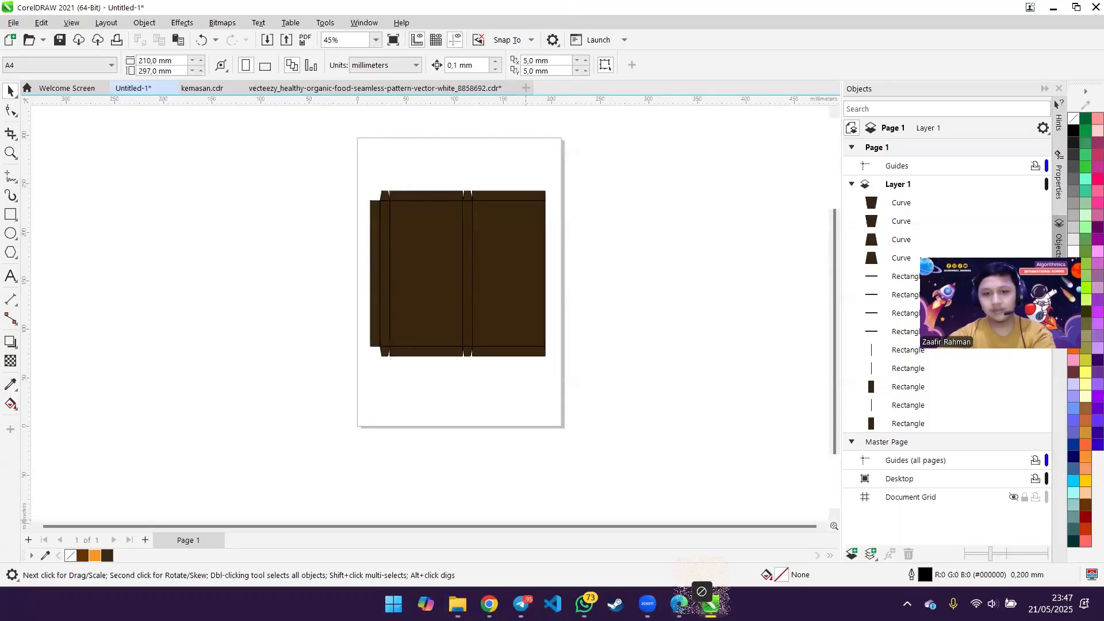
{"action": "left_click", "coordinate": [711, 604]}
{"action": "left_click_drag", "start_coordinate": [235, 355], "coordinate": [251, 229]}
{"action": "scroll", "coordinate": [364, 242], "scroll_direction": "up", "scroll_amount": 2}
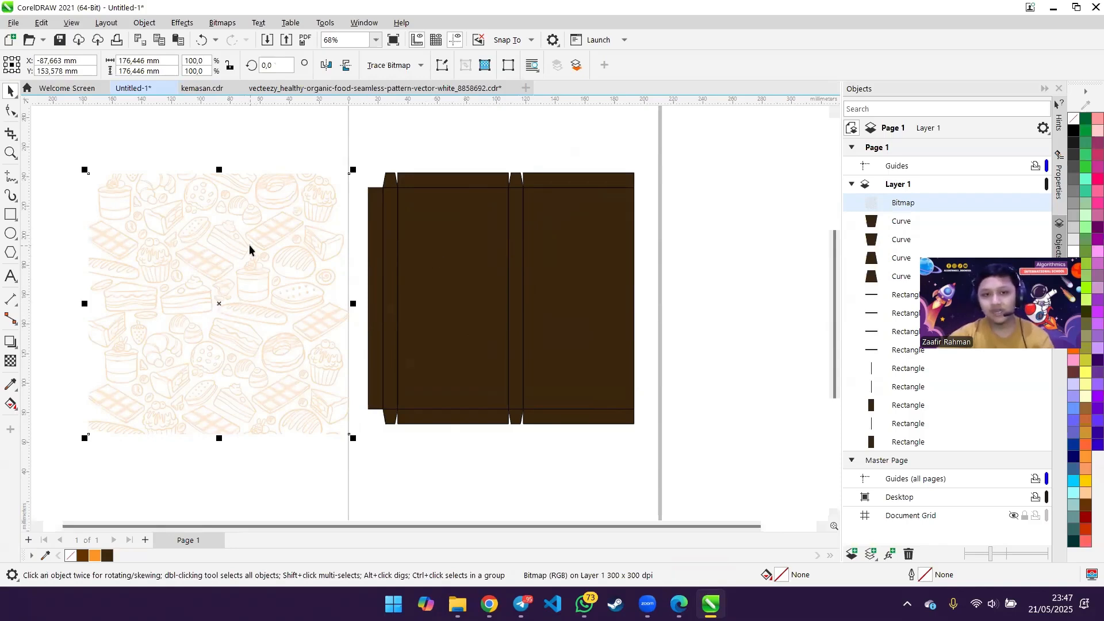
- Check the pattern on the kemasan.cdr design and move the imported pattern image over the brown dieline in Untitled-1
{"action": "left_click", "coordinate": [193, 87]}
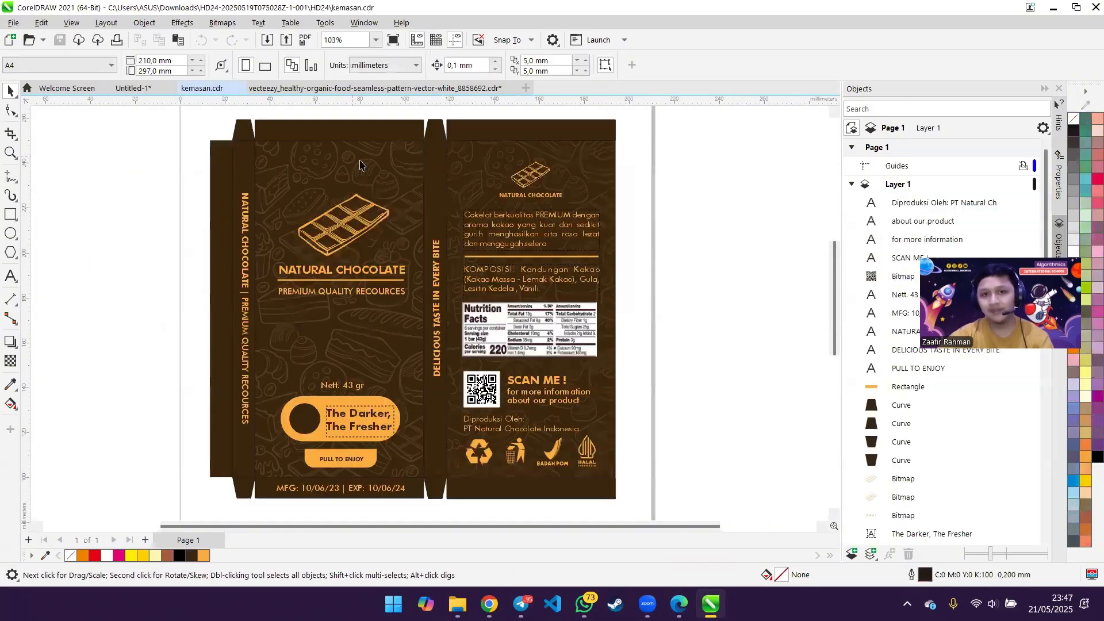
{"action": "left_click", "coordinate": [136, 91]}
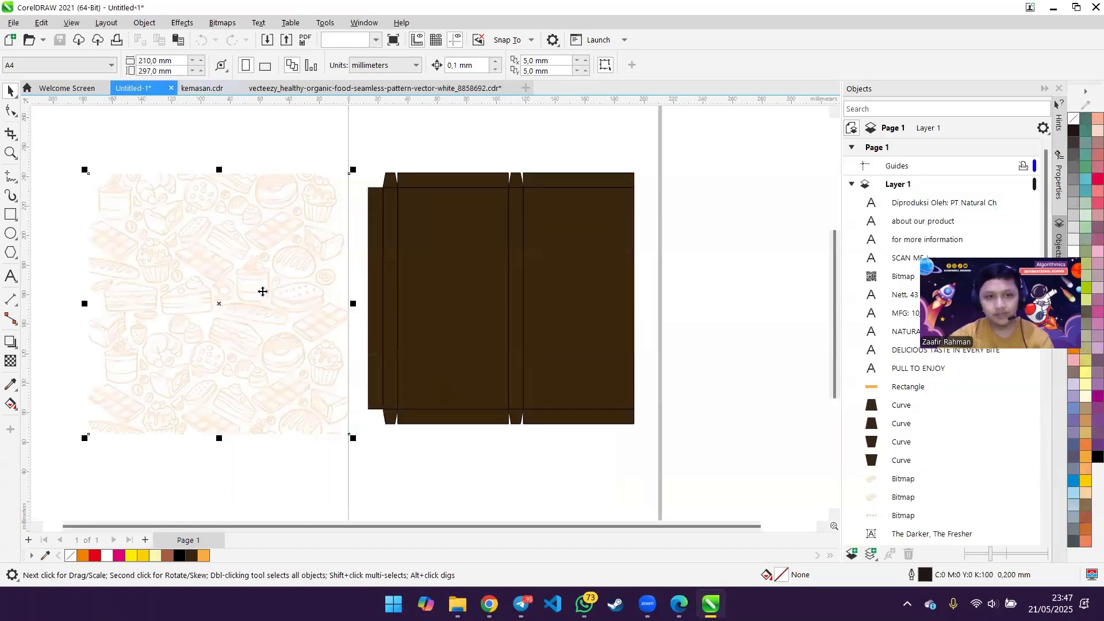
{"action": "left_click_drag", "start_coordinate": [242, 283], "coordinate": [523, 280]}
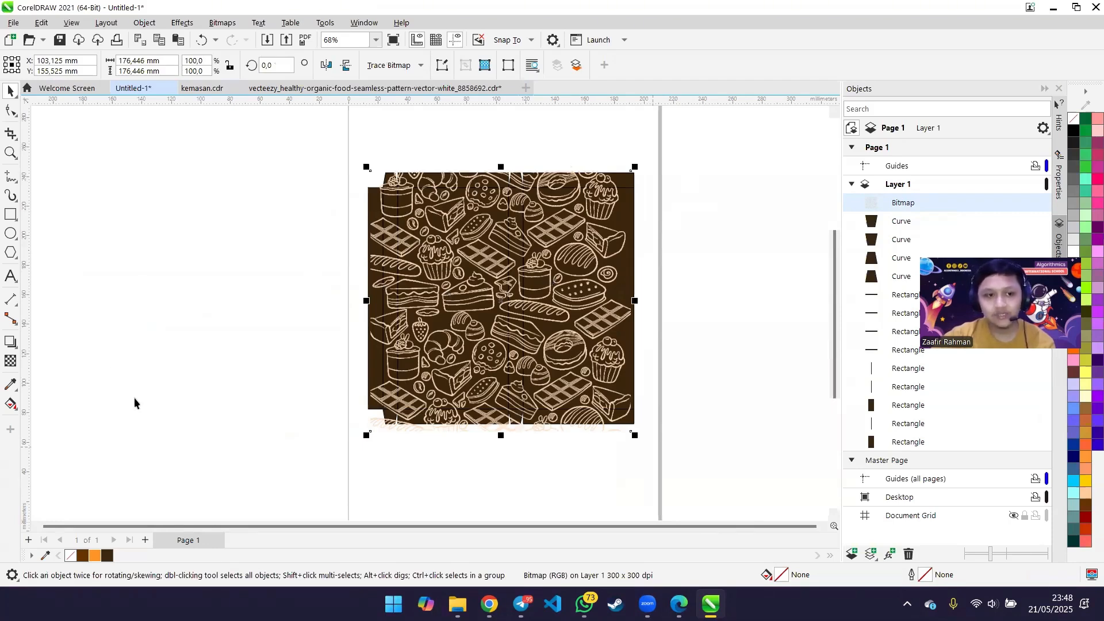
- Apply a uniform transparency of 91 to the pattern bitmap over the dieline
{"action": "left_click", "coordinate": [10, 362]}
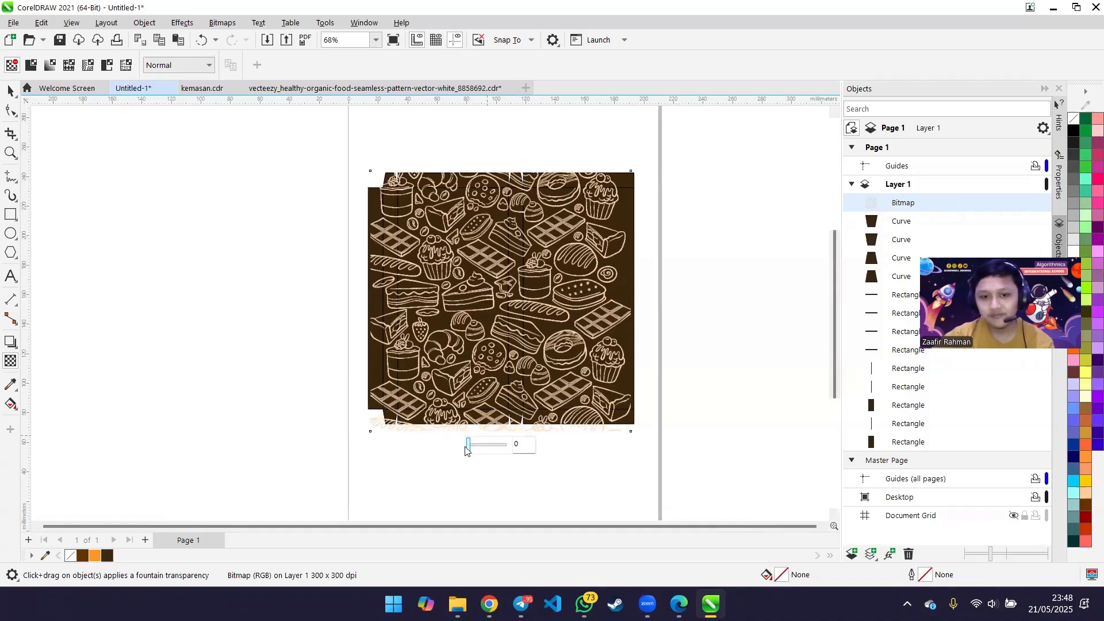
{"action": "left_click_drag", "start_coordinate": [470, 449], "coordinate": [504, 448]}
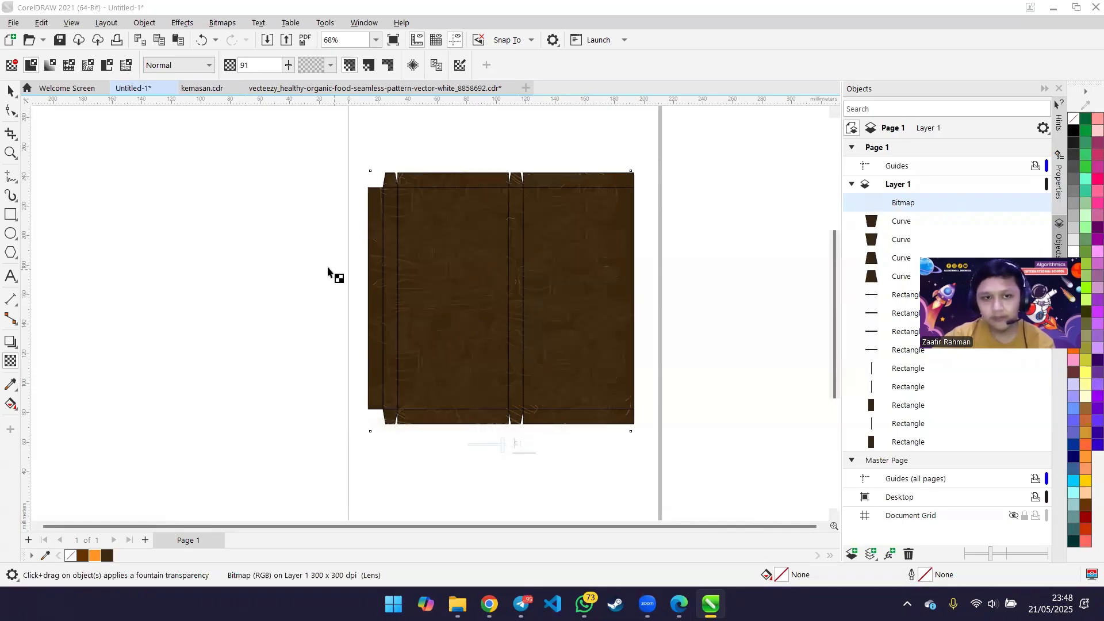
{"action": "left_click", "coordinate": [306, 263]}
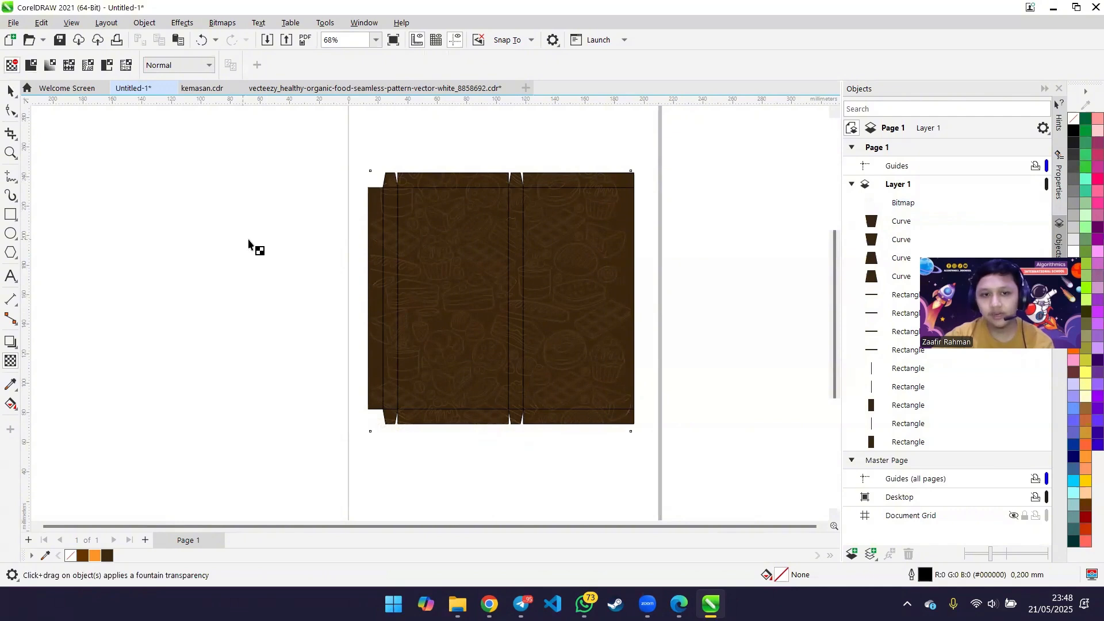
{"action": "left_click", "coordinate": [10, 91]}
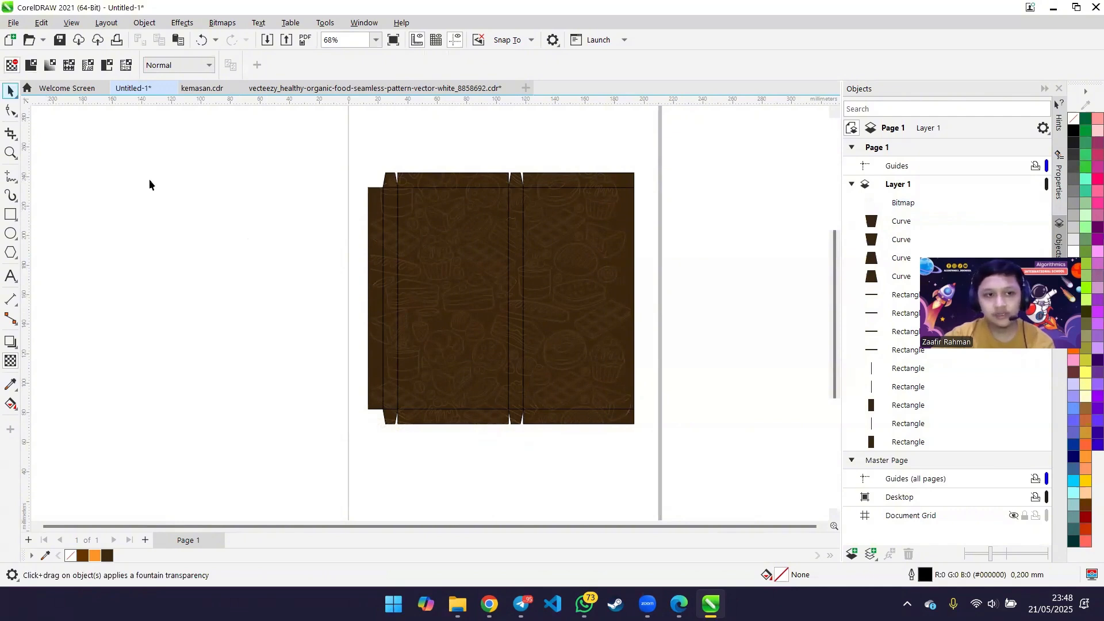
- Scale the transparent pattern bitmap down to about 156 mm square and place it off the page beside the dieline
{"action": "left_click", "coordinate": [460, 294]}
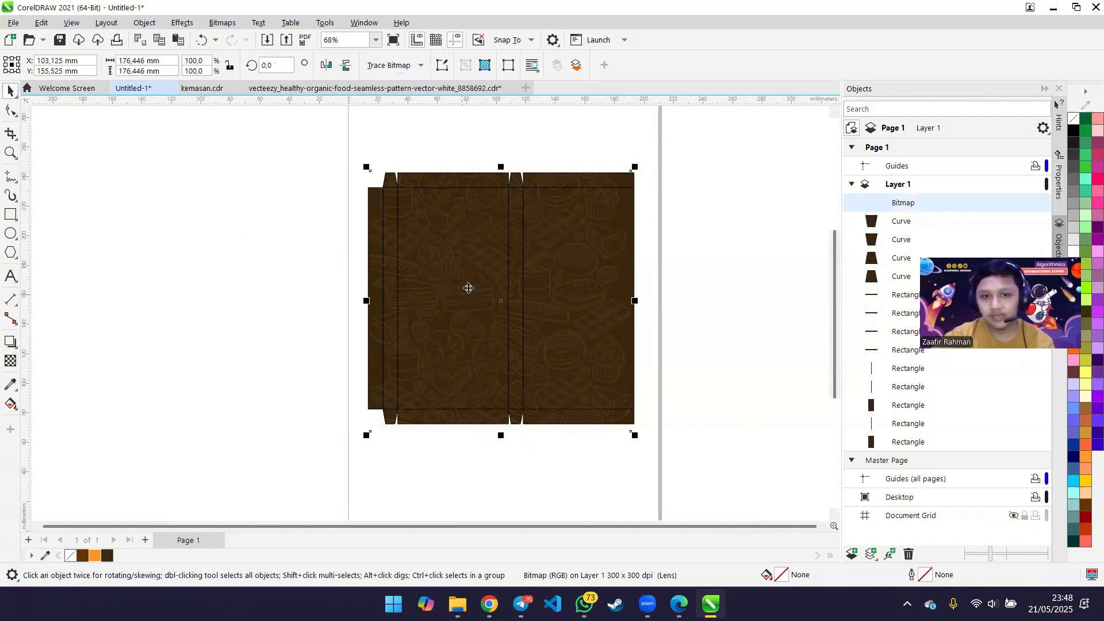
{"action": "left_click_drag", "start_coordinate": [457, 293], "coordinate": [424, 296]}
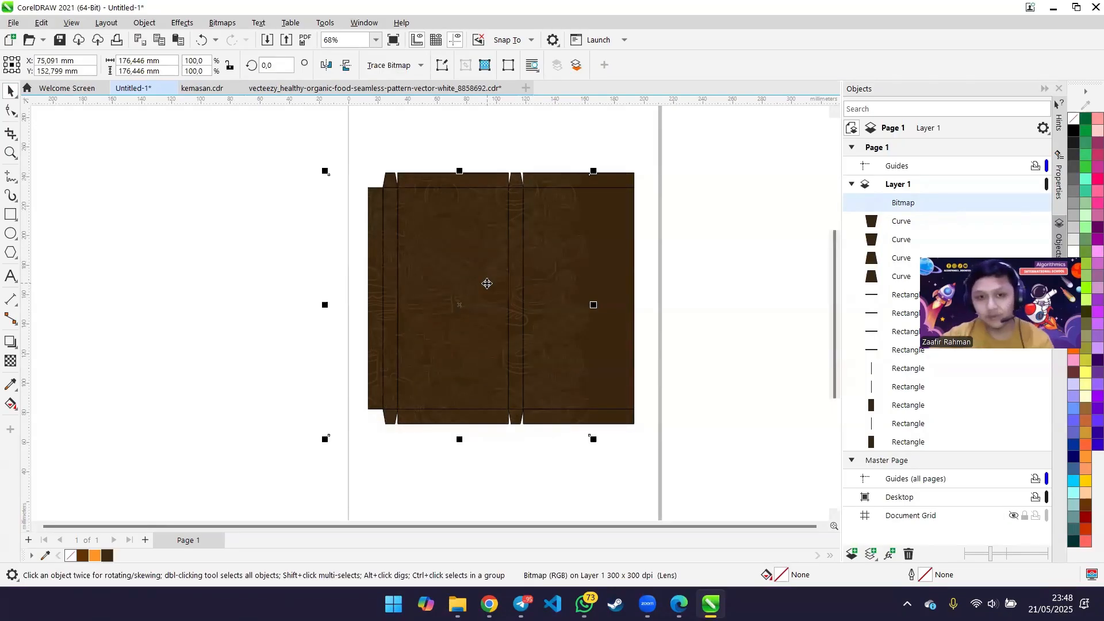
{"action": "left_click_drag", "start_coordinate": [483, 279], "coordinate": [239, 275]}
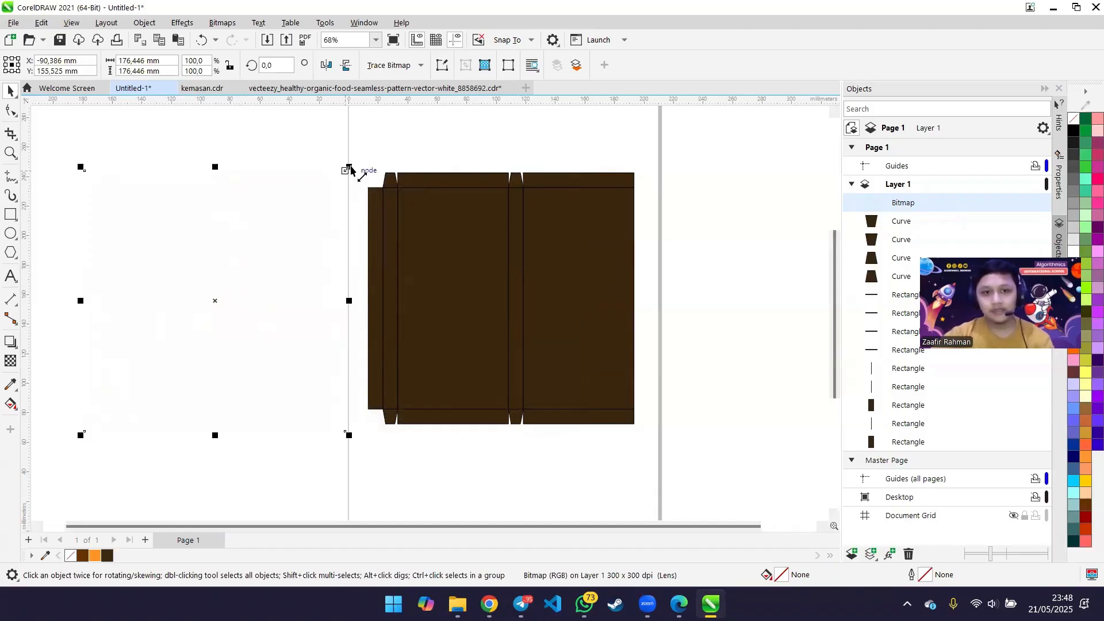
{"action": "left_click_drag", "start_coordinate": [219, 202], "coordinate": [371, 235]}
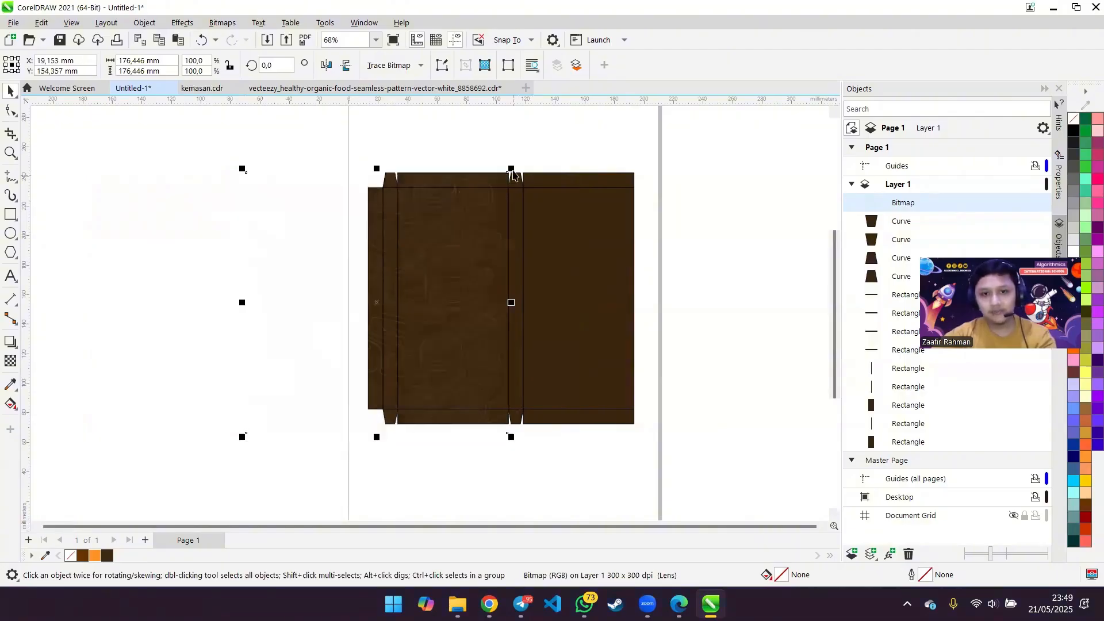
{"action": "left_click_drag", "start_coordinate": [498, 181], "coordinate": [486, 193]}
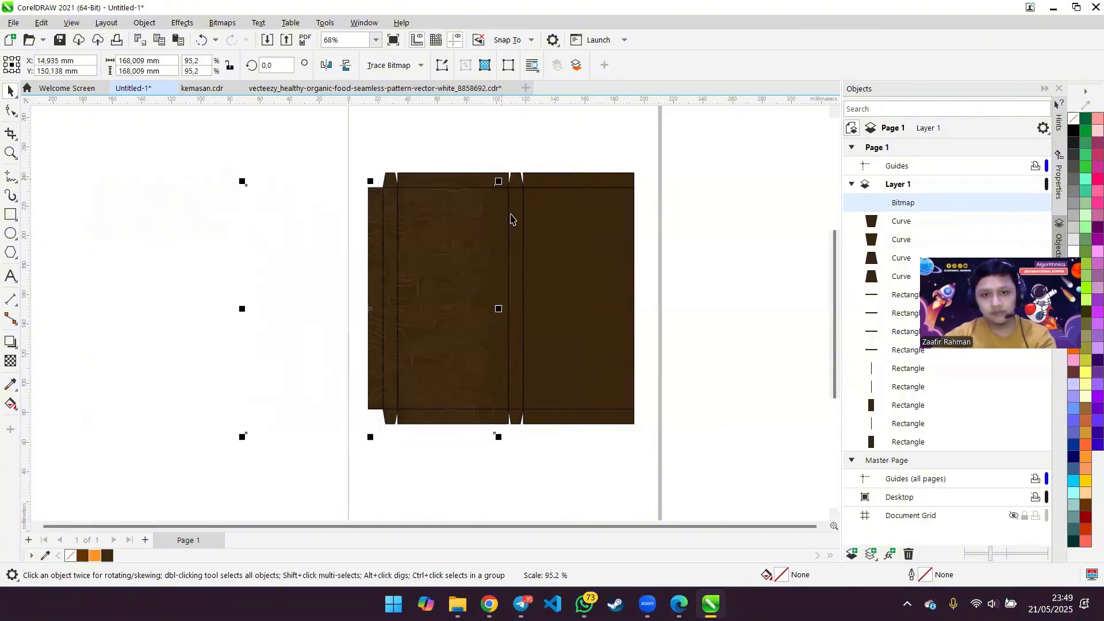
{"action": "left_click_drag", "start_coordinate": [498, 439], "coordinate": [483, 422]}
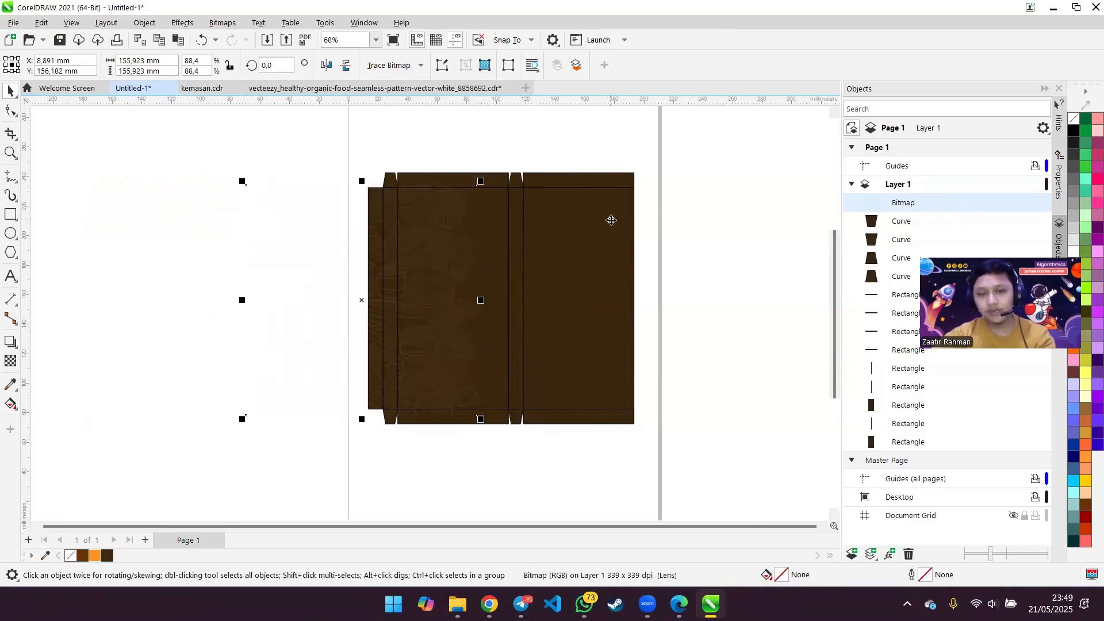
{"action": "left_click_drag", "start_coordinate": [421, 272], "coordinate": [264, 279]}
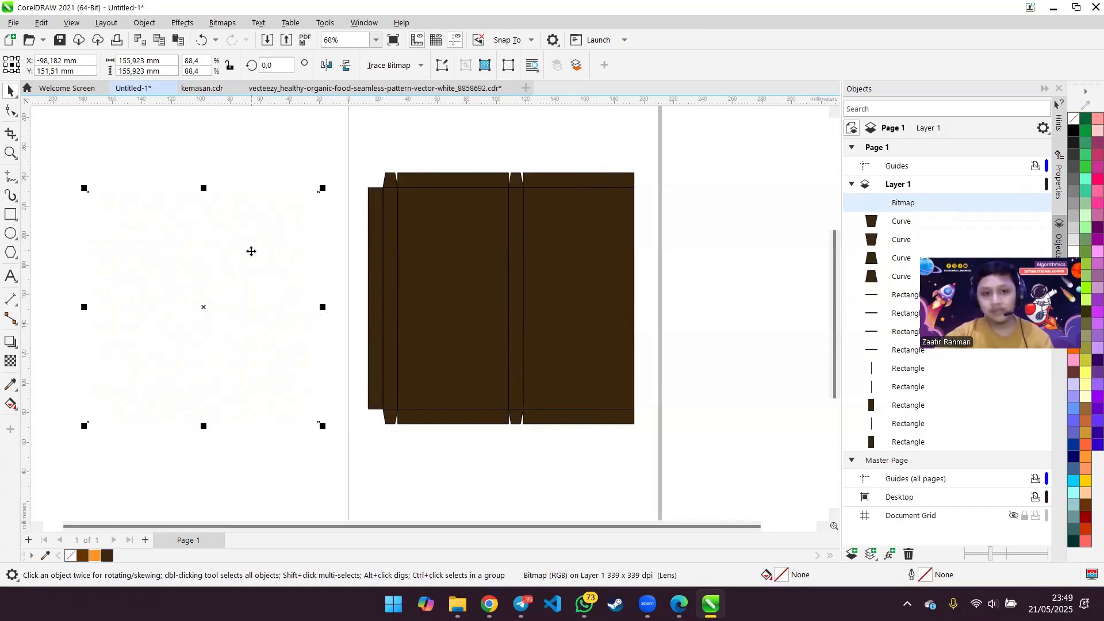
- Try a PowerClip of the only pattern bitmap inside the front panel and undo it
{"action": "right_click", "coordinate": [251, 251]}
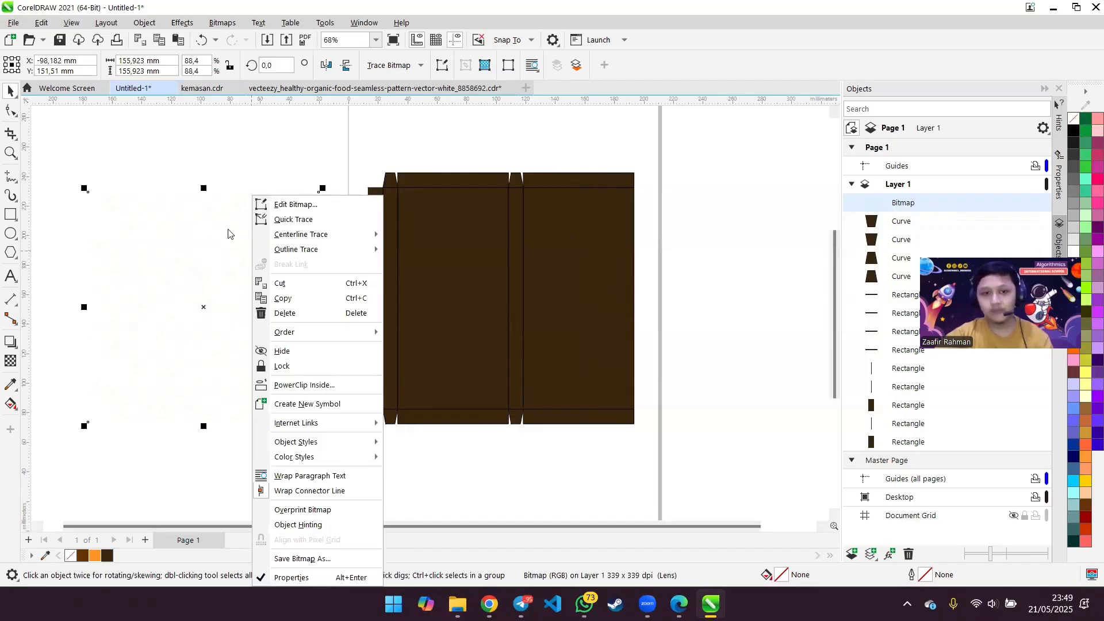
{"action": "left_click", "coordinate": [306, 393]}
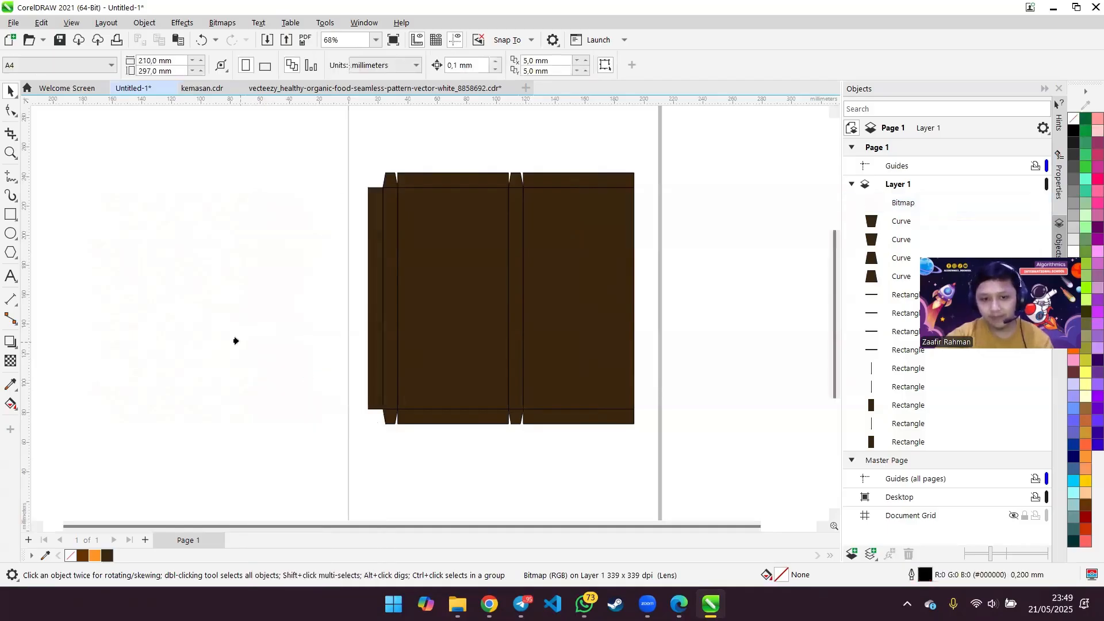
{"action": "left_click", "coordinate": [444, 259]}
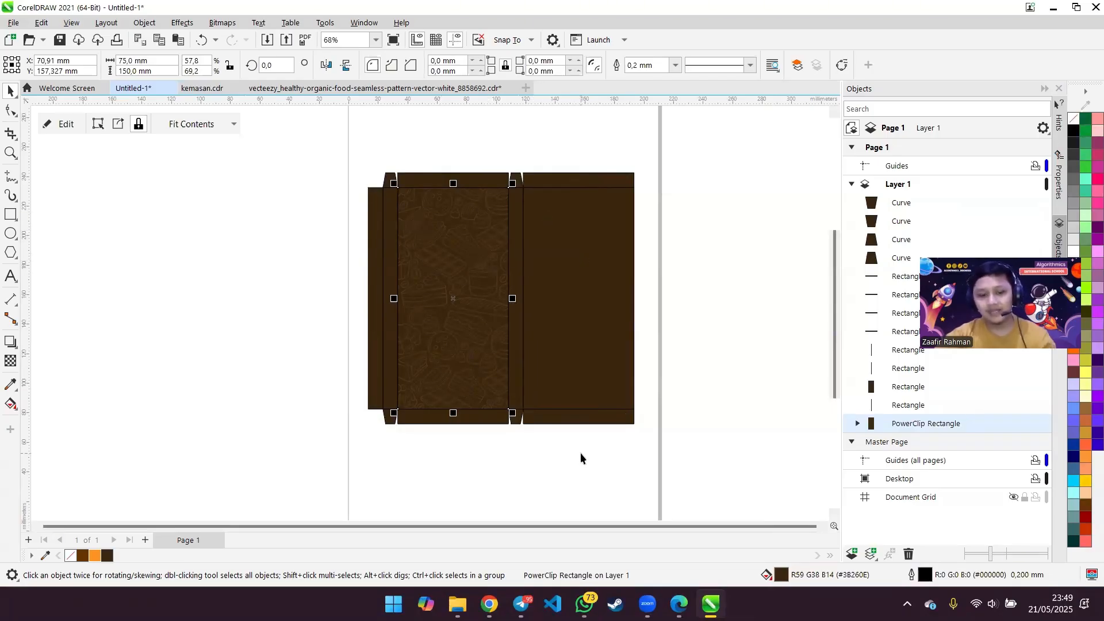
{"action": "key", "text": "ctrl+z"}
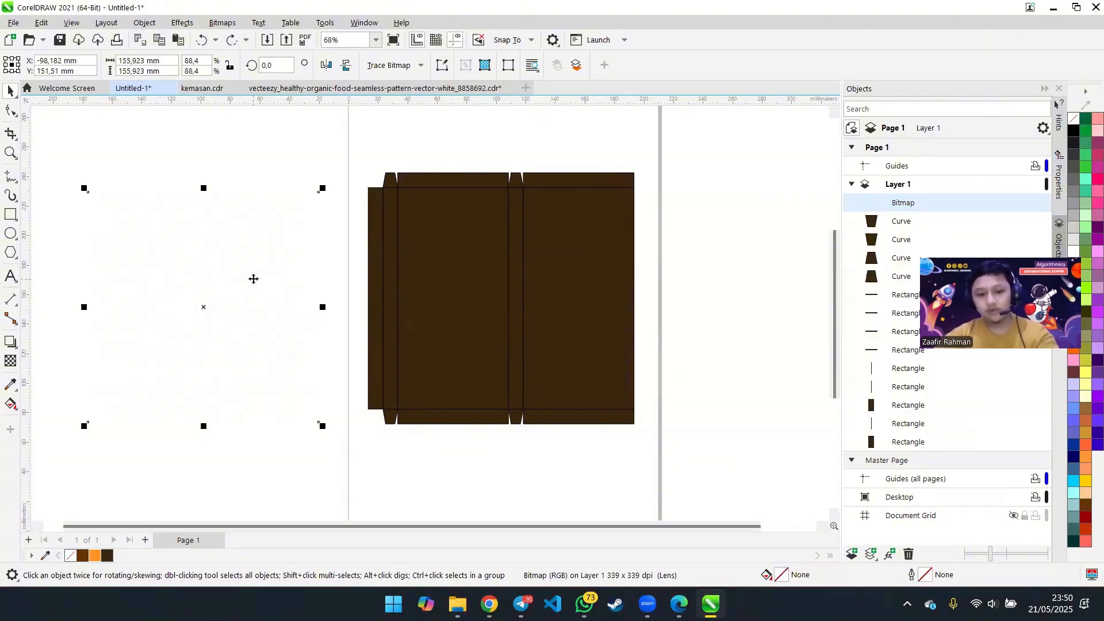
- Duplicate the transparent pattern bitmap and offset the copy up and to the left of the original
{"action": "key", "text": "ctrl+v"}
{"action": "left_click_drag", "start_coordinate": [246, 269], "coordinate": [196, 204]}
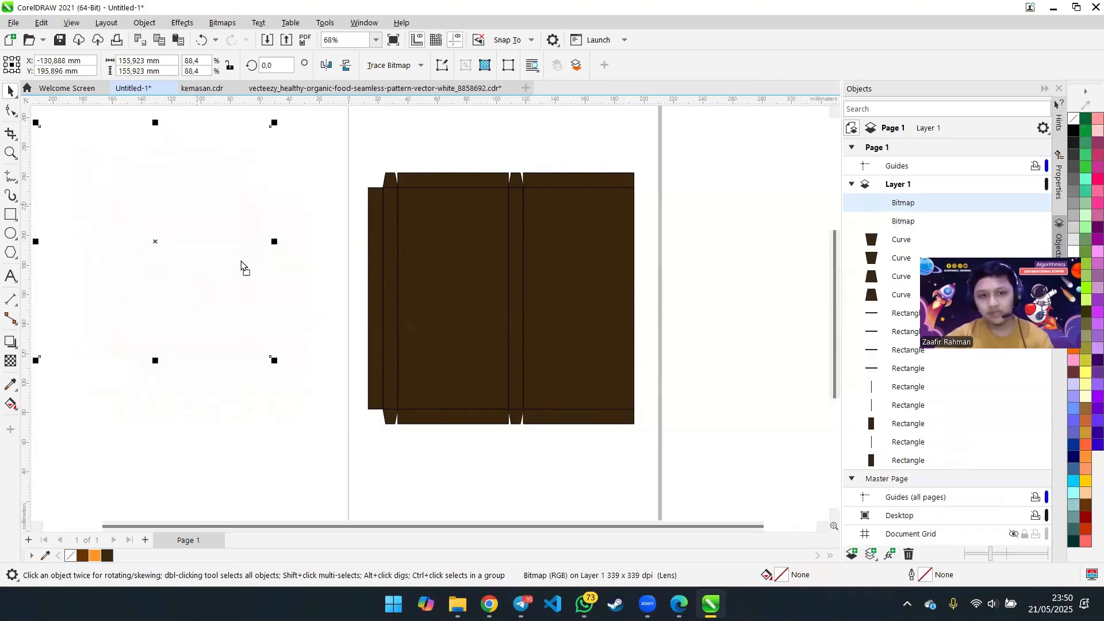
{"action": "left_click", "coordinate": [295, 264]}
{"action": "left_click", "coordinate": [195, 171]}
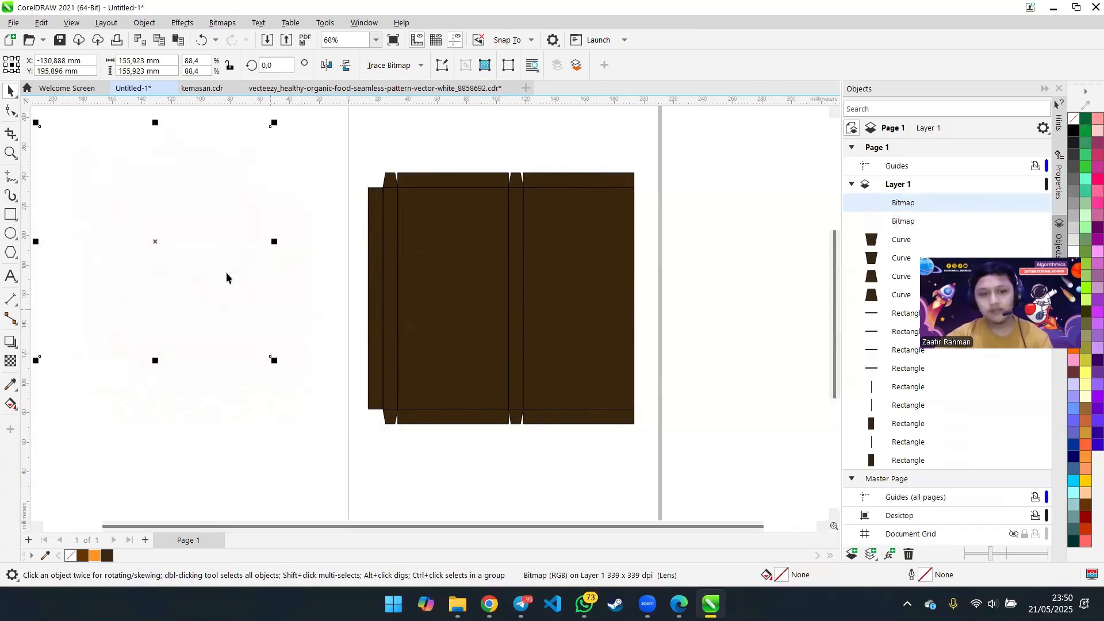
- PowerClip the original pattern bitmap inside the dieline's large front panel
{"action": "left_click", "coordinate": [289, 308]}
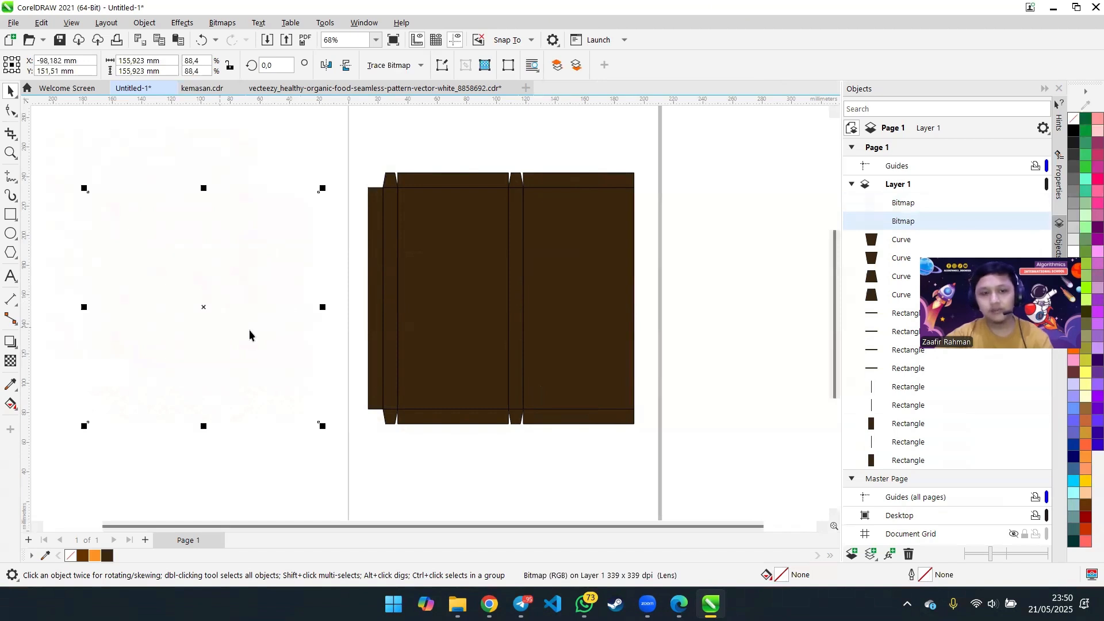
{"action": "right_click", "coordinate": [291, 295]}
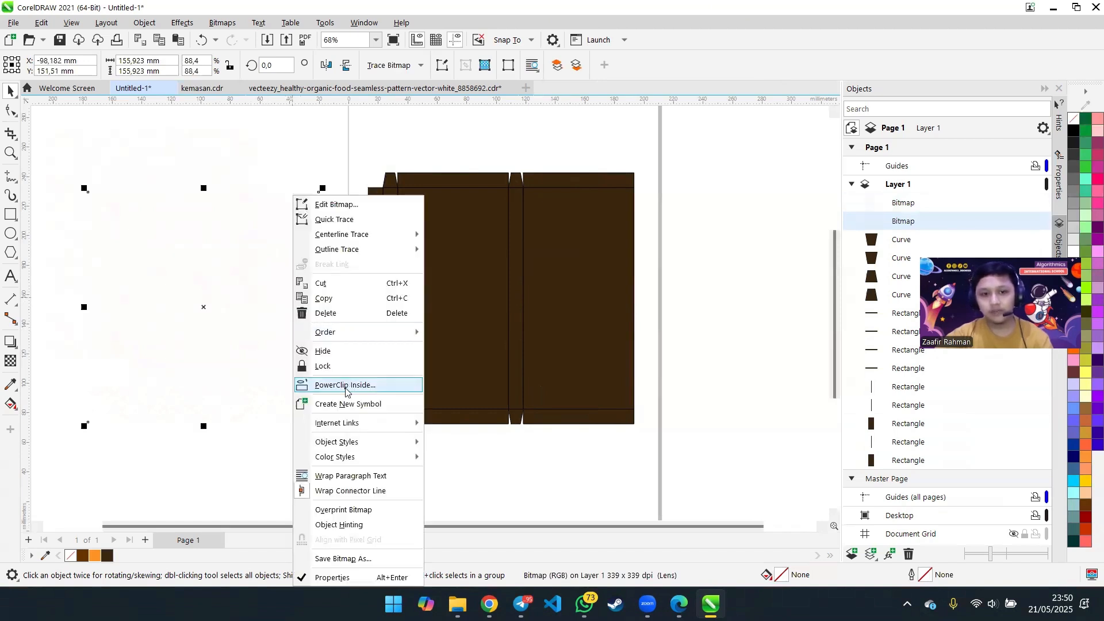
{"action": "left_click", "coordinate": [345, 385]}
{"action": "left_click", "coordinate": [434, 298]}
- PowerClip the copied pattern bitmap inside the dieline's large back panel and deselect everything
{"action": "left_click", "coordinate": [205, 249]}
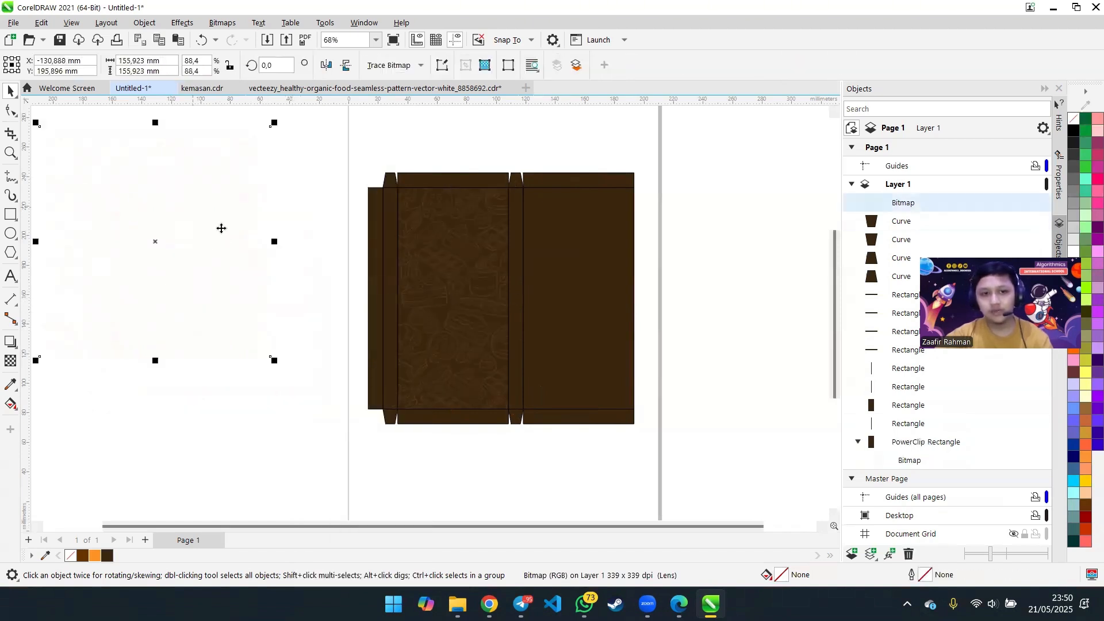
{"action": "right_click", "coordinate": [221, 228]}
{"action": "left_click", "coordinate": [314, 385]}
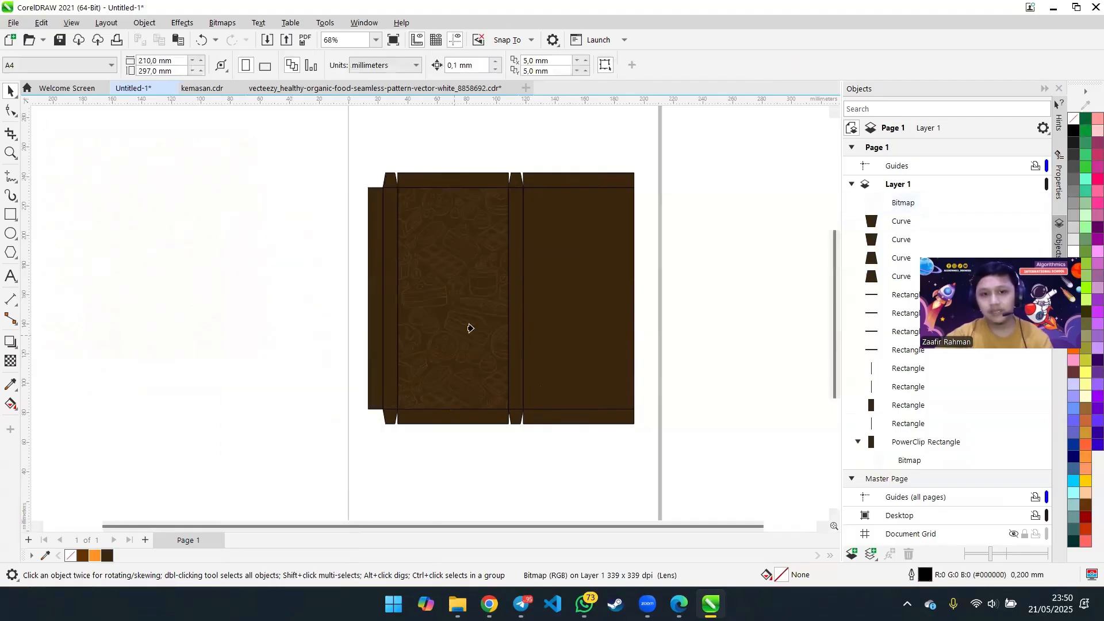
{"action": "left_click", "coordinate": [550, 276]}
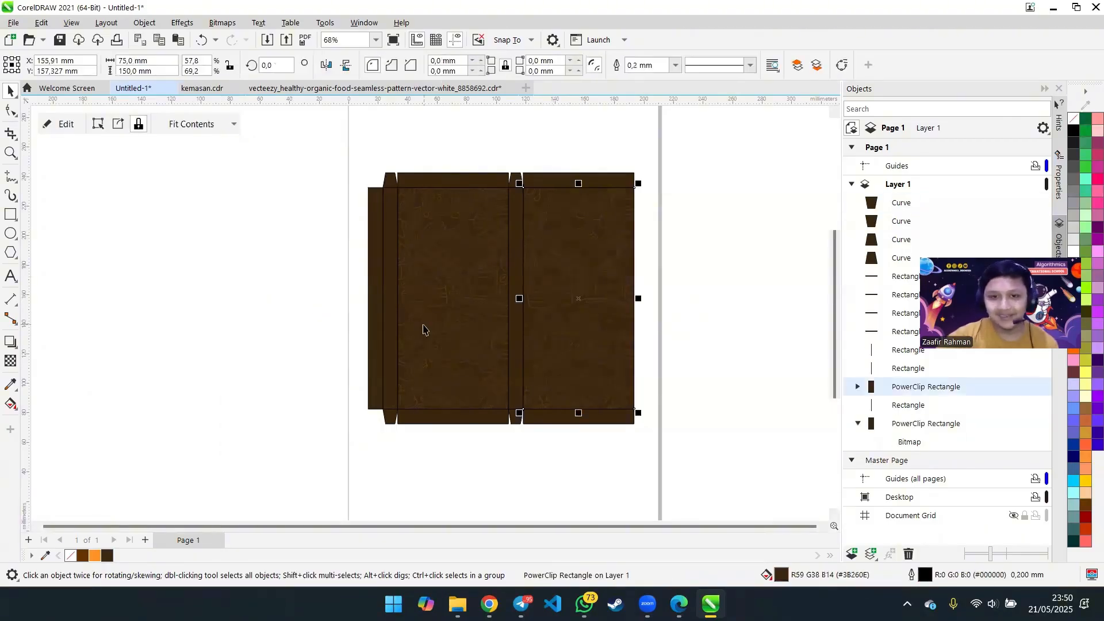
{"action": "left_click", "coordinate": [11, 110]}
{"action": "left_click", "coordinate": [224, 255]}
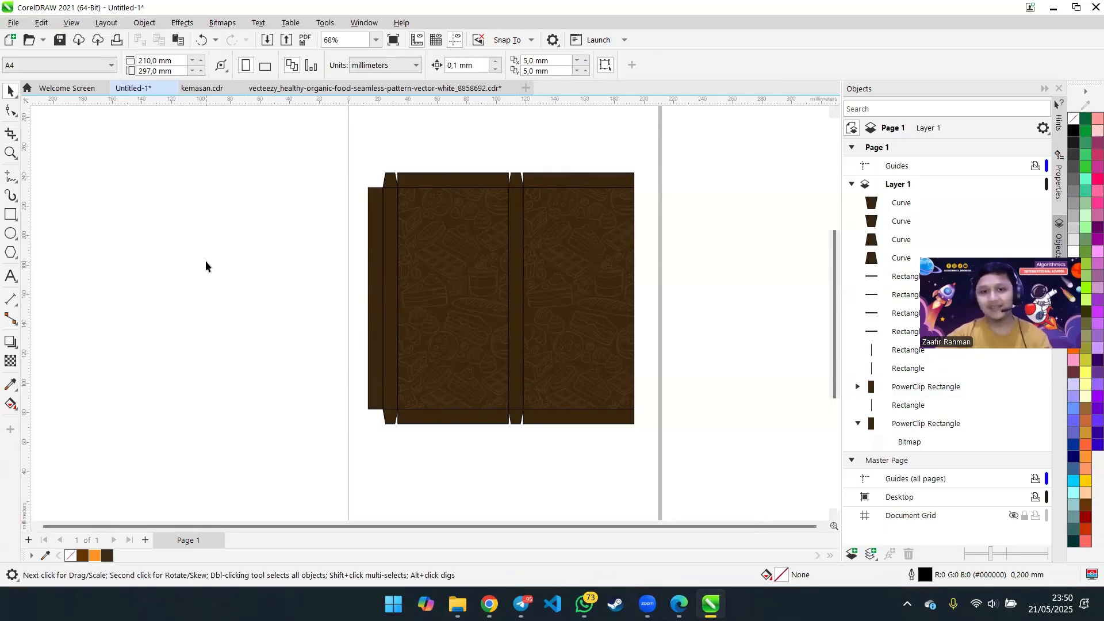
- Look over the kemasan.cdr design, switch to the Vecteezy page in Chrome and search its vectors for "chocolate"
{"action": "left_click", "coordinate": [223, 88]}
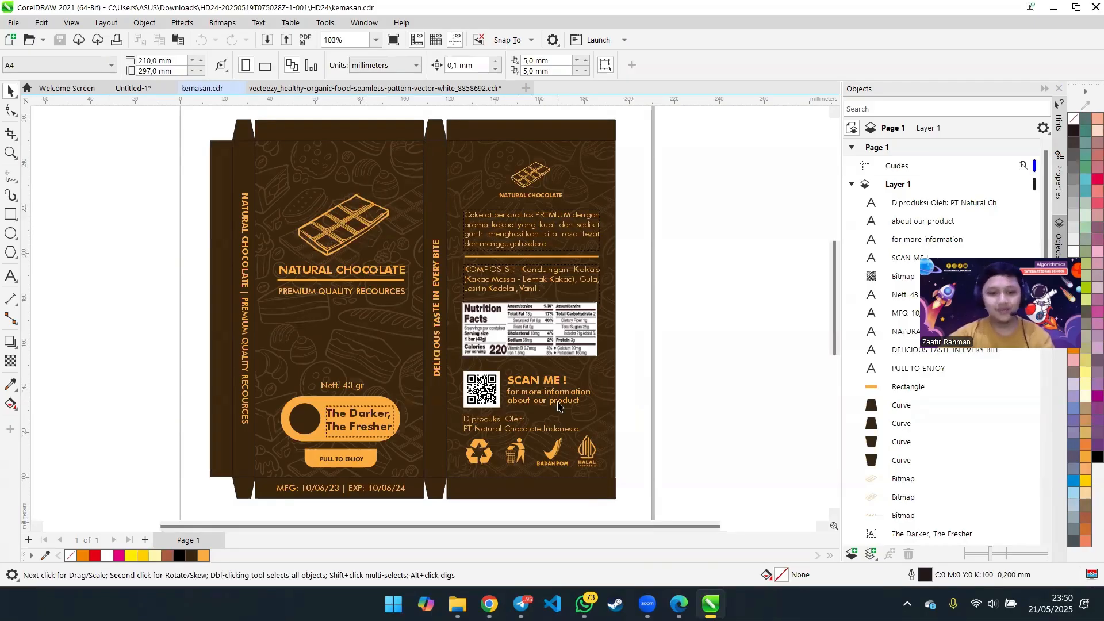
{"action": "key", "text": "alt+Tab"}
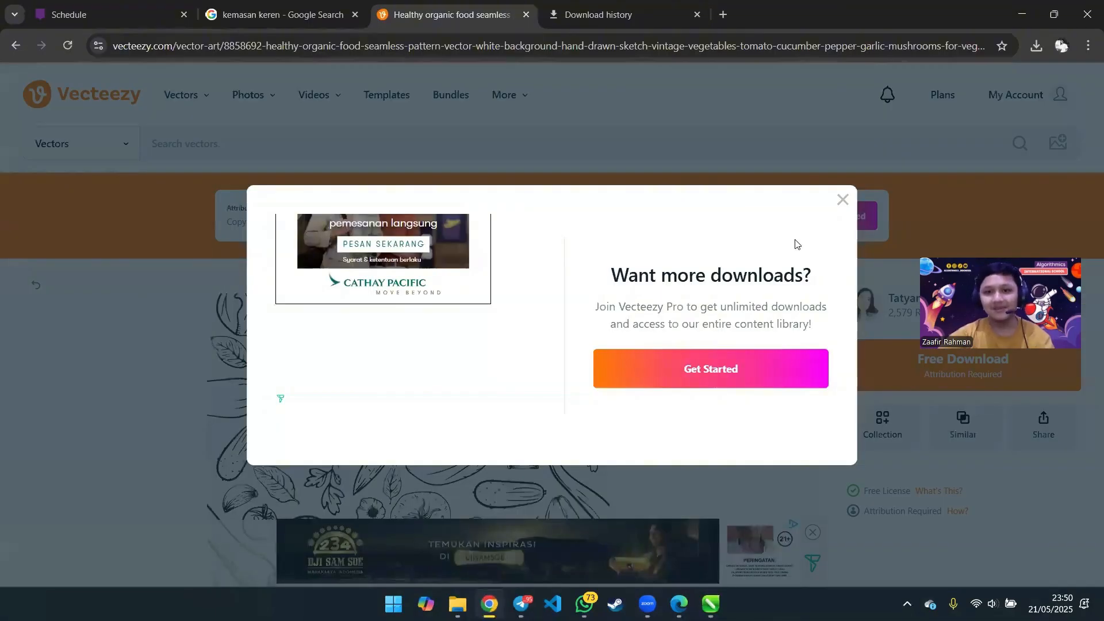
{"action": "left_click", "coordinate": [843, 201]}
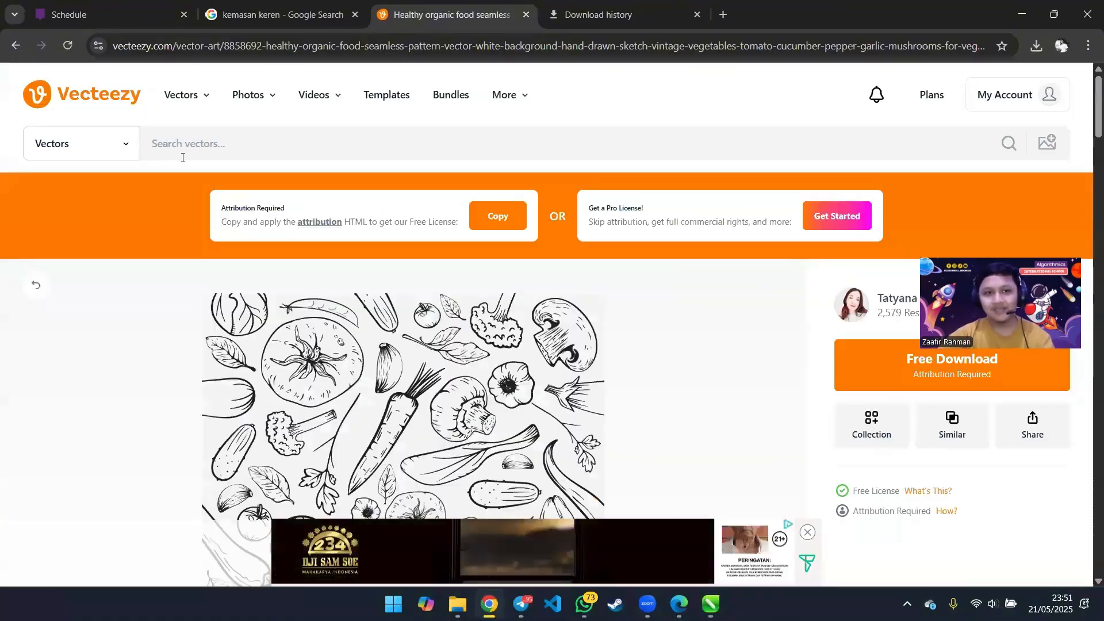
{"action": "left_click", "coordinate": [247, 144]}
{"action": "type", "text": "chocolate"}
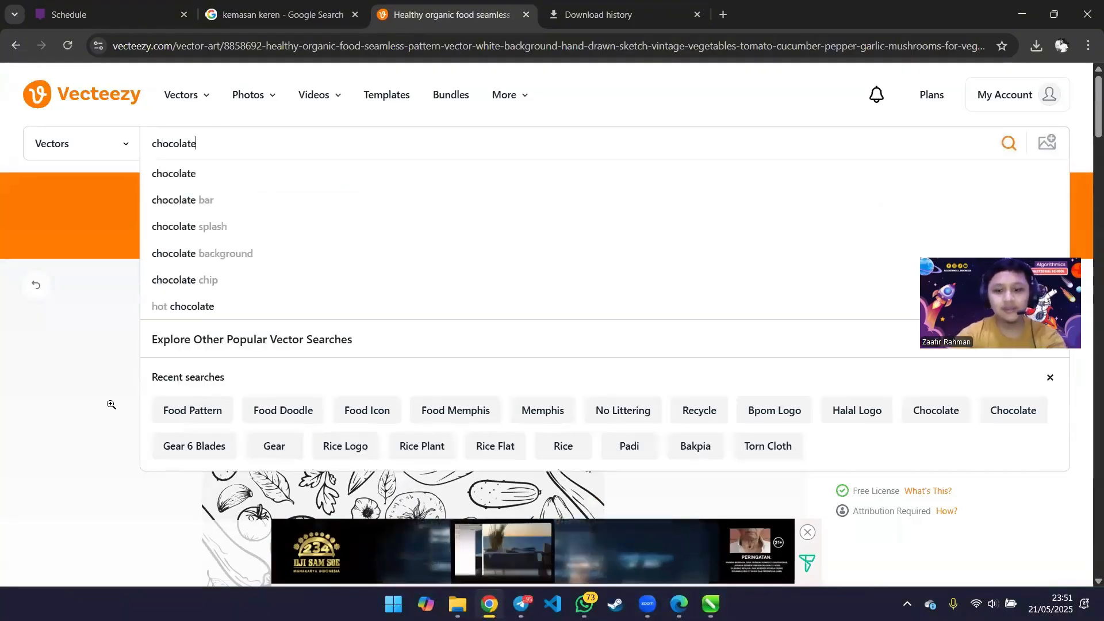
{"action": "key", "text": "Return"}
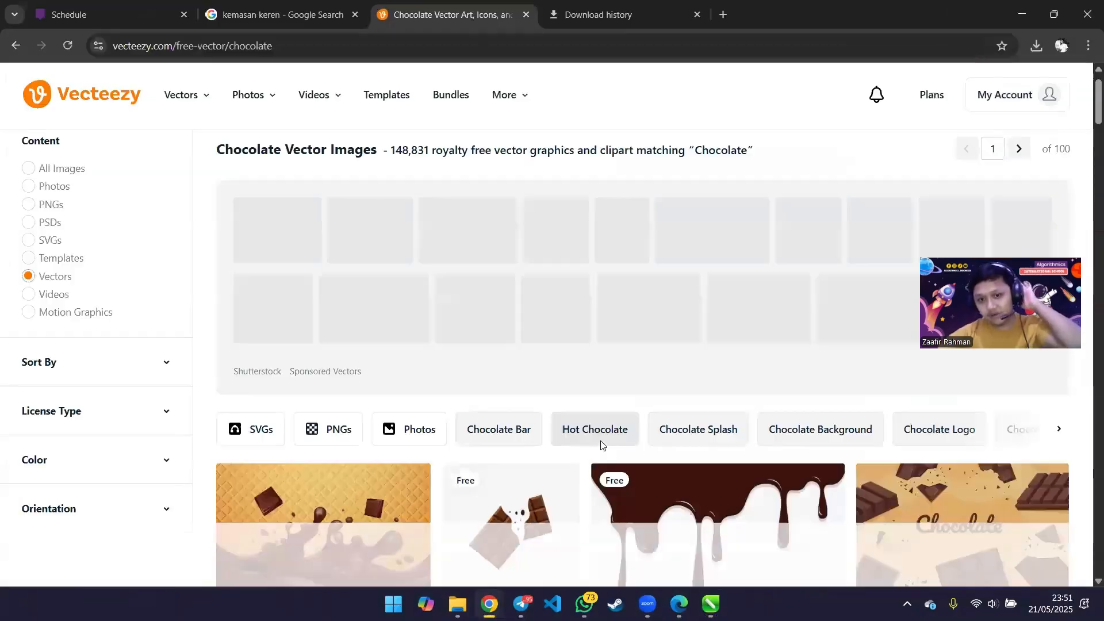
- Find the free line-art Chocolate Doodles vector in the results and download it
{"action": "scroll", "coordinate": [575, 437], "scroll_direction": "down", "scroll_amount": 5}
{"action": "scroll", "coordinate": [518, 436], "scroll_direction": "down", "scroll_amount": 10}
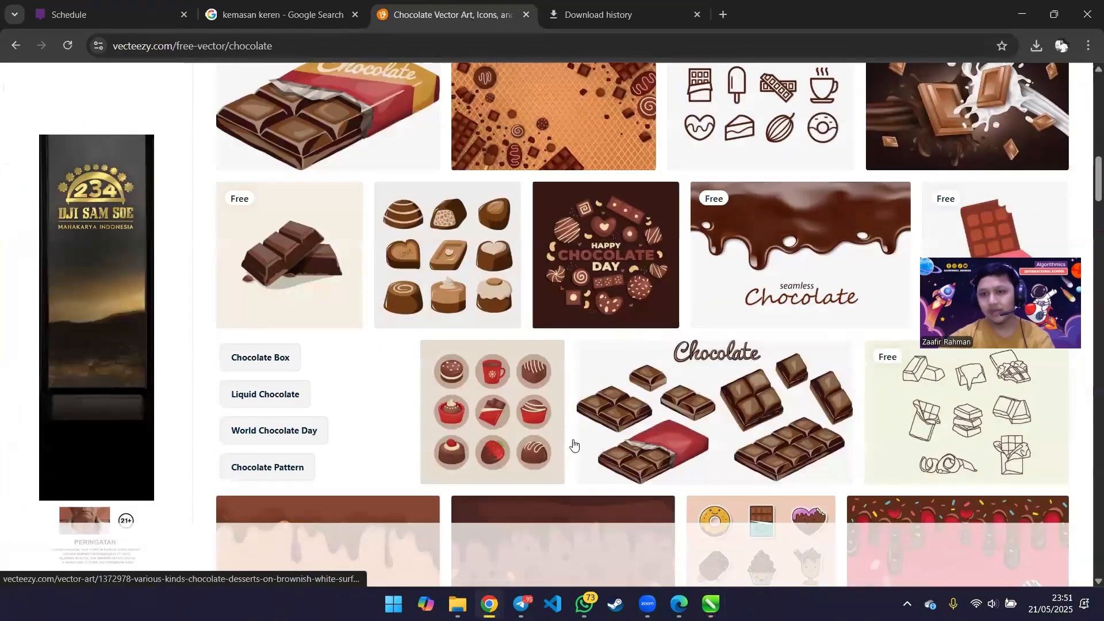
{"action": "scroll", "coordinate": [747, 425], "scroll_direction": "up", "scroll_amount": 1}
{"action": "left_click", "coordinate": [922, 412]}
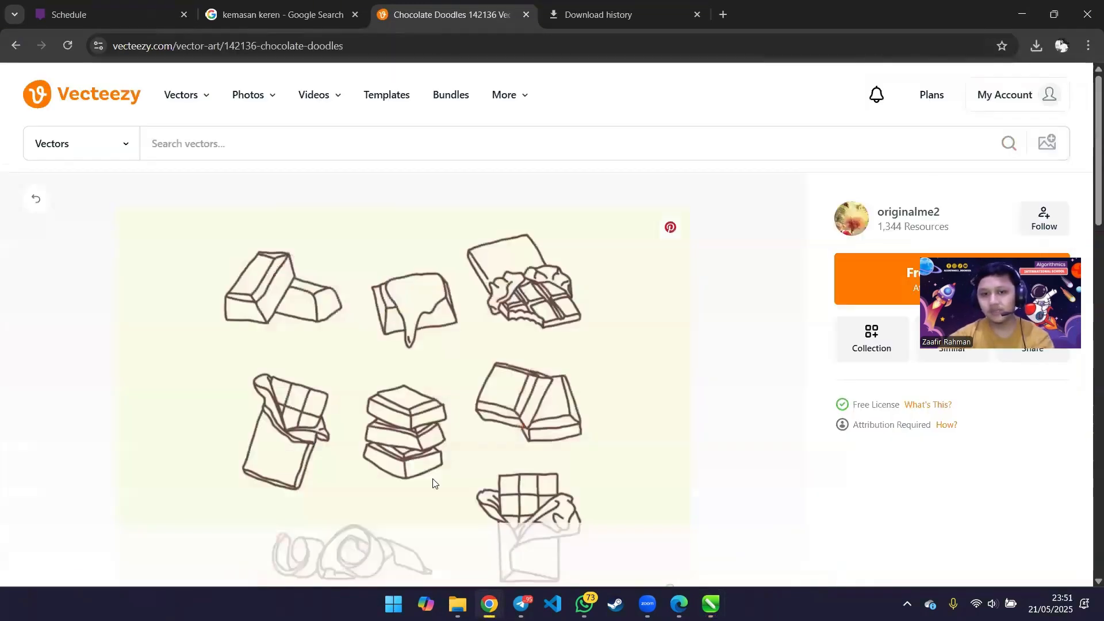
{"action": "scroll", "coordinate": [436, 484], "scroll_direction": "down", "scroll_amount": 2}
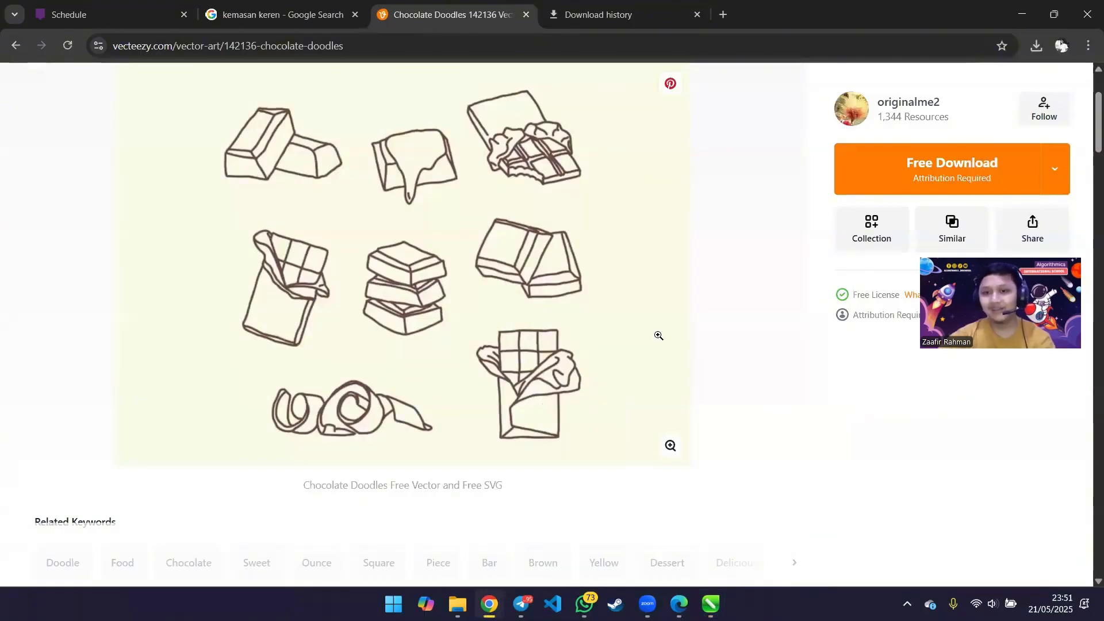
{"action": "left_click", "coordinate": [861, 183]}
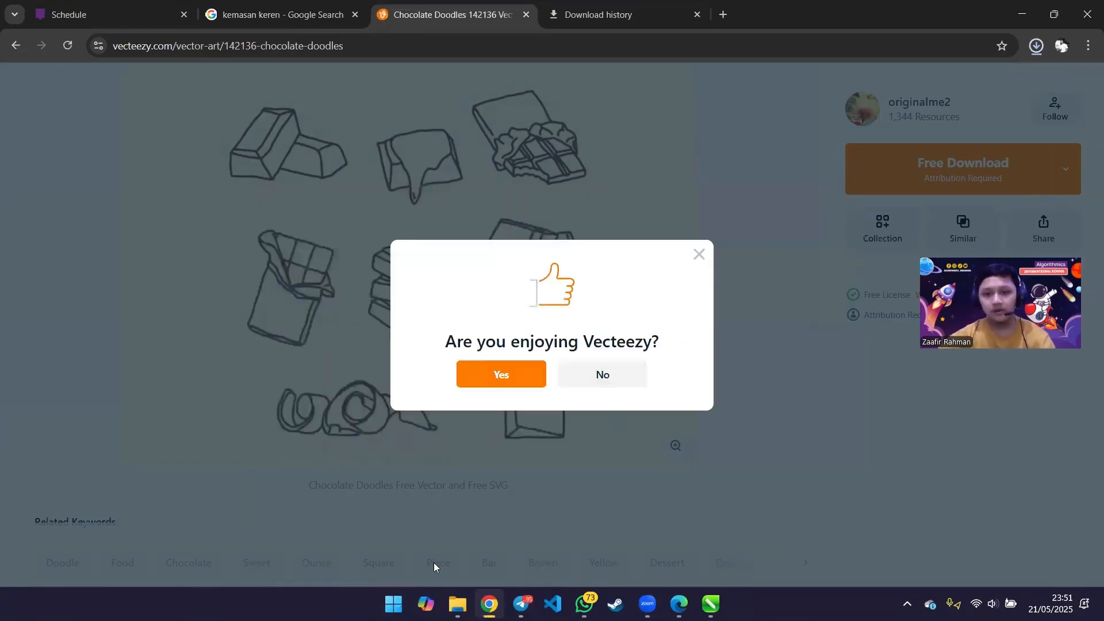
- Locate the downloaded vecteezy_sweet-chocolates-doodles_142136 (1) archive in the Downloads folder and extract it there
{"action": "left_click", "coordinate": [982, 93]}
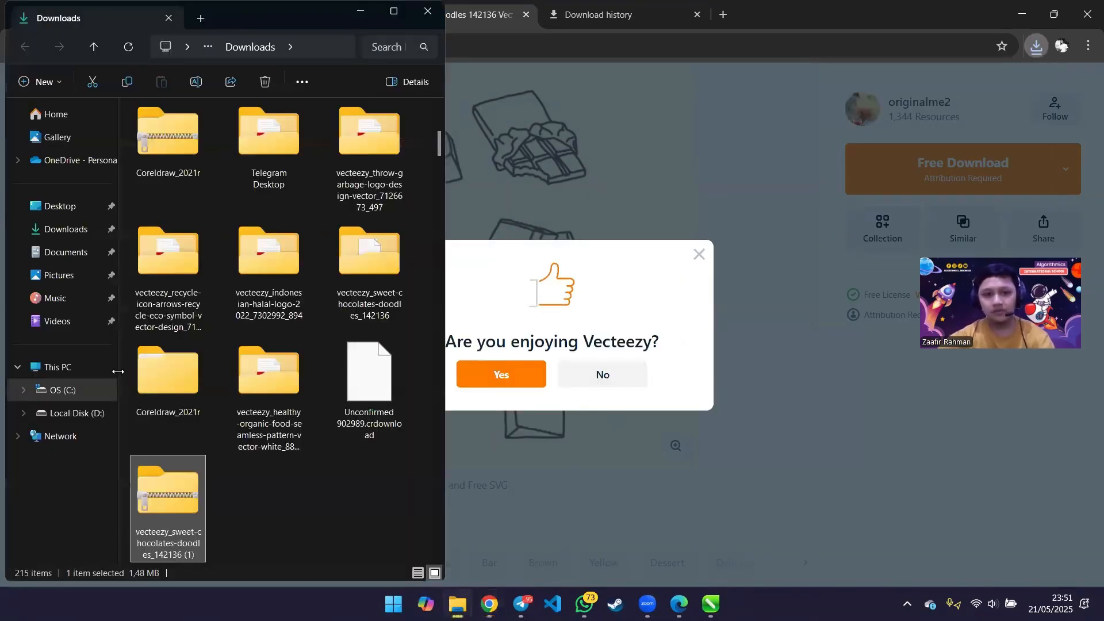
{"action": "right_click", "coordinate": [179, 498]}
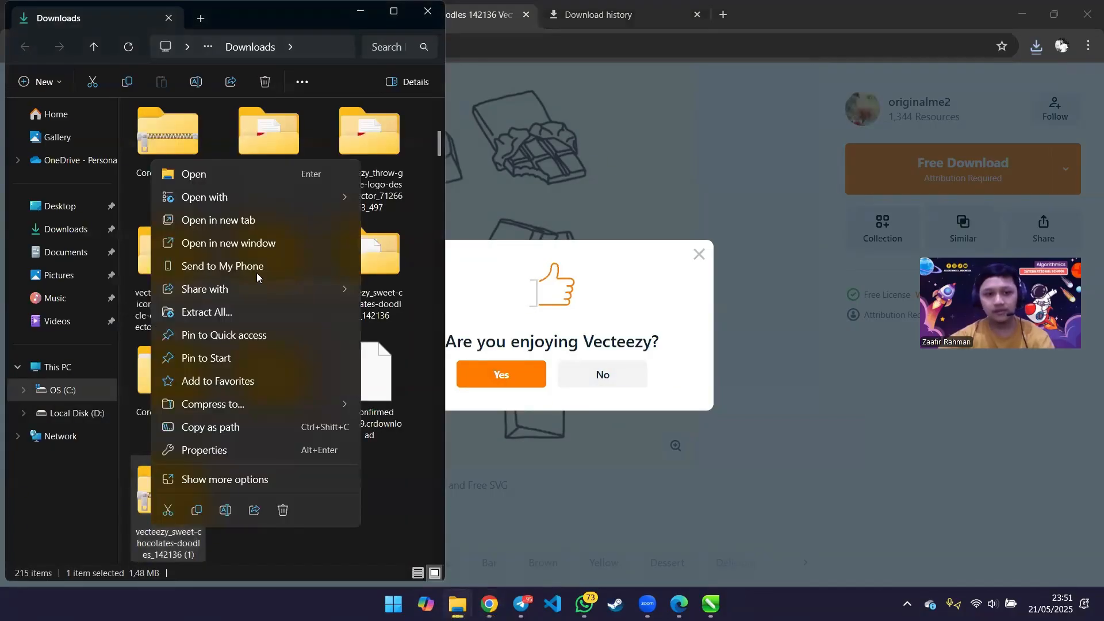
{"action": "left_click", "coordinate": [219, 318]}
{"action": "left_click", "coordinate": [656, 446]}
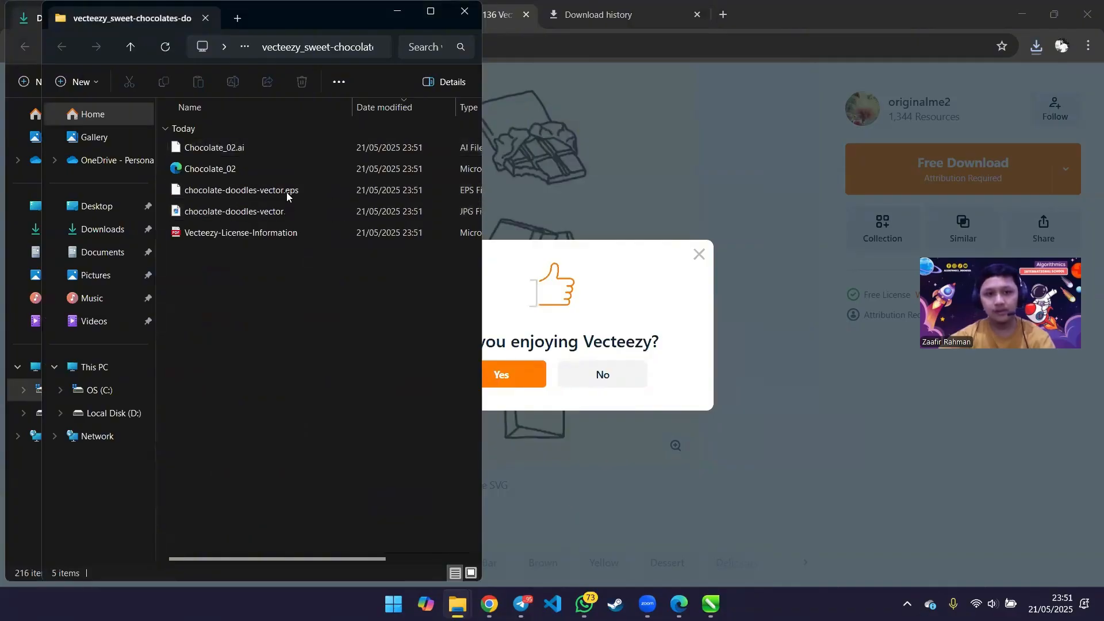
- Switch back to CorelDRAW and close the vegetable pattern drawing without saving its changes
{"action": "left_click", "coordinate": [698, 603]}
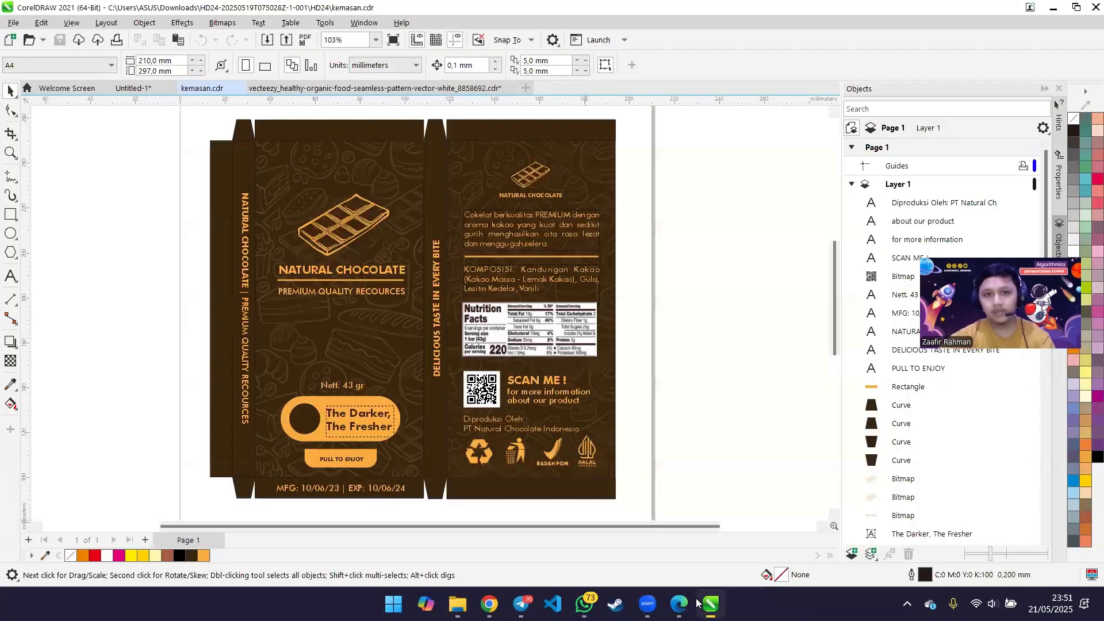
{"action": "left_click", "coordinate": [438, 88]}
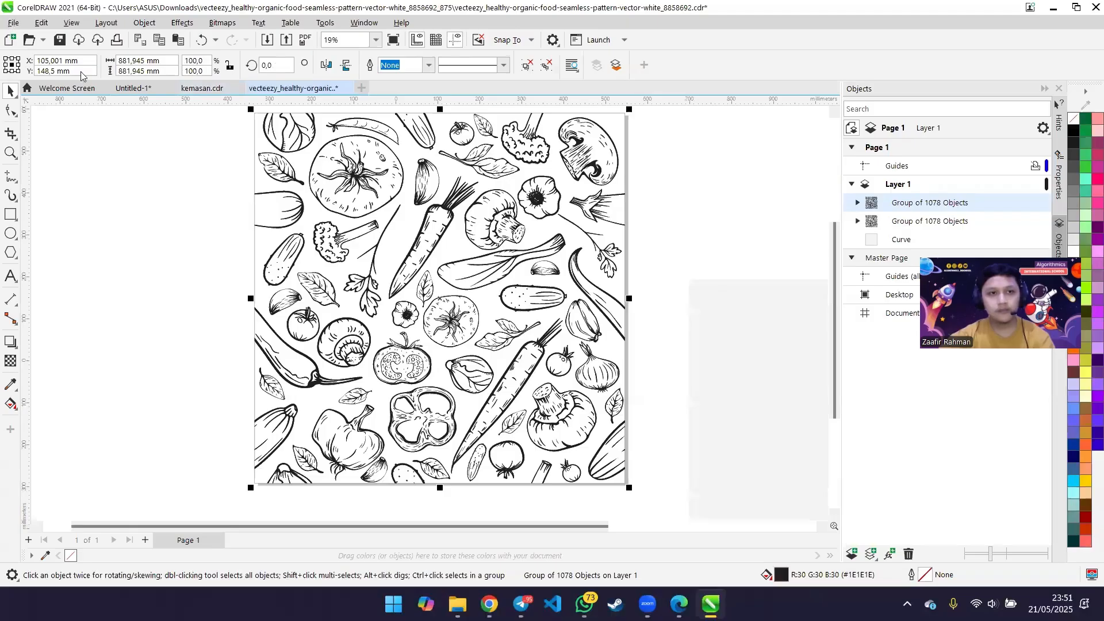
{"action": "left_click", "coordinate": [346, 88]}
{"action": "left_click", "coordinate": [611, 332]}
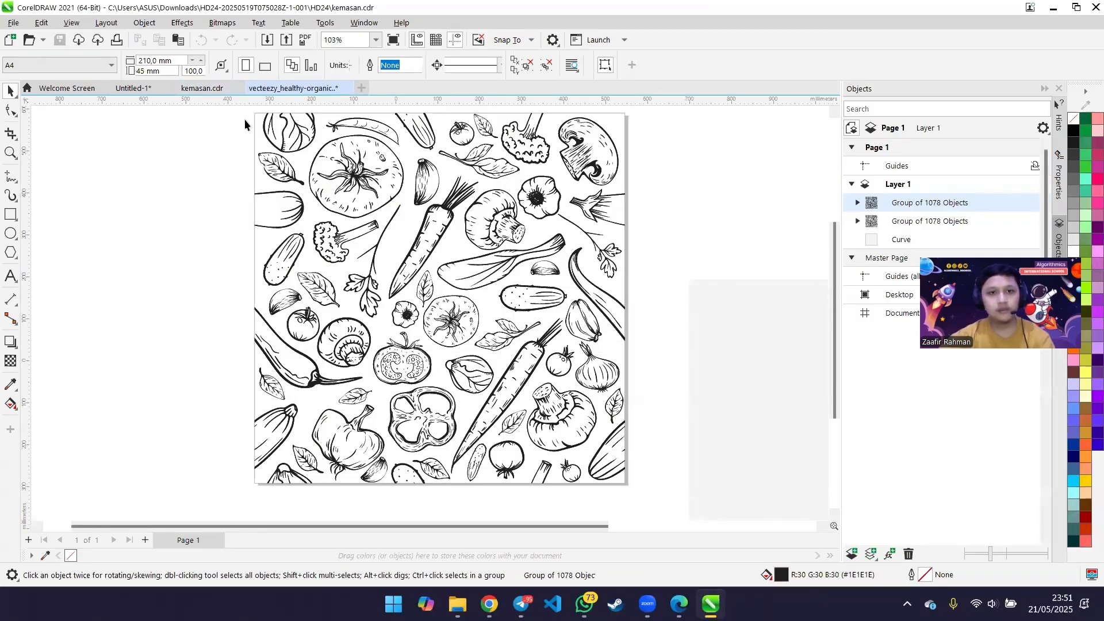
- Open chocolate-doodles-vector.eps from the vecteezy_sweet-chocolates-doodles_142136 folder in Downloads, importing its text as curves
{"action": "left_click", "coordinate": [13, 22]}
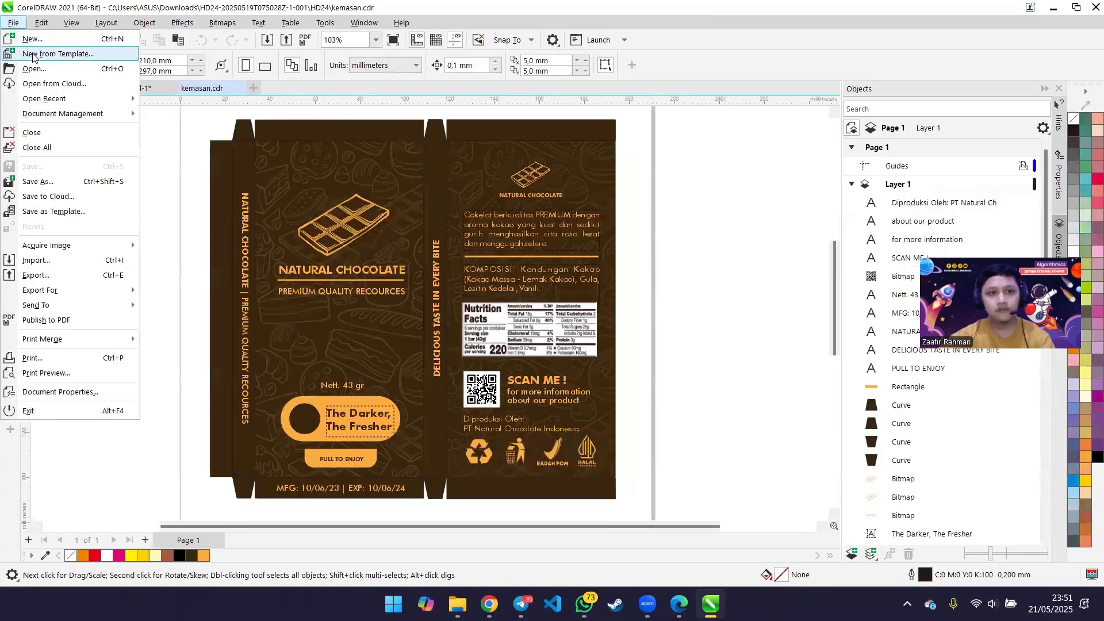
{"action": "left_click", "coordinate": [31, 67]}
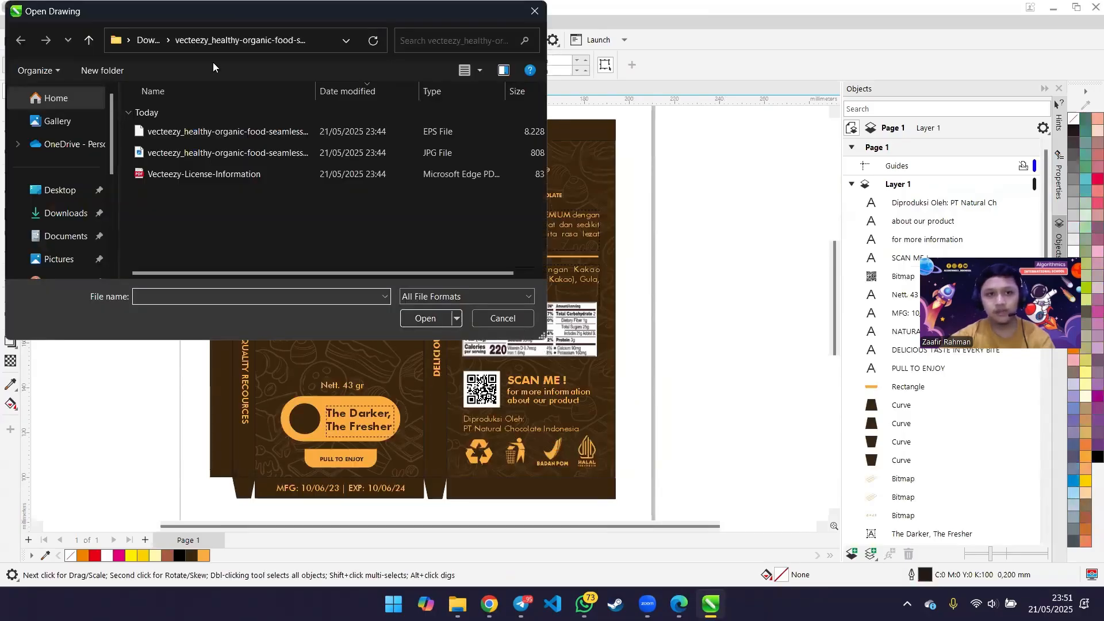
{"action": "left_click", "coordinate": [148, 40]}
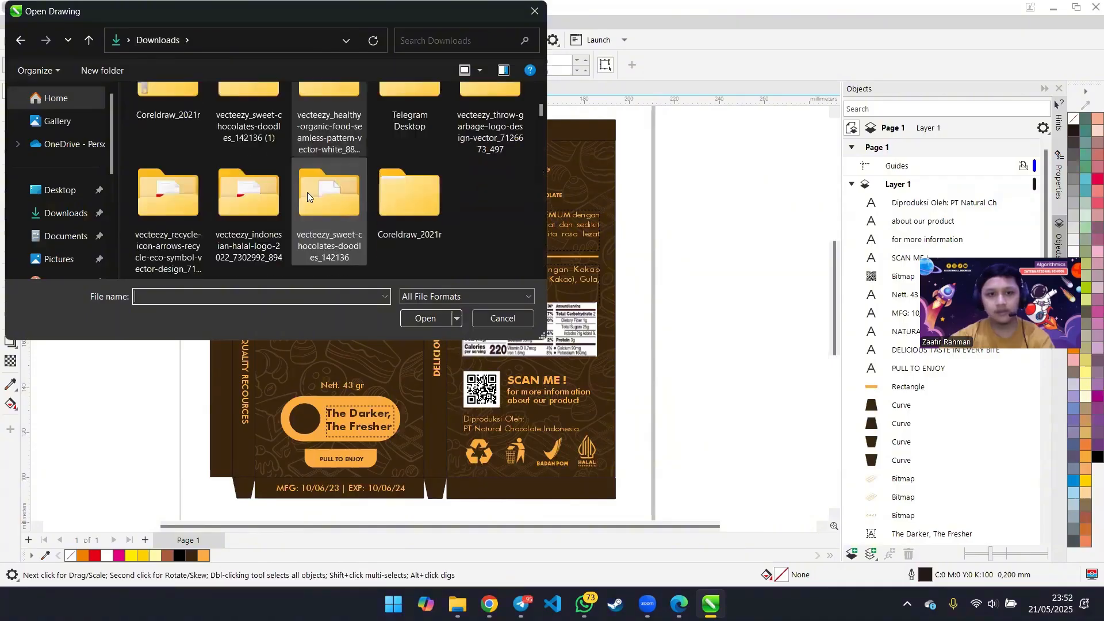
{"action": "double_click", "coordinate": [307, 192]}
{"action": "left_click", "coordinate": [210, 175]}
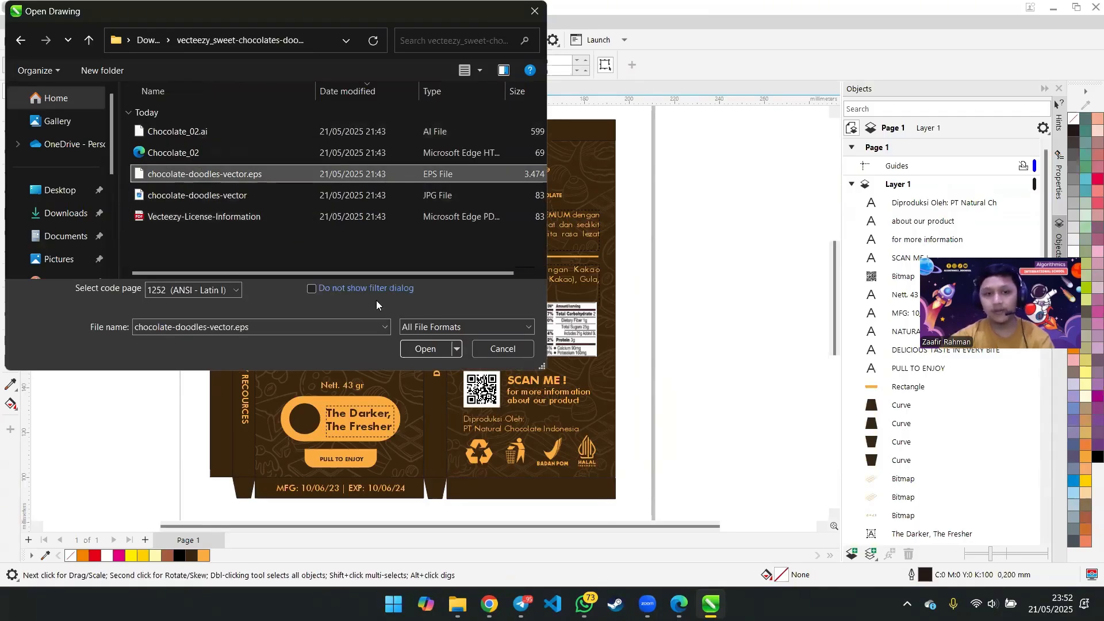
{"action": "left_click", "coordinate": [415, 346]}
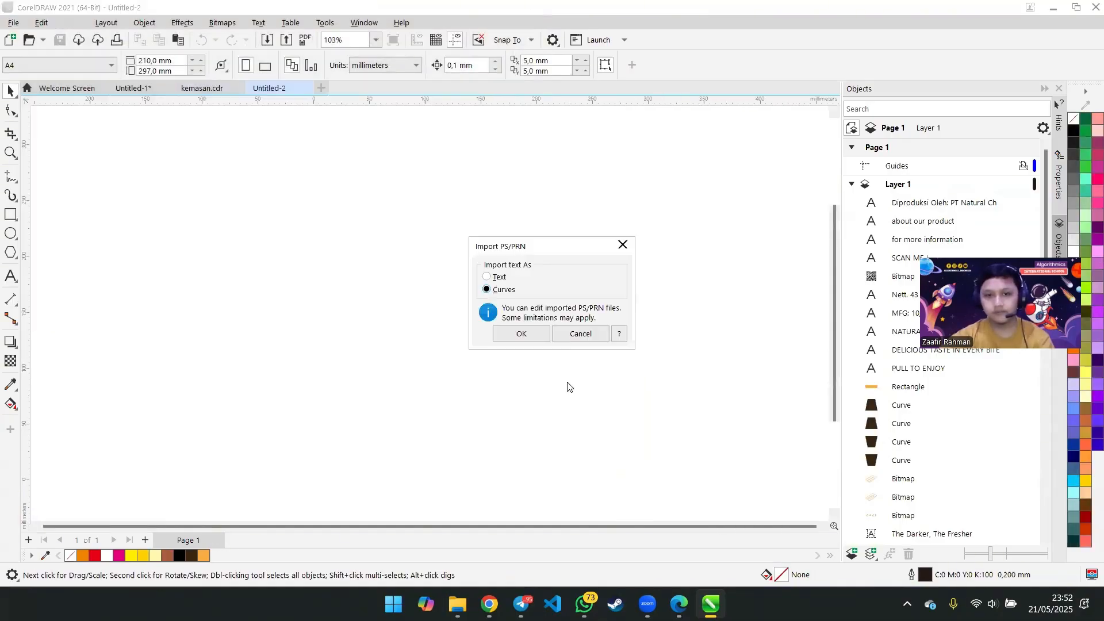
{"action": "key", "text": "Return"}
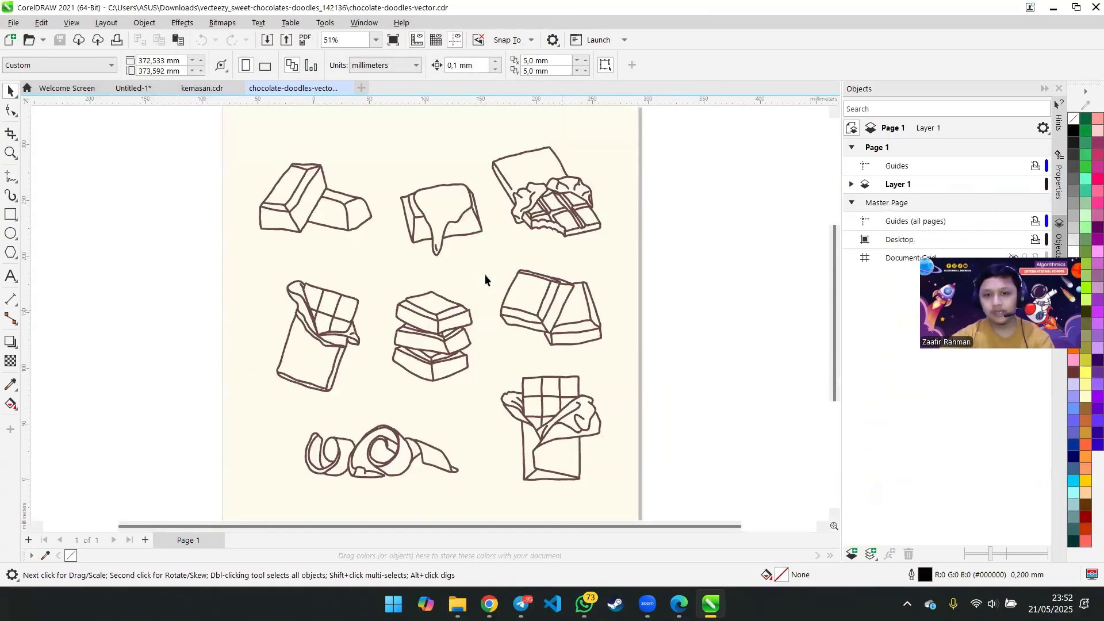
- Move the cream background off the page and copy the half-unwrapped chocolate bar doodle at its lower right
{"action": "left_click_drag", "start_coordinate": [538, 362], "coordinate": [872, 448]}
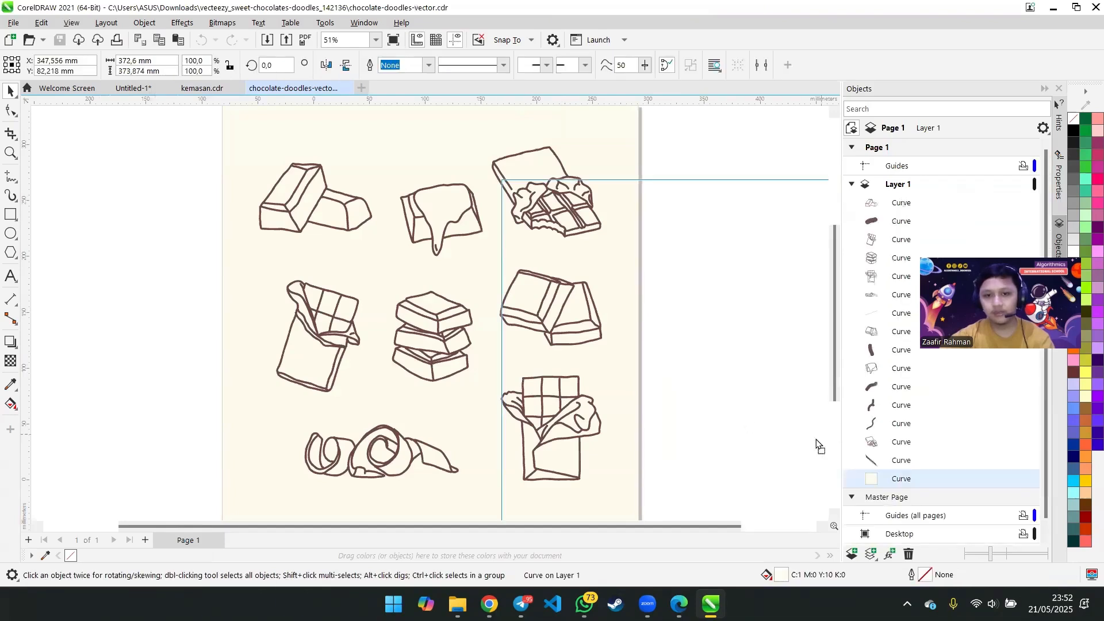
{"action": "left_click_drag", "start_coordinate": [772, 336], "coordinate": [878, 378]}
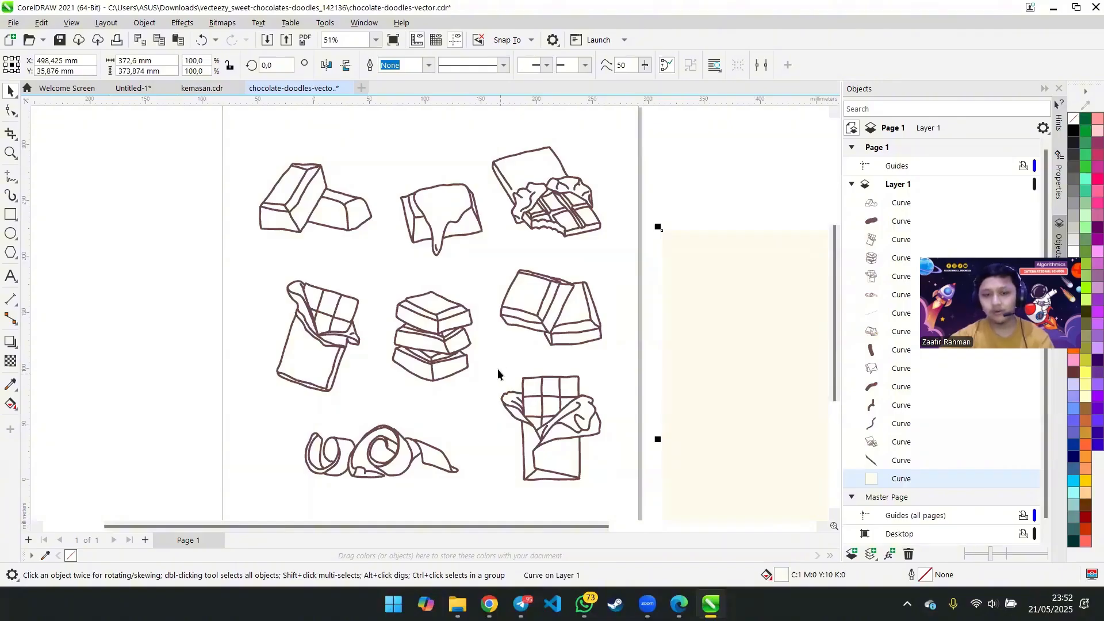
{"action": "left_click_drag", "start_coordinate": [496, 360], "coordinate": [612, 491]}
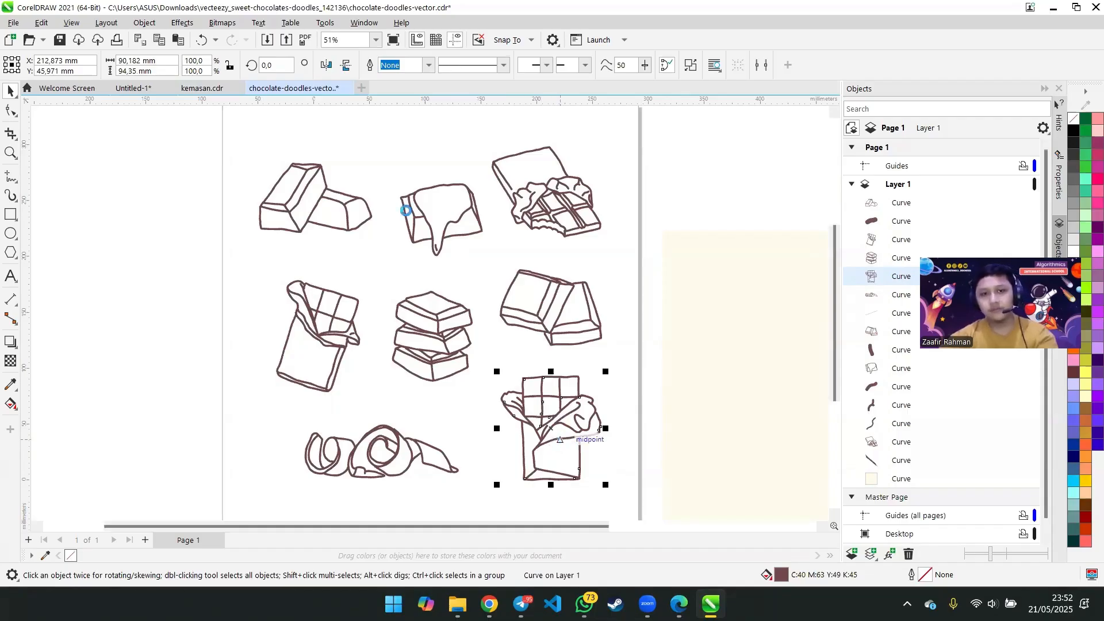
- Paste the chocolate bar doodle into Untitled-1 and place it beside the dieline, off the page's right edge
{"action": "left_click", "coordinate": [134, 89]}
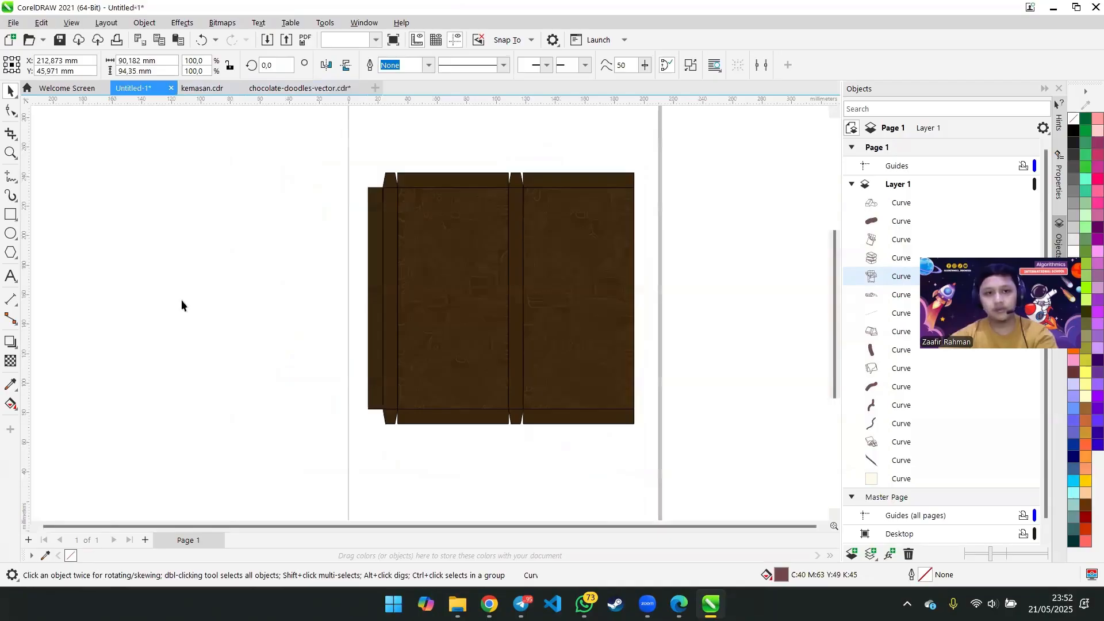
{"action": "key", "text": "ctrl+v"}
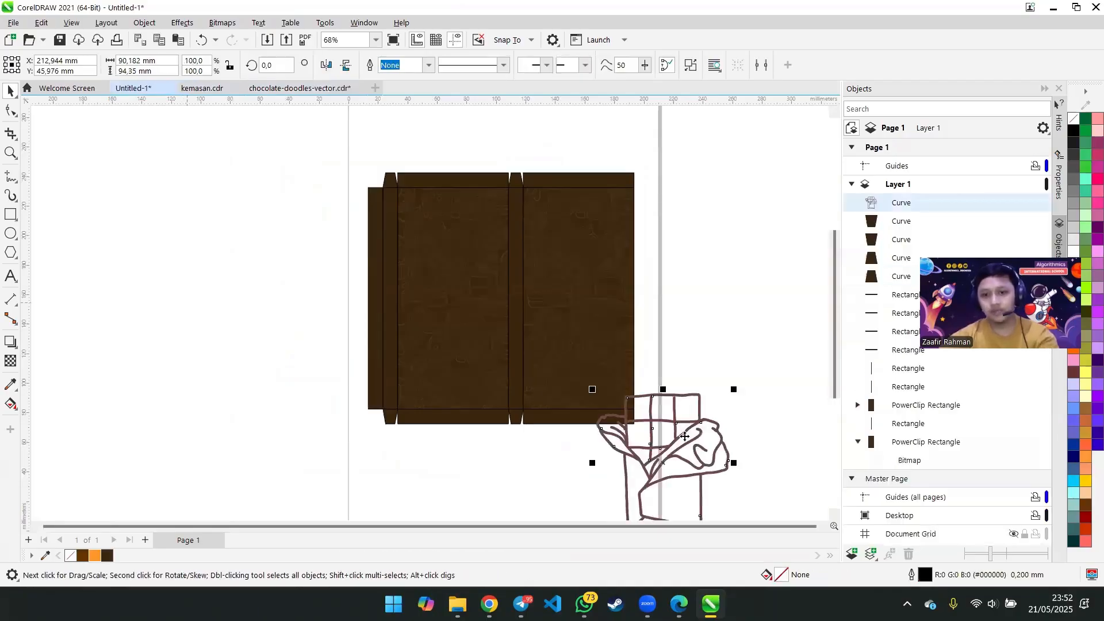
{"action": "mouse_move", "coordinate": [685, 440]}
{"action": "left_mouse_down"}
{"action": "mouse_move", "coordinate": [732, 288]}
{"action": "mouse_move", "coordinate": [747, 279]}
{"action": "mouse_move", "coordinate": [741, 295]}
{"action": "left_mouse_up"}
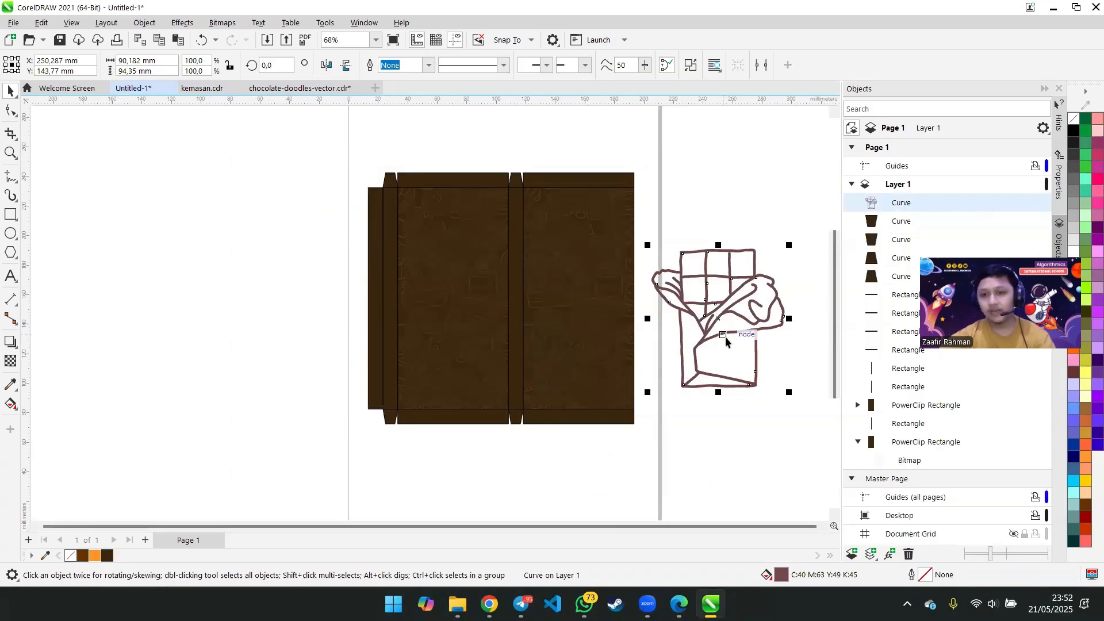
{"action": "mouse_move", "coordinate": [730, 351]}
{"action": "left_mouse_down"}
{"action": "mouse_move", "coordinate": [464, 313]}
{"action": "mouse_move", "coordinate": [762, 386]}
{"action": "left_mouse_up"}
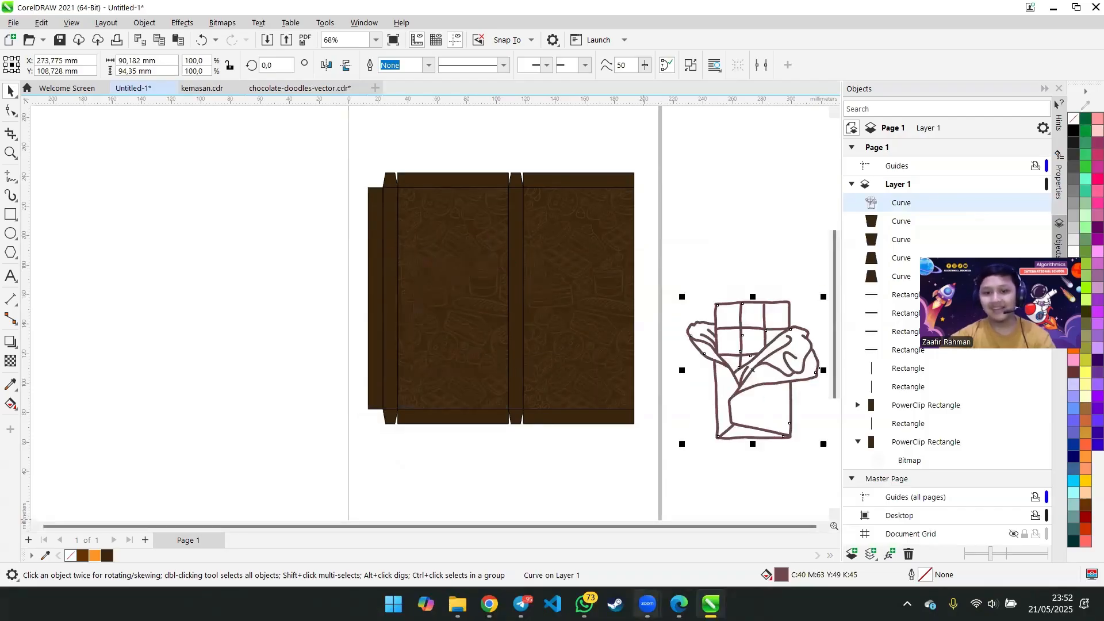
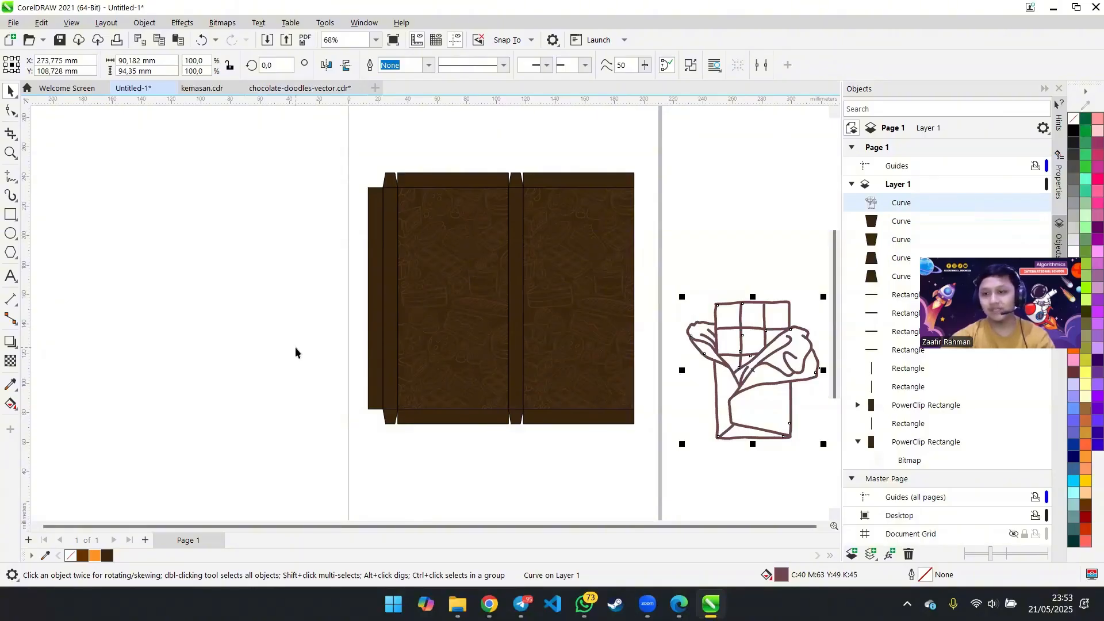
- Move the chocolate bar doodle onto the dieline's front panel and fill it with the orange R254 G149 B38
{"action": "left_click", "coordinate": [1087, 485]}
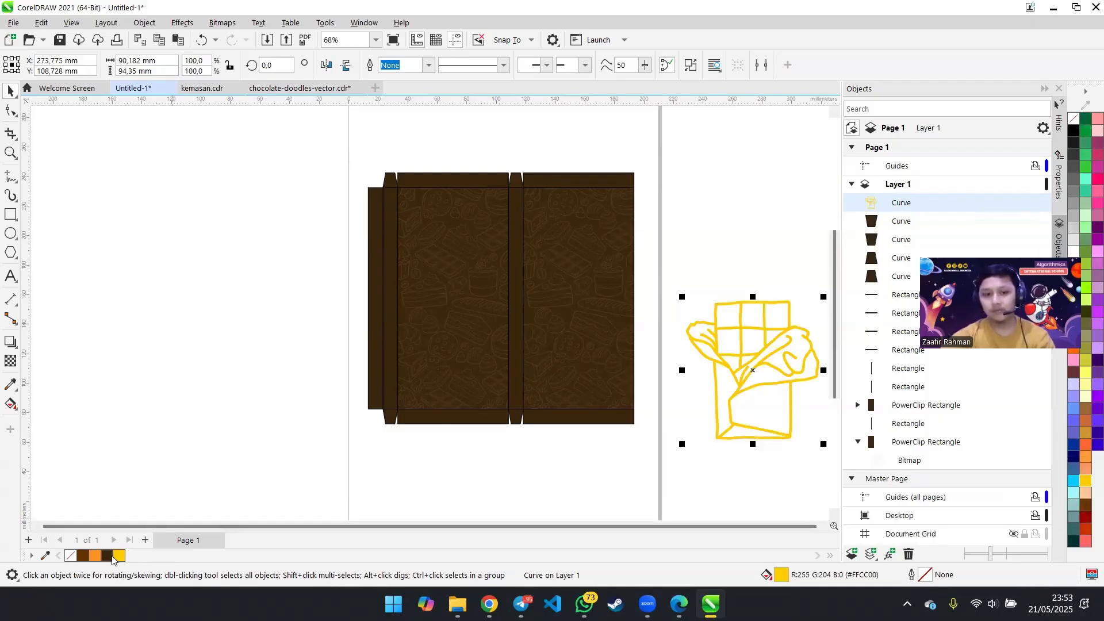
{"action": "mouse_move", "coordinate": [712, 346]}
{"action": "left_mouse_down"}
{"action": "mouse_move", "coordinate": [505, 329]}
{"action": "mouse_move", "coordinate": [522, 370]}
{"action": "left_mouse_up"}
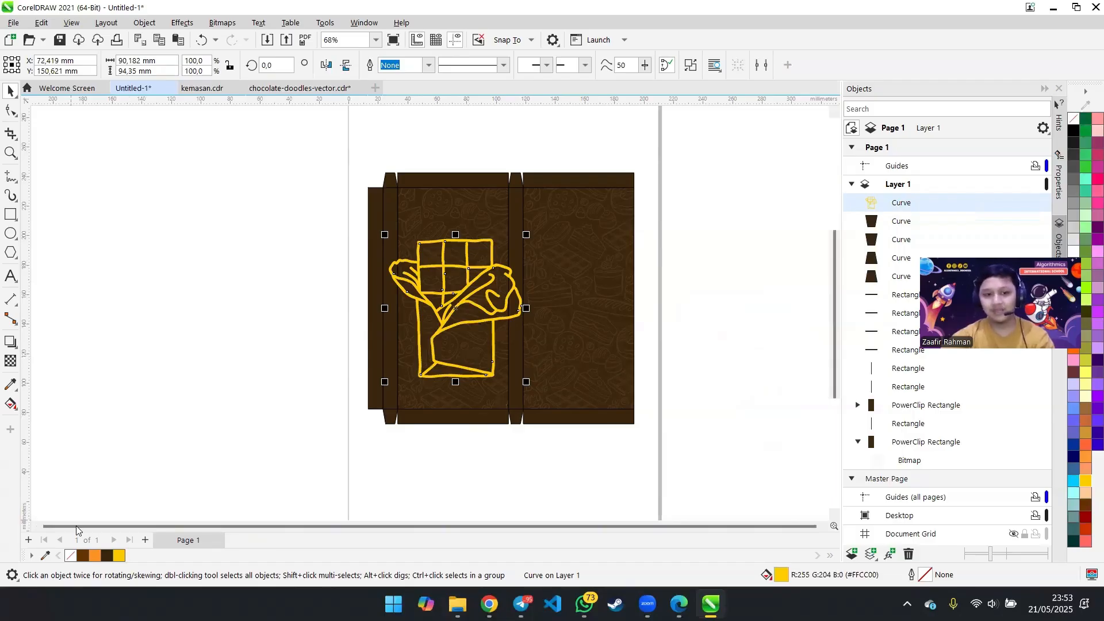
{"action": "left_click", "coordinate": [95, 555]}
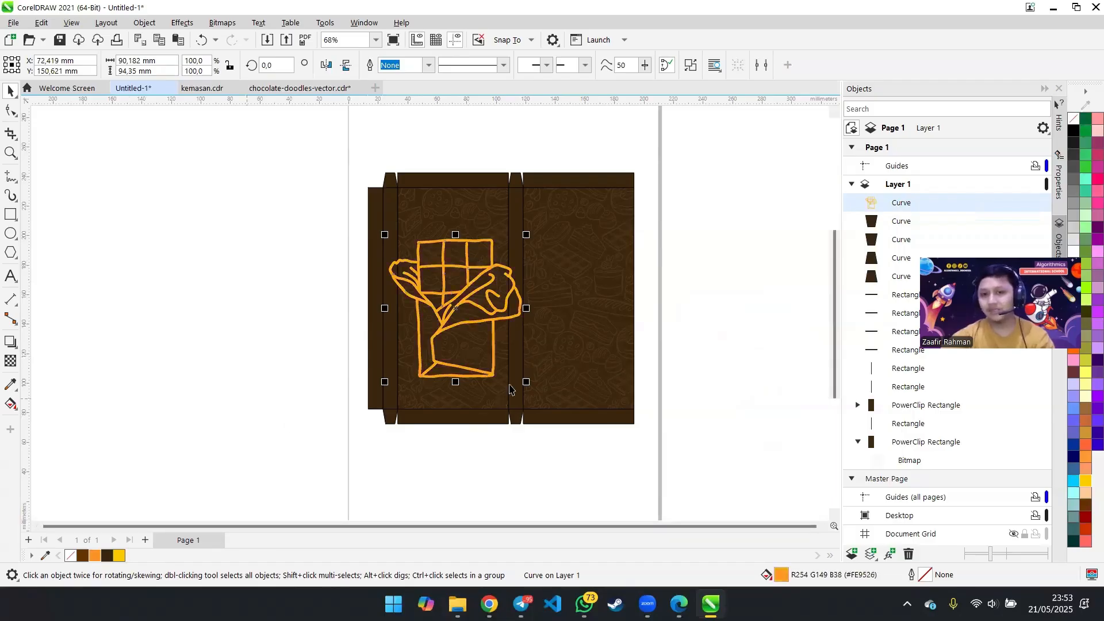
- Check the fill colour of the rounded badge in kemasan.cdr and return to the Untitled-1 drawing
{"action": "left_click", "coordinate": [208, 89]}
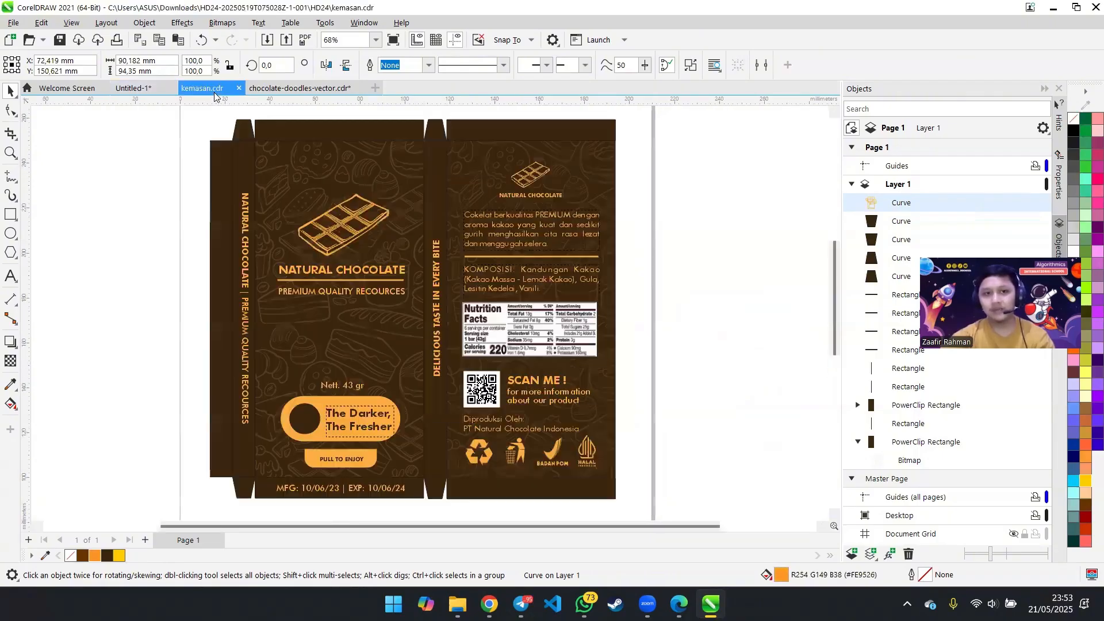
{"action": "left_click", "coordinate": [318, 405]}
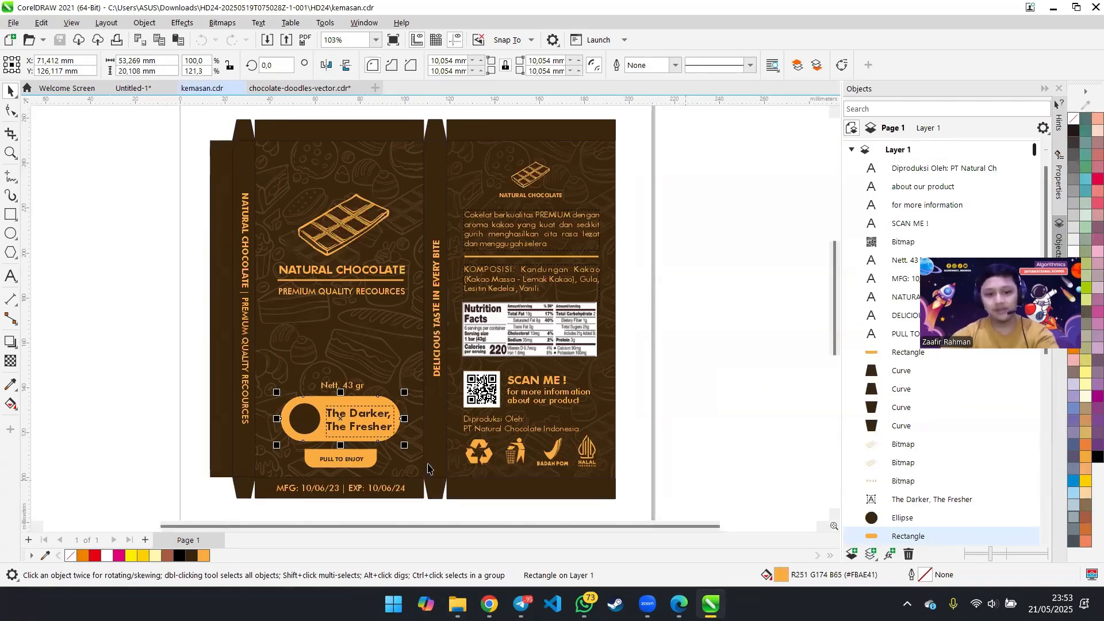
{"action": "left_click", "coordinate": [124, 91]}
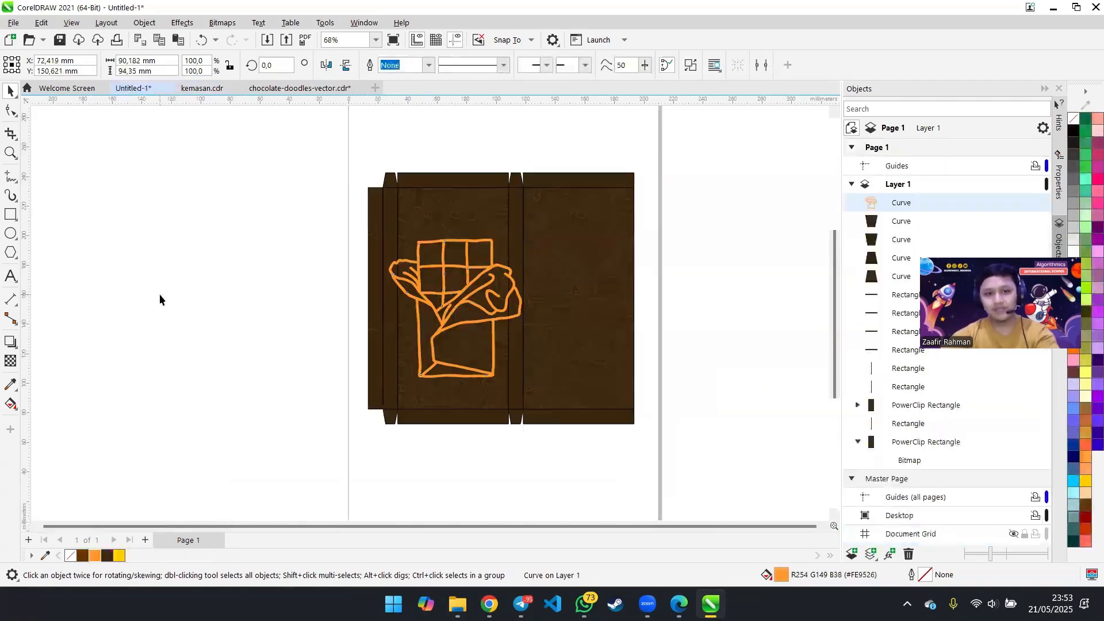
- Paste the rounded badge beside the dieline, apply its orange R251 G174 B65 to the chocolate bar doodle, and delete the badge
{"action": "key", "text": "ctrl+v"}
{"action": "left_click_drag", "start_coordinate": [414, 347], "coordinate": [206, 343]}
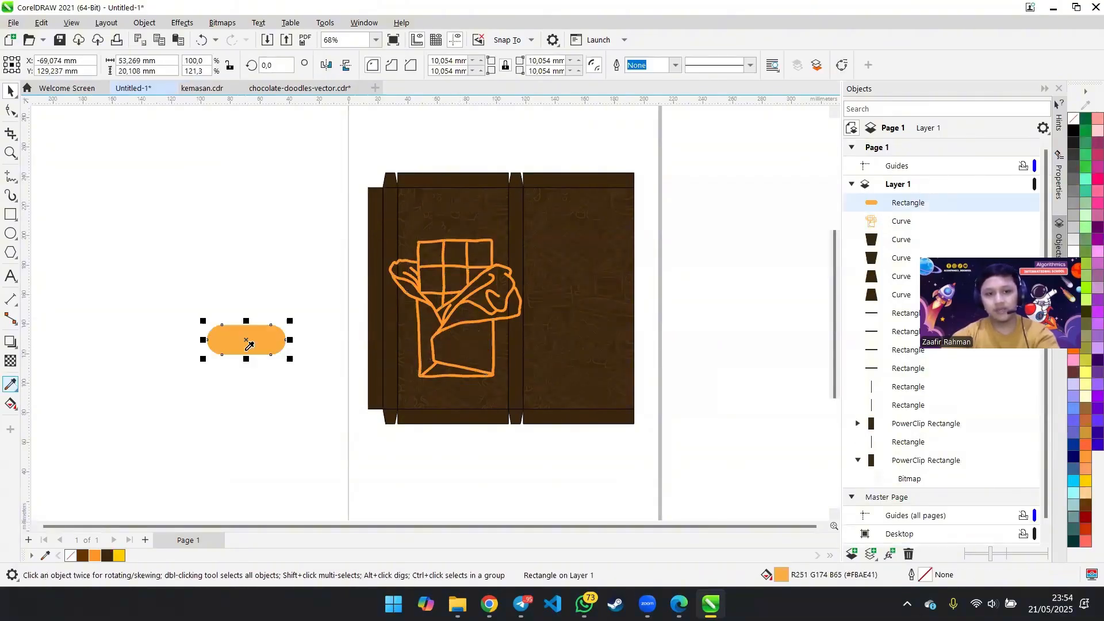
{"action": "left_click", "coordinate": [10, 384]}
{"action": "left_click", "coordinate": [249, 332]}
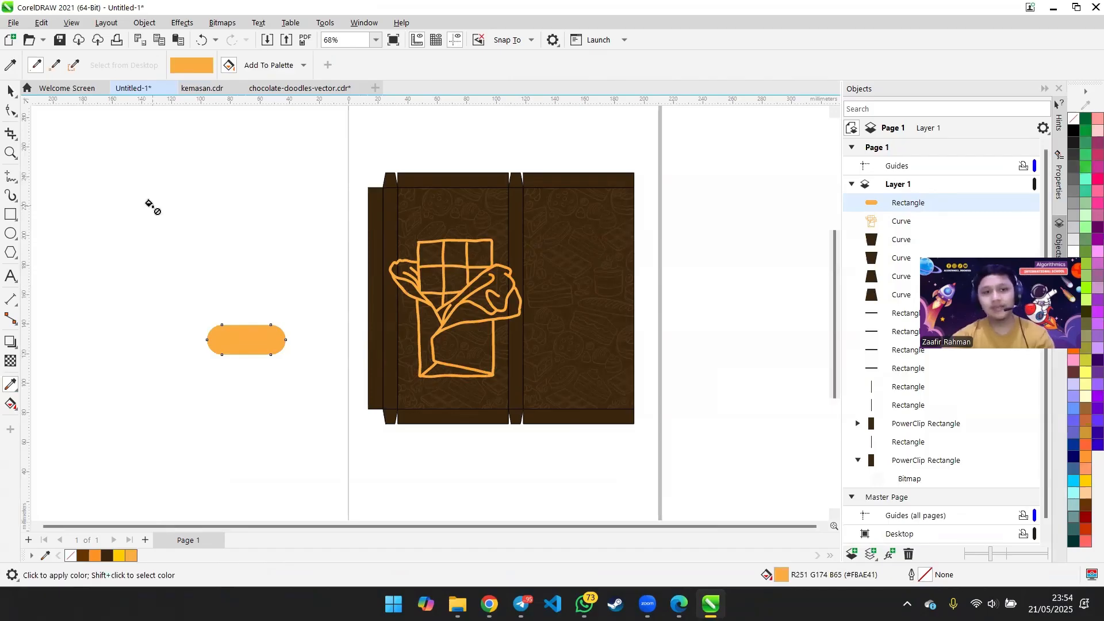
{"action": "left_click", "coordinate": [8, 91]}
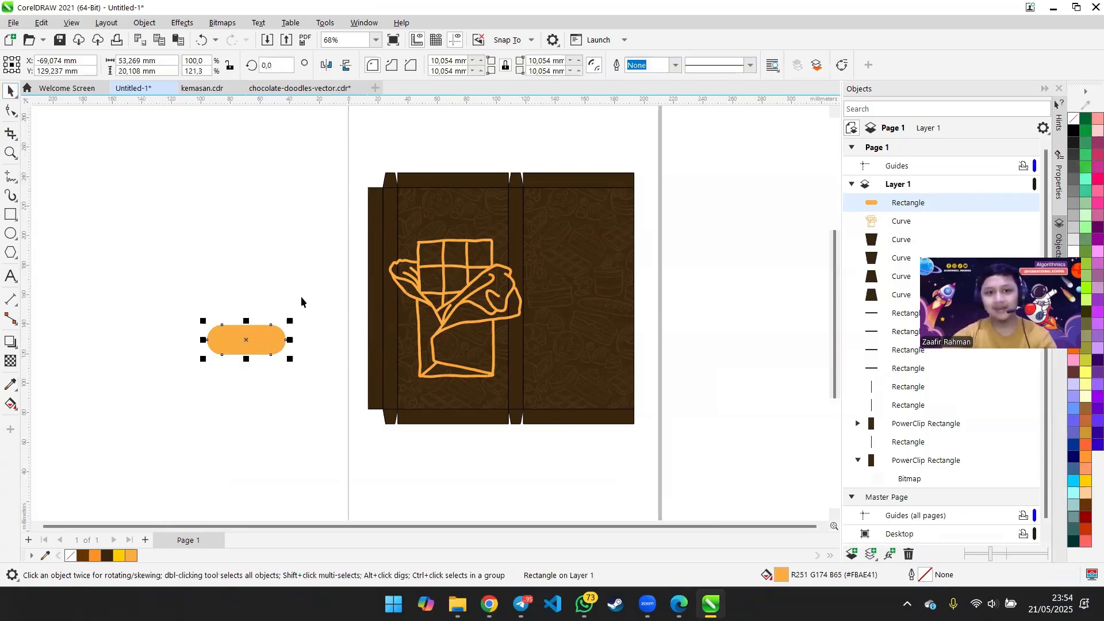
{"action": "key", "text": "Delete"}
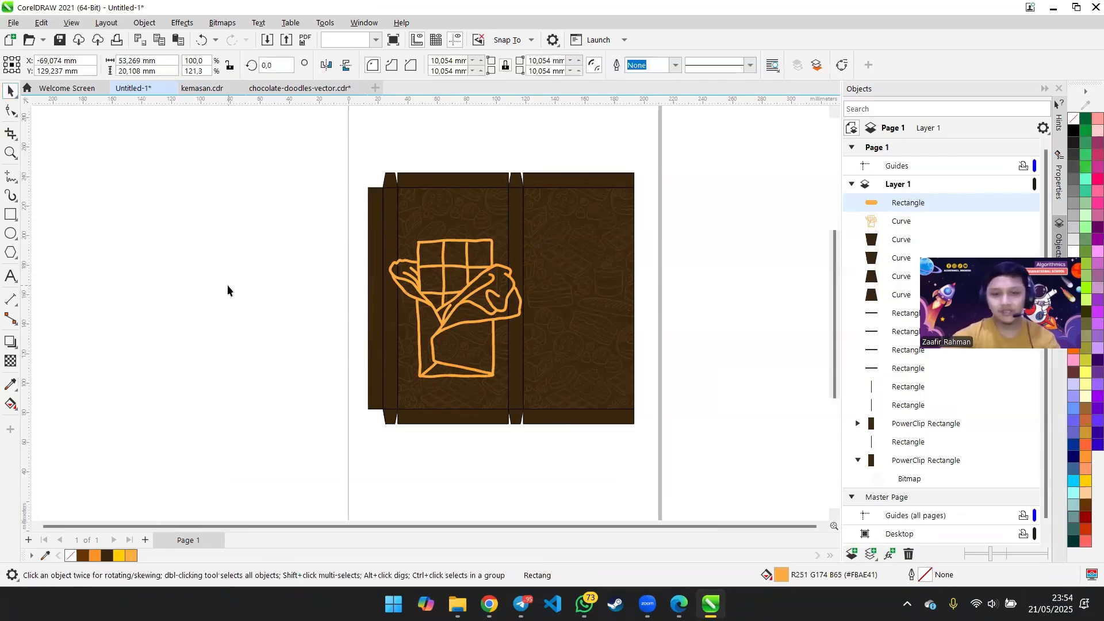
- Scale the chocolate bar doodle about its centre to about 42 × 44 mm and enlarge it proportionally to about 110 × 115 mm
{"action": "left_click", "coordinate": [487, 278]}
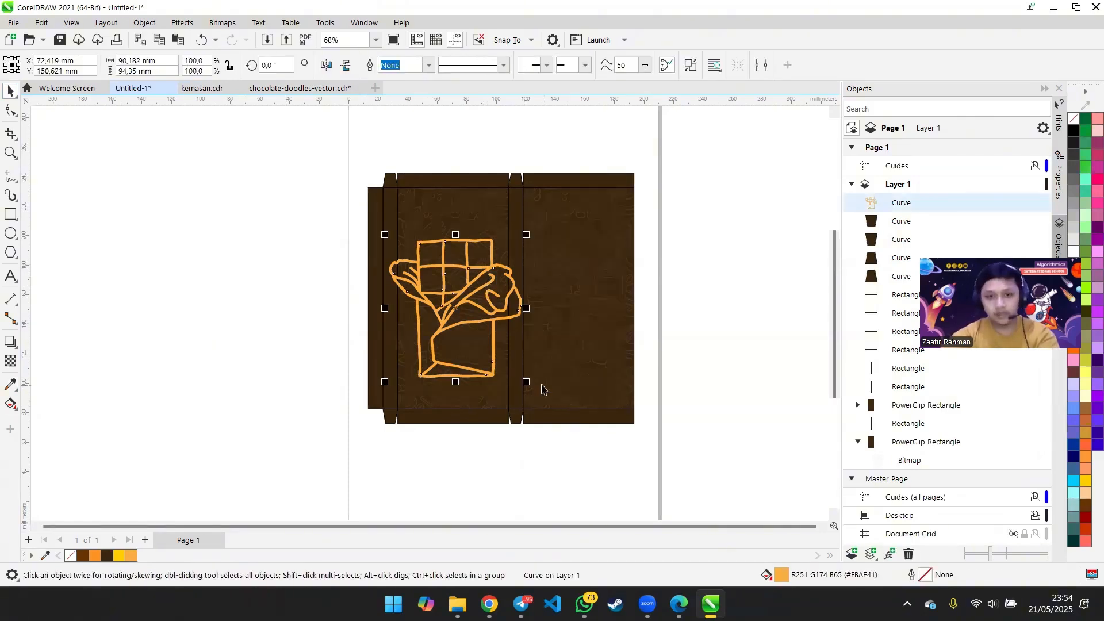
{"action": "left_click_drag", "start_coordinate": [526, 382], "coordinate": [491, 346]}
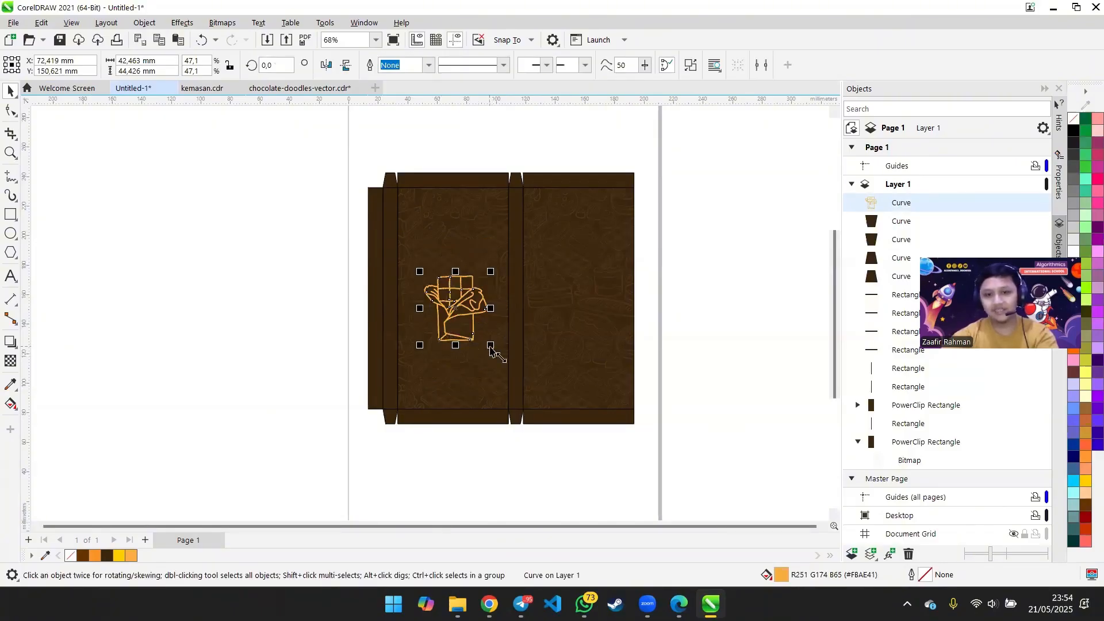
{"action": "left_click_drag", "start_coordinate": [491, 345], "coordinate": [661, 452]}
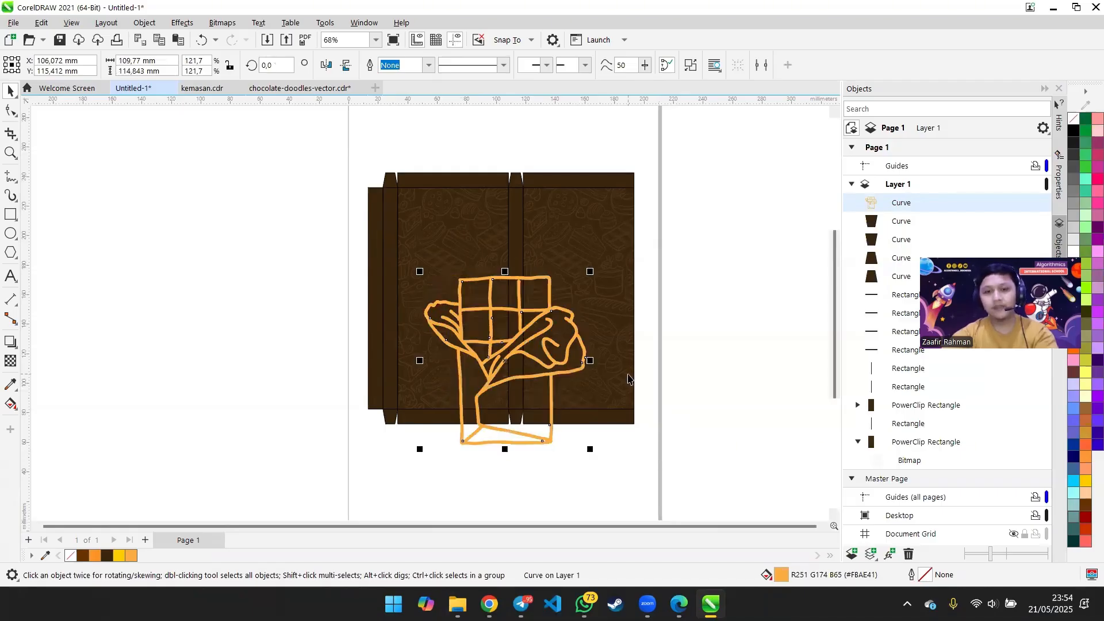
- Undo the last enlargement of the orange chocolate doodle and delete the doodle from the packaging's front panel
{"action": "key", "text": "ctrl+z"}
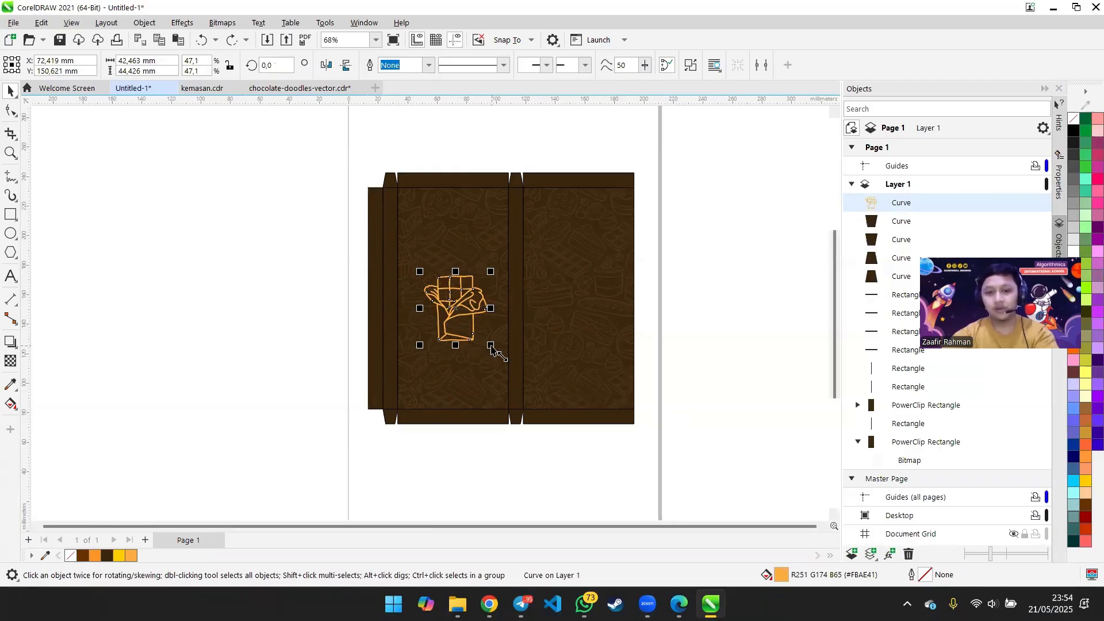
{"action": "left_click_drag", "start_coordinate": [571, 392], "coordinate": [510, 369]}
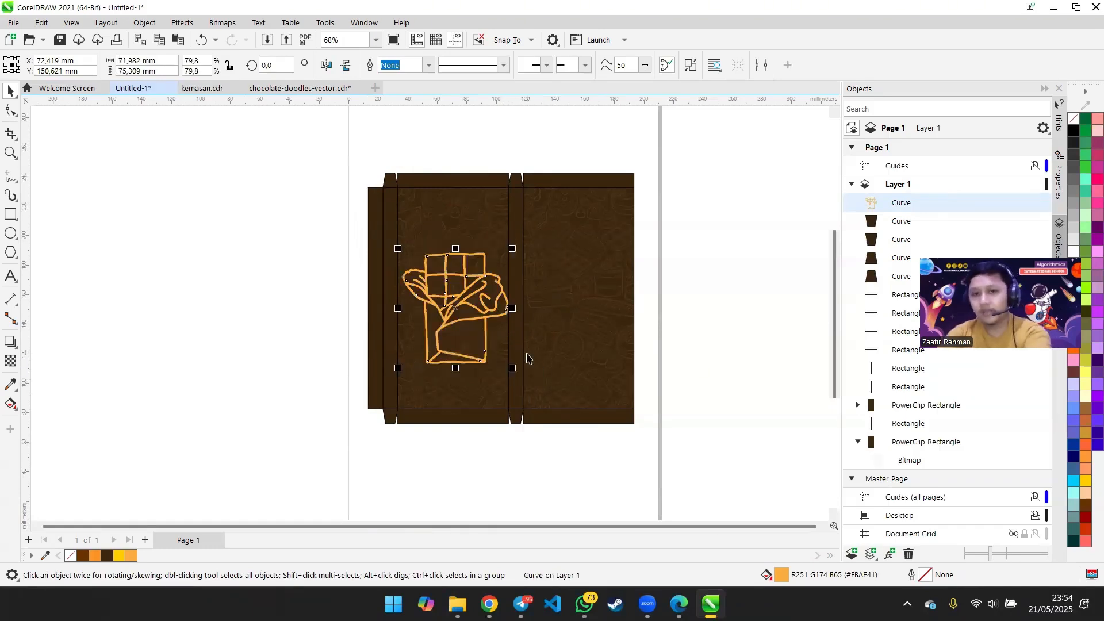
{"action": "key", "text": "Delete"}
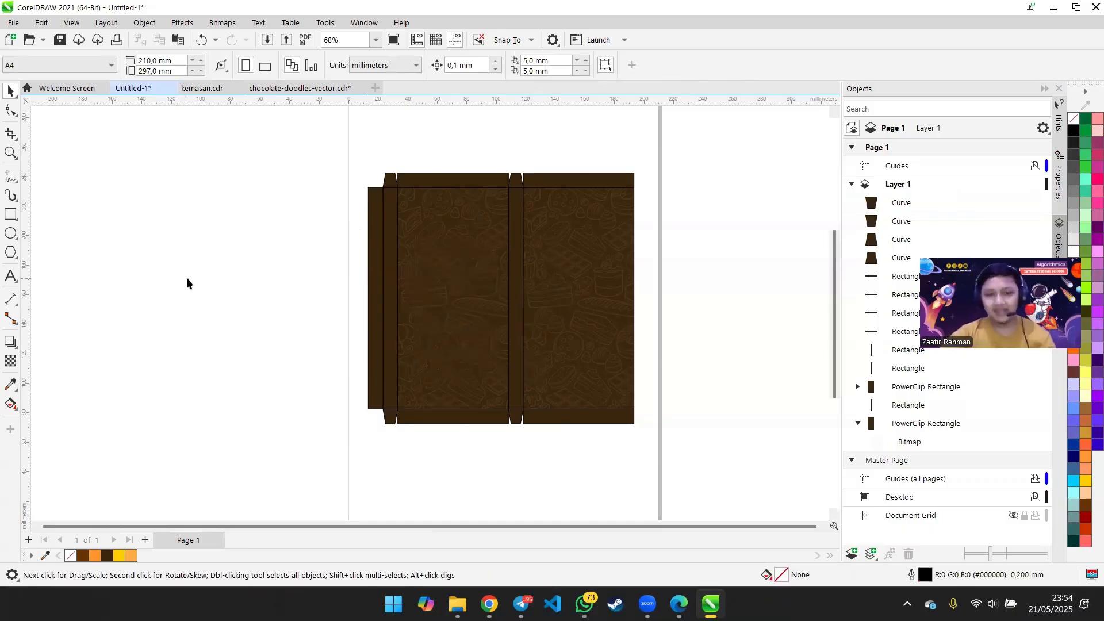
{"action": "left_click", "coordinate": [209, 93]}
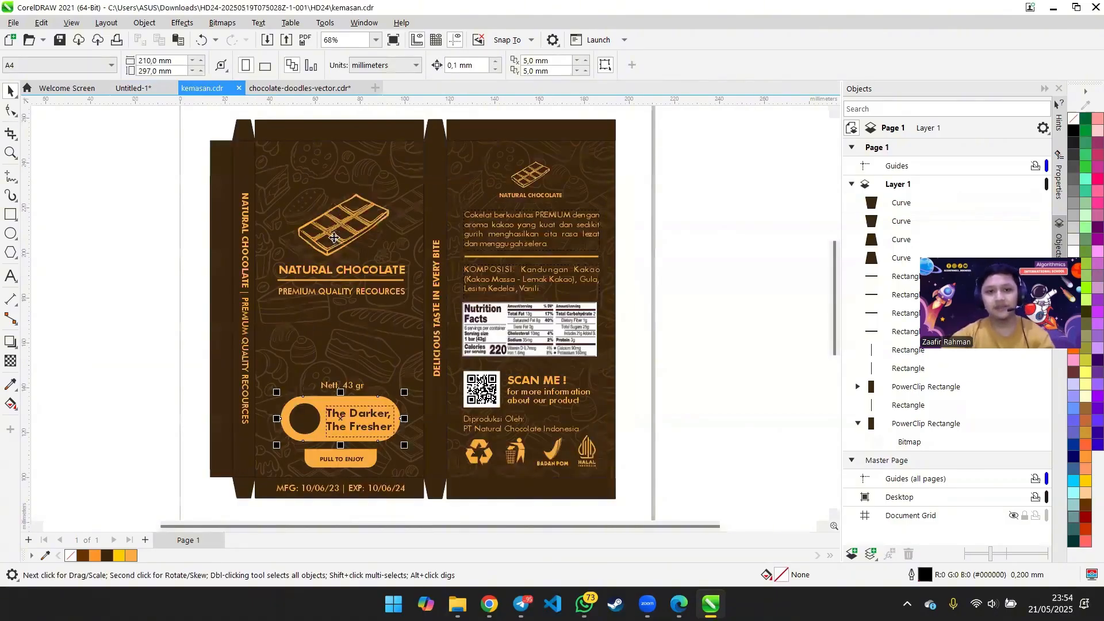
{"action": "left_click", "coordinate": [332, 237]}
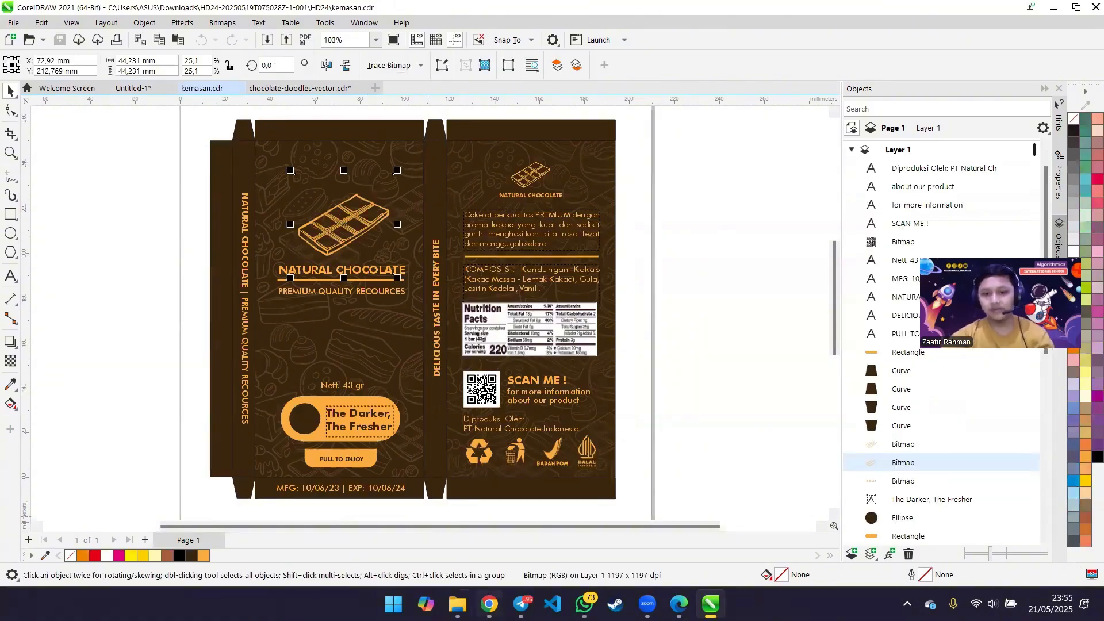
{"action": "mouse_move", "coordinate": [458, 604]}
{"action": "left_click", "coordinate": [398, 552]}
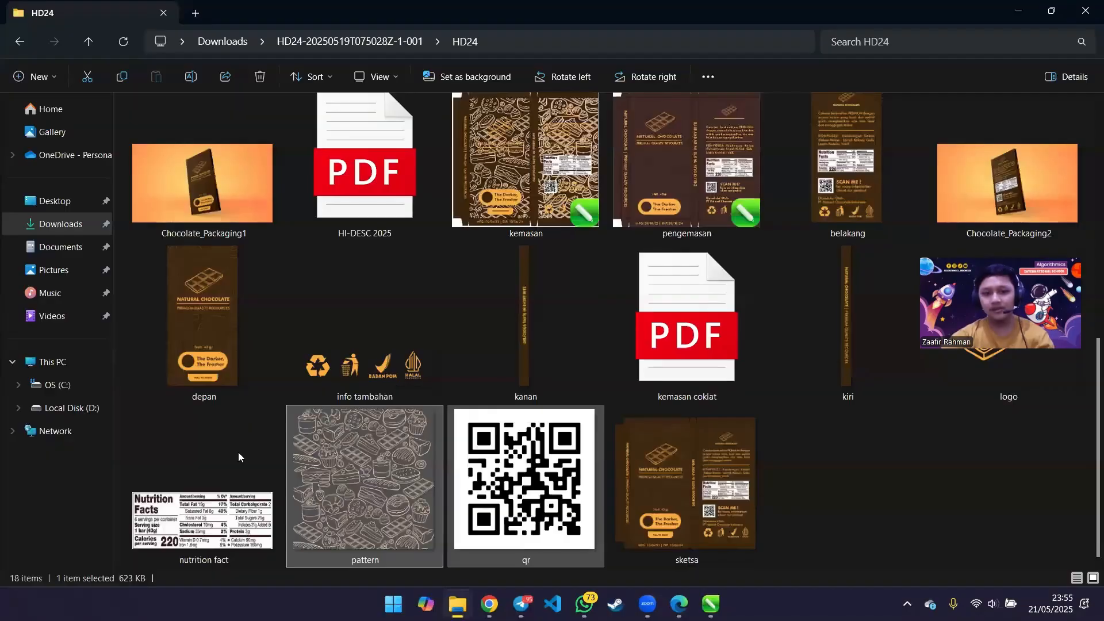
{"action": "scroll", "coordinate": [718, 397], "scroll_direction": "up", "scroll_amount": 3}
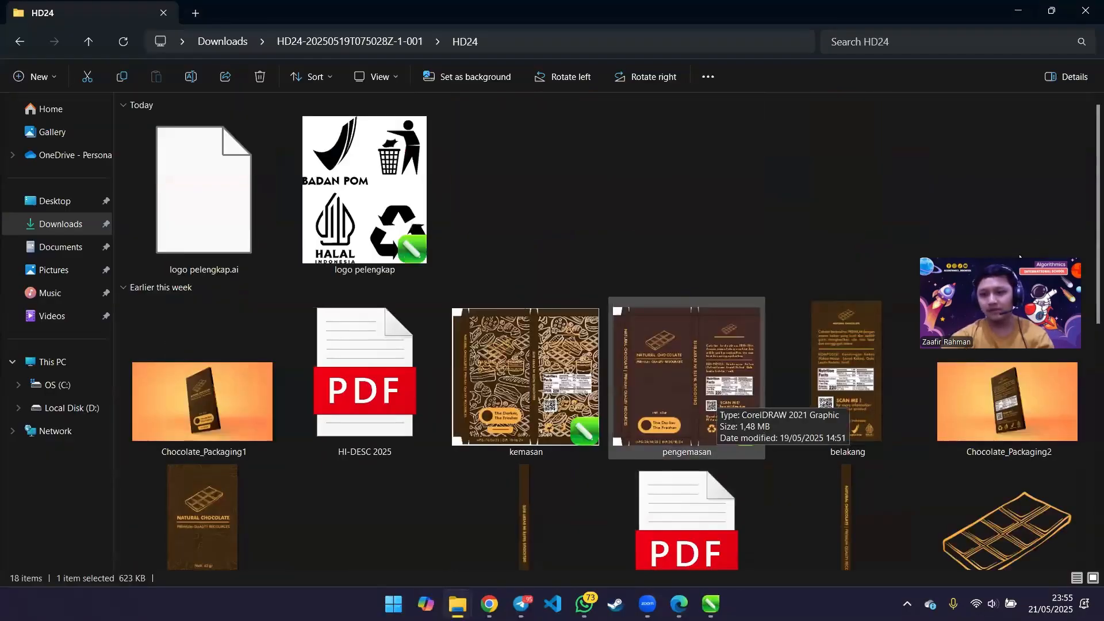
{"action": "left_click", "coordinate": [1001, 538]}
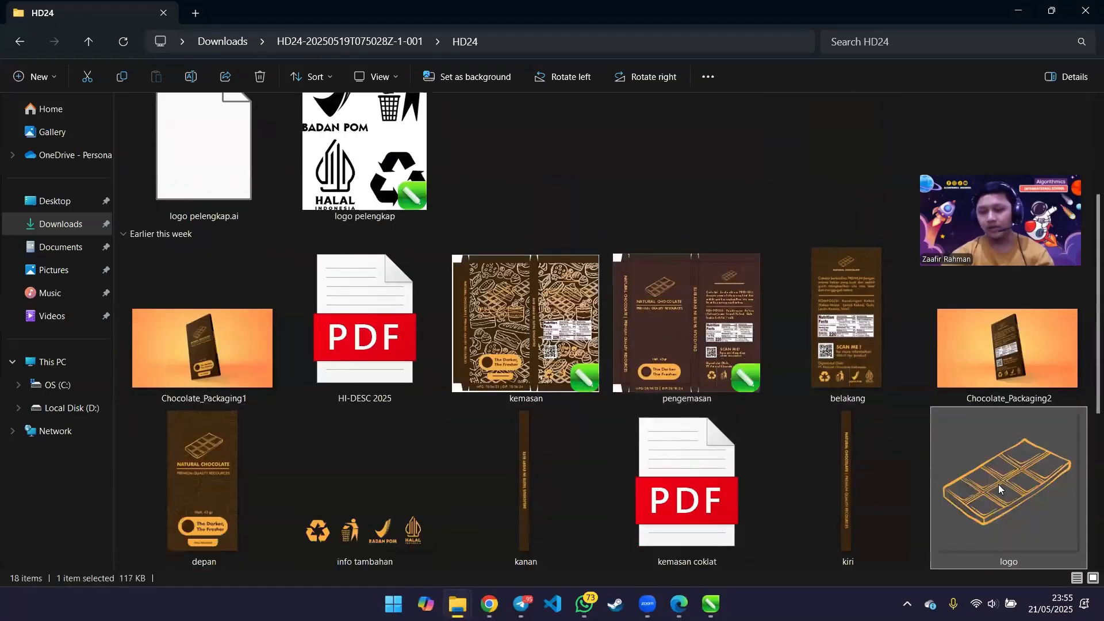
{"action": "mouse_move", "coordinate": [710, 604]}
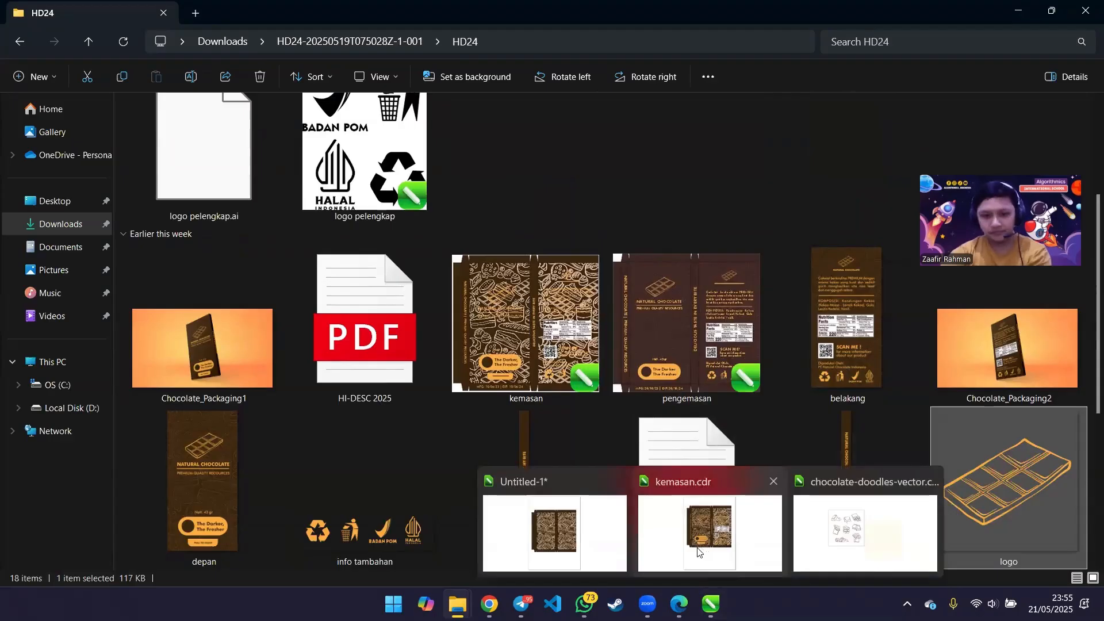
{"action": "left_click_drag", "start_coordinate": [1010, 487], "coordinate": [117, 219]}
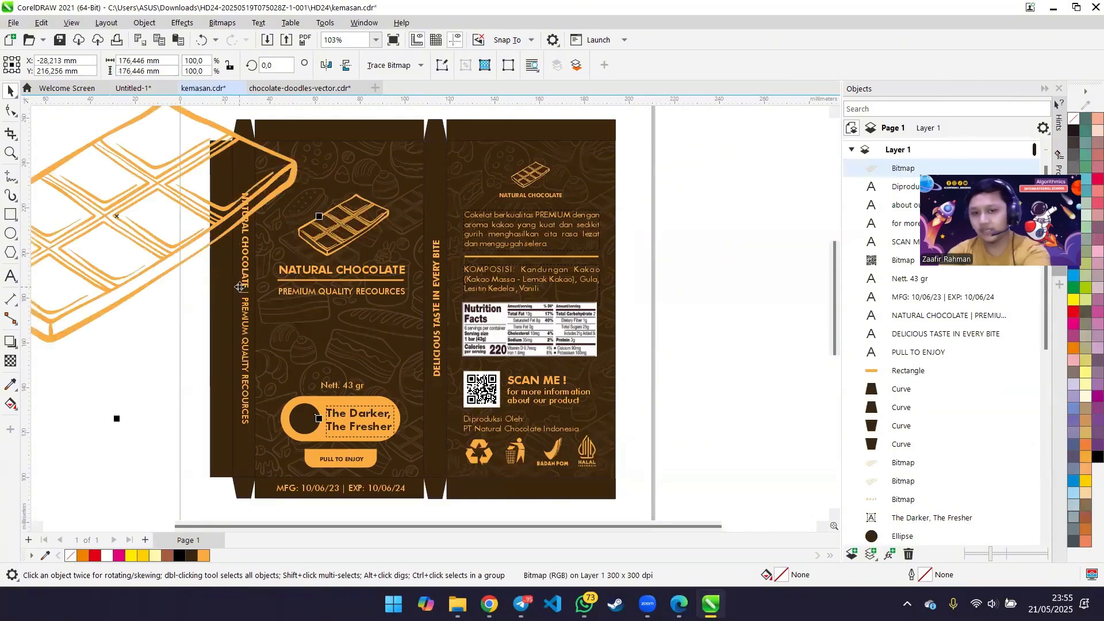
{"action": "key", "text": "Delete"}
- Bring the chocolate bar logo image from the HD24 folder into the Untitled-1 document, beside the packaging layout
{"action": "left_click", "coordinate": [159, 91]}
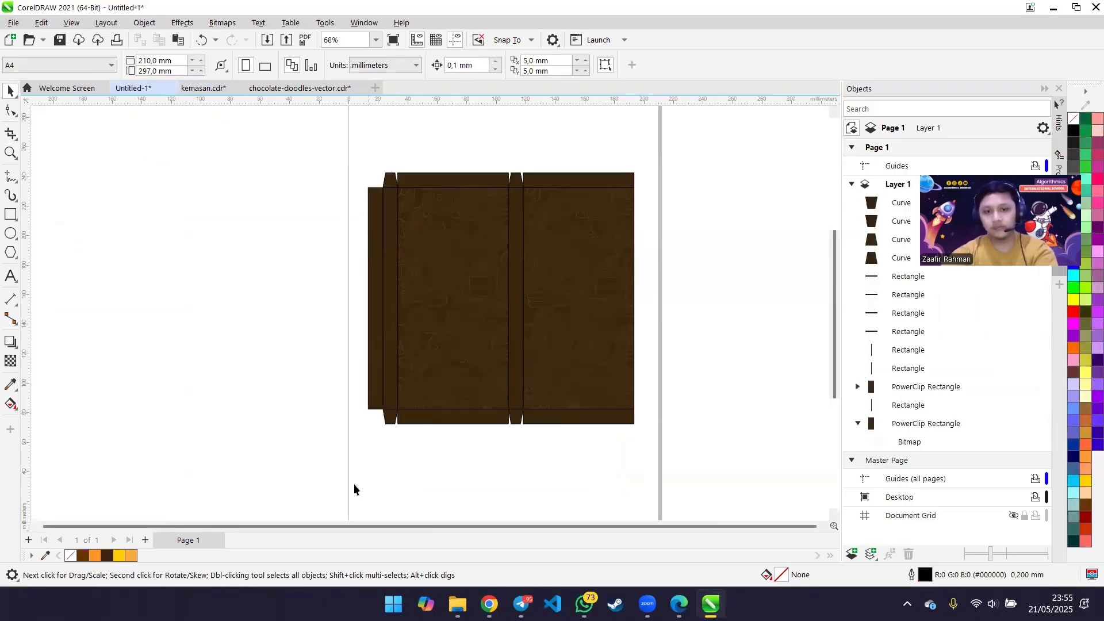
{"action": "mouse_move", "coordinate": [457, 604]}
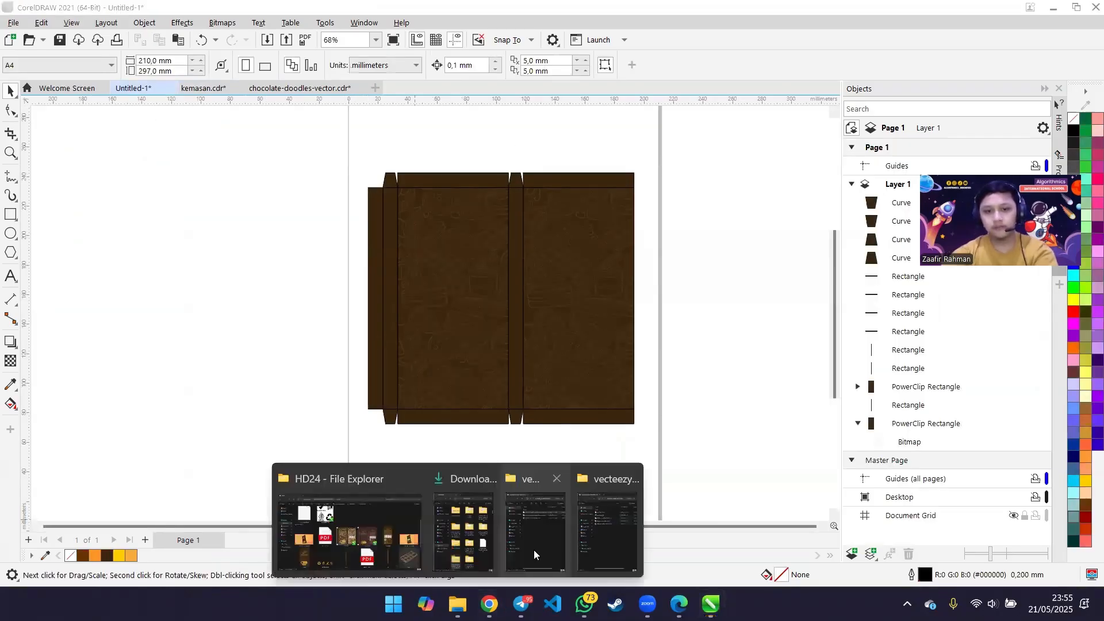
{"action": "left_click", "coordinate": [404, 549]}
{"action": "left_click_drag", "start_coordinate": [966, 485], "coordinate": [242, 315]}
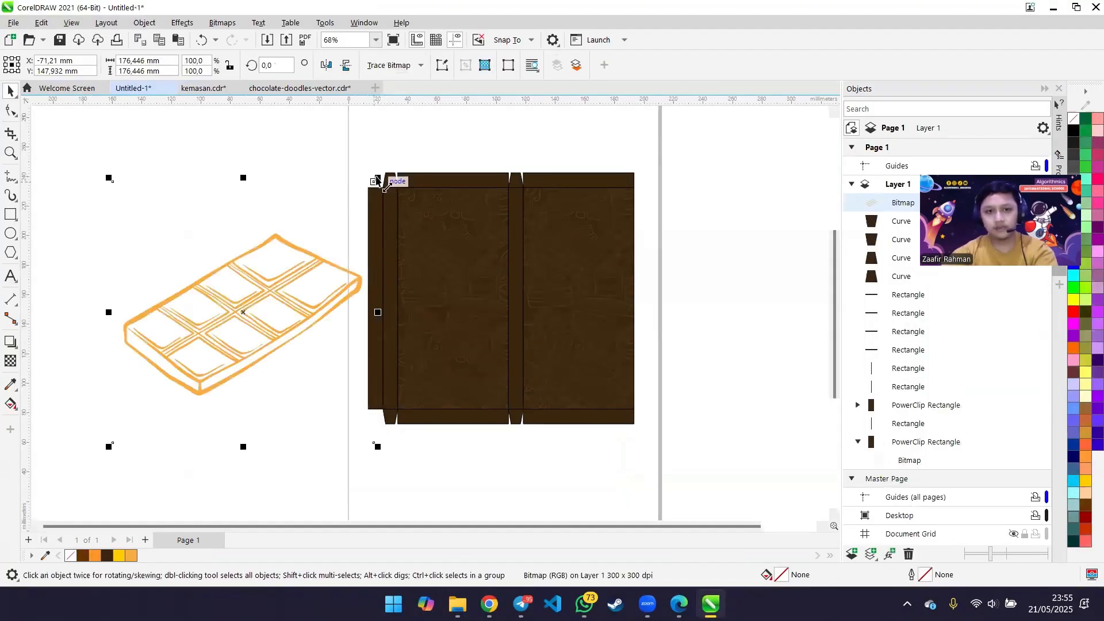
- Move the logo onto the upper part of the front panel and scale it down to about 48 mm wide
{"action": "left_click_drag", "start_coordinate": [375, 181], "coordinate": [464, 242]}
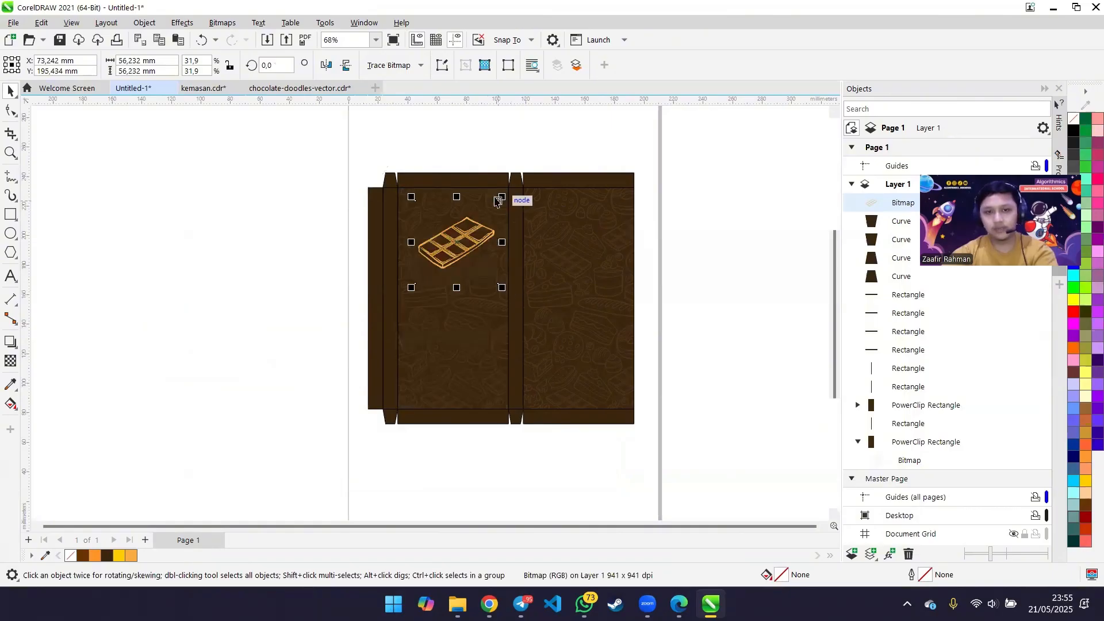
{"action": "left_click_drag", "start_coordinate": [502, 197], "coordinate": [496, 207]}
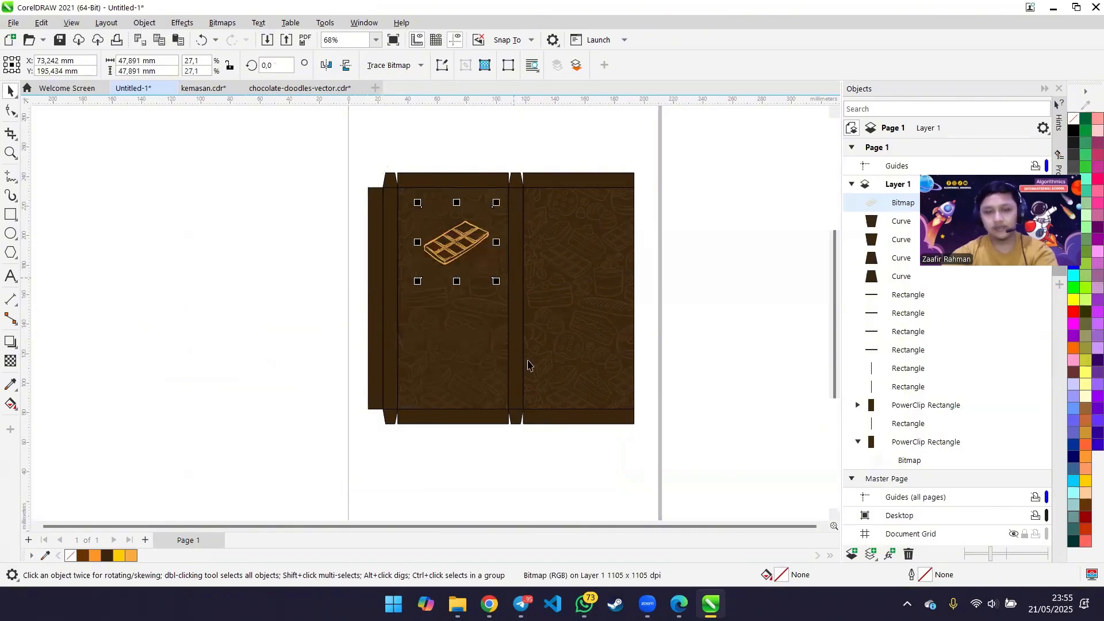
{"action": "left_click", "coordinate": [395, 482]}
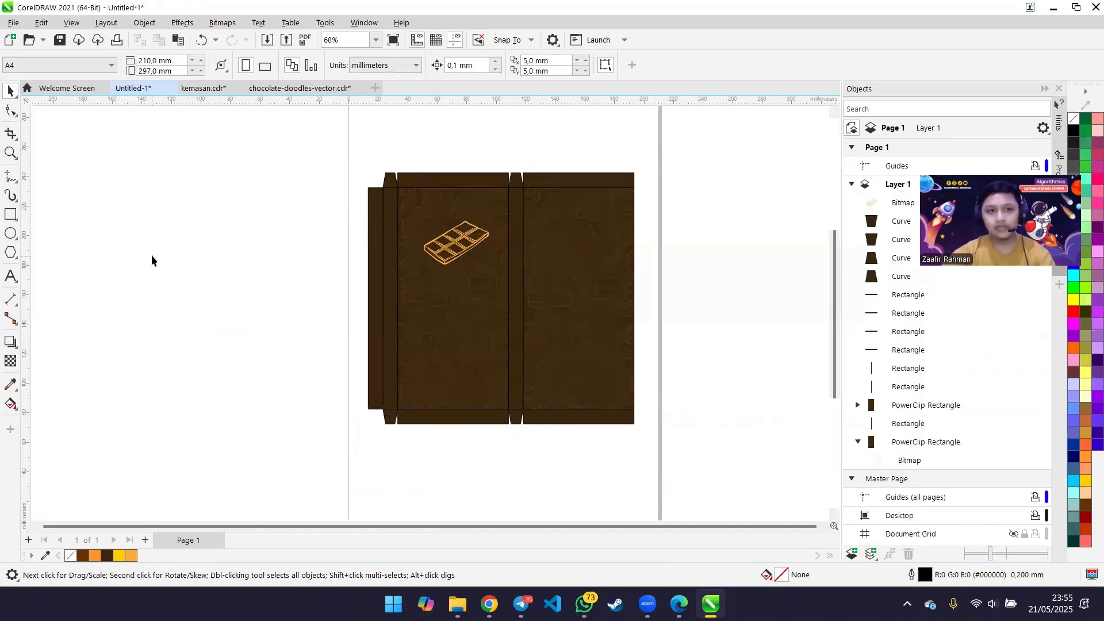
{"action": "left_click", "coordinate": [11, 277]}
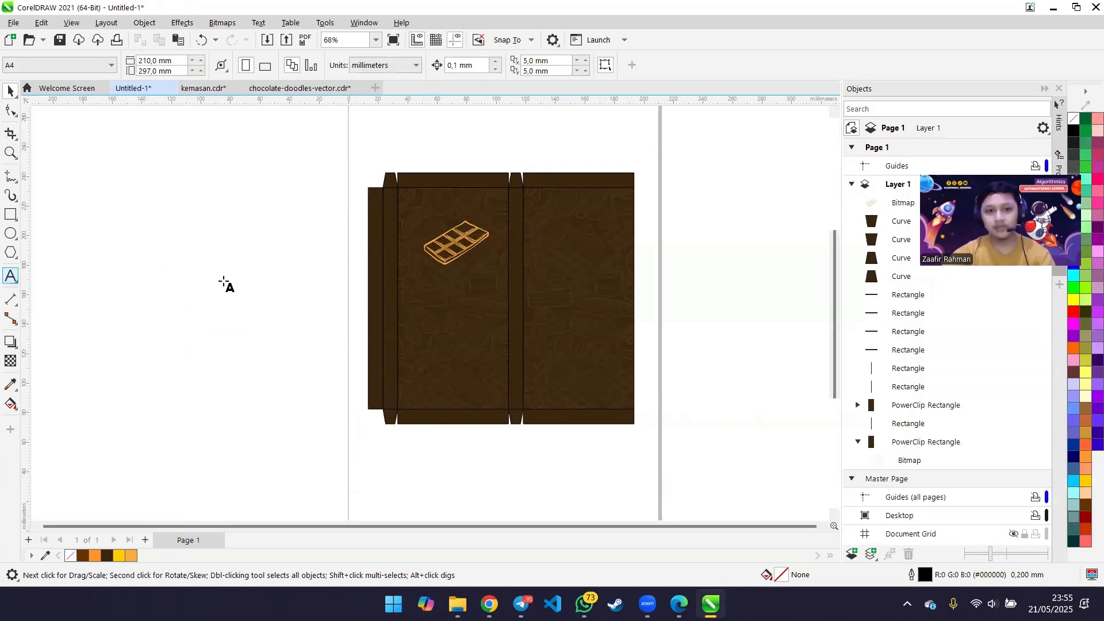
{"action": "left_click", "coordinate": [411, 280]}
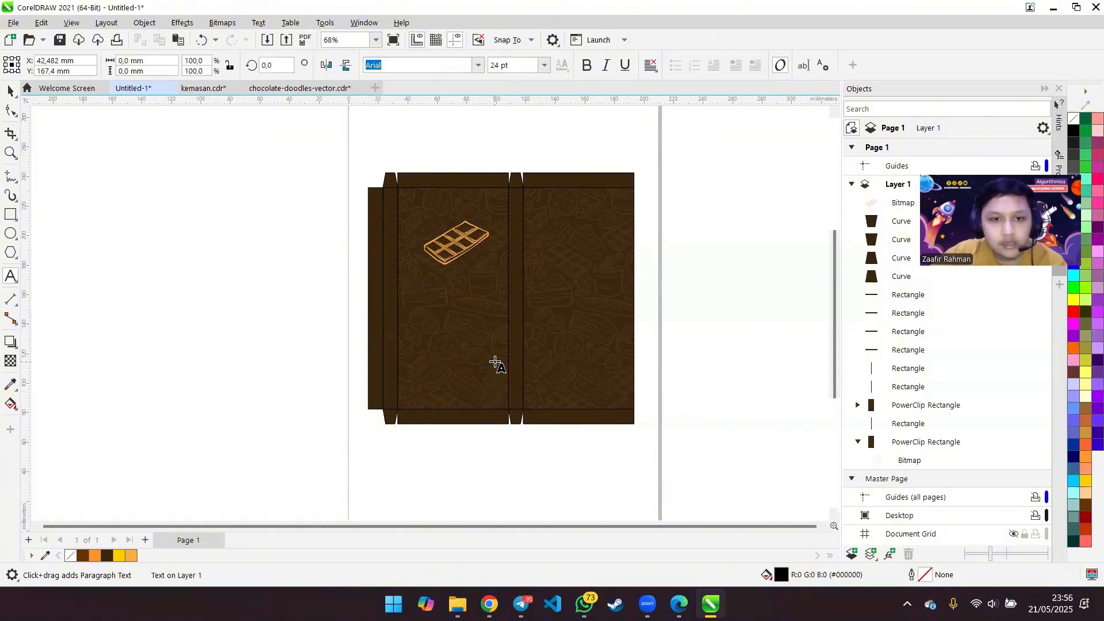
{"action": "left_click", "coordinate": [10, 91]}
{"action": "left_click", "coordinate": [176, 274]}
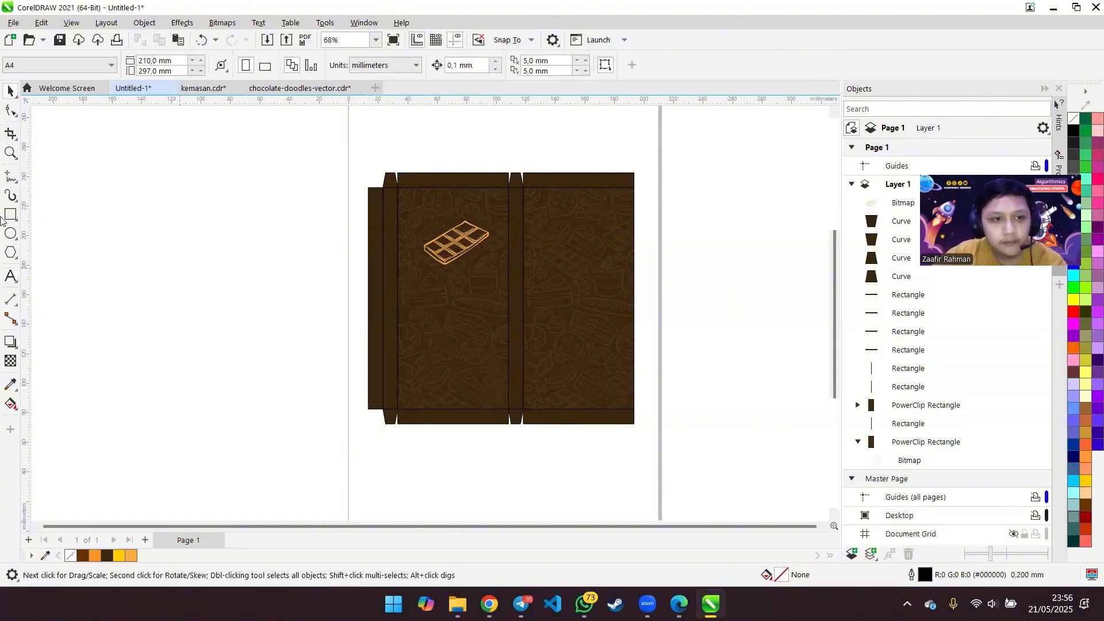
{"action": "left_click", "coordinate": [10, 276]}
{"action": "left_click", "coordinate": [133, 213]}
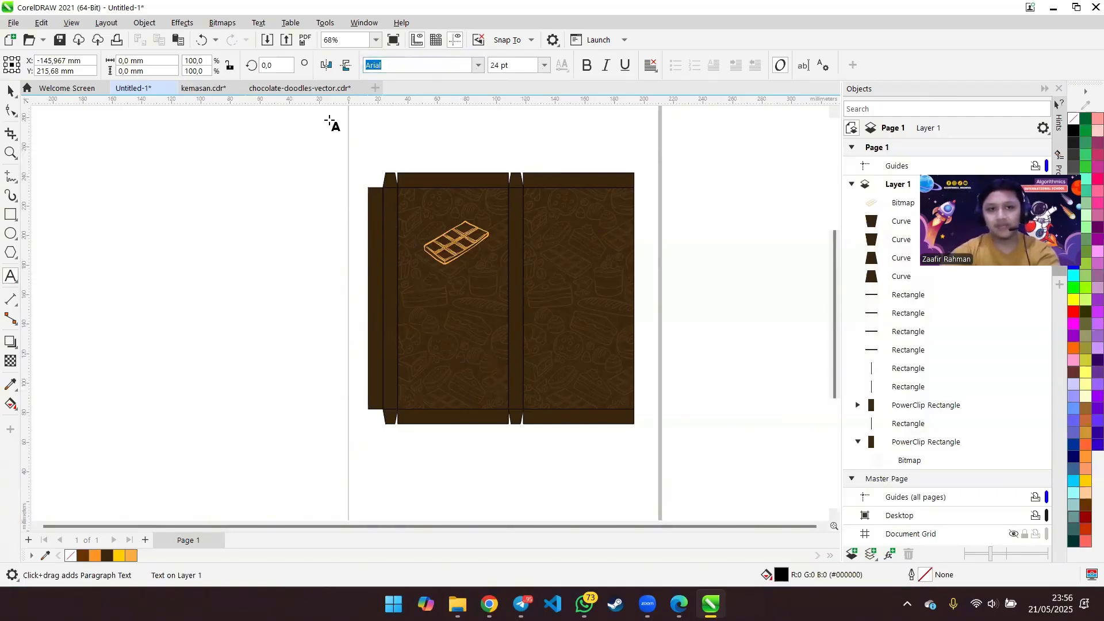
- Check the front title's font in kemasan.cdr and add the text NATURAL CHOCOLATE on the empty area beside the packaging in Untitled-1
{"action": "key", "text": "ctrl+Tab"}
{"action": "left_click", "coordinate": [310, 275]}
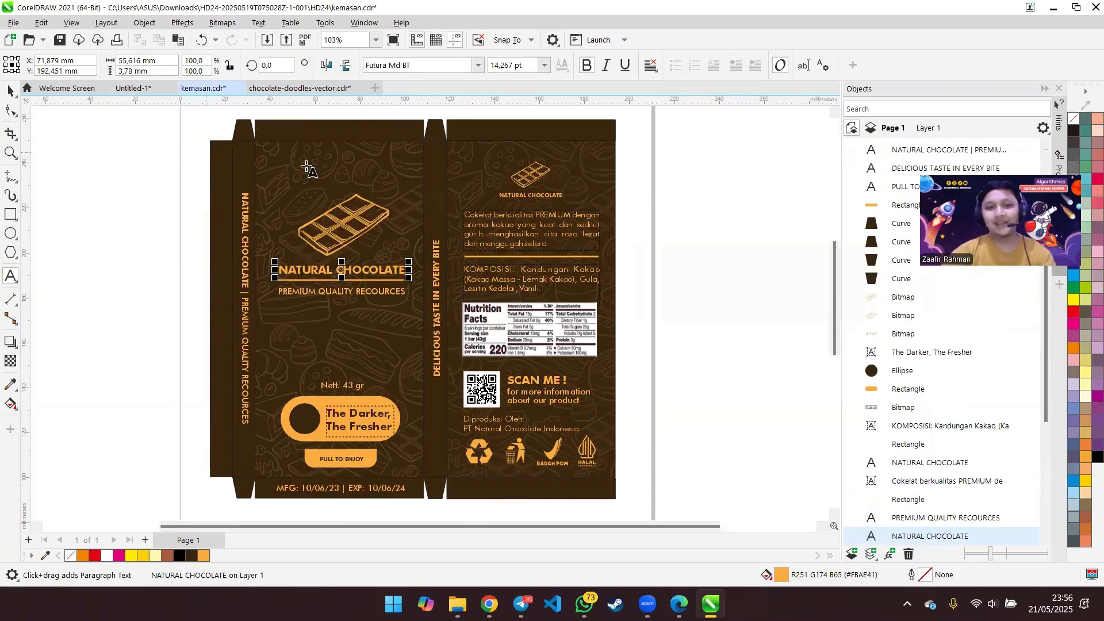
{"action": "left_click", "coordinate": [151, 86]}
{"action": "left_click", "coordinate": [109, 208]}
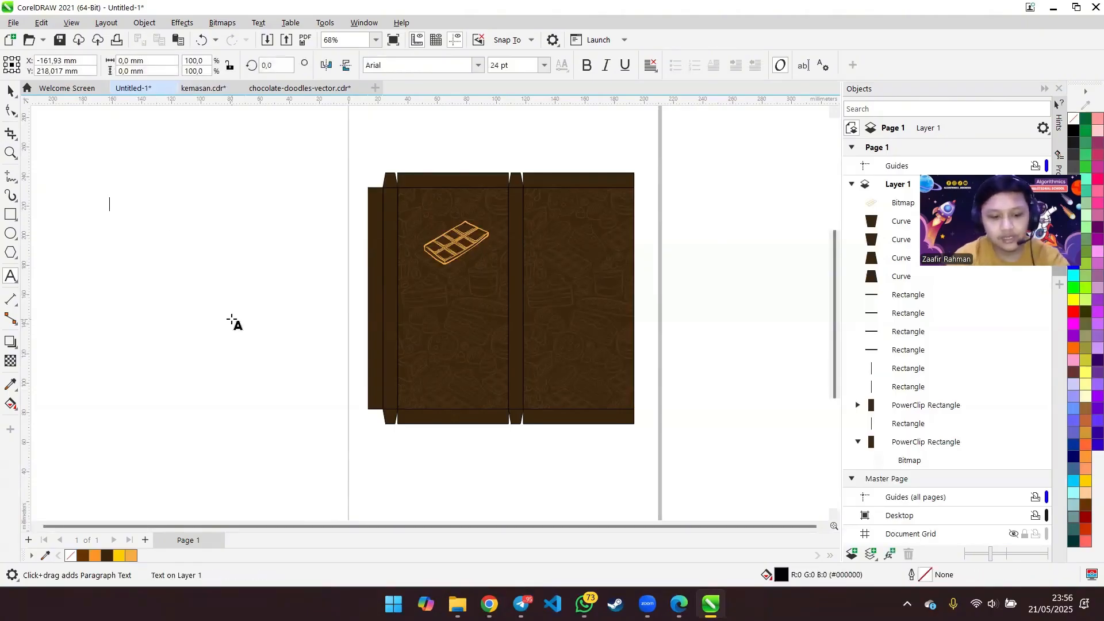
{"action": "type", "text": "NATURAL"}
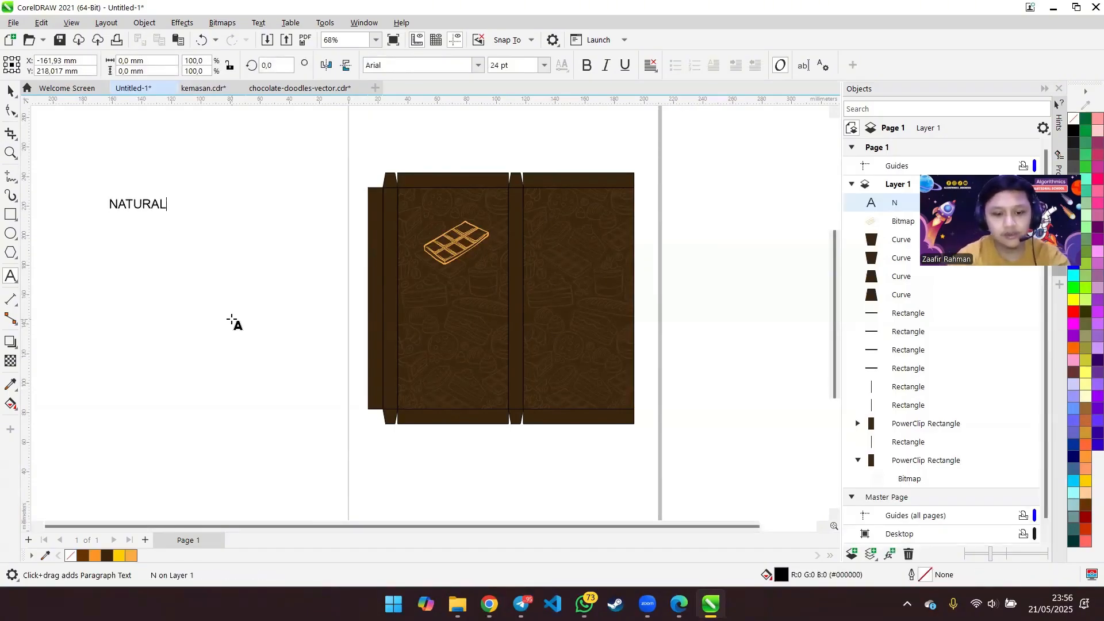
{"action": "type", "text": " CHOCOLATE"}
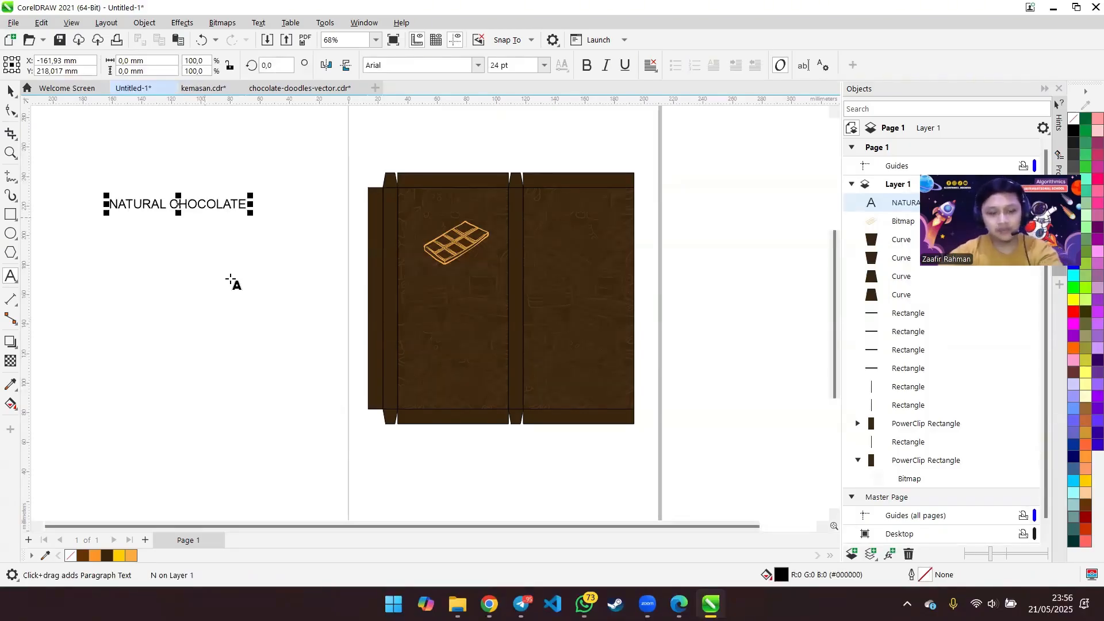
- Set the whole NATURAL CHOCOLATE text in the Futura Md BT (Bold) font
{"action": "key", "text": "ctrl+a"}
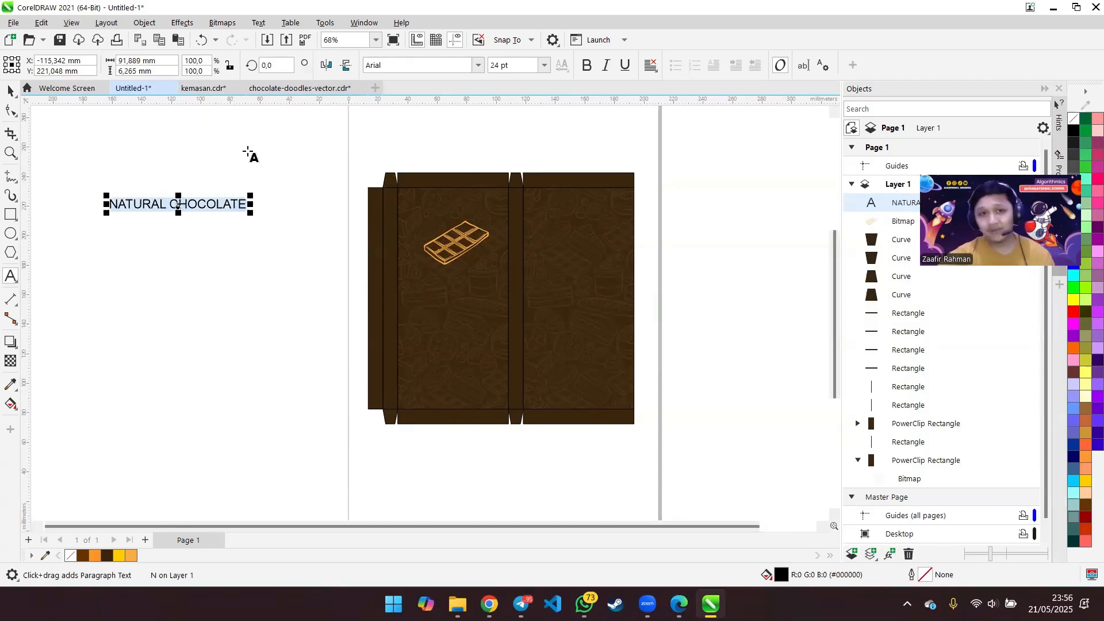
{"action": "type", "text": "Futura Bk BT"}
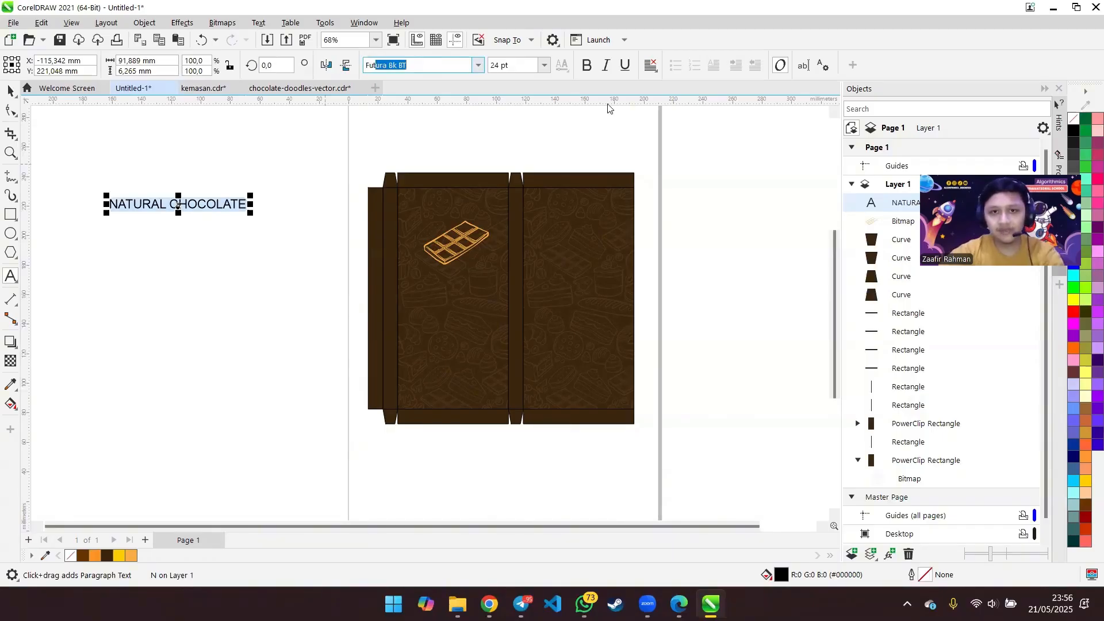
{"action": "left_click", "coordinate": [478, 65]}
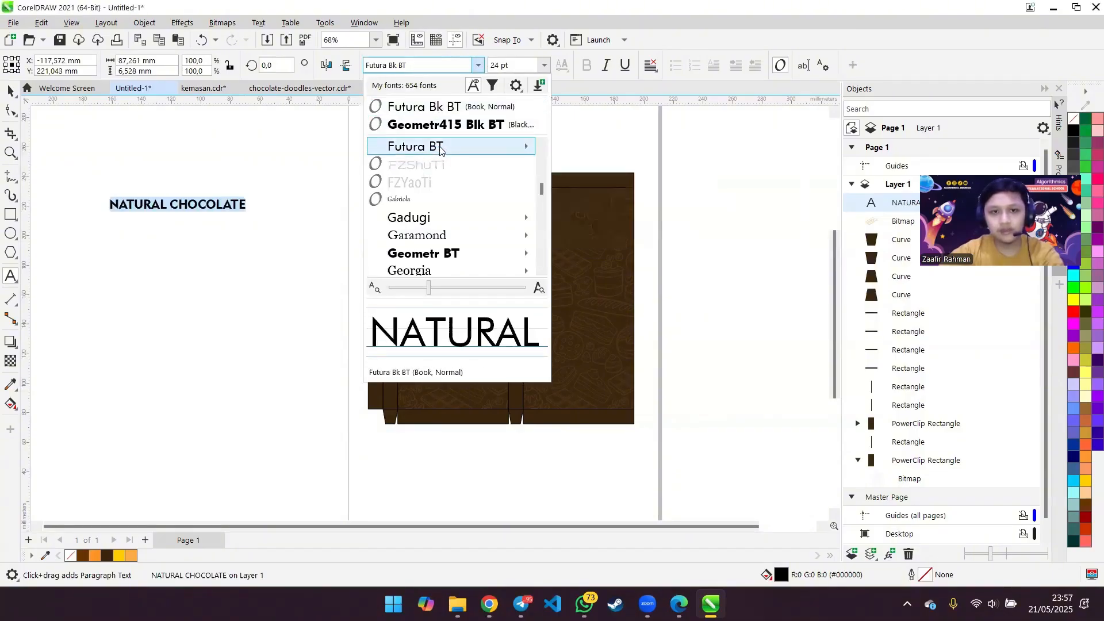
{"action": "mouse_move", "coordinate": [440, 150]}
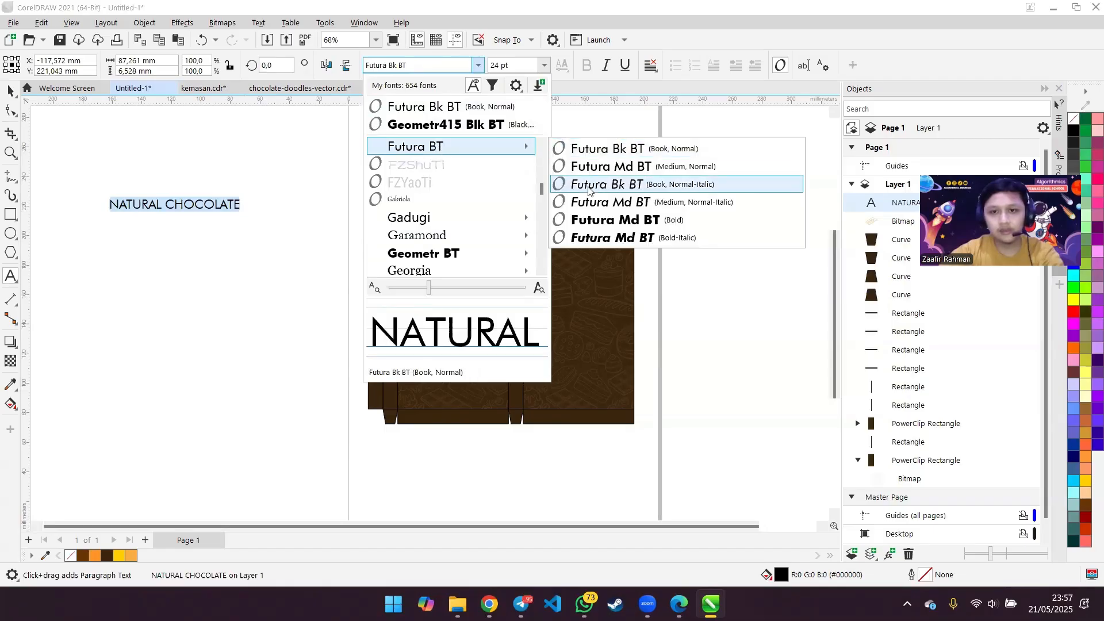
{"action": "left_click", "coordinate": [598, 221]}
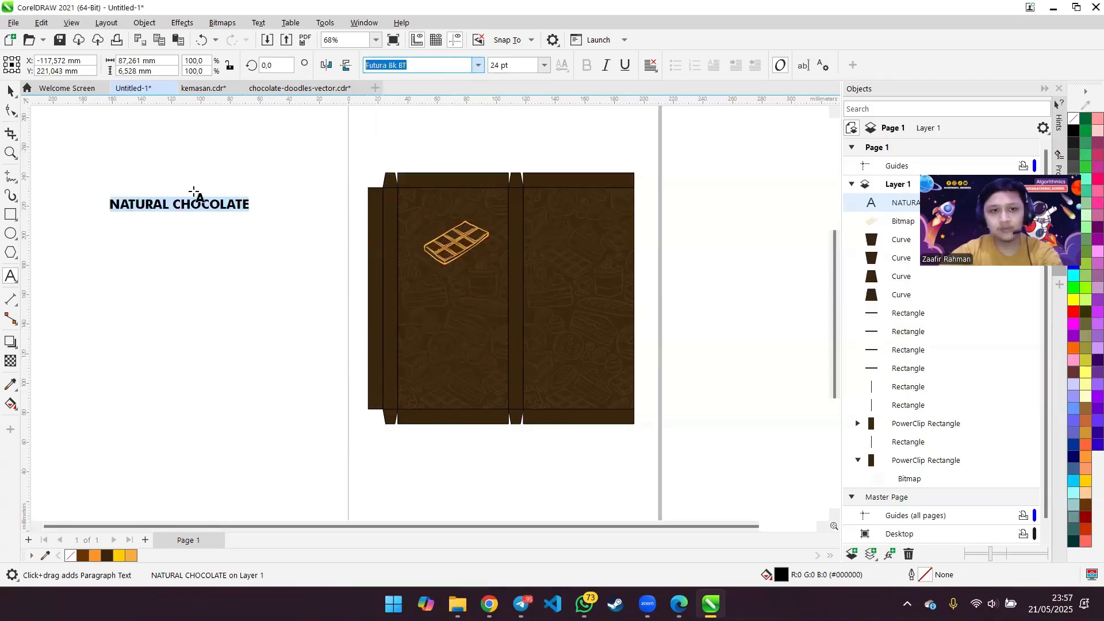
{"action": "left_click", "coordinate": [11, 91]}
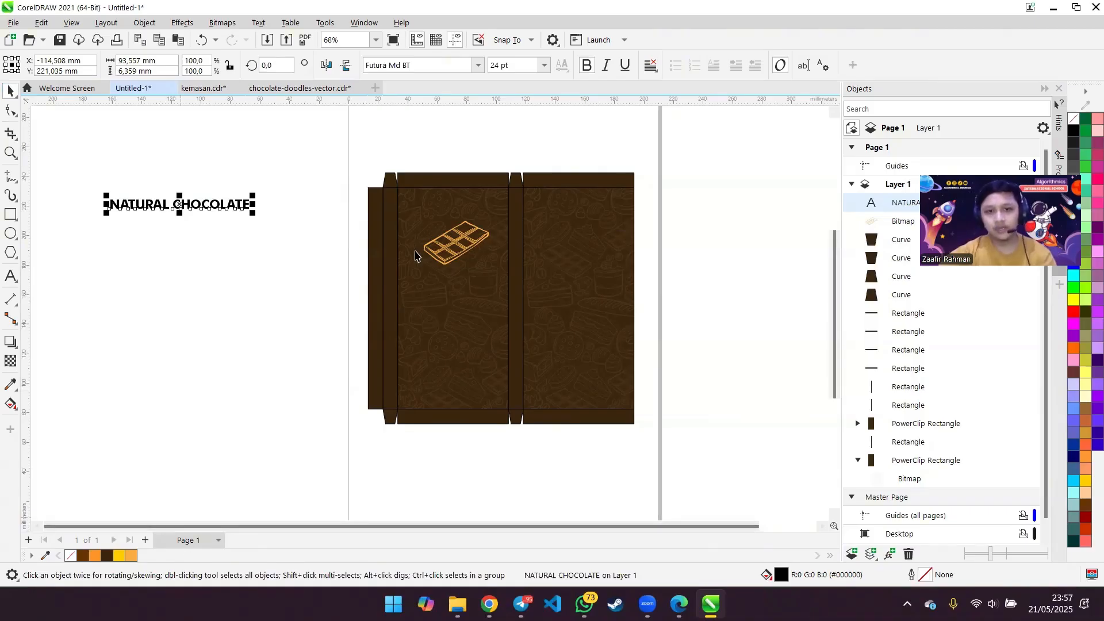
- Fill the NATURAL CHOCOLATE text with the logo's orange, #FBAE41
{"action": "left_click", "coordinate": [443, 252]}
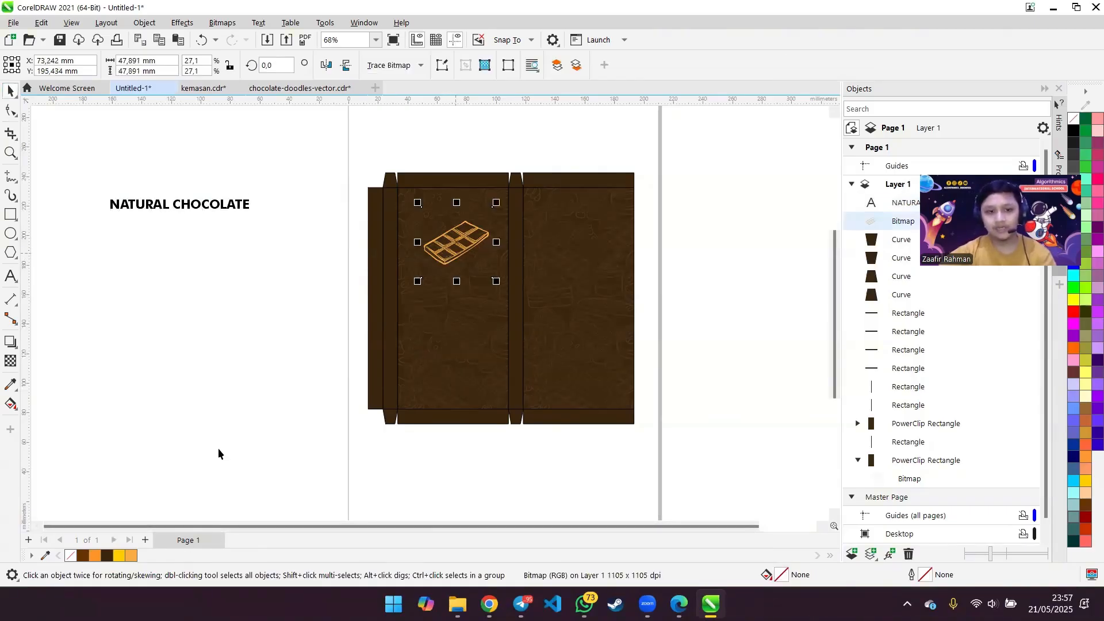
{"action": "left_click", "coordinate": [213, 214]}
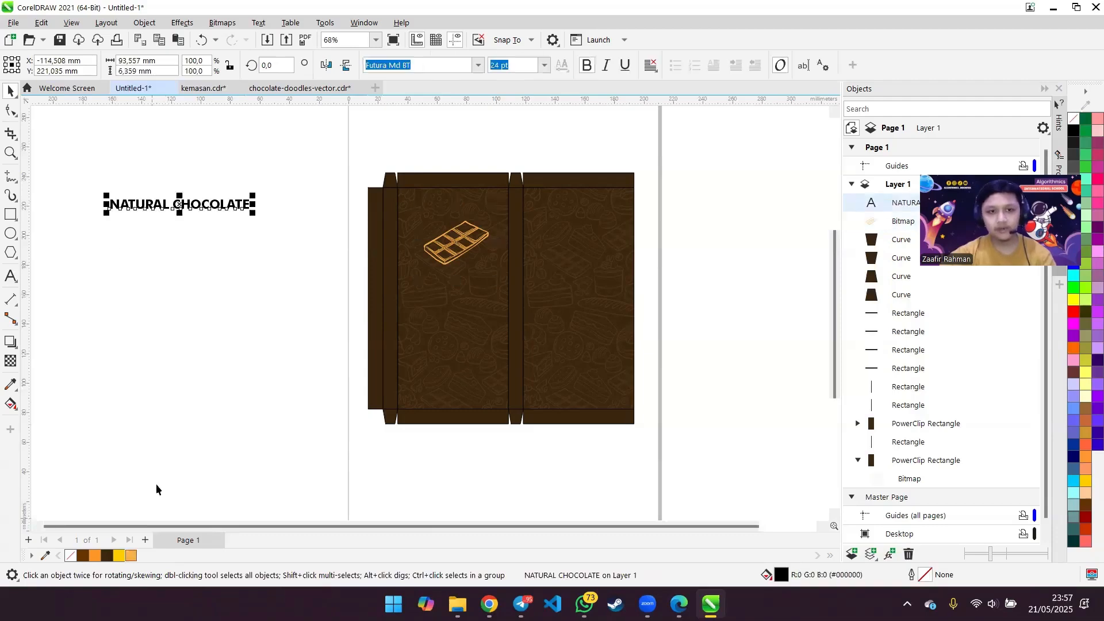
{"action": "left_click", "coordinate": [132, 556]}
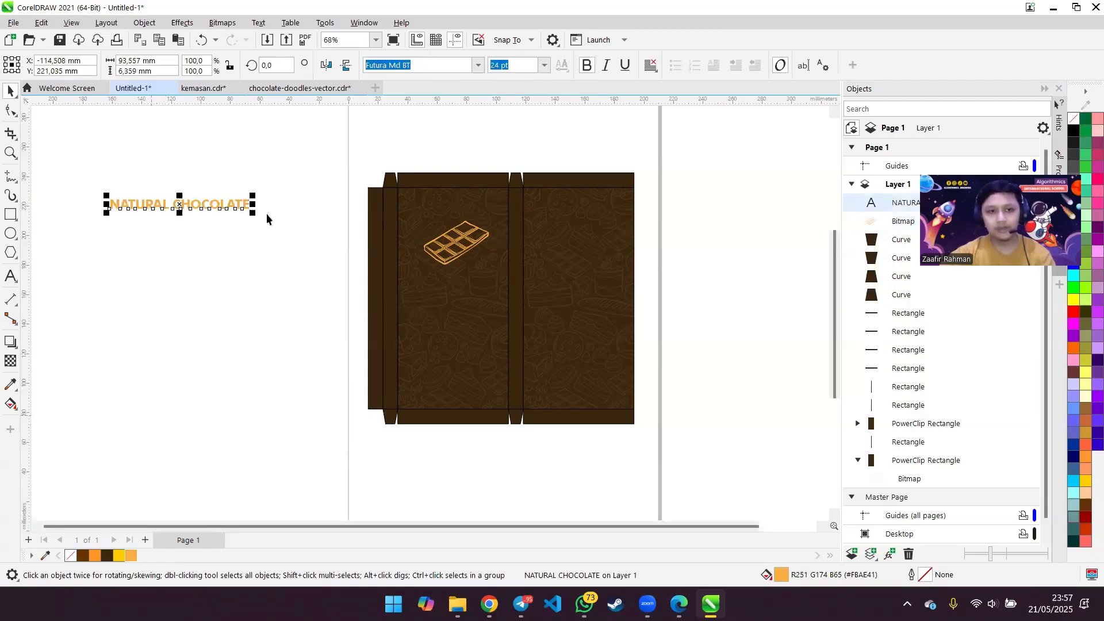
- Place the NATURAL CHOCOLATE title beneath the logo on the front panel and scale it down to about 55 mm wide
{"action": "left_click_drag", "start_coordinate": [223, 206], "coordinate": [499, 286]}
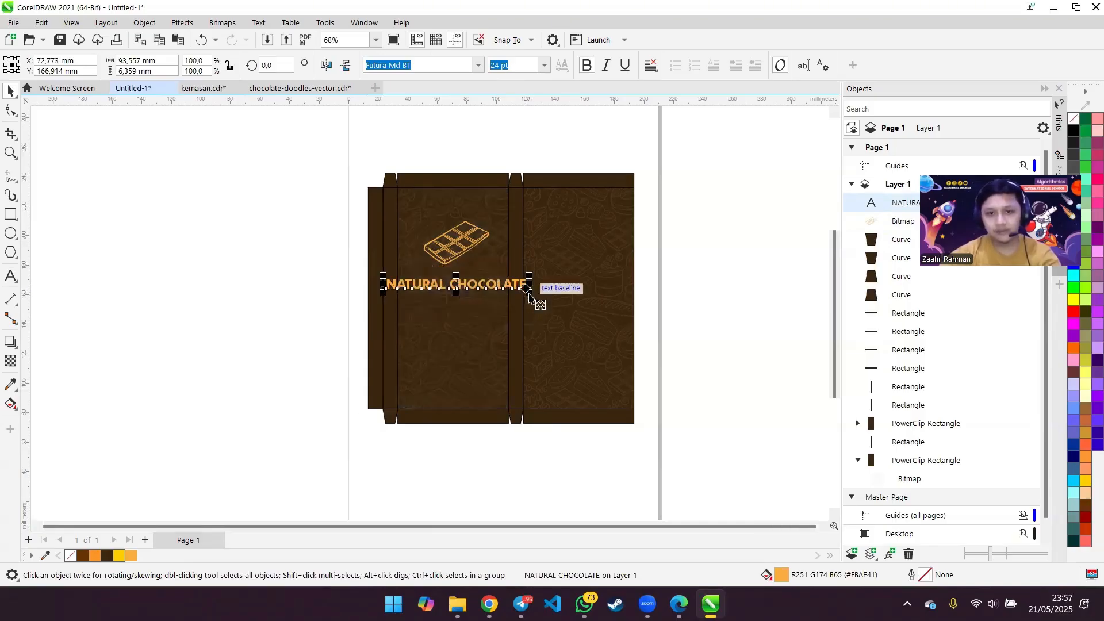
{"action": "left_click_drag", "start_coordinate": [529, 293], "coordinate": [504, 308]}
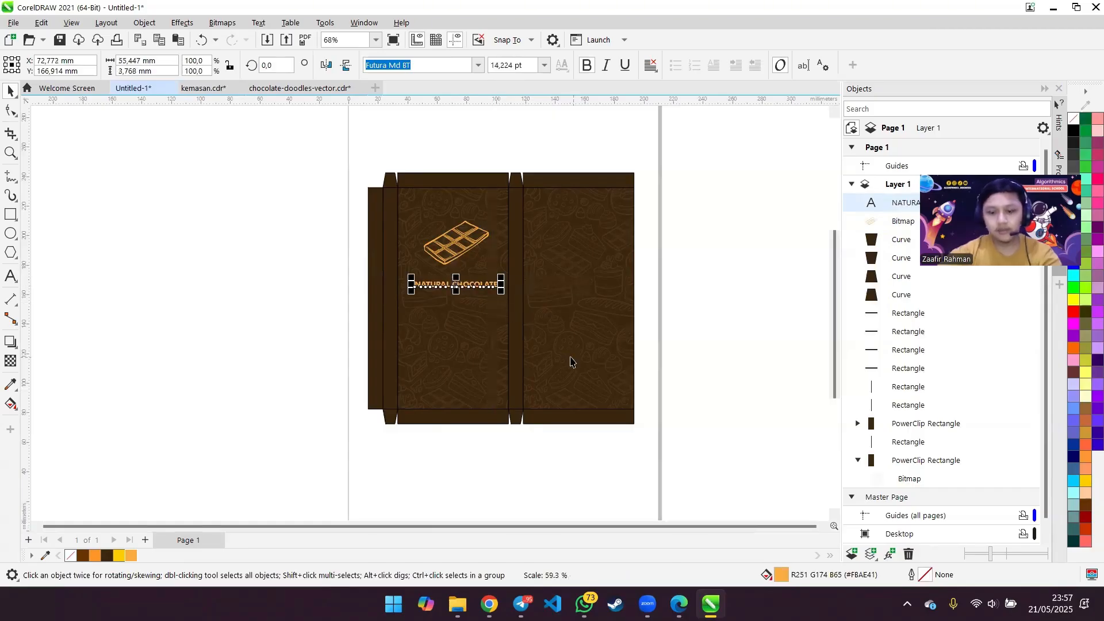
- Nudge the NATURAL CHOCOLATE title about 6 mm up and 1 mm left so it sits close beneath the logo
{"action": "key", "text": "Up"}
{"action": "key", "text": "Up"}
{"action": "key", "text": "Up"}
{"action": "key", "text": "Up"}
{"action": "key", "text": "Up"}
{"action": "key", "text": "Up"}
{"action": "key", "text": "Up"}
{"action": "key", "text": "Up"}
{"action": "key", "text": "Up"}
{"action": "key", "text": "Up"}
{"action": "key", "text": "Up"}
{"action": "key", "text": "Up"}
{"action": "key", "text": "Up"}
{"action": "key", "text": "Up"}
{"action": "key", "text": "Up"}
{"action": "key", "text": "Up"}
{"action": "key", "text": "Up"}
{"action": "key", "text": "Up"}
{"action": "key", "text": "Up"}
{"action": "key", "text": "Up"}
{"action": "key", "text": "Up"}
{"action": "key", "text": "Up"}
{"action": "key", "text": "Up"}
{"action": "key", "text": "Up"}
{"action": "key", "text": "Up"}
{"action": "key", "text": "Up"}
{"action": "key", "text": "Up"}
{"action": "key", "text": "Up"}
{"action": "key", "text": "Up"}
{"action": "key", "text": "Up"}
{"action": "key", "text": "Up"}
{"action": "key", "text": "Up"}
{"action": "key", "text": "Up"}
{"action": "key", "text": "Up"}
{"action": "key", "text": "Up"}
{"action": "key", "text": "Up"}
{"action": "key", "text": "Up"}
{"action": "key", "text": "Up"}
{"action": "key", "text": "Up"}
{"action": "key", "text": "Up"}
{"action": "key", "text": "Up"}
{"action": "key", "text": "Up"}
{"action": "key", "text": "Left"}
{"action": "key", "text": "Left"}
{"action": "key", "text": "Left"}
{"action": "key", "text": "Left"}
{"action": "key", "text": "Left"}
{"action": "key", "text": "Left"}
{"action": "key", "text": "Left"}
{"action": "key", "text": "Left"}
{"action": "key", "text": "Left"}
{"action": "key", "text": "Left"}
{"action": "key", "text": "Left"}
{"action": "key", "text": "Up"}
{"action": "key", "text": "Up"}
{"action": "key", "text": "Up"}
{"action": "key", "text": "Up"}
{"action": "key", "text": "Up"}
{"action": "key", "text": "Up"}
{"action": "key", "text": "Up"}
{"action": "key", "text": "Up"}
{"action": "key", "text": "Up"}
{"action": "key", "text": "Up"}
{"action": "key", "text": "Up"}
{"action": "key", "text": "Up"}
{"action": "key", "text": "Up"}
{"action": "key", "text": "Up"}
{"action": "key", "text": "Up"}
{"action": "key", "text": "Up"}
{"action": "key", "text": "Up"}
{"action": "key", "text": "Up"}
{"action": "key", "text": "Up"}
{"action": "key", "text": "Up"}
{"action": "scroll", "coordinate": [497, 322], "scroll_direction": "up", "scroll_amount": 2}
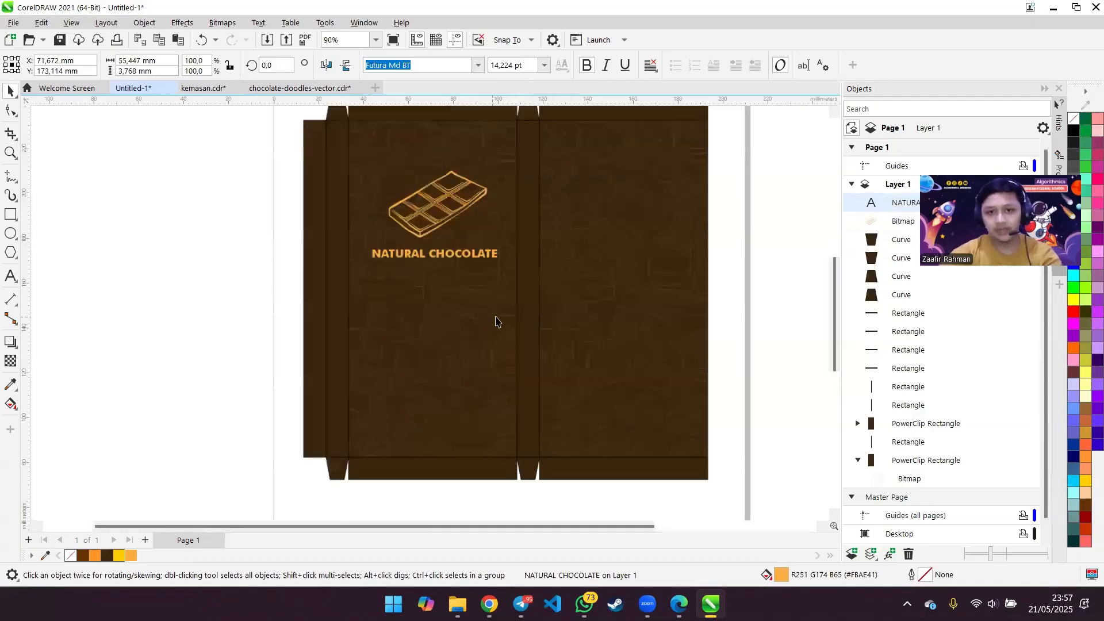
{"action": "scroll", "coordinate": [497, 322], "scroll_direction": "up", "scroll_amount": 2}
{"action": "left_click", "coordinate": [158, 309]}
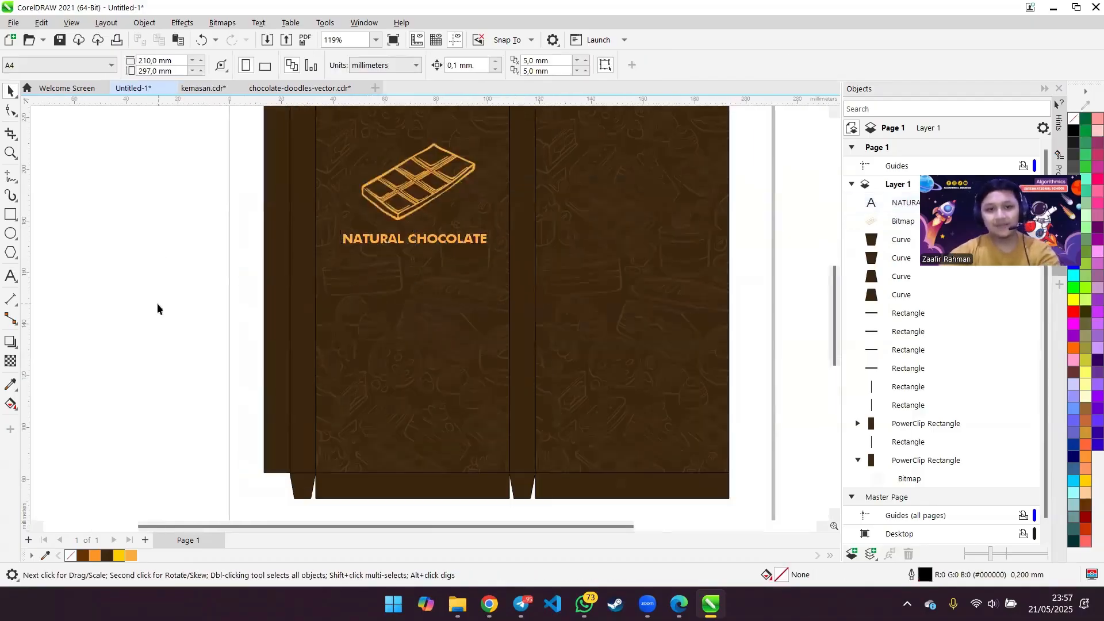
- Check the divider in kemasan.cdr and draw a horizontal 2-point line about 55 mm long beneath the NATURAL CHOCOLATE title in Untitled-1
{"action": "left_click", "coordinate": [219, 88]}
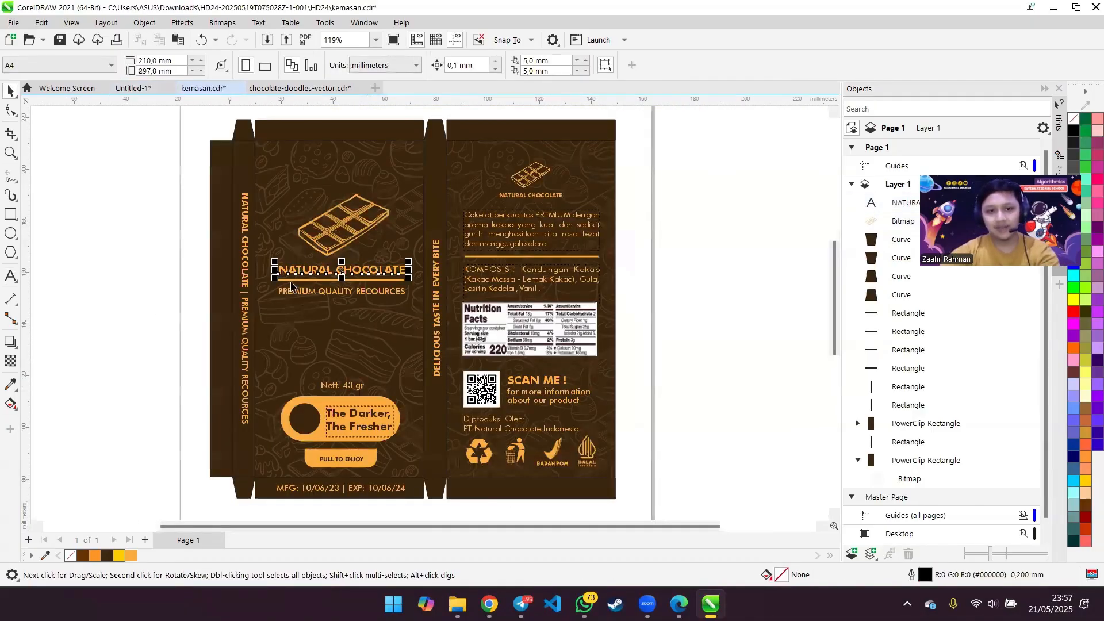
{"action": "left_click", "coordinate": [124, 87]}
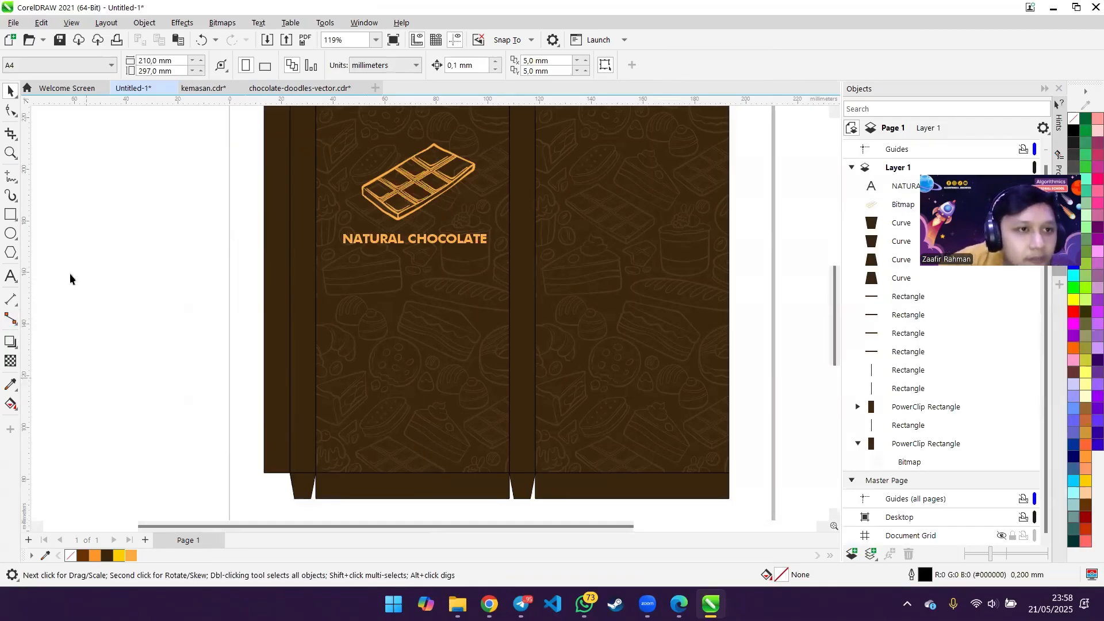
{"action": "left_click", "coordinate": [16, 117]}
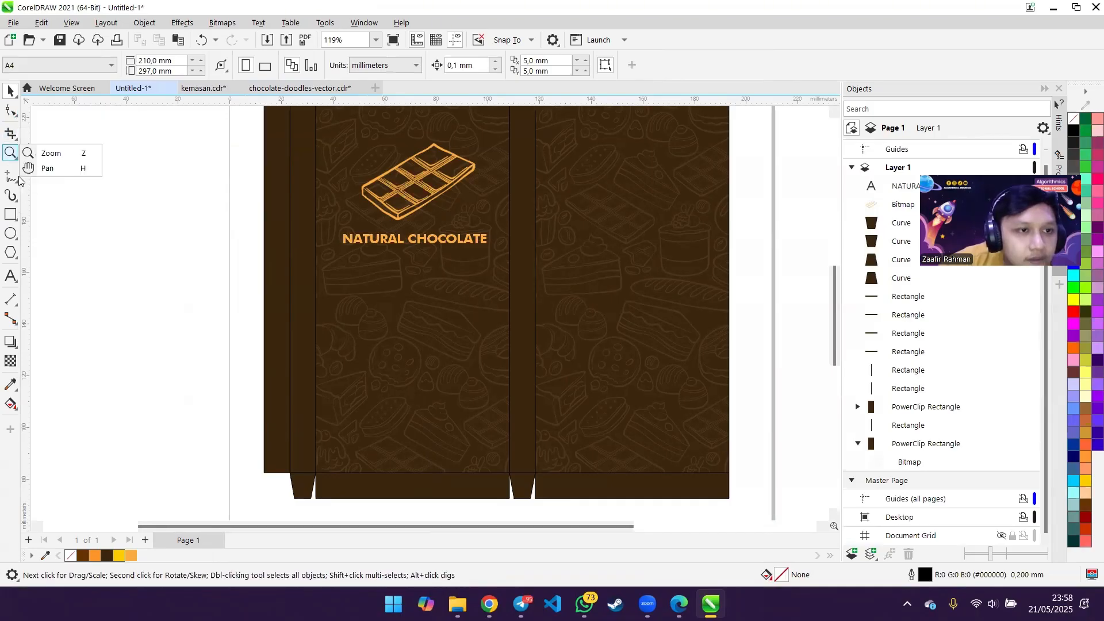
{"action": "mouse_move", "coordinate": [16, 184]}
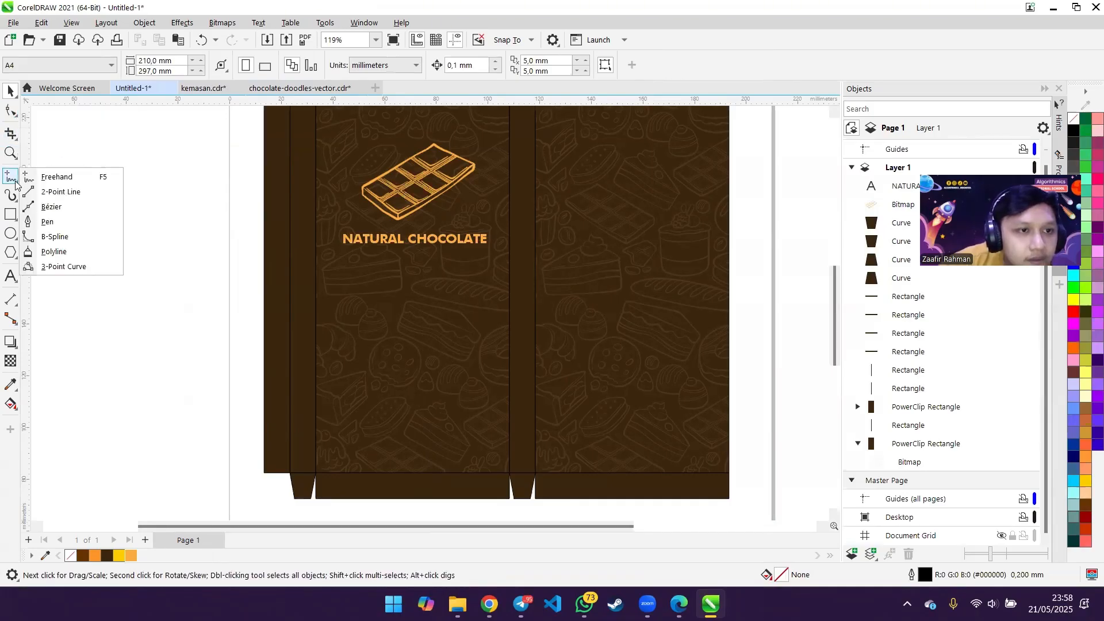
{"action": "left_click", "coordinate": [54, 192]}
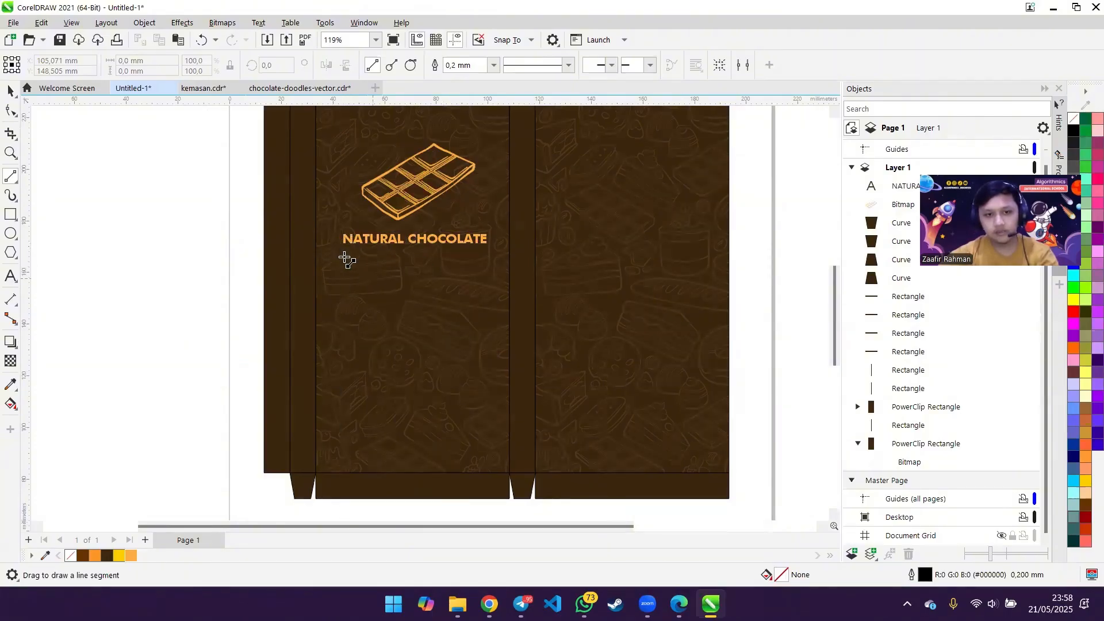
{"action": "left_click_drag", "start_coordinate": [343, 257], "coordinate": [486, 257]}
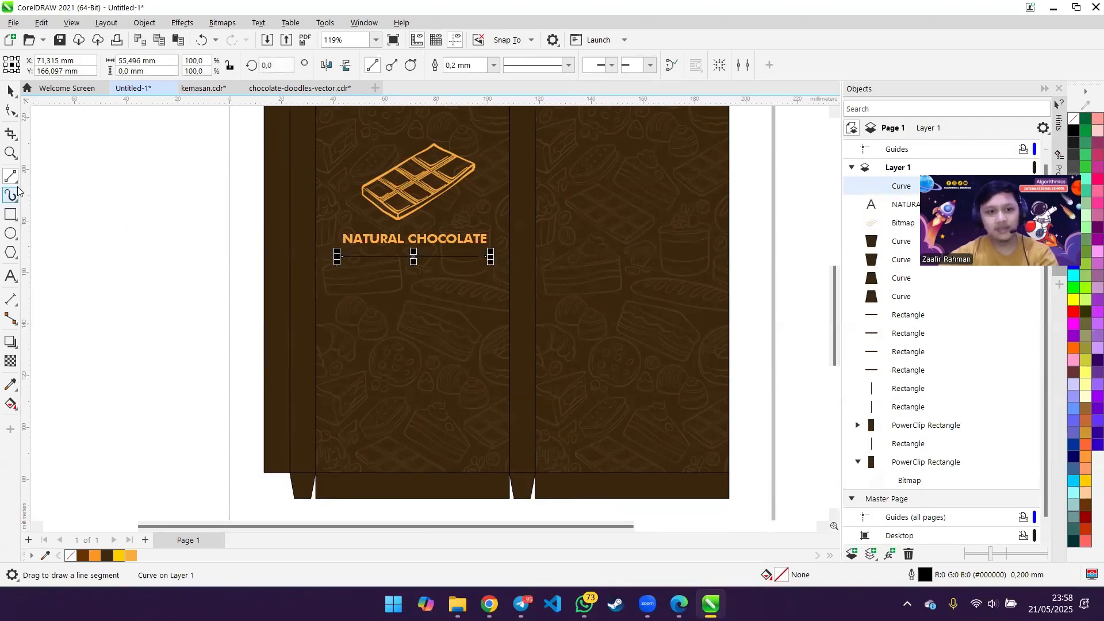
- Apply the logo's orange, #FBAE41, to the fill and outline of the line beneath the title
{"action": "left_click", "coordinate": [132, 558]}
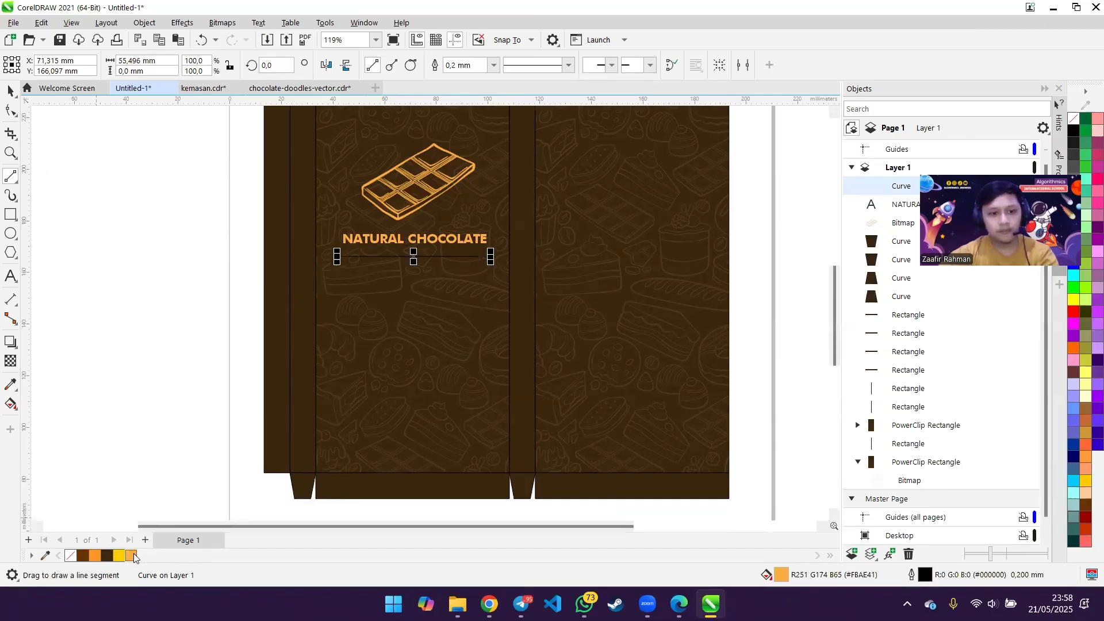
{"action": "right_click", "coordinate": [134, 557]}
{"action": "left_click", "coordinate": [149, 375]}
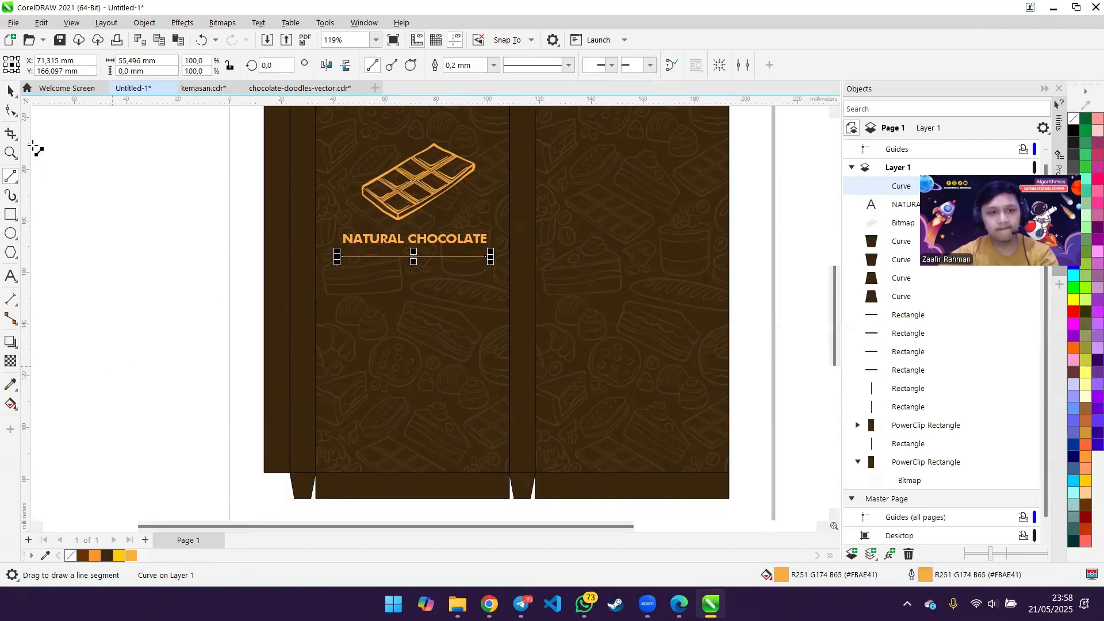
{"action": "left_click", "coordinate": [11, 92]}
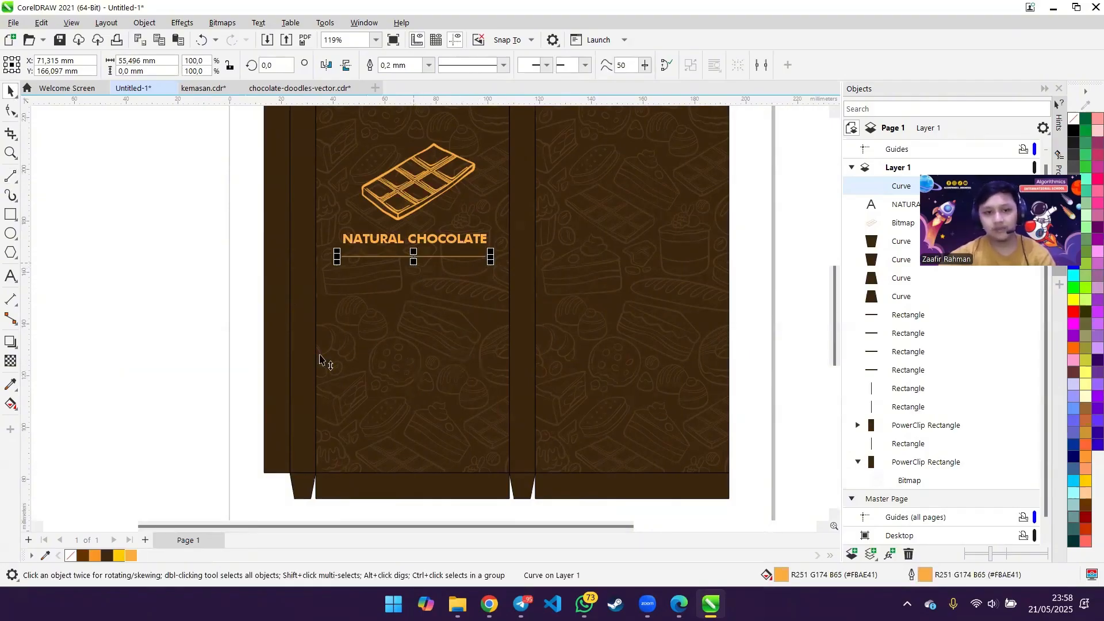
{"action": "right_click", "coordinate": [131, 556]}
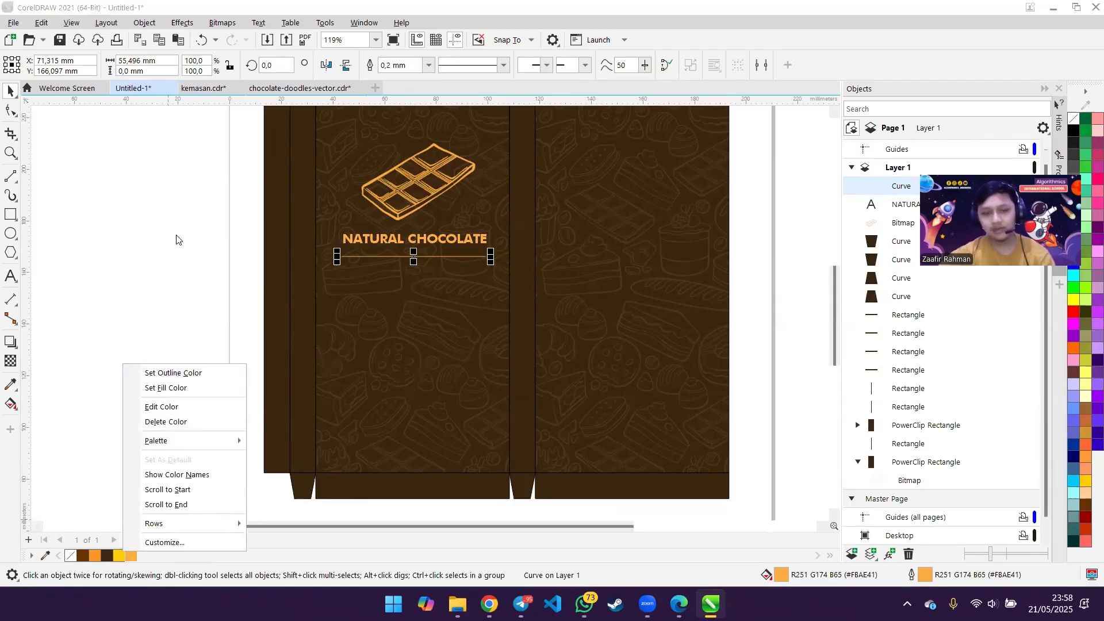
{"action": "key", "text": "Escape"}
{"action": "key", "text": "Escape"}
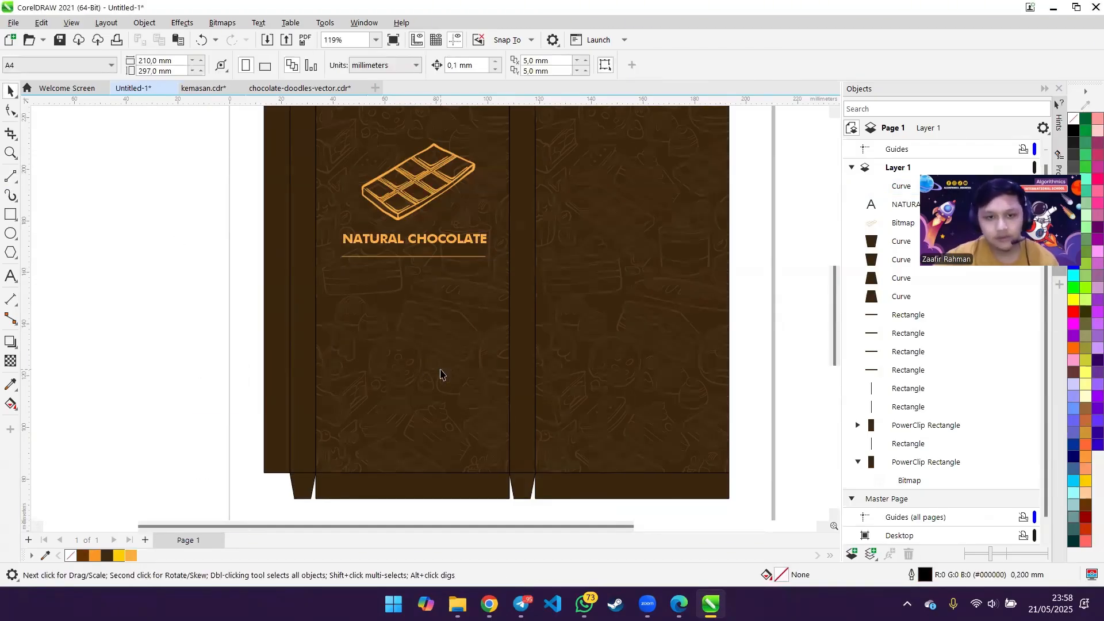
- Nudge the orange line about 2.7 mm up so it sits closer to the NATURAL CHOCOLATE title
{"action": "left_click", "coordinate": [441, 256]}
{"action": "key", "text": "Up"}
{"action": "key", "text": "Up"}
{"action": "key", "text": "Up"}
{"action": "key", "text": "Up"}
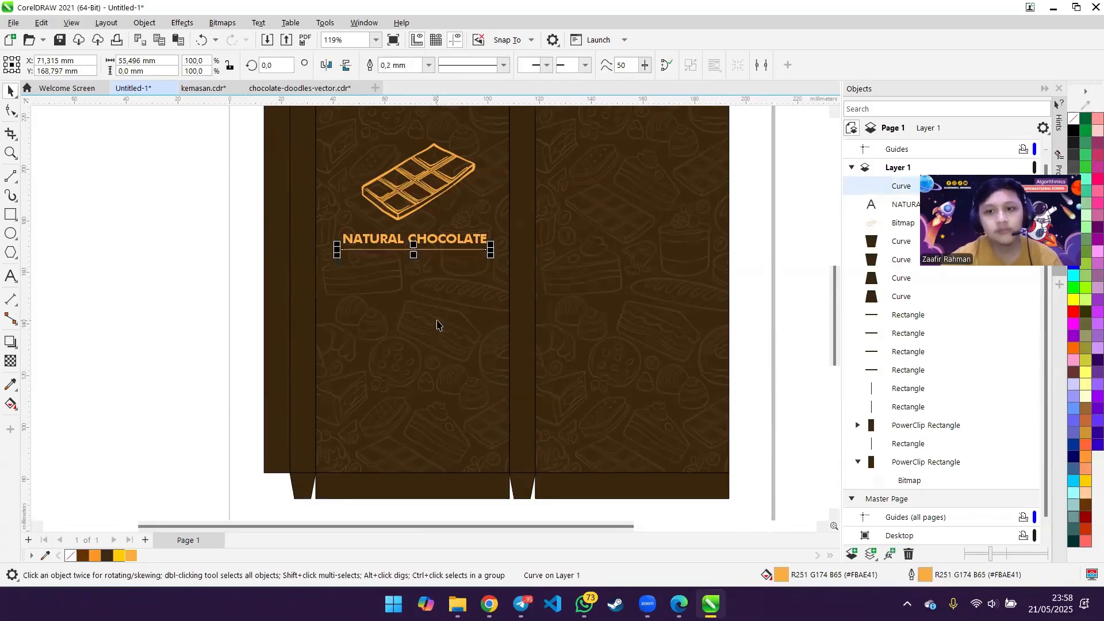
{"action": "left_click", "coordinate": [233, 308]}
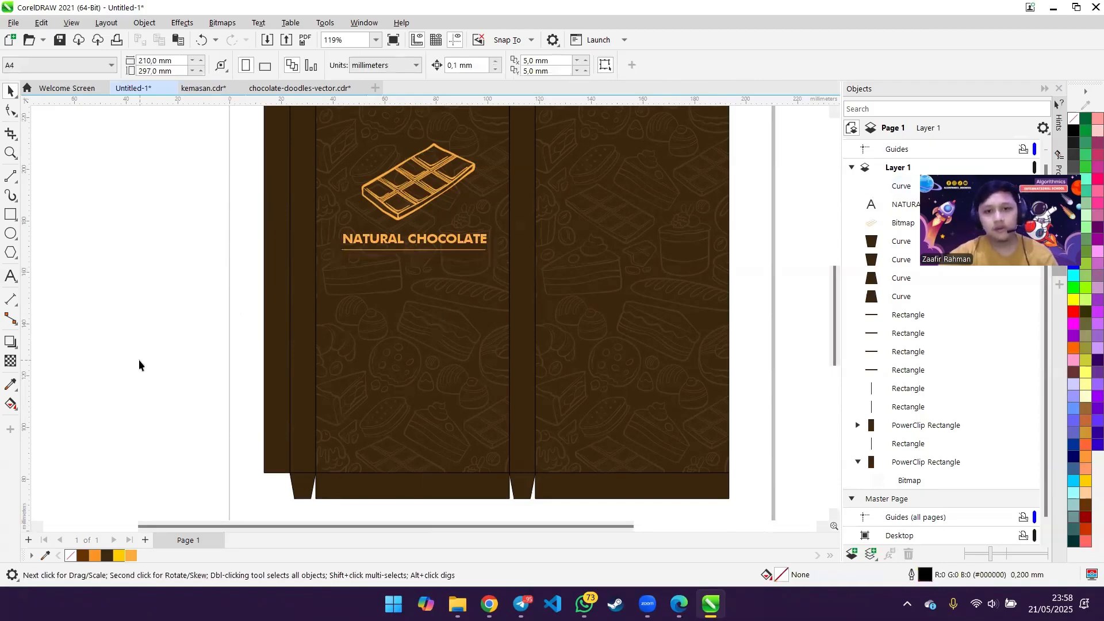
- Check the subtitle beneath the front panel's line in kemasan.cdr and return to Untitled-1
{"action": "left_click", "coordinate": [214, 91]}
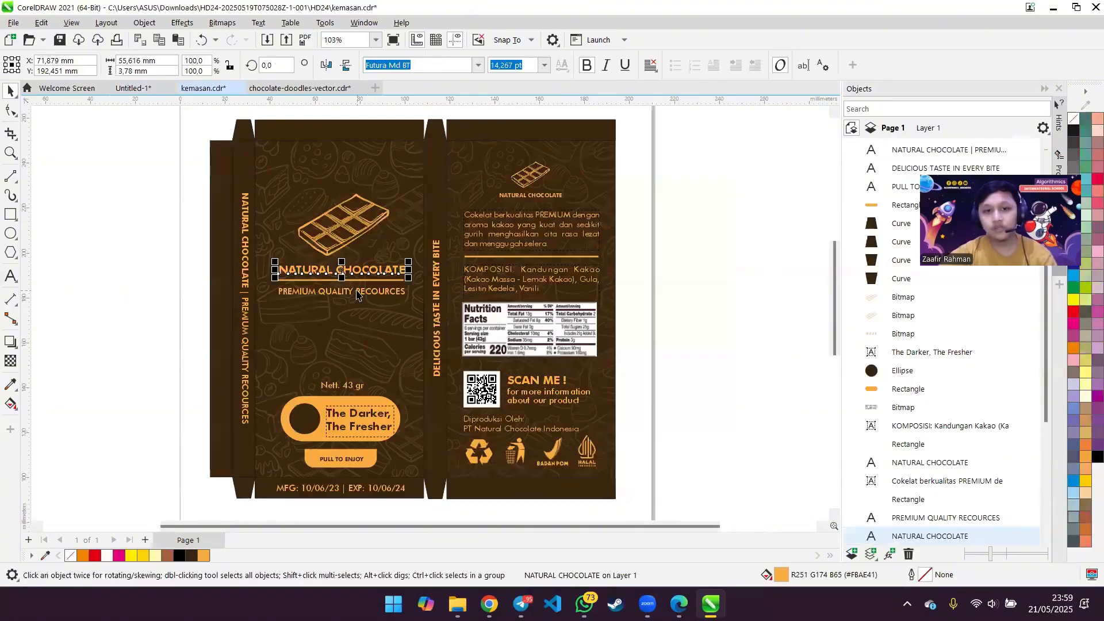
{"action": "left_click", "coordinate": [158, 291]}
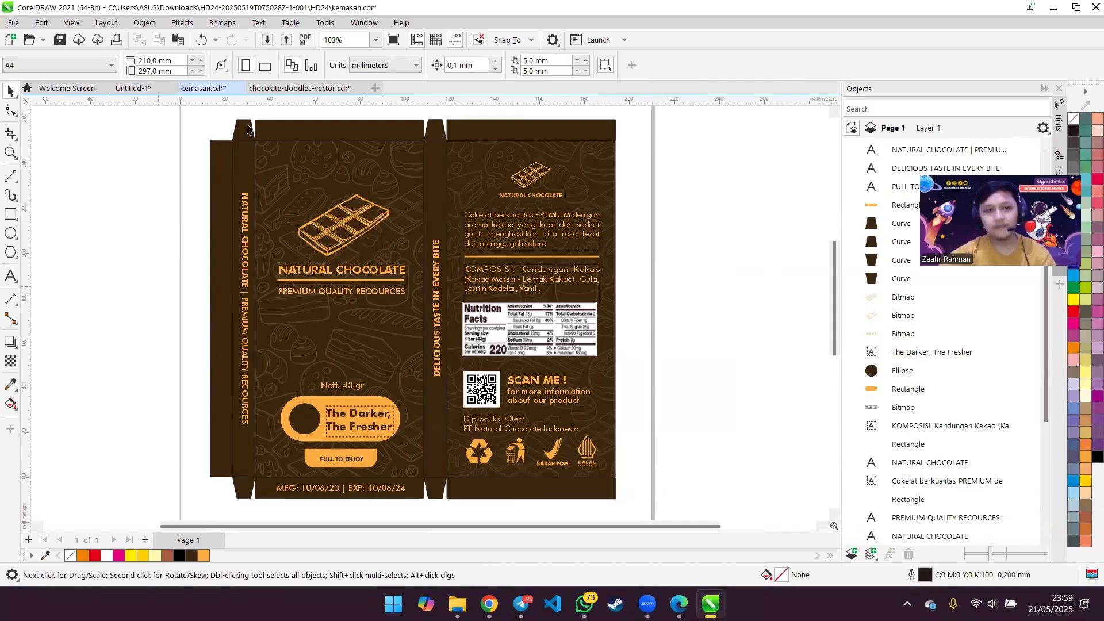
{"action": "left_click", "coordinate": [133, 88]}
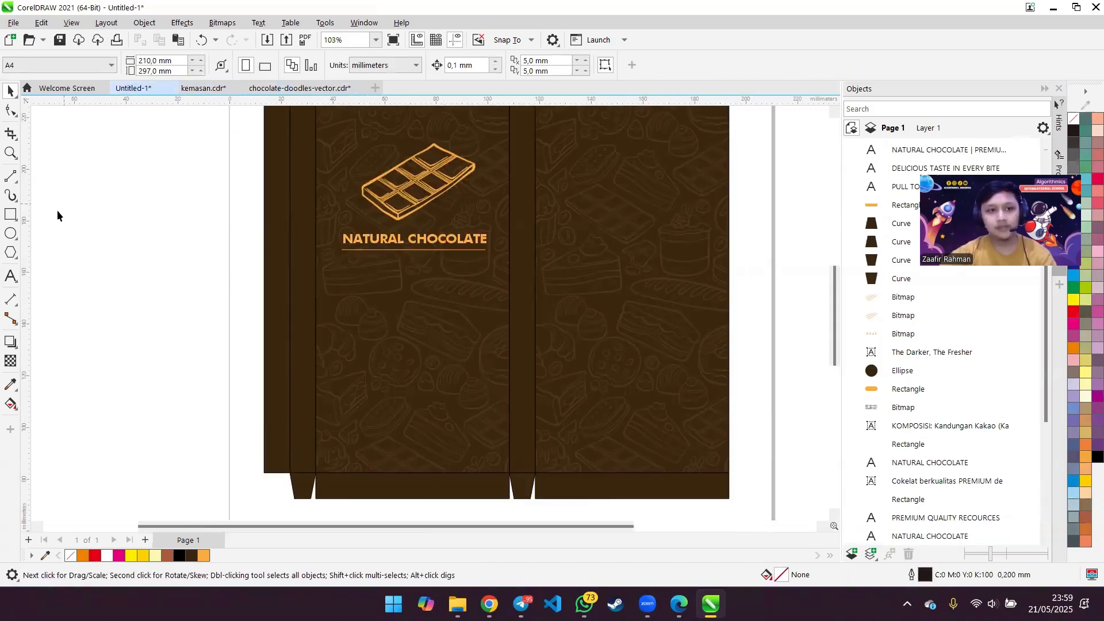
{"action": "left_click", "coordinate": [10, 277]}
{"action": "left_click", "coordinate": [98, 232]}
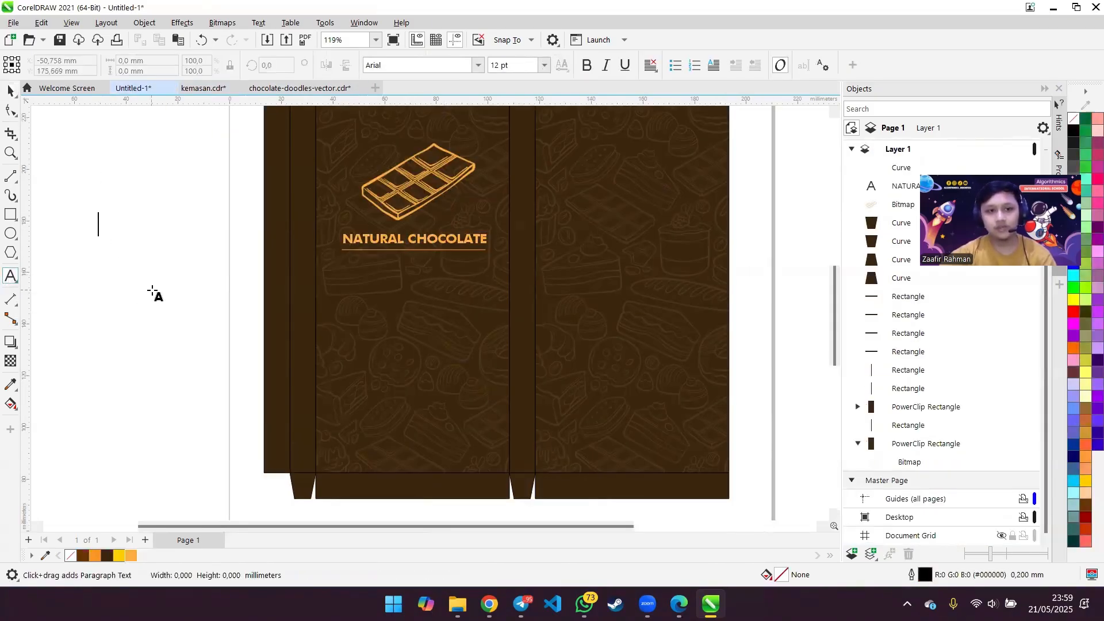
{"action": "left_click", "coordinate": [10, 92]}
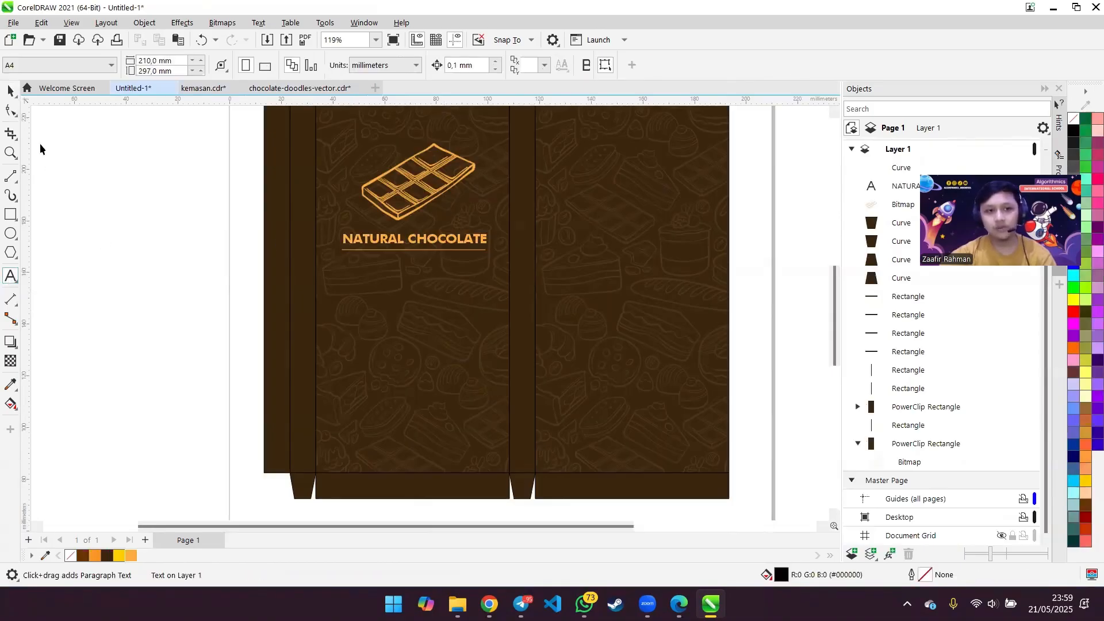
- Duplicate the NATURAL CHOCOLATE title and place the copy directly beneath the orange line
{"action": "left_click", "coordinate": [382, 249]}
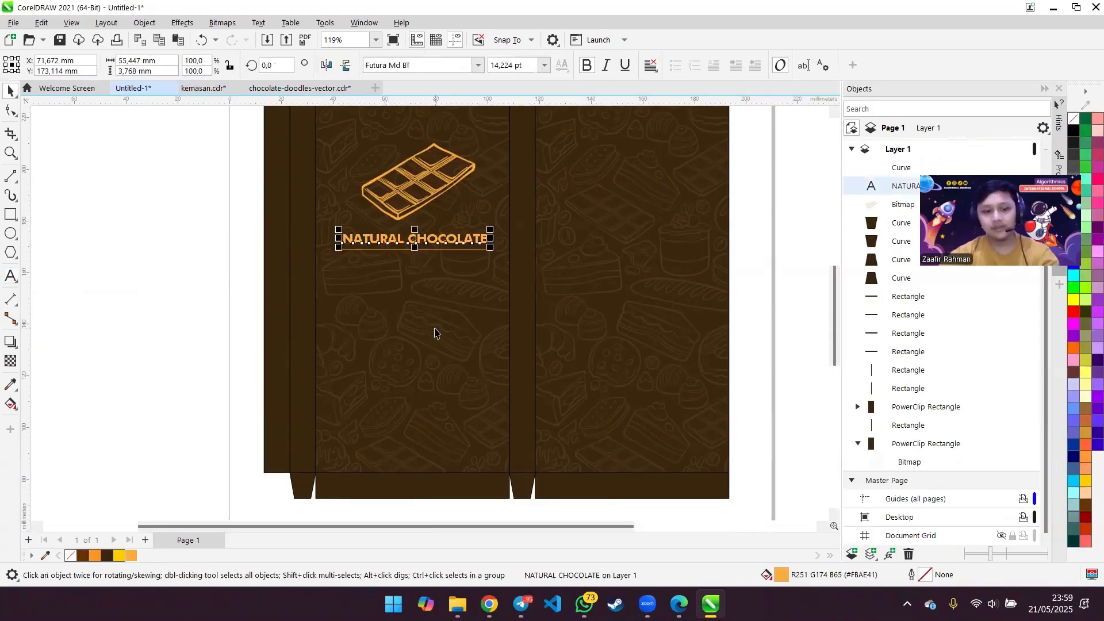
{"action": "key", "text": "ctrl+c"}
{"action": "key", "text": "ctrl+v"}
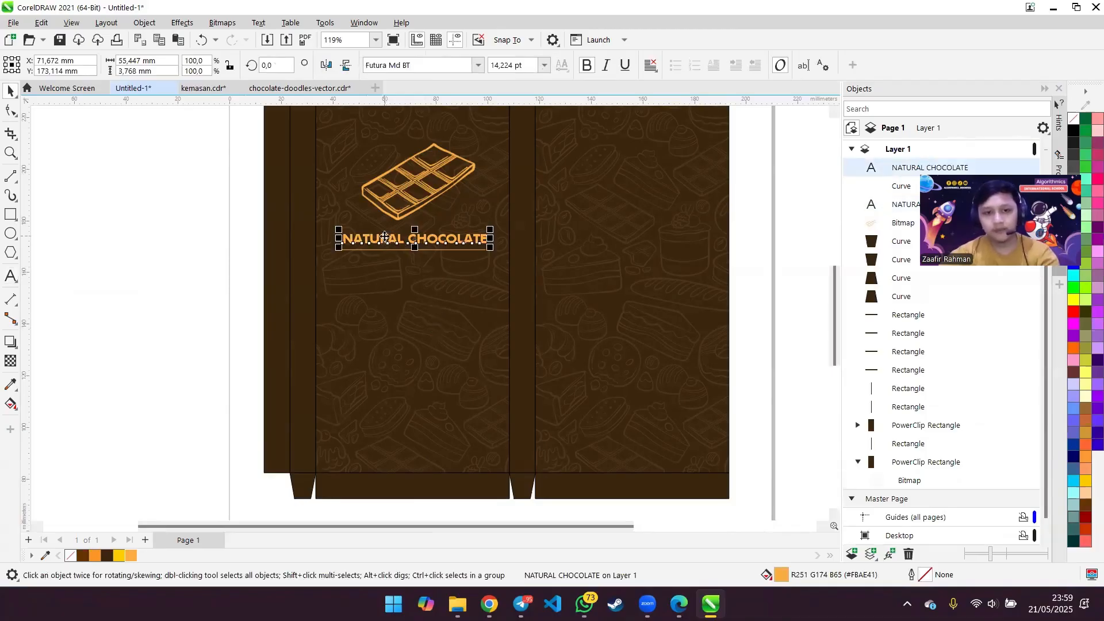
{"action": "left_click_drag", "start_coordinate": [383, 238], "coordinate": [379, 260]}
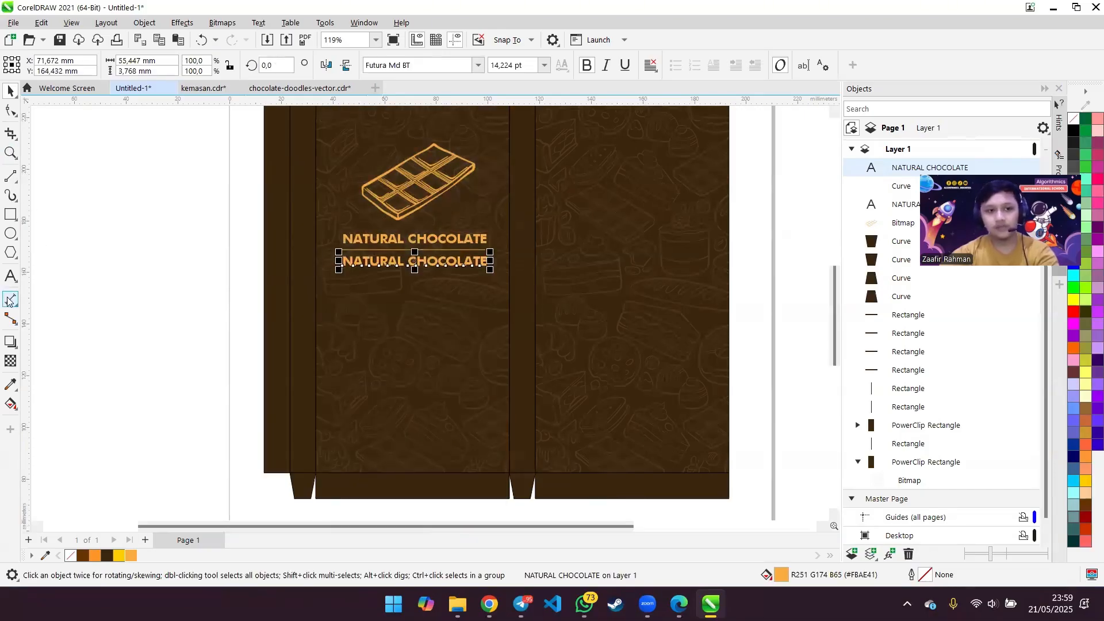
- Check the subtitle wording in kemasan.cdr and replace the copied title's text with PREMIUM QUALITY RESOURCES
{"action": "left_click", "coordinate": [10, 276]}
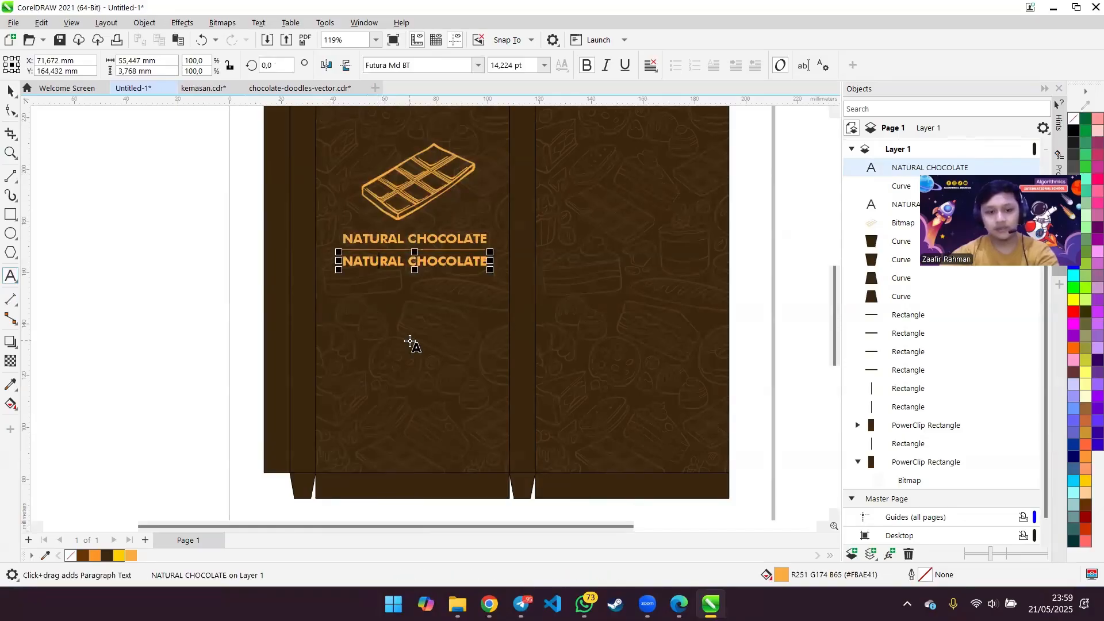
{"action": "key", "text": "ctrl+a"}
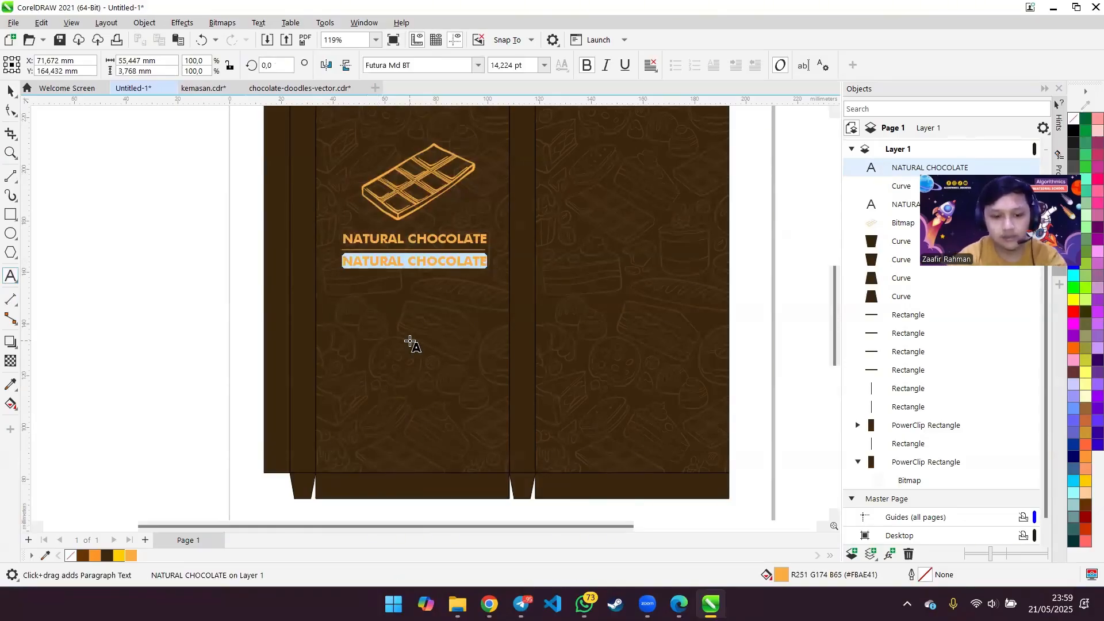
{"action": "left_click", "coordinate": [207, 90]}
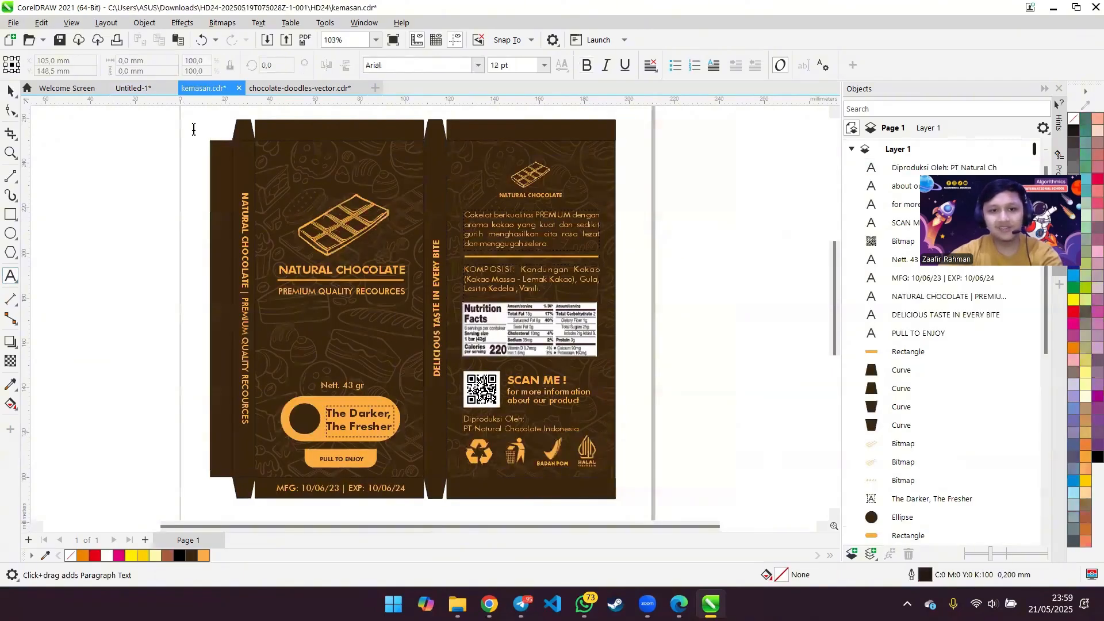
{"action": "left_click", "coordinate": [133, 88]}
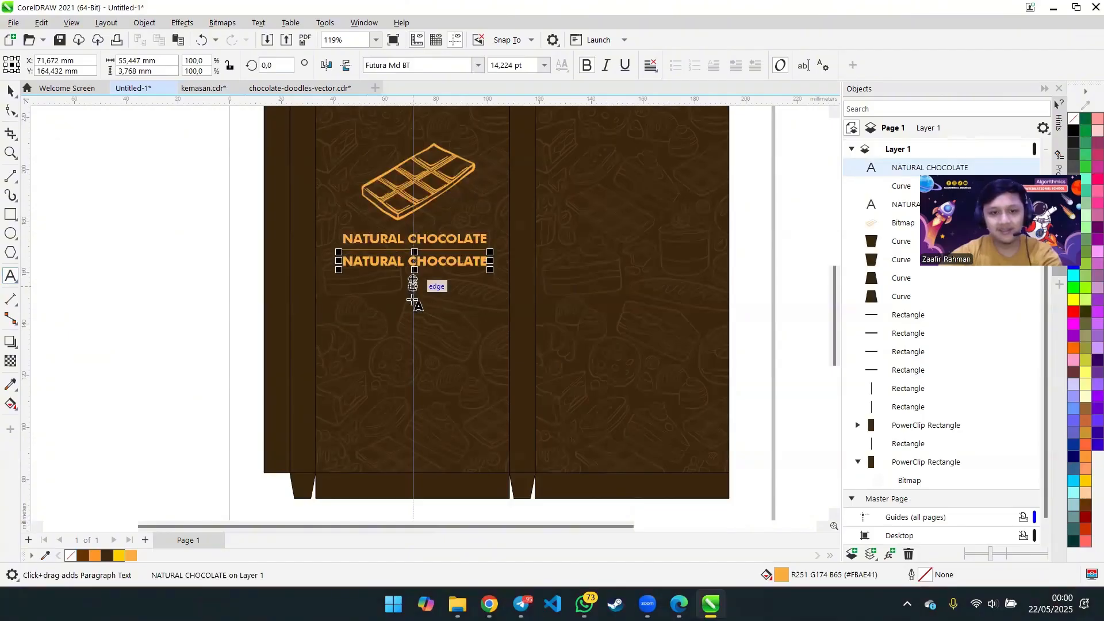
{"action": "key", "text": "ctrl+a"}
{"action": "type", "text": "PREMIUM QUAL"}
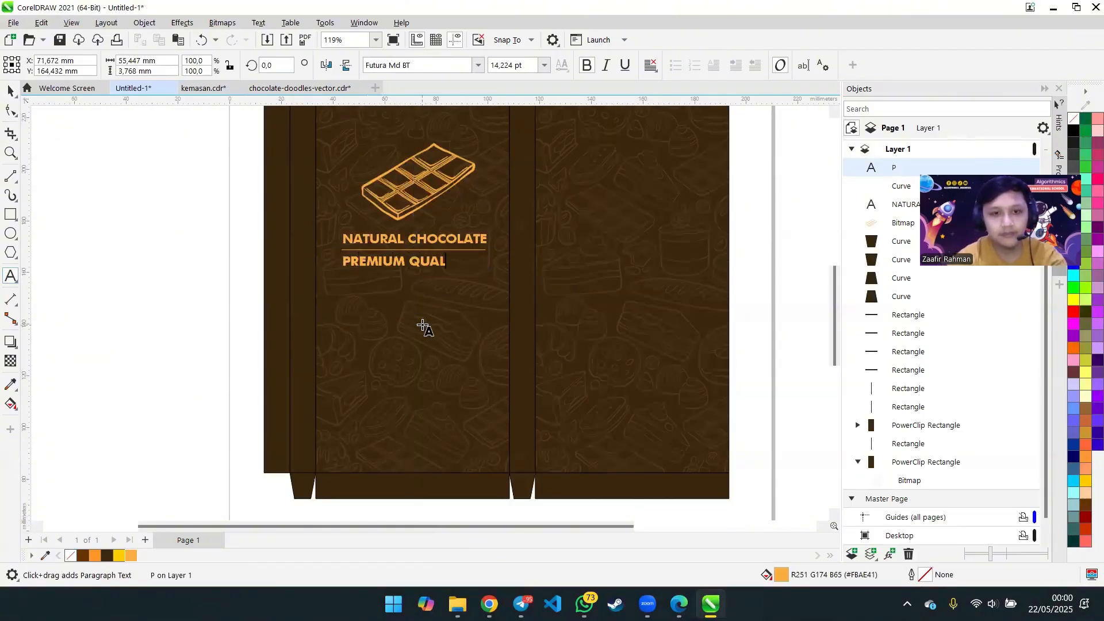
{"action": "type", "text": "ITY RESOURCES"}
{"action": "left_click", "coordinate": [10, 96]}
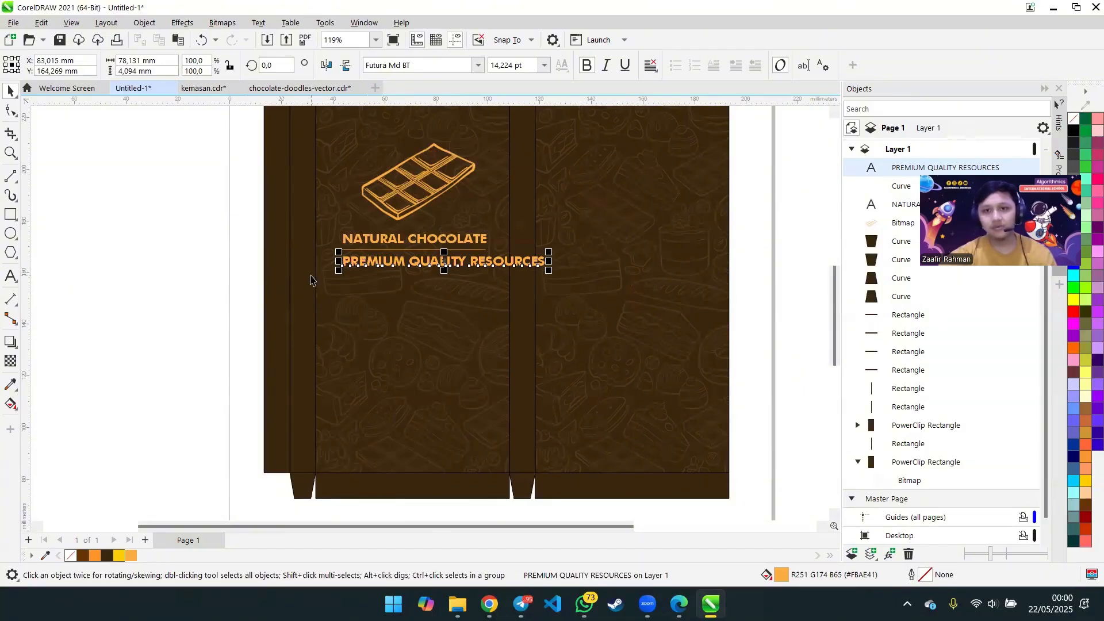
- Center-align the PREMIUM QUALITY RESOURCES subtitle and scale it down to about 55 mm wide beneath the orange line
{"action": "left_click", "coordinate": [651, 66]}
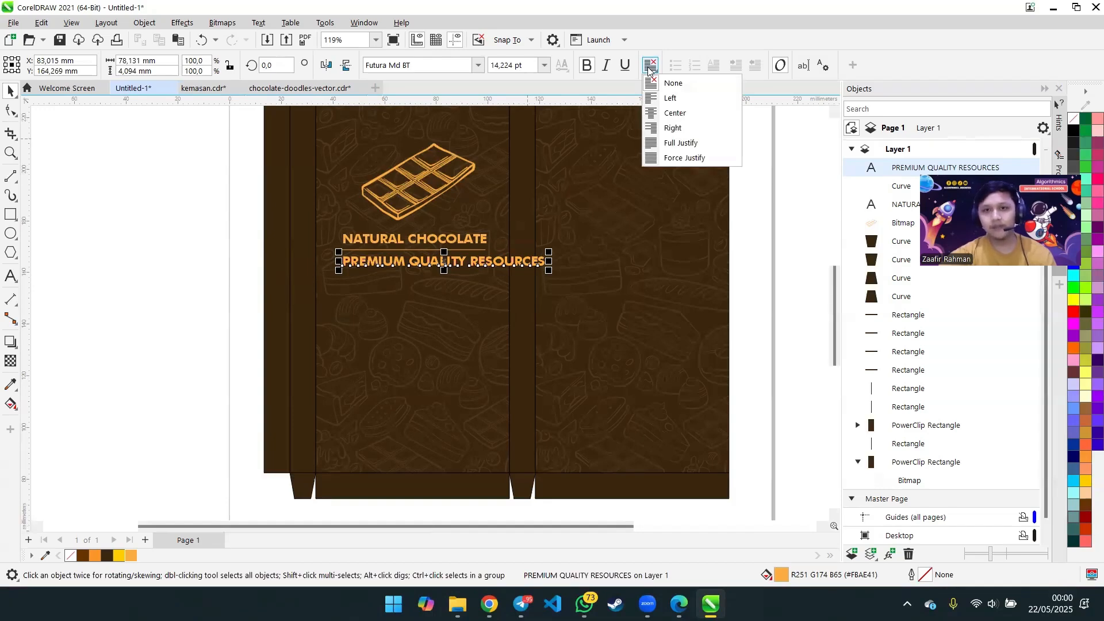
{"action": "left_click", "coordinate": [675, 112]}
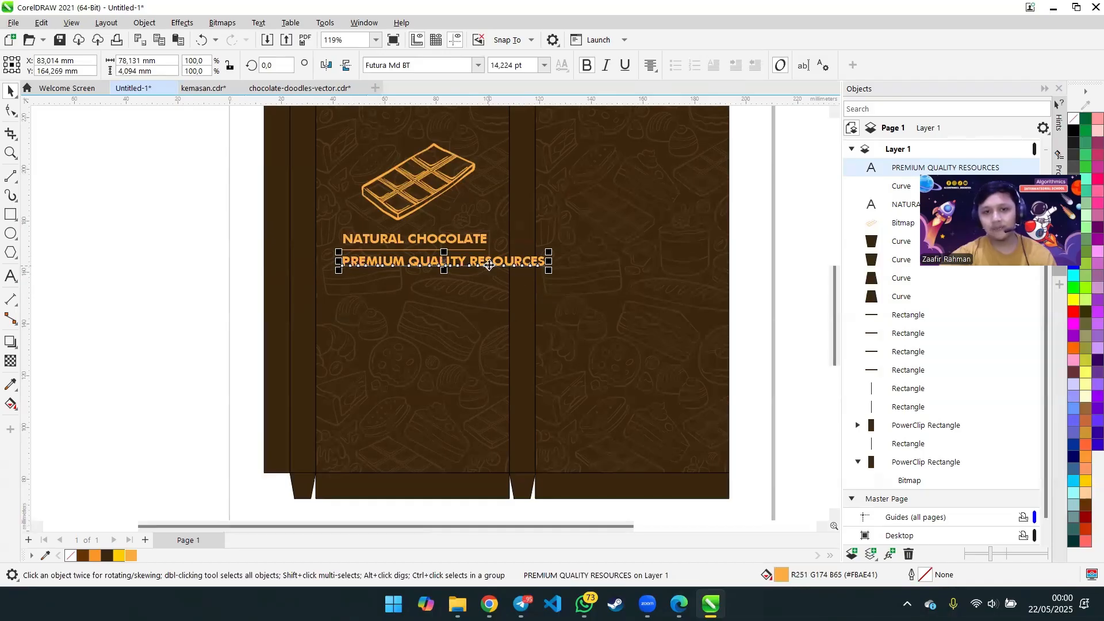
{"action": "left_click_drag", "start_coordinate": [491, 261], "coordinate": [525, 268]}
{"action": "key", "text": "Escape"}
{"action": "key", "text": "Escape"}
{"action": "key", "text": "Down"}
{"action": "key", "text": "Down"}
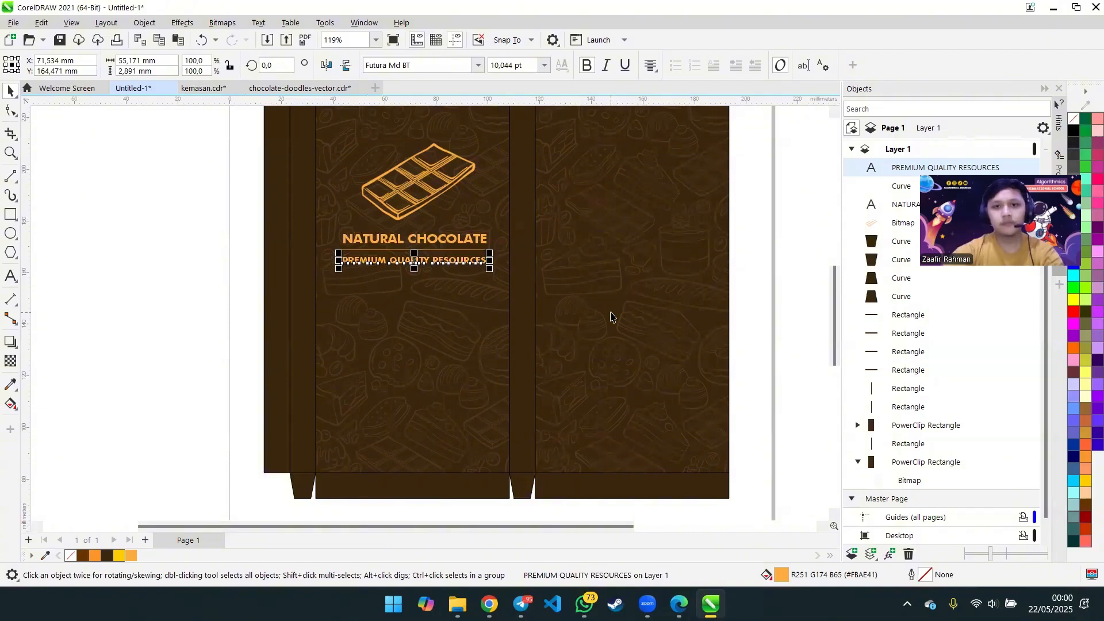
{"action": "left_click", "coordinate": [213, 231]}
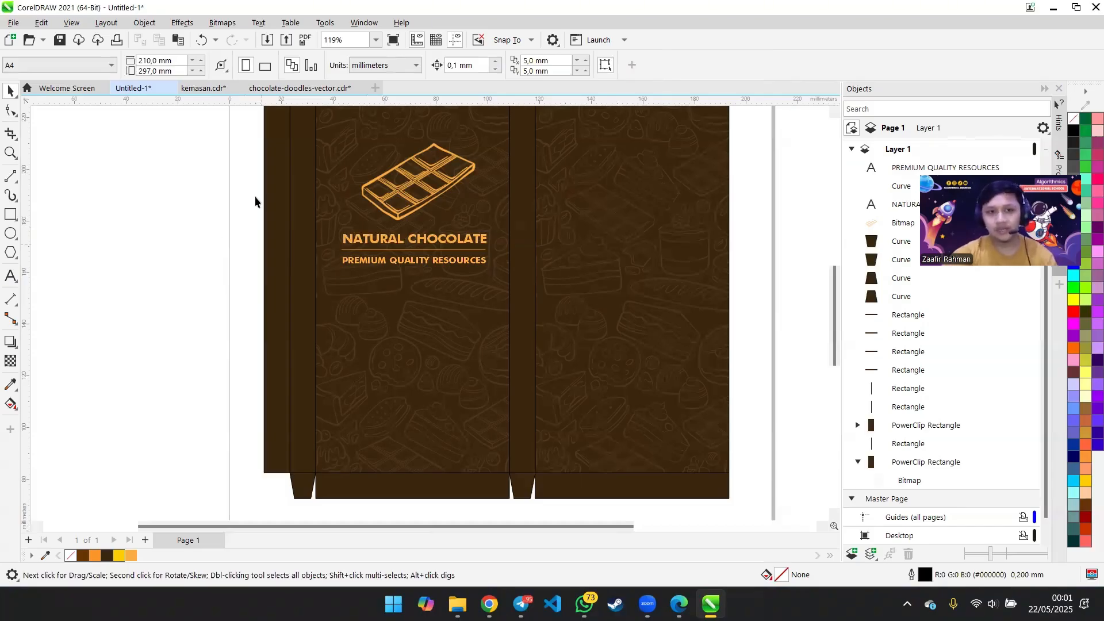
- Compare the front panel with the kemasan.cdr reference and return to Untitled-1
{"action": "left_click", "coordinate": [293, 88]}
{"action": "left_click", "coordinate": [217, 91]}
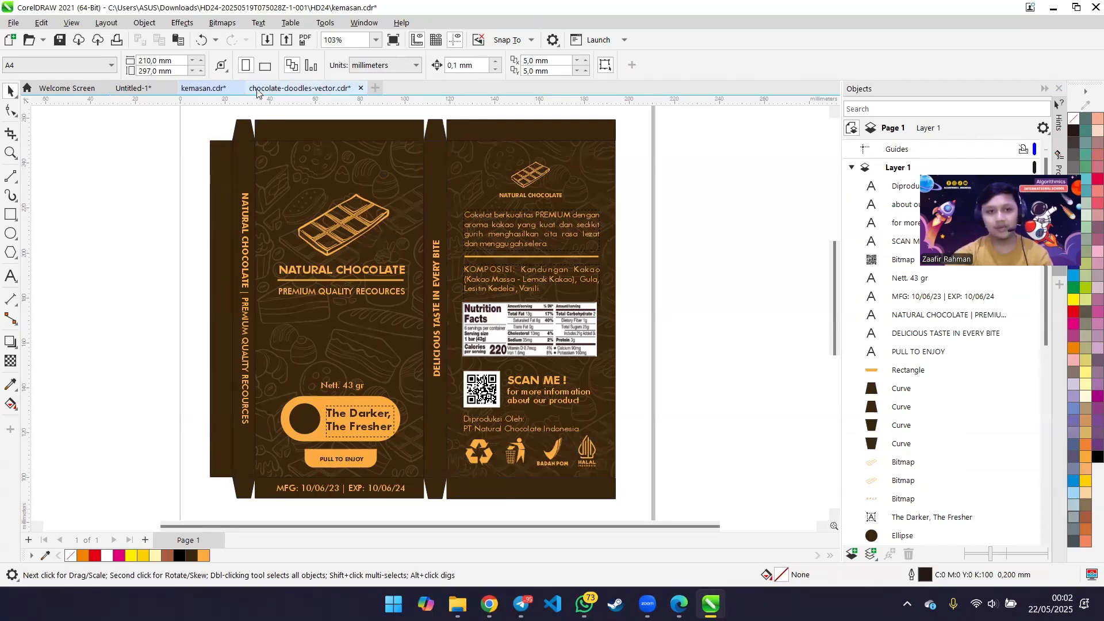
{"action": "left_click", "coordinate": [152, 91]}
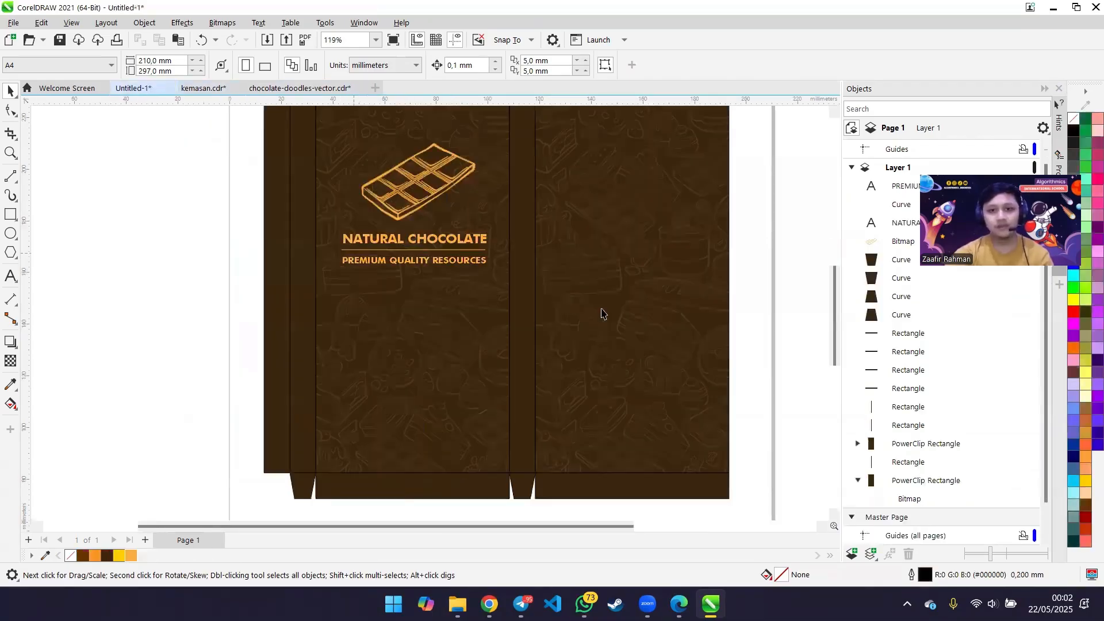
- Draw a paragraph text frame about 64 mm wide and 33 mm high on the blank area beside the packaging layout
{"action": "scroll", "coordinate": [602, 314], "scroll_direction": "down", "scroll_amount": 1}
{"action": "scroll", "coordinate": [601, 276], "scroll_direction": "up", "scroll_amount": 2}
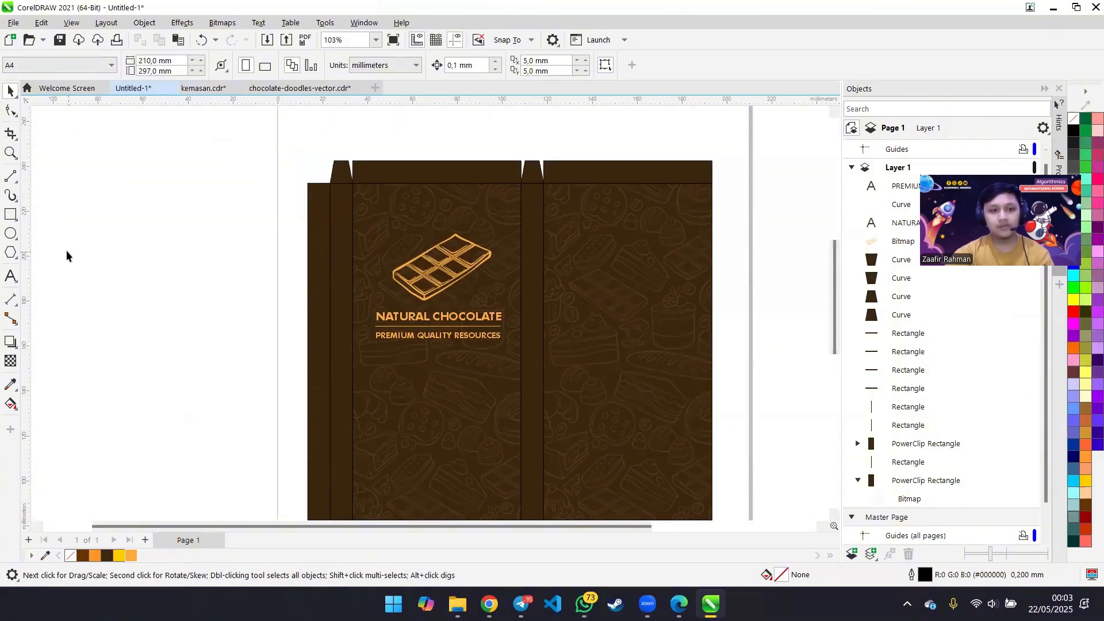
{"action": "left_click", "coordinate": [11, 276]}
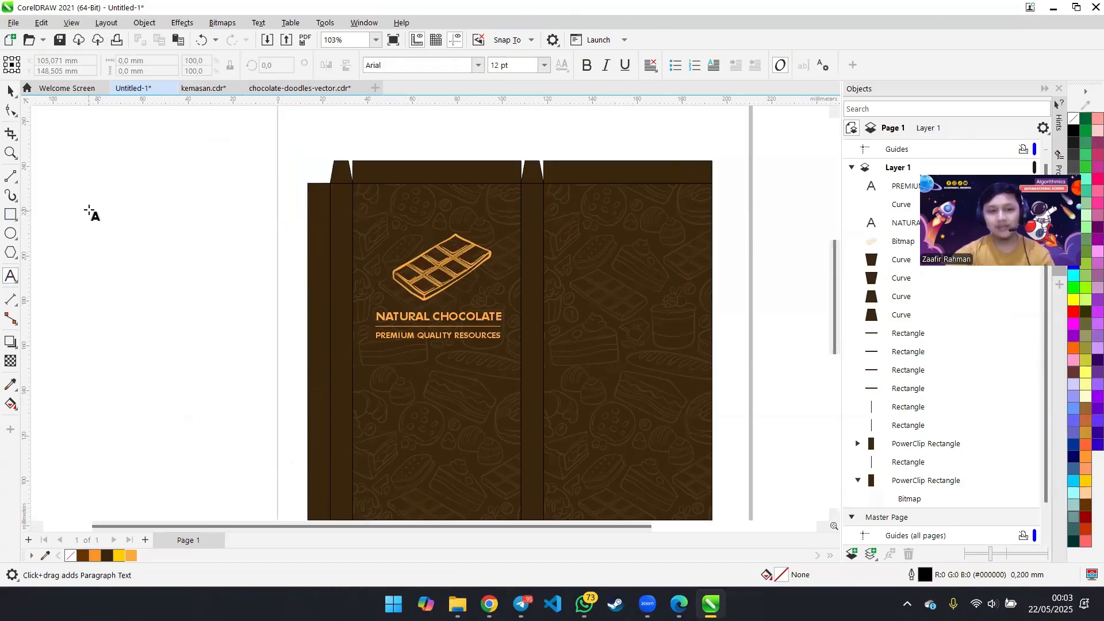
{"action": "left_click_drag", "start_coordinate": [79, 220], "coordinate": [121, 257]}
{"action": "left_click_drag", "start_coordinate": [196, 293], "coordinate": [224, 294]}
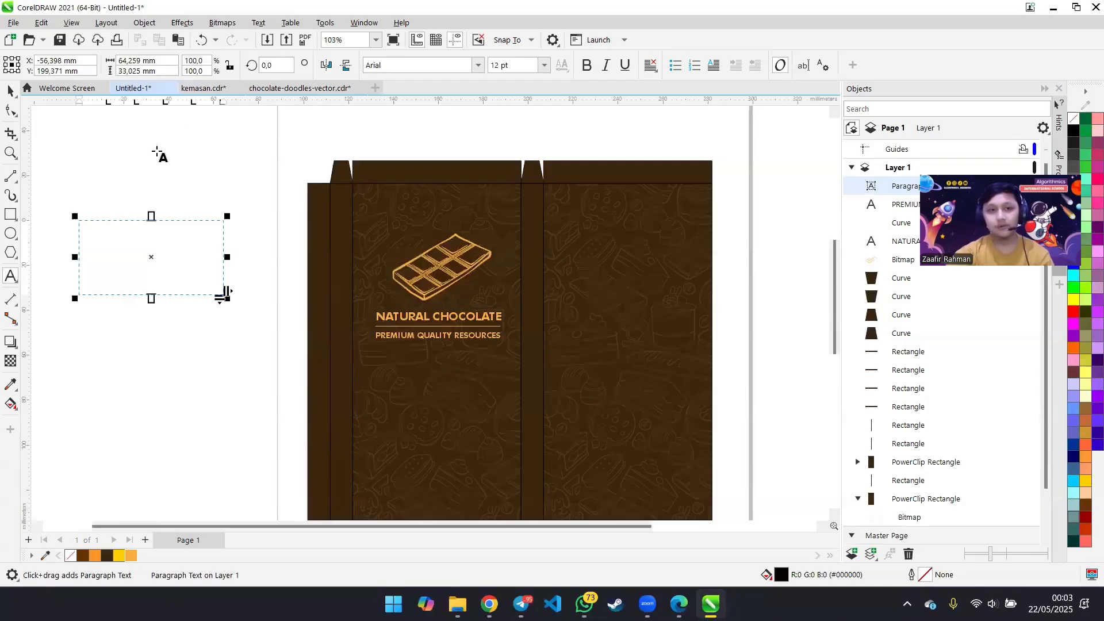
- Copy the "Cokelat berkualitas PREMIUM" description text from kemasan.cdr and paste it into the new text frame in Untitled-1
{"action": "left_click", "coordinate": [203, 88]}
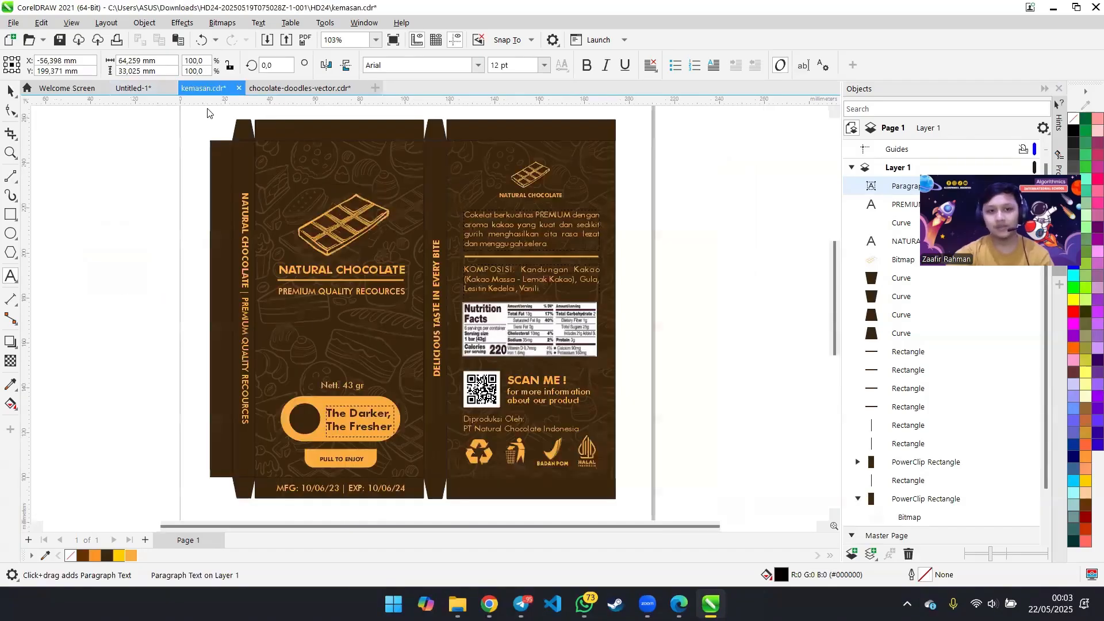
{"action": "left_click", "coordinate": [486, 224]}
{"action": "key", "text": "ctrl+a"}
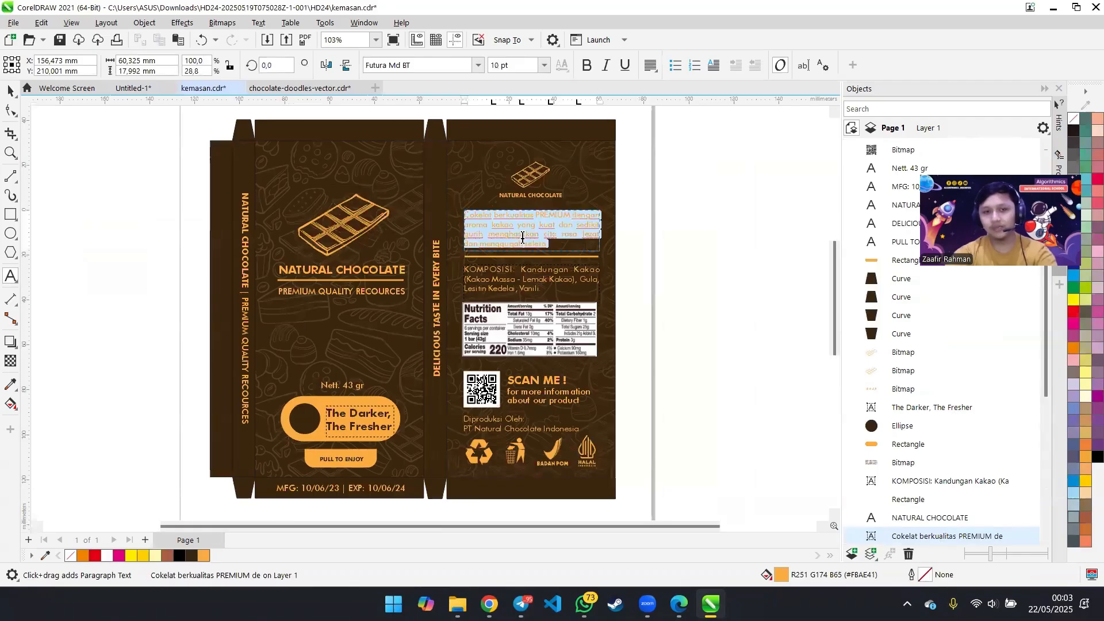
{"action": "left_click", "coordinate": [132, 88]}
{"action": "key", "text": "ctrl+v"}
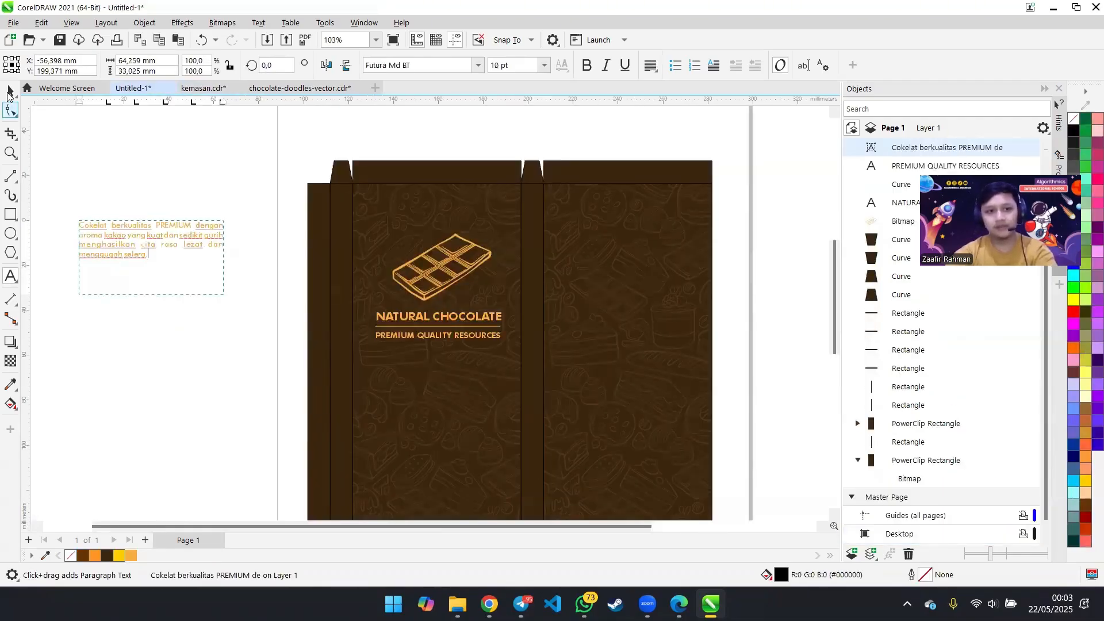
- Shorten the description's text frame to about 21 mm high and move it onto the upper part of the back panel
{"action": "left_click", "coordinate": [9, 91]}
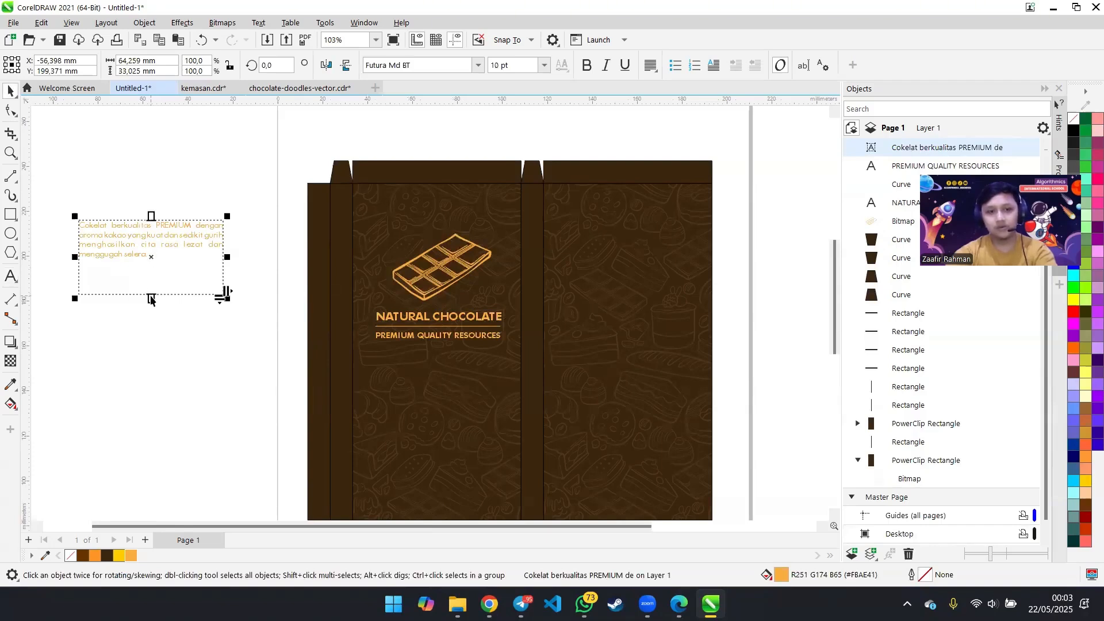
{"action": "mouse_move", "coordinate": [152, 298]}
{"action": "left_mouse_down"}
{"action": "mouse_move", "coordinate": [160, 308]}
{"action": "mouse_move", "coordinate": [158, 278]}
{"action": "left_mouse_up"}
{"action": "left_click_drag", "start_coordinate": [157, 236], "coordinate": [613, 254]}
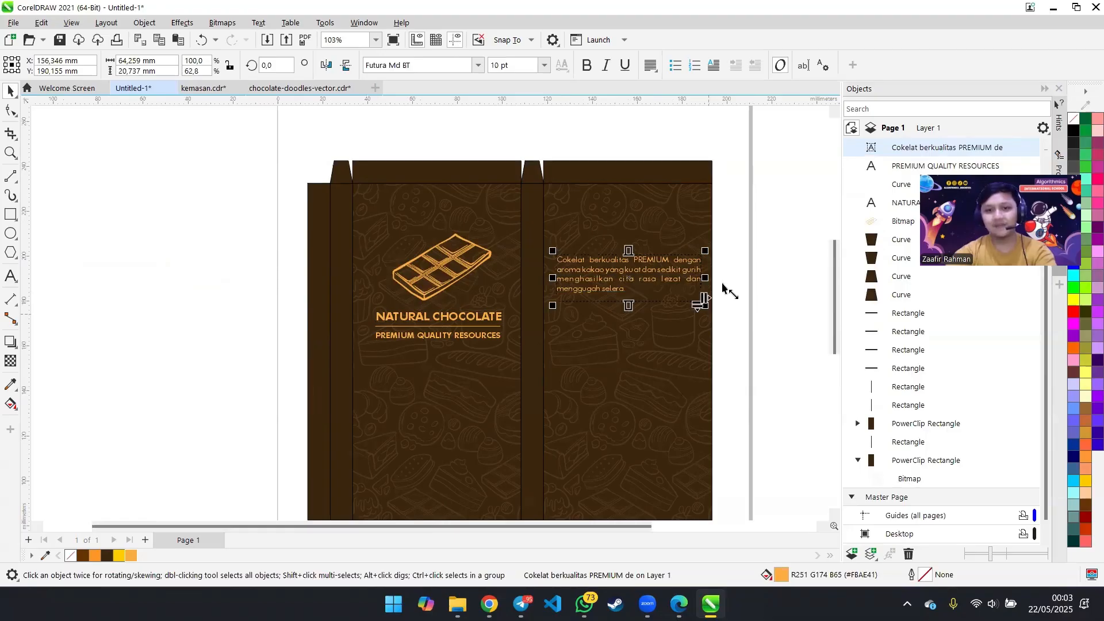
- Delete the "Cokelat berkualitas PREMIUM" paragraph from the back panel
{"action": "left_click", "coordinate": [780, 270]}
{"action": "left_click", "coordinate": [613, 280]}
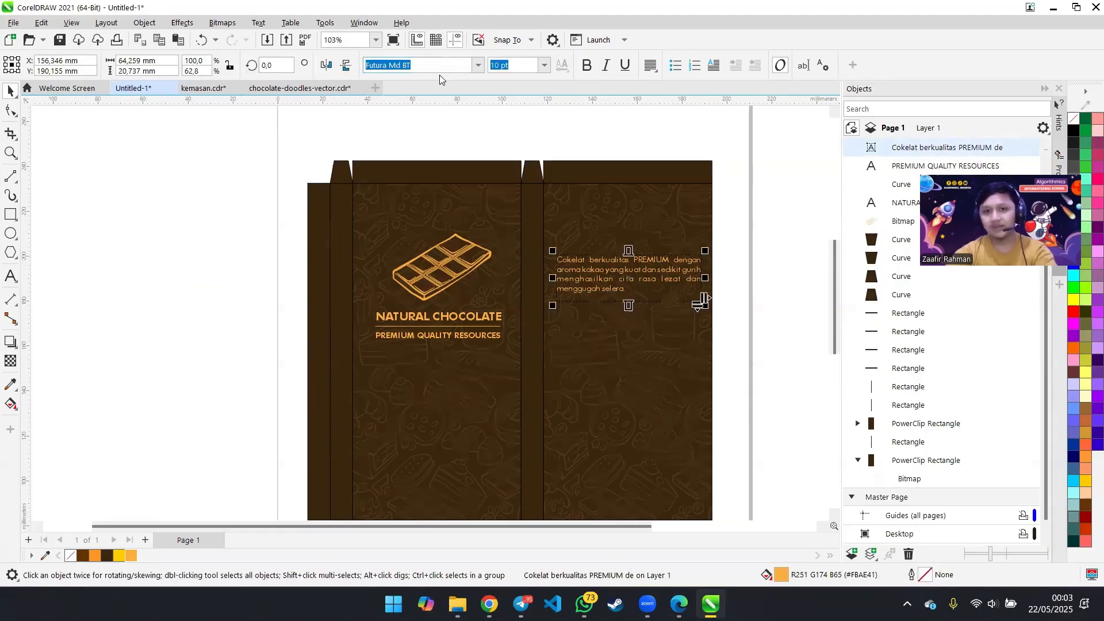
{"action": "left_click", "coordinate": [763, 233]}
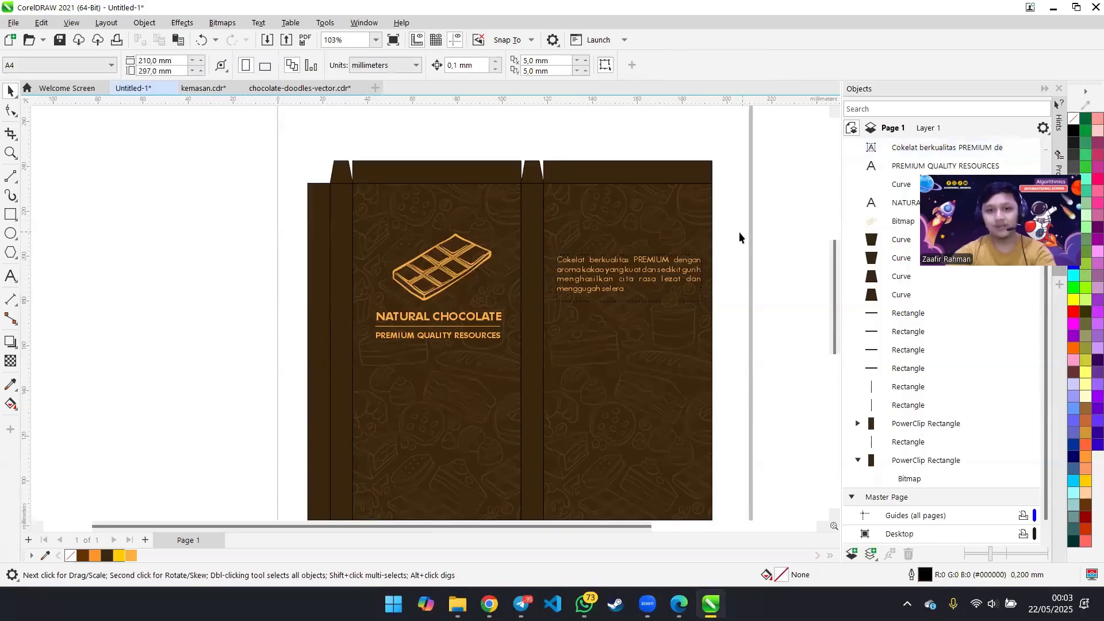
{"action": "left_click", "coordinate": [602, 269]}
{"action": "key", "text": "Delete"}
- In kemasan.cdr, copy the back panel's small logo, NATURAL CHOCOLATE title, description, orange line, KOMPOSISI paragraph and "Diproduksi Oleh" text together
{"action": "left_click", "coordinate": [261, 89]}
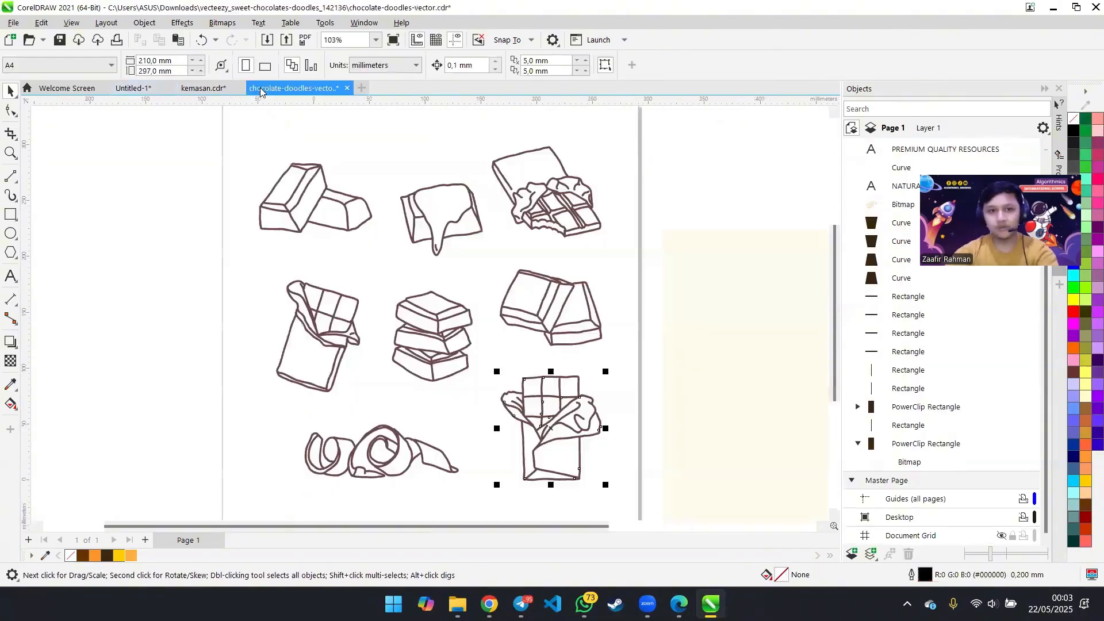
{"action": "left_click", "coordinate": [228, 91]}
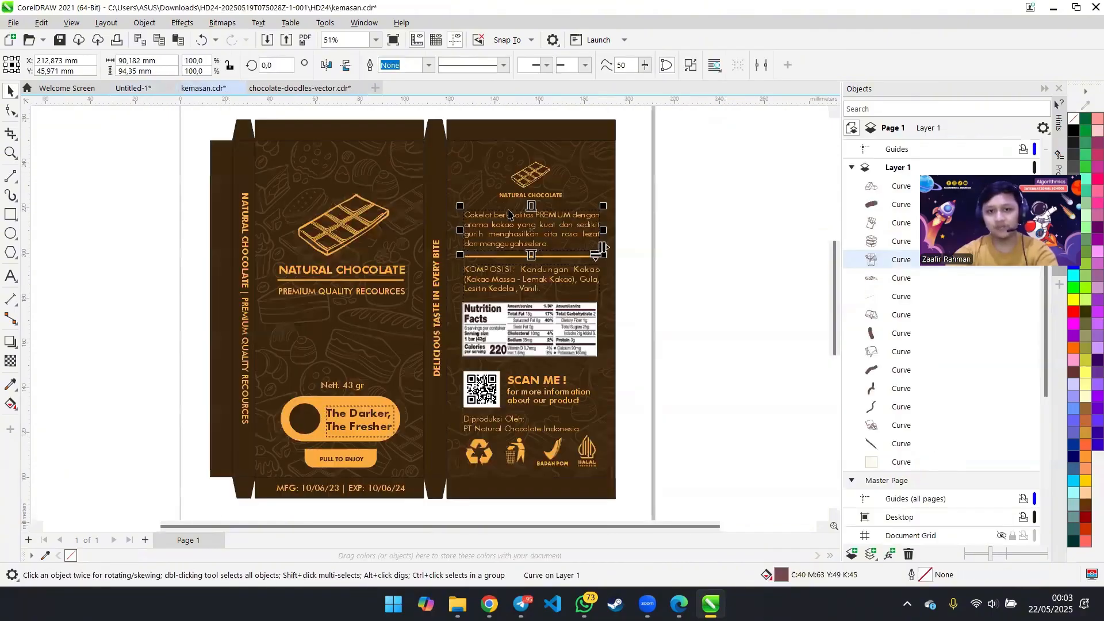
{"action": "left_click", "coordinate": [532, 177]}
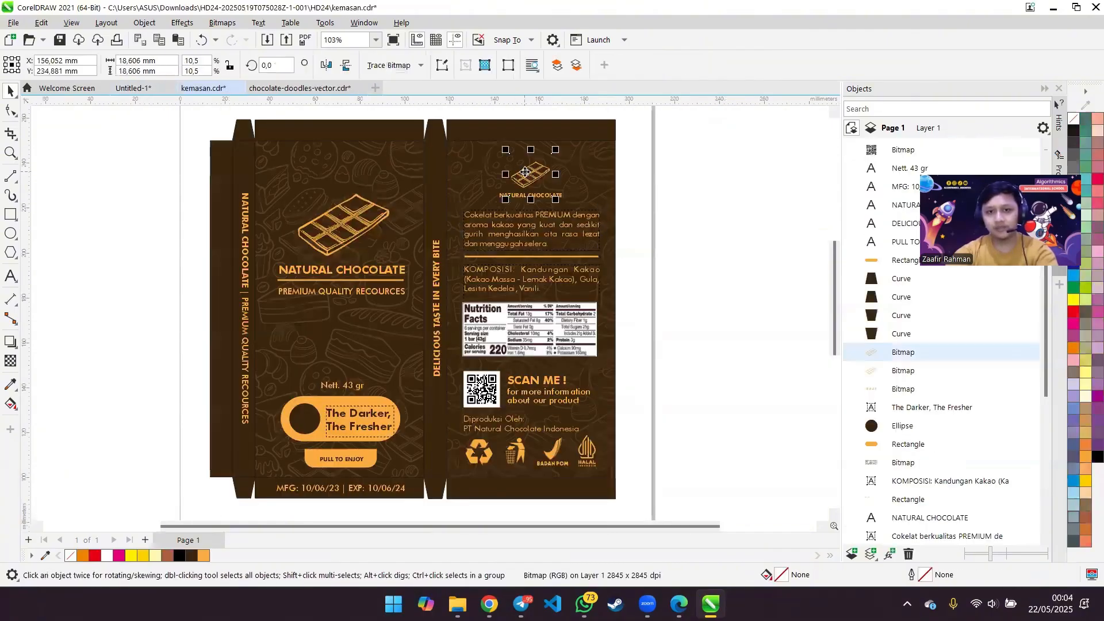
{"action": "left_click", "coordinate": [546, 205]}
{"action": "left_click", "coordinate": [536, 193]}
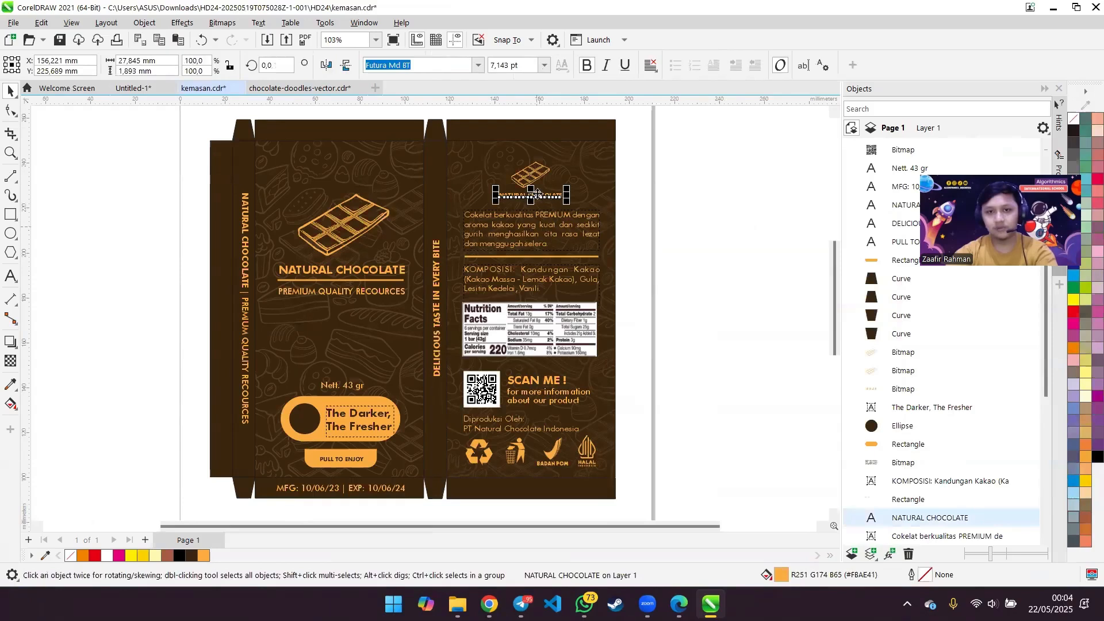
{"action": "left_click", "coordinate": [536, 176], "text": "shift"}
{"action": "left_click", "coordinate": [514, 229], "text": "shift"}
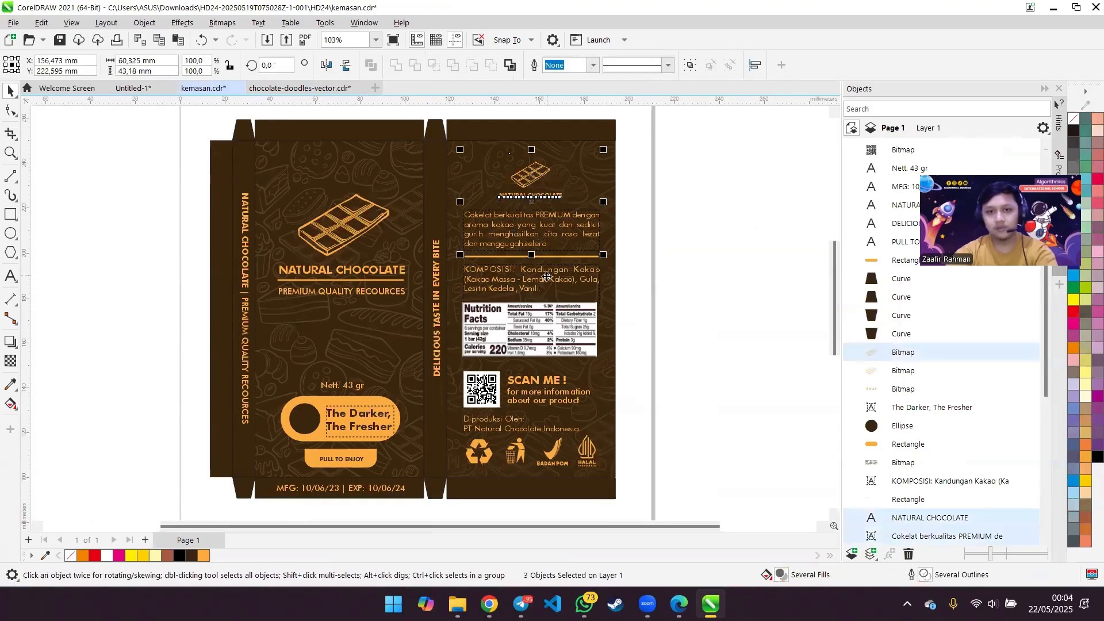
{"action": "left_click", "coordinate": [555, 256], "text": "shift"}
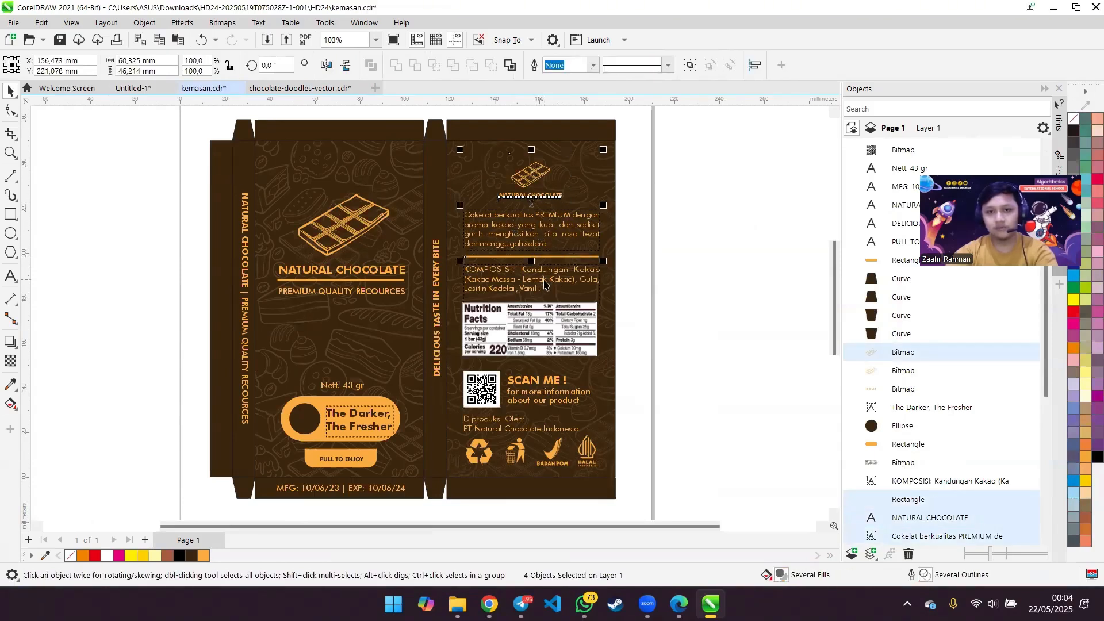
{"action": "left_click", "coordinate": [544, 280], "text": "shift"}
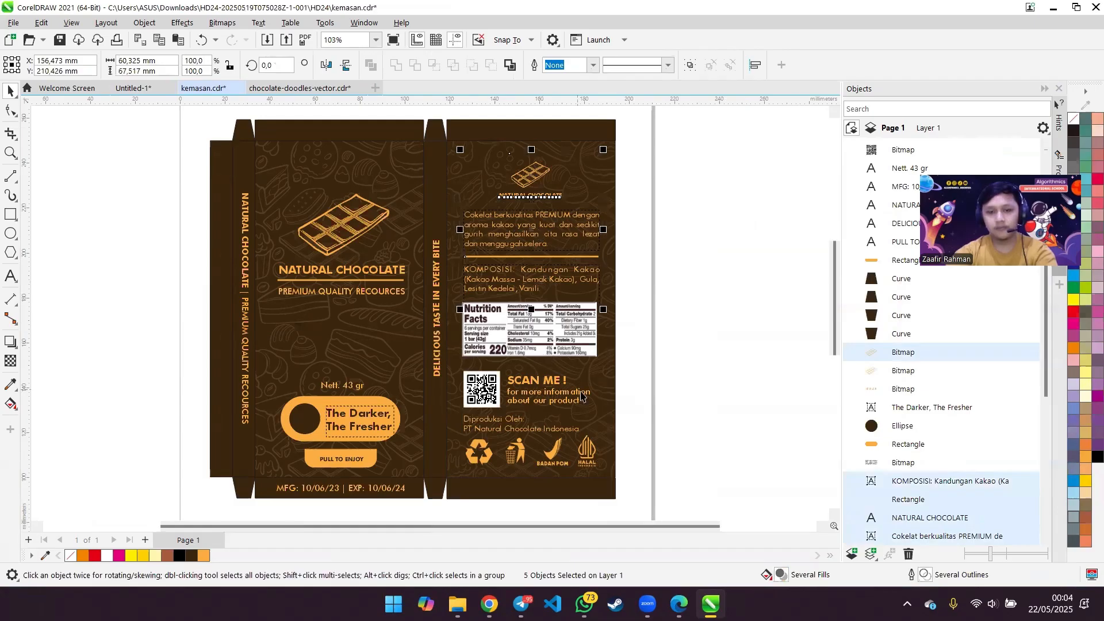
{"action": "left_click", "coordinate": [486, 428], "text": "shift"}
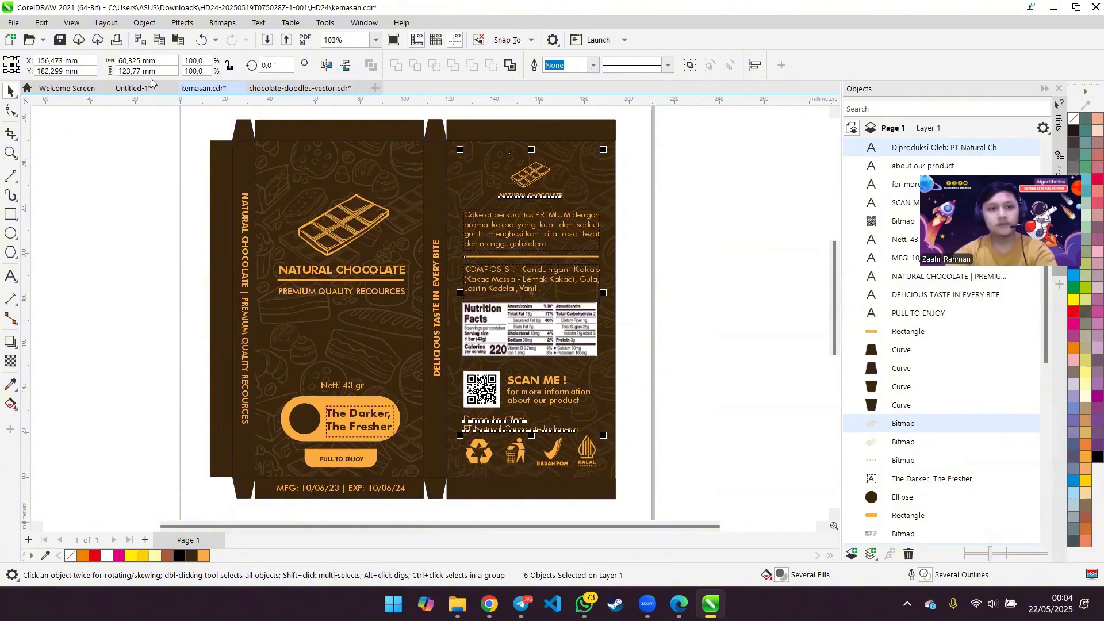
- Paste the six copied elements into Untitled-1 and position them centrally on the back panel at about X 155.9 mm, Y 156.1 mm
{"action": "left_click", "coordinate": [135, 88]}
{"action": "key", "text": "ctrl+v"}
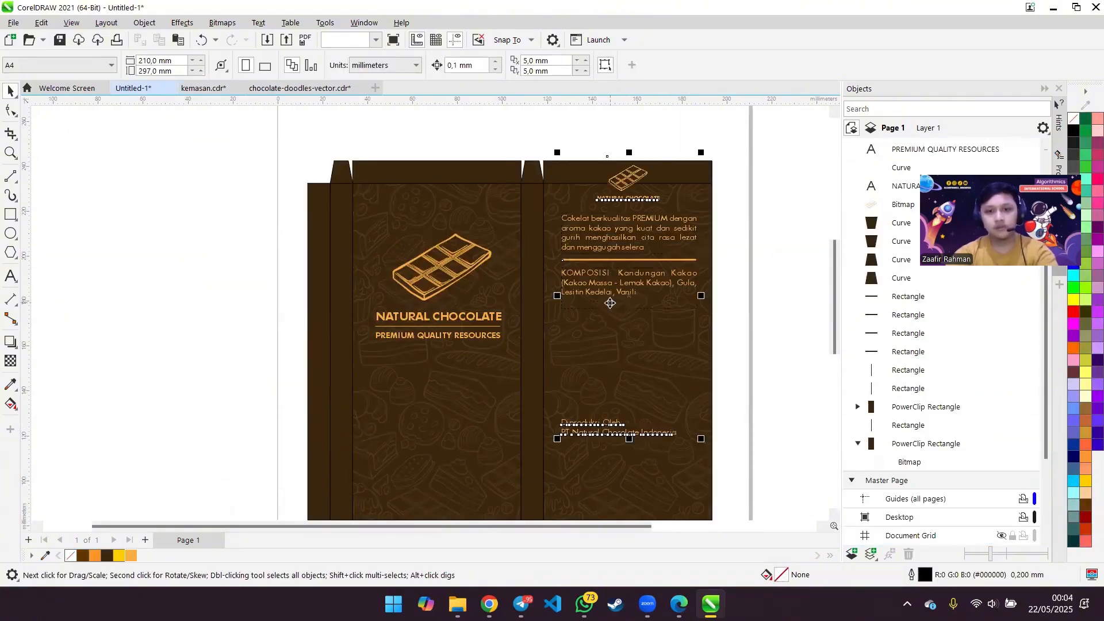
{"action": "left_click_drag", "start_coordinate": [623, 286], "coordinate": [618, 344]}
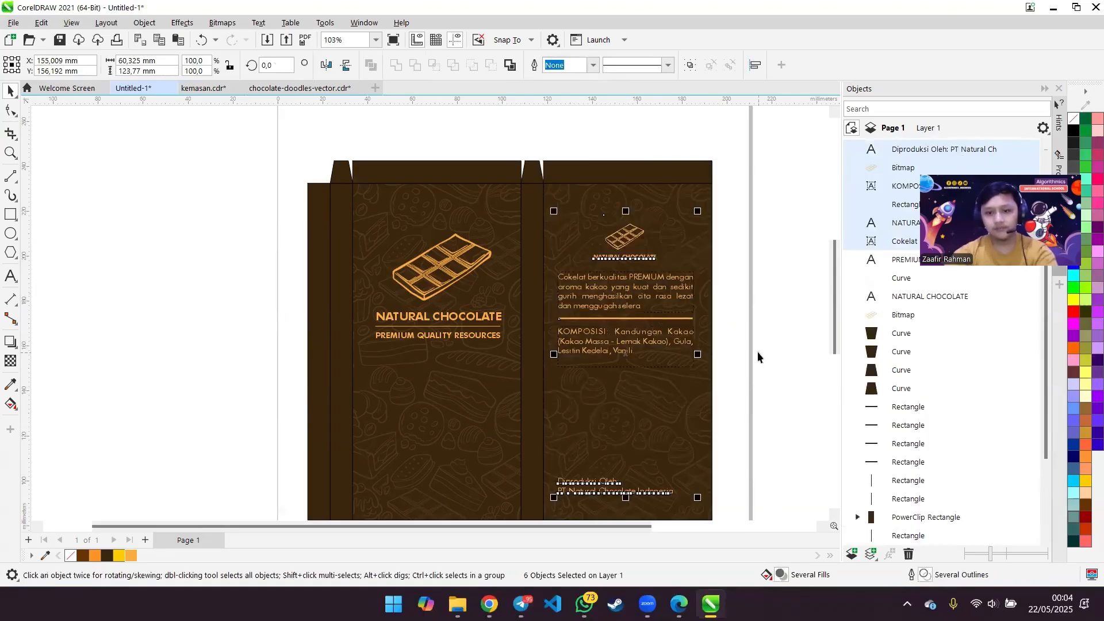
{"action": "key", "text": "Right"}
{"action": "key", "text": "Right"}
{"action": "key", "text": "Right"}
{"action": "key", "text": "Right"}
{"action": "key", "text": "Right"}
{"action": "key", "text": "Right"}
{"action": "key", "text": "Right"}
{"action": "key", "text": "Right"}
{"action": "key", "text": "Right"}
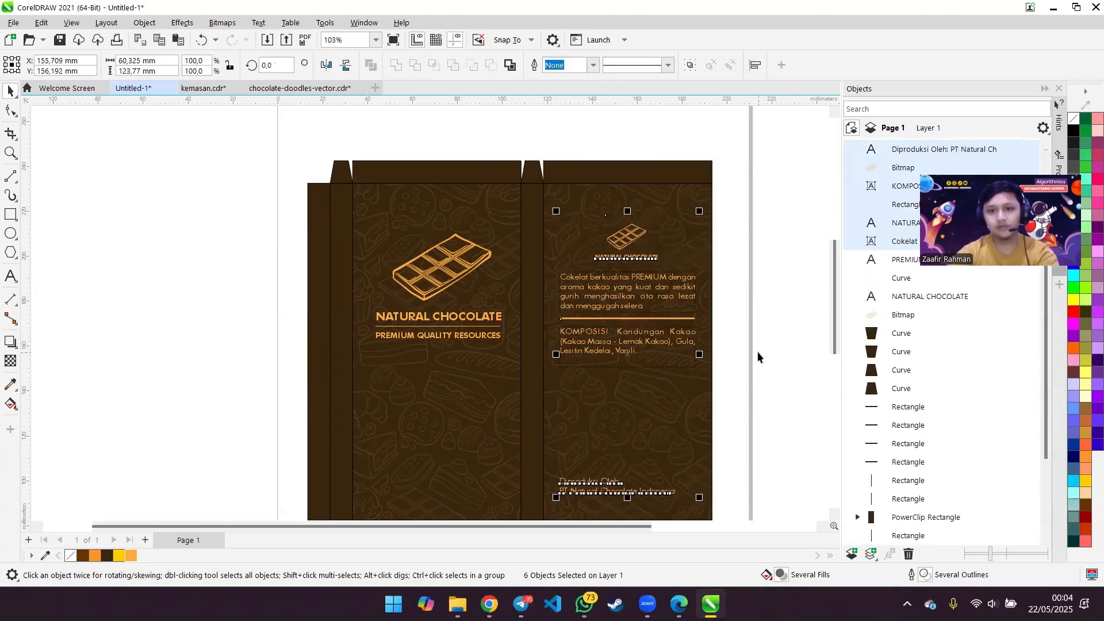
{"action": "scroll", "coordinate": [753, 354], "scroll_direction": "down", "scroll_amount": 3}
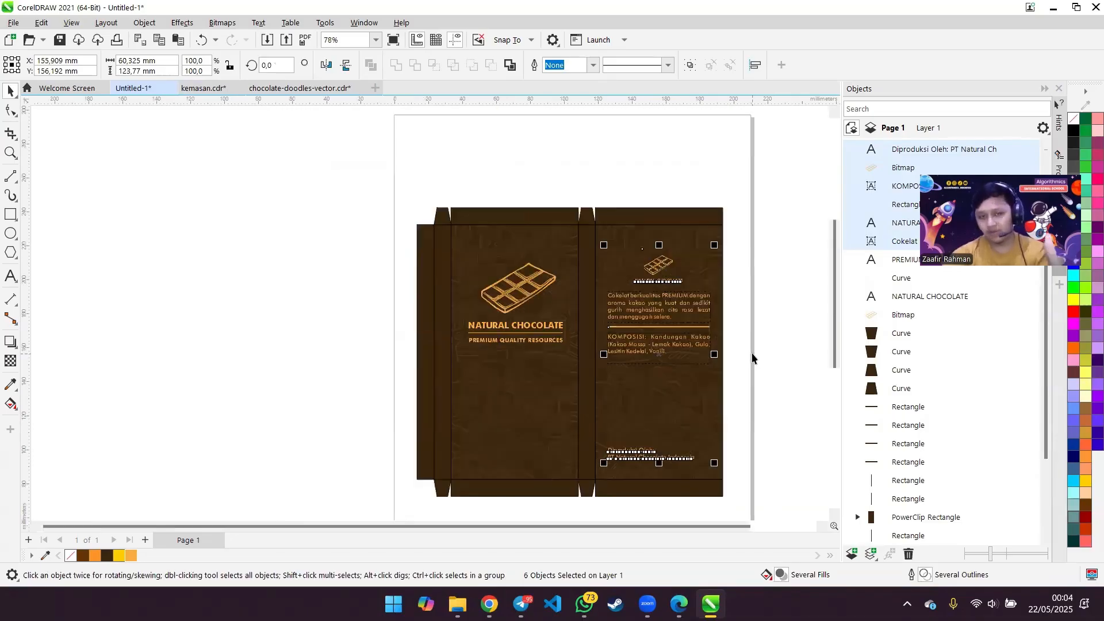
{"action": "scroll", "coordinate": [751, 354], "scroll_direction": "up", "scroll_amount": 2}
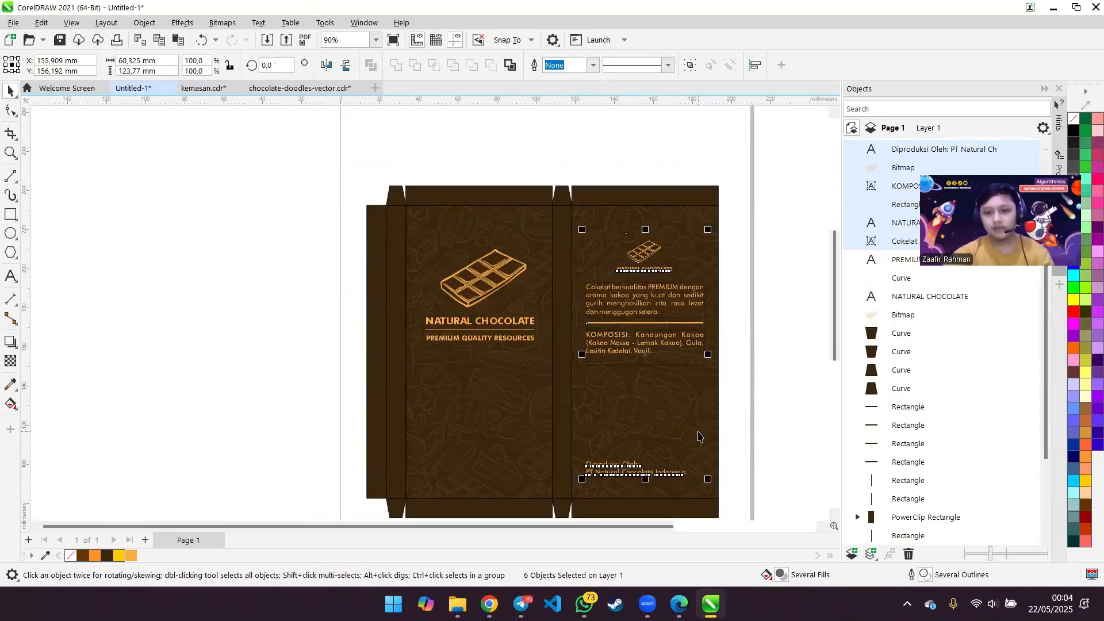
{"action": "key", "text": "Down"}
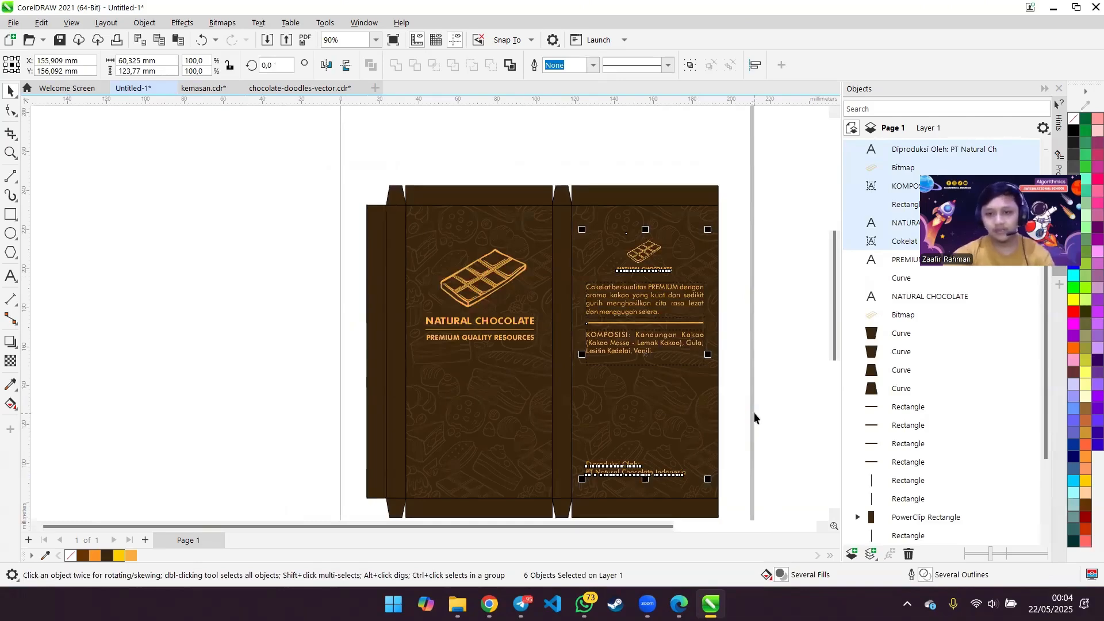
{"action": "left_click", "coordinate": [754, 413]}
- Check the slogan in kemasan.cdr and add the text DELICIOUS TASTE IN EVERY BITE beside the packaging in Untitled-1
{"action": "left_click", "coordinate": [200, 88]}
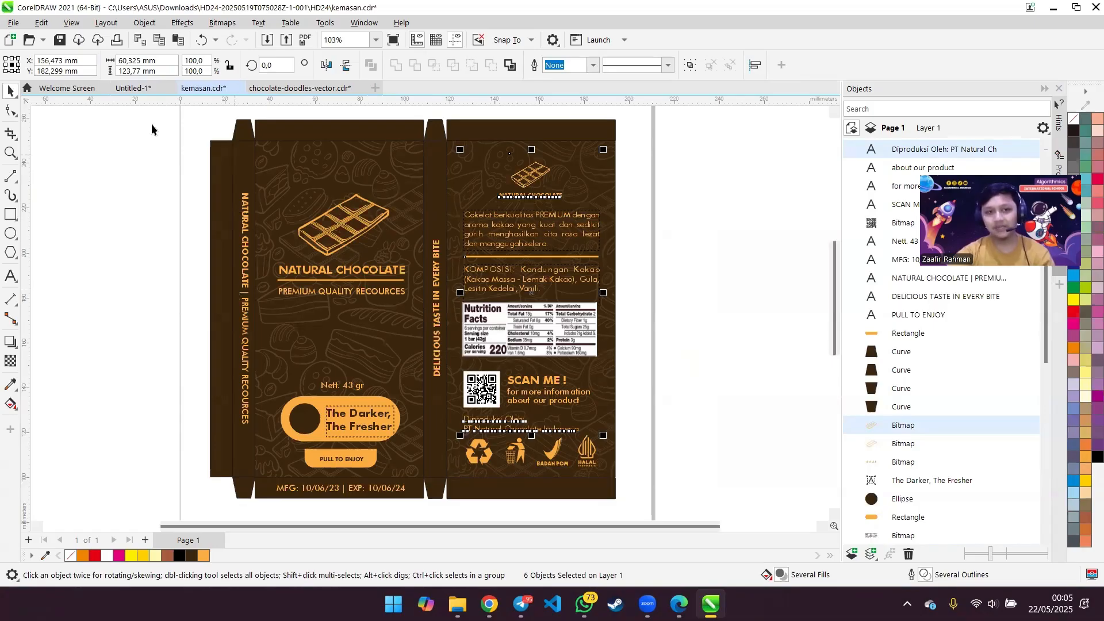
{"action": "left_click", "coordinate": [138, 90]}
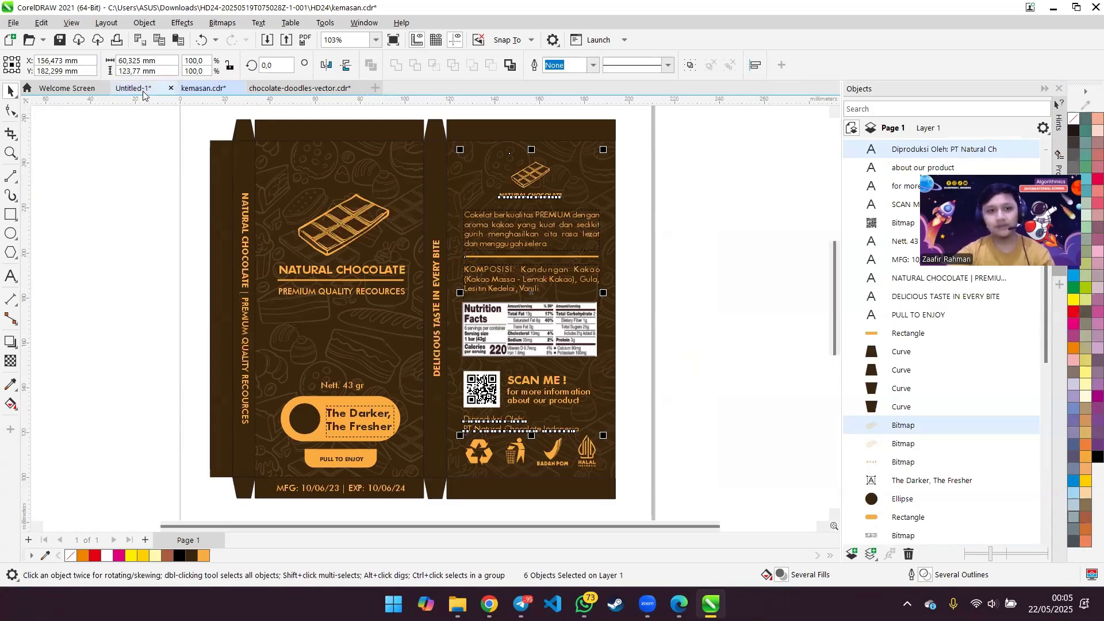
{"action": "left_click", "coordinate": [10, 276]}
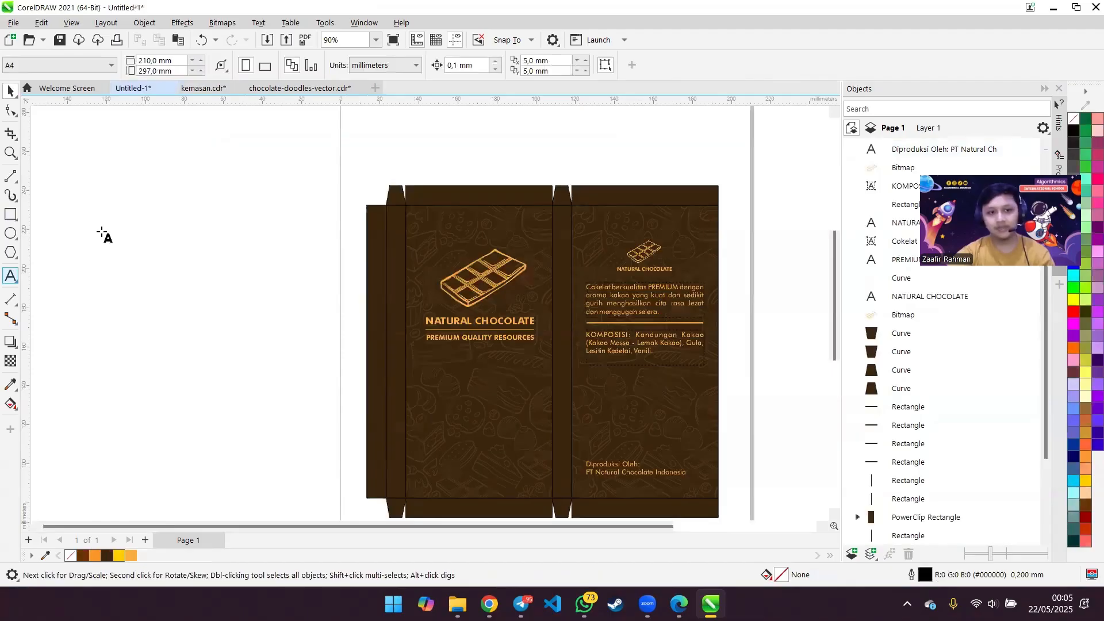
{"action": "left_click", "coordinate": [102, 226]}
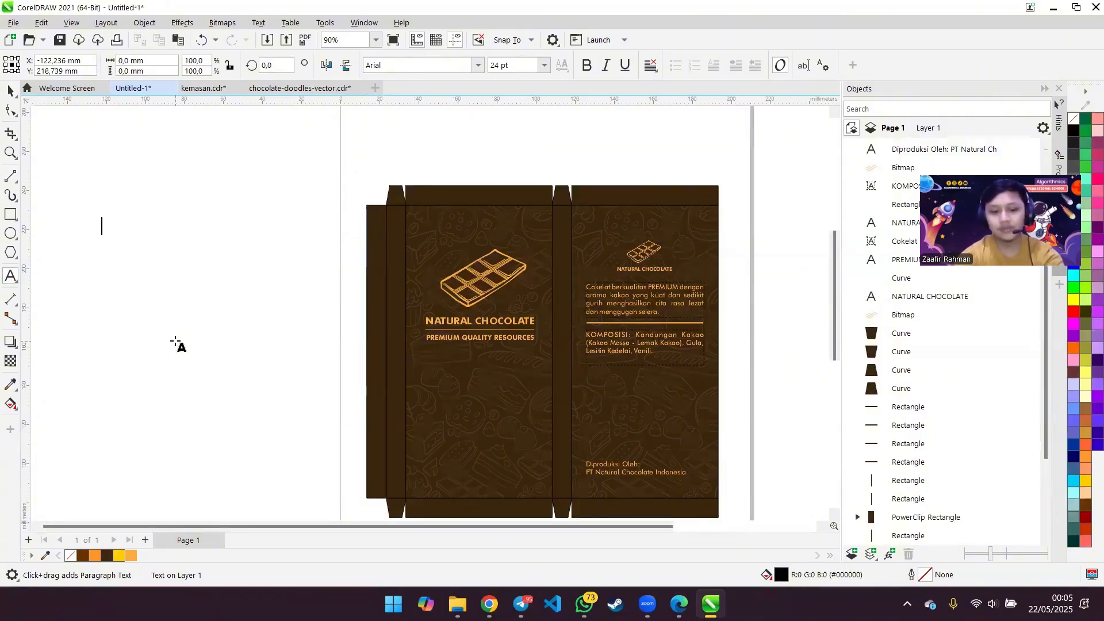
{"action": "type", "text": "DELICIOUS TASTE IN EVERY BITE"}
{"action": "key", "text": "ctrl+space"}
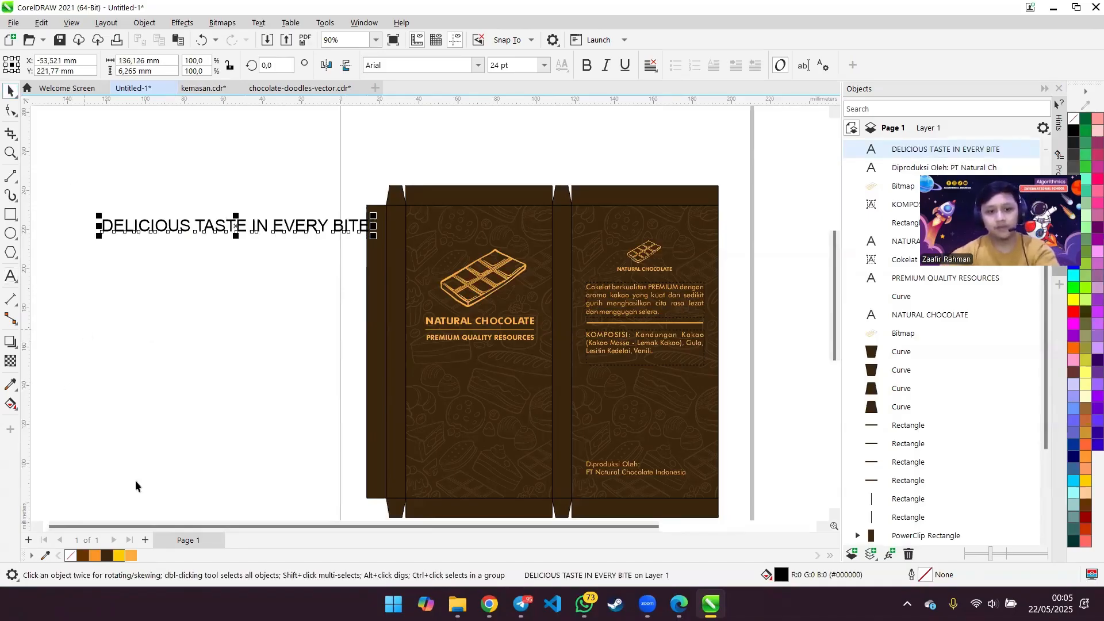
- Format the DELICIOUS TASTE IN EVERY BITE slogan in bold orange (#FBAE41) and rotate it to 270 degrees
{"action": "left_click", "coordinate": [131, 556]}
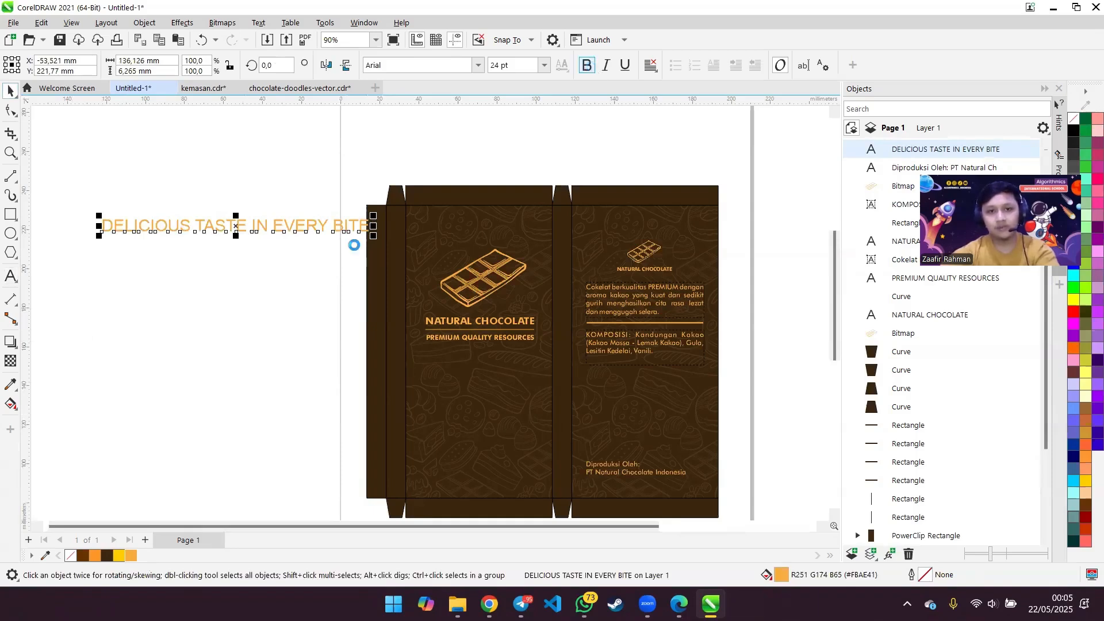
{"action": "left_click", "coordinate": [588, 66]}
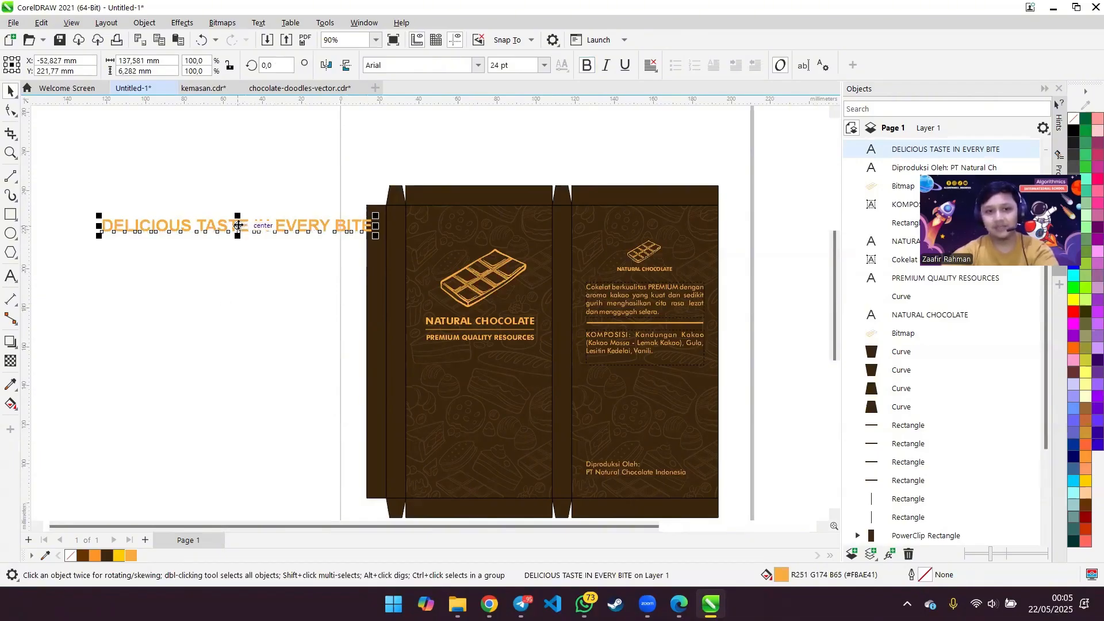
{"action": "left_click", "coordinate": [263, 252]}
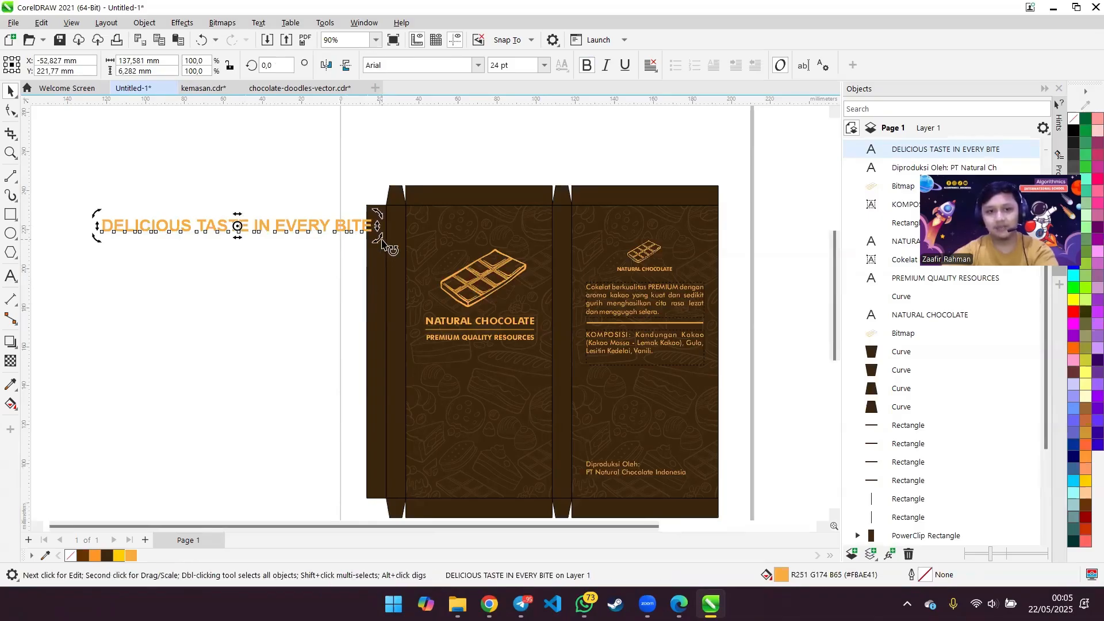
{"action": "left_click_drag", "start_coordinate": [383, 241], "coordinate": [229, 328]}
{"action": "scroll", "coordinate": [277, 319], "scroll_direction": "up", "scroll_amount": 1}
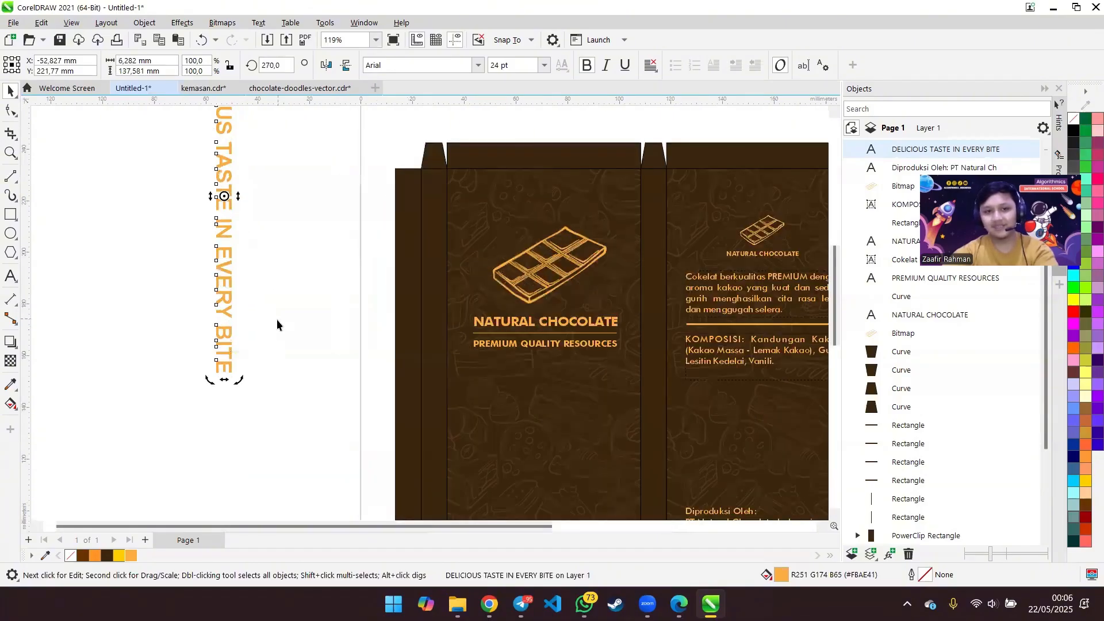
{"action": "scroll", "coordinate": [277, 320], "scroll_direction": "down", "scroll_amount": 2}
{"action": "left_click", "coordinate": [204, 211]}
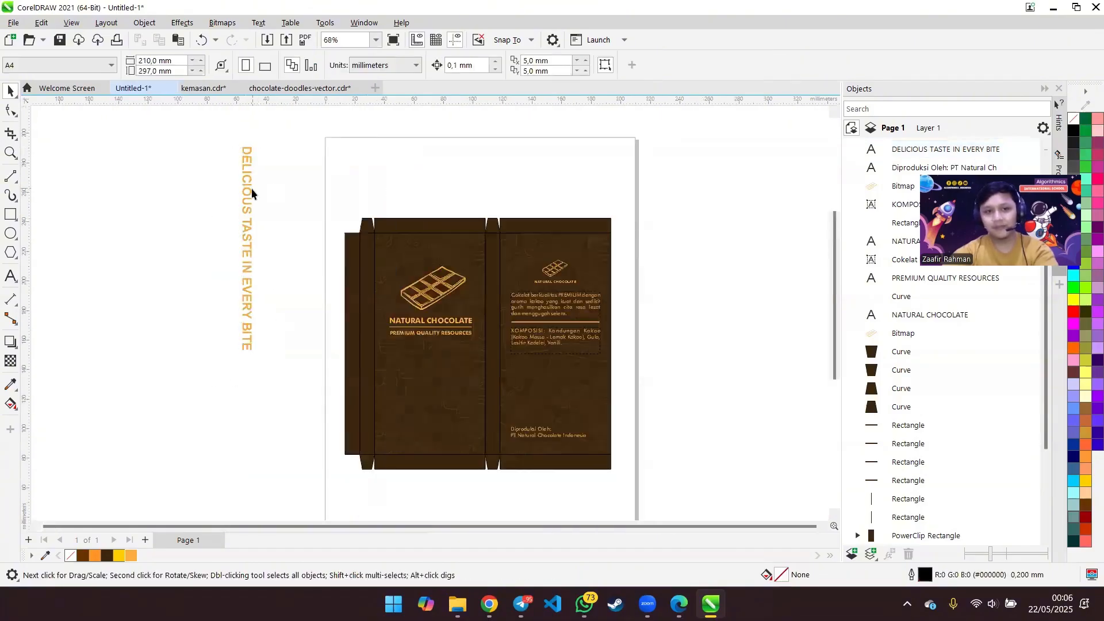
- Move the vertical slogan onto the narrow side panel between the front and back and scale it down to about 70 mm long
{"action": "left_click", "coordinate": [251, 188]}
{"action": "left_click_drag", "start_coordinate": [260, 196], "coordinate": [493, 283]}
{"action": "left_click_drag", "start_coordinate": [505, 243], "coordinate": [500, 264]}
{"action": "scroll", "coordinate": [515, 382], "scroll_direction": "up", "scroll_amount": 1}
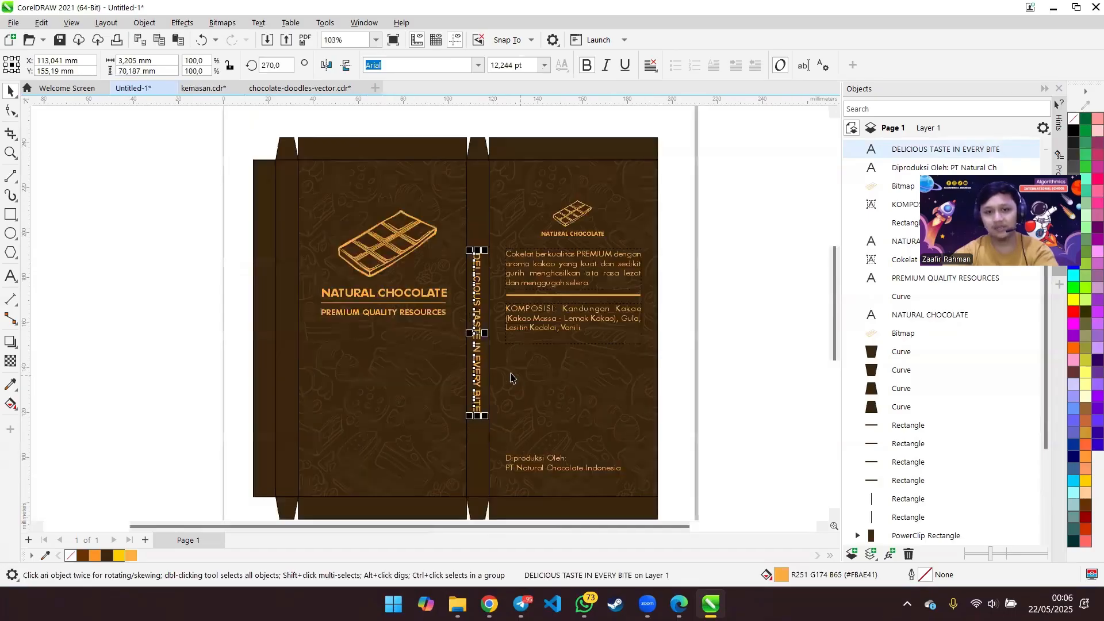
- Move the vertical DELICIOUS TASTE IN EVERY BITE slogan onto the outer side panel beside the front, at about X 28.8 mm, Y 157.7 mm
{"action": "scroll", "coordinate": [511, 375], "scroll_direction": "up", "scroll_amount": 1}
{"action": "scroll", "coordinate": [513, 371], "scroll_direction": "down", "scroll_amount": 1}
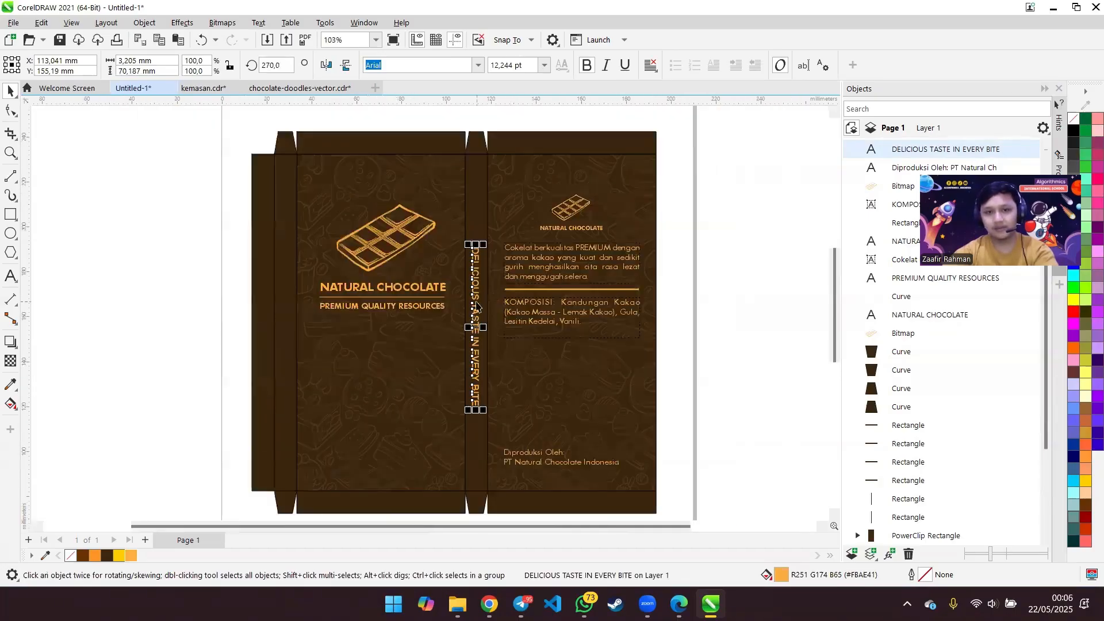
{"action": "left_click_drag", "start_coordinate": [475, 307], "coordinate": [478, 294]}
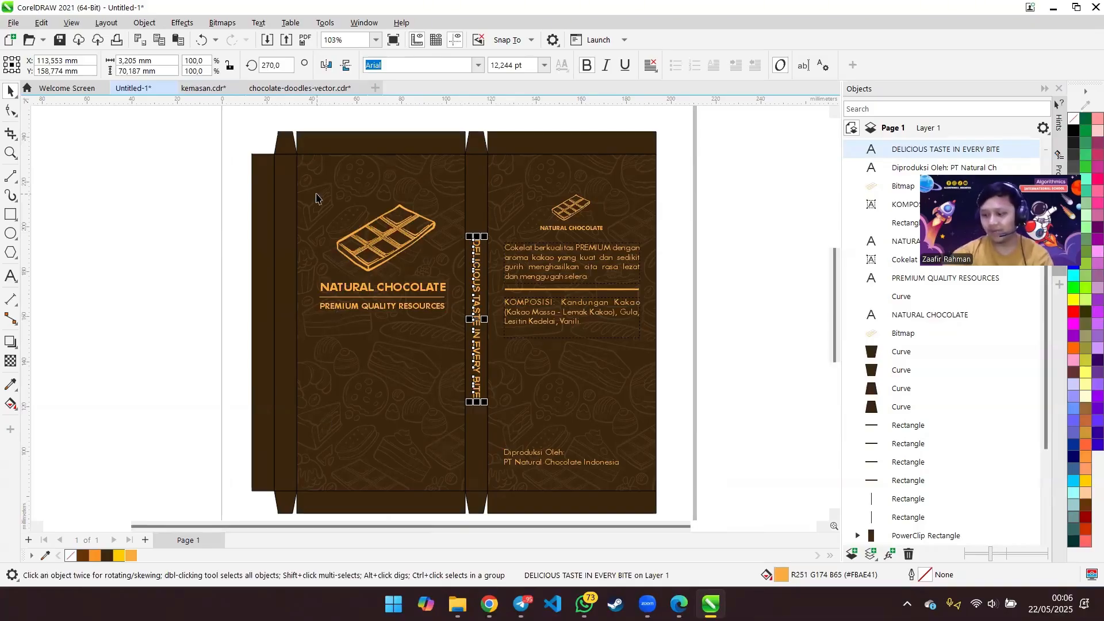
{"action": "left_click", "coordinate": [167, 352]}
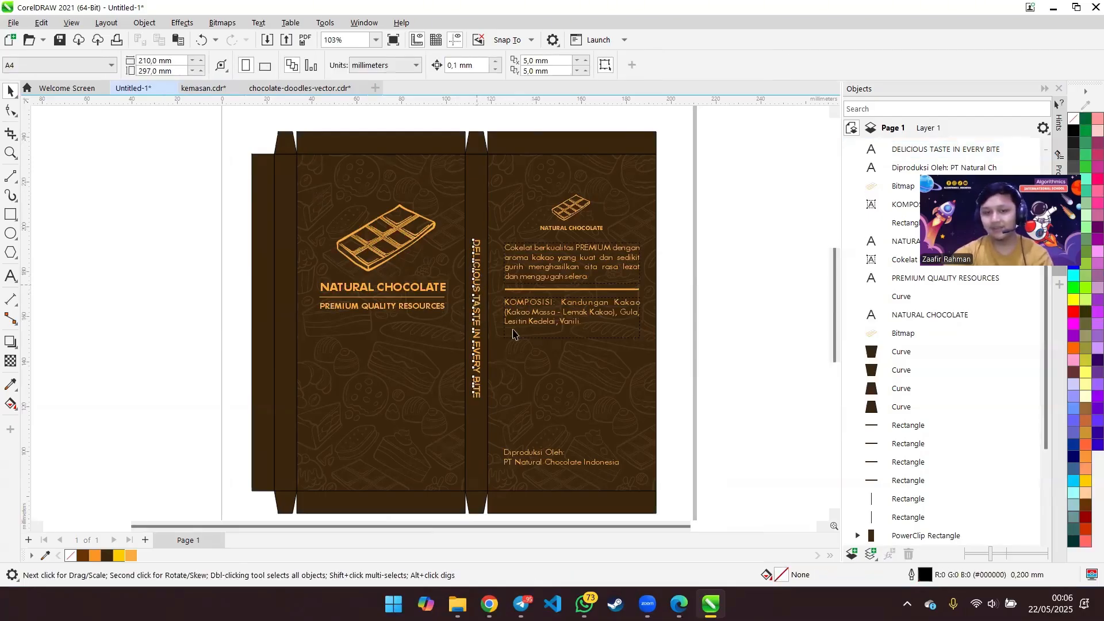
{"action": "left_click", "coordinate": [476, 290]}
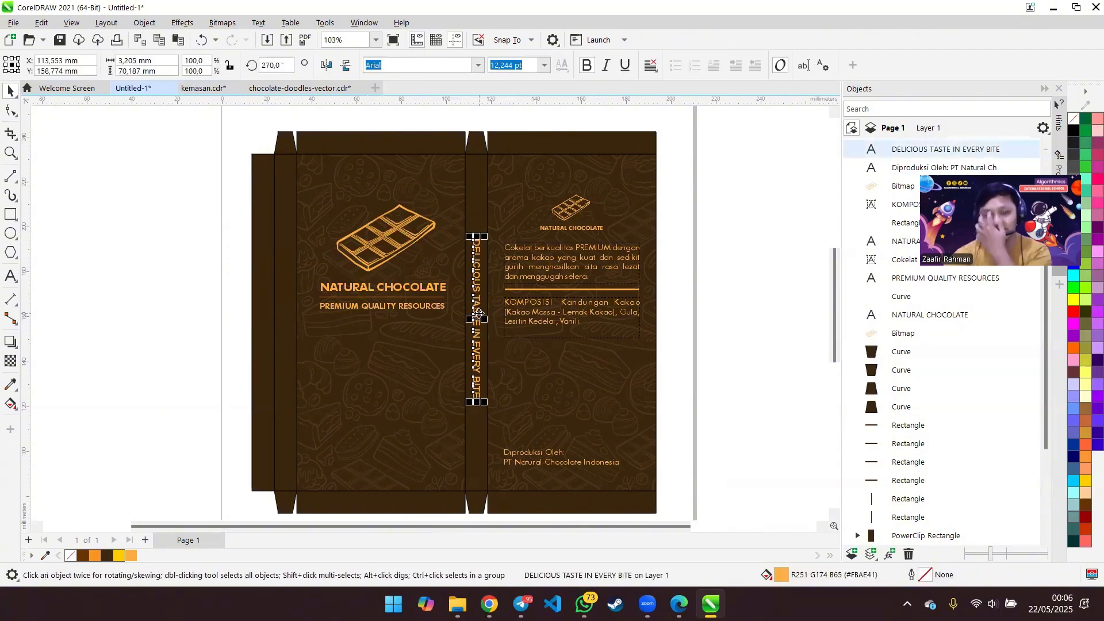
{"action": "left_click", "coordinate": [477, 284]}
{"action": "left_click_drag", "start_coordinate": [477, 284], "coordinate": [288, 288]}
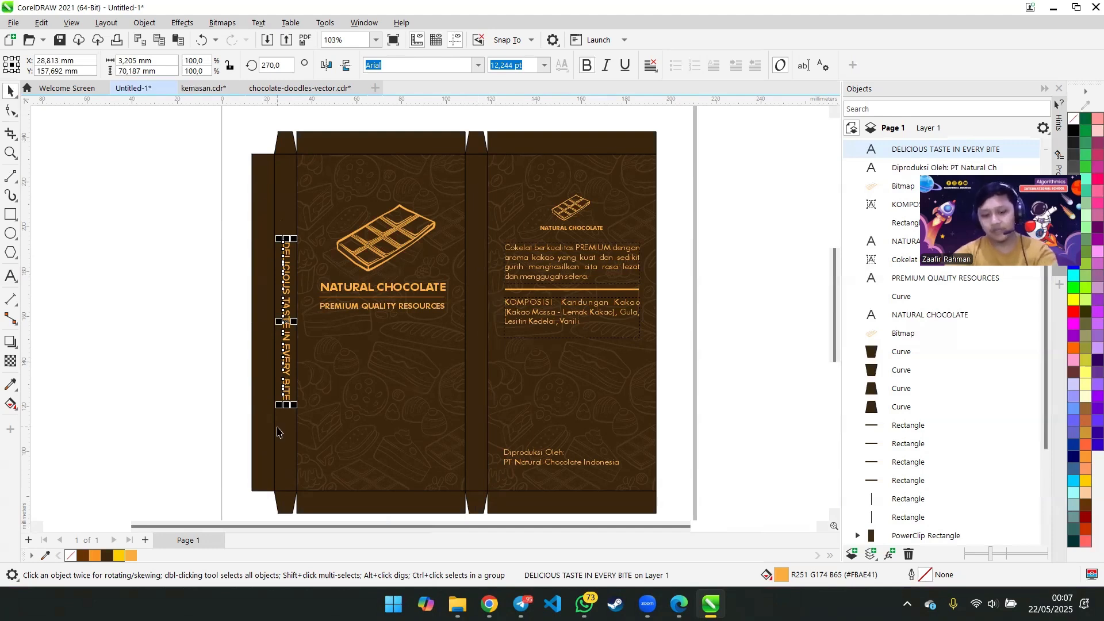
- Duplicate the vertical slogan, rotate the copy to 90 degrees and move it onto the side panel between front and back at about X 114 mm
{"action": "key", "text": "ctrl+v"}
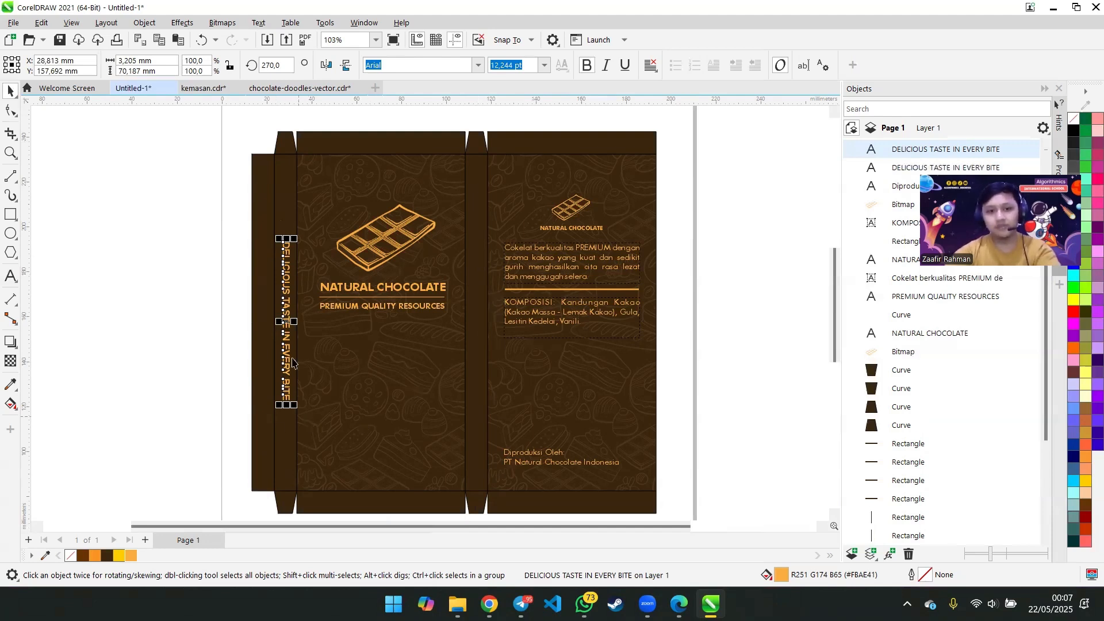
{"action": "left_click", "coordinate": [285, 322]}
{"action": "left_click_drag", "start_coordinate": [295, 408], "coordinate": [283, 220]}
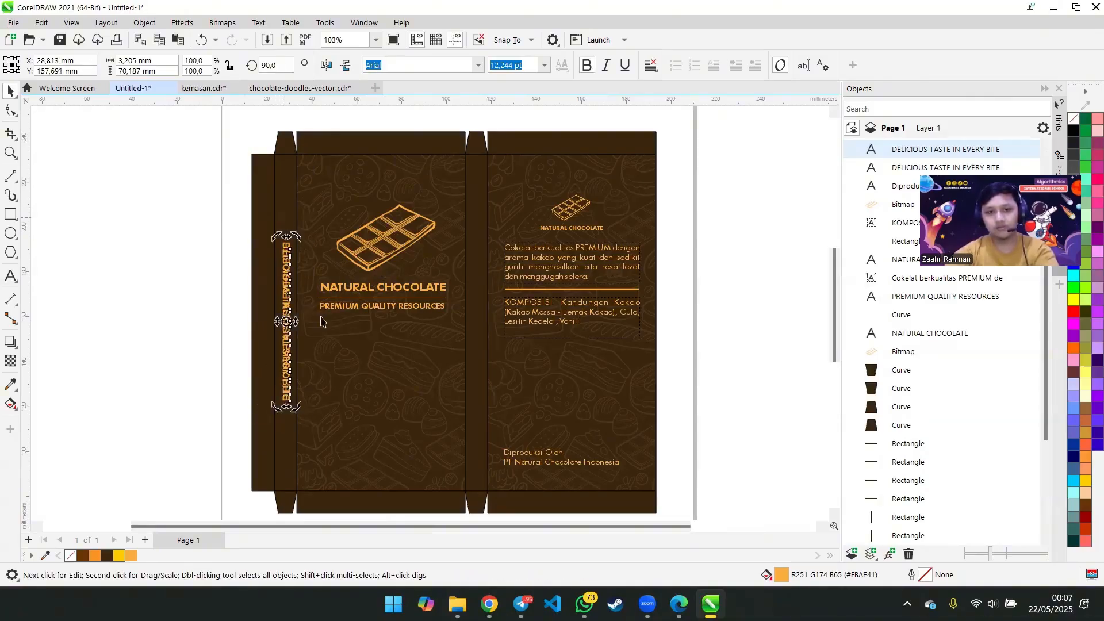
{"action": "left_click", "coordinate": [287, 280]}
{"action": "left_click_drag", "start_coordinate": [288, 278], "coordinate": [482, 295]}
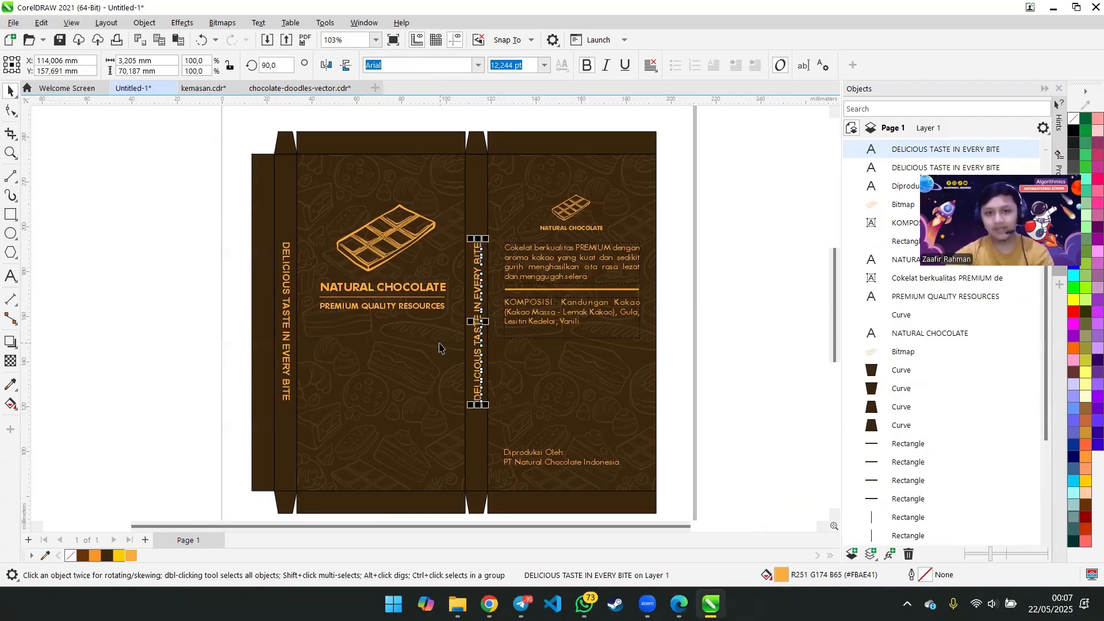
{"action": "left_click", "coordinate": [132, 260]}
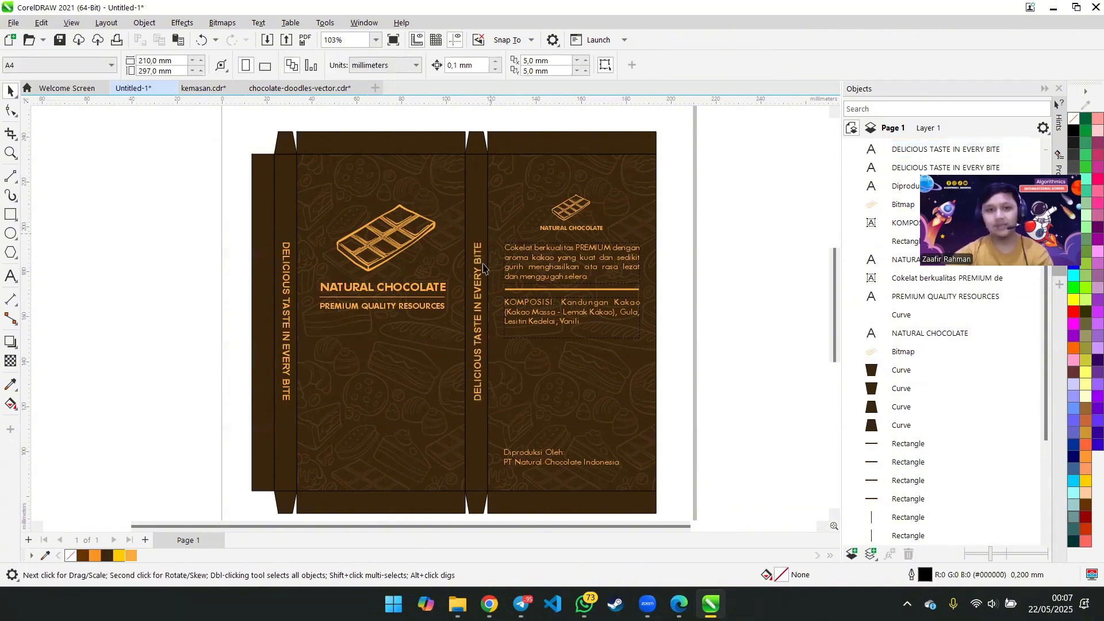
- Replace the outer side panel's slogan with NATURAL CHOCOLATE | PREMIUM QUALITY RECOURCES from kemasan.cdr and move it to about Y 156.2 mm
{"action": "left_click", "coordinate": [203, 88]}
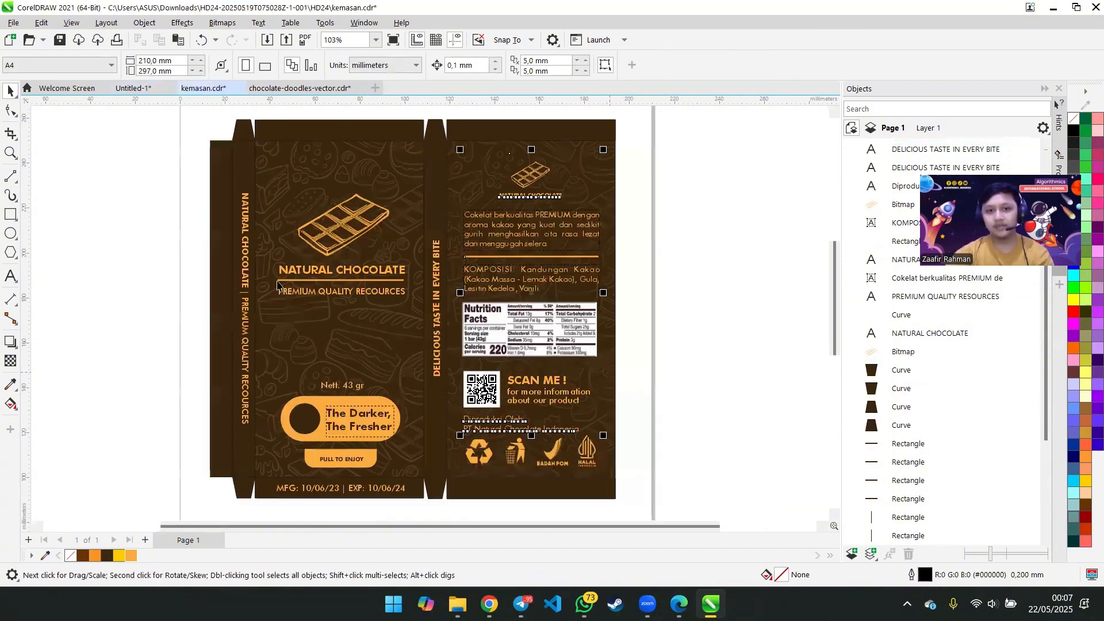
{"action": "left_click", "coordinate": [245, 270]}
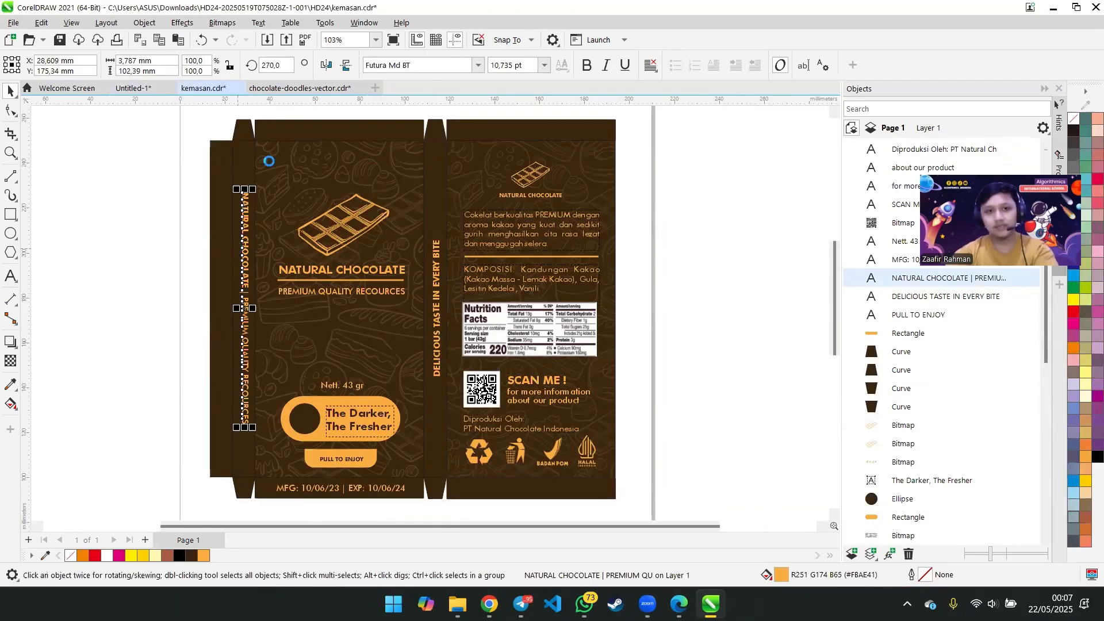
{"action": "left_click", "coordinate": [133, 88]}
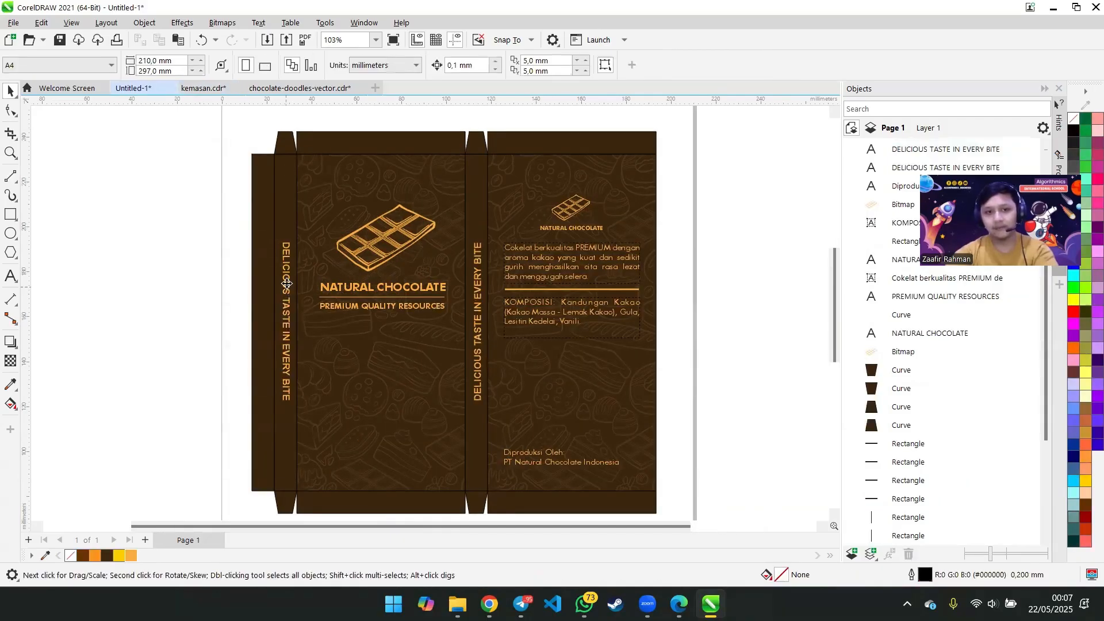
{"action": "left_click", "coordinate": [11, 276]}
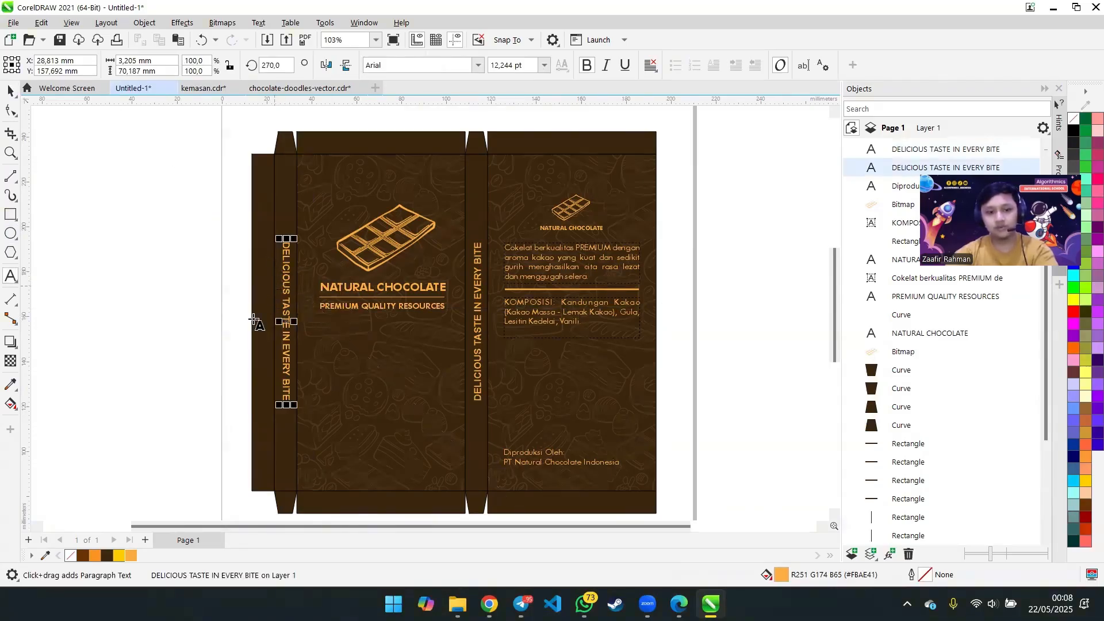
{"action": "key", "text": "ctrl+a"}
{"action": "type", "text": "NATURAL CHOCOLATE | PREMIUM QUALITY RESOURCES"}
{"action": "left_click", "coordinate": [10, 90]}
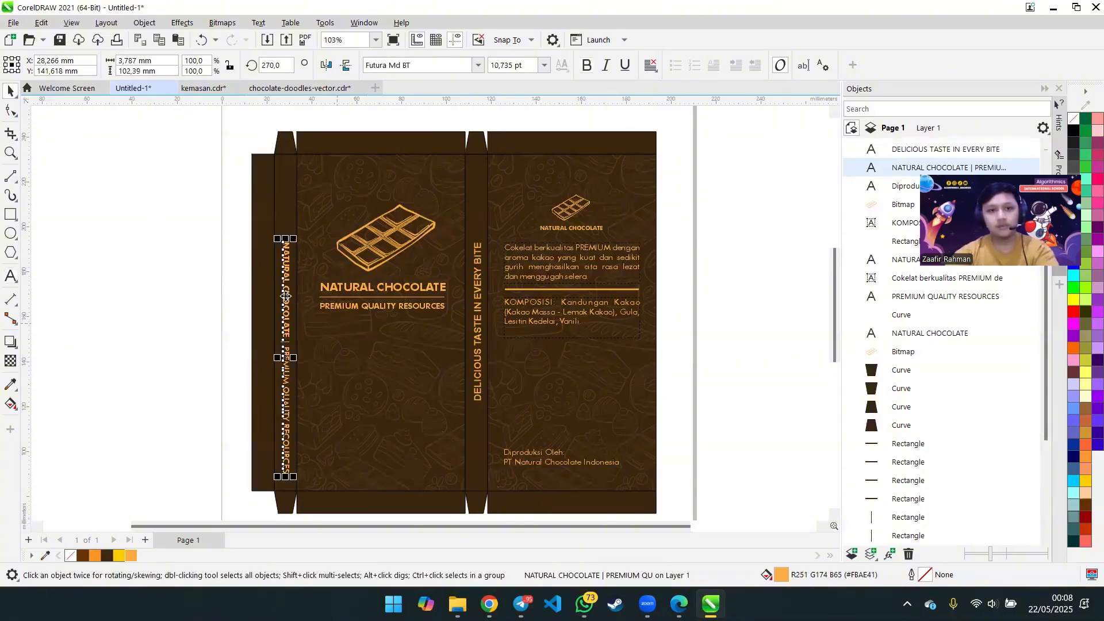
{"action": "left_click_drag", "start_coordinate": [282, 293], "coordinate": [281, 260]}
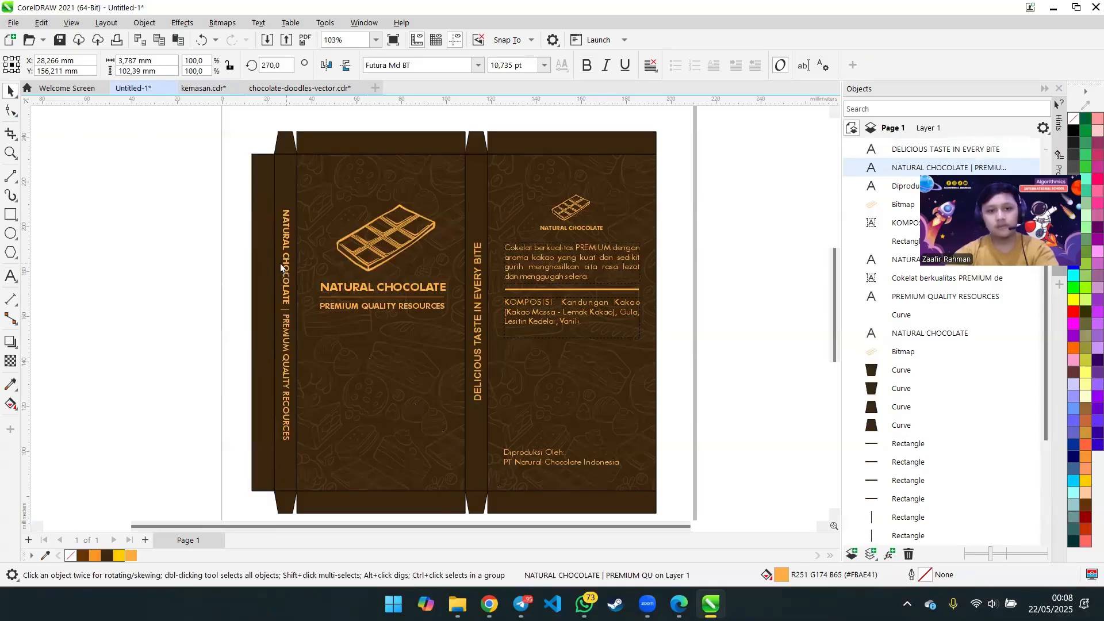
{"action": "left_click", "coordinate": [160, 271]}
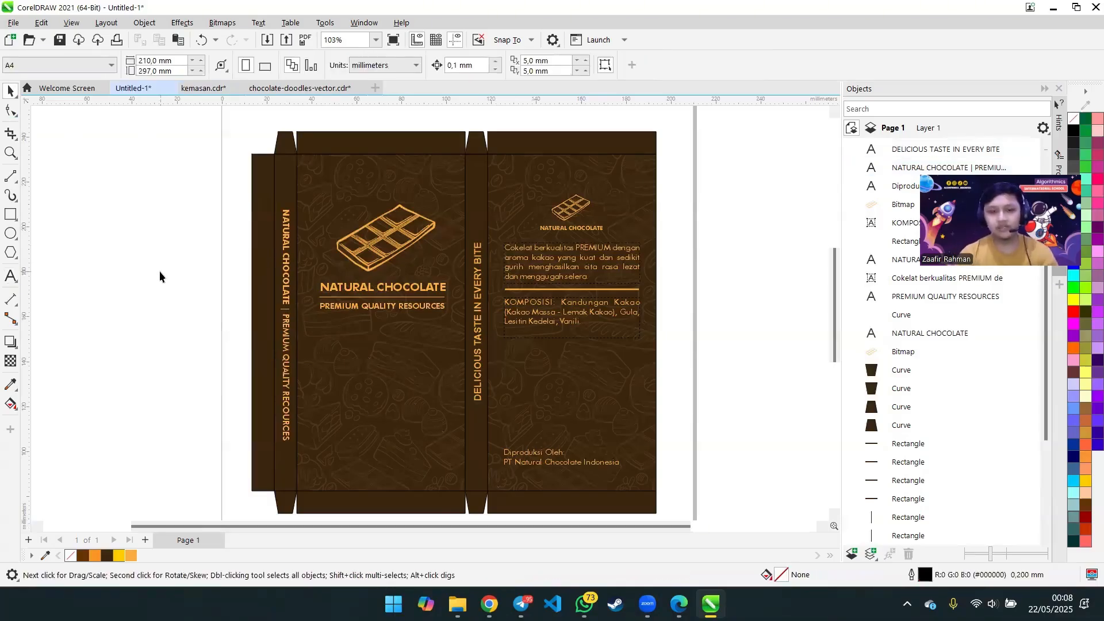
- Duplicate the front panel's PREMIUM QUALITY RESOURCES text and move the copy straight down to about Y 113 mm
{"action": "left_click", "coordinate": [383, 309]}
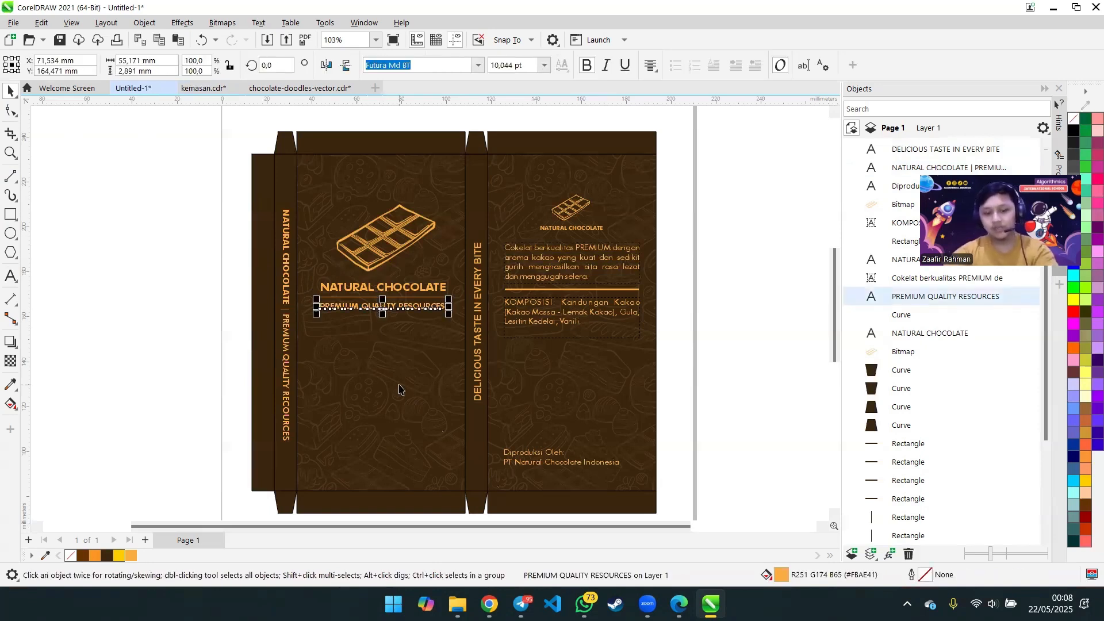
{"action": "key", "text": "ctrl+c"}
{"action": "key", "text": "ctrl+v"}
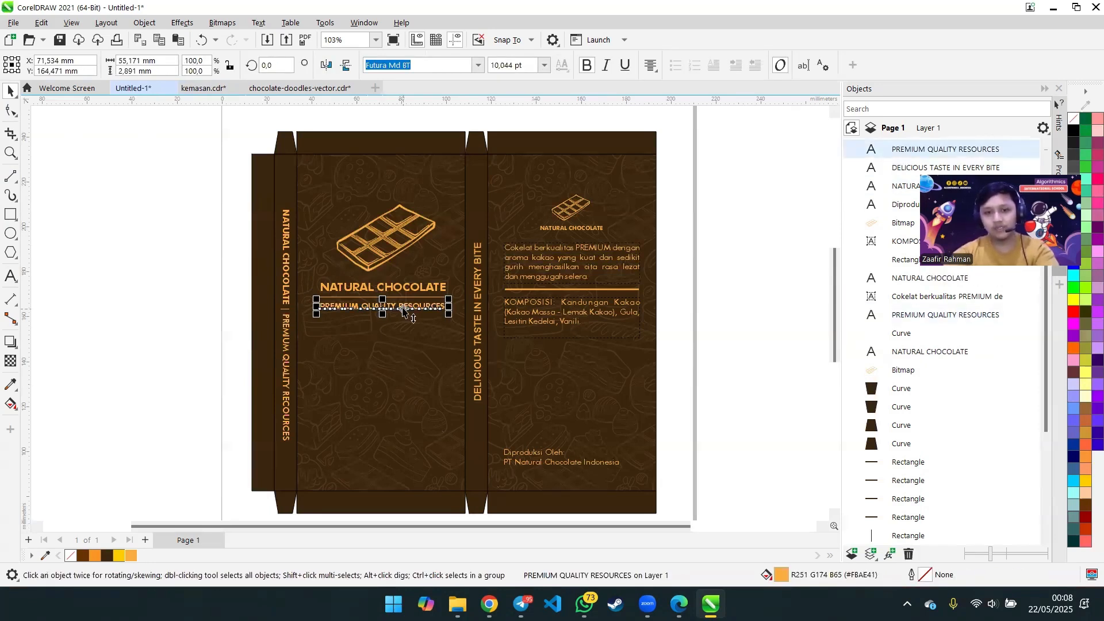
{"action": "left_click_drag", "start_coordinate": [404, 306], "coordinate": [408, 422]}
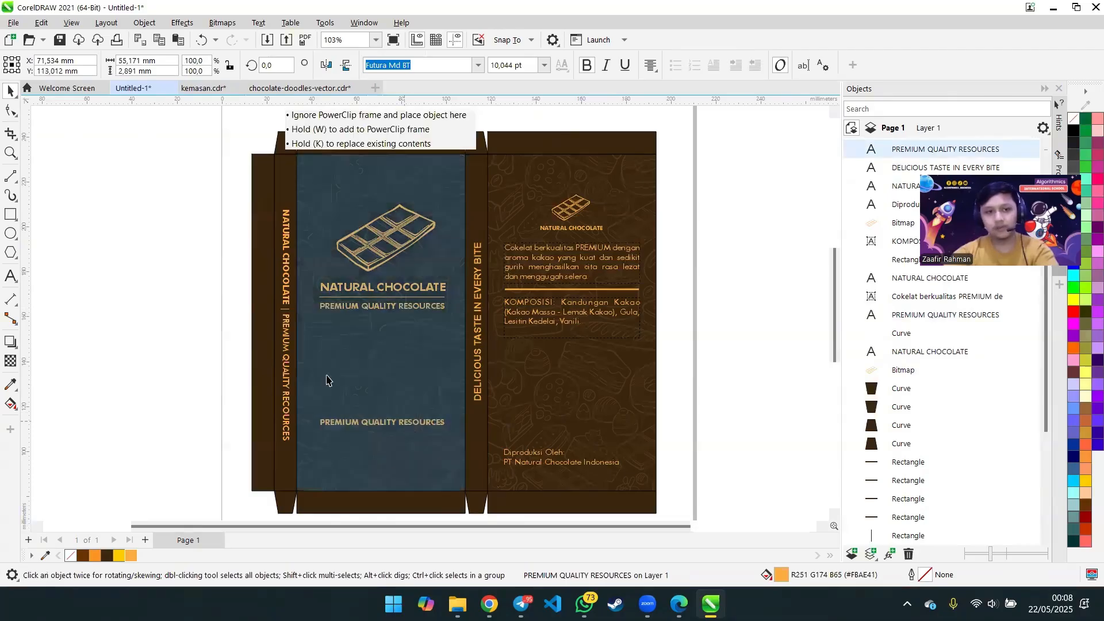
- Change the duplicated text on the lower front panel to Nett 43 gr
{"action": "left_click", "coordinate": [10, 276]}
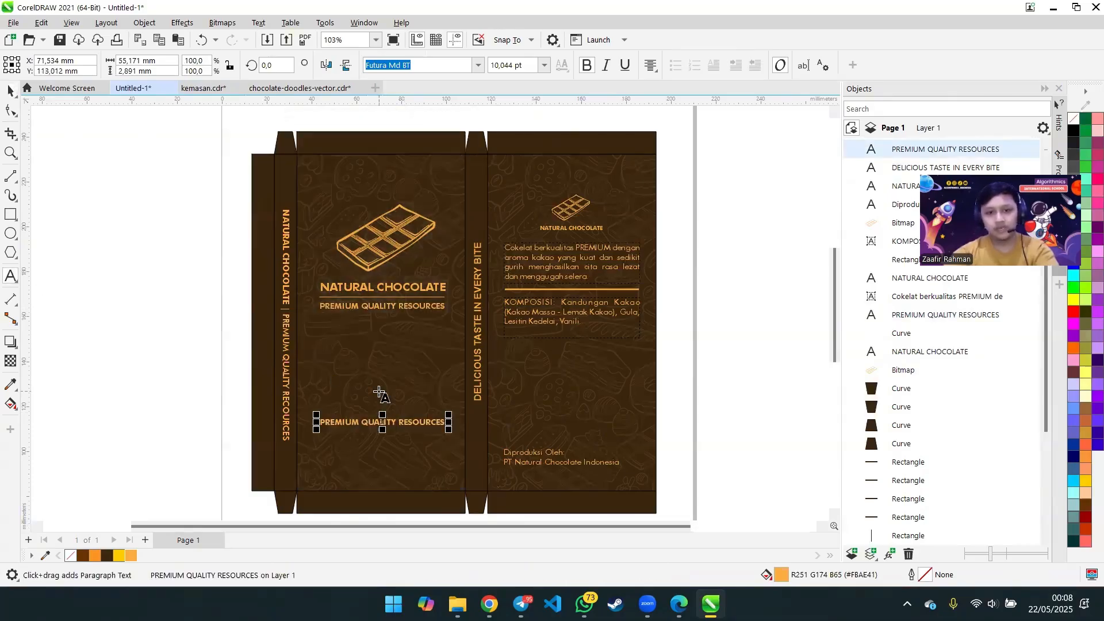
{"action": "left_click", "coordinate": [398, 424]}
{"action": "key", "text": "ctrl+a"}
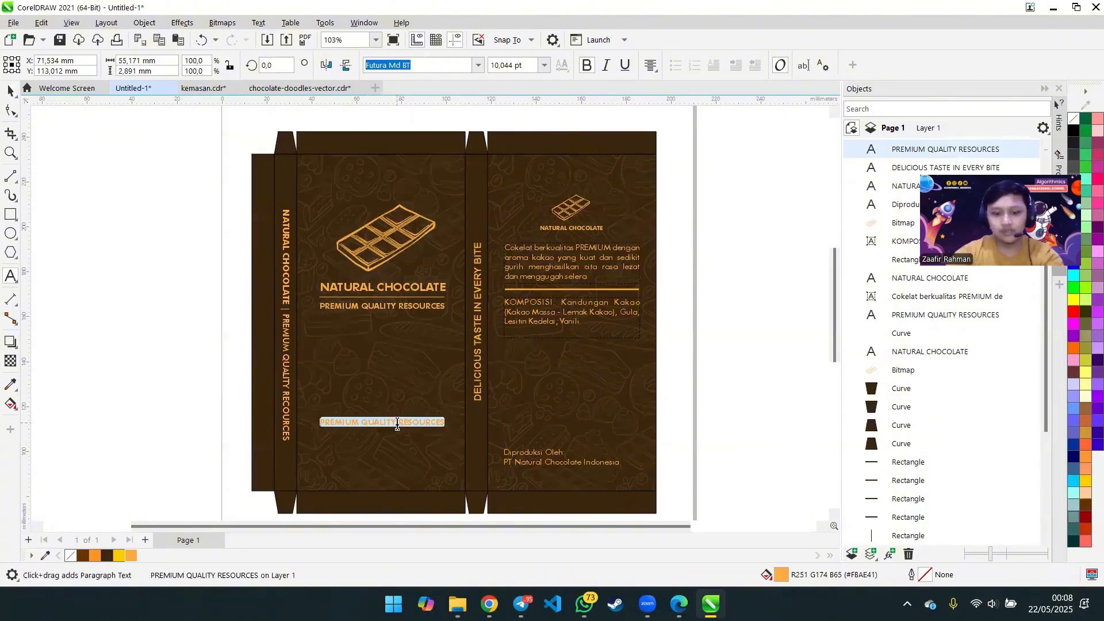
{"action": "type", "text": "n"}
{"action": "key", "text": "BackSpace"}
{"action": "type", "text": "Nett"}
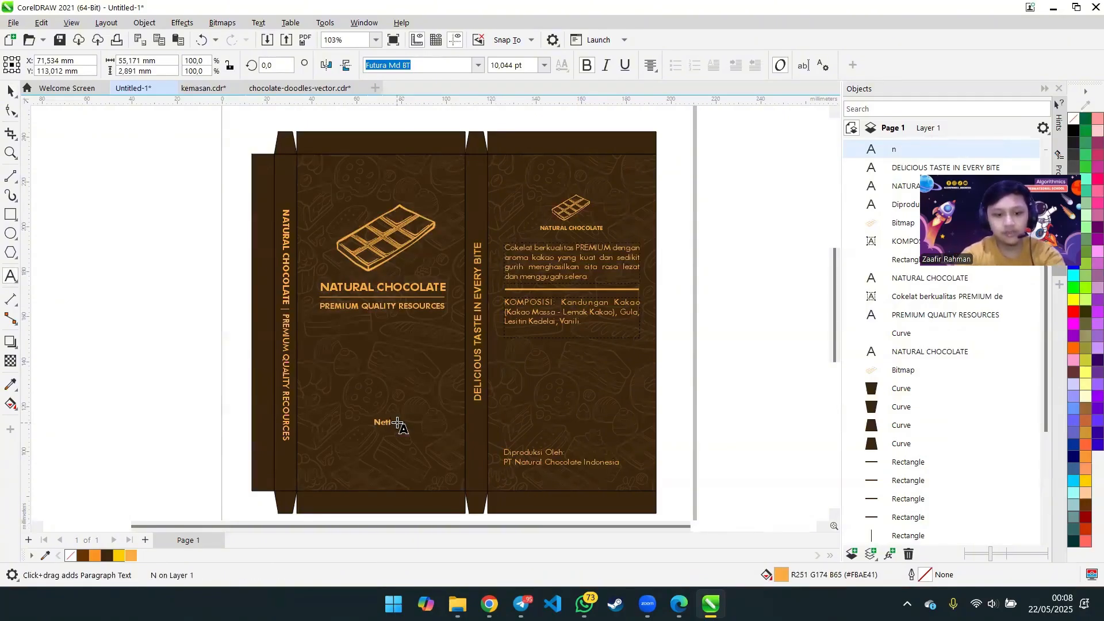
{"action": "type", "text": " 43 gr"}
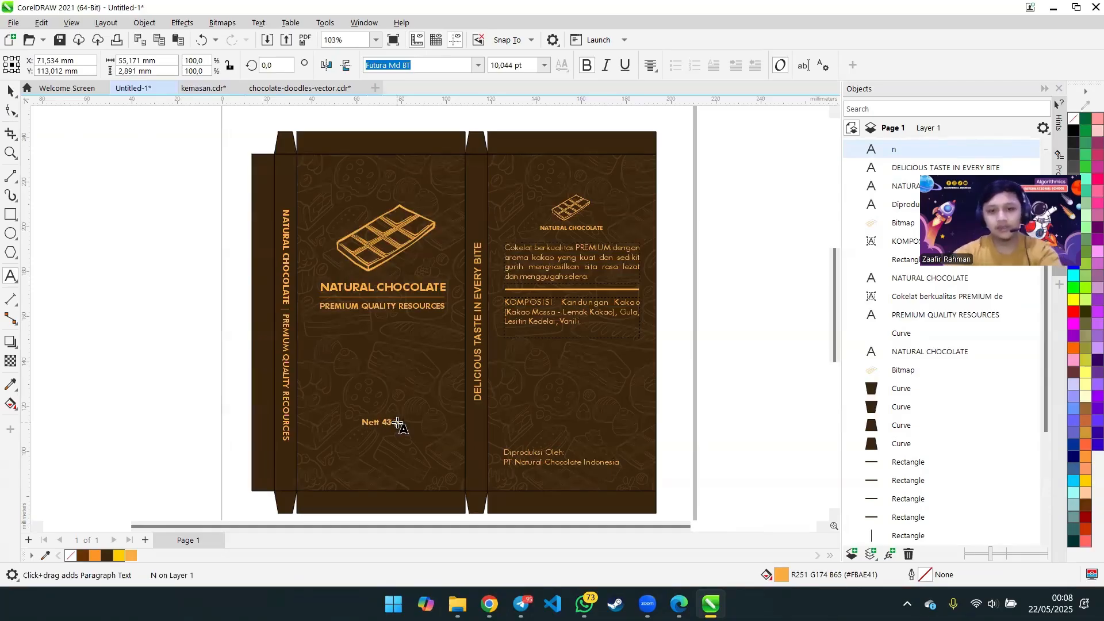
{"action": "key", "text": "Escape"}
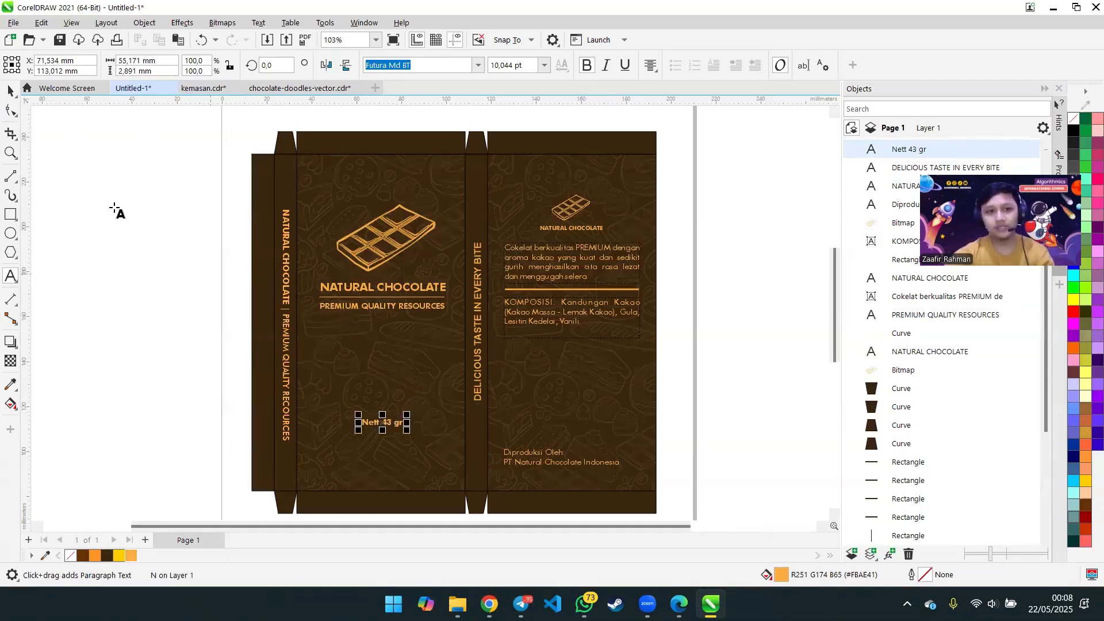
{"action": "left_click", "coordinate": [9, 92]}
{"action": "left_click", "coordinate": [160, 292]}
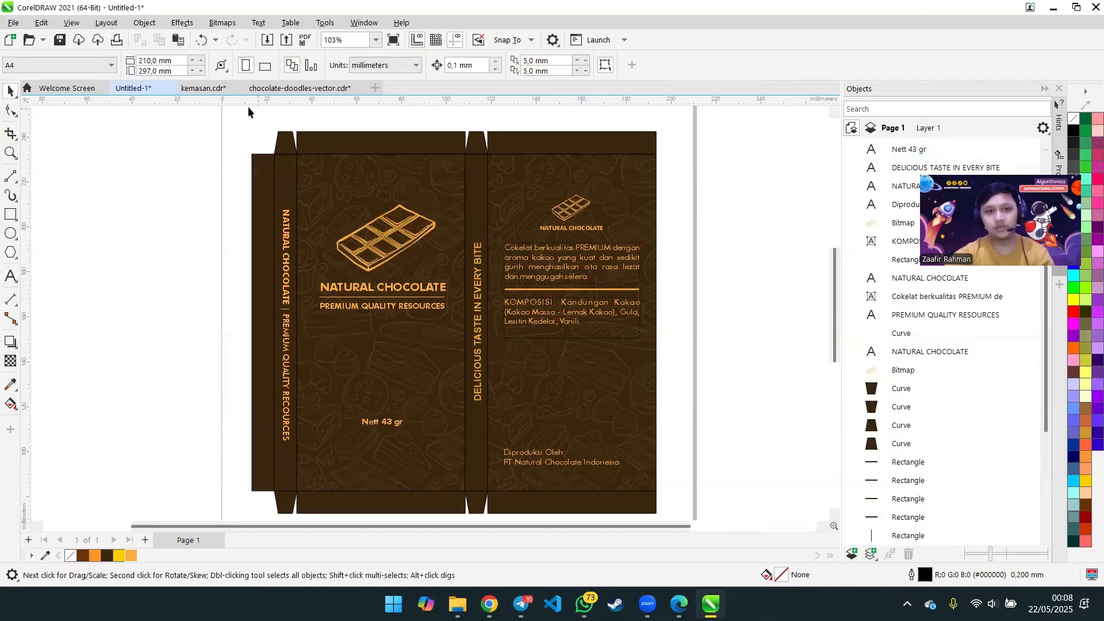
- Copy the MFG: 10/06/23 | EXP: 10/06/24 text from kemasan.cdr into Untitled-1 and centre it on the flap below the front panel
{"action": "left_click", "coordinate": [203, 88]}
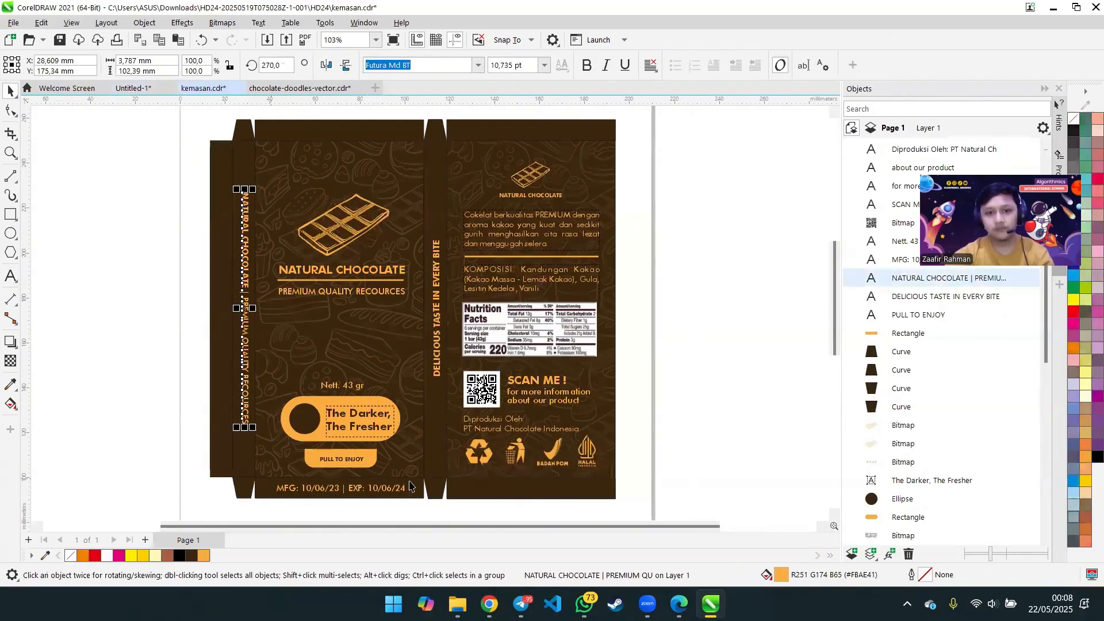
{"action": "left_click", "coordinate": [354, 486]}
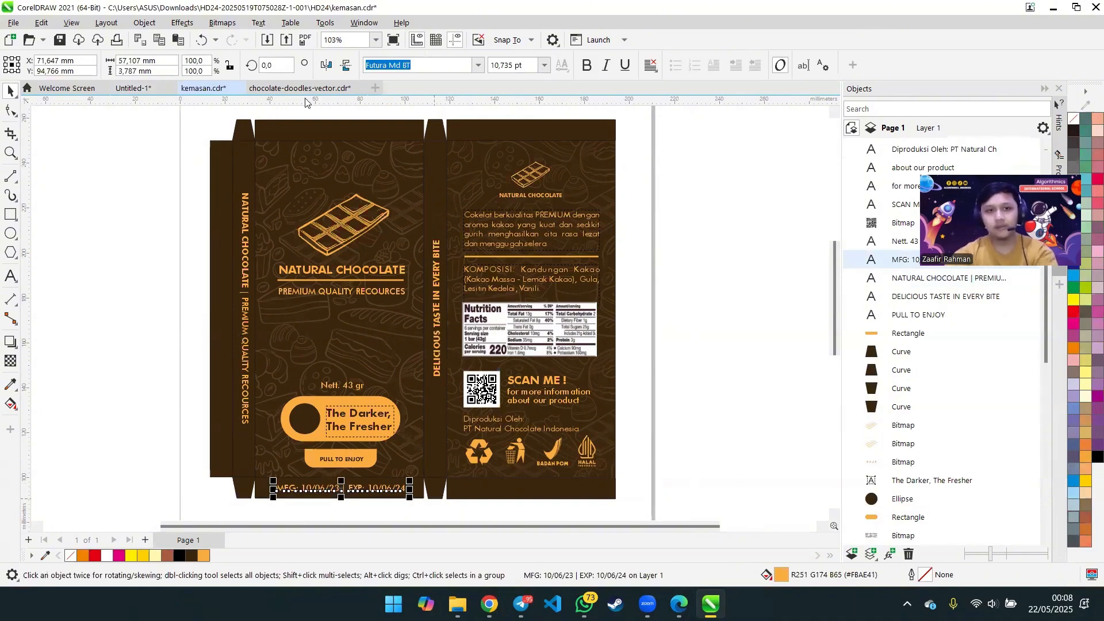
{"action": "left_click", "coordinate": [134, 88]}
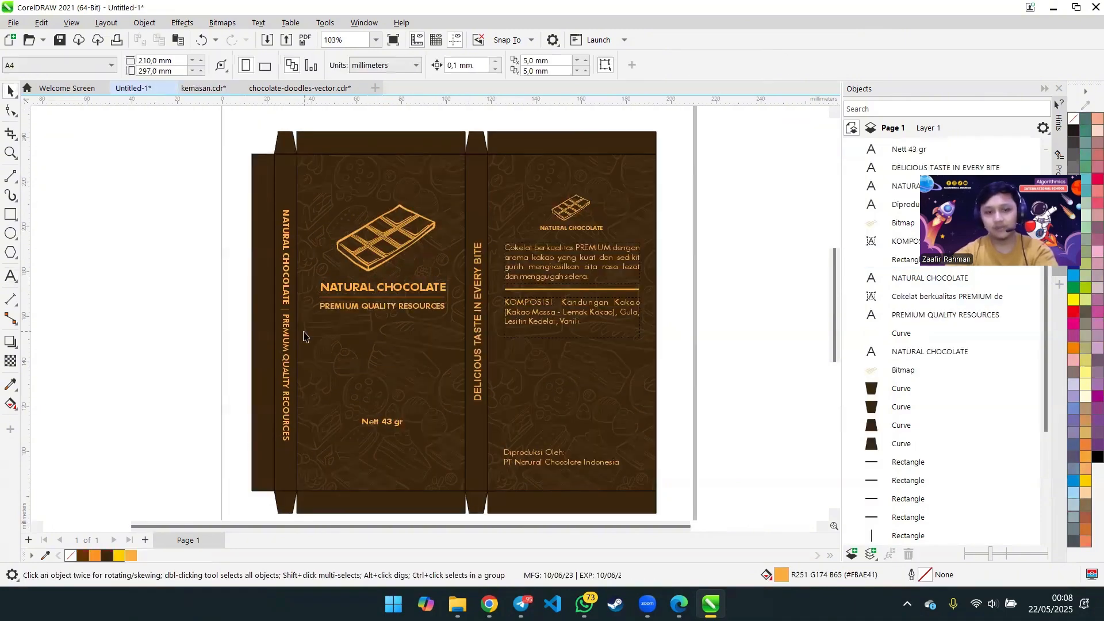
{"action": "key", "text": "ctrl+v"}
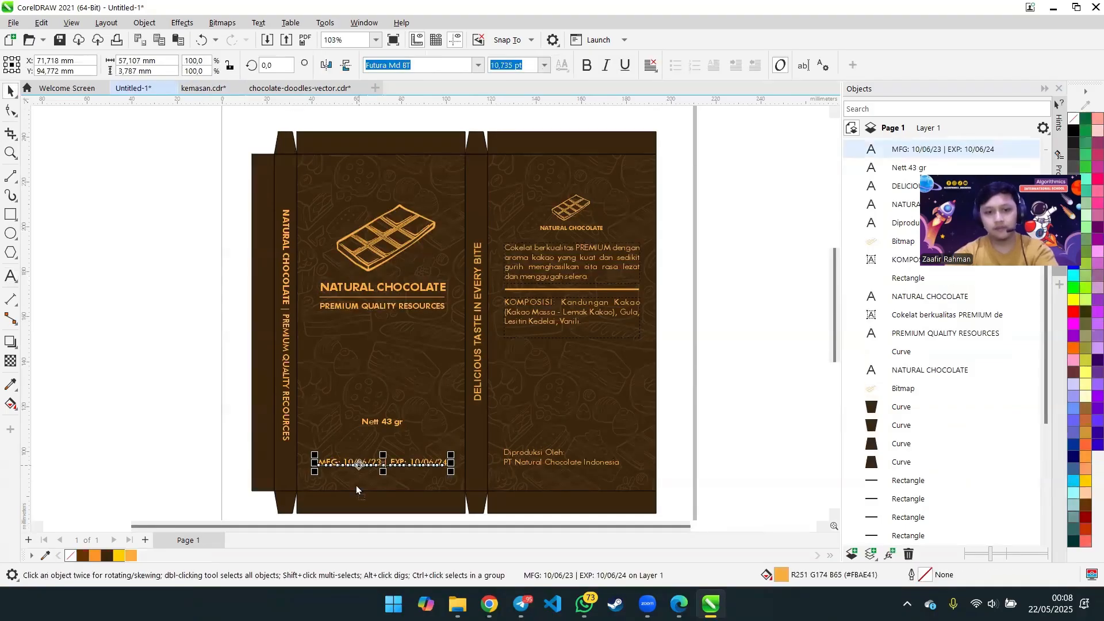
{"action": "left_click_drag", "start_coordinate": [354, 465], "coordinate": [354, 506]}
{"action": "key", "text": "Down"}
{"action": "key", "text": "Right"}
{"action": "key", "text": "Left"}
{"action": "key", "text": "Left"}
{"action": "left_click", "coordinate": [127, 422]}
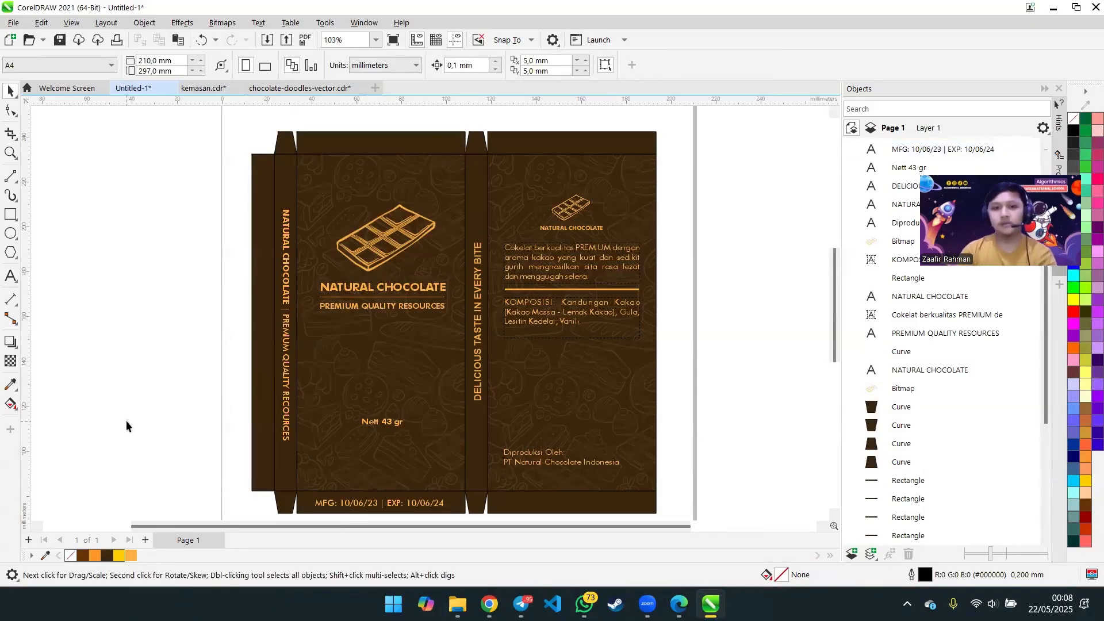
{"action": "left_click", "coordinate": [210, 88]}
{"action": "left_click", "coordinate": [544, 358]}
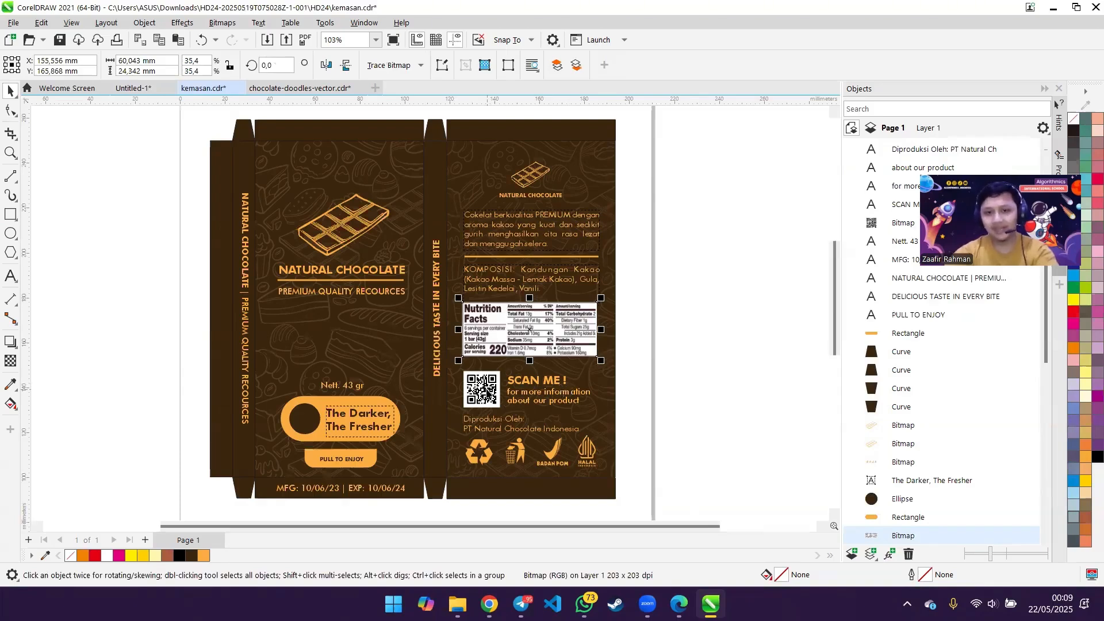
{"action": "left_click", "coordinate": [486, 391], "text": "shift"}
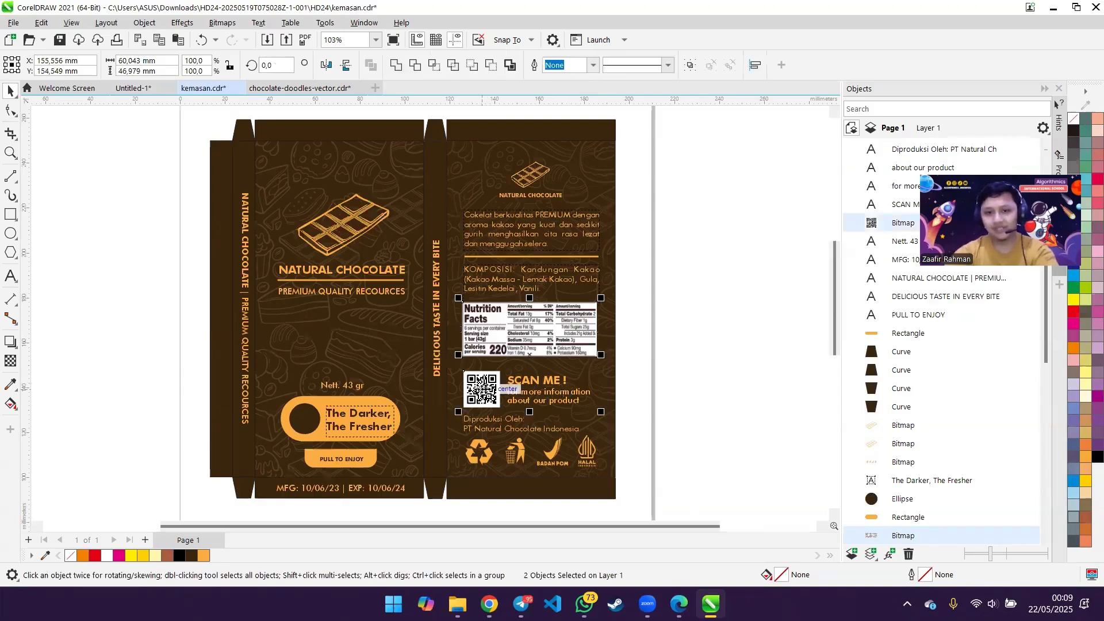
{"action": "left_click", "coordinate": [555, 383], "text": "shift"}
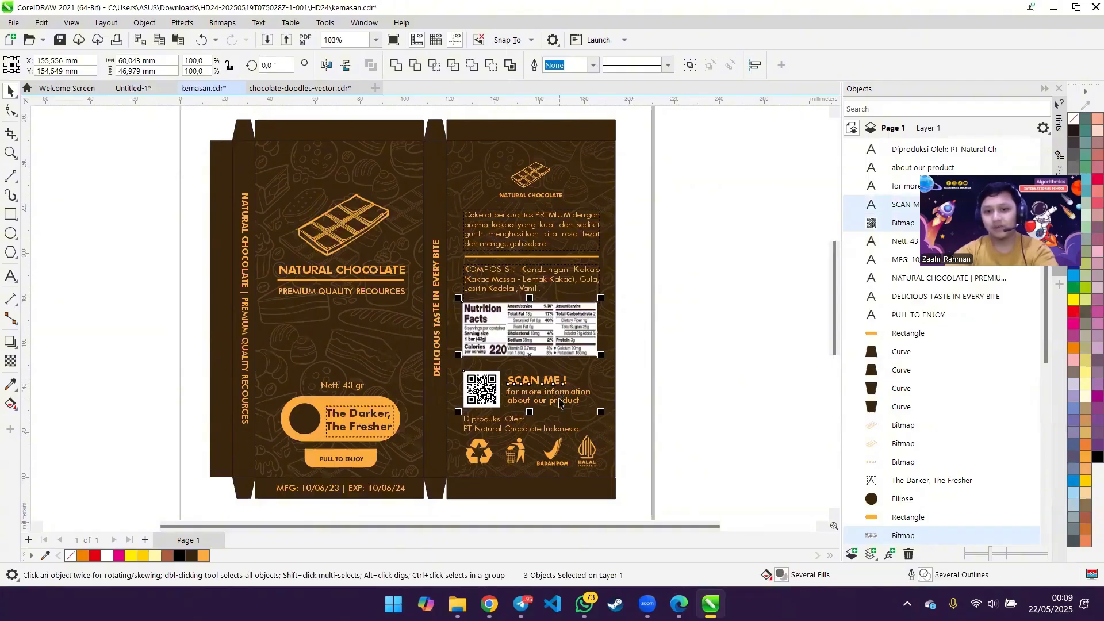
{"action": "left_click", "coordinate": [559, 401], "text": "shift"}
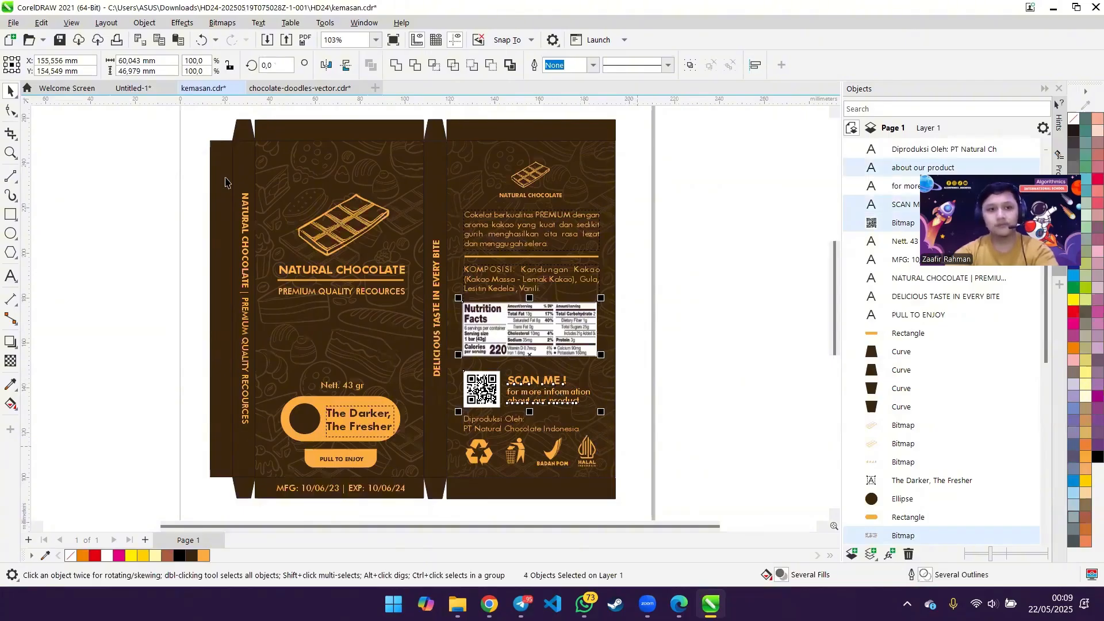
{"action": "left_click", "coordinate": [138, 89]}
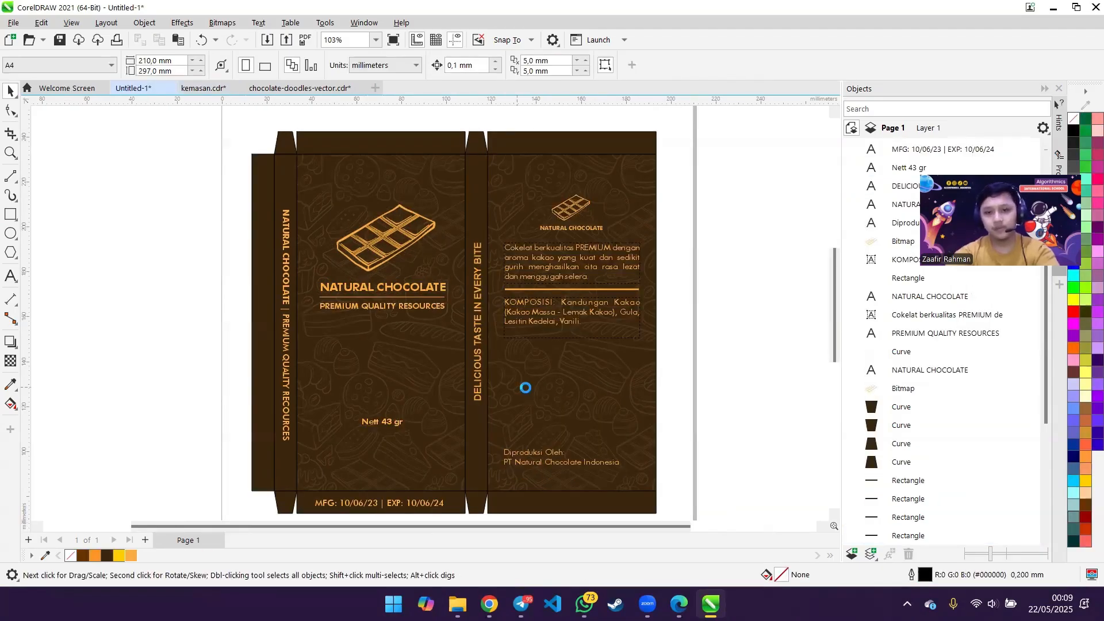
{"action": "key", "text": "ctrl+v"}
{"action": "left_click_drag", "start_coordinate": [548, 289], "coordinate": [542, 350]}
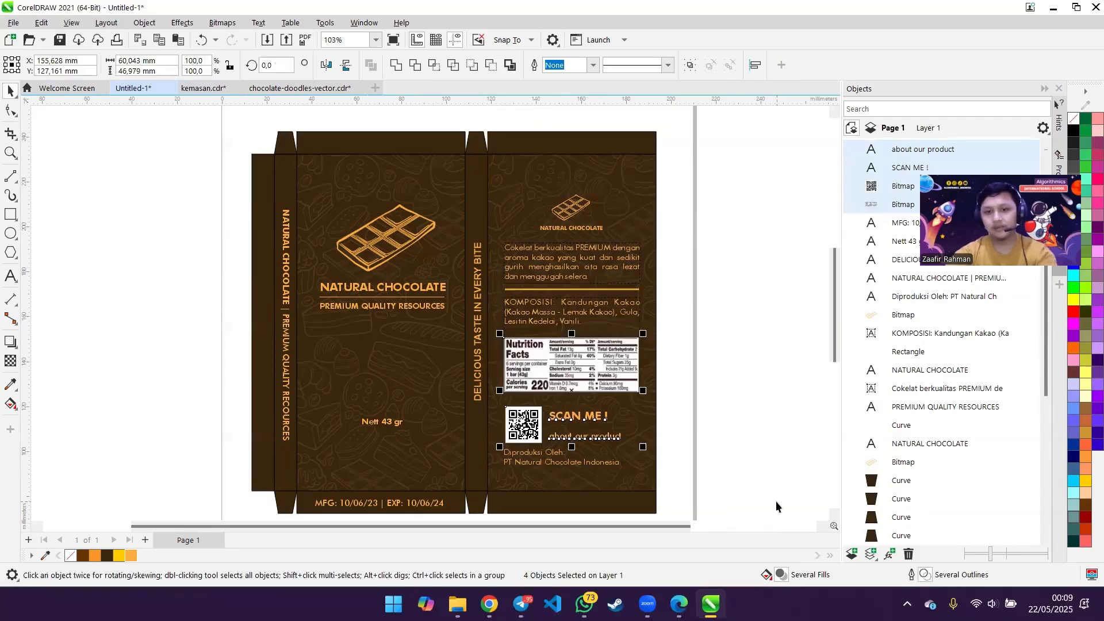
{"action": "key", "text": "Up"}
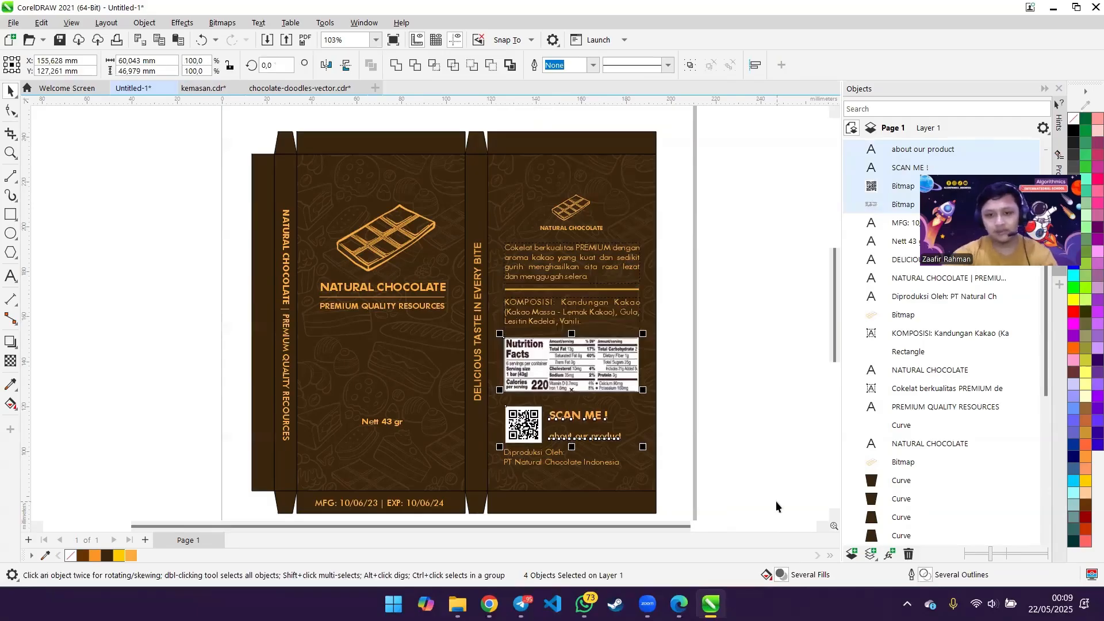
{"action": "left_click", "coordinate": [713, 408]}
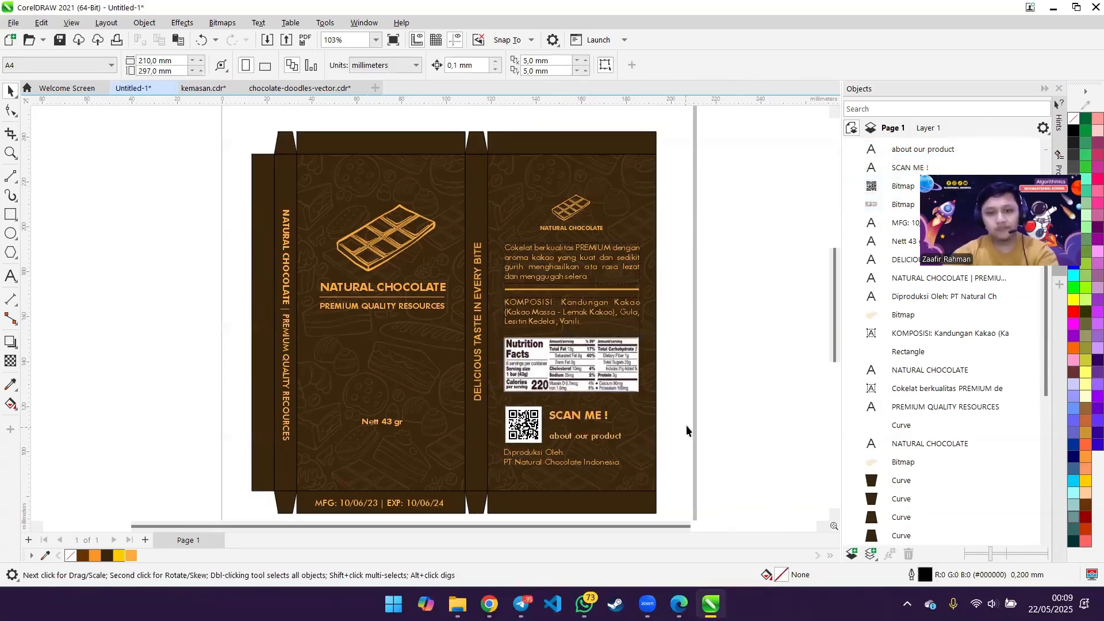
{"action": "left_click", "coordinate": [596, 438]}
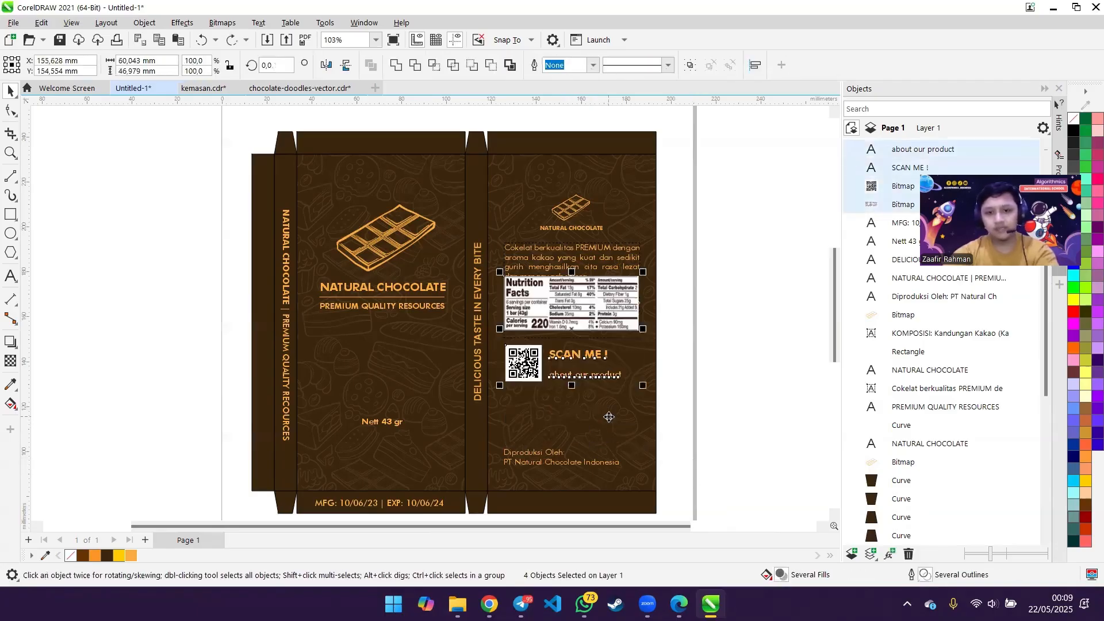
- Copy the nutrition facts table, QR code, SCAN ME ! heading and both lines below it from kemasan.cdr into Untitled-1
{"action": "left_click", "coordinate": [203, 87]}
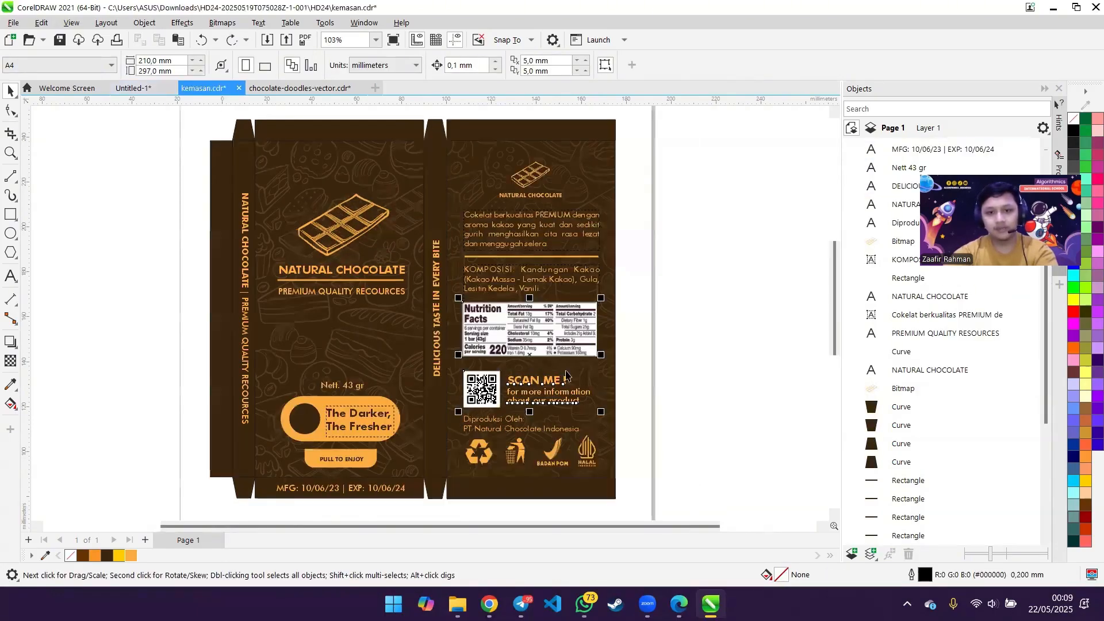
{"action": "key", "text": "Escape"}
{"action": "left_click", "coordinate": [477, 313]}
{"action": "left_click", "coordinate": [484, 389], "text": "shift"}
{"action": "left_click", "coordinate": [524, 381], "text": "shift"}
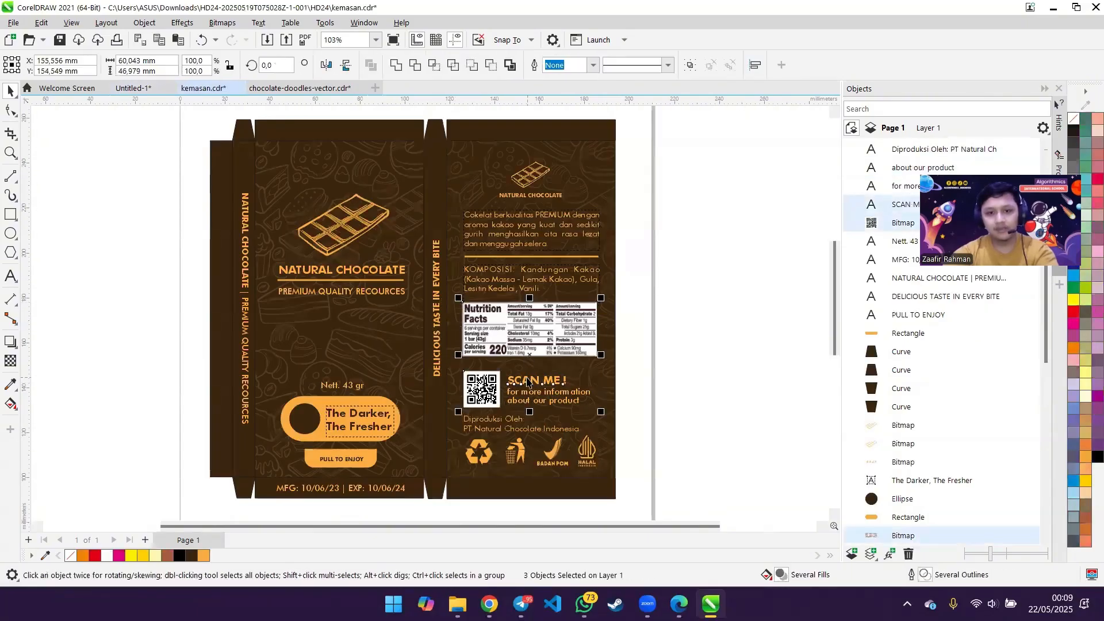
{"action": "left_click", "coordinate": [528, 391], "text": "shift"}
{"action": "left_click", "coordinate": [540, 406], "text": "shift"}
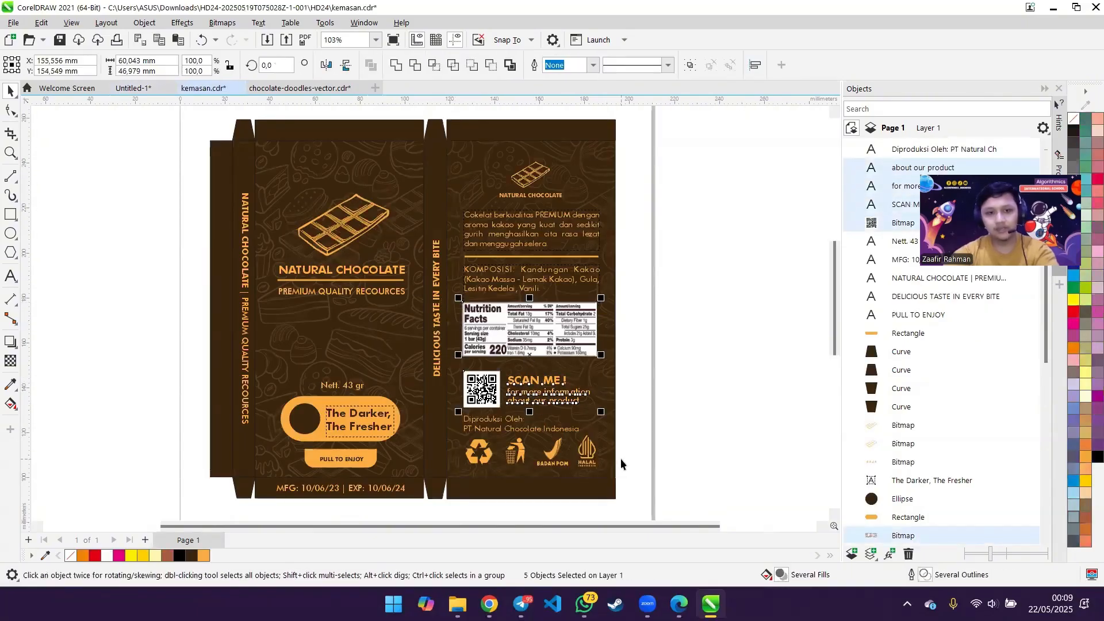
{"action": "left_click", "coordinate": [143, 91]}
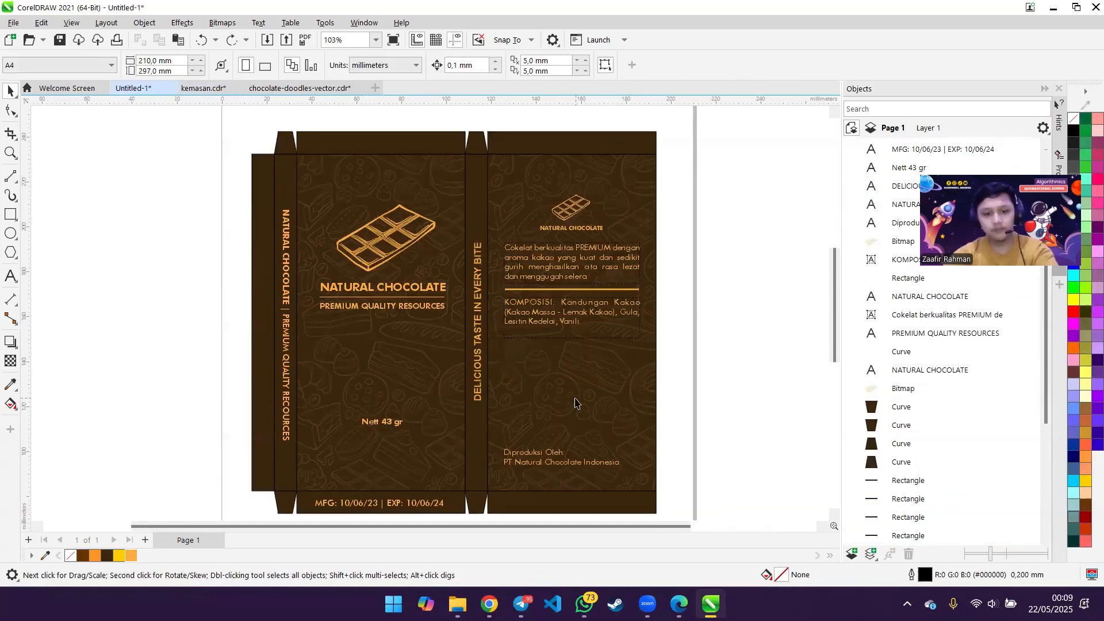
{"action": "key", "text": "ctrl+v"}
- Move the pasted nutrition table and QR code group down the back panel to about Y 129.5 mm, between the KOMPOSISI and Diproduksi Oleh texts
{"action": "mouse_move", "coordinate": [563, 365]}
{"action": "left_mouse_down"}
{"action": "mouse_move", "coordinate": [549, 354]}
{"action": "mouse_move", "coordinate": [561, 344]}
{"action": "left_mouse_up"}
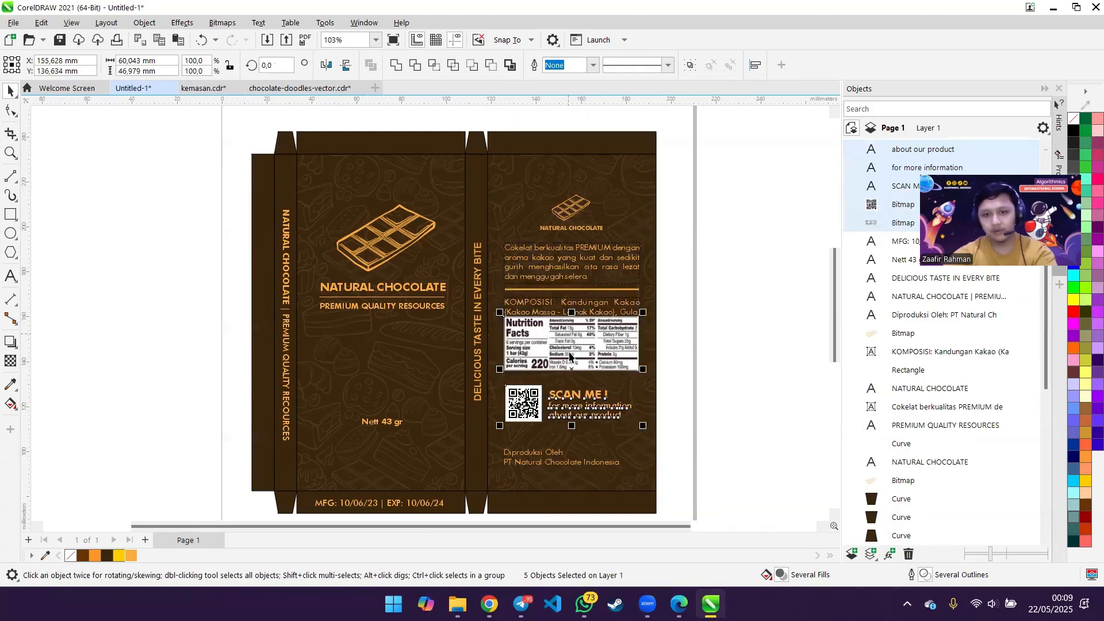
{"action": "left_click", "coordinate": [569, 353], "text": "shift"}
{"action": "left_click", "coordinate": [711, 415]}
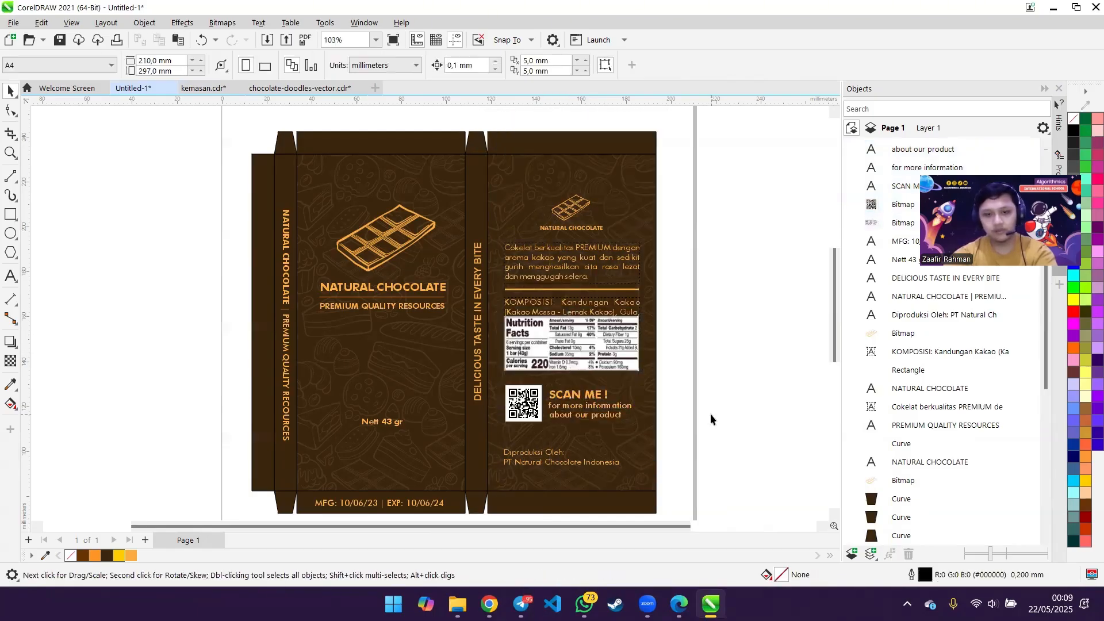
{"action": "key", "text": "ctrl+z"}
{"action": "left_click_drag", "start_coordinate": [561, 315], "coordinate": [562, 421]}
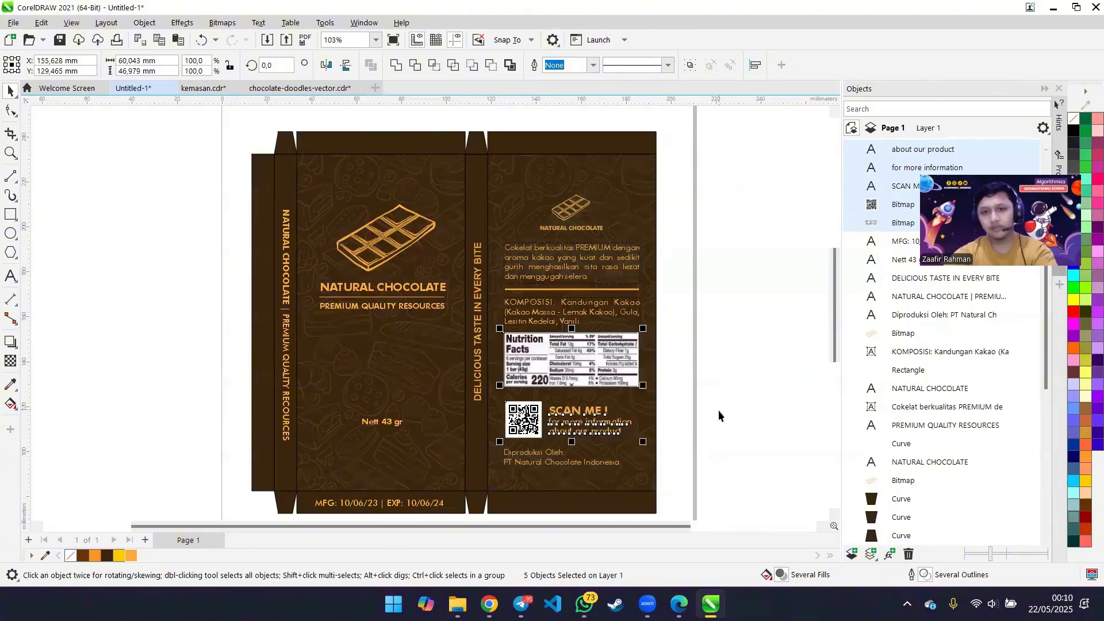
{"action": "left_click", "coordinate": [718, 410]}
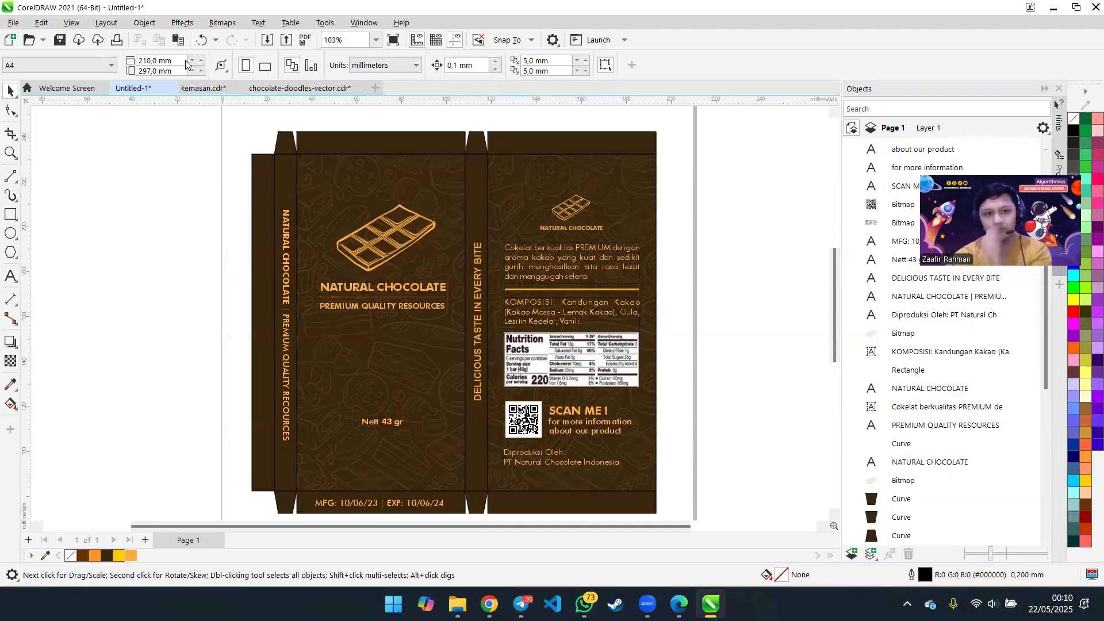
- Draw a circle about 16.4 mm in diameter in the empty area beside the packaging in Untitled-1, following the badge in kemasan.cdr
{"action": "left_click", "coordinate": [203, 88]}
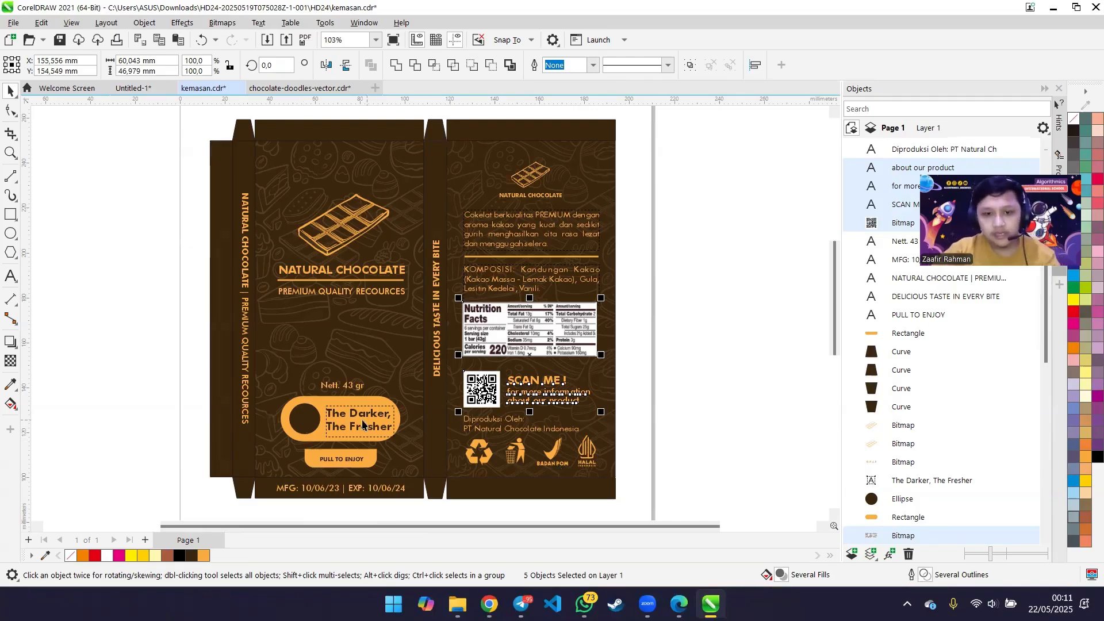
{"action": "left_click", "coordinate": [133, 89]}
{"action": "key", "text": "F7"}
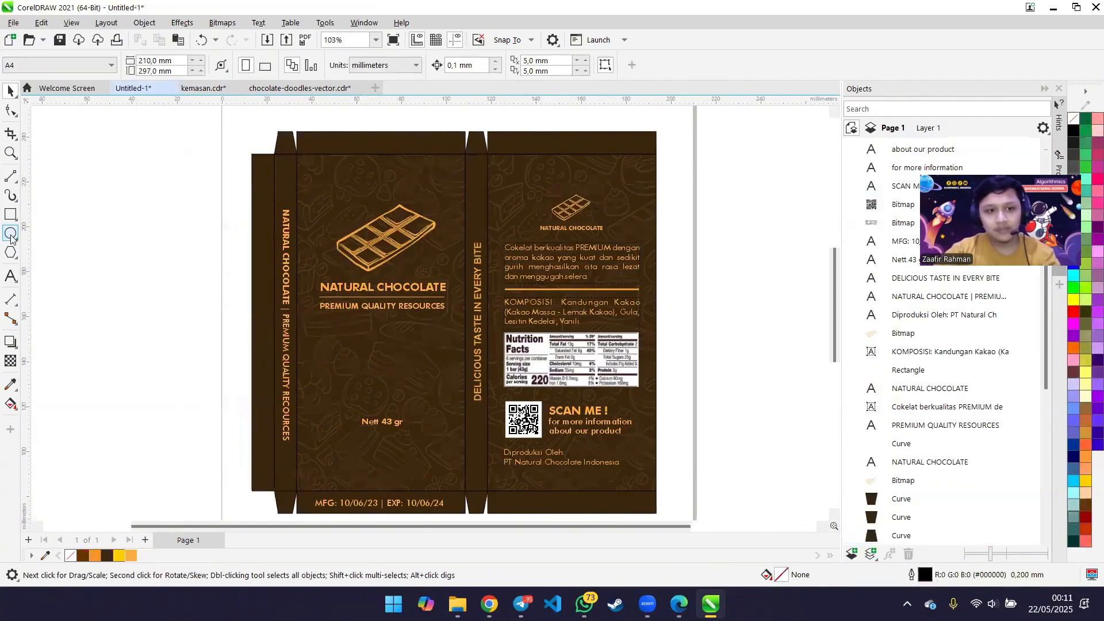
{"action": "mouse_move", "coordinate": [75, 377]}
{"action": "left_mouse_down"}
{"action": "mouse_move", "coordinate": [132, 421]}
{"action": "mouse_move", "coordinate": [123, 429]}
{"action": "mouse_move", "coordinate": [128, 419]}
{"action": "mouse_move", "coordinate": [112, 413]}
{"action": "left_mouse_up"}
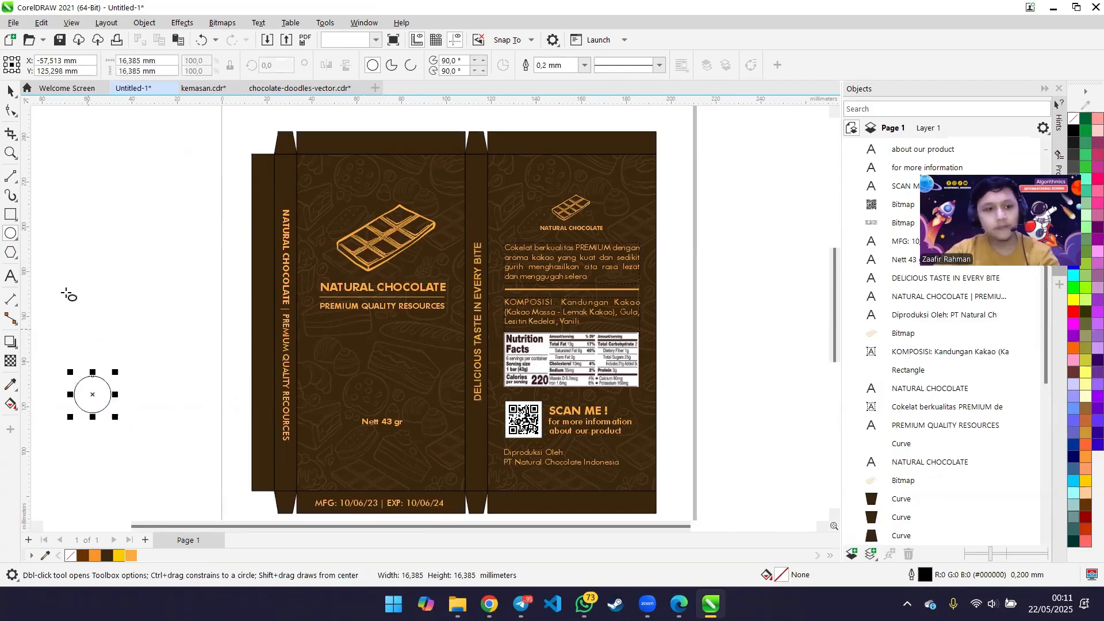
- Draw a rectangle about 49.7 by 20 mm around the circle, vertically centred on it with the circle near one end
{"action": "left_click", "coordinate": [11, 214]}
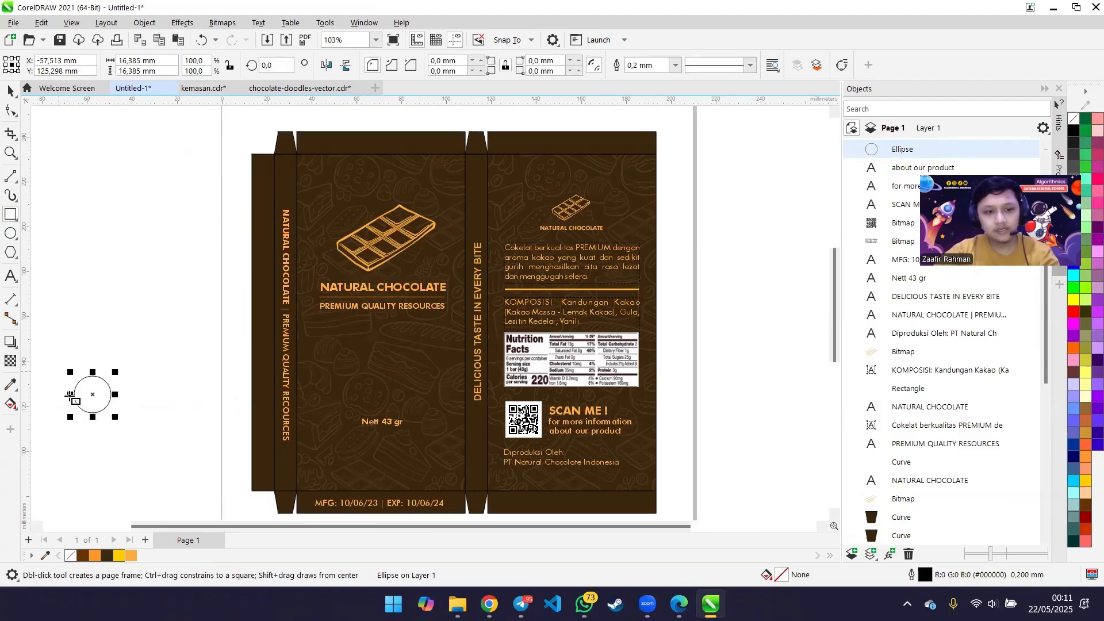
{"action": "left_click", "coordinate": [10, 91]}
{"action": "left_click", "coordinate": [110, 266]}
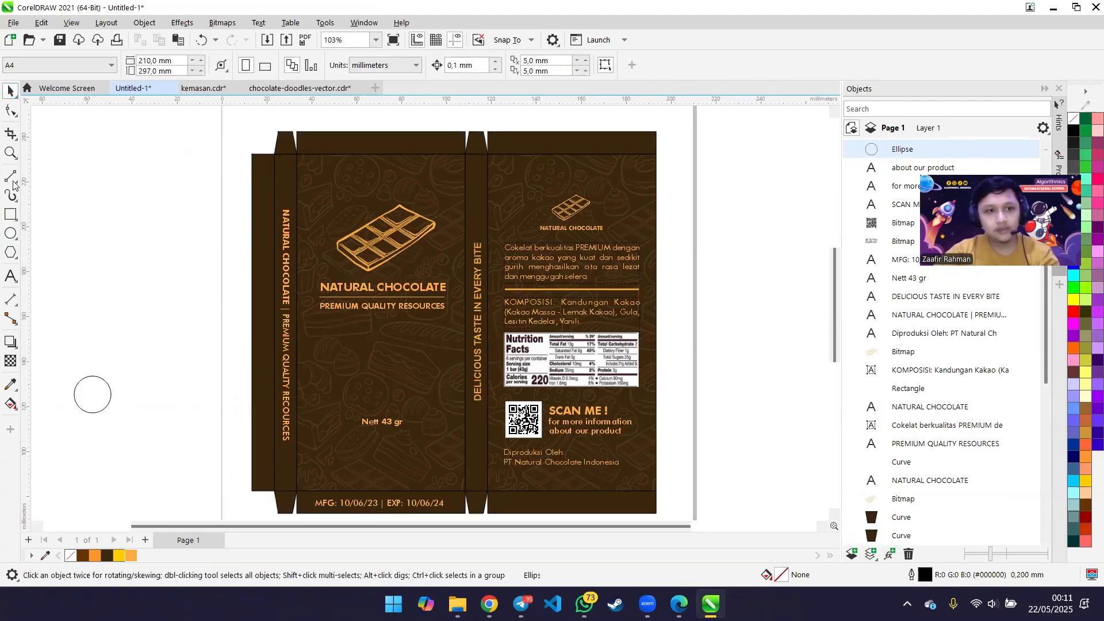
{"action": "left_click", "coordinate": [10, 214]}
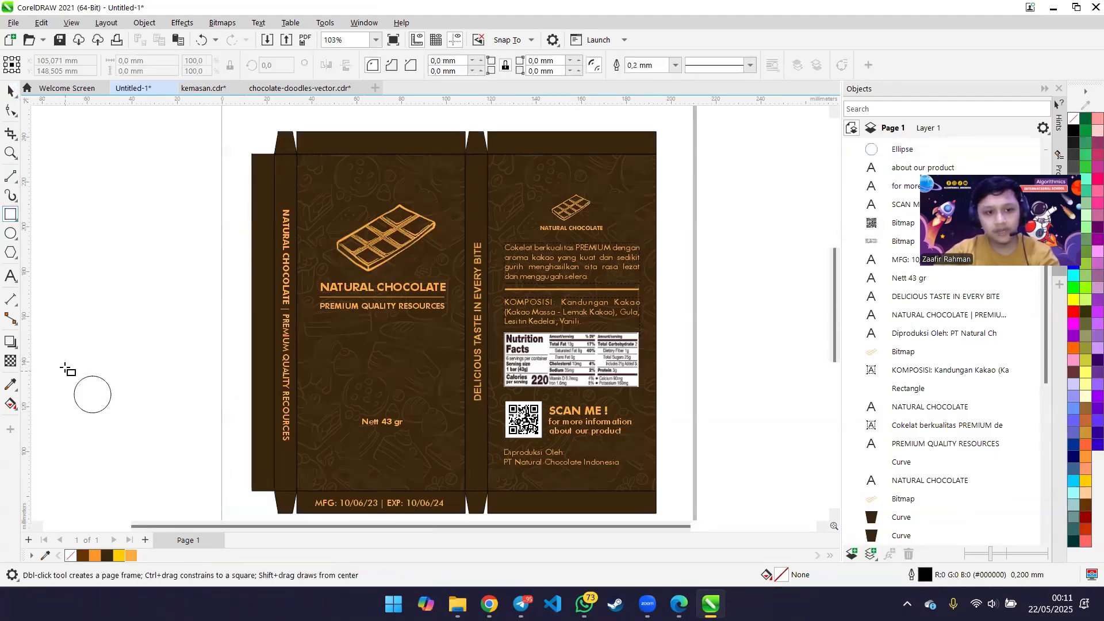
{"action": "left_click_drag", "start_coordinate": [69, 372], "coordinate": [181, 418]}
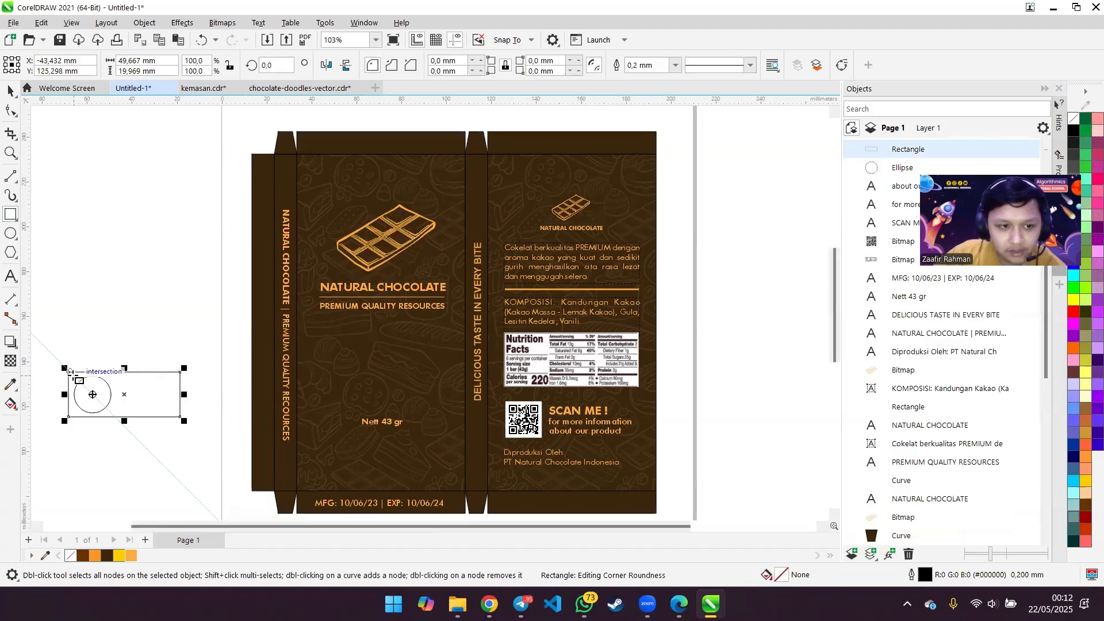
{"action": "left_click_drag", "start_coordinate": [69, 373], "coordinate": [189, 442]}
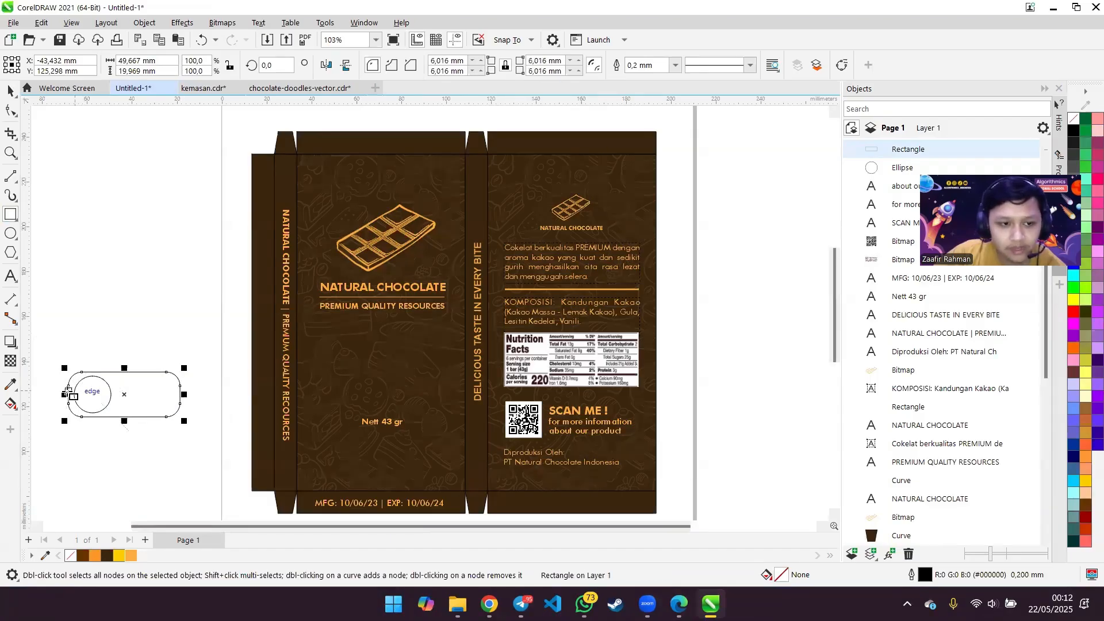
{"action": "scroll", "coordinate": [69, 393], "scroll_direction": "up", "scroll_amount": 3}
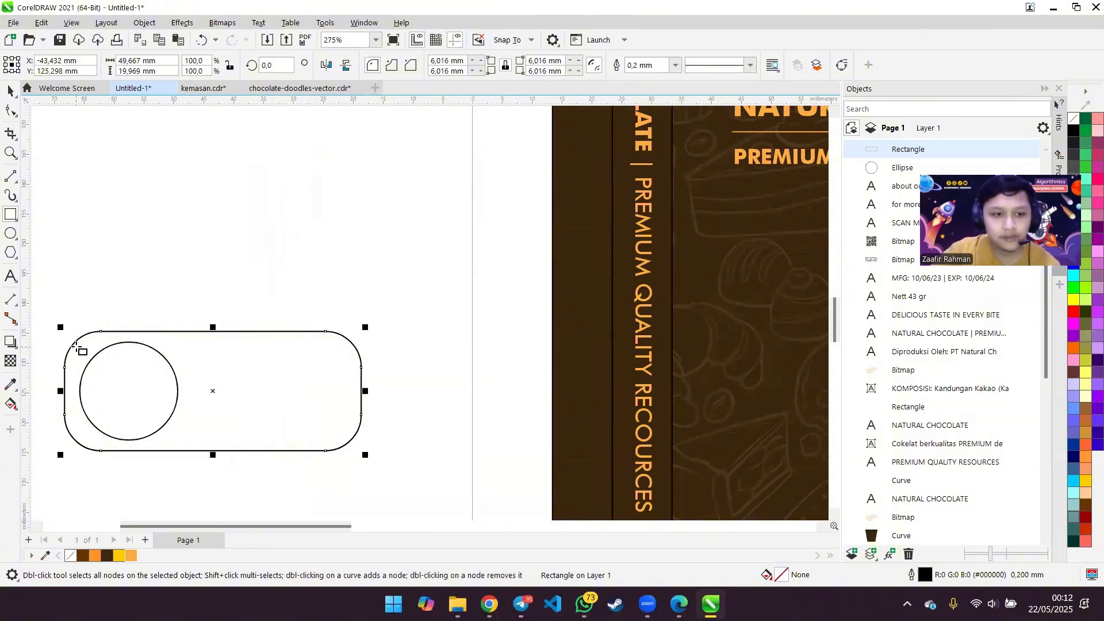
{"action": "key", "text": "ctrl+z"}
- Round all four corners of the rectangle around the circle to about 9.985 mm, giving it a pill shape
{"action": "scroll", "coordinate": [46, 332], "scroll_direction": "up", "scroll_amount": 1}
{"action": "left_click_drag", "start_coordinate": [67, 335], "coordinate": [68, 336]}
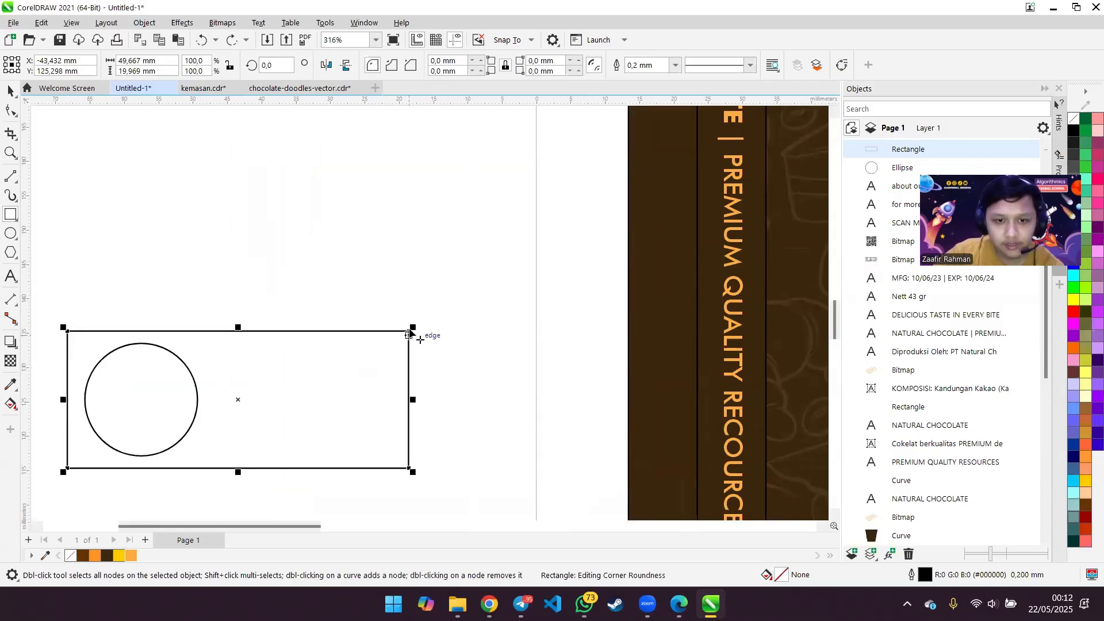
{"action": "left_click_drag", "start_coordinate": [407, 334], "coordinate": [351, 395]}
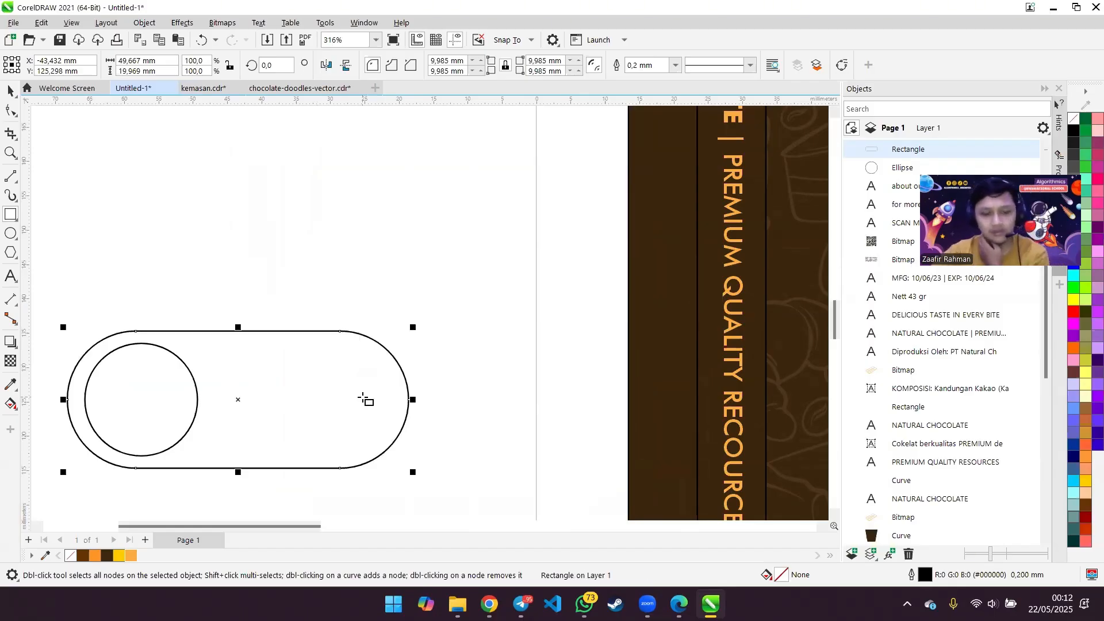
{"action": "left_click", "coordinate": [10, 90]}
{"action": "left_click", "coordinate": [143, 397]}
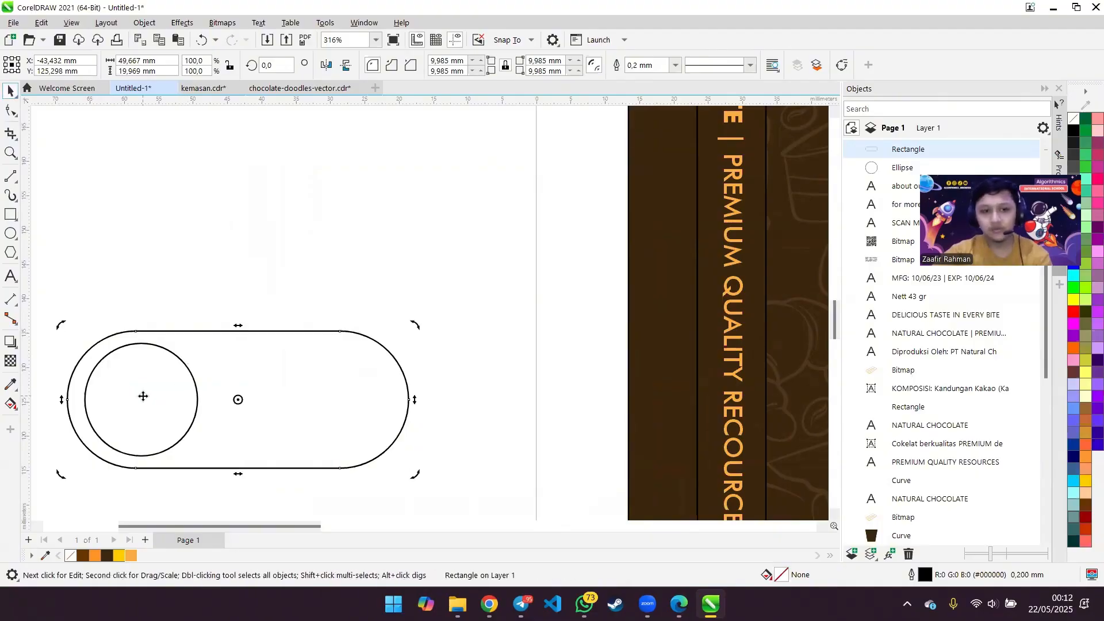
{"action": "left_click", "coordinate": [163, 253]}
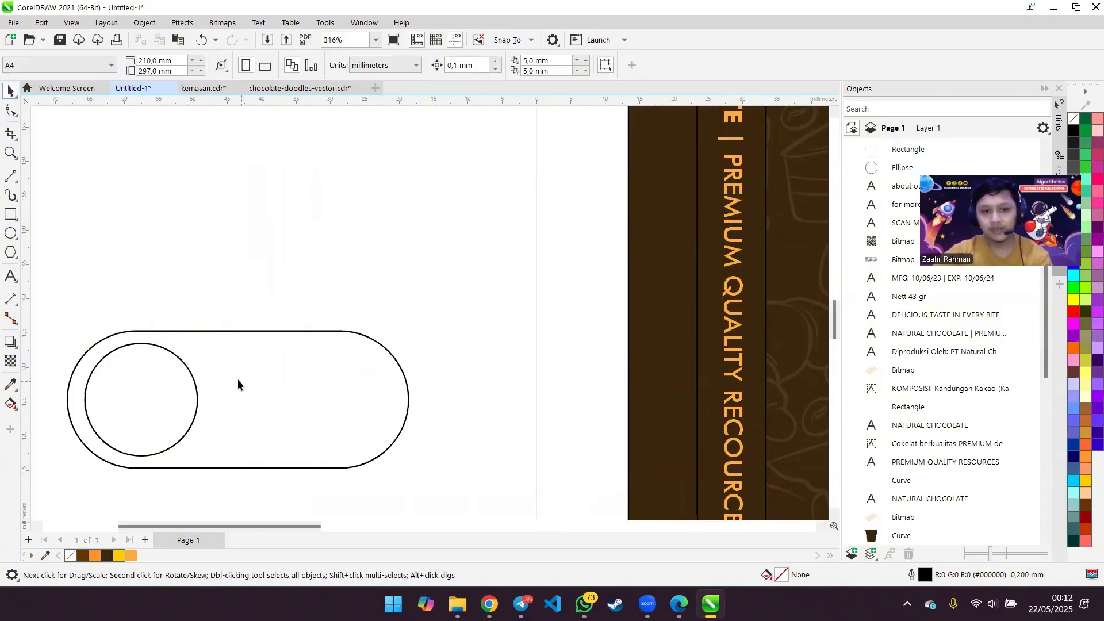
- Move the pill-shaped rectangle and the circle up to about Y 147 mm, keeping the circle inside near the same end
{"action": "left_click", "coordinate": [160, 391]}
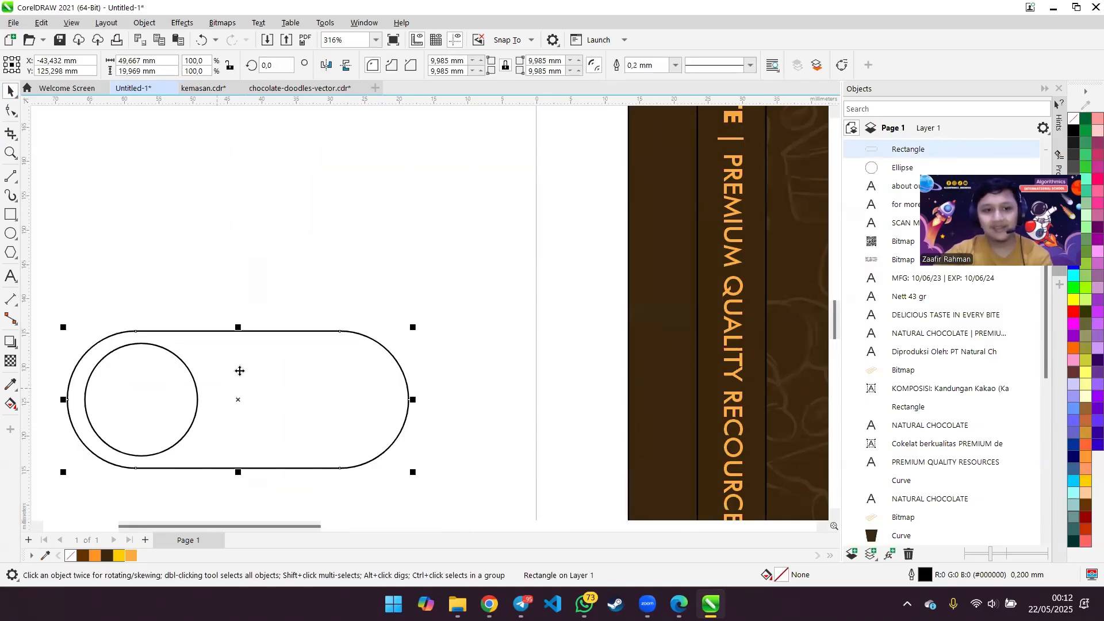
{"action": "left_click_drag", "start_coordinate": [239, 370], "coordinate": [281, 287]}
{"action": "left_click", "coordinate": [164, 397]}
{"action": "left_click_drag", "start_coordinate": [167, 390], "coordinate": [213, 247]}
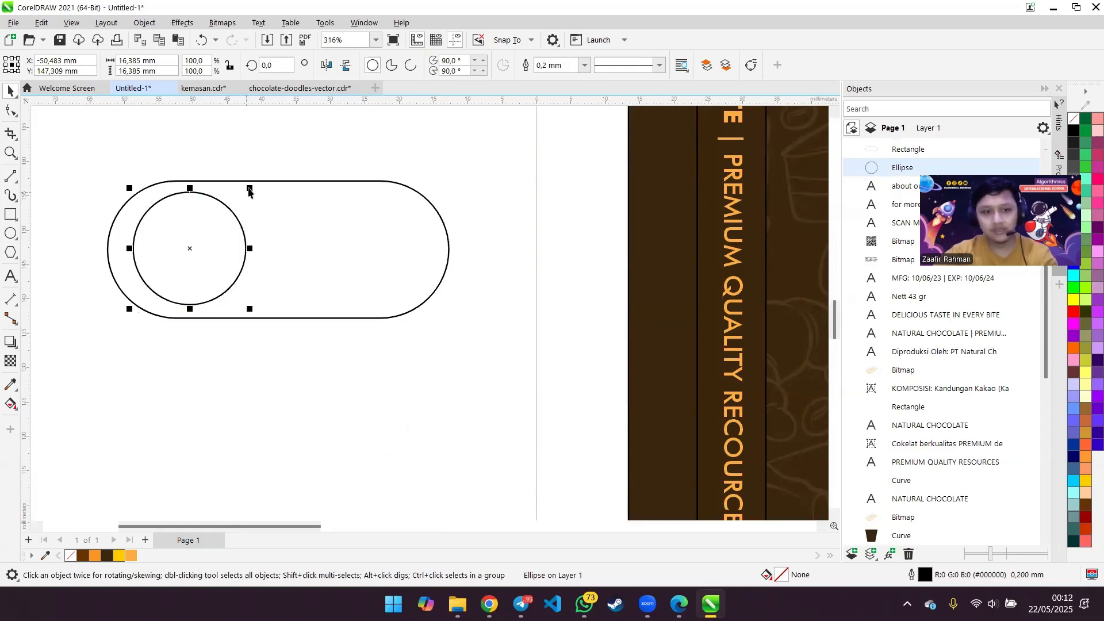
- Shrink the circle about its centre to leave a wider margin inside the pill-shaped rectangle
{"action": "left_click_drag", "start_coordinate": [249, 188], "coordinate": [222, 249]}
{"action": "left_click", "coordinate": [197, 242]}
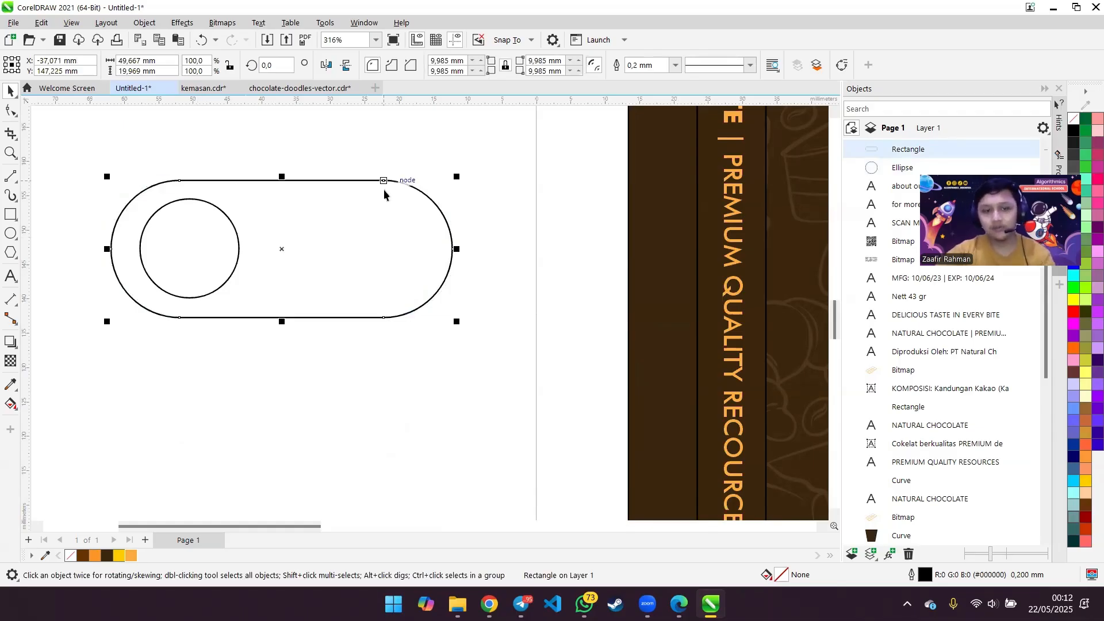
{"action": "left_click", "coordinate": [150, 342]}
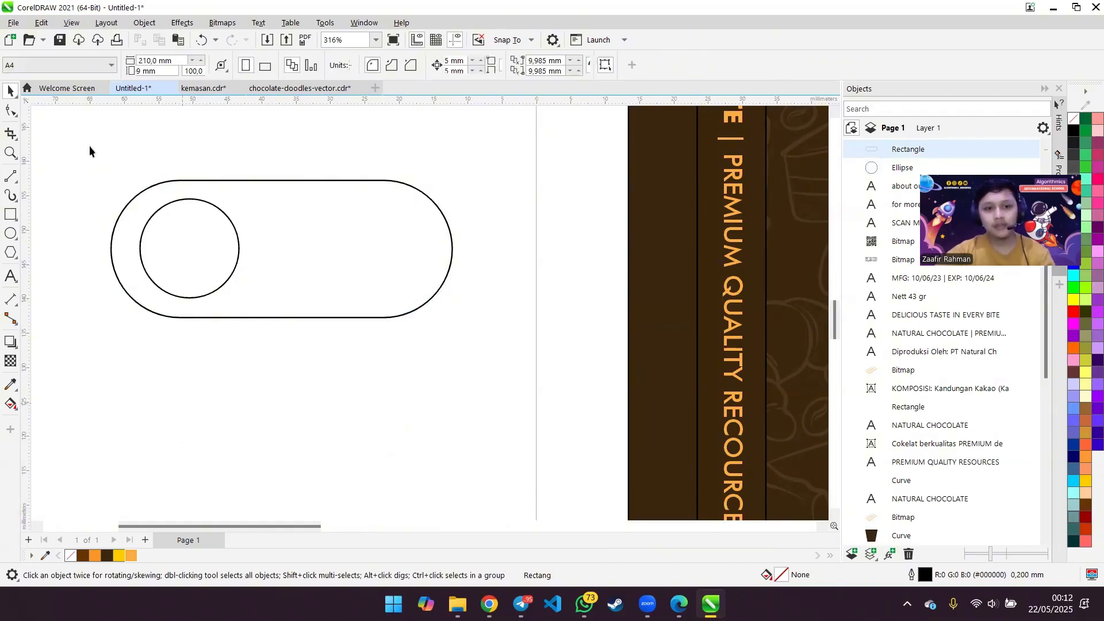
- Fill the pill-shaped rectangle with orange #FBAE41 and move it one level back, behind the circle
{"action": "left_click", "coordinate": [256, 285]}
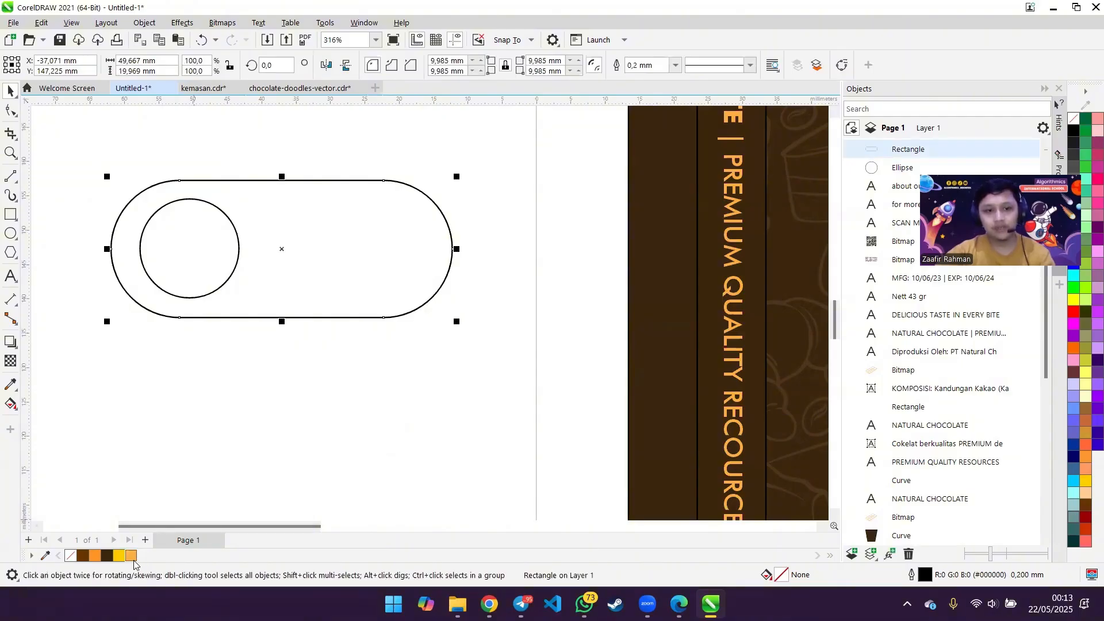
{"action": "left_click", "coordinate": [131, 556]}
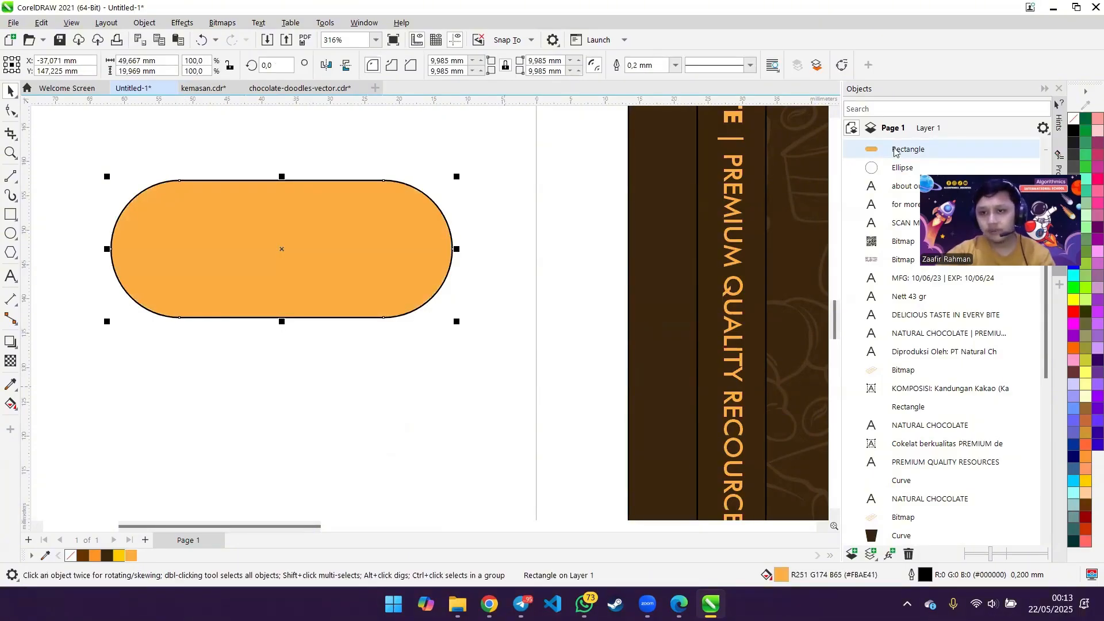
{"action": "key", "text": "ctrl+Page_Down"}
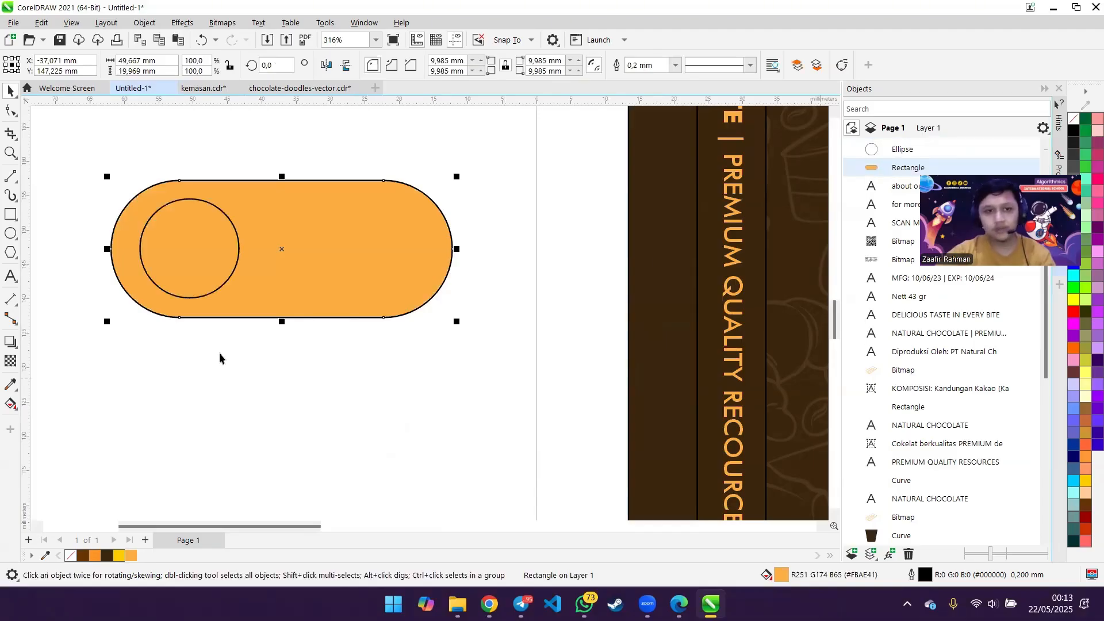
- Fill the circle with dark brown #3B260E and remove the pill-shaped rectangle's outline
{"action": "left_click", "coordinate": [231, 297]}
{"action": "left_click", "coordinate": [107, 556]}
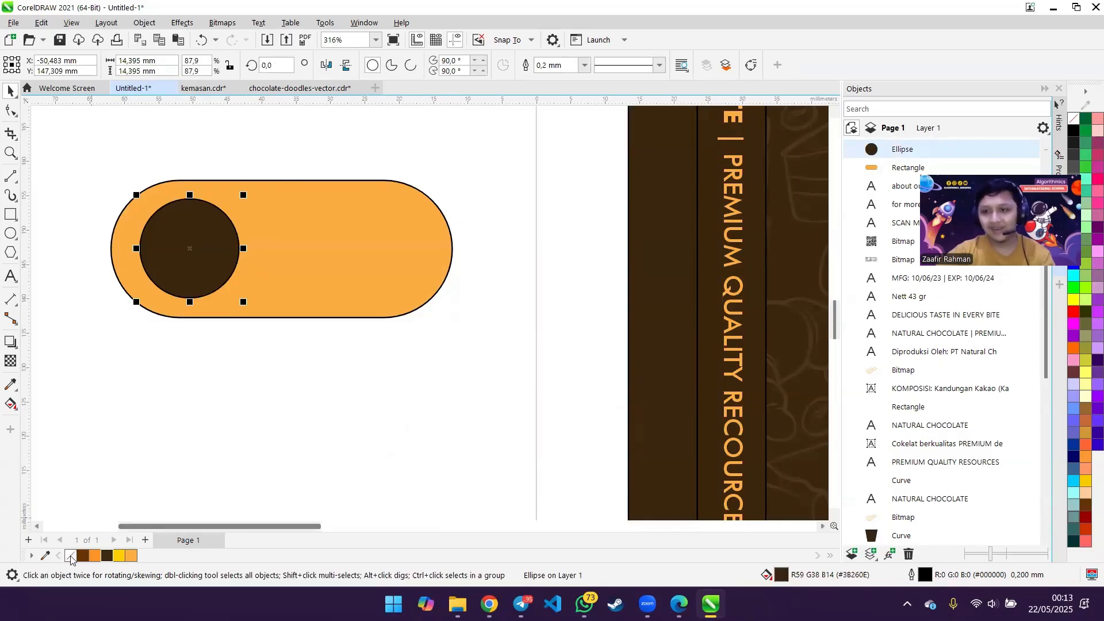
{"action": "left_click", "coordinate": [403, 307]}
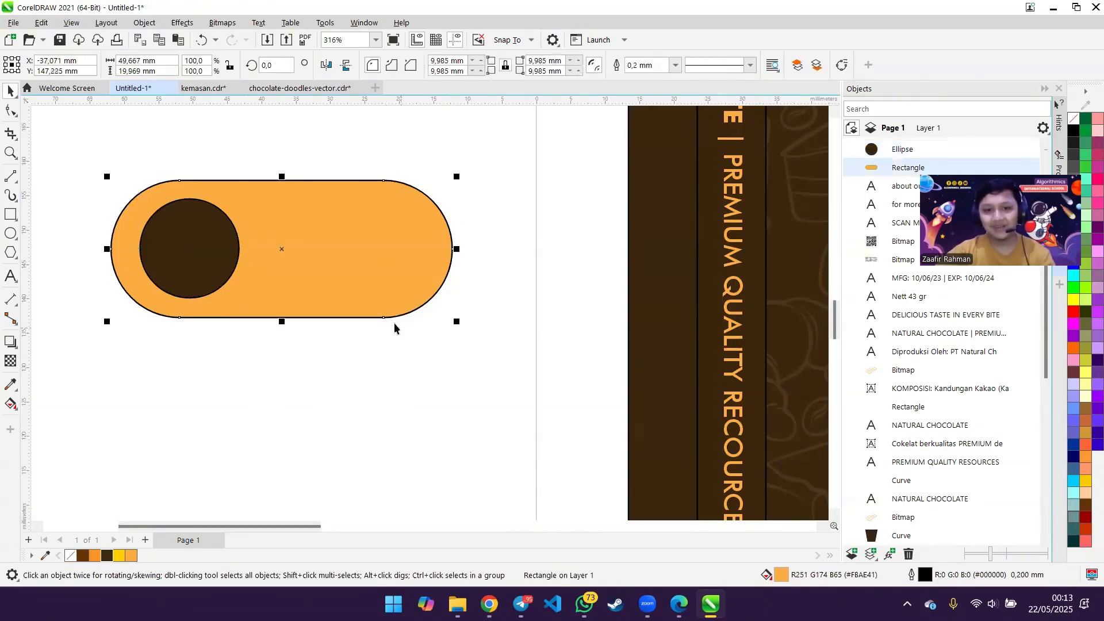
{"action": "right_click", "coordinate": [70, 557]}
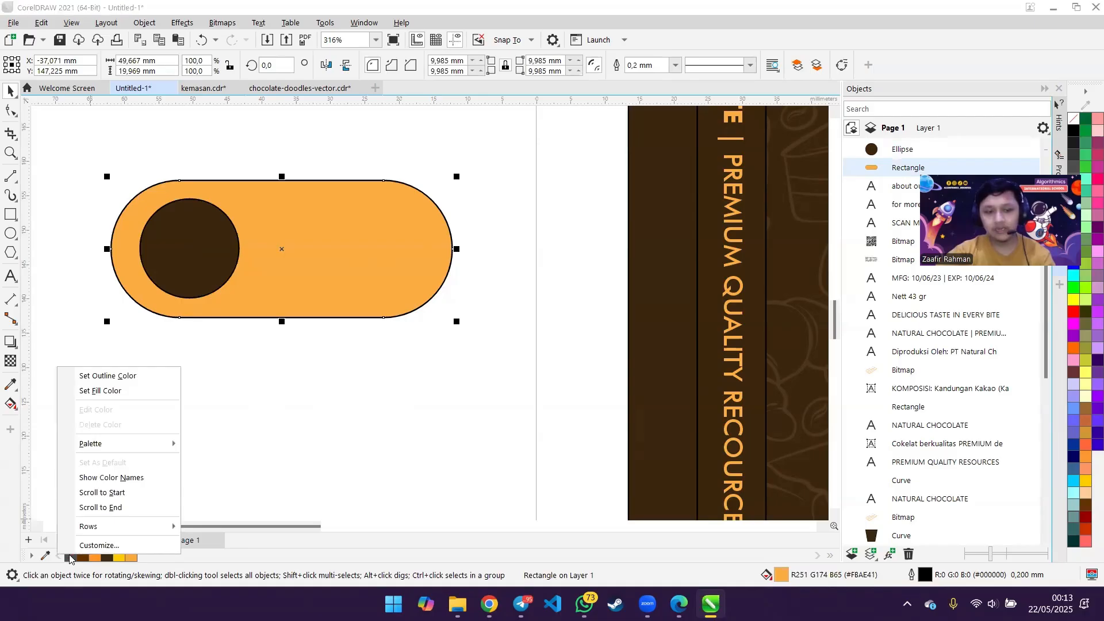
{"action": "left_click", "coordinate": [102, 377]}
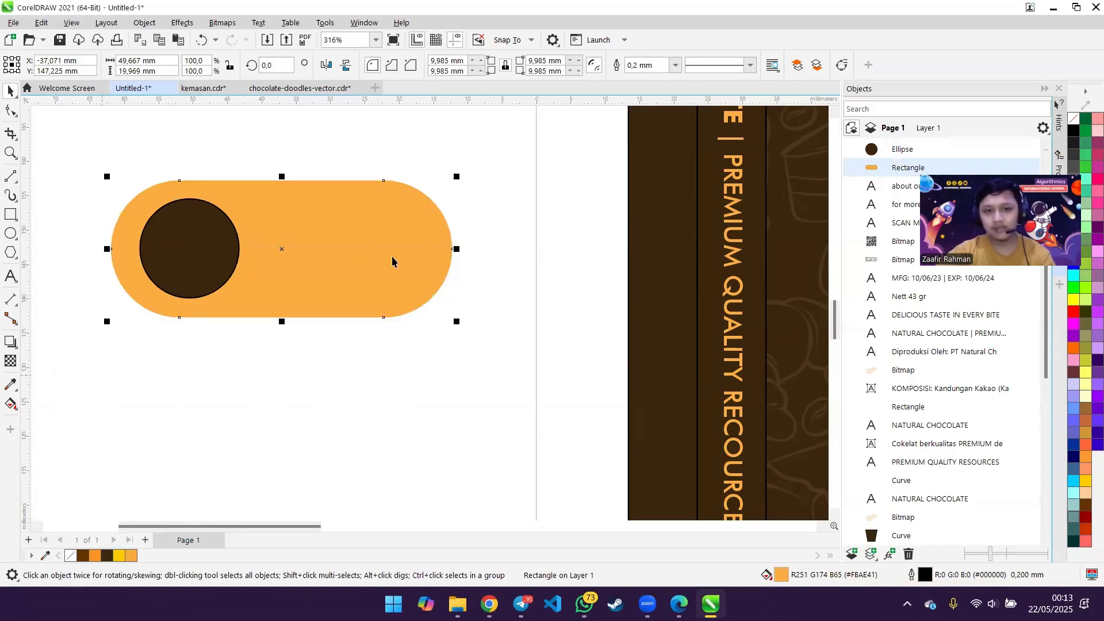
{"action": "left_click", "coordinate": [235, 382]}
- Move the pill and circle together onto the front panel below the Nett 43 gr text, at about X 71.8, Y 98.2 mm
{"action": "left_click_drag", "start_coordinate": [119, 161], "coordinate": [453, 374]}
{"action": "left_click", "coordinate": [363, 402]}
{"action": "scroll", "coordinate": [368, 408], "scroll_direction": "down", "scroll_amount": 3}
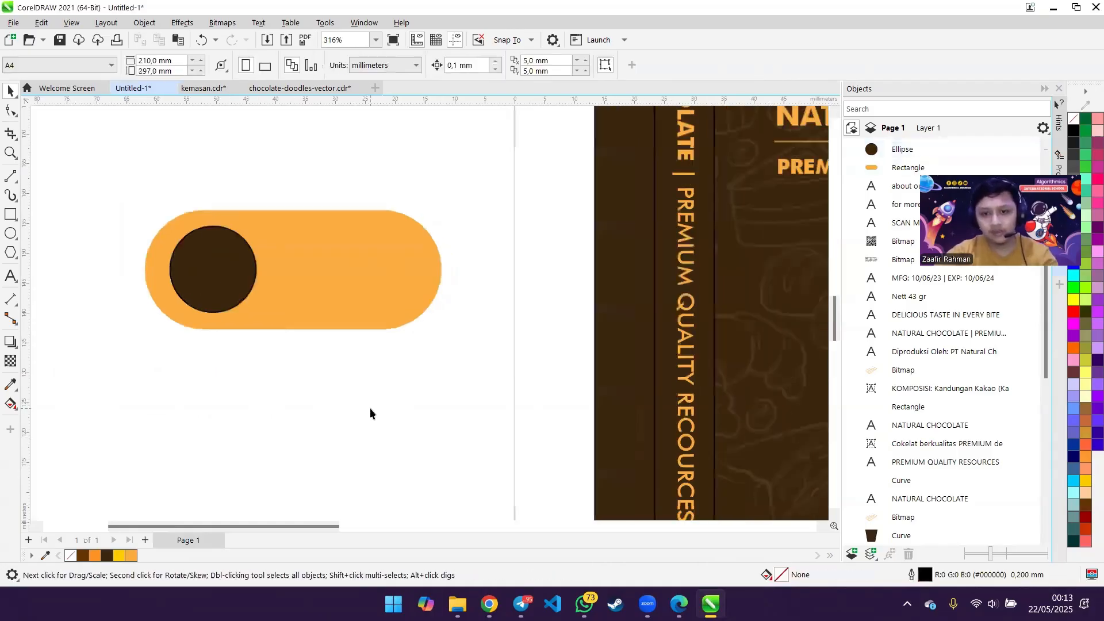
{"action": "left_click_drag", "start_coordinate": [418, 415], "coordinate": [419, 415]}
{"action": "left_click_drag", "start_coordinate": [381, 371], "coordinate": [643, 468]}
{"action": "scroll", "coordinate": [253, 373], "scroll_direction": "down", "scroll_amount": 1}
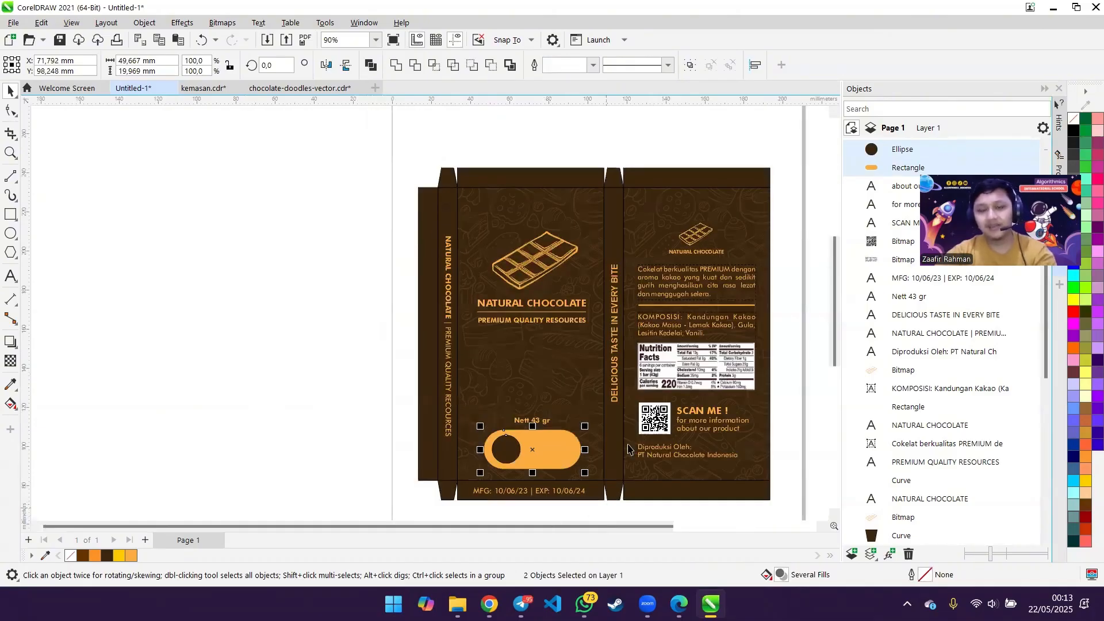
{"action": "scroll", "coordinate": [610, 449], "scroll_direction": "up", "scroll_amount": 1}
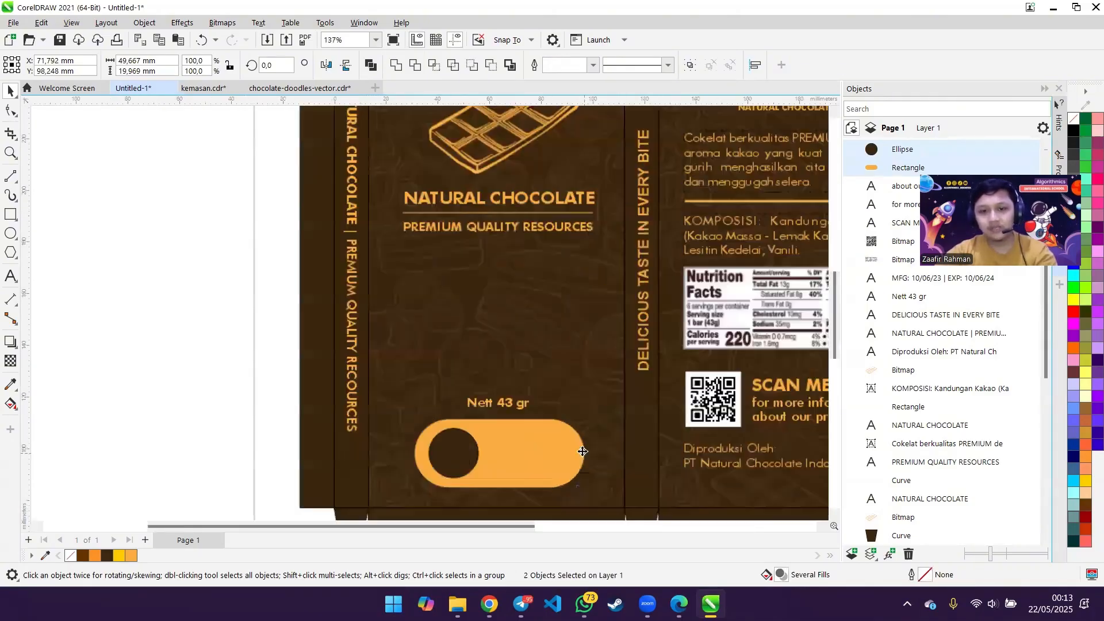
- Copy the "The Darker, The Fresher" text from kemasan.cdr into Untitled-1 and place it beside the circle inside the pill
{"action": "left_click", "coordinate": [203, 88]}
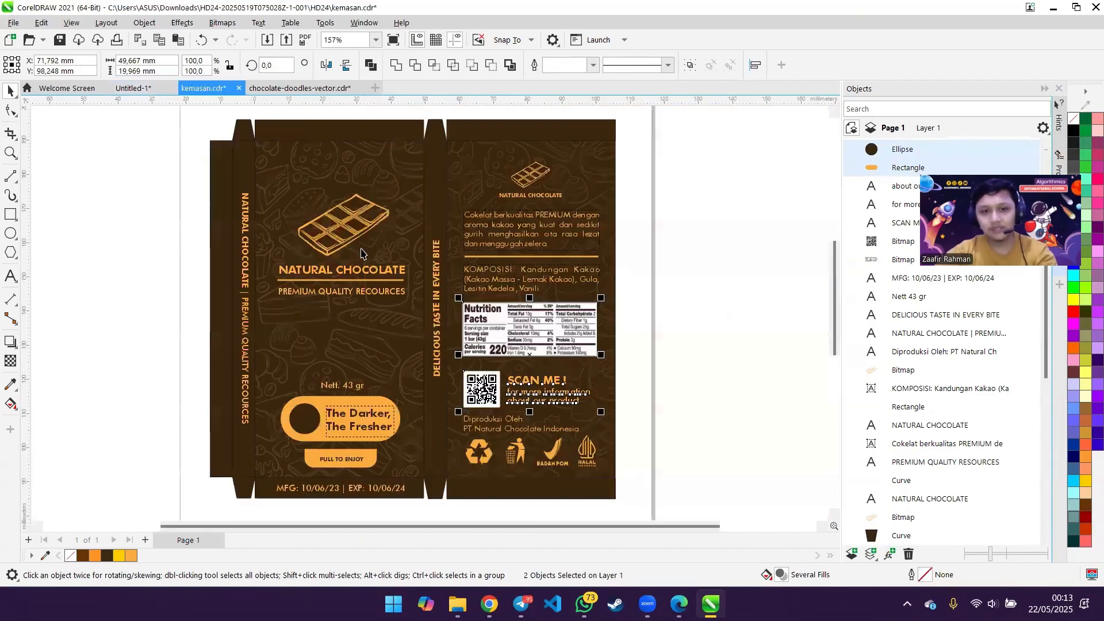
{"action": "left_click", "coordinate": [82, 375]}
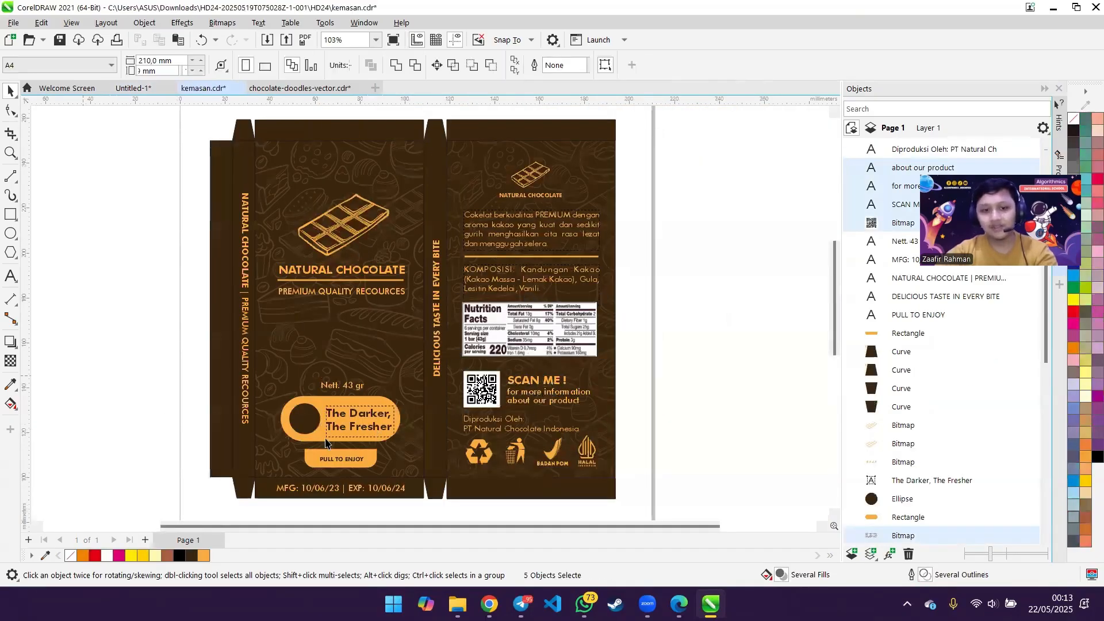
{"action": "left_click", "coordinate": [396, 435]}
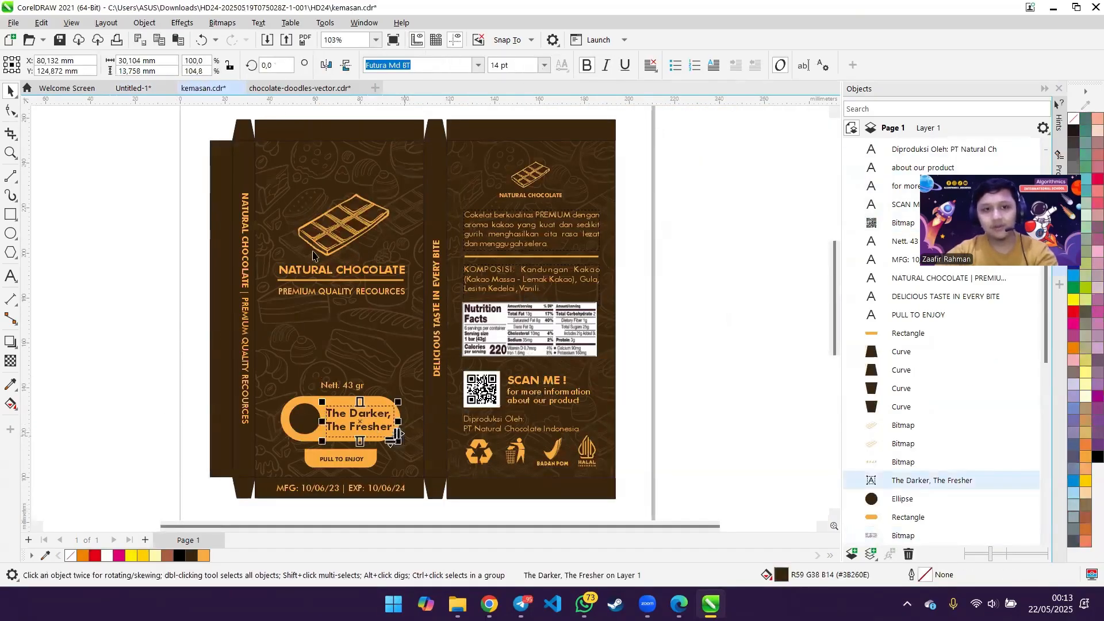
{"action": "left_click", "coordinate": [133, 88]}
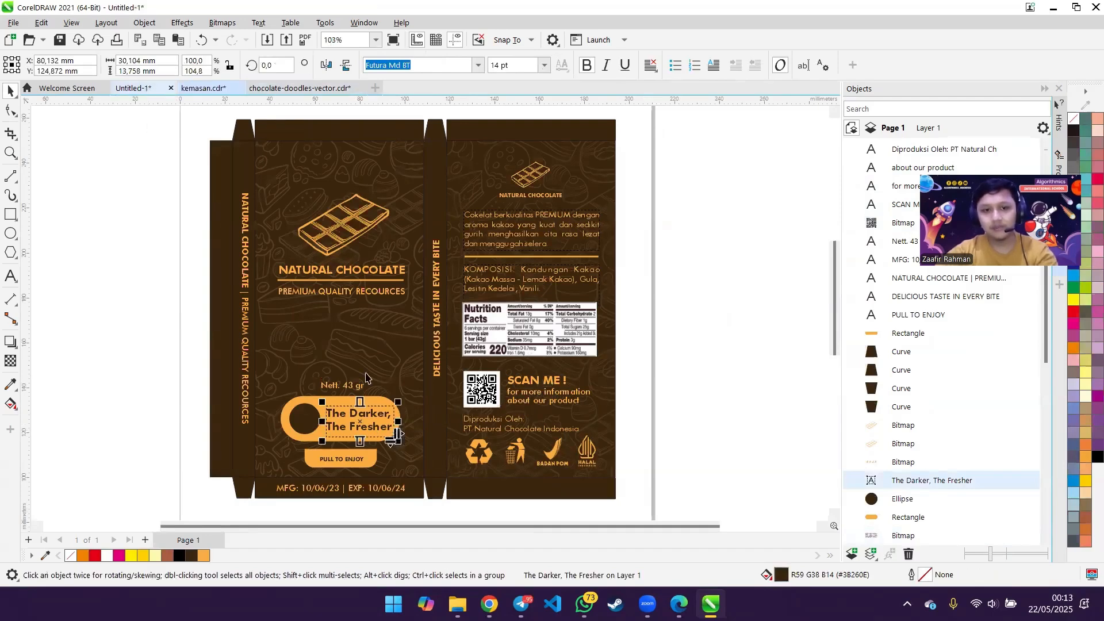
{"action": "key", "text": "ctrl+v"}
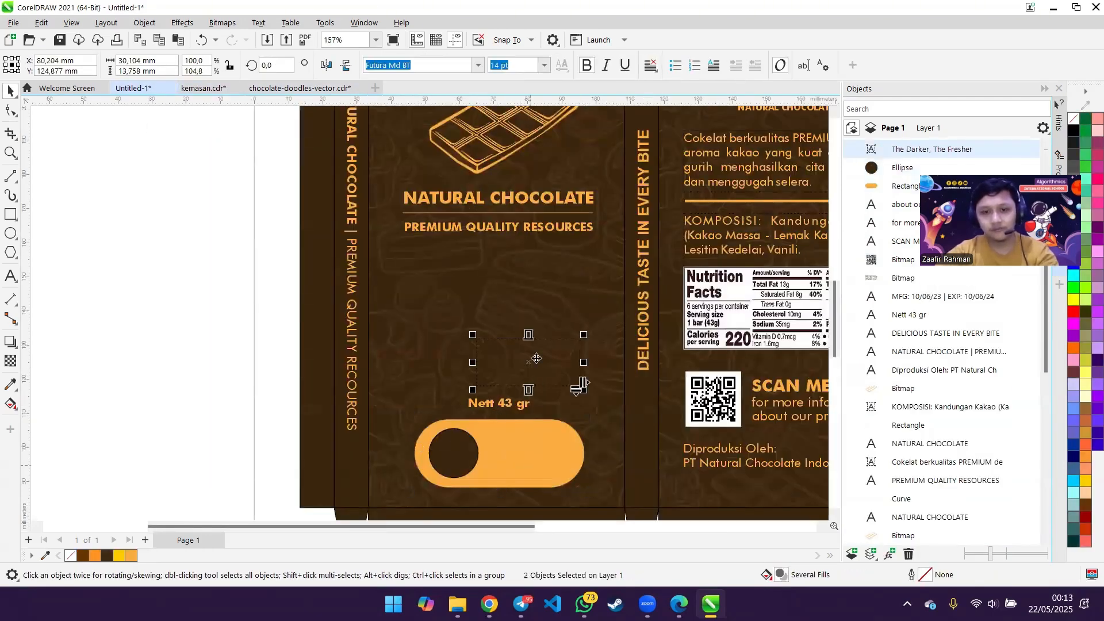
{"action": "left_click_drag", "start_coordinate": [535, 357], "coordinate": [580, 438]}
{"action": "key", "text": "ctrl+z"}
{"action": "key", "text": "ctrl+z"}
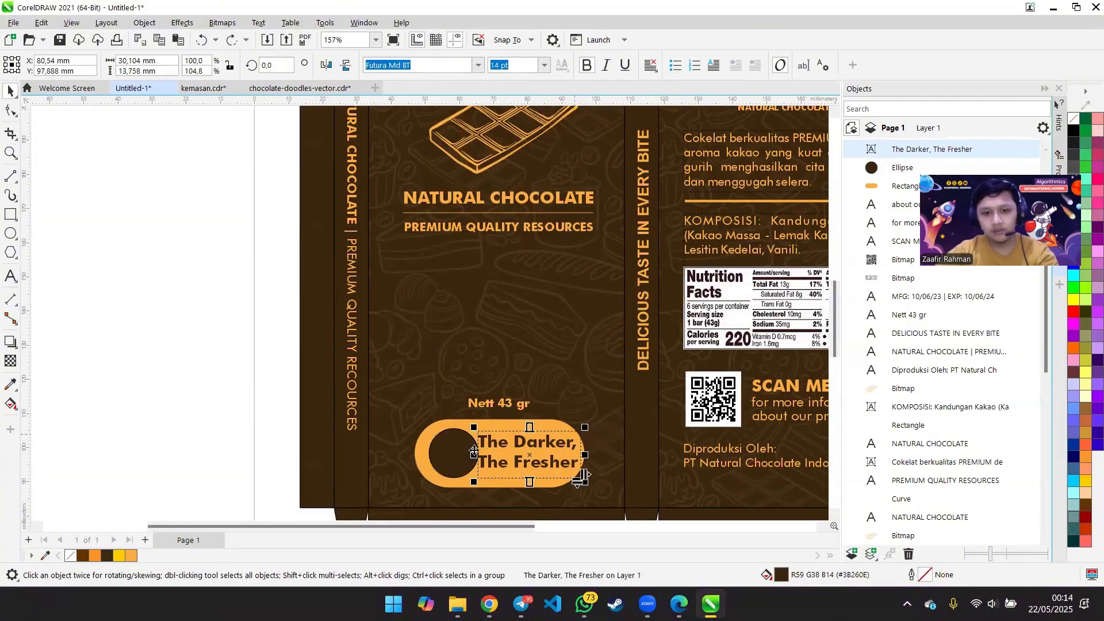
- Reduce the font size of "The Darker, The Fresher" and shift the text slightly away from the circle within the pill
{"action": "left_click", "coordinate": [543, 65]}
{"action": "left_click", "coordinate": [517, 161]}
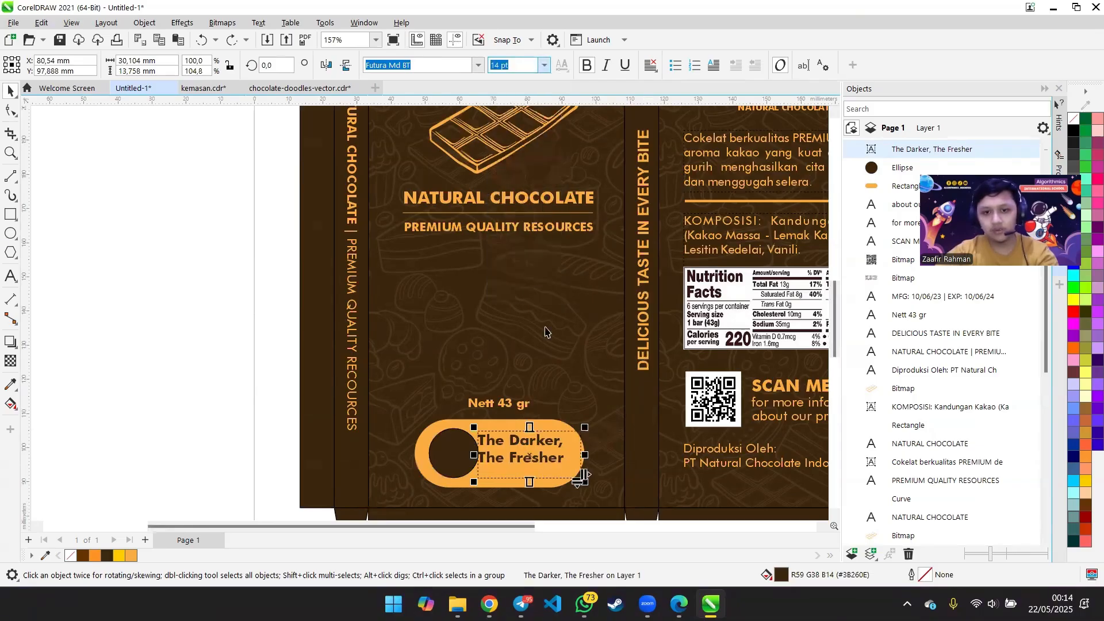
{"action": "left_click_drag", "start_coordinate": [532, 447], "coordinate": [540, 451]}
{"action": "left_click", "coordinate": [226, 374]}
{"action": "scroll", "coordinate": [226, 375], "scroll_direction": "down", "scroll_amount": 1}
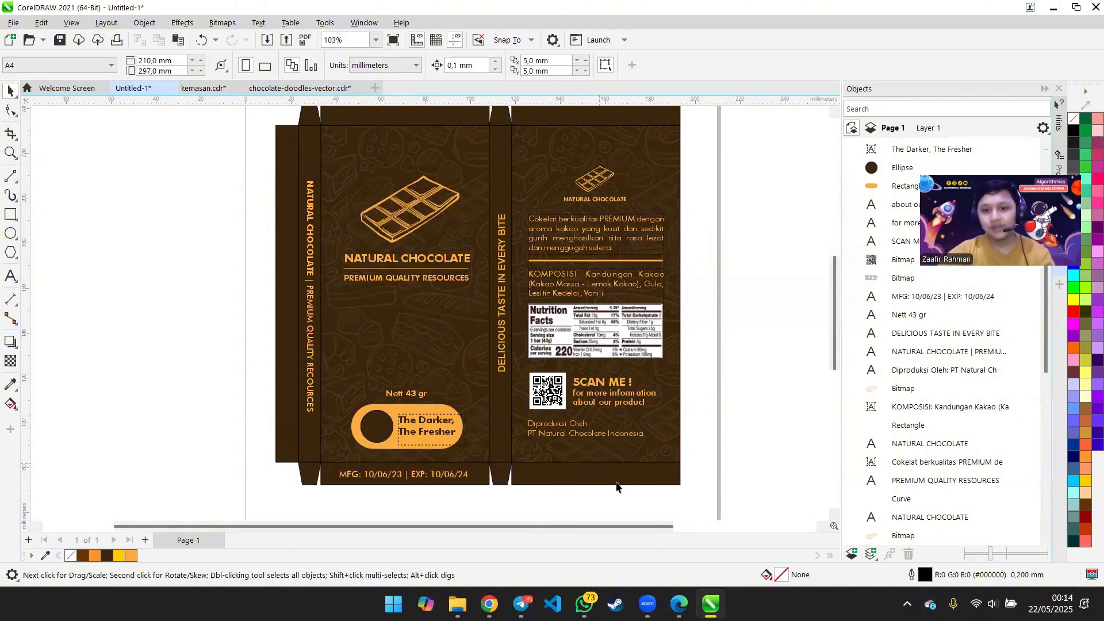
- Move all back-panel content, from the small chocolate logo to the Diproduksi Oleh text, up together by about 12.3 mm
{"action": "left_click", "coordinate": [196, 88]}
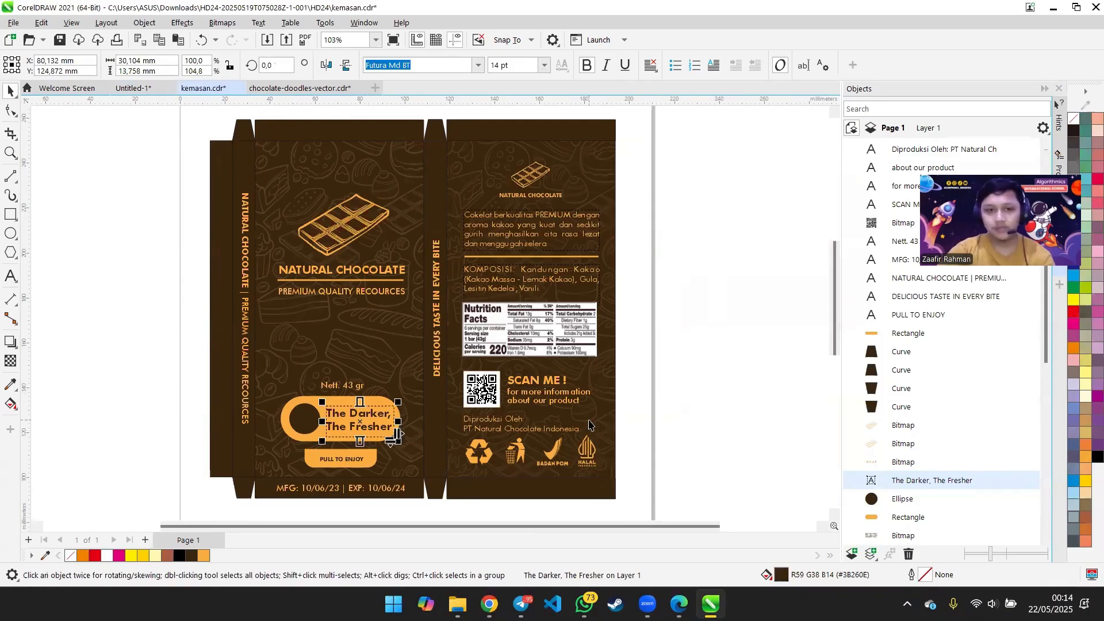
{"action": "left_click", "coordinate": [135, 91]}
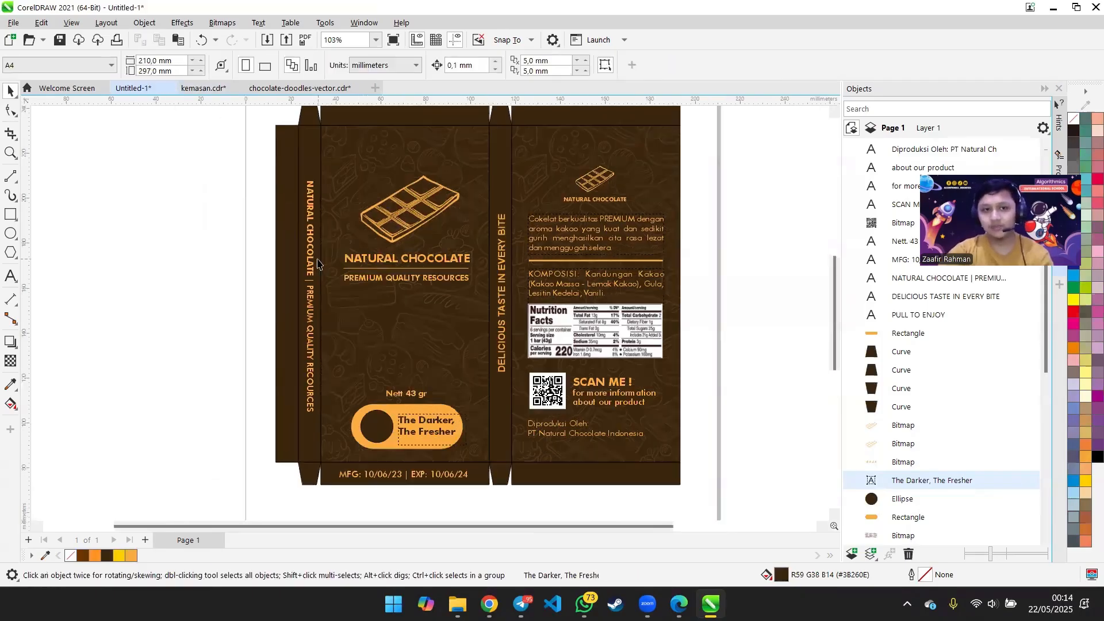
{"action": "left_click", "coordinate": [585, 178]}
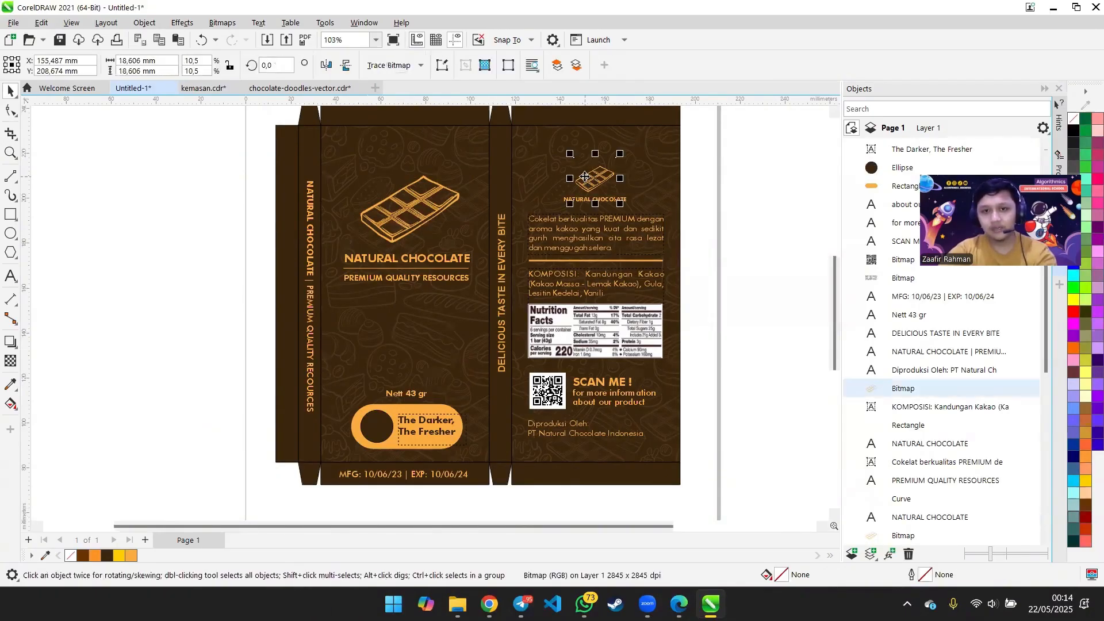
{"action": "left_click", "coordinate": [583, 213]}
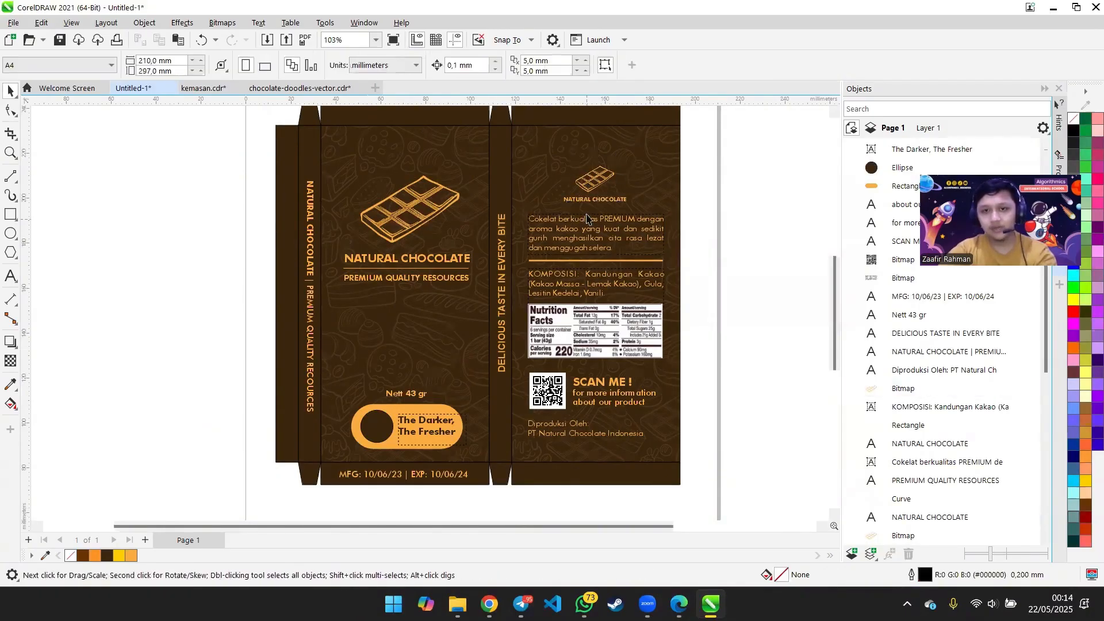
{"action": "left_click", "coordinate": [589, 196]}
{"action": "left_click", "coordinate": [596, 201]}
{"action": "left_click", "coordinate": [605, 181]}
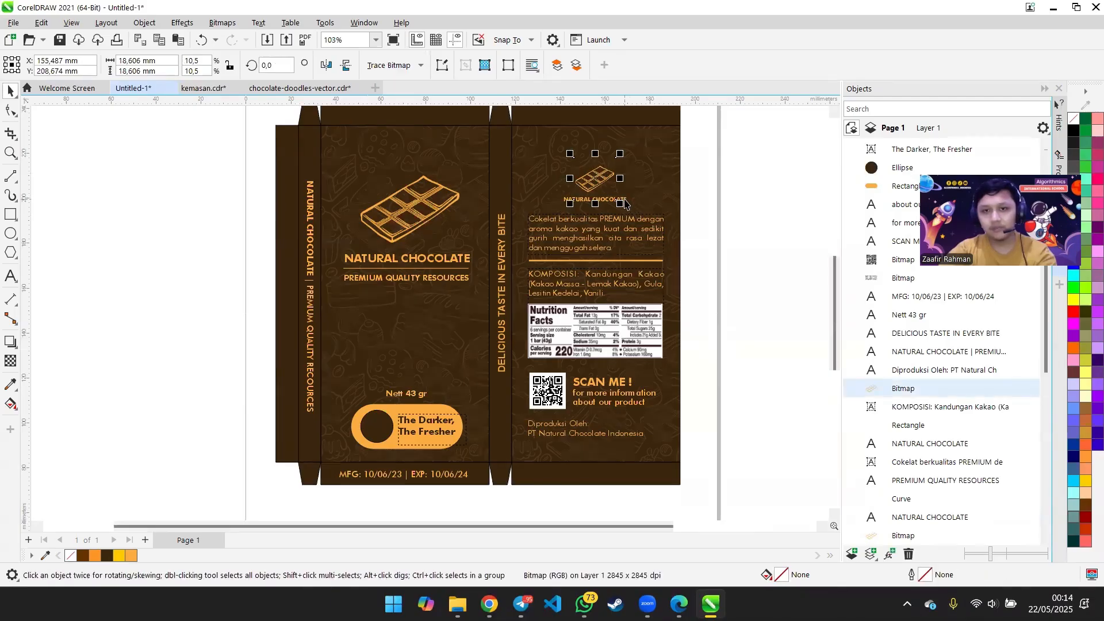
{"action": "left_click", "coordinate": [598, 199], "text": "shift"}
{"action": "left_click", "coordinate": [601, 233], "text": "shift"}
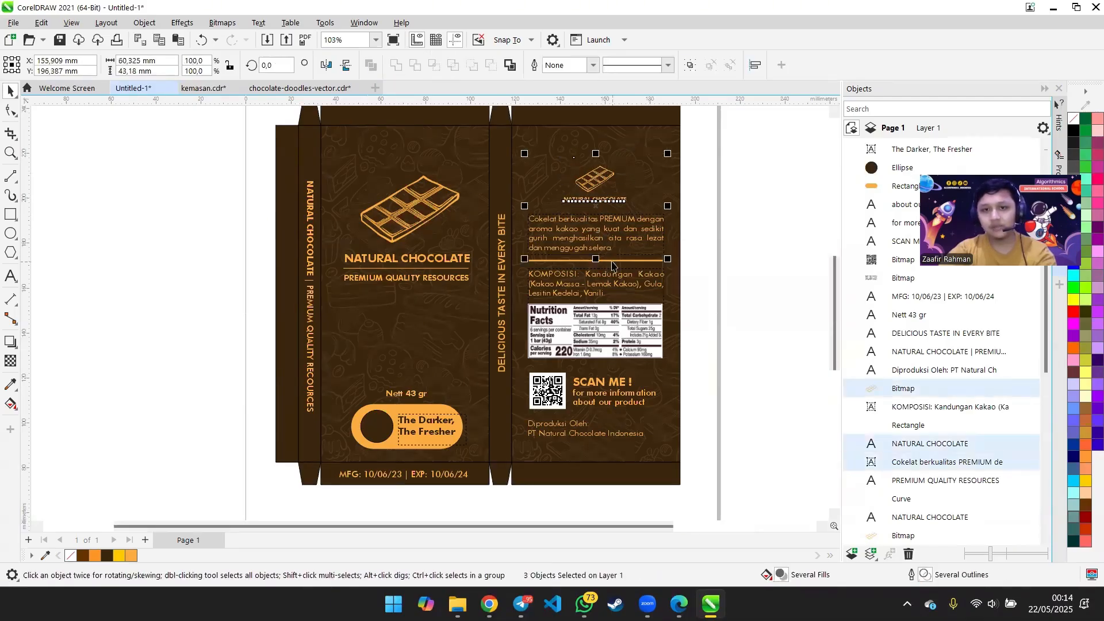
{"action": "left_click", "coordinate": [607, 261], "text": "shift"}
{"action": "left_click", "coordinate": [609, 282], "text": "shift"}
{"action": "left_click", "coordinate": [622, 317], "text": "shift"}
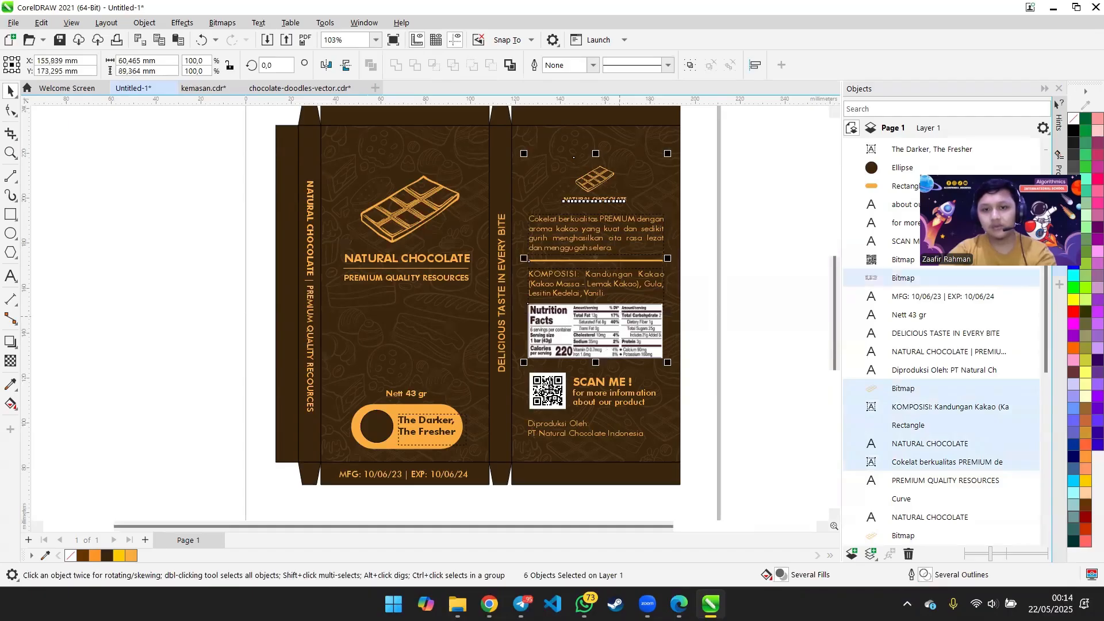
{"action": "left_click", "coordinate": [549, 390], "text": "shift"}
{"action": "left_click", "coordinate": [598, 384], "text": "shift"}
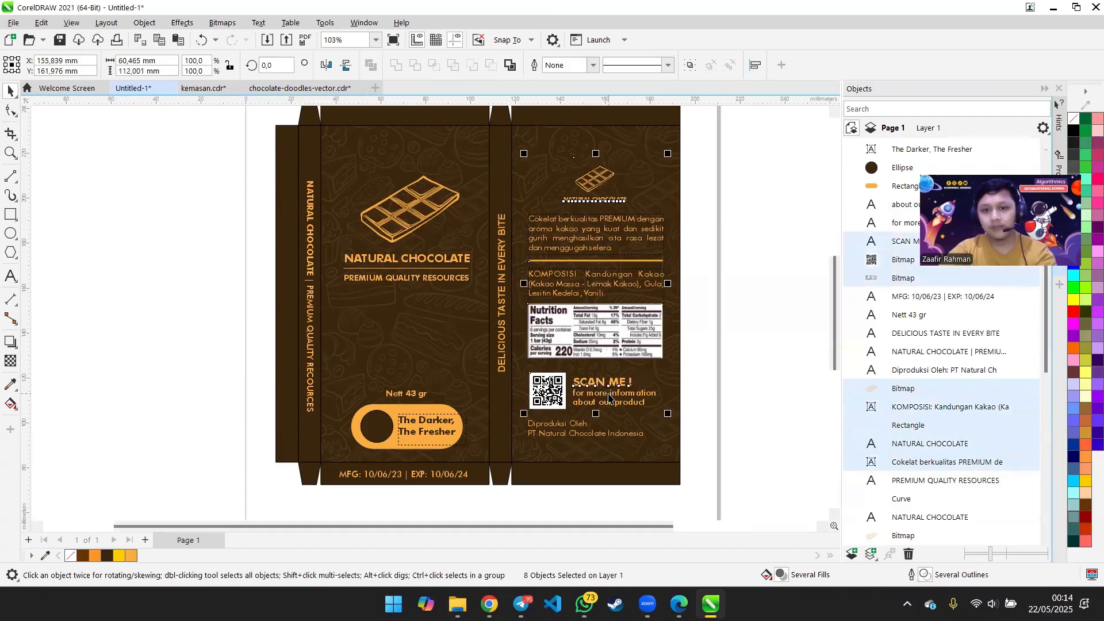
{"action": "left_click", "coordinate": [609, 399], "text": "shift"}
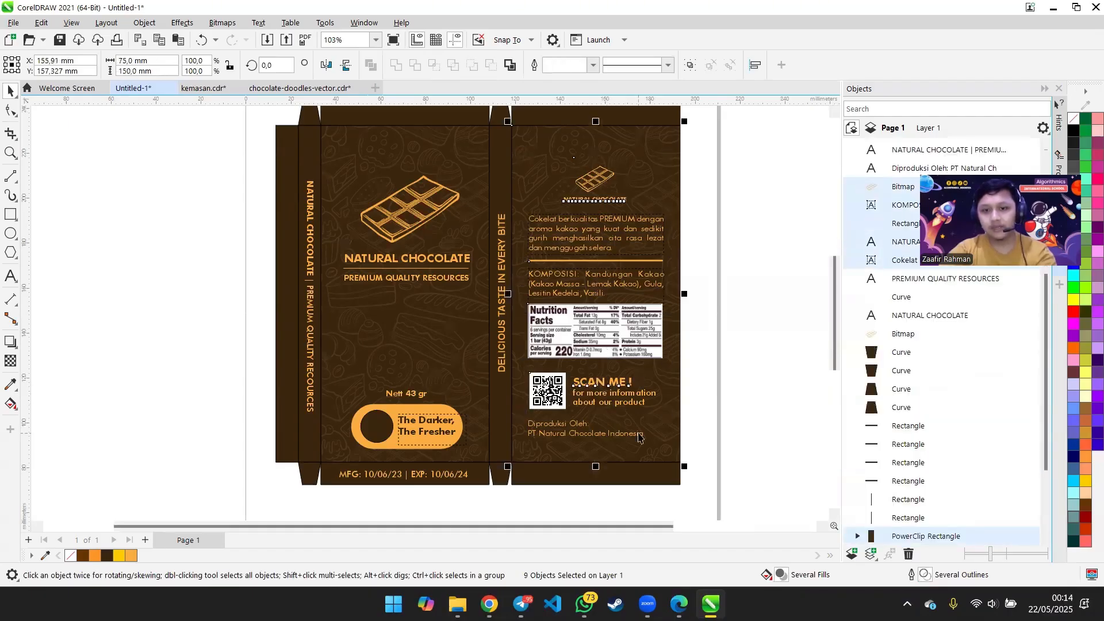
{"action": "left_click", "coordinate": [626, 400], "text": "shift"}
{"action": "left_click", "coordinate": [630, 395], "text": "shift"}
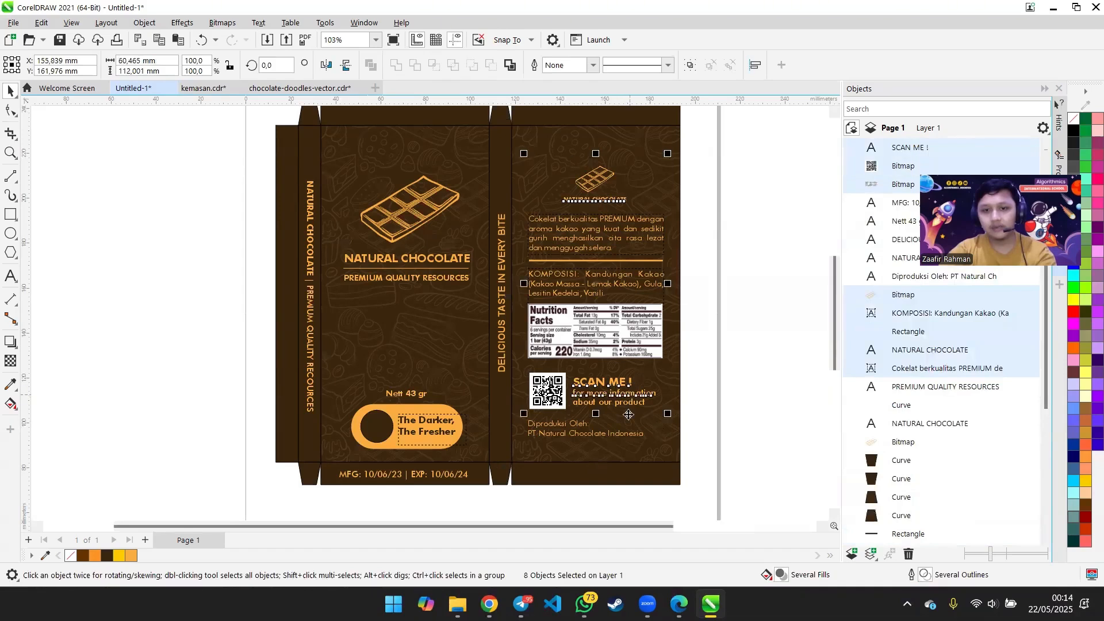
{"action": "left_click", "coordinate": [632, 404], "text": "shift"}
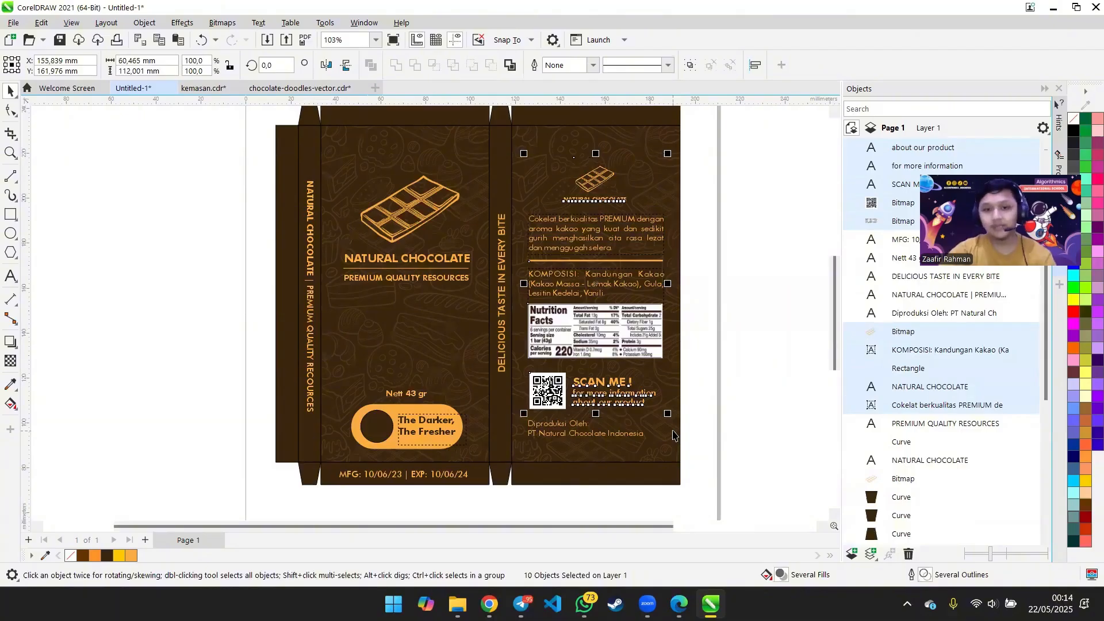
{"action": "left_click", "coordinate": [634, 440], "text": "shift"}
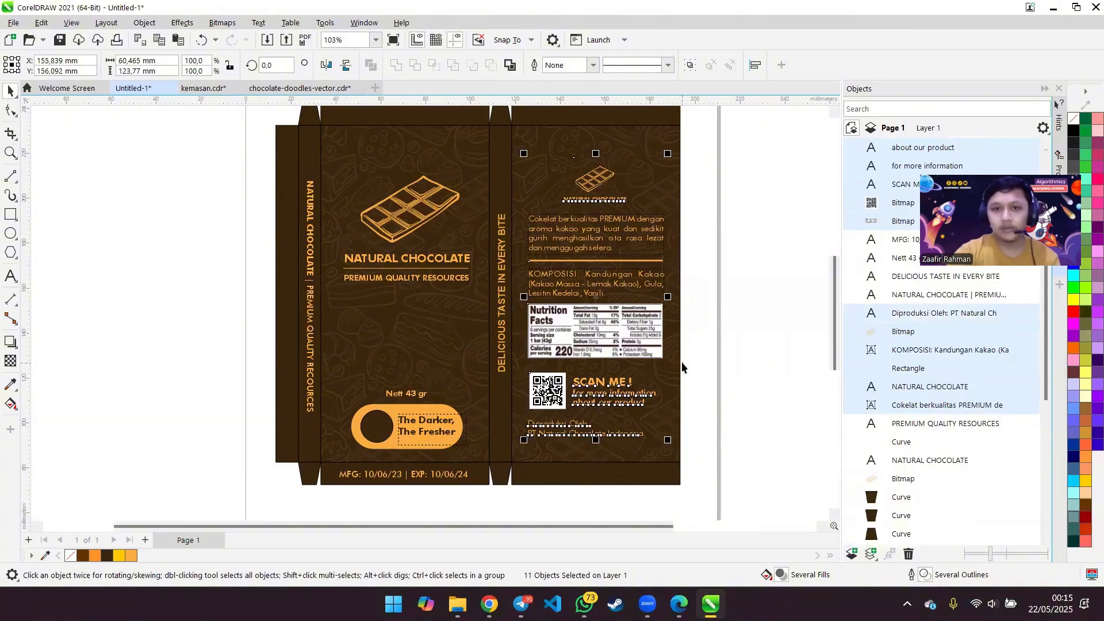
{"action": "key", "text": "Up"}
{"action": "key", "text": "Up"}
{"action": "key", "text": "Up"}
{"action": "key", "text": "Up"}
{"action": "key", "text": "Up"}
{"action": "key", "text": "Up"}
{"action": "key", "text": "Up"}
{"action": "key", "text": "Up"}
{"action": "key", "text": "Up"}
{"action": "key", "text": "Up"}
{"action": "key", "text": "Up"}
{"action": "key", "text": "Up"}
{"action": "key", "text": "Up"}
{"action": "key", "text": "Up"}
{"action": "key", "text": "Up"}
{"action": "key", "text": "Up"}
{"action": "key", "text": "Up"}
{"action": "key", "text": "Up"}
{"action": "key", "text": "Up"}
{"action": "key", "text": "Up"}
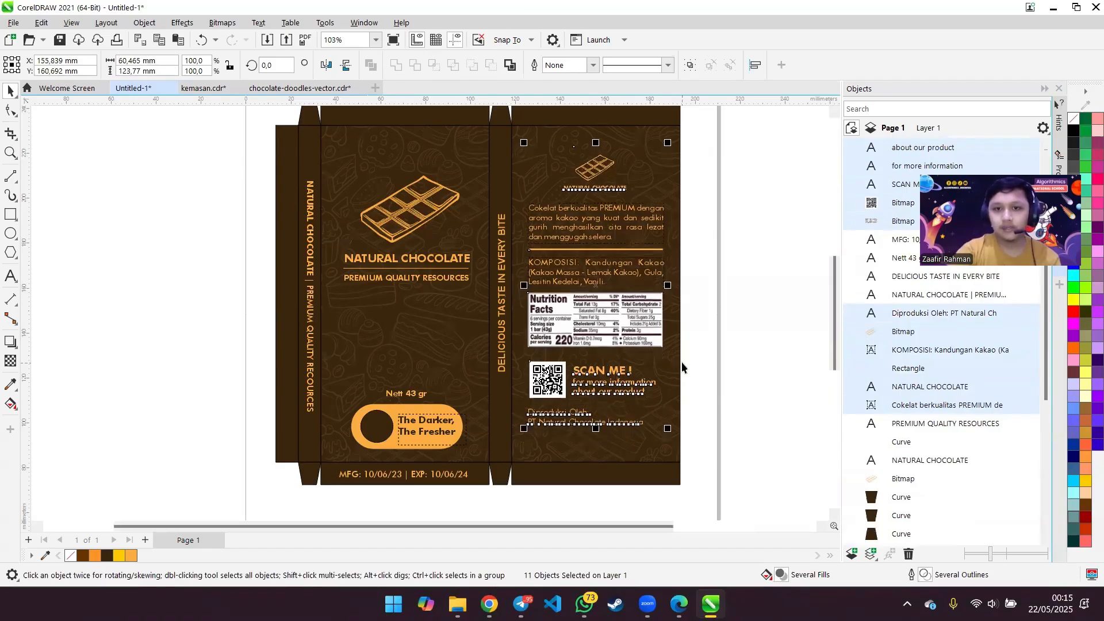
{"action": "key", "text": "Up"}
{"action": "key", "text": "Up"}
{"action": "key", "text": "Up"}
{"action": "key", "text": "Up"}
{"action": "key", "text": "Up"}
{"action": "key", "text": "Up"}
{"action": "key", "text": "Up"}
{"action": "key", "text": "Up"}
{"action": "key", "text": "Up"}
{"action": "key", "text": "Up"}
{"action": "key", "text": "Up"}
{"action": "key", "text": "Up"}
{"action": "key", "text": "Up"}
{"action": "key", "text": "Up"}
{"action": "key", "text": "Up"}
{"action": "key", "text": "Up"}
{"action": "key", "text": "Up"}
{"action": "key", "text": "Up"}
{"action": "key", "text": "Up"}
{"action": "key", "text": "Up"}
{"action": "key", "text": "Up"}
{"action": "key", "text": "Up"}
{"action": "key", "text": "Up"}
{"action": "key", "text": "Up"}
{"action": "key", "text": "Up"}
{"action": "key", "text": "Up"}
{"action": "key", "text": "Up"}
{"action": "key", "text": "Up"}
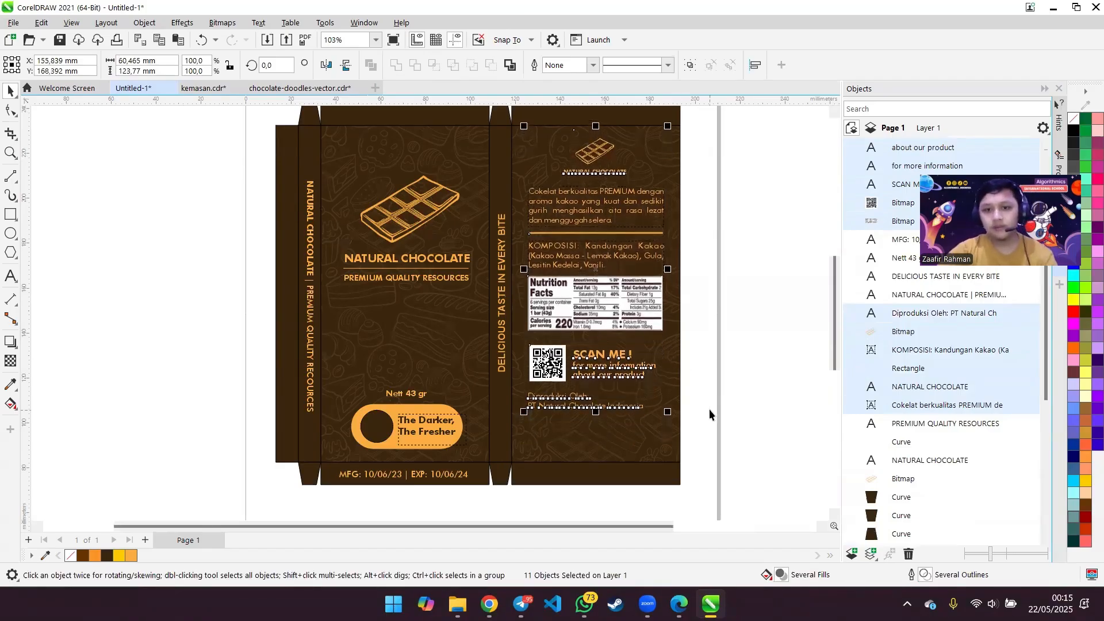
{"action": "left_click", "coordinate": [805, 440]}
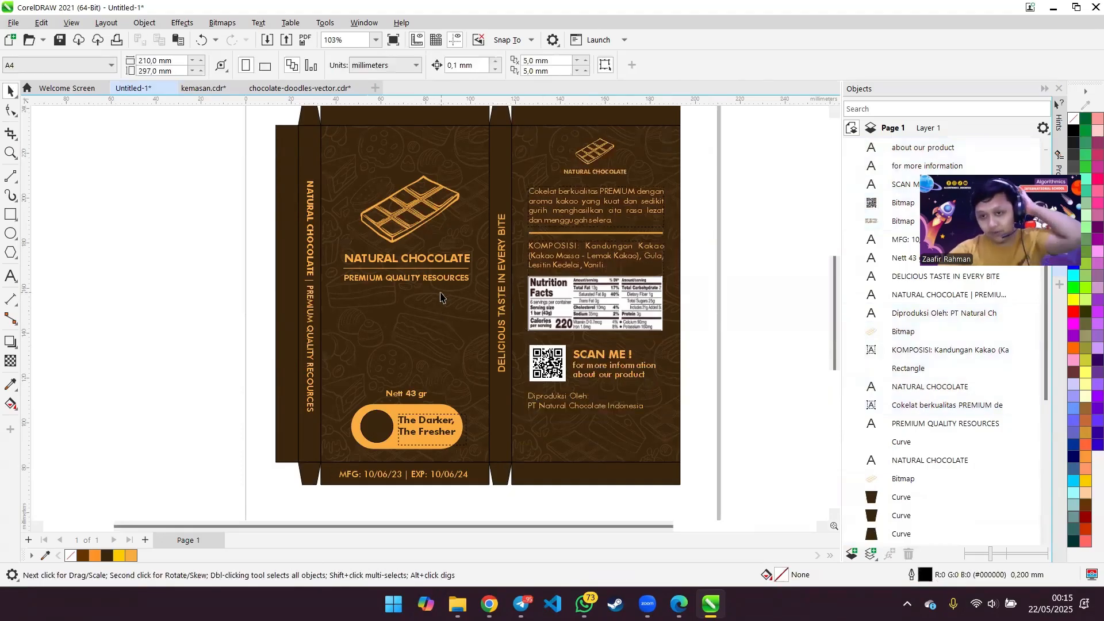
- Open the logo pelengkap CorelDRAW file from the HD24 folder in File Explorer
{"action": "left_click", "coordinate": [458, 604]}
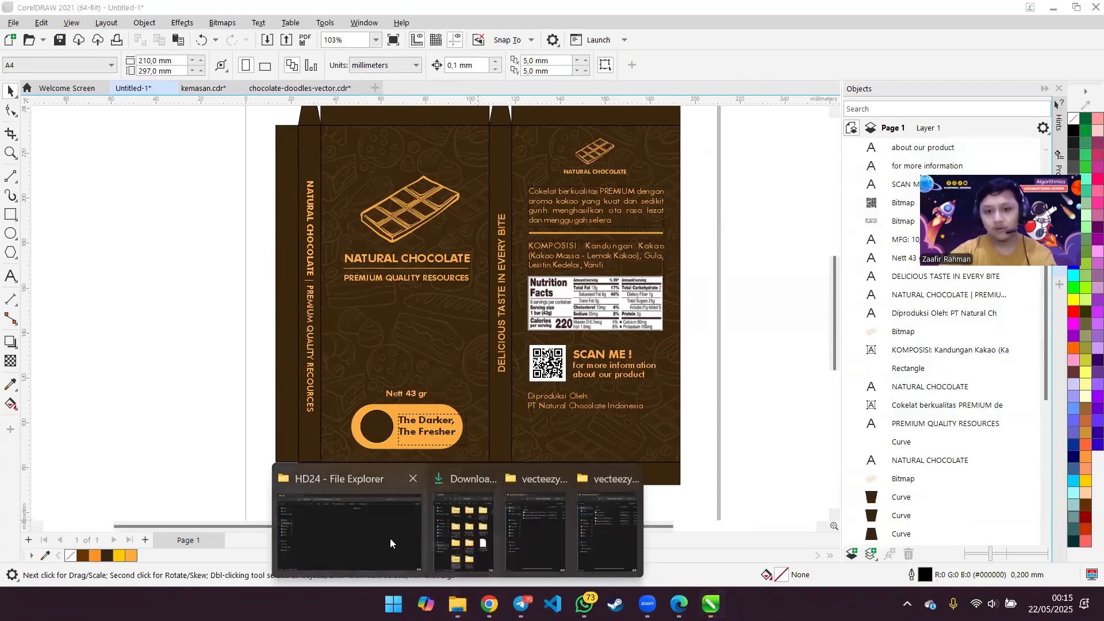
{"action": "left_click", "coordinate": [390, 538]}
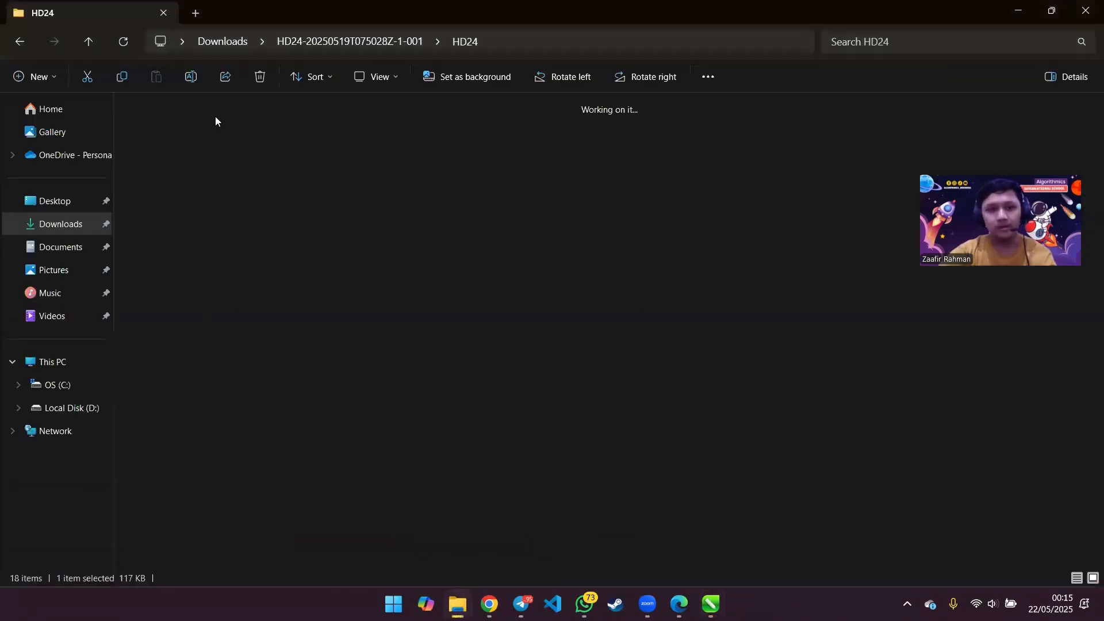
{"action": "left_click", "coordinate": [20, 42]}
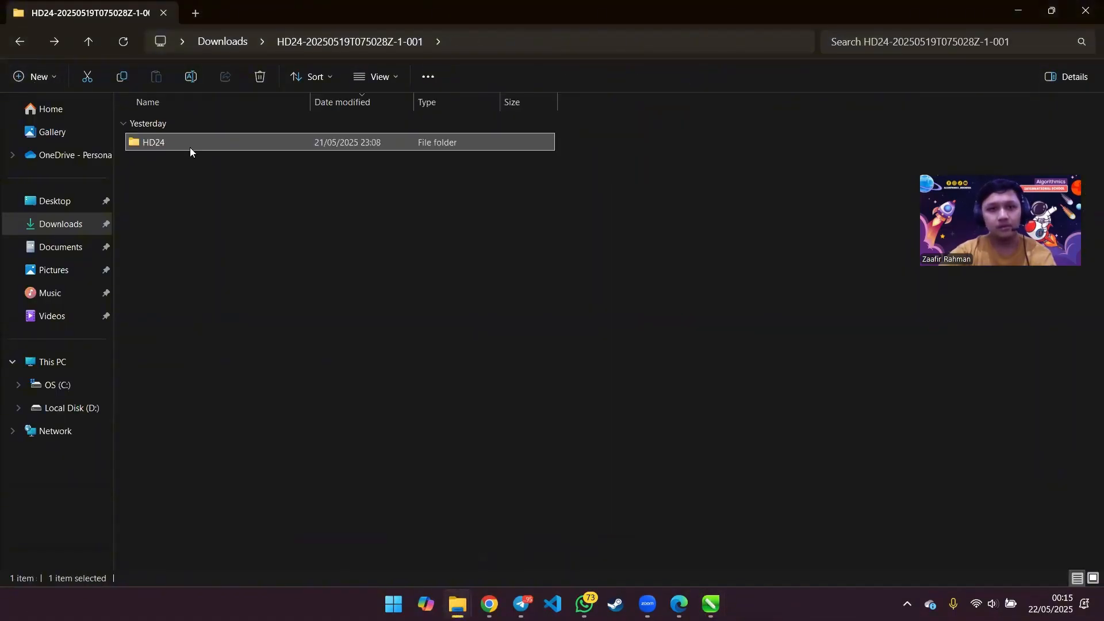
{"action": "double_click", "coordinate": [159, 142]}
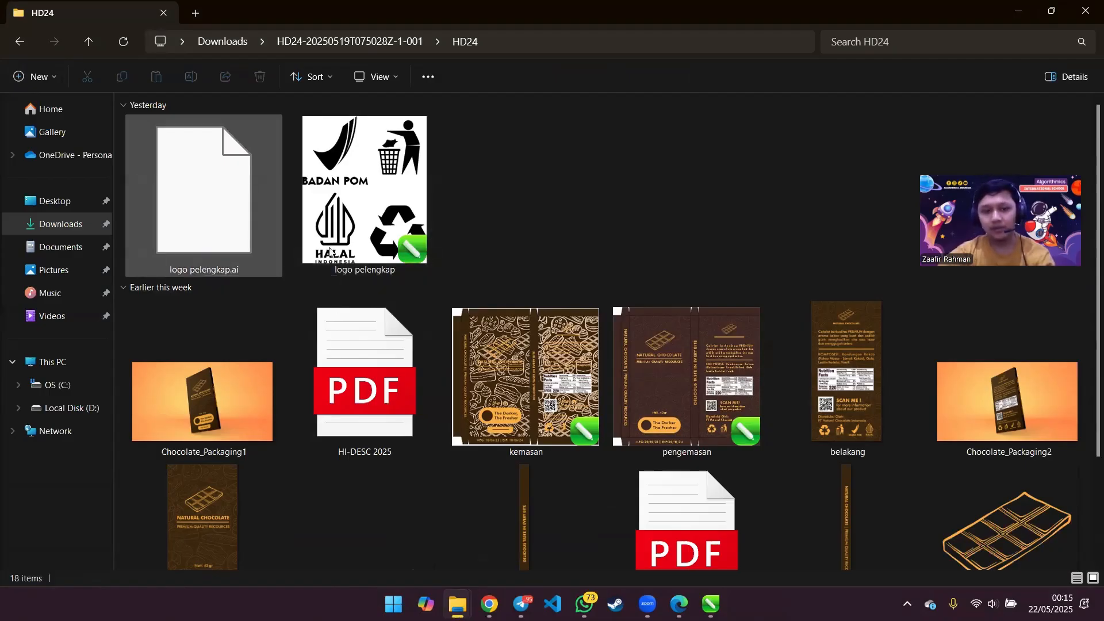
{"action": "double_click", "coordinate": [339, 215]}
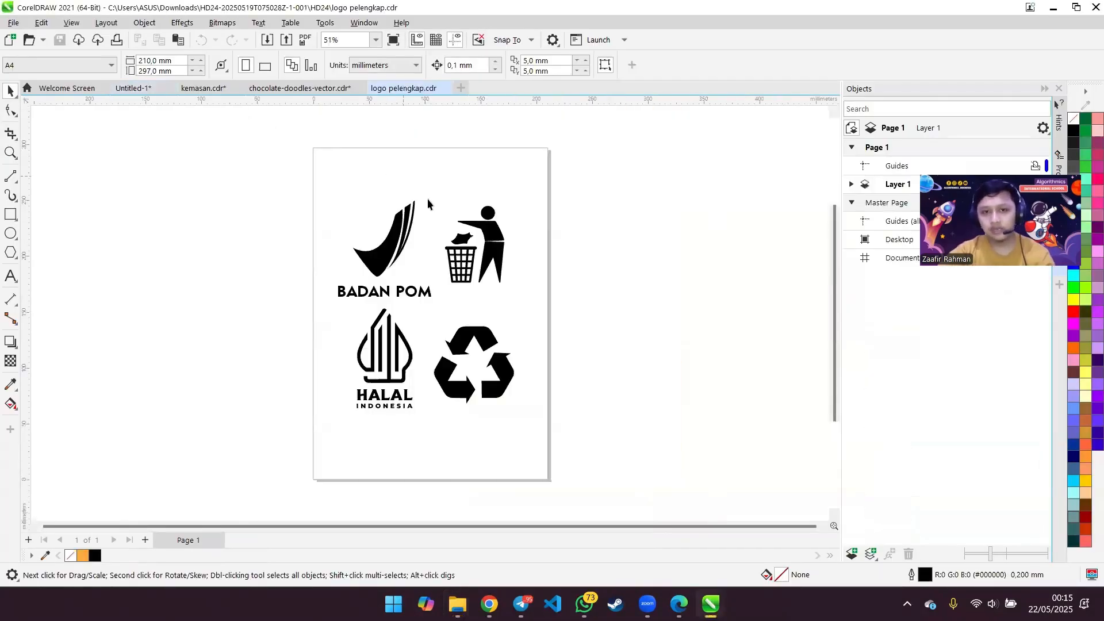
{"action": "scroll", "coordinate": [412, 255], "scroll_direction": "up", "scroll_amount": 2}
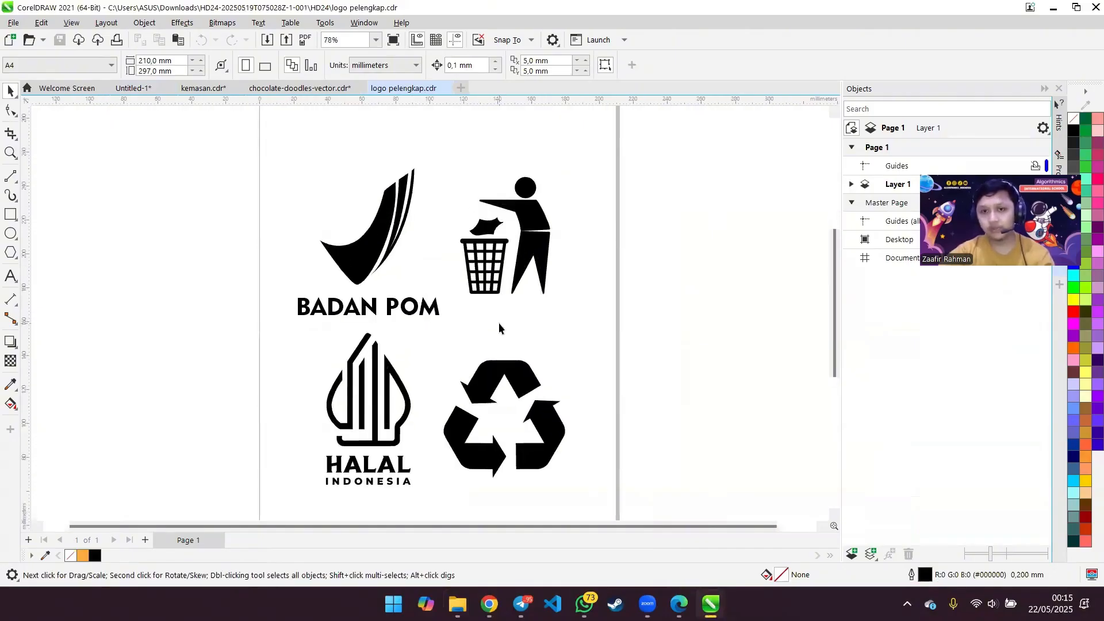
- Recolor the BADAN POM logo light blue (#00CCFF) and the HALAL INDONESIA logo purple
{"action": "left_click_drag", "start_coordinate": [279, 151], "coordinate": [451, 327]}
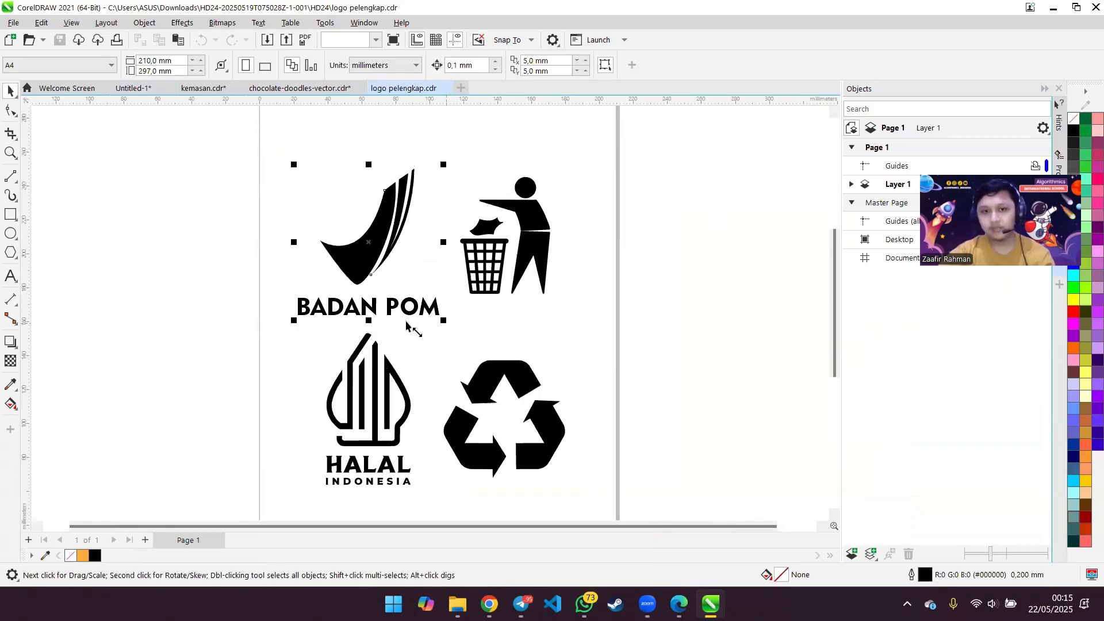
{"action": "left_click", "coordinate": [1074, 483]}
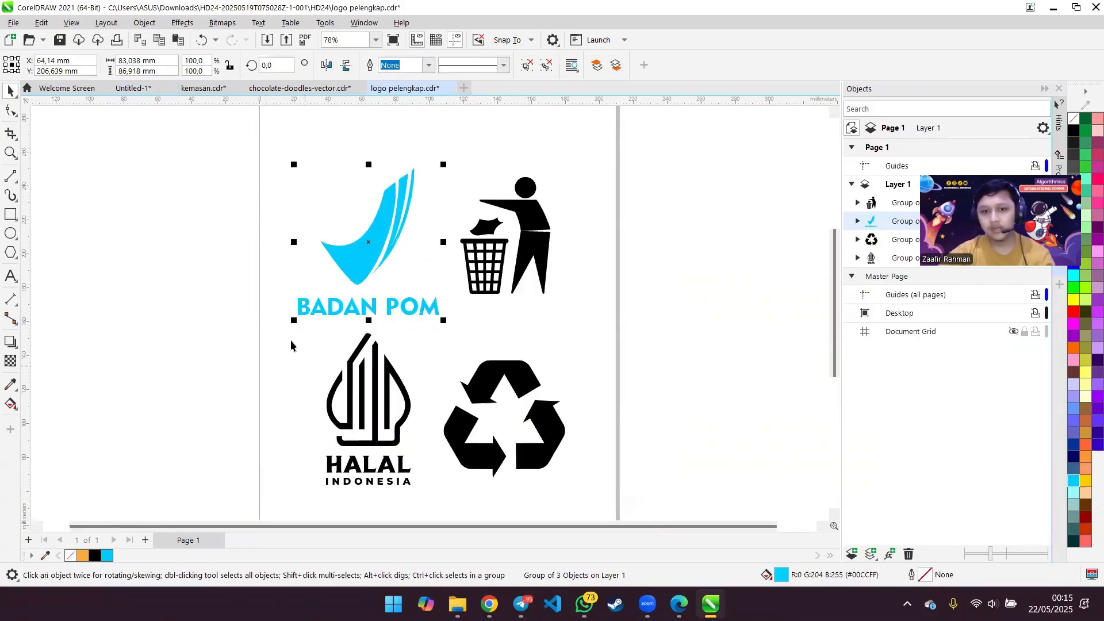
{"action": "left_click_drag", "start_coordinate": [291, 339], "coordinate": [419, 501]}
{"action": "left_click_drag", "start_coordinate": [267, 324], "coordinate": [419, 510]}
{"action": "left_click", "coordinate": [1096, 410]}
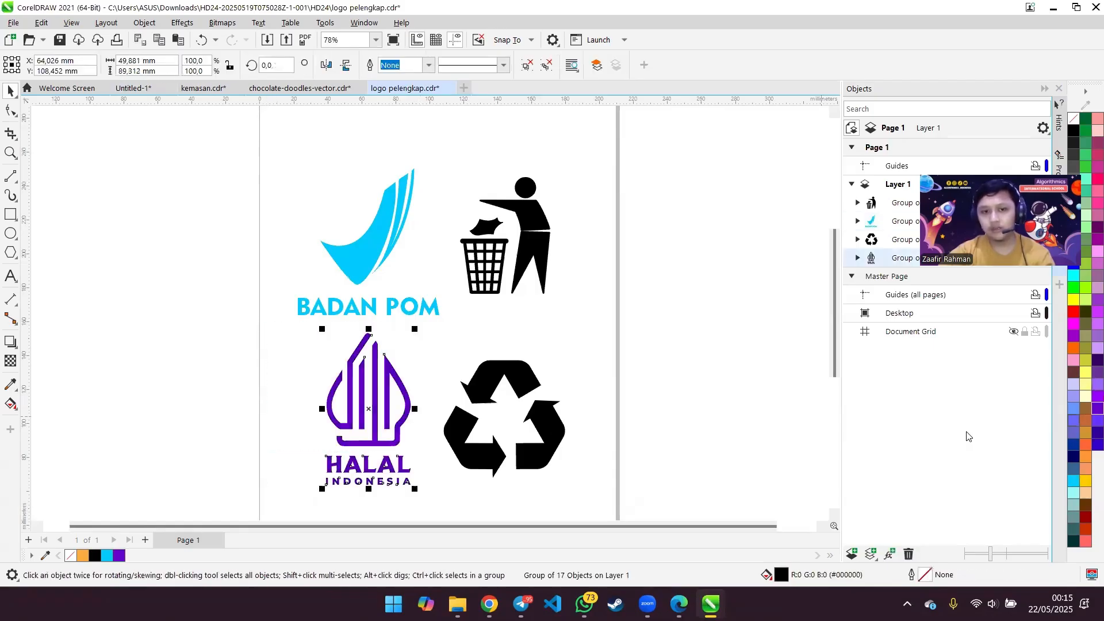
{"action": "left_click", "coordinate": [1094, 431]}
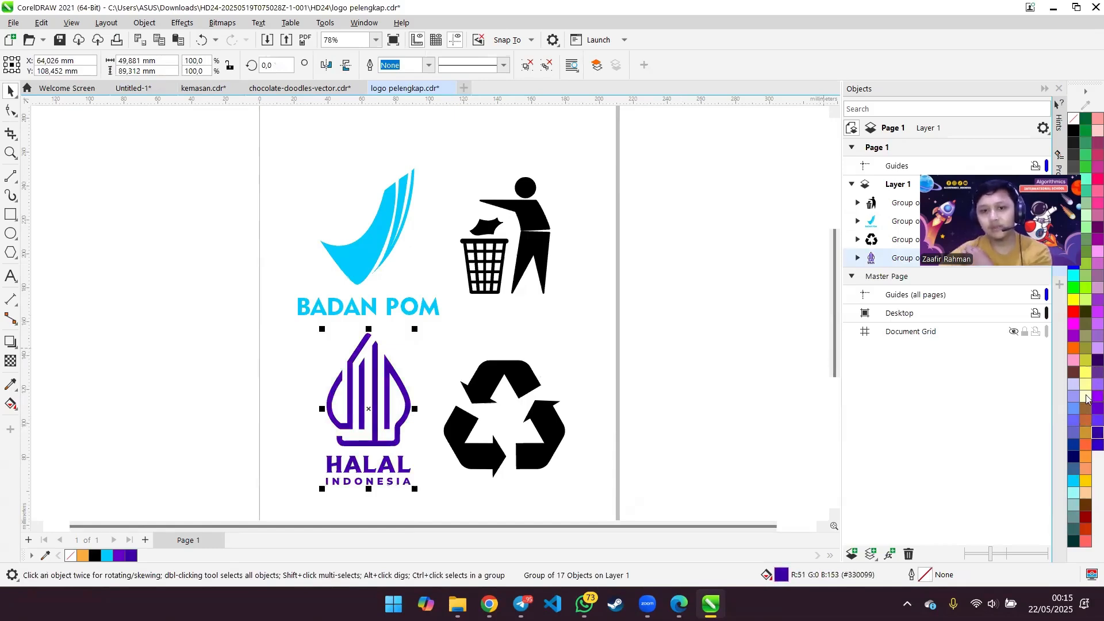
{"action": "left_click", "coordinate": [1091, 397]}
{"action": "left_click", "coordinate": [601, 339]}
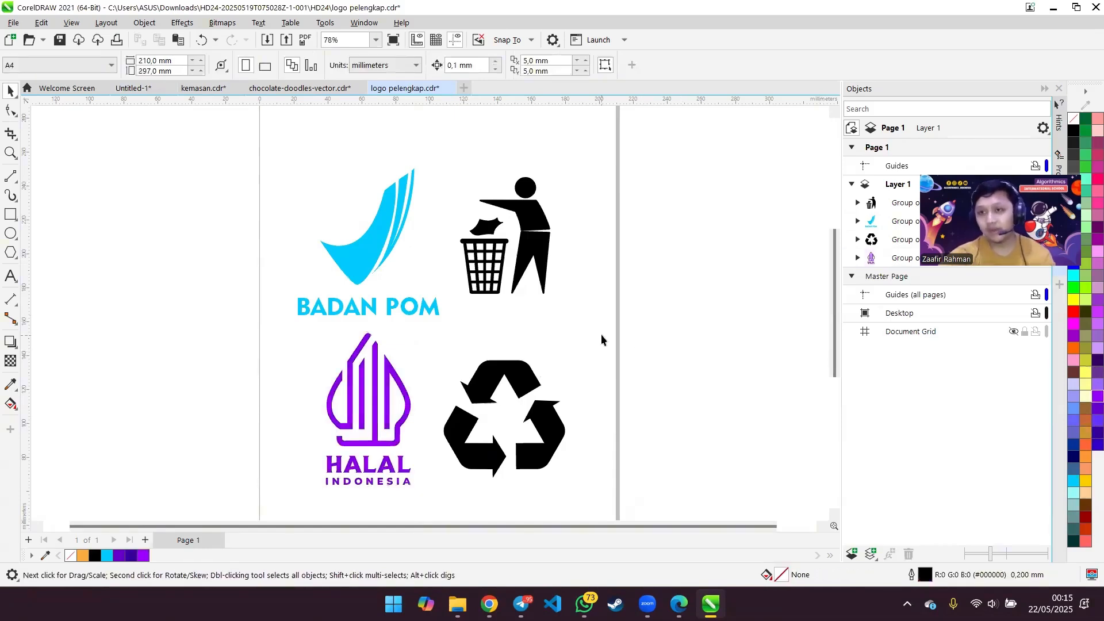
- Copy all four icons from logo pelengkap.cdr and paste them into Untitled-1
{"action": "left_click", "coordinate": [276, 88]}
{"action": "left_click", "coordinate": [135, 88]}
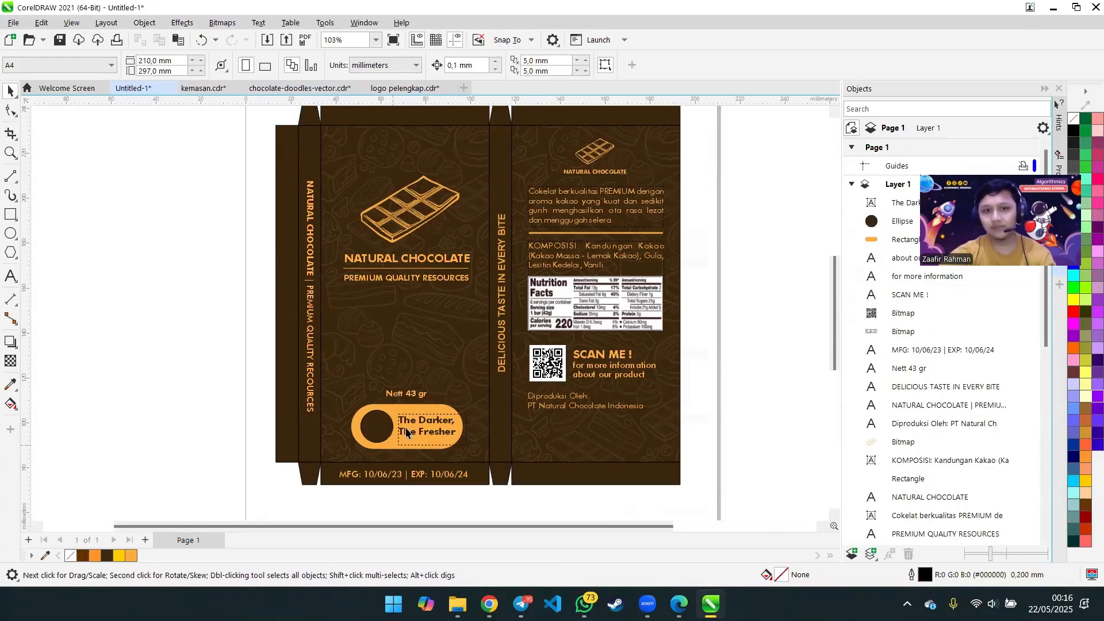
{"action": "left_click", "coordinate": [405, 88]}
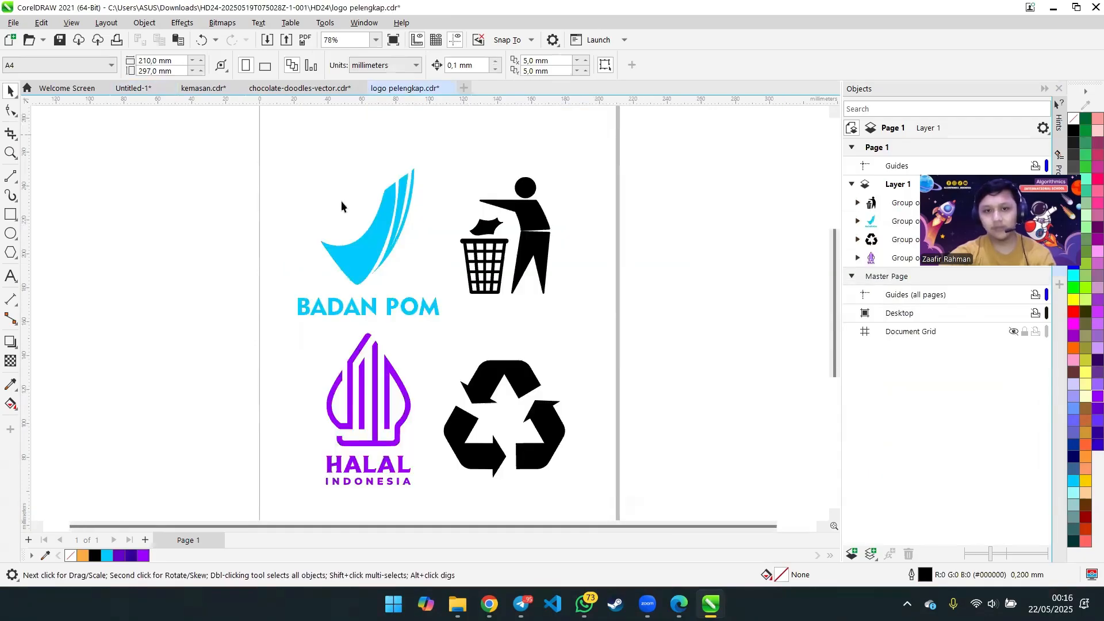
{"action": "left_click_drag", "start_coordinate": [581, 511], "coordinate": [581, 512]}
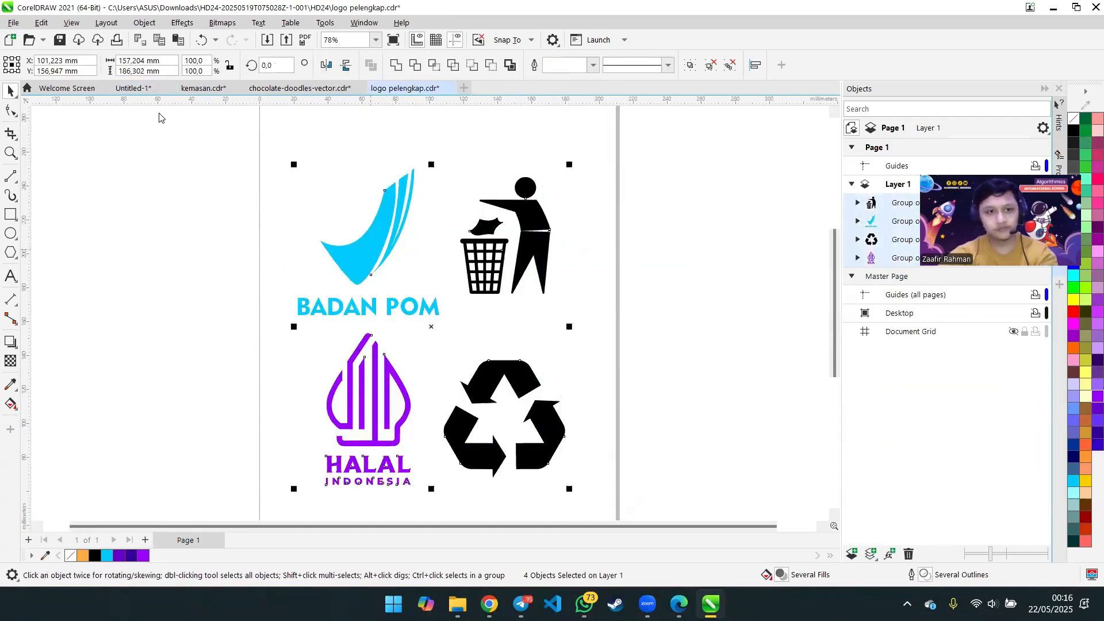
{"action": "left_click", "coordinate": [156, 91]}
{"action": "key", "text": "ctrl+v"}
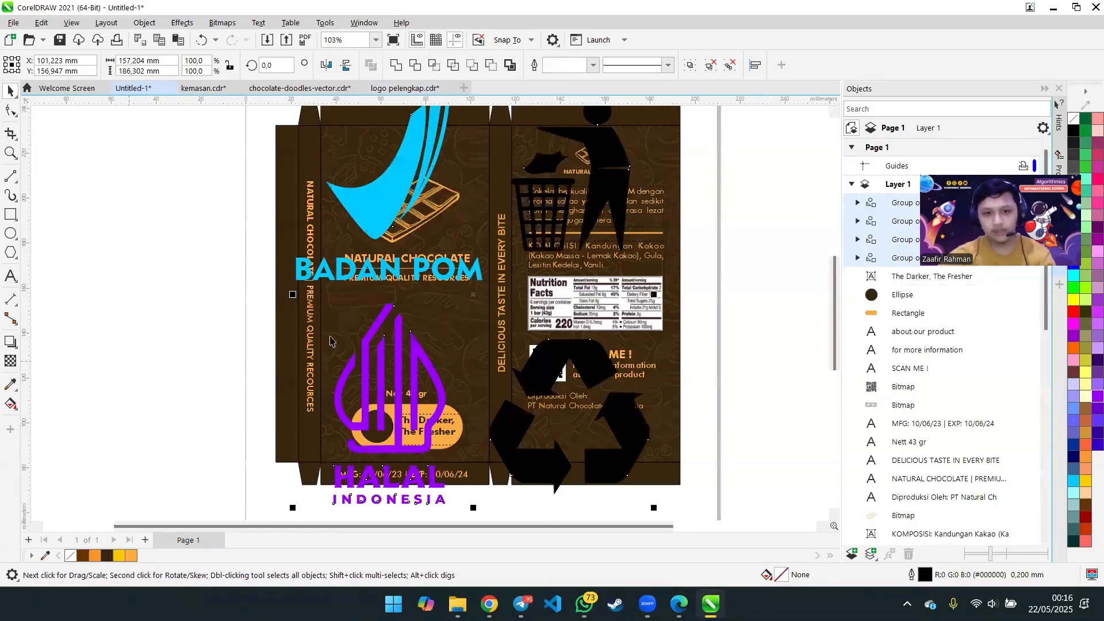
- Move the four pasted icons off the page beside the packaging and scale them down to about 83 x 98 mm overall
{"action": "left_click_drag", "start_coordinate": [546, 366], "coordinate": [258, 367]}
{"action": "scroll", "coordinate": [258, 367], "scroll_direction": "down", "scroll_amount": 2}
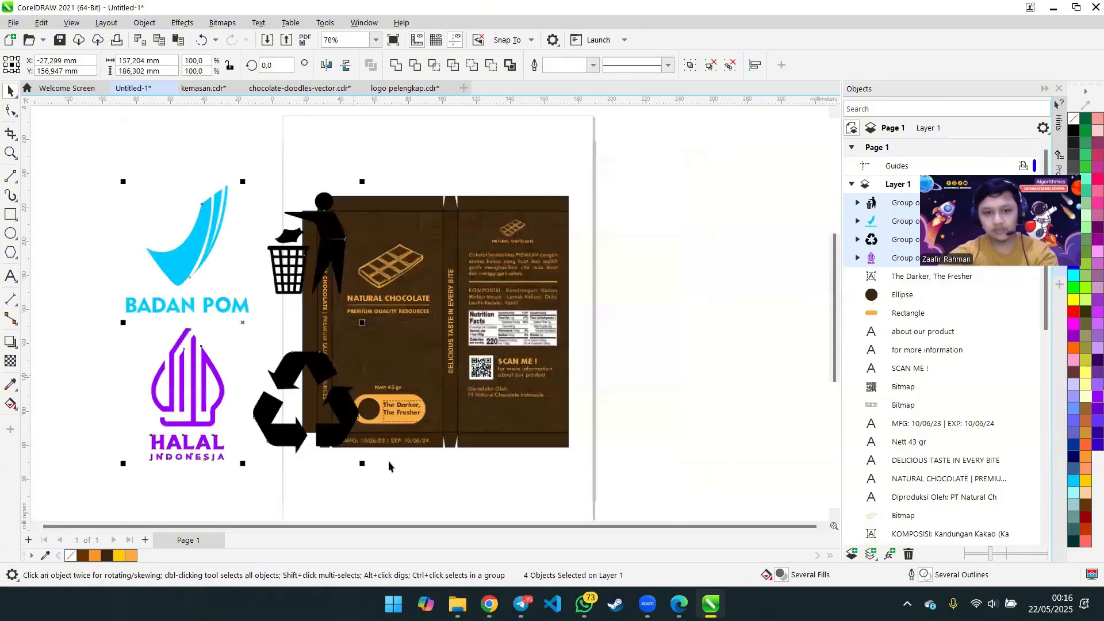
{"action": "left_click_drag", "start_coordinate": [363, 465], "coordinate": [219, 397]}
{"action": "left_click", "coordinate": [230, 448]}
- Fill all four icons with the packaging's light orange, #FBAE41
{"action": "left_click_drag", "start_coordinate": [104, 167], "coordinate": [254, 379]}
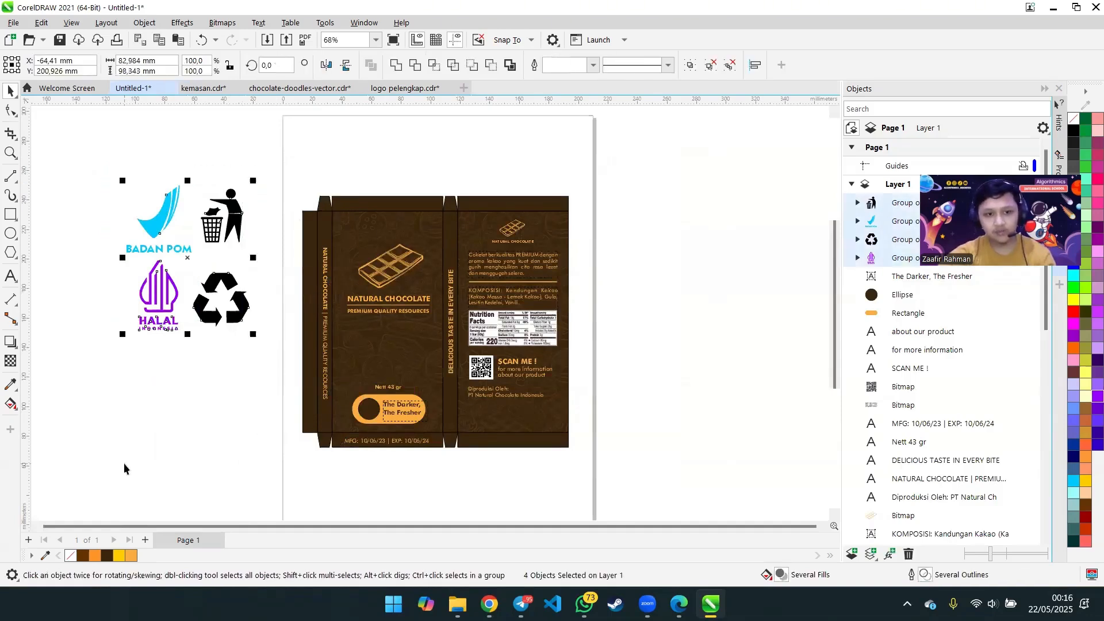
{"action": "left_click", "coordinate": [131, 556]}
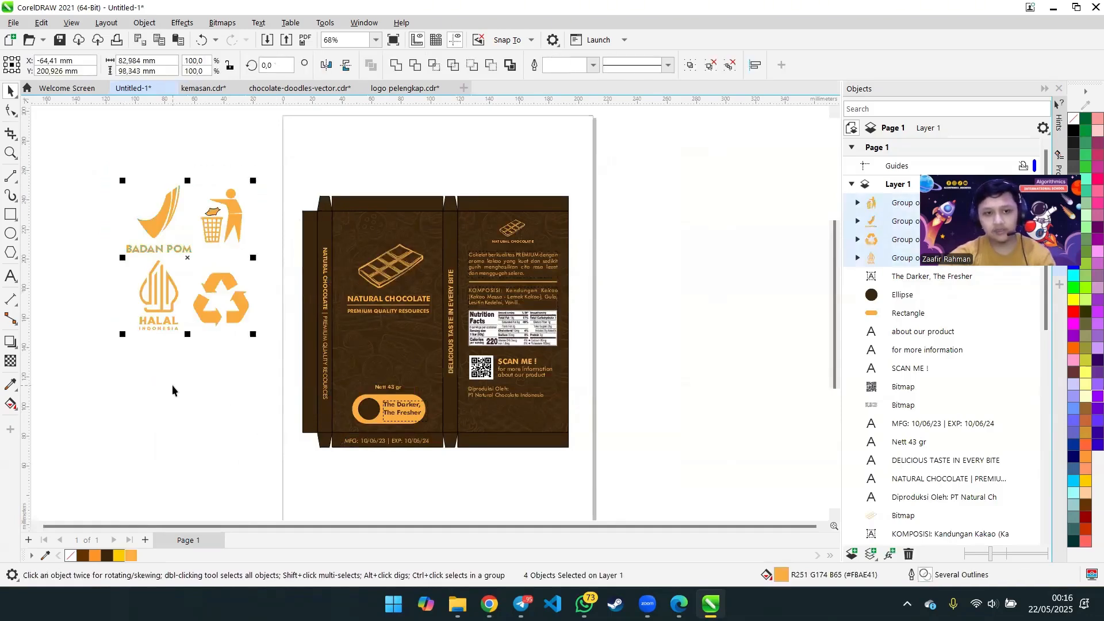
{"action": "left_click", "coordinate": [198, 388]}
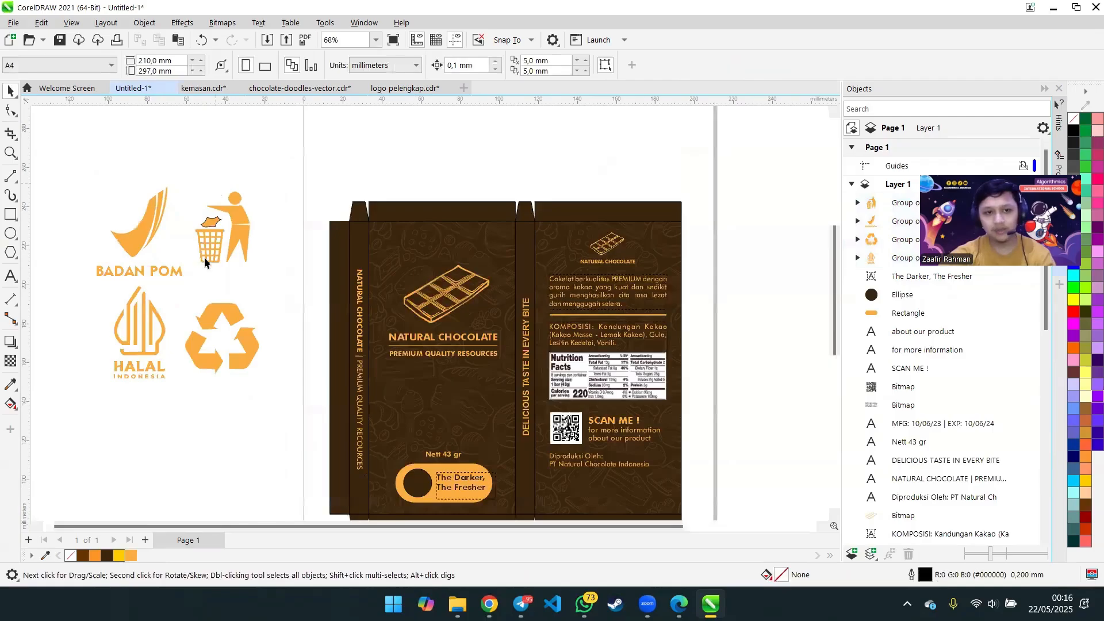
- Examine the recolored litter-bin icon up close, especially the edge of the paper scrap above the bin
{"action": "scroll", "coordinate": [213, 247], "scroll_direction": "up", "scroll_amount": 5}
{"action": "scroll", "coordinate": [240, 333], "scroll_direction": "down", "scroll_amount": 1}
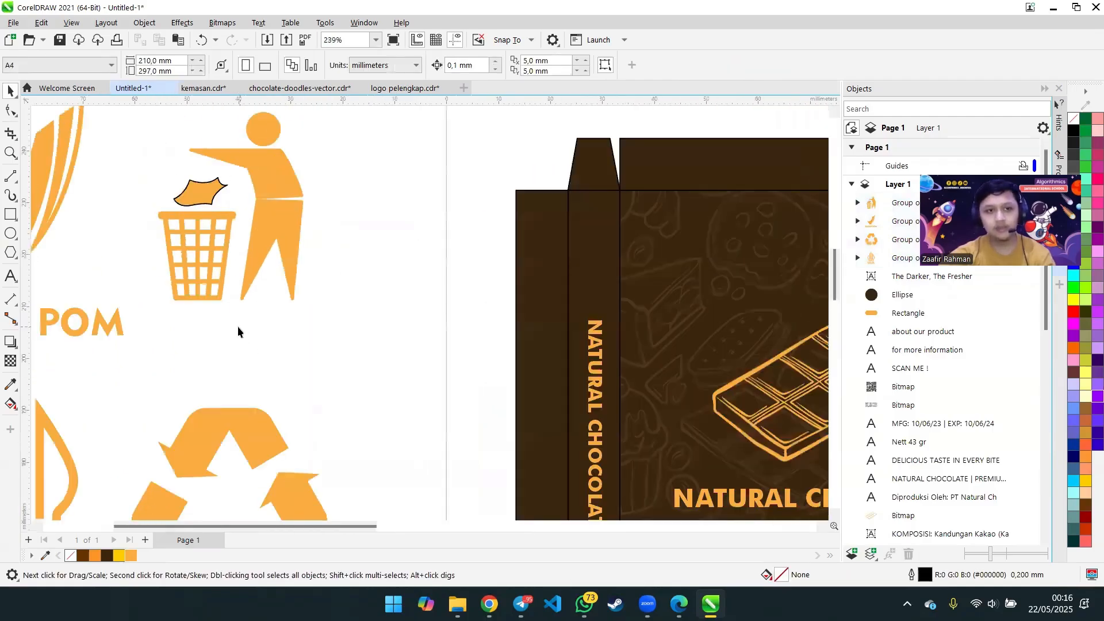
{"action": "left_click", "coordinate": [205, 196]}
{"action": "scroll", "coordinate": [227, 256], "scroll_direction": "down", "scroll_amount": 4}
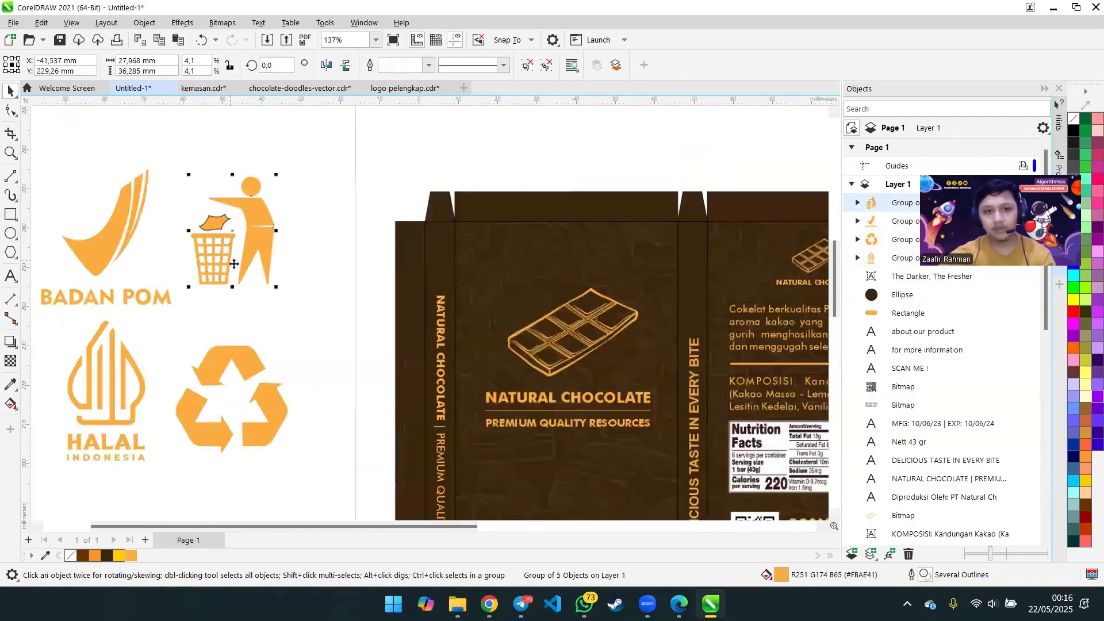
{"action": "left_click", "coordinate": [224, 418]}
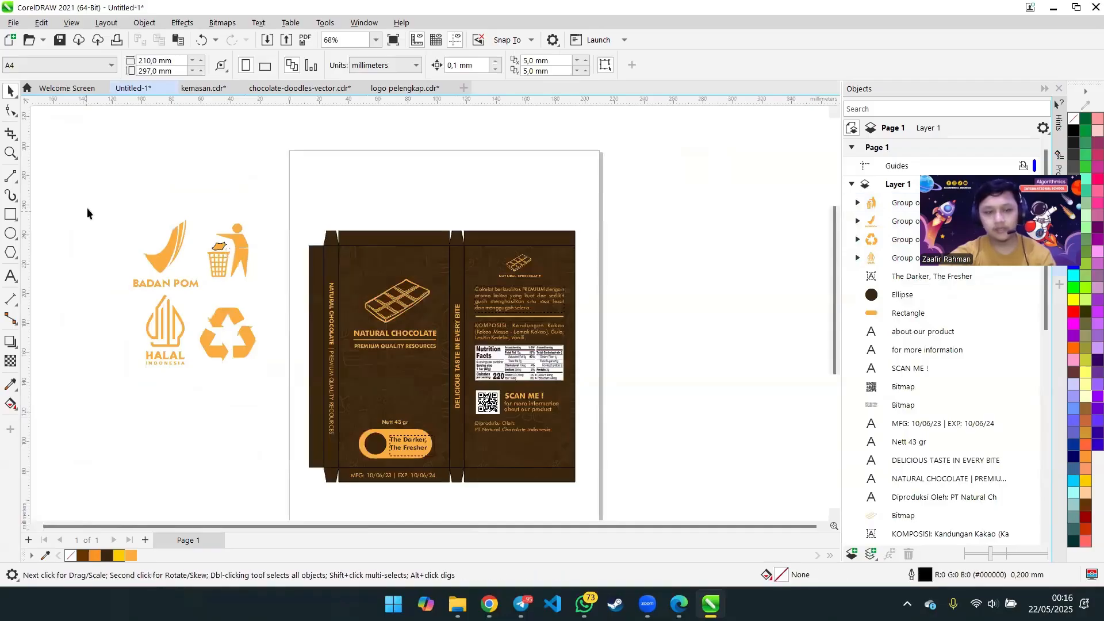
{"action": "left_click_drag", "start_coordinate": [103, 200], "coordinate": [257, 383]}
{"action": "left_click", "coordinate": [192, 422]}
{"action": "scroll", "coordinate": [218, 255], "scroll_direction": "up", "scroll_amount": 4}
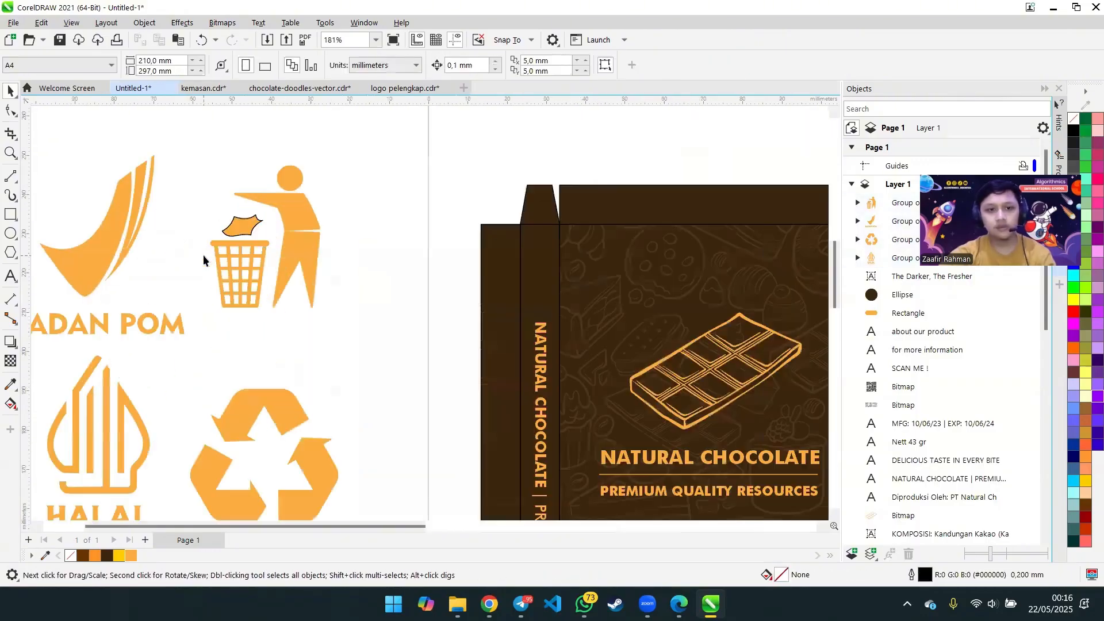
{"action": "scroll", "coordinate": [262, 241], "scroll_direction": "up", "scroll_amount": 4}
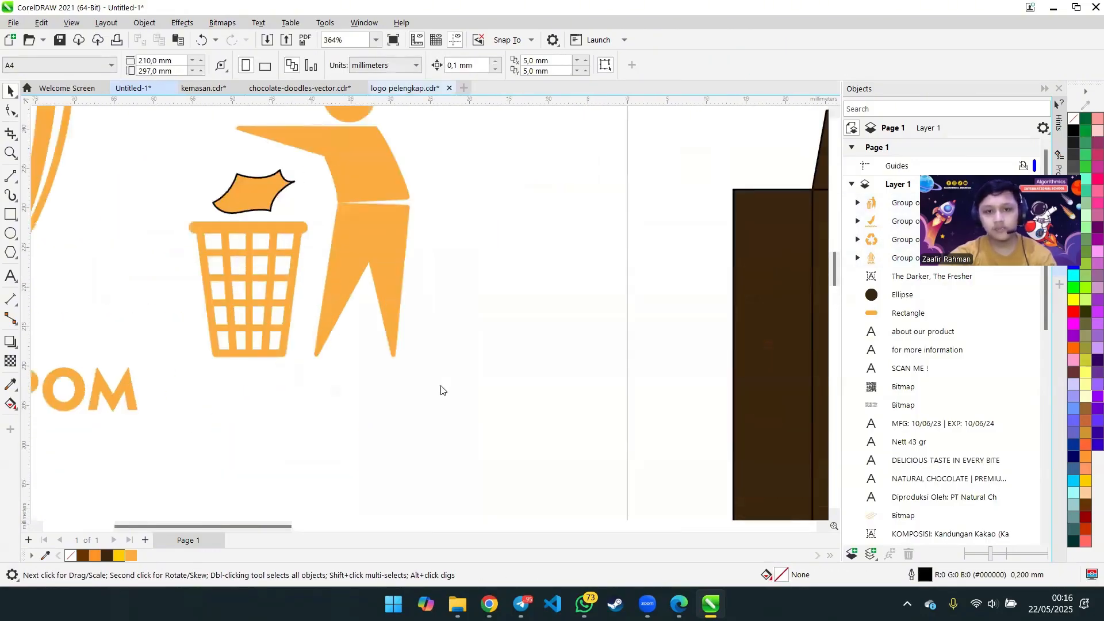
- Remove the outline from the paper-scrap curve inside the litter-bin icon's group in logo pelengkap.cdr
{"action": "left_click", "coordinate": [405, 88]}
{"action": "scroll", "coordinate": [494, 230], "scroll_direction": "up", "scroll_amount": 2}
{"action": "scroll", "coordinate": [493, 231], "scroll_direction": "up", "scroll_amount": 8}
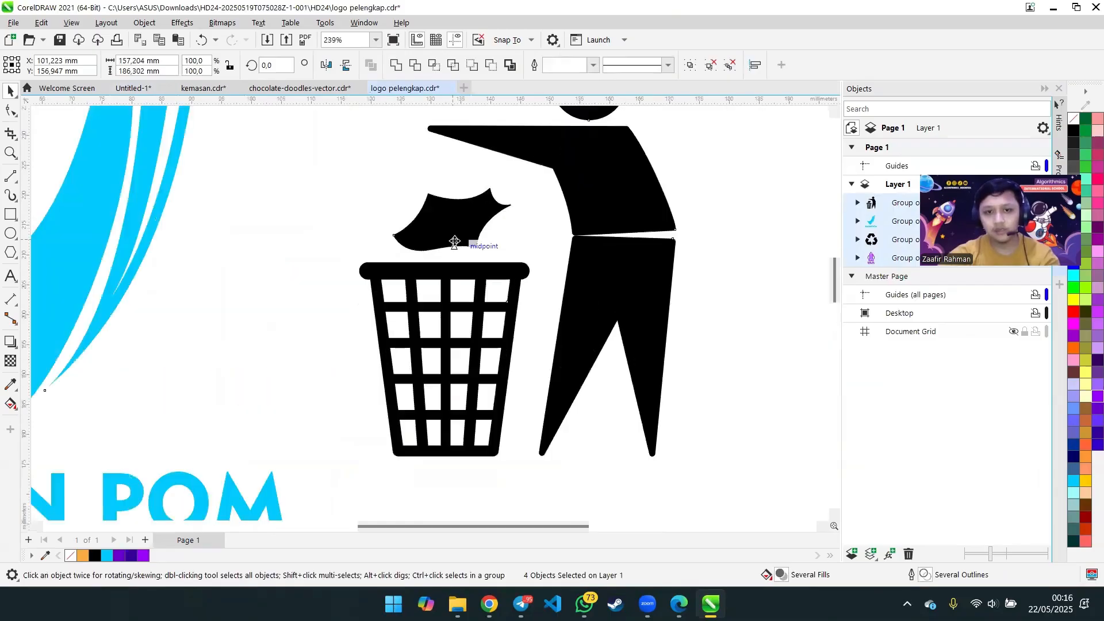
{"action": "left_click", "coordinate": [482, 249]}
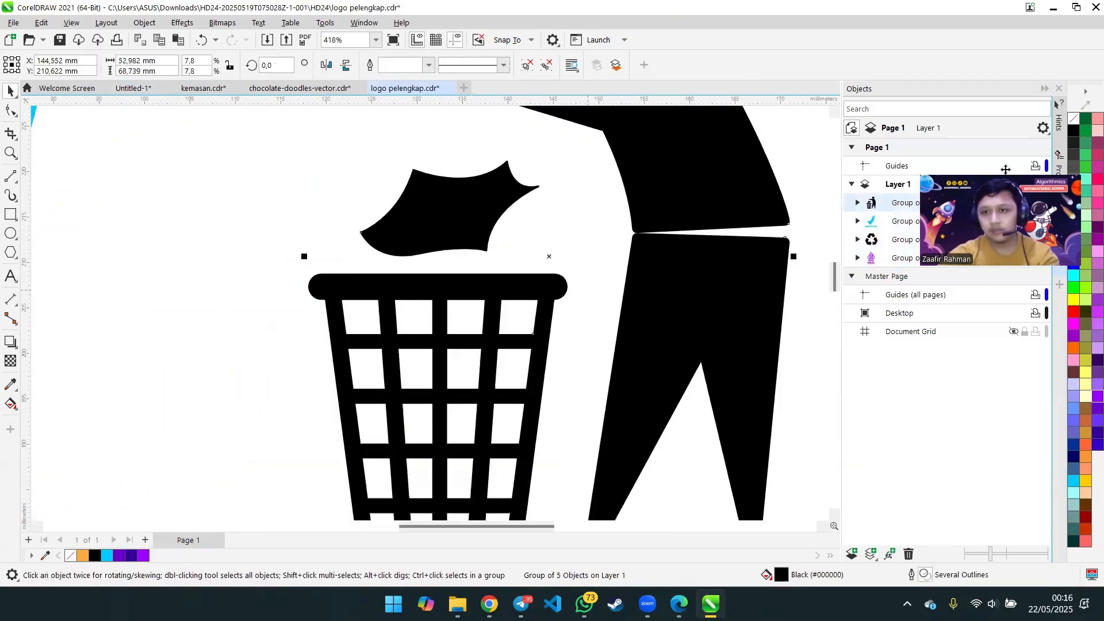
{"action": "left_click", "coordinate": [857, 203]}
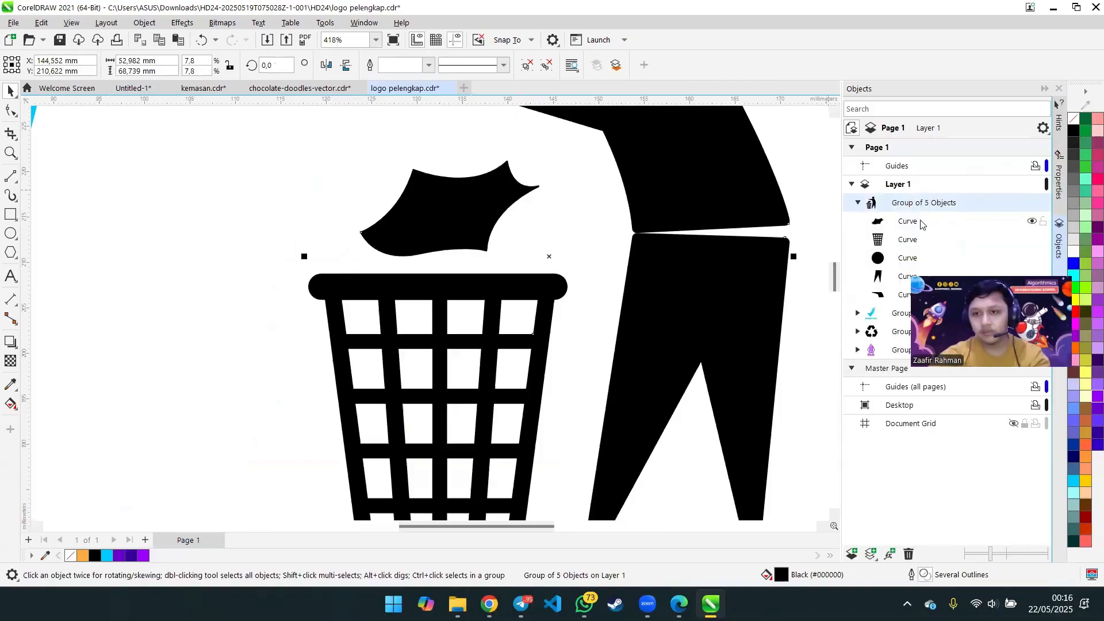
{"action": "left_click", "coordinate": [921, 222]}
{"action": "right_click", "coordinate": [64, 556]}
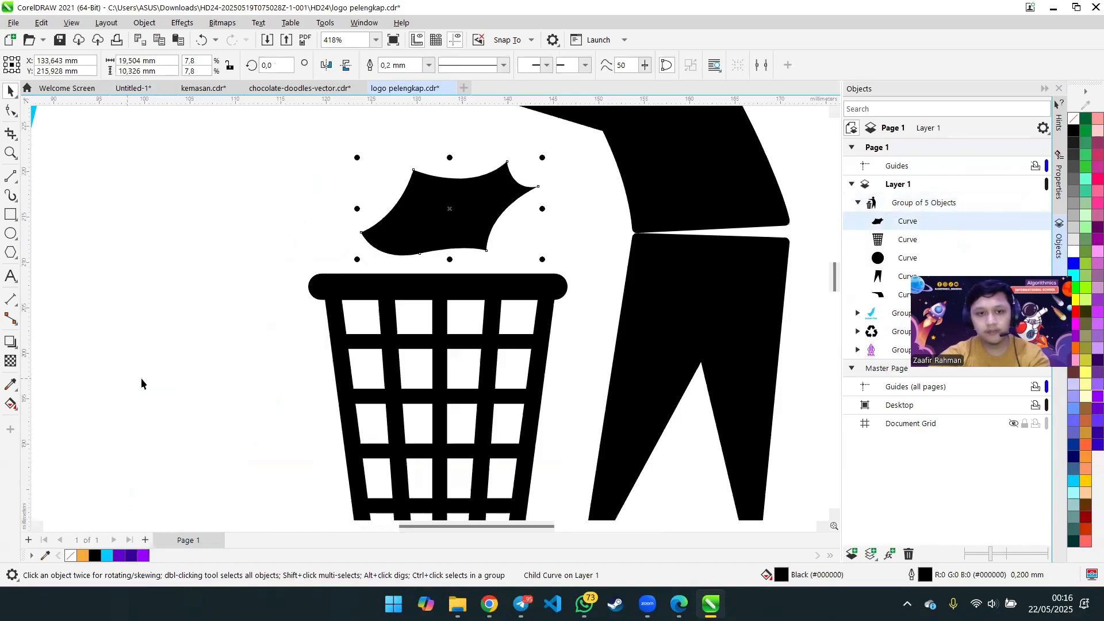
{"action": "left_click", "coordinate": [140, 377]}
{"action": "scroll", "coordinate": [172, 345], "scroll_direction": "down", "scroll_amount": 5}
{"action": "scroll", "coordinate": [153, 375], "scroll_direction": "down", "scroll_amount": 2}
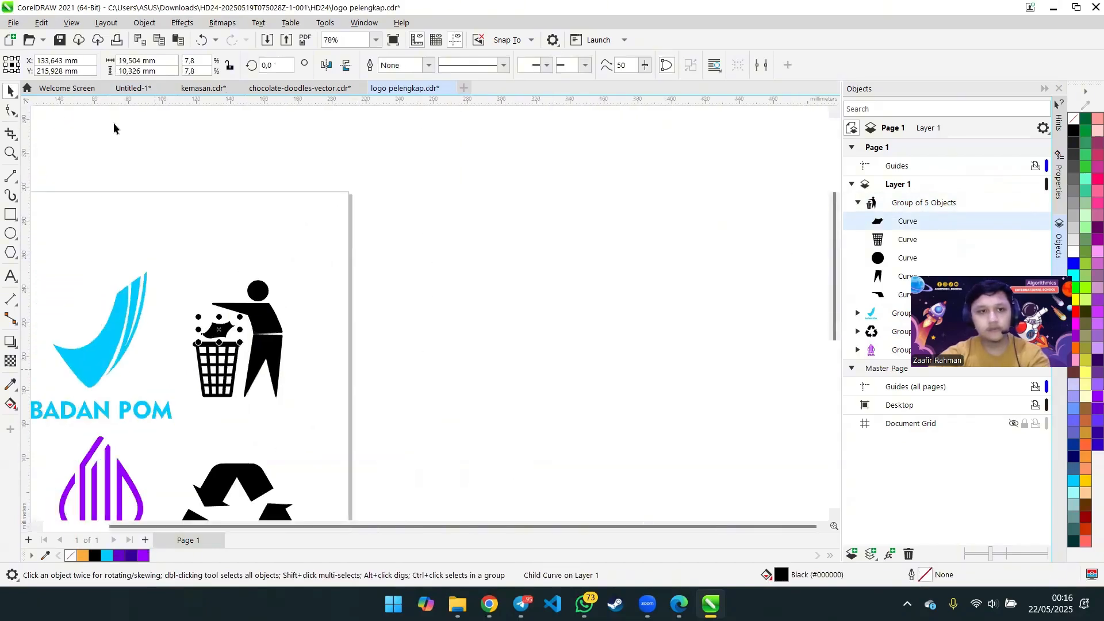
- Compare with the icon in Untitled-1 and save logo pelengkap.cdr
{"action": "left_click", "coordinate": [132, 88]}
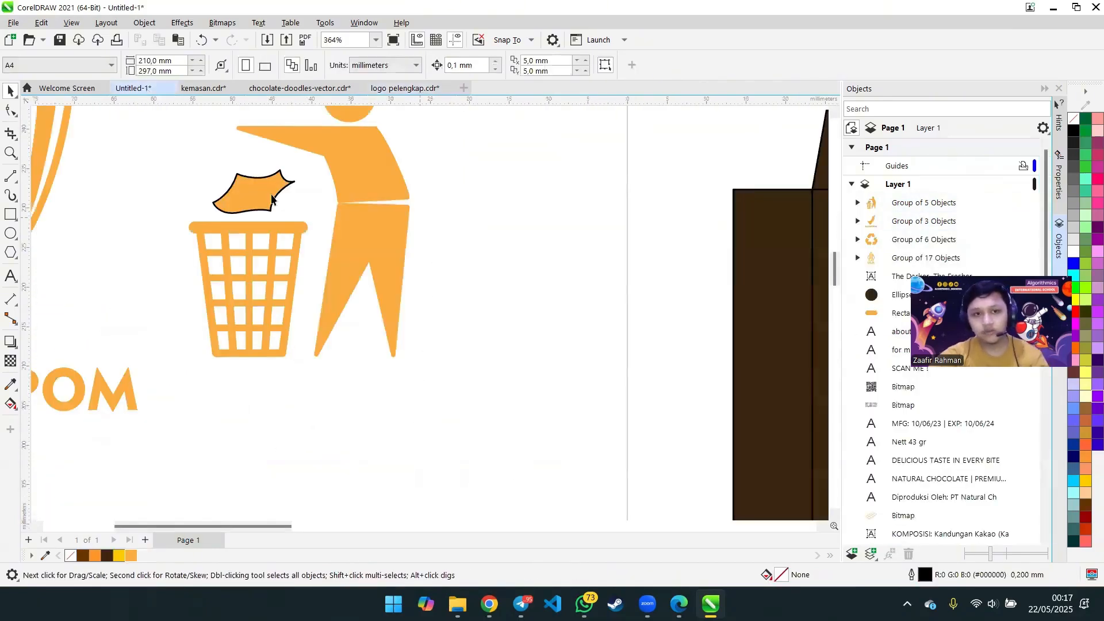
{"action": "left_click", "coordinate": [404, 88]}
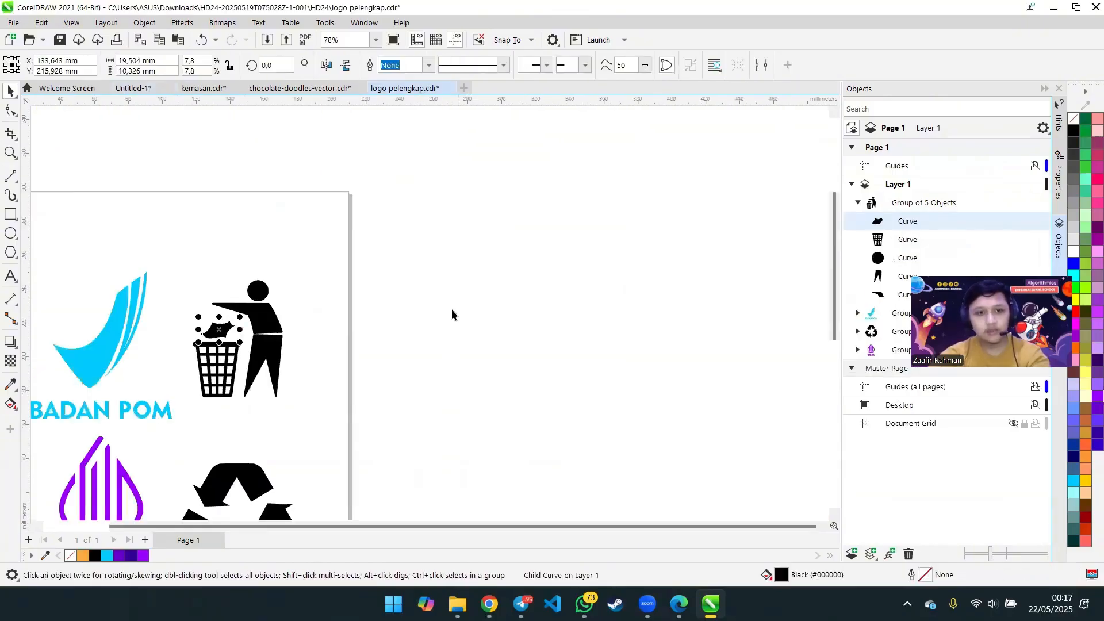
{"action": "key", "text": "ctrl+s"}
- In Untitled-1, remove the outline from the paper-scrap curve inside the litter-bin icon's group
{"action": "left_click", "coordinate": [131, 92]}
{"action": "scroll", "coordinate": [208, 183], "scroll_direction": "up", "scroll_amount": 4}
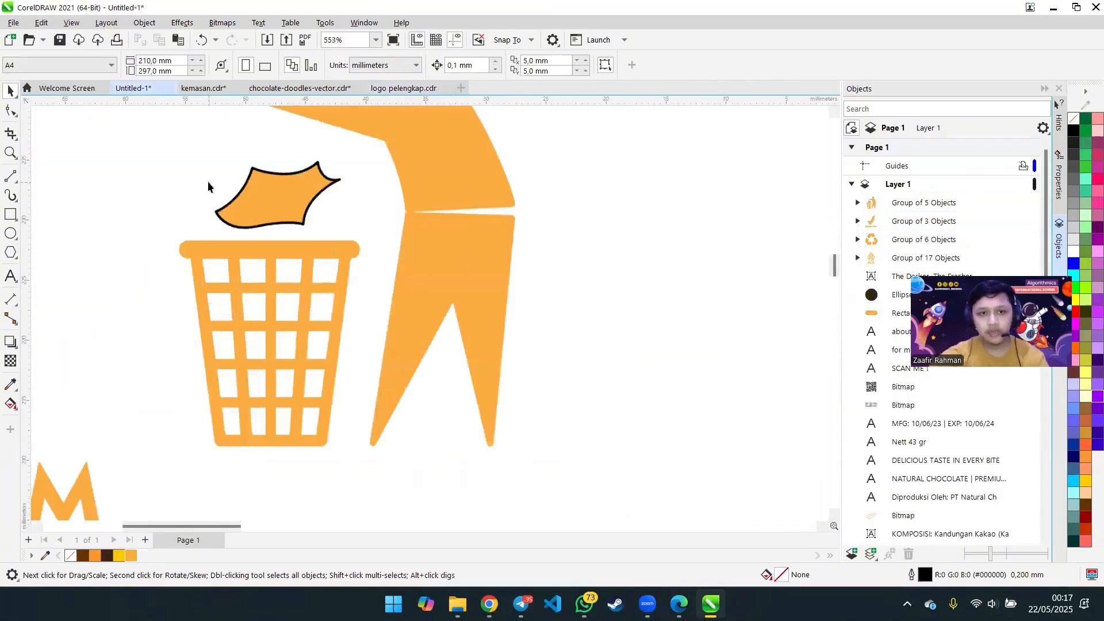
{"action": "left_click", "coordinate": [309, 200]}
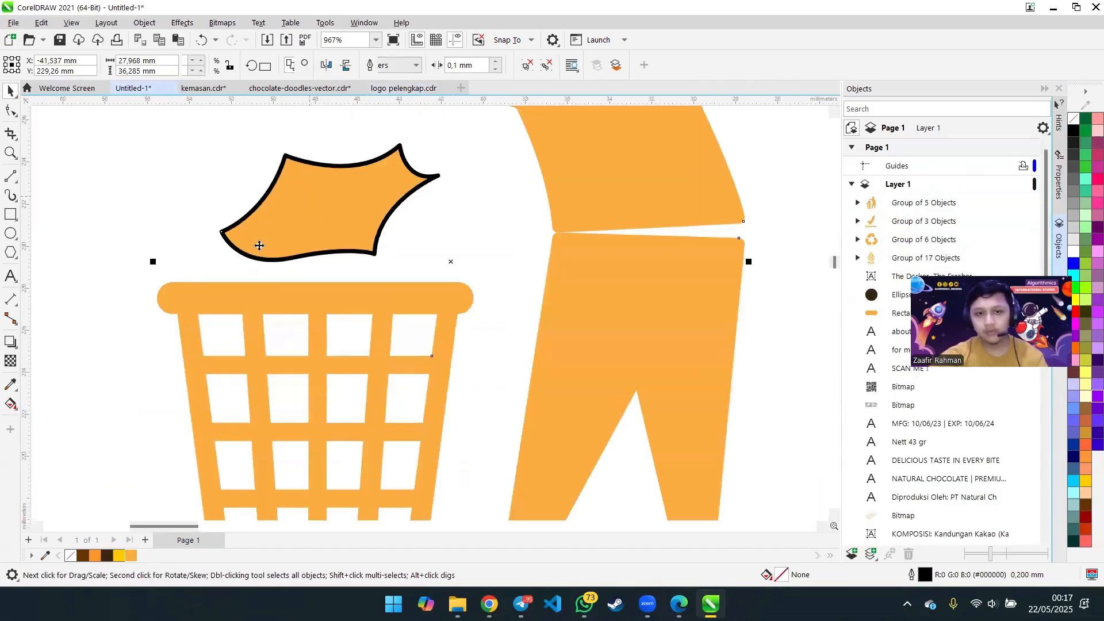
{"action": "left_click", "coordinate": [306, 193]}
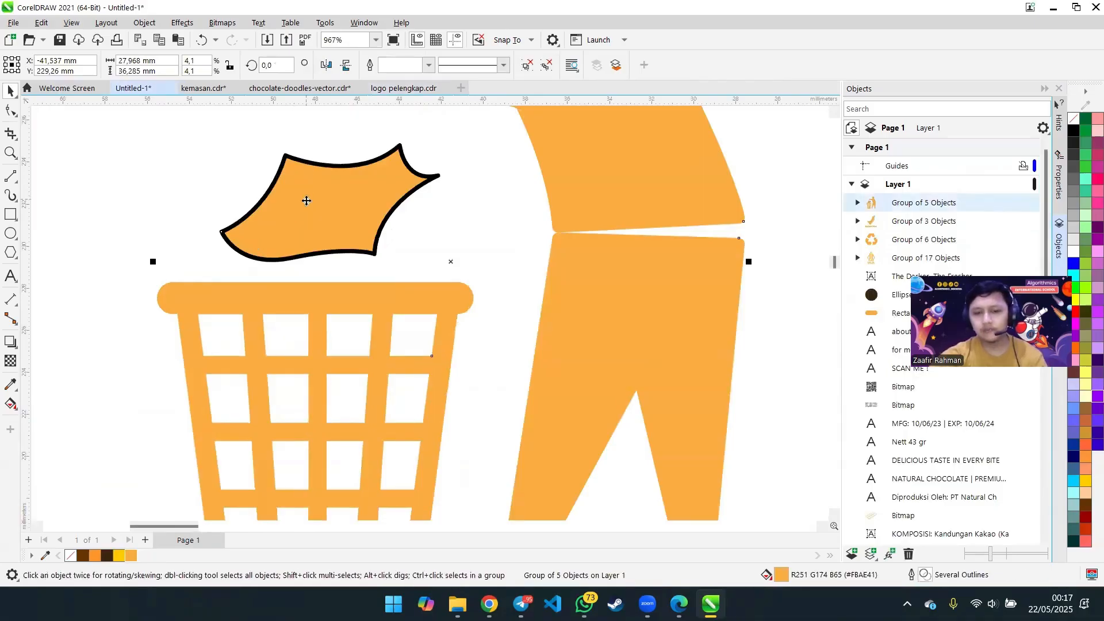
{"action": "left_click", "coordinate": [856, 202]}
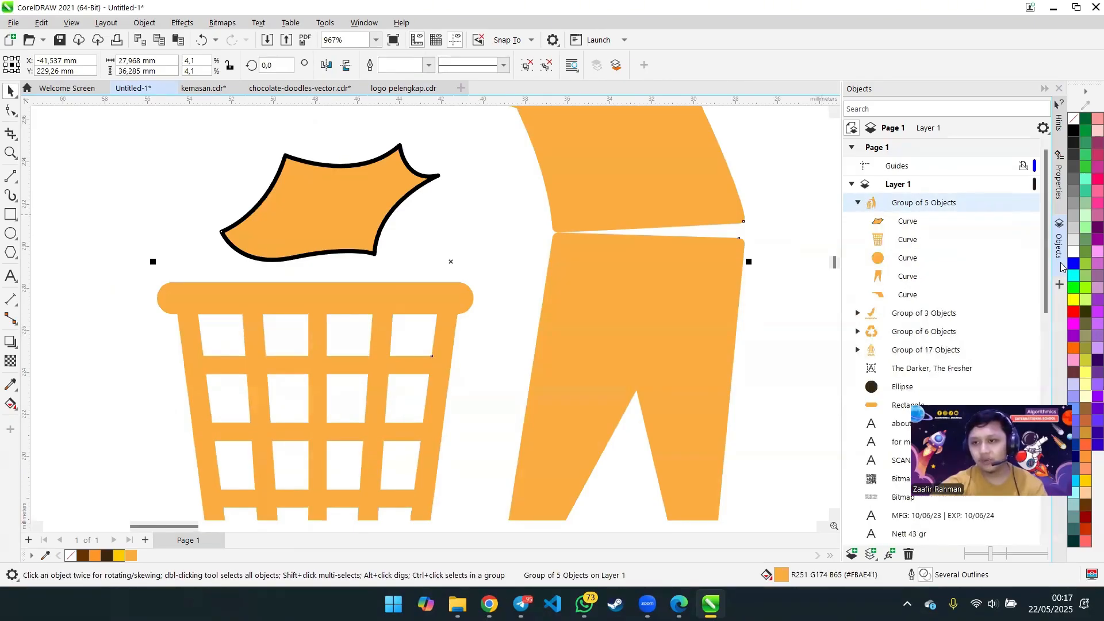
{"action": "left_click", "coordinate": [878, 227]}
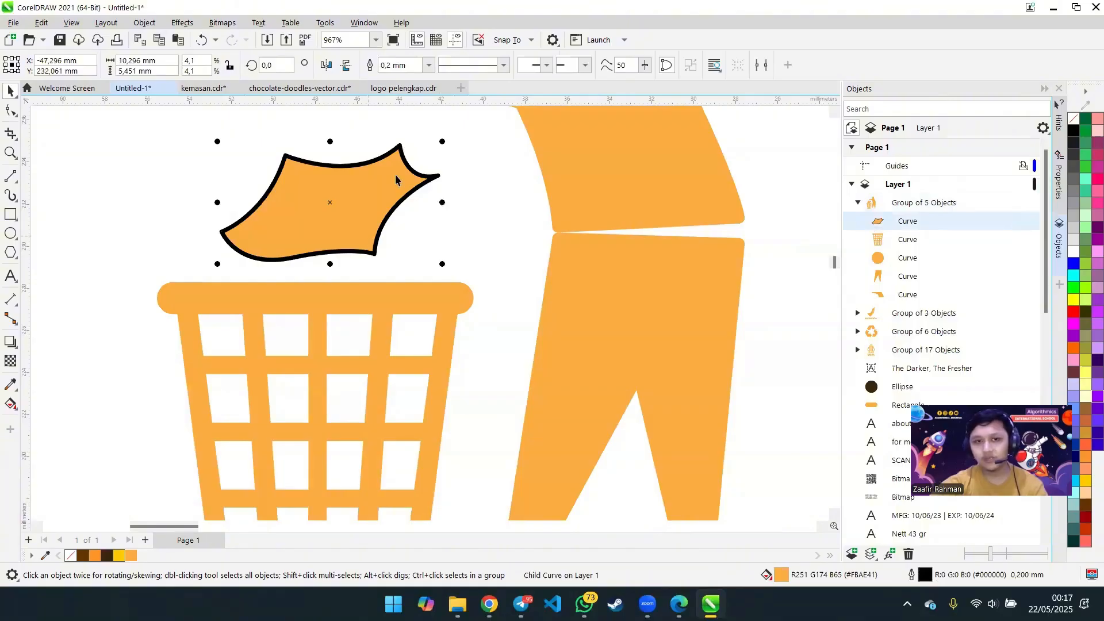
{"action": "right_click", "coordinate": [70, 556]}
{"action": "left_click", "coordinate": [89, 377]}
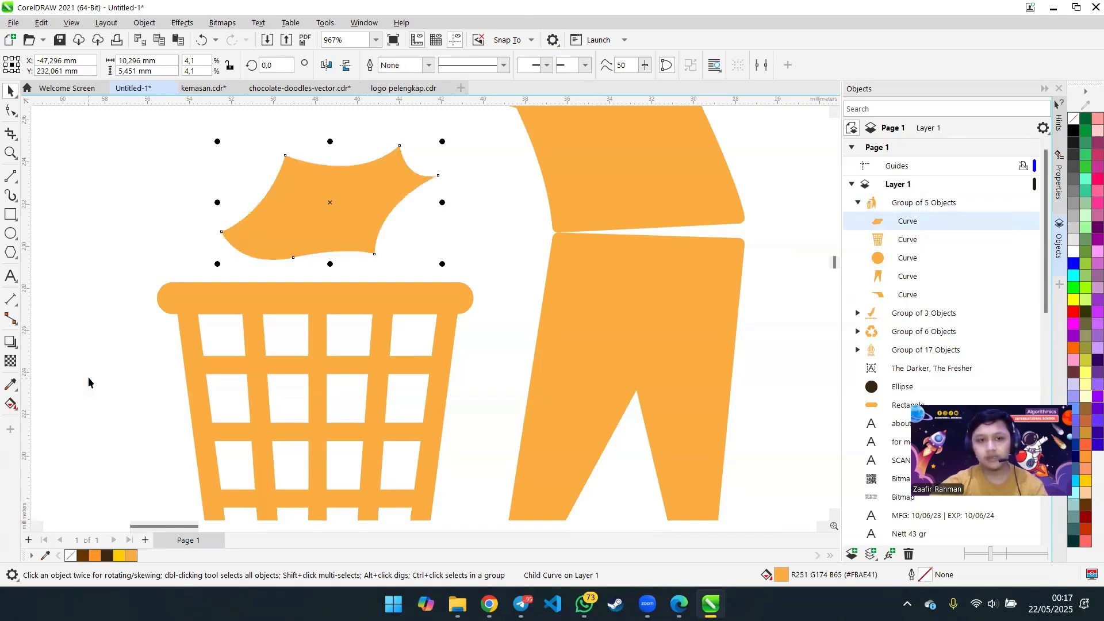
- Scale all four certification and recycling icons down together to about 37 by 43 mm
{"action": "scroll", "coordinate": [84, 367], "scroll_direction": "down", "scroll_amount": 5}
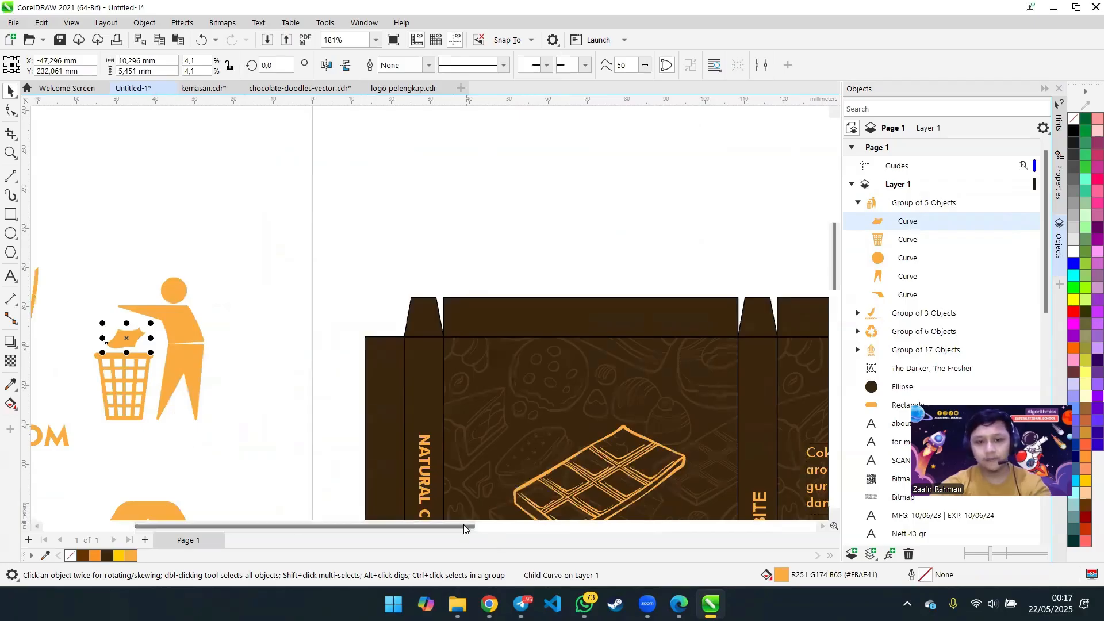
{"action": "scroll", "coordinate": [329, 419], "scroll_direction": "down", "scroll_amount": 2}
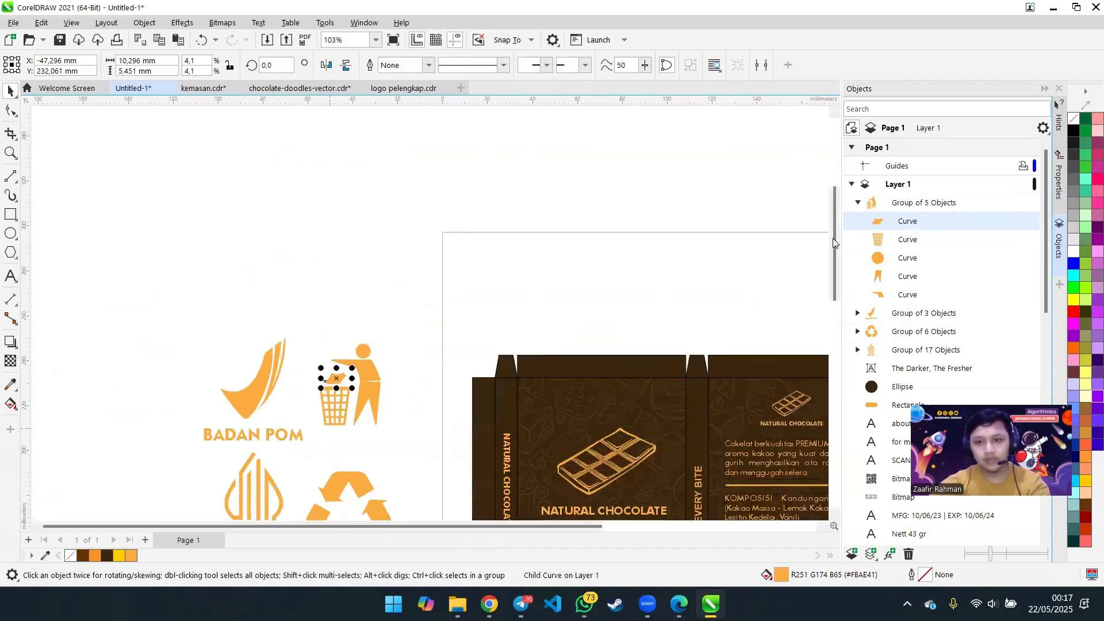
{"action": "left_click_drag", "start_coordinate": [835, 236], "coordinate": [838, 273]}
{"action": "left_click_drag", "start_coordinate": [170, 167], "coordinate": [426, 460]}
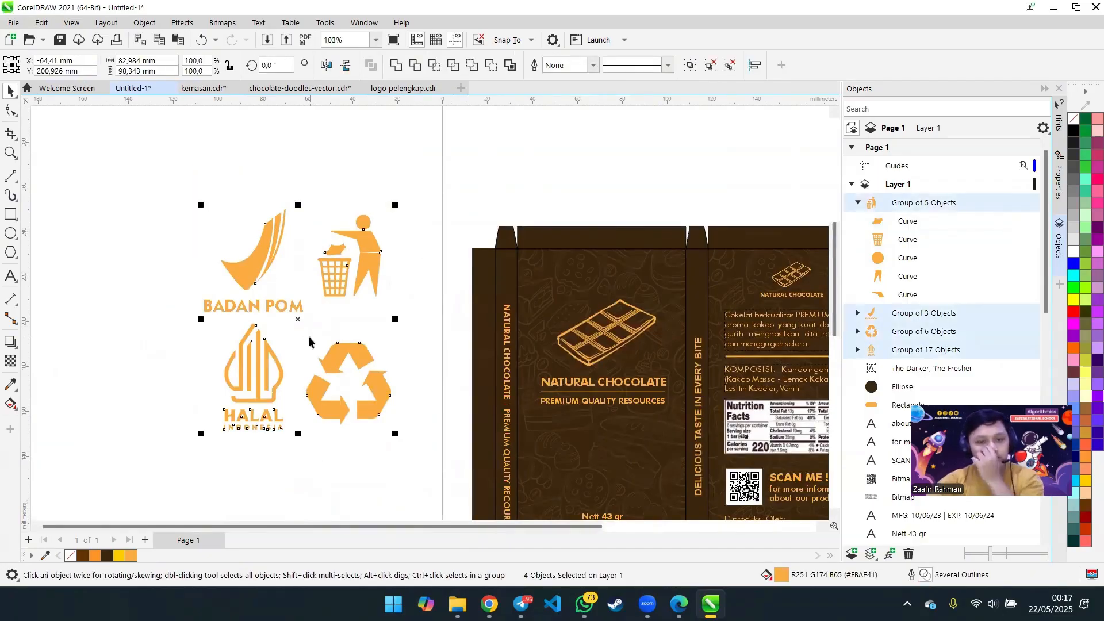
{"action": "scroll", "coordinate": [309, 342], "scroll_direction": "down", "scroll_amount": 2}
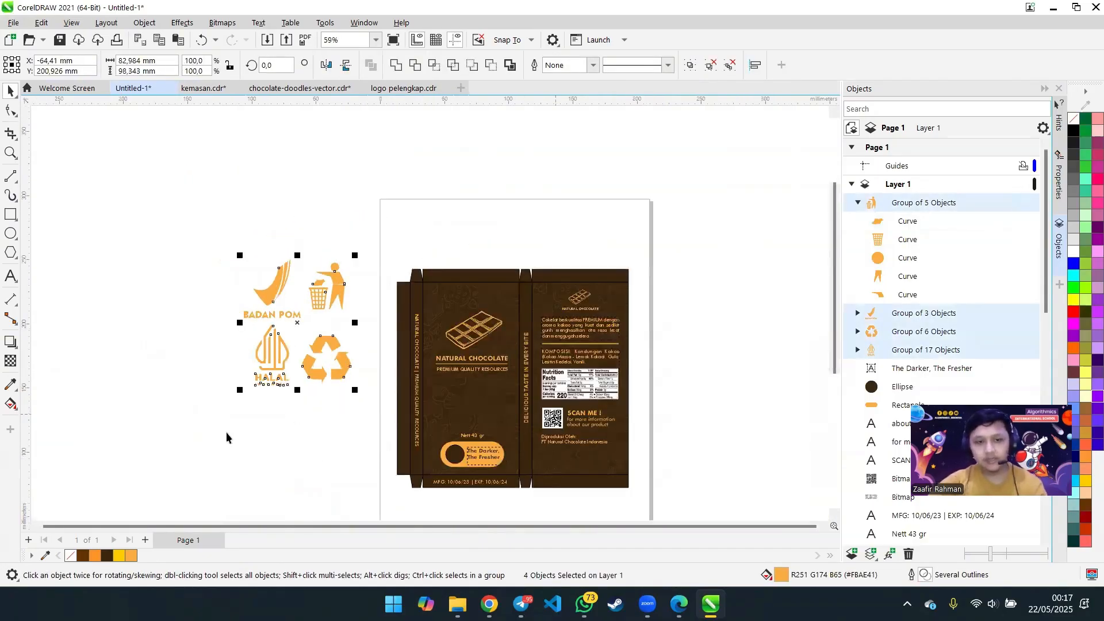
{"action": "left_click_drag", "start_coordinate": [353, 257], "coordinate": [291, 320]}
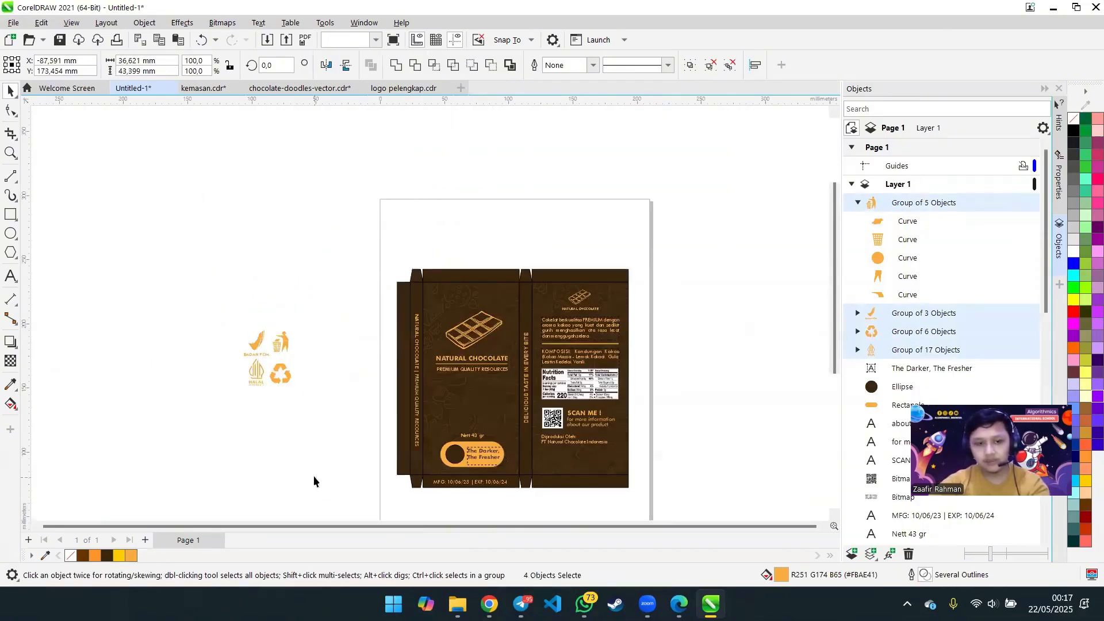
{"action": "left_click", "coordinate": [313, 475]}
- Arrange the icons in a single row in the order recycling, litter bin, BADAN POM and halal, shrinking the halal logo slightly
{"action": "left_click", "coordinate": [257, 348]}
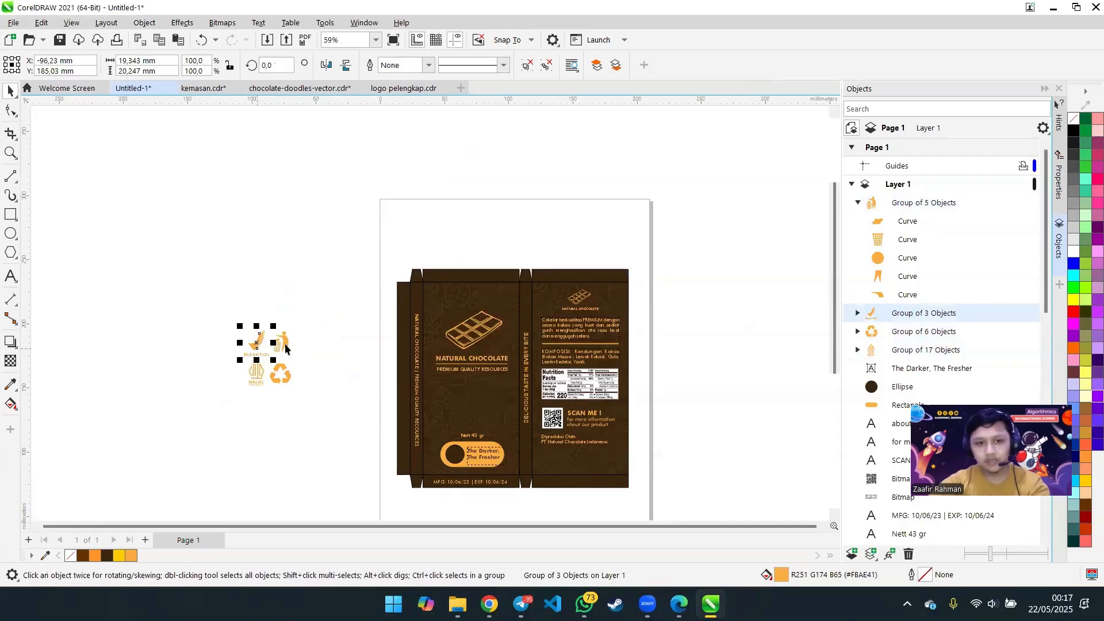
{"action": "left_click_drag", "start_coordinate": [285, 375], "coordinate": [179, 376]}
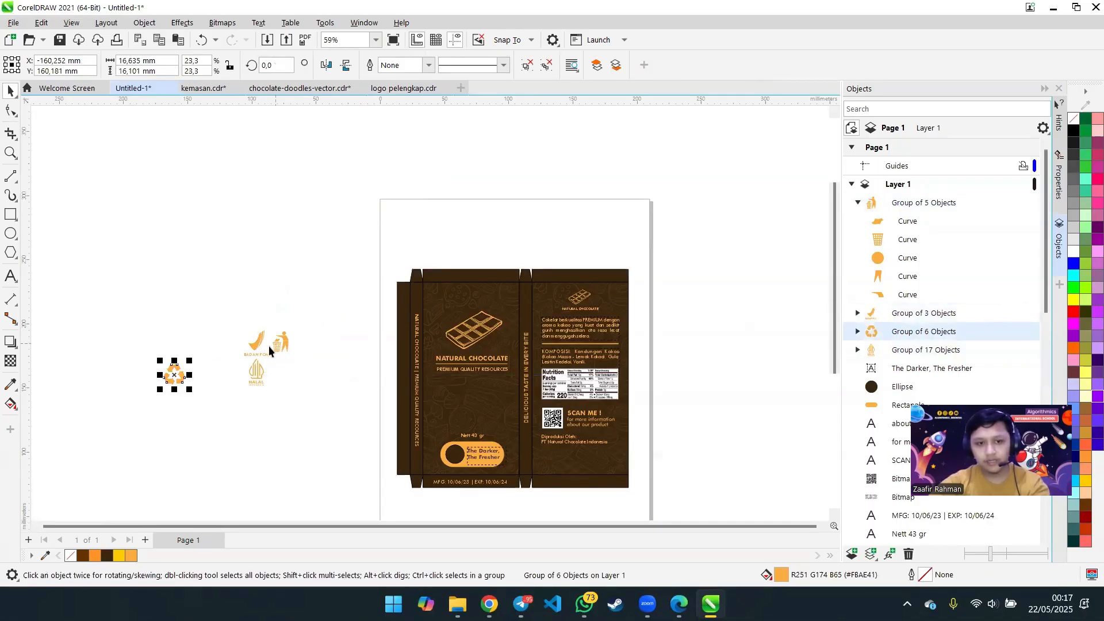
{"action": "left_click_drag", "start_coordinate": [257, 345], "coordinate": [203, 376]}
{"action": "left_click_drag", "start_coordinate": [204, 379], "coordinate": [201, 376]}
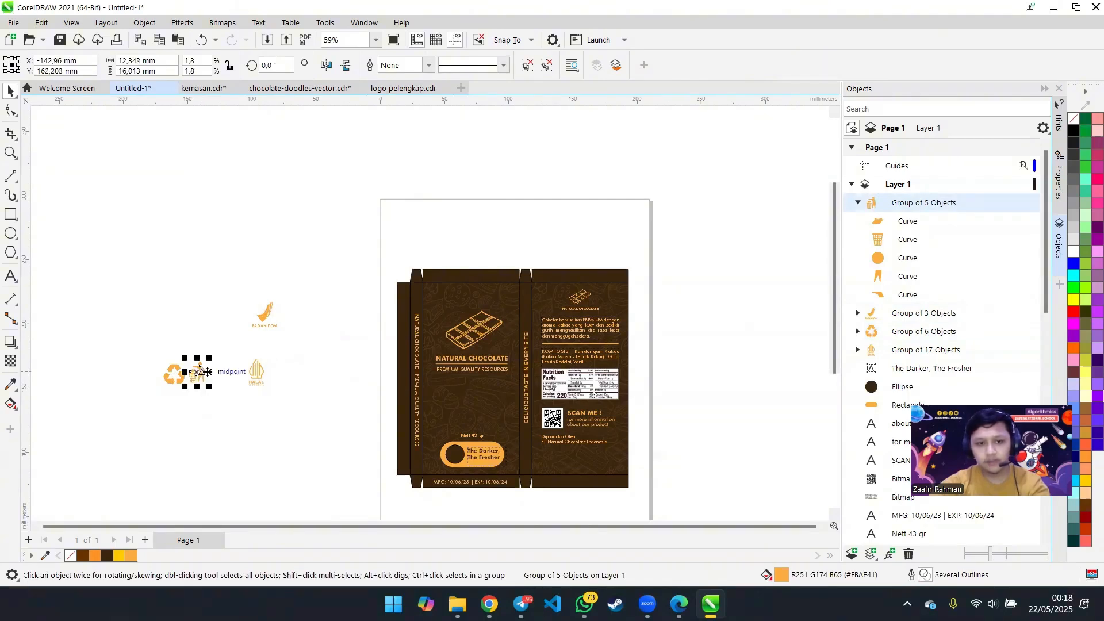
{"action": "left_click_drag", "start_coordinate": [264, 315], "coordinate": [216, 398]}
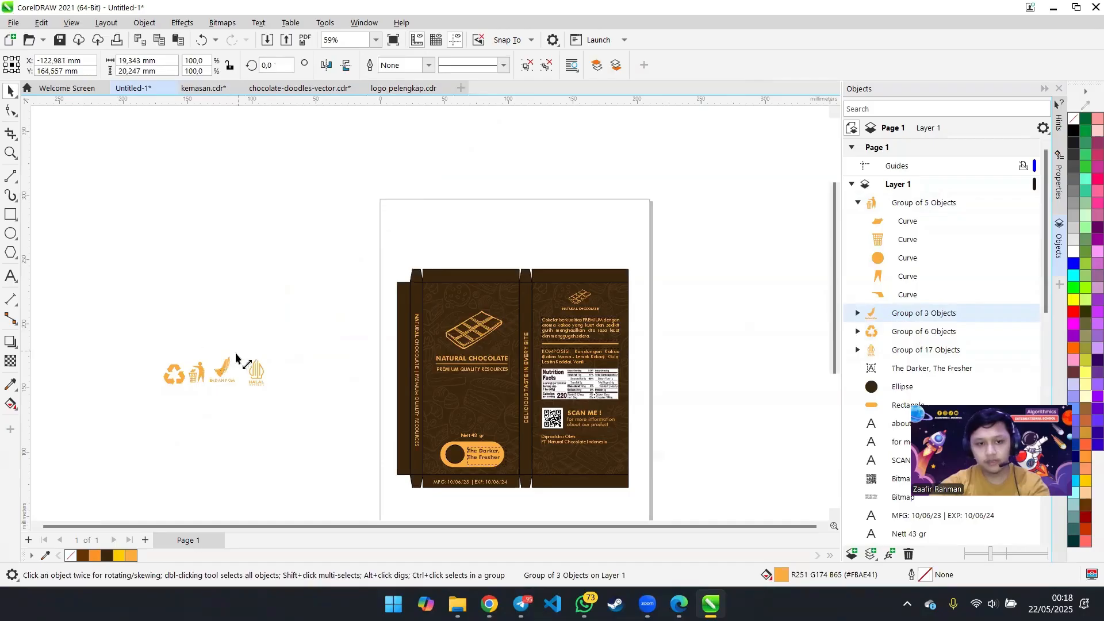
{"action": "left_click", "coordinate": [257, 371]}
{"action": "mouse_move", "coordinate": [257, 370]}
{"action": "left_mouse_down"}
{"action": "mouse_move", "coordinate": [245, 367]}
{"action": "mouse_move", "coordinate": [260, 355]}
{"action": "left_mouse_up"}
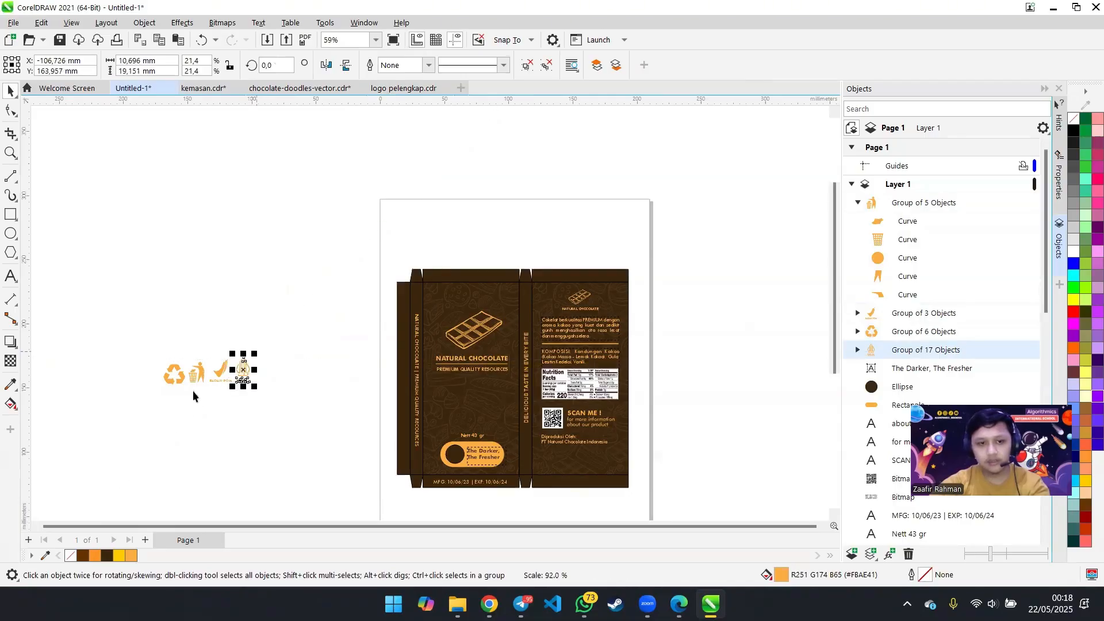
- Place the icon row on the back panel below the producer text and scale it to about 54 by 17 mm
{"action": "scroll", "coordinate": [192, 392], "scroll_direction": "up", "scroll_amount": 1}
{"action": "left_click", "coordinate": [123, 326]}
{"action": "left_click_drag", "start_coordinate": [113, 318], "coordinate": [248, 413]}
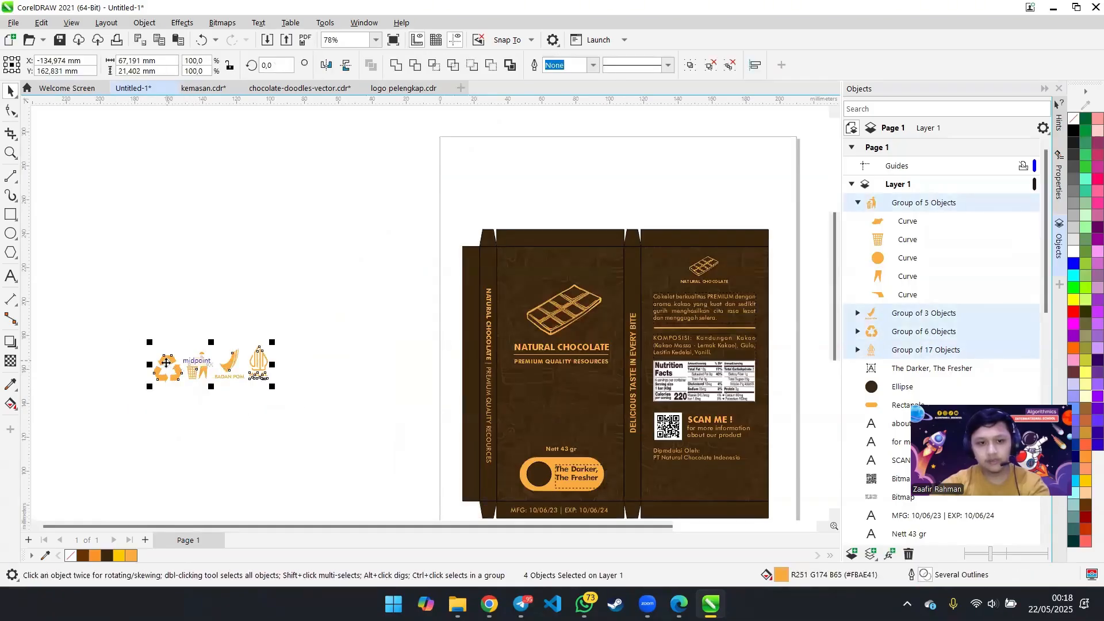
{"action": "left_click_drag", "start_coordinate": [166, 363], "coordinate": [660, 479]}
{"action": "mouse_move", "coordinate": [767, 458]}
{"action": "left_mouse_down"}
{"action": "mouse_move", "coordinate": [761, 467]}
{"action": "mouse_move", "coordinate": [770, 467]}
{"action": "mouse_move", "coordinate": [751, 466]}
{"action": "left_mouse_up"}
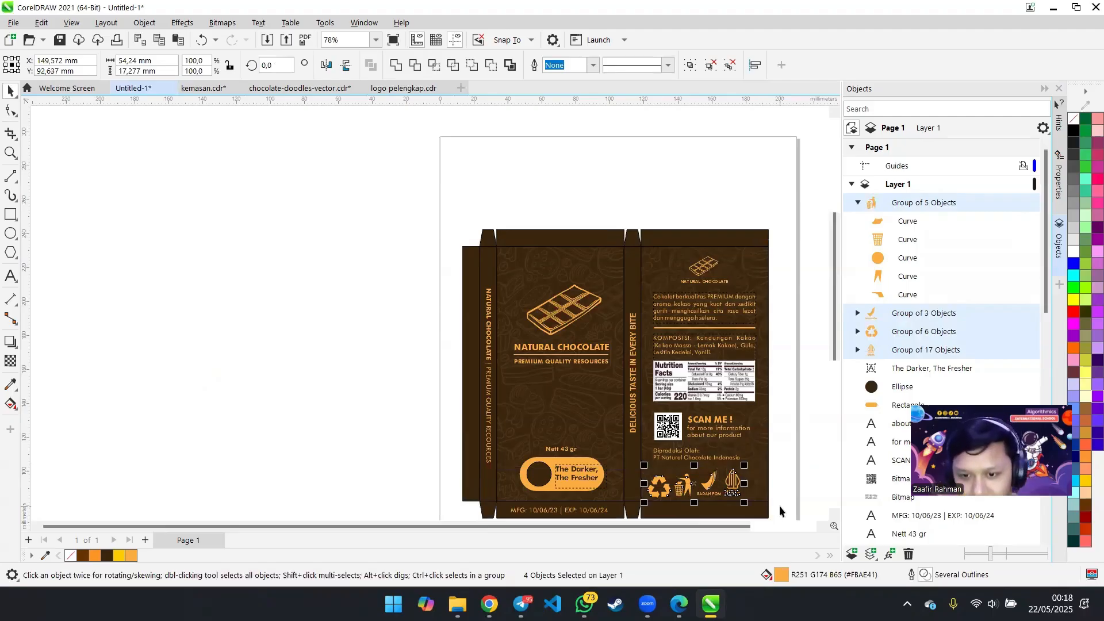
- Nudge the icon row about 5.3 mm right and 1.9 mm up within the back panel
{"action": "key", "text": "Right"}
{"action": "key", "text": "Right"}
{"action": "key", "text": "Right"}
{"action": "key", "text": "Right"}
{"action": "key", "text": "Right"}
{"action": "key", "text": "Right"}
{"action": "key", "text": "Up"}
{"action": "key", "text": "Up"}
{"action": "key", "text": "Up"}
{"action": "key", "text": "Up"}
{"action": "key", "text": "Up"}
{"action": "key", "text": "Up"}
{"action": "key", "text": "Up"}
{"action": "key", "text": "Up"}
{"action": "key", "text": "Up"}
{"action": "key", "text": "Up"}
{"action": "key", "text": "Up"}
{"action": "key", "text": "Up"}
{"action": "key", "text": "Up"}
{"action": "key", "text": "Up"}
{"action": "key", "text": "Up"}
{"action": "key", "text": "Up"}
{"action": "key", "text": "Up"}
{"action": "key", "text": "Up"}
{"action": "key", "text": "Up"}
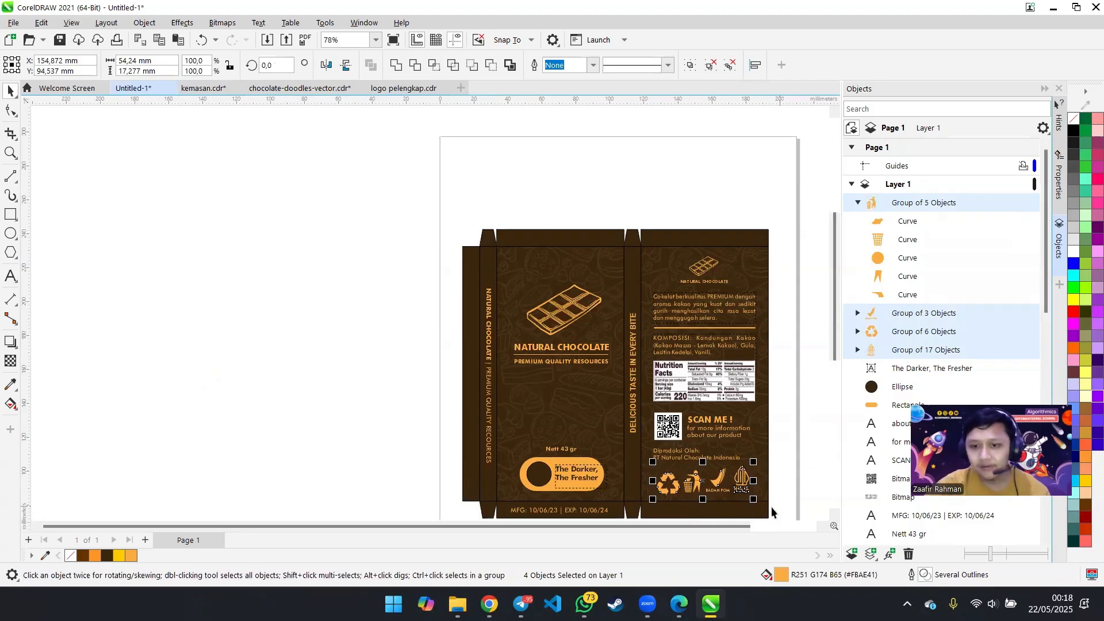
- Nudge the halal logo down by about 0.5 mm to line it up with the BADAN POM logo
{"action": "scroll", "coordinate": [771, 506], "scroll_direction": "up", "scroll_amount": 3}
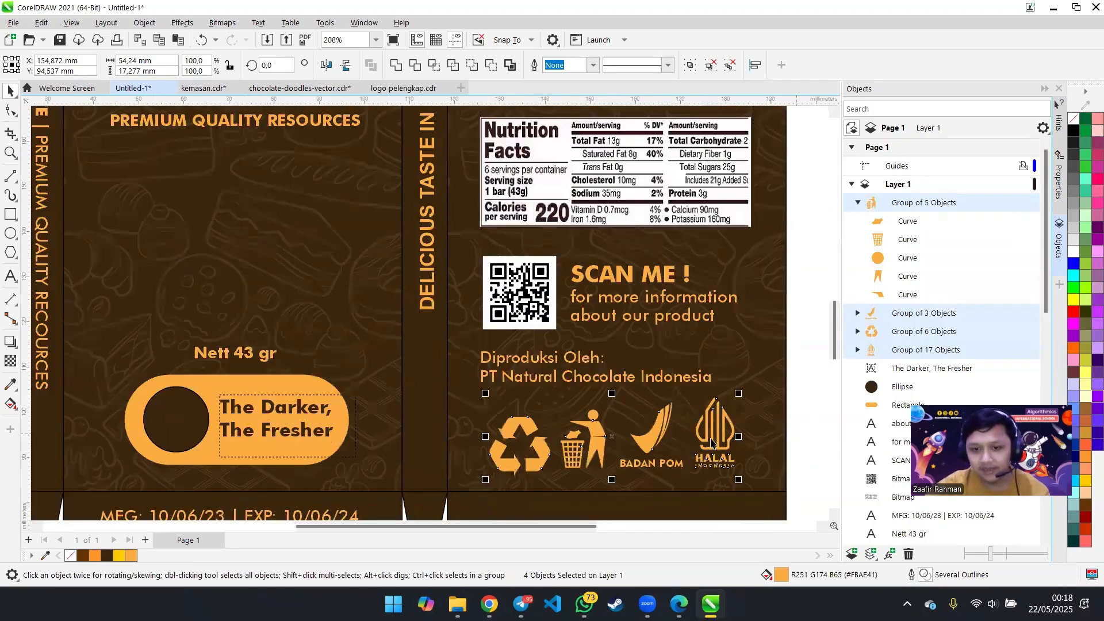
{"action": "left_click", "coordinate": [711, 443]}
{"action": "key", "text": "Down"}
{"action": "key", "text": "Down"}
{"action": "key", "text": "Down"}
{"action": "key", "text": "Down"}
{"action": "key", "text": "Down"}
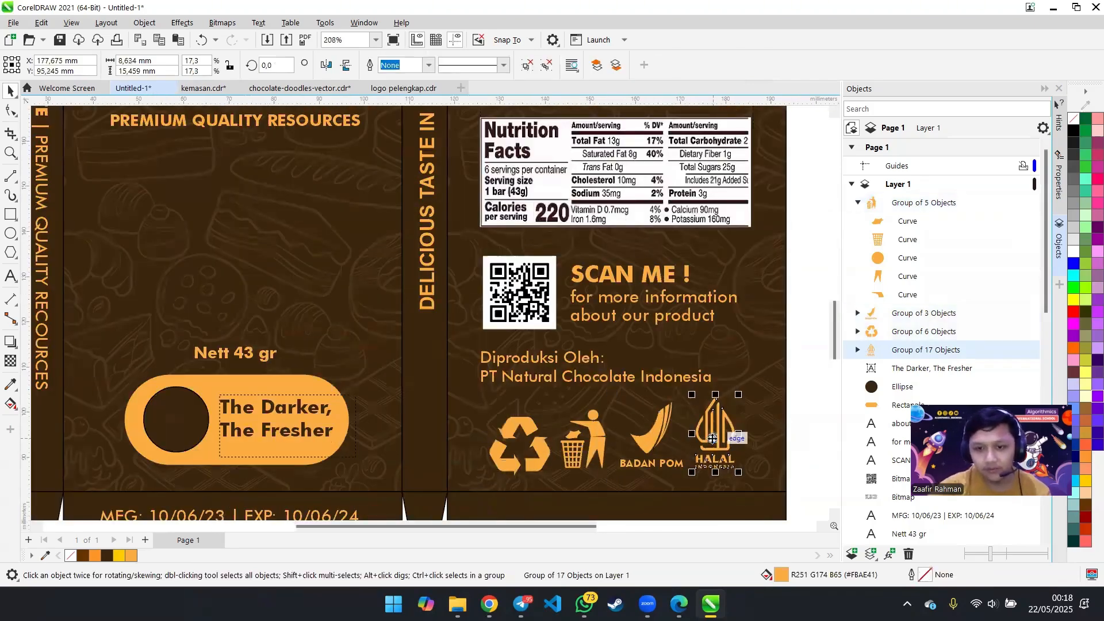
{"action": "left_click", "coordinate": [664, 437]}
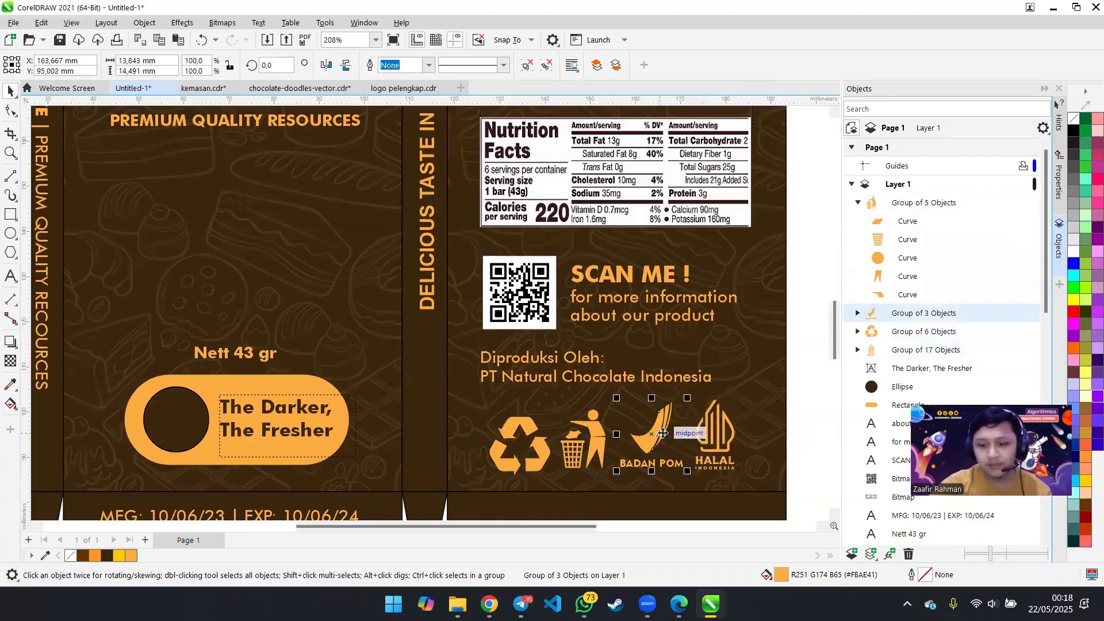
{"action": "left_click", "coordinate": [796, 399]}
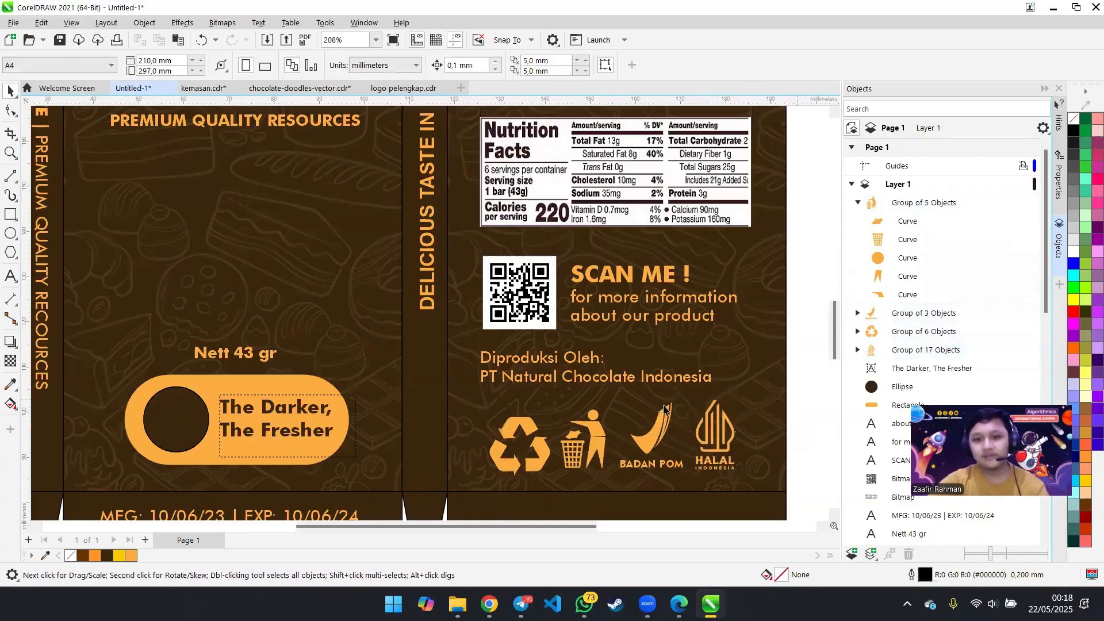
- Compare the whole packaging layout with the kemasan.cdr reference
{"action": "scroll", "coordinate": [657, 404], "scroll_direction": "down", "scroll_amount": 4}
{"action": "left_click", "coordinate": [203, 88]}
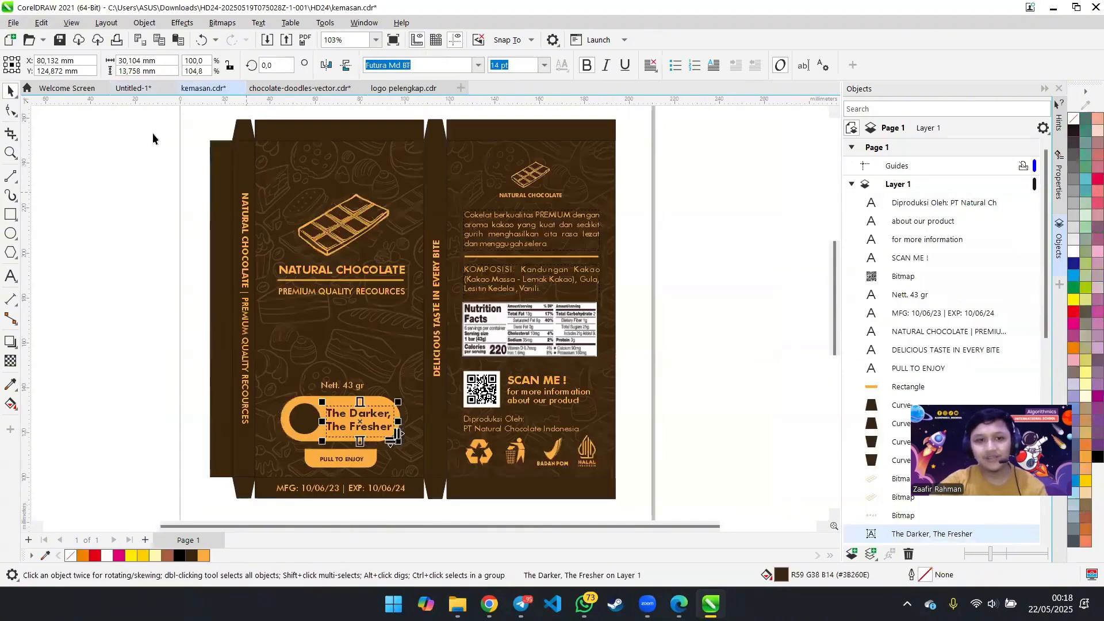
{"action": "left_click", "coordinate": [134, 88]}
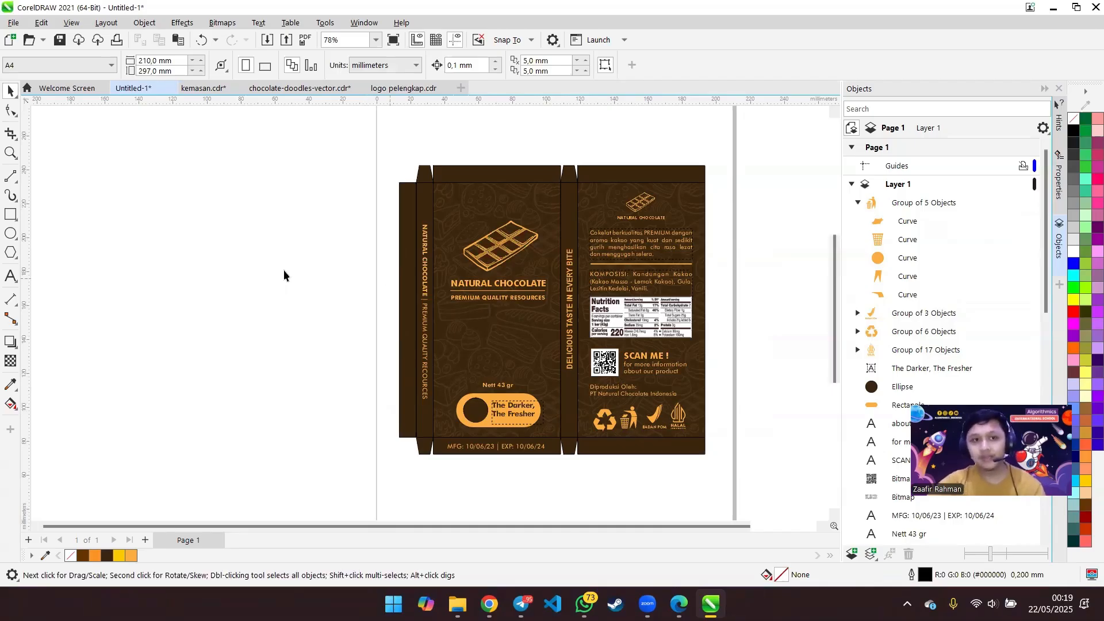
- Save the packaging drawing in the Downloads folder as a CorelDRAW CDR file named hidesc
{"action": "left_click", "coordinate": [14, 25]}
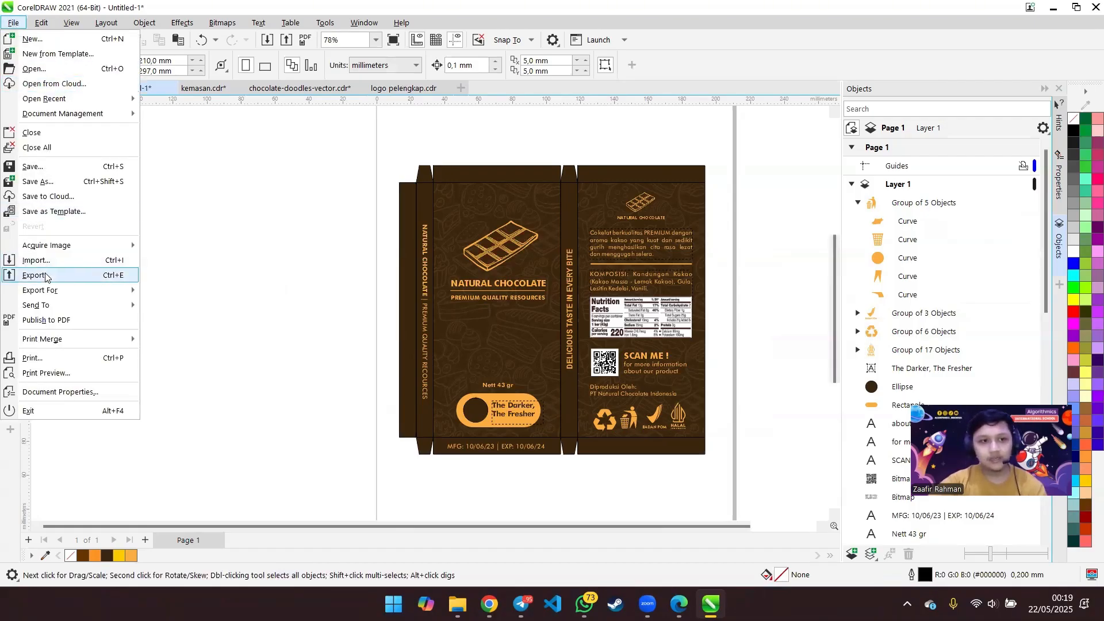
{"action": "mouse_move", "coordinate": [42, 287]}
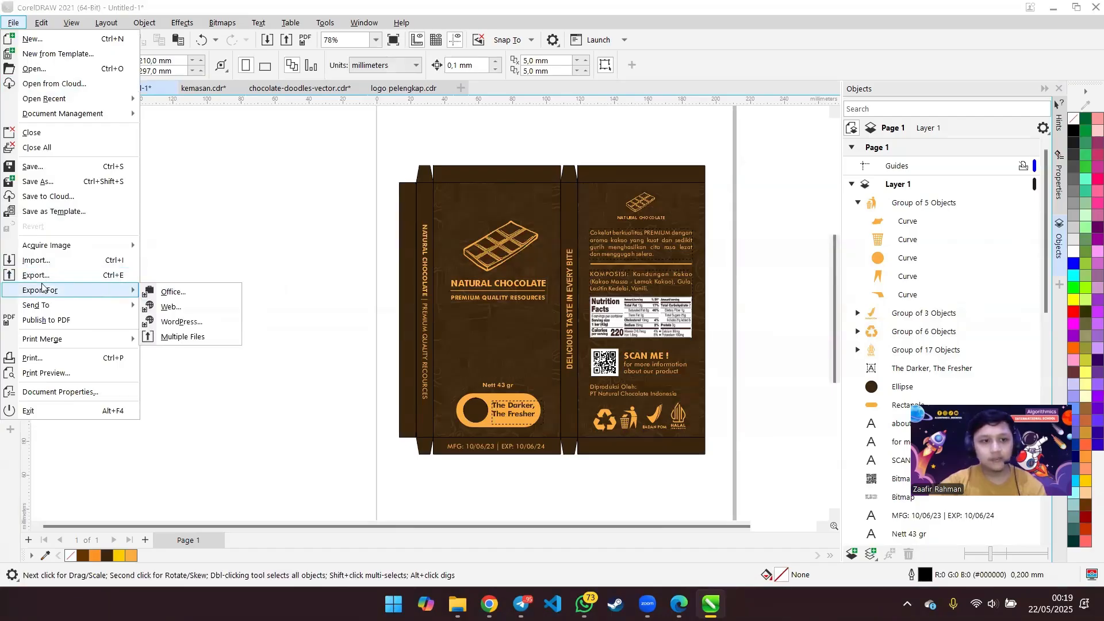
{"action": "key", "text": "Return"}
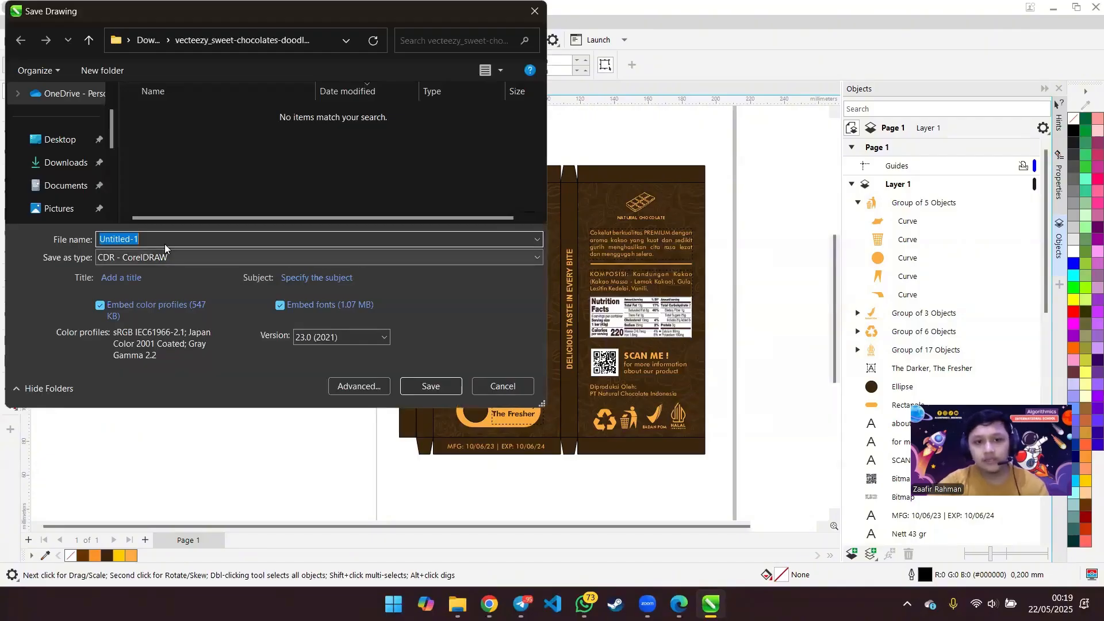
{"action": "left_click", "coordinate": [72, 160]}
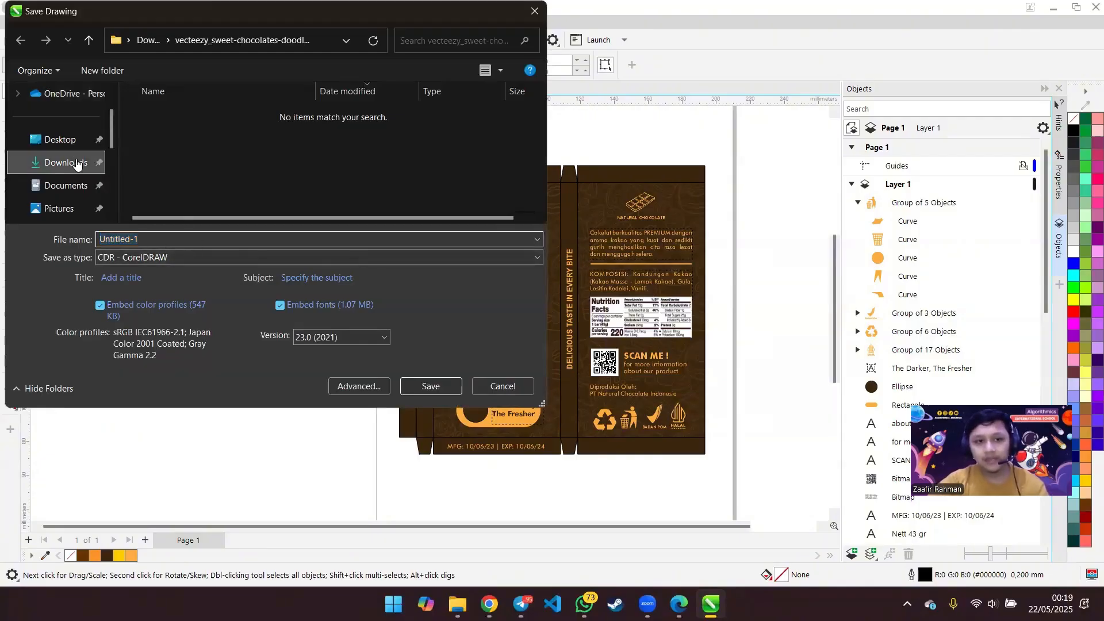
{"action": "left_click", "coordinate": [140, 238]}
{"action": "double_click", "coordinate": [140, 238]}
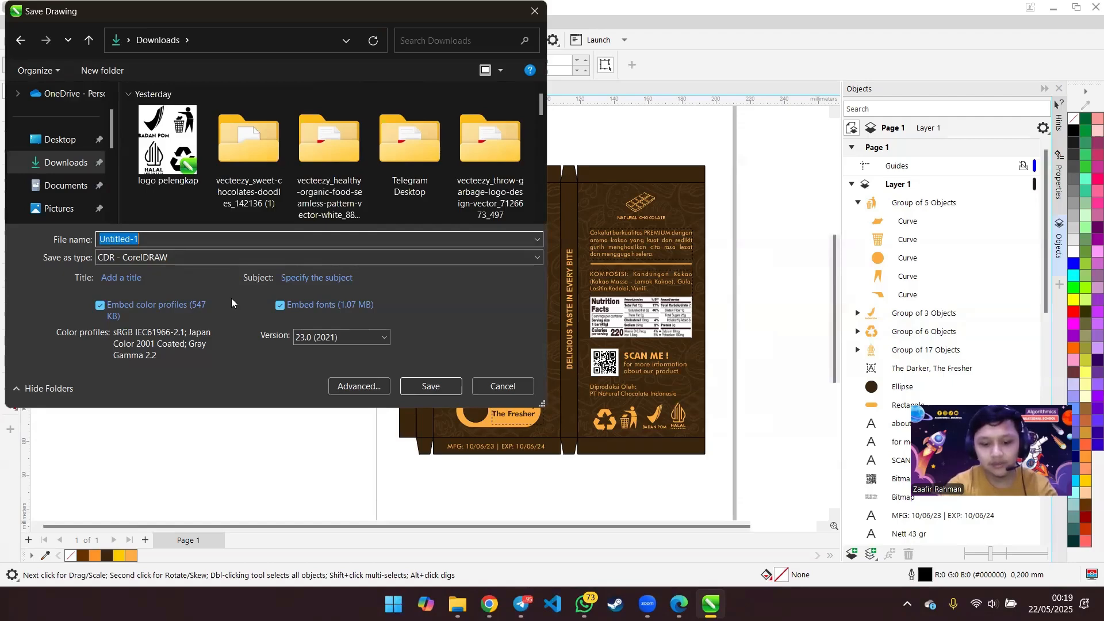
{"action": "type", "text": "hidesc"}
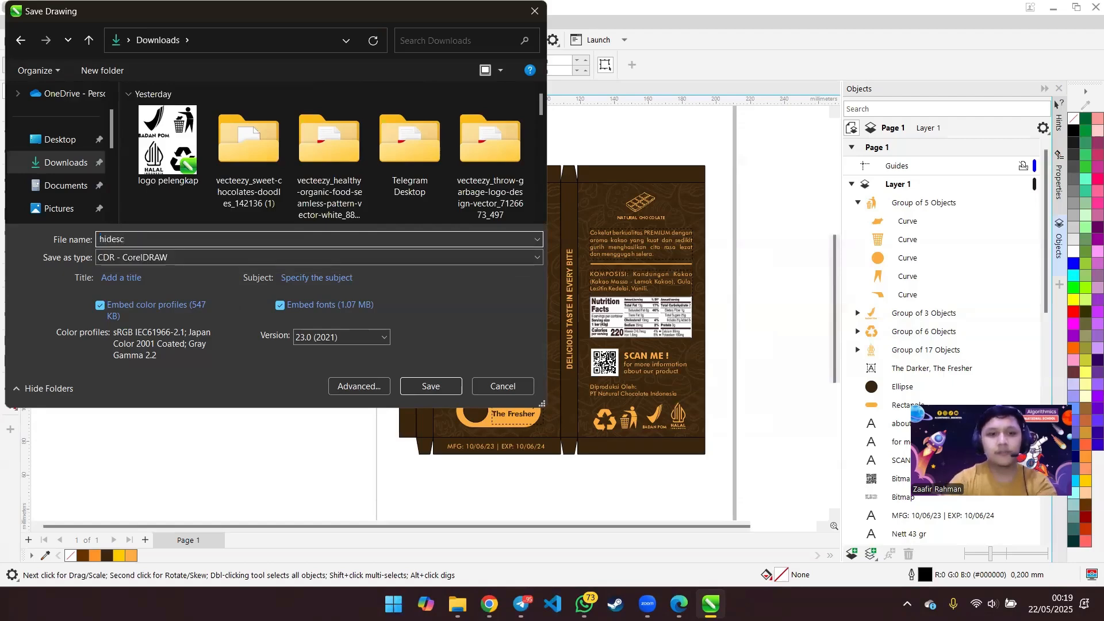
{"action": "key", "text": "Return"}
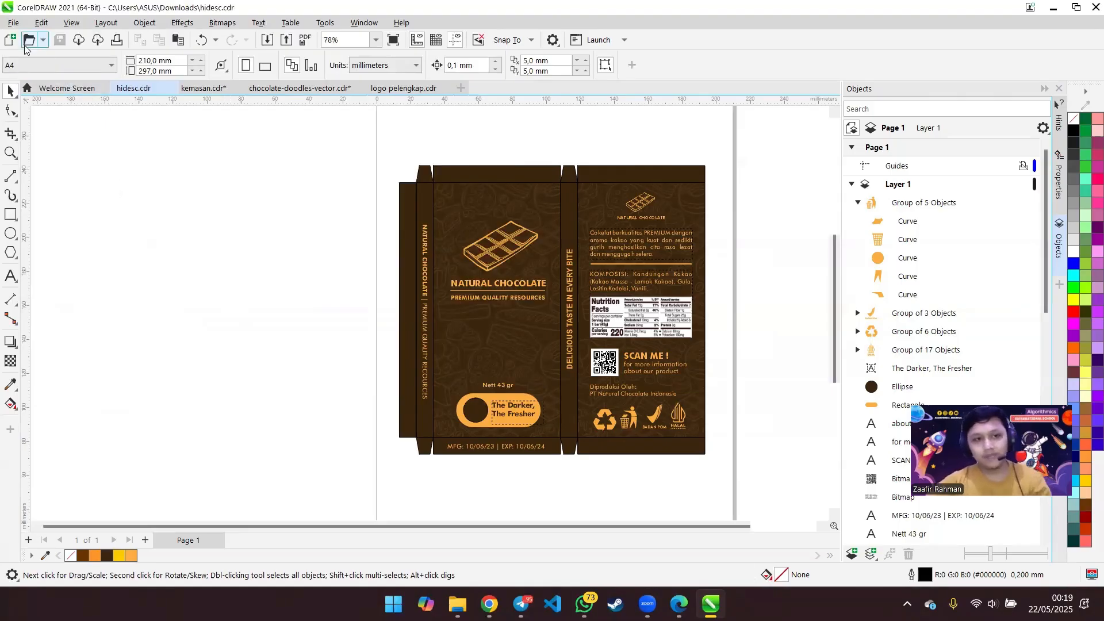
- Save a PDF copy of the packaging drawing as hidesc in the Downloads folder, using the Document Distribution preset for the current document
{"action": "left_click", "coordinate": [13, 22]}
{"action": "left_click", "coordinate": [54, 183]}
{"action": "left_click", "coordinate": [221, 263]}
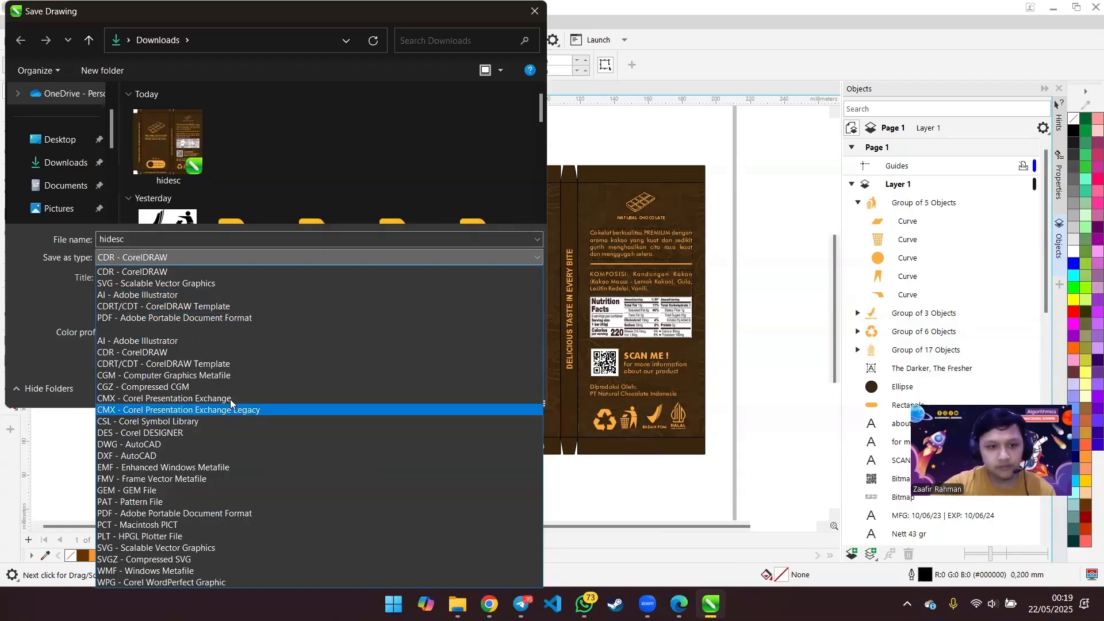
{"action": "left_click", "coordinate": [241, 317]}
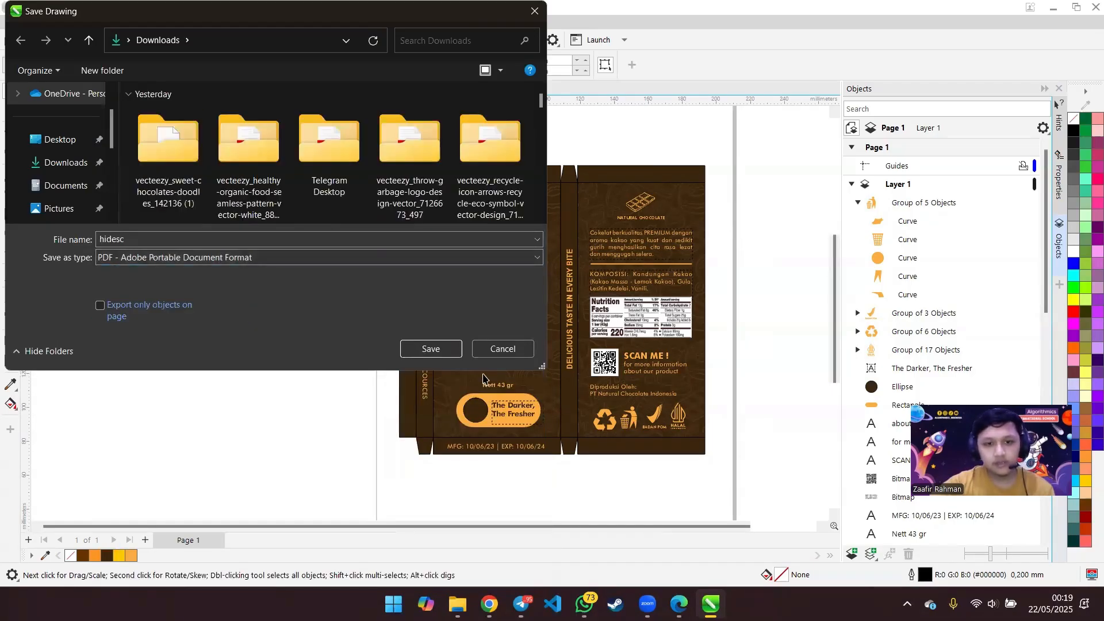
{"action": "left_click", "coordinate": [423, 348]}
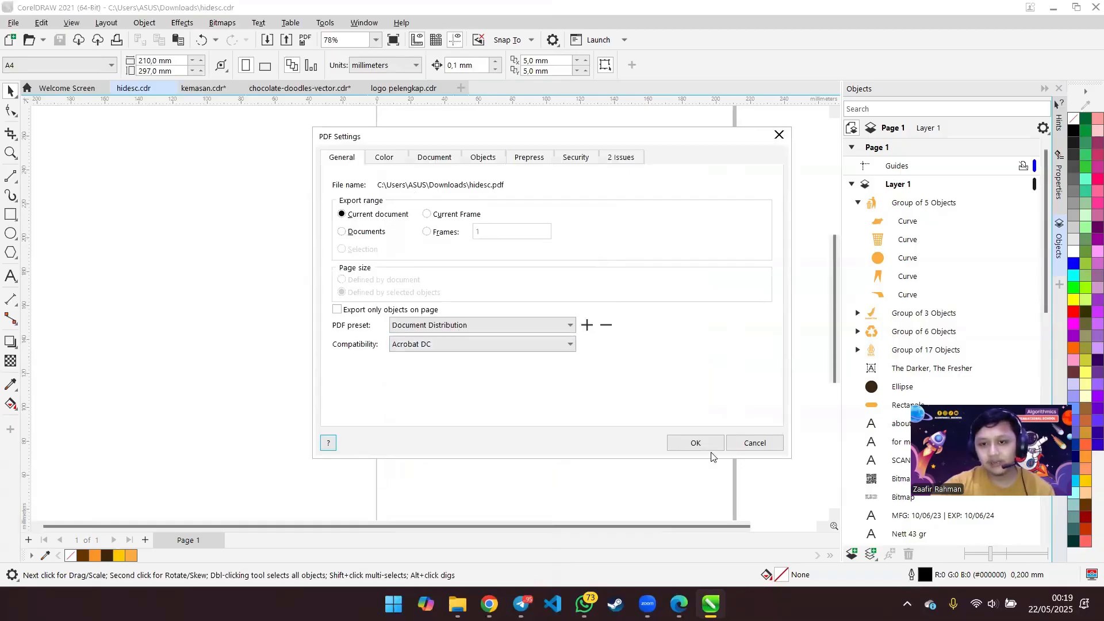
{"action": "left_click", "coordinate": [686, 444]}
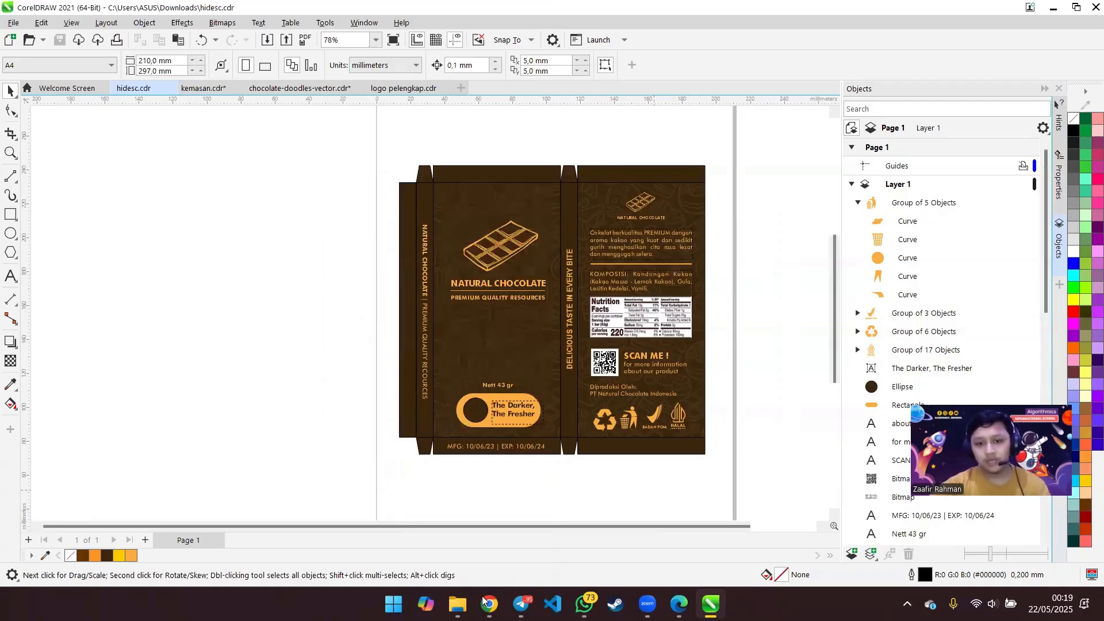
- Open the hidesc PDF from the Downloads folder and examine the whole packaging layout from upper to lower flaps
{"action": "left_click", "coordinate": [457, 604]}
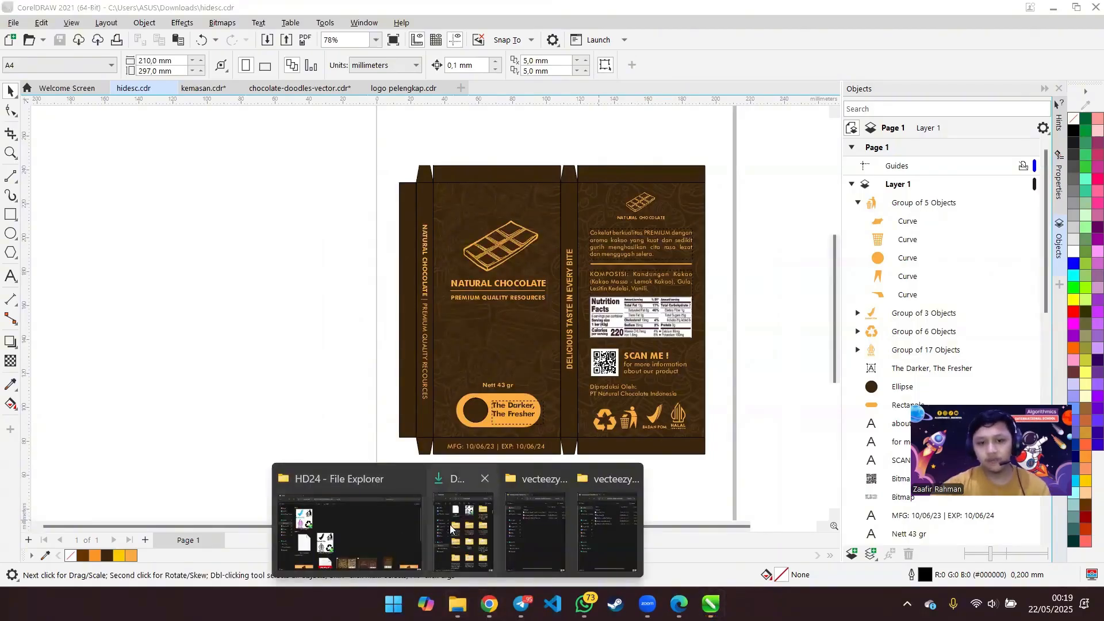
{"action": "left_click", "coordinate": [434, 518]}
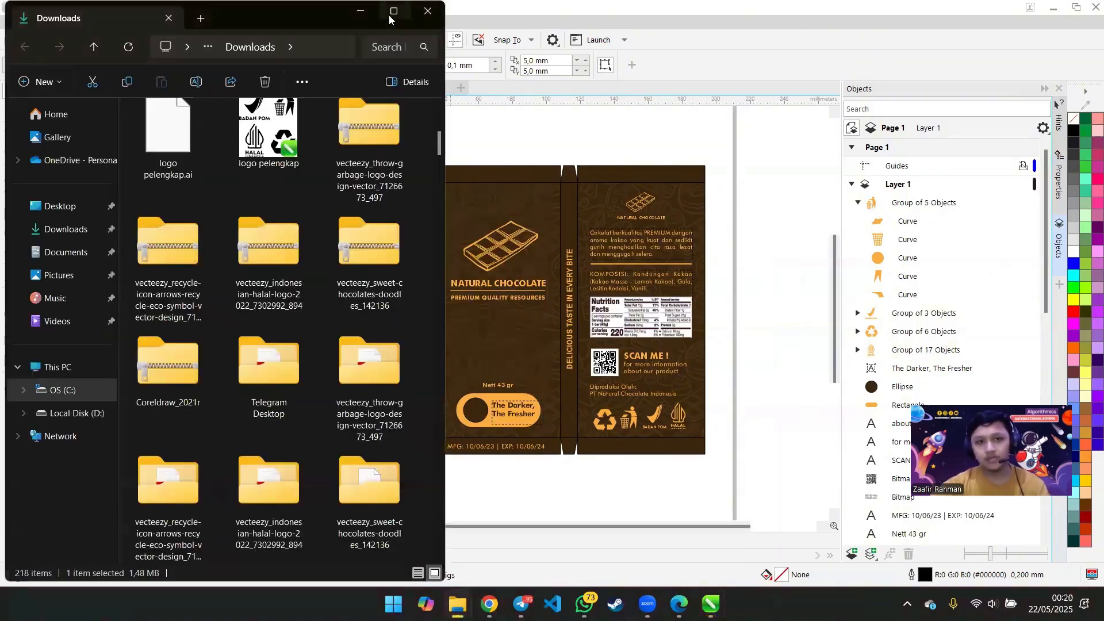
{"action": "scroll", "coordinate": [217, 236], "scroll_direction": "up", "scroll_amount": 3}
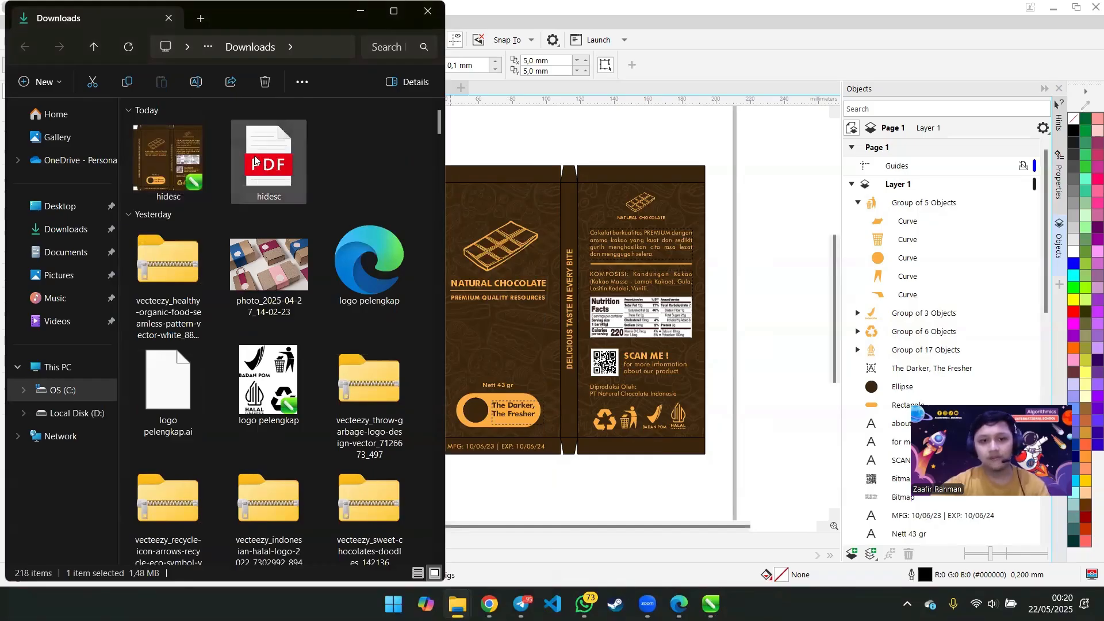
{"action": "double_click", "coordinate": [256, 161]}
{"action": "scroll", "coordinate": [544, 259], "scroll_direction": "down", "scroll_amount": 3}
{"action": "scroll", "coordinate": [539, 314], "scroll_direction": "up", "scroll_amount": 3}
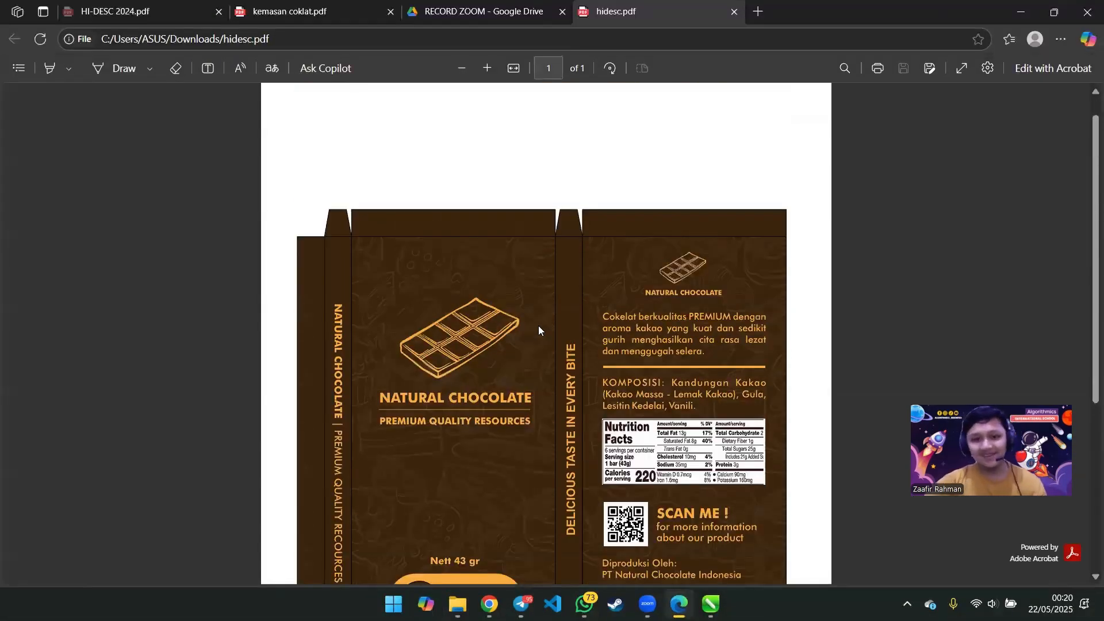
{"action": "scroll", "coordinate": [546, 332], "scroll_direction": "down", "scroll_amount": 3}
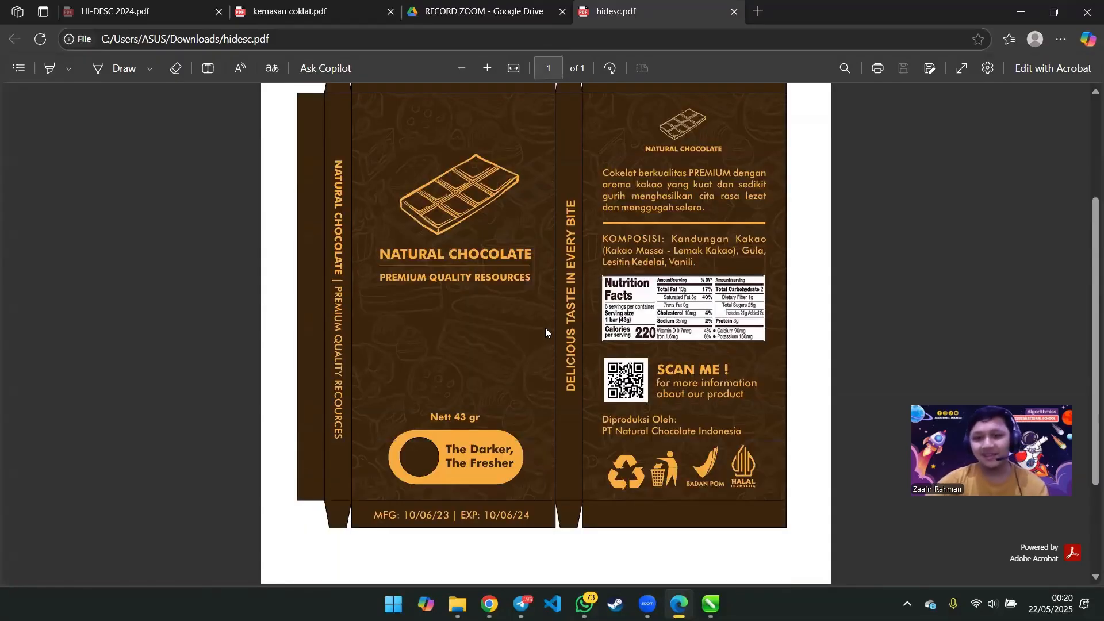
{"action": "scroll", "coordinate": [546, 332], "scroll_direction": "up", "scroll_amount": 3}
{"action": "scroll", "coordinate": [545, 332], "scroll_direction": "down", "scroll_amount": 3}
{"action": "scroll", "coordinate": [544, 339], "scroll_direction": "up", "scroll_amount": 2}
{"action": "scroll", "coordinate": [539, 346], "scroll_direction": "down", "scroll_amount": 2}
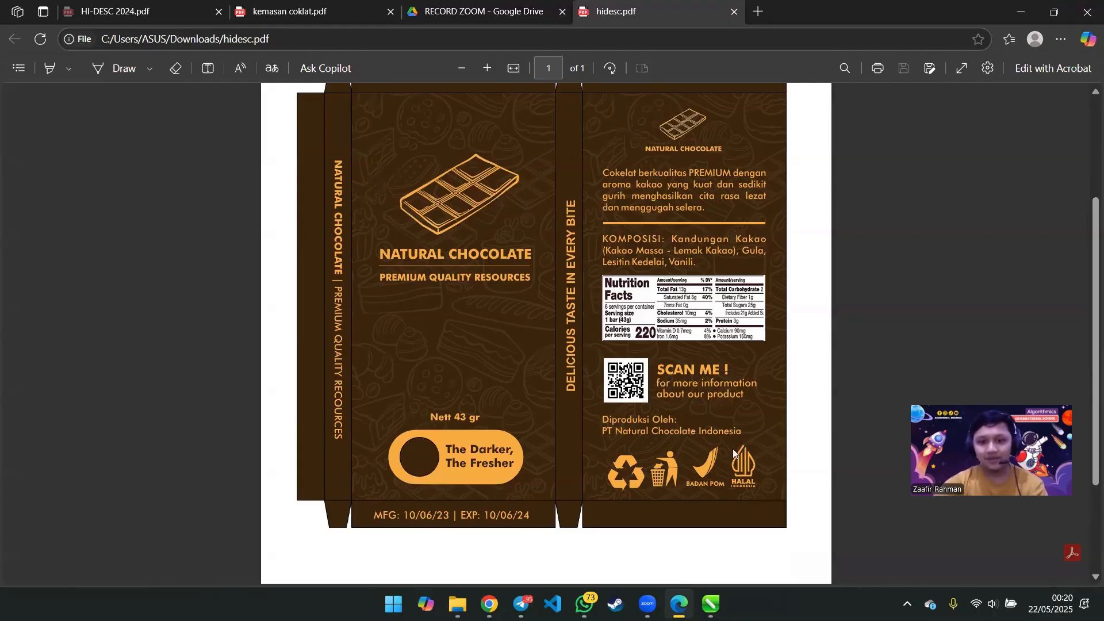
- Review the hidesc.cdr layout in CorelDRAW and the kemasan coklat.pdf reference in the browser
{"action": "left_click", "coordinate": [710, 604]}
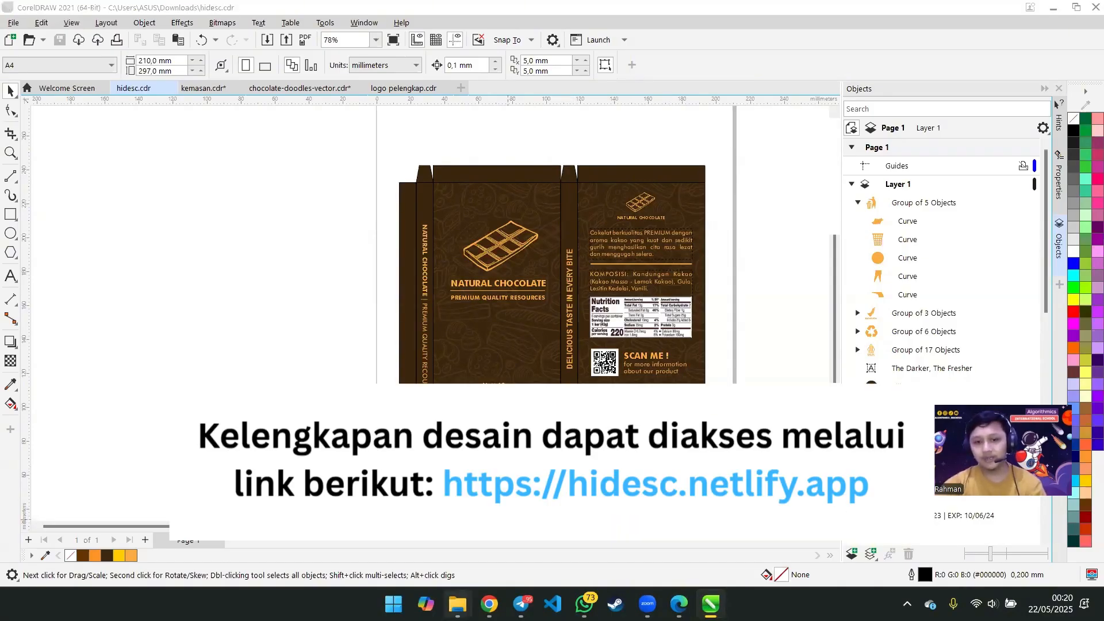
{"action": "mouse_move", "coordinate": [457, 602]}
{"action": "left_click", "coordinate": [475, 559]}
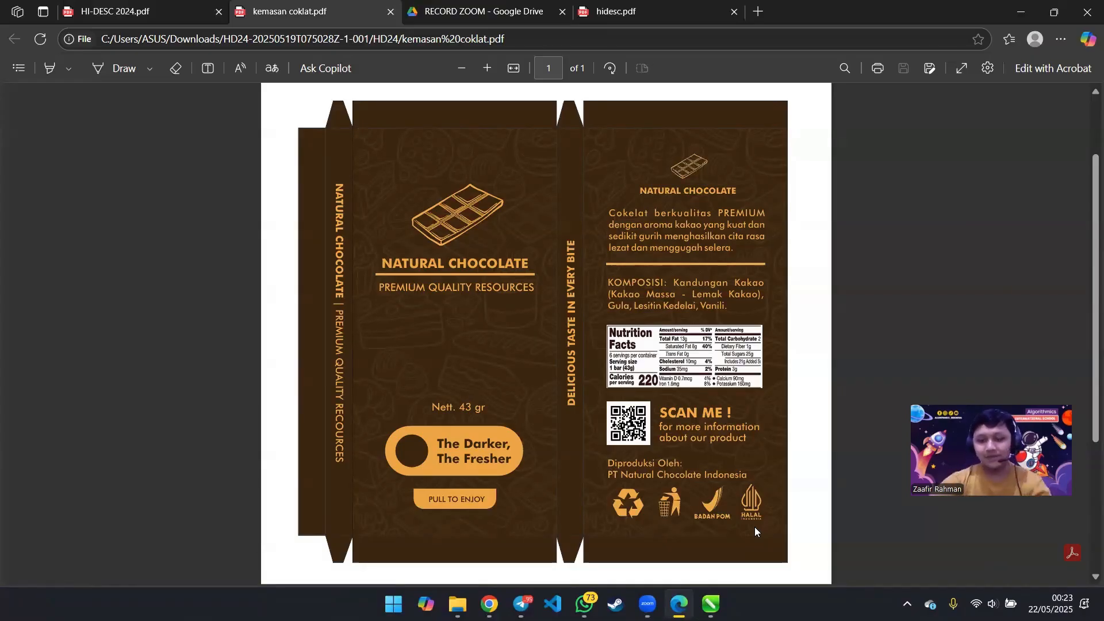
{"action": "mouse_move", "coordinate": [712, 603]}
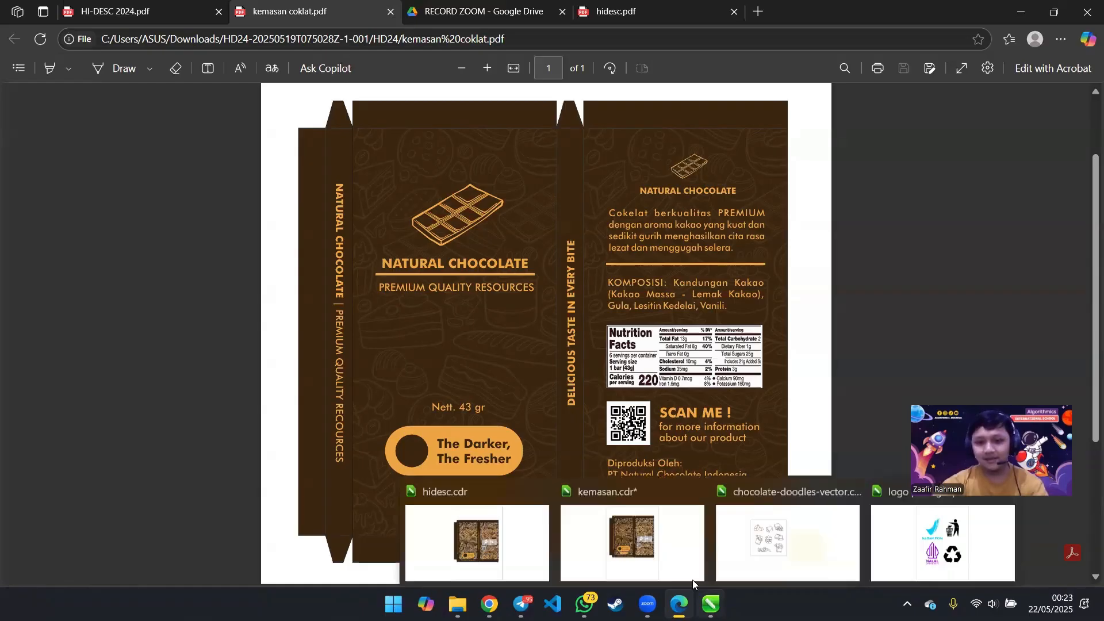